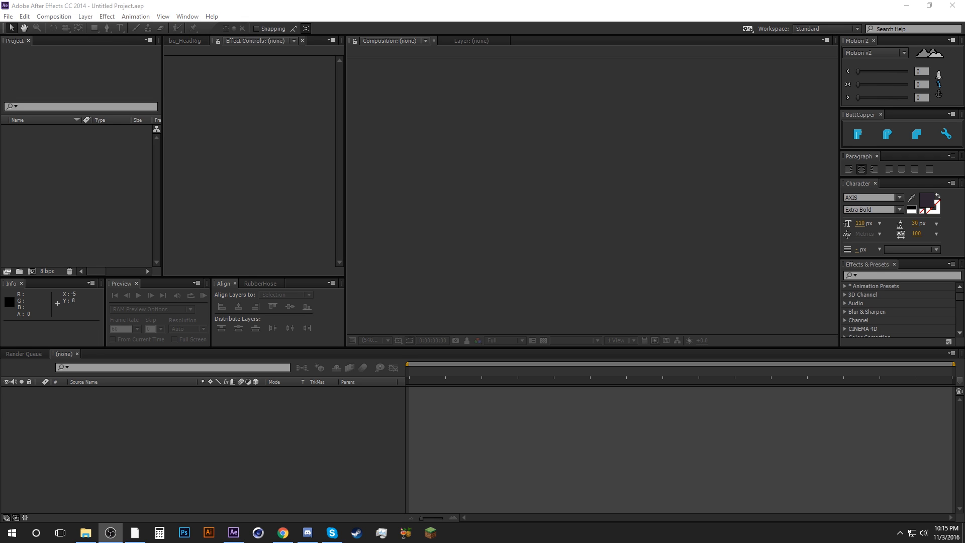
# Step: Switch to the browser and replay the reference intro video on YouTube
pyautogui.click(161, 5)
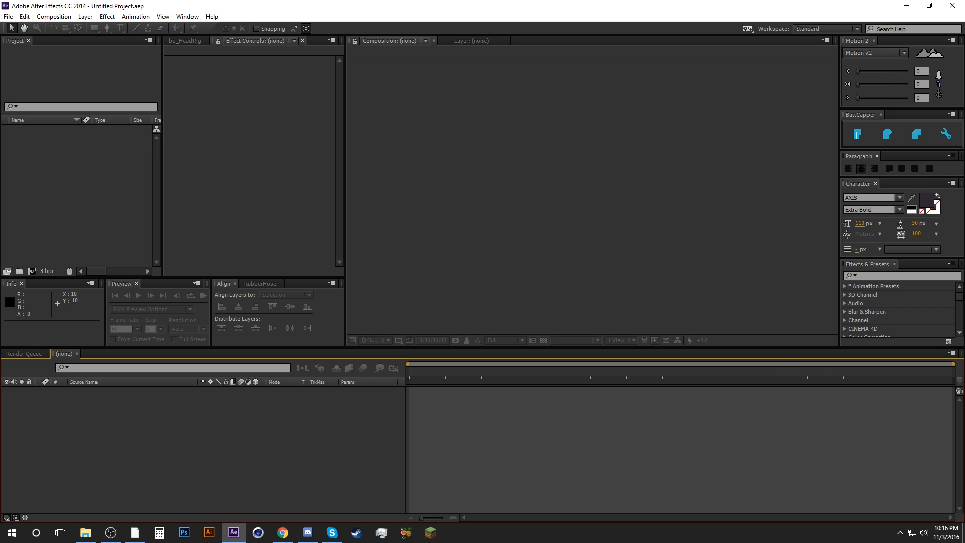
pyautogui.click(74, 203)
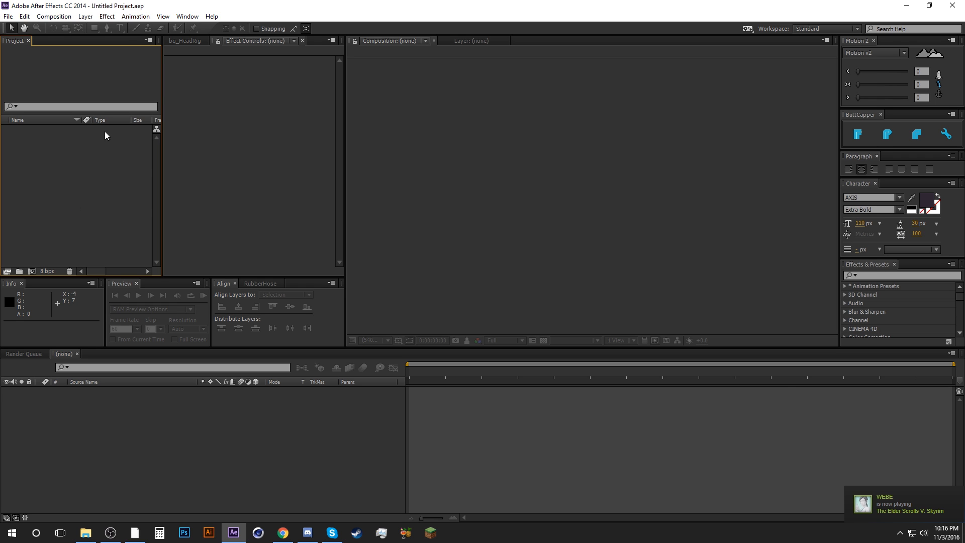
pyautogui.hotkey('alt', 'Tab')
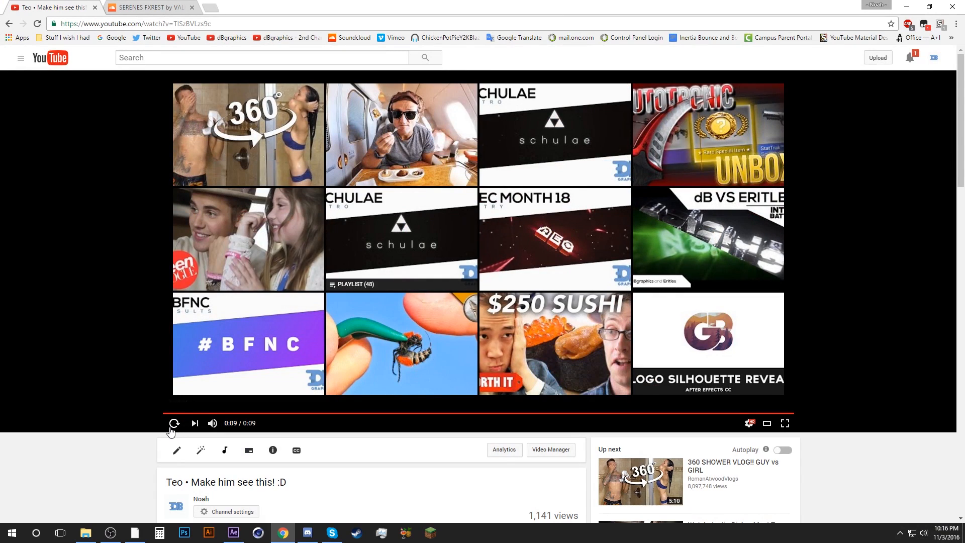
pyautogui.click(172, 426)
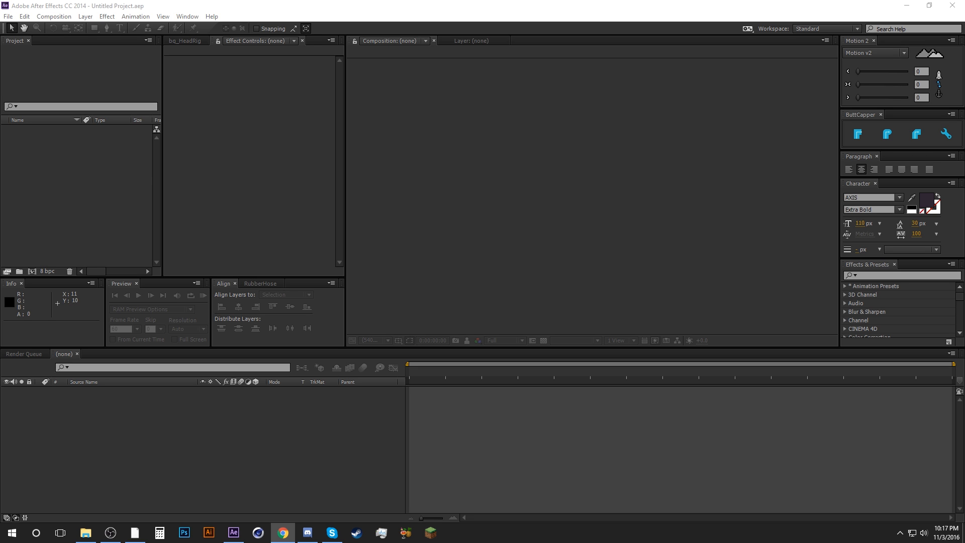
# Step: Open the SERENES FXREST track on SoundCloud, play a portion of it and pause it
pyautogui.moveTo(964, 302); pyautogui.dragTo(578, 0)
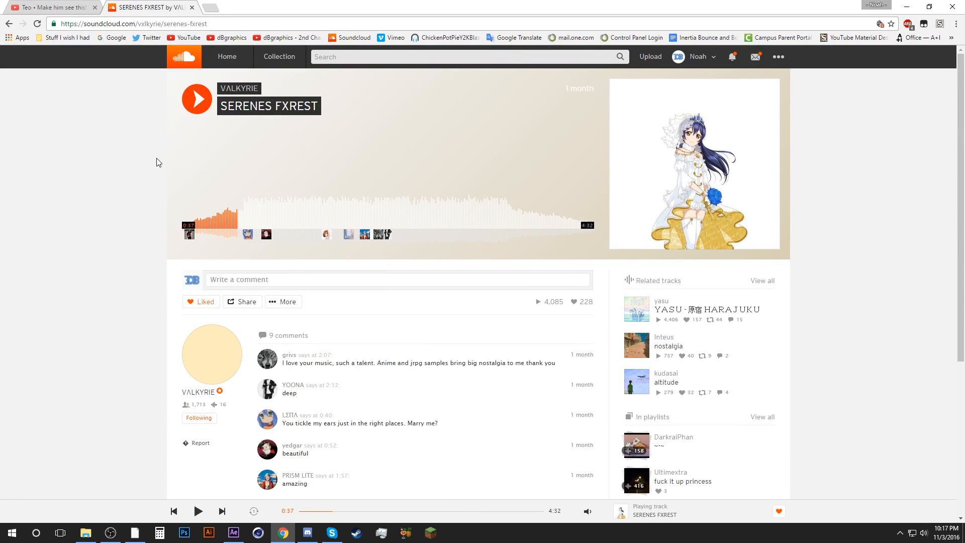
pyautogui.click(197, 99)
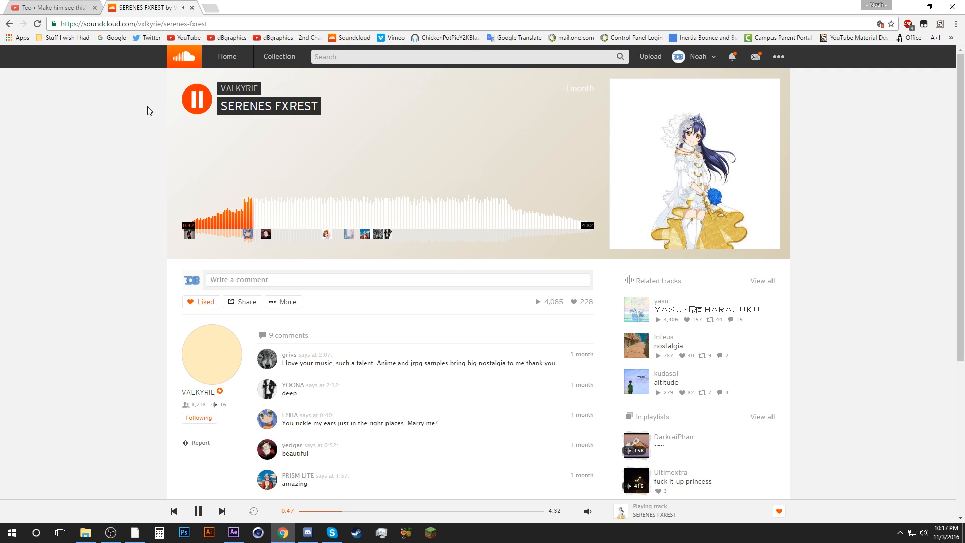
pyautogui.click(196, 100)
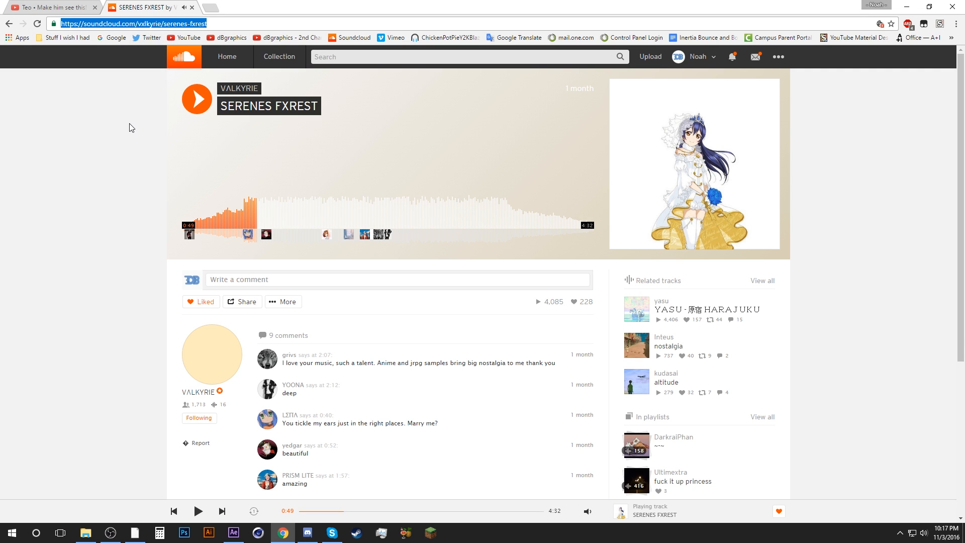
pyautogui.hotkey('ctrl', 't')
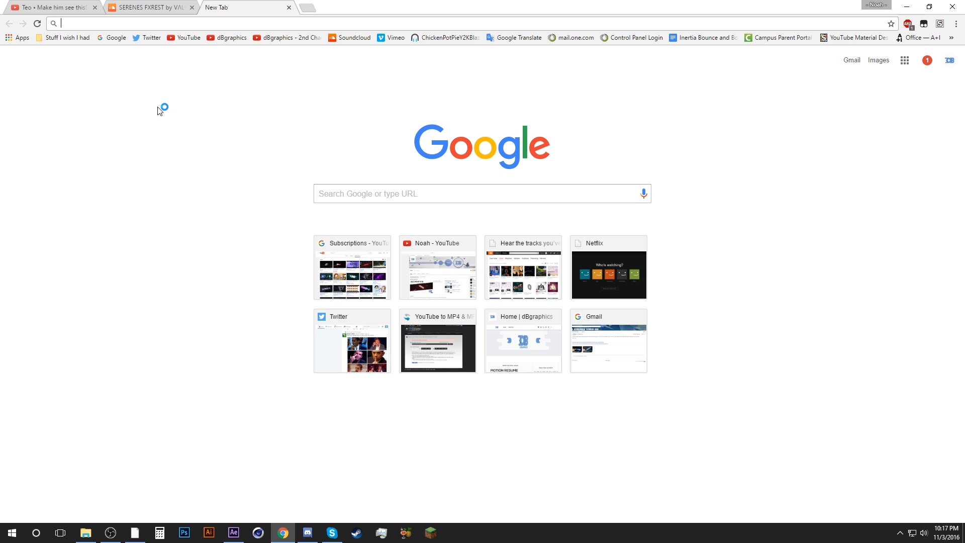
pyautogui.write('clipconverter.cc')
pyautogui.press('Return')
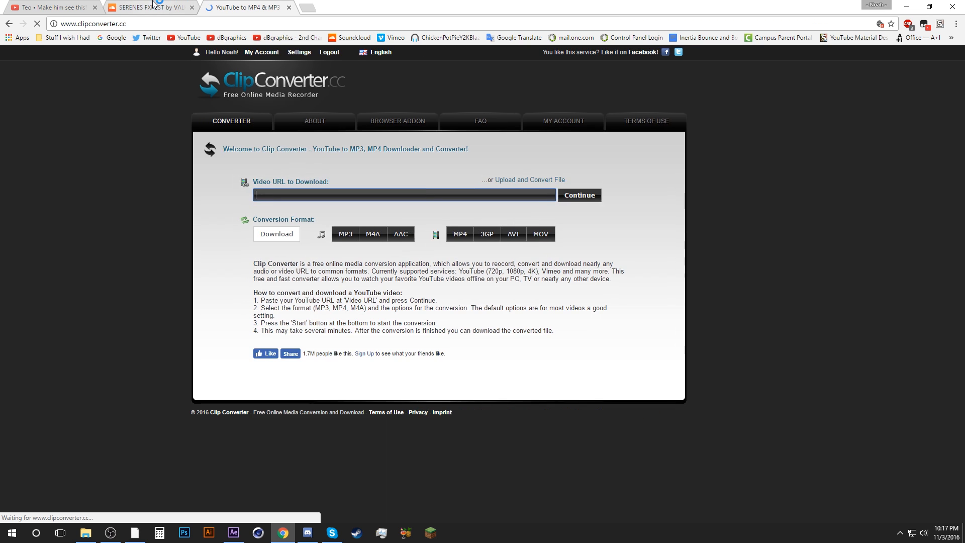
pyautogui.click(153, 4)
pyautogui.click(241, 7)
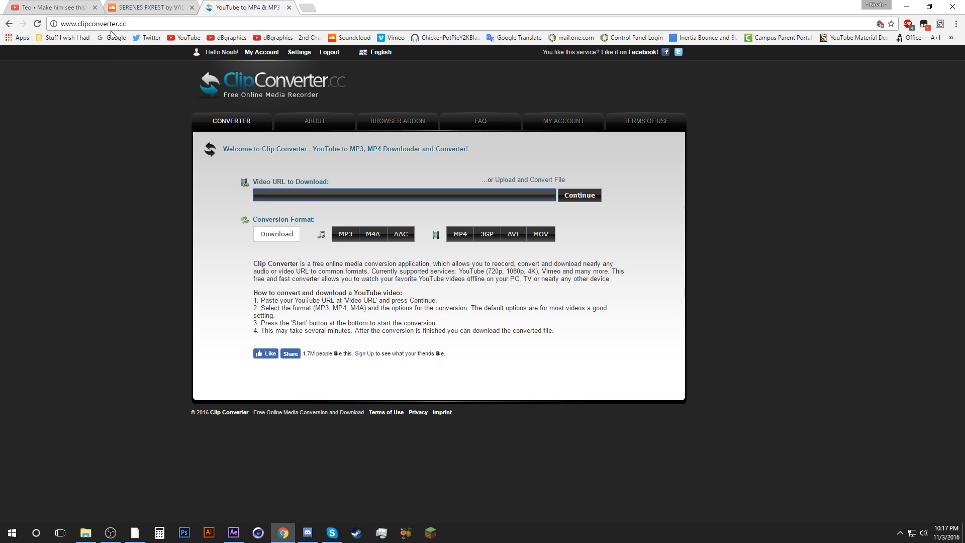
pyautogui.write('https://soundcloud.com/vxlkyrie/serenes-fxrest')
pyautogui.click(577, 195)
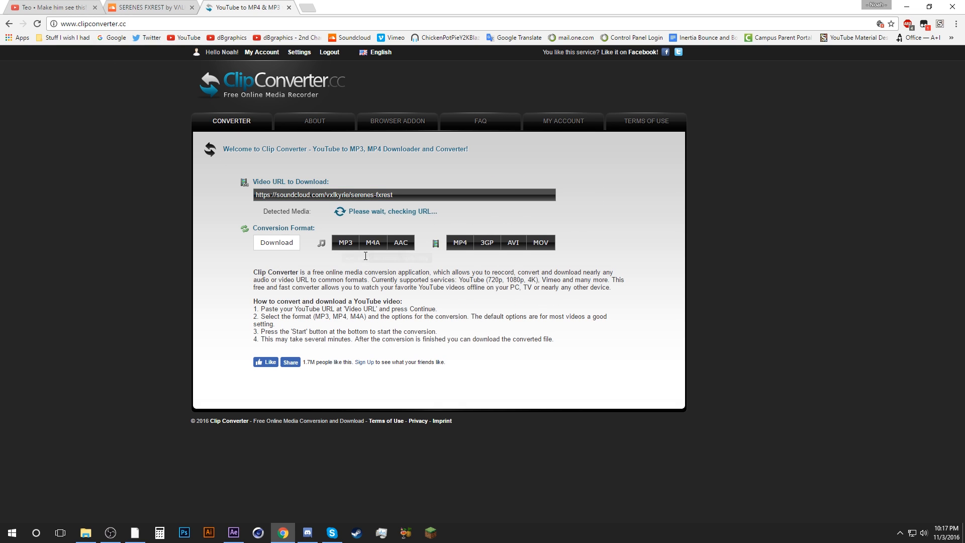
# Step: Convert the track to MP3 format and download SERENES FXREST.mp3
pyautogui.click(344, 244)
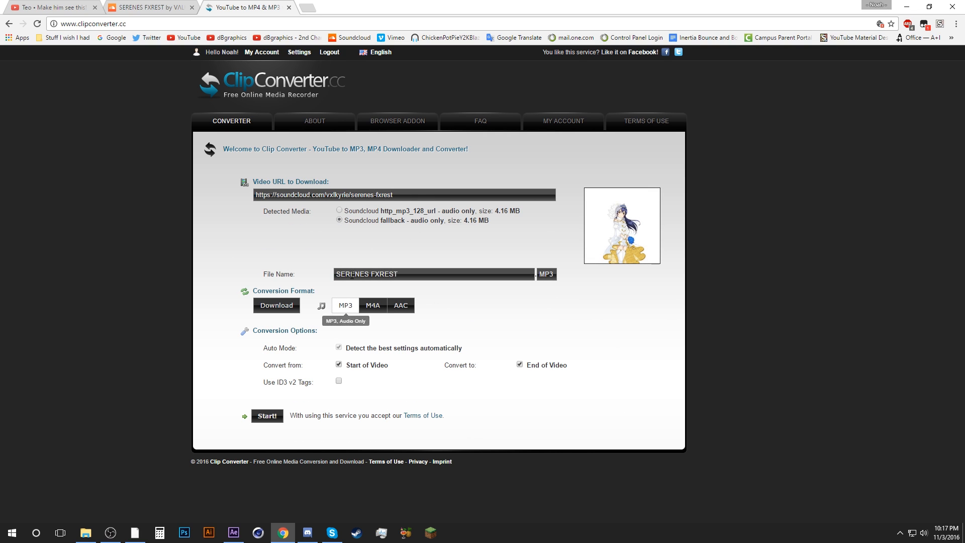
pyautogui.click(274, 417)
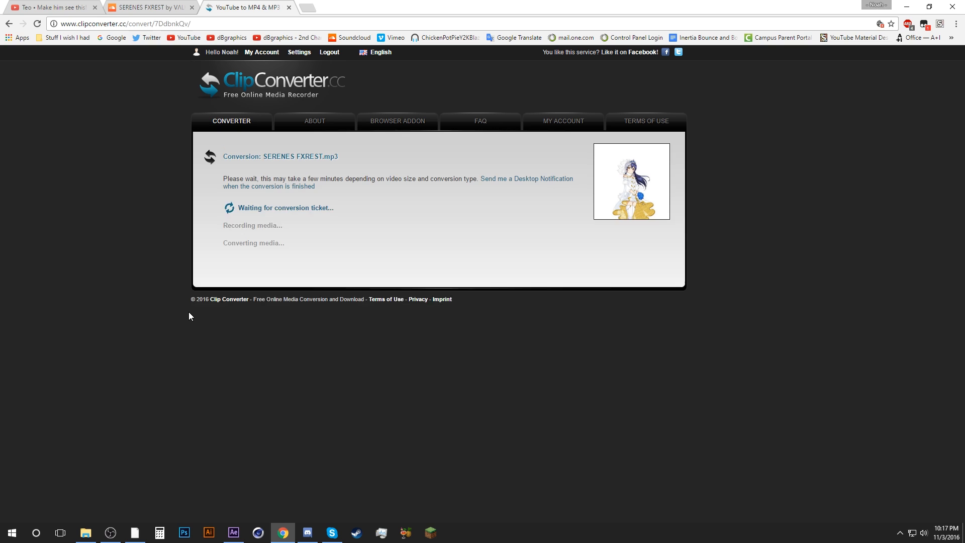
pyautogui.click(87, 533)
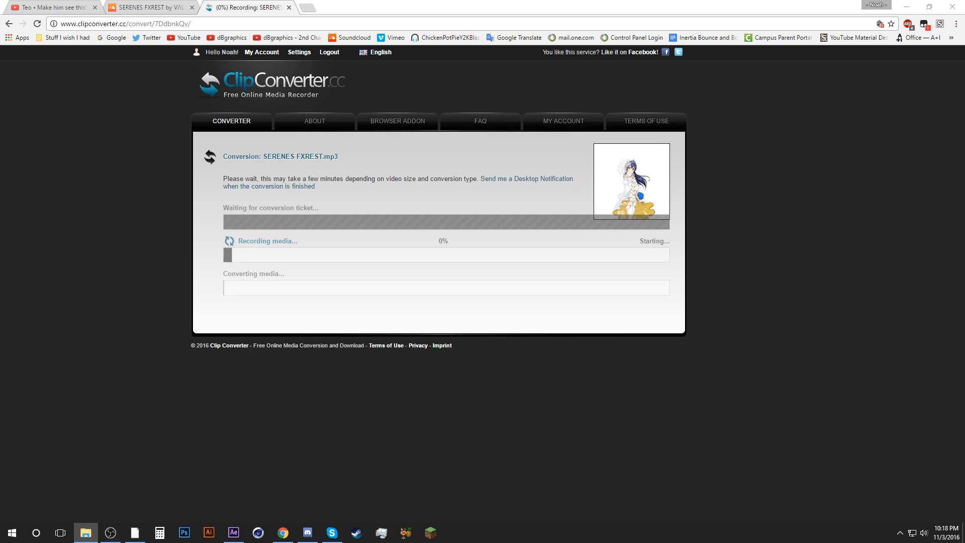
pyautogui.click(336, 217)
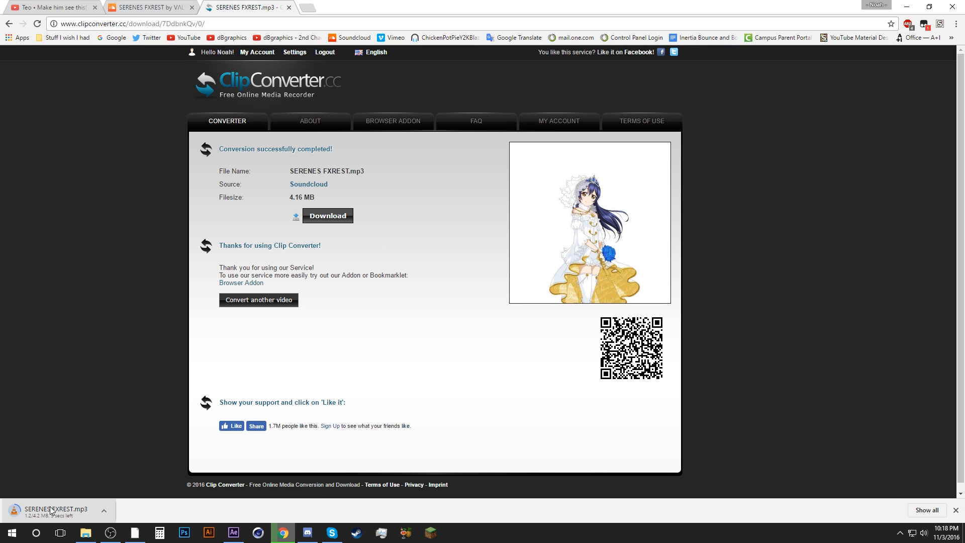
# Step: Save the downloaded SERENES FXREST.mp3 to a folder and import it into the After Effects project
pyautogui.moveTo(34, 517); pyautogui.dragTo(1, 468)
pyautogui.click(906, 7)
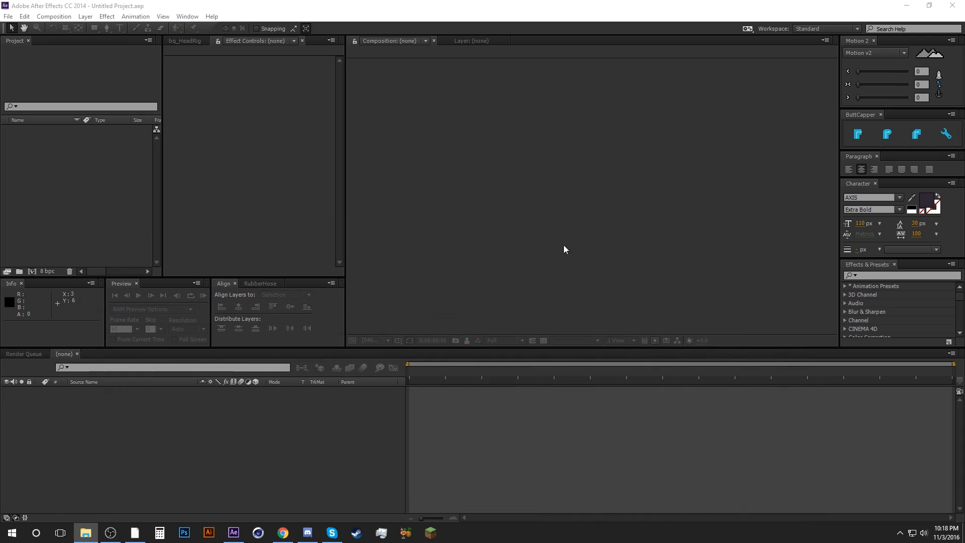
pyautogui.moveTo(754, 477); pyautogui.dragTo(96, 238)
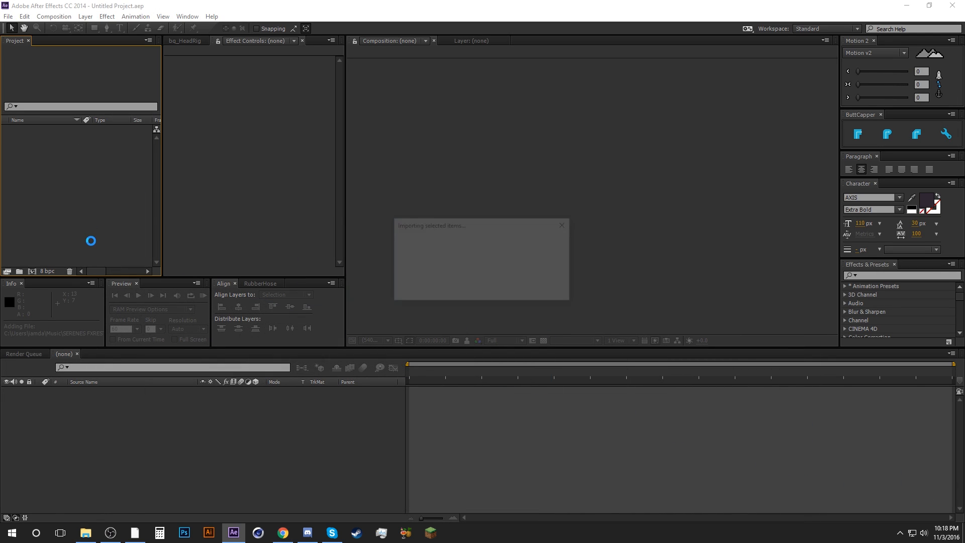
pyautogui.click(46, 127)
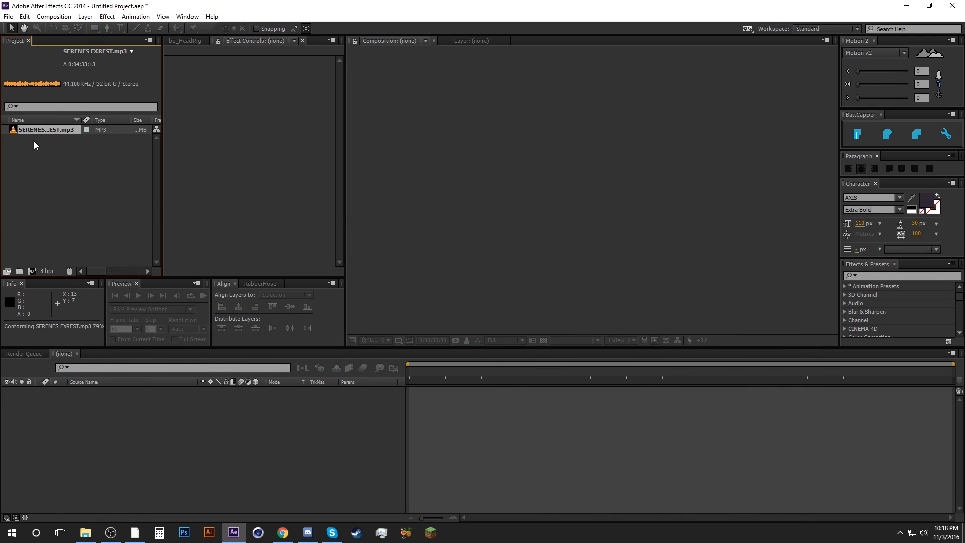
pyautogui.click(34, 140)
# Step: Start a new composition and lock its aspect ratio to 16:9
pyautogui.click(32, 271)
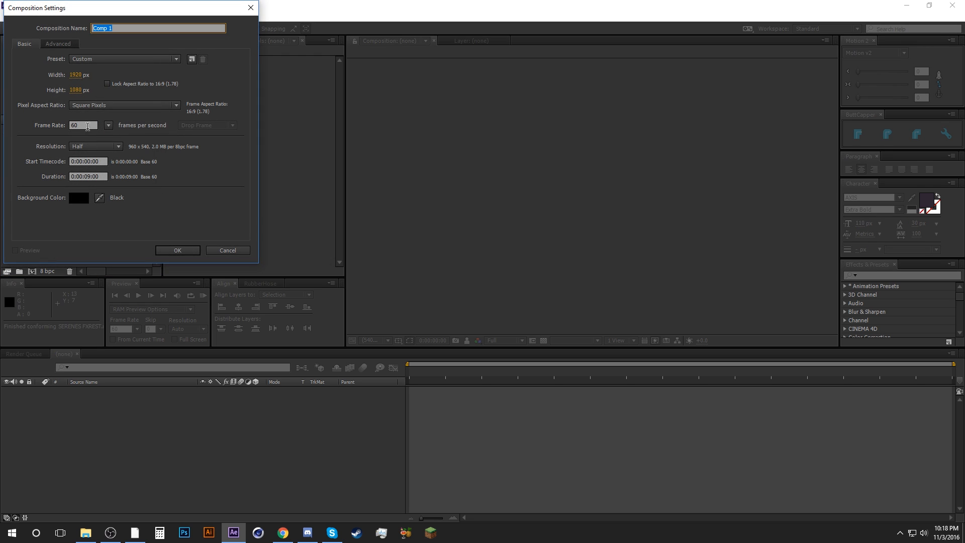
pyautogui.moveTo(155, 15); pyautogui.dragTo(356, 114)
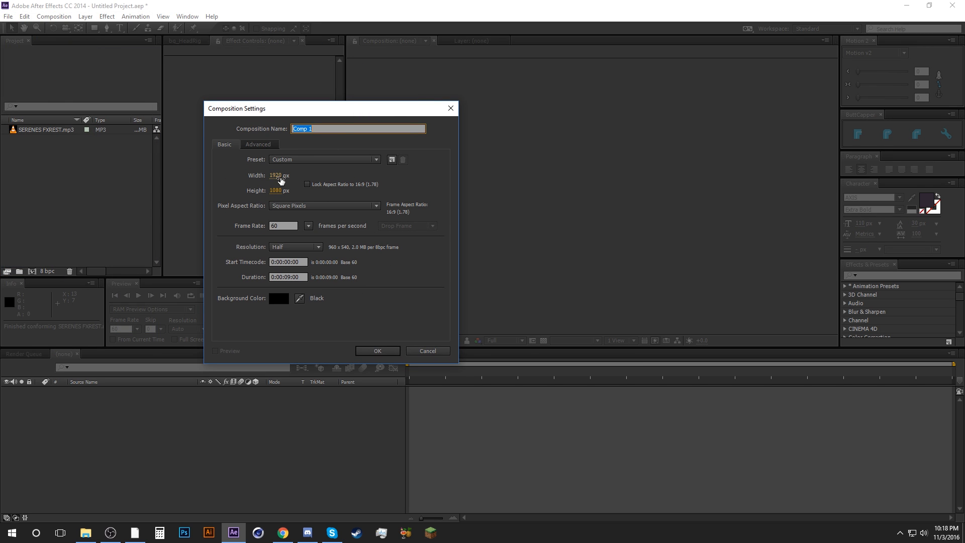
pyautogui.click(309, 184)
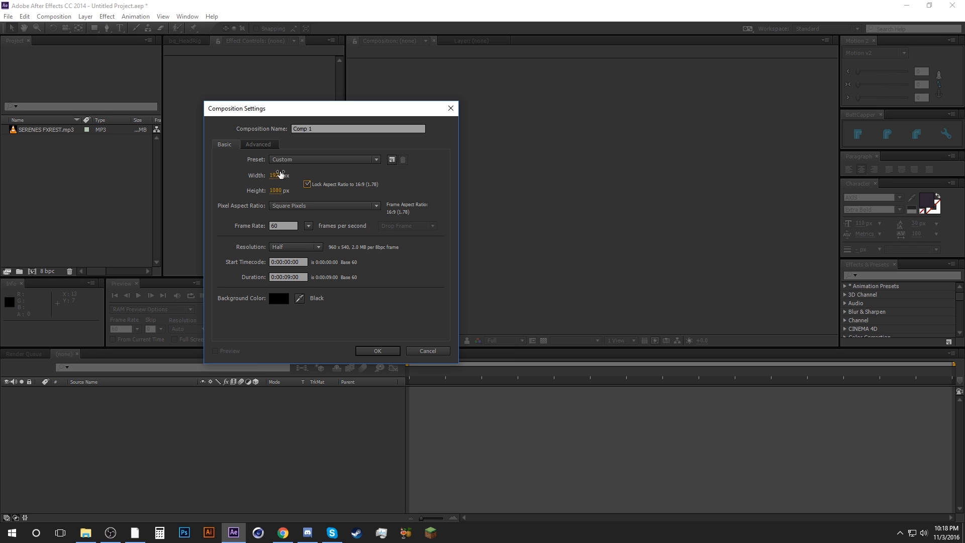
# Step: Try a composition width of 1280 px and return it to 1920 px
pyautogui.click(276, 176)
pyautogui.write('1280')
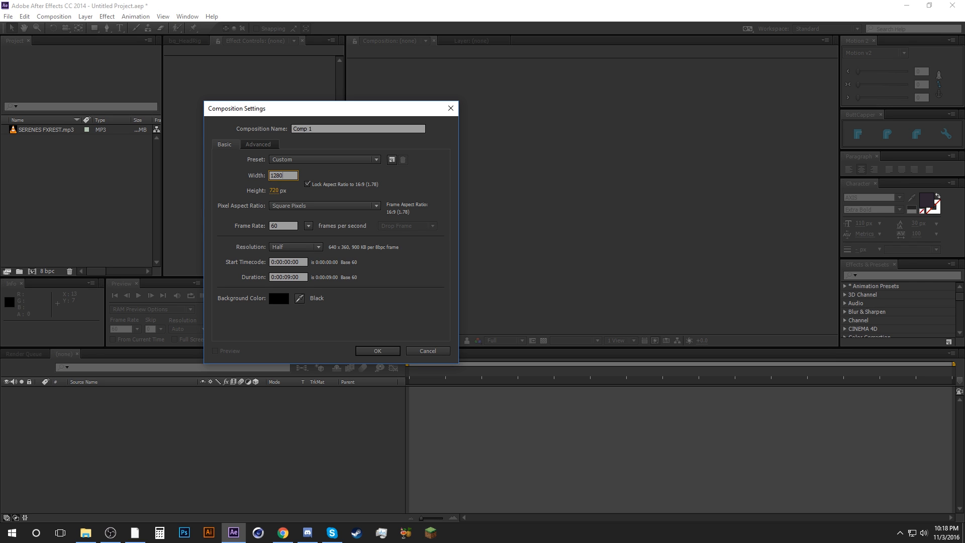
pyautogui.press('Tab')
pyautogui.click(278, 176)
pyautogui.write('1920')
pyautogui.click(253, 185)
pyautogui.click(301, 206)
pyautogui.click(235, 214)
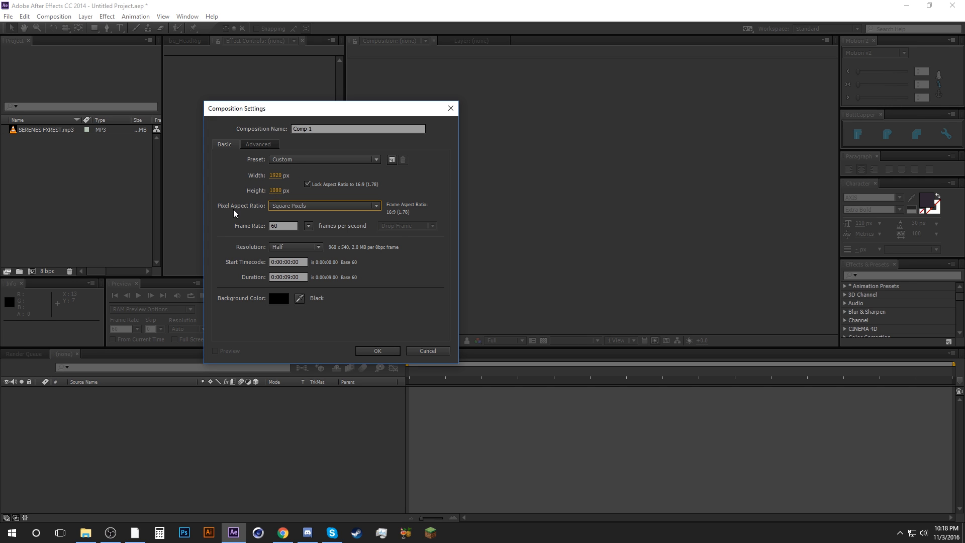
# Step: Try frame rates of 25, 29.94 and 30 fps for the composition
pyautogui.moveTo(285, 226); pyautogui.dragTo(255, 225)
pyautogui.click(257, 228)
pyautogui.click(284, 225)
pyautogui.write('25')
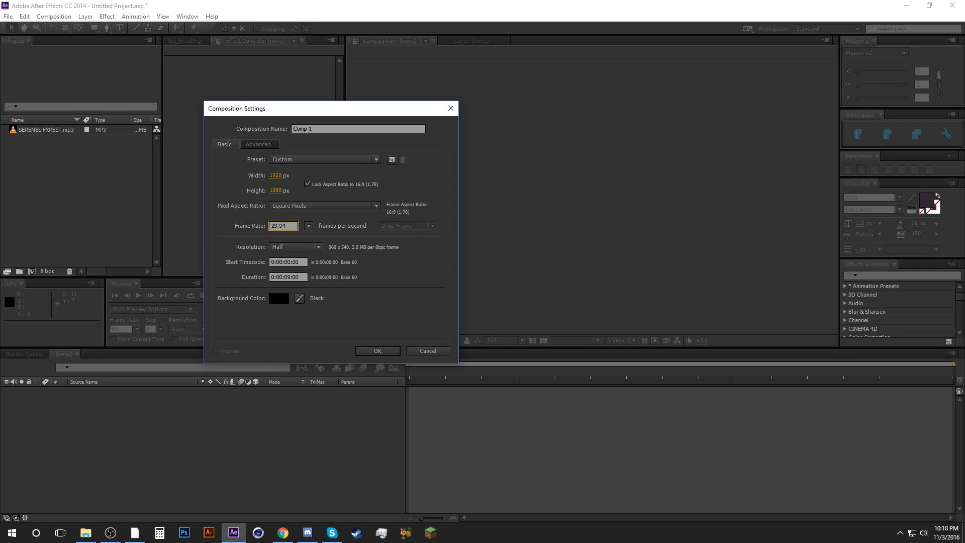
pyautogui.hotkey('ctrl', 'a')
pyautogui.write('30')
pyautogui.click(250, 261)
# Step: Keep the resolution at Half and create the 1920 x 1080 px, 60 fps composition with a 9-second duration
pyautogui.click(300, 248)
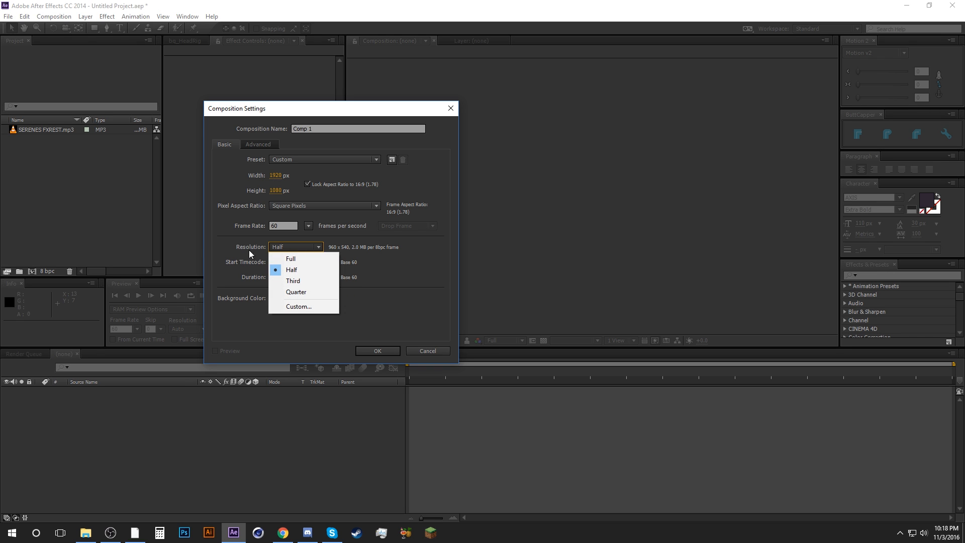
pyautogui.click(262, 276)
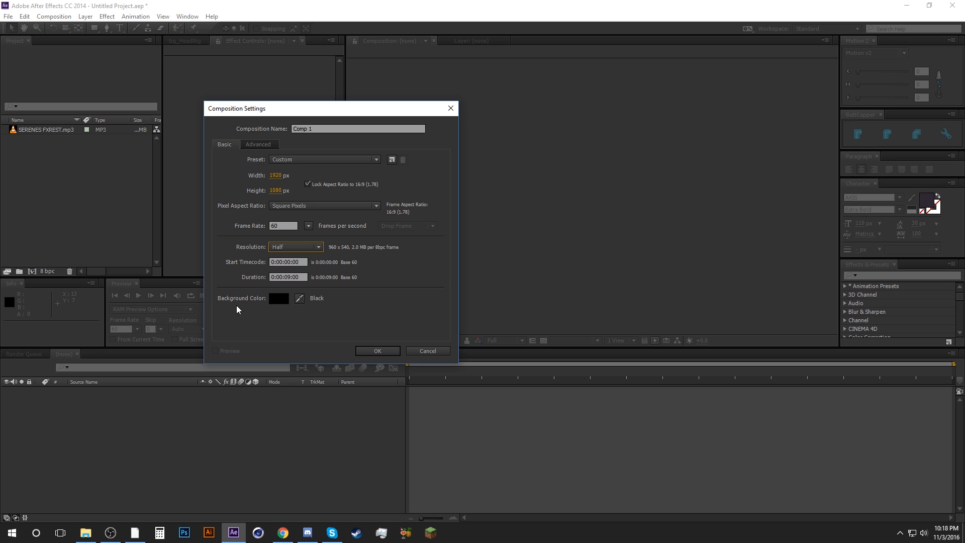
pyautogui.click(386, 351)
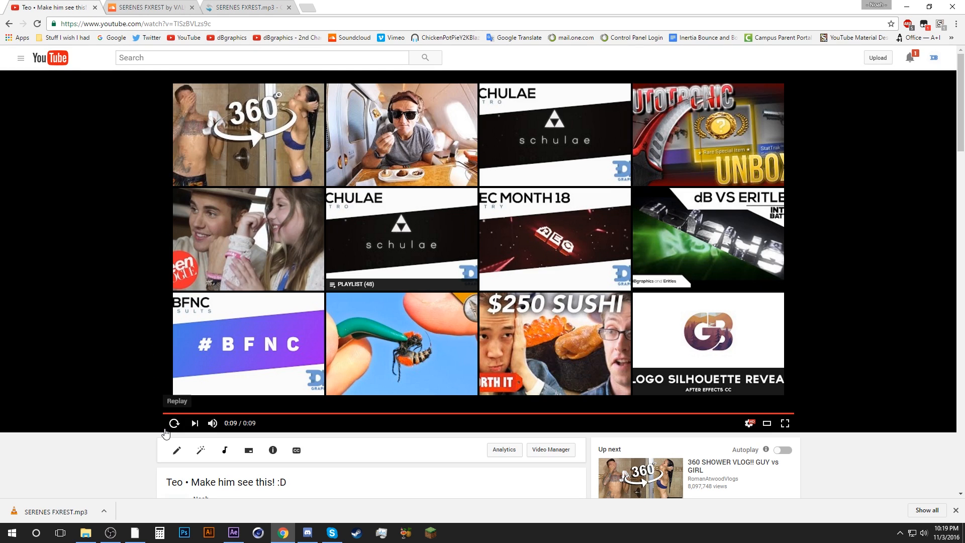
# Step: Switch to the browser, replay the start of the YouTube intro and pause it at the white diamond scene
pyautogui.click(172, 422)
pyautogui.click(168, 428)
pyautogui.click(169, 428)
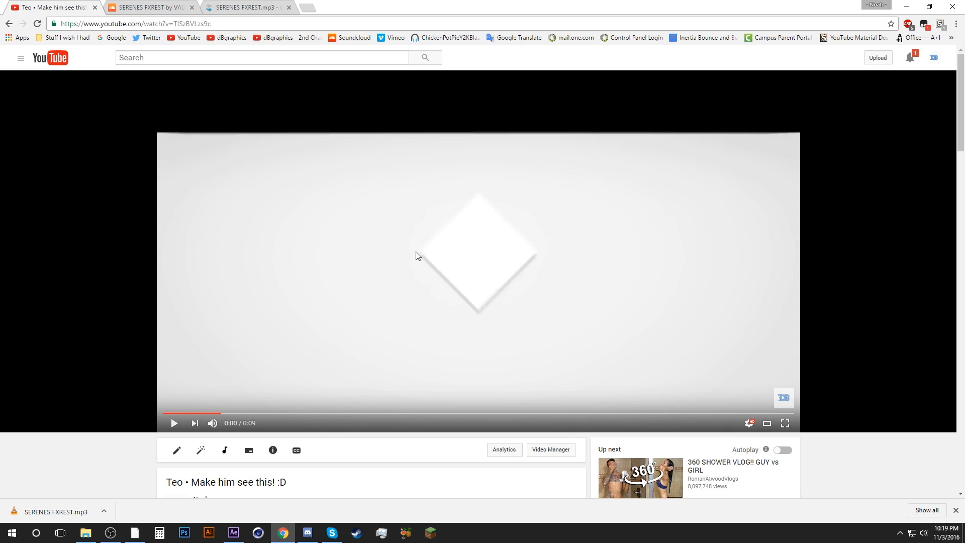
# Step: Switch back to After Effects and start a new white solid at the composition size of 1920 x 1080 px
pyautogui.click(233, 533)
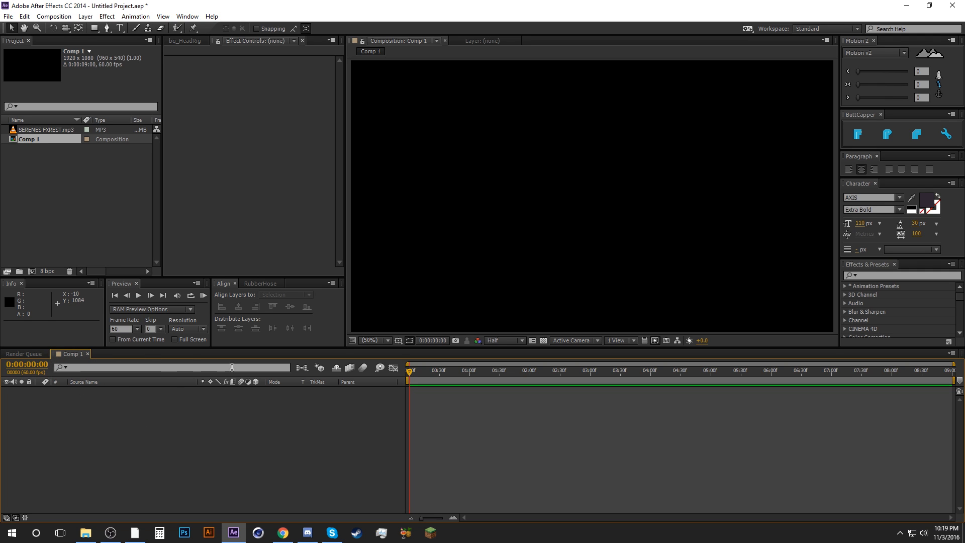
pyautogui.hotkey('ctrl', 'y')
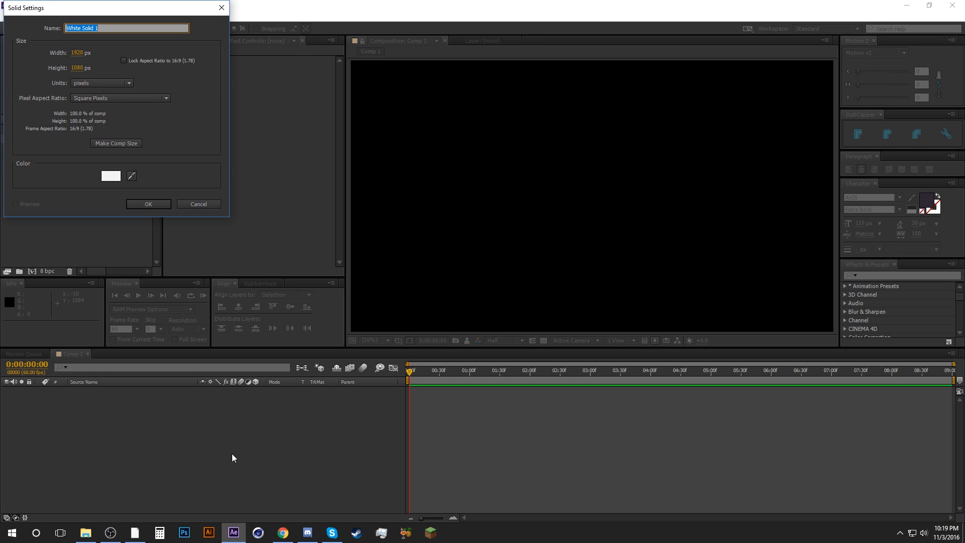
pyautogui.click(114, 176)
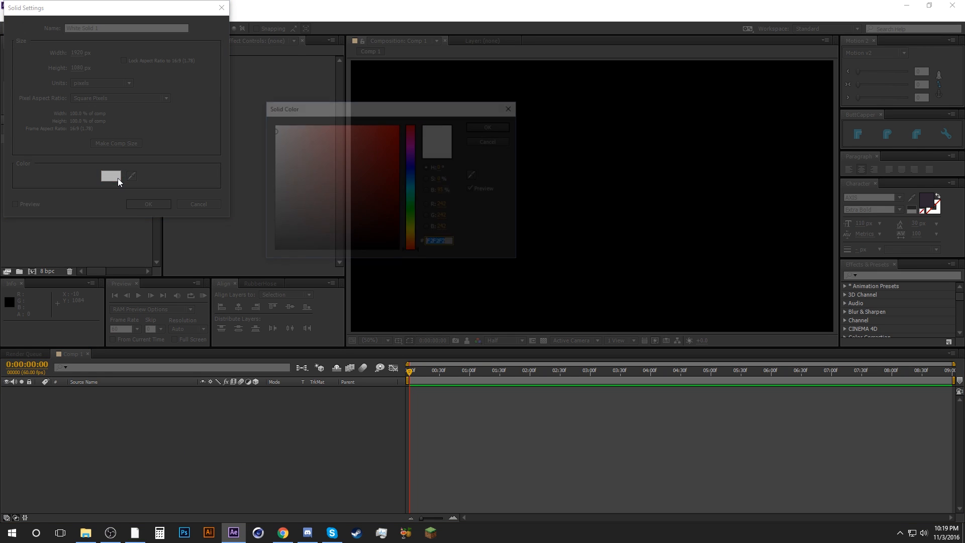
pyautogui.click(484, 127)
pyautogui.moveTo(65, 12); pyautogui.dragTo(150, 63)
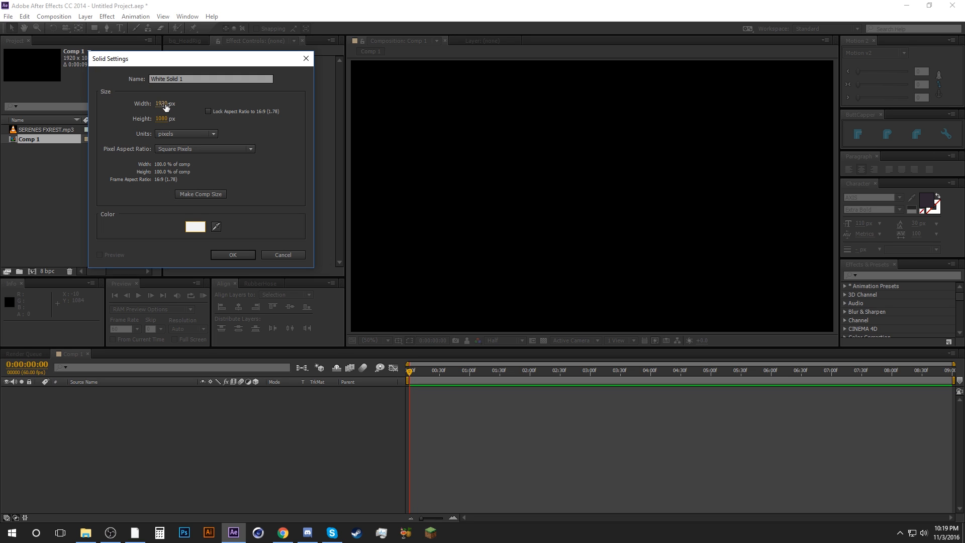
pyautogui.moveTo(163, 104); pyautogui.dragTo(187, 187)
pyautogui.click(209, 200)
# Step: Set the solid's color brightness to 90% and create the light grey solid layer
pyautogui.click(194, 227)
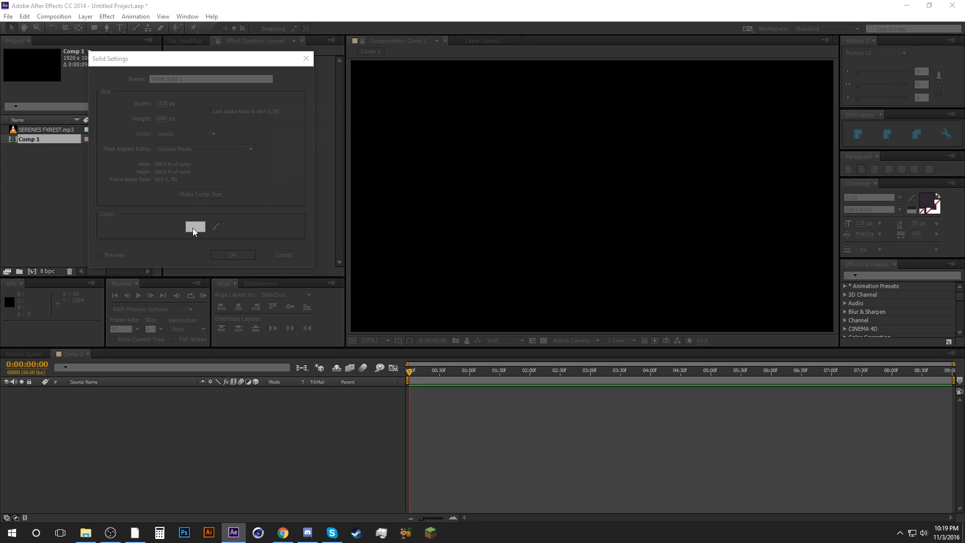
pyautogui.click(443, 190)
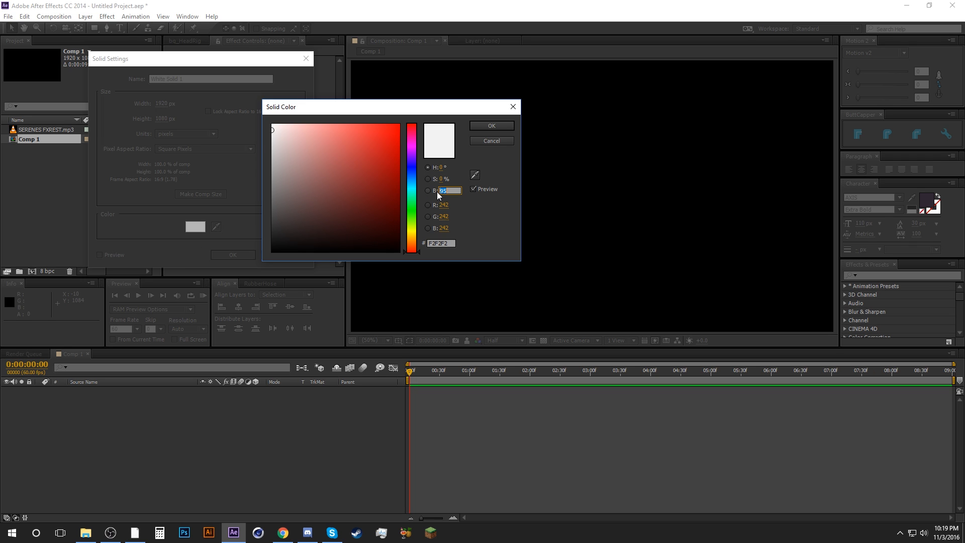
pyautogui.write('90')
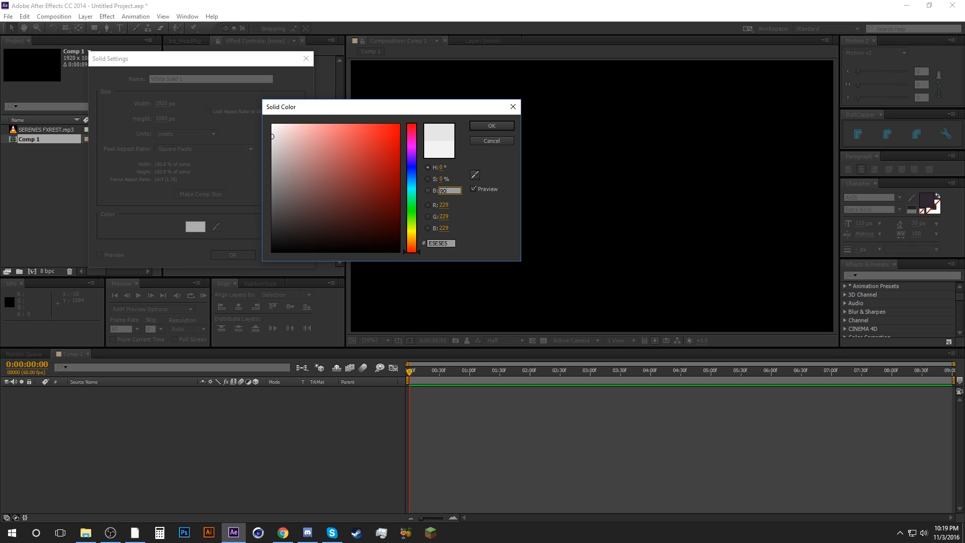
pyautogui.click(492, 129)
pyautogui.click(244, 253)
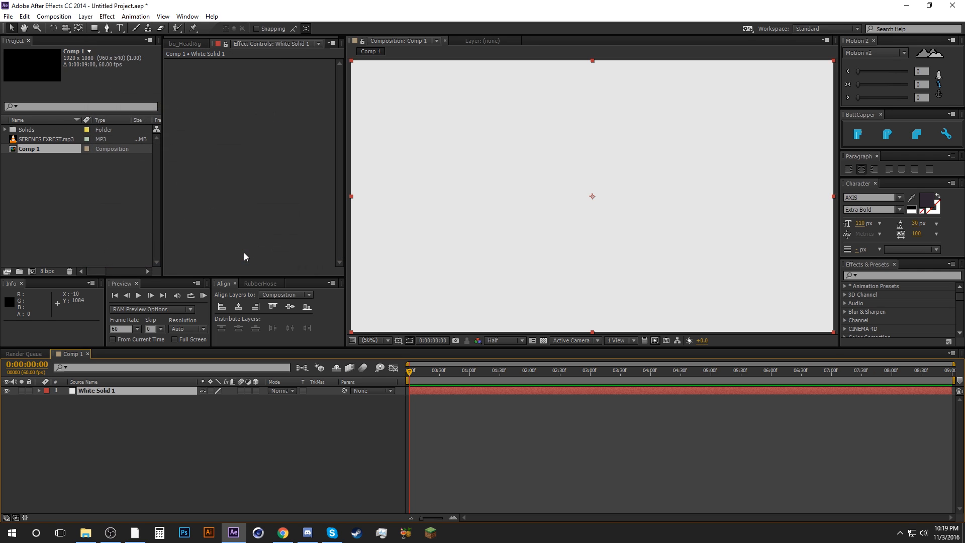
# Step: Reveal the solid's Position property and add a Position keyframe at the 1-second mark
pyautogui.click(451, 392)
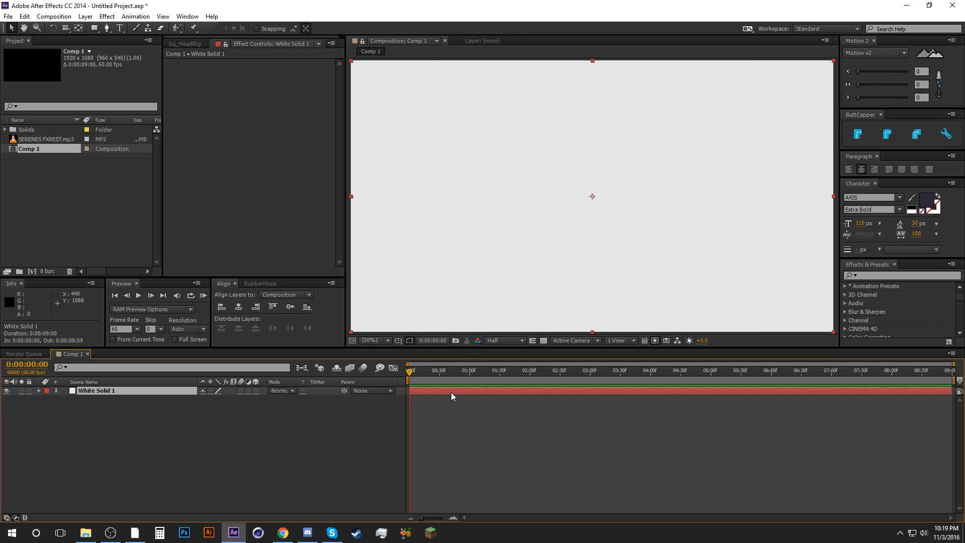
pyautogui.press('p')
pyautogui.click(468, 374)
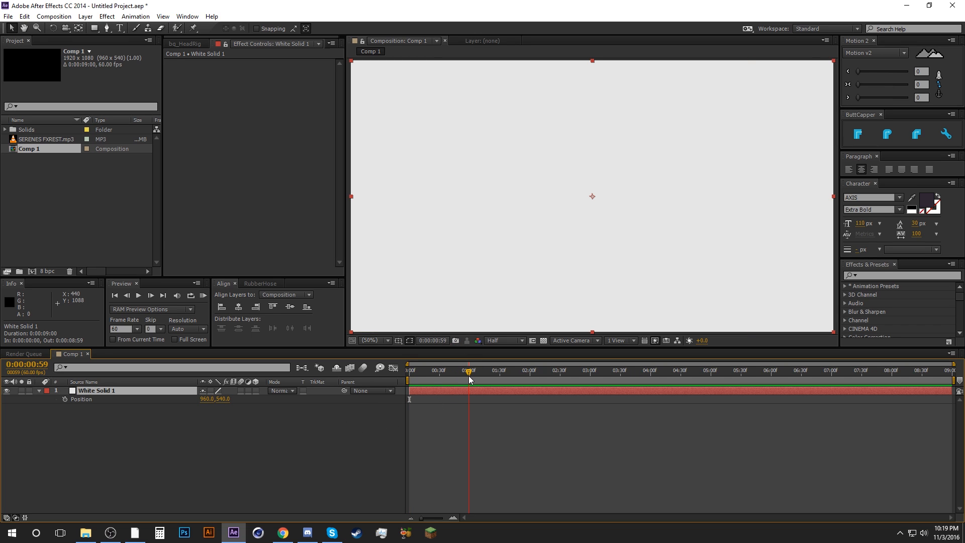
pyautogui.click(65, 399)
pyautogui.click(241, 441)
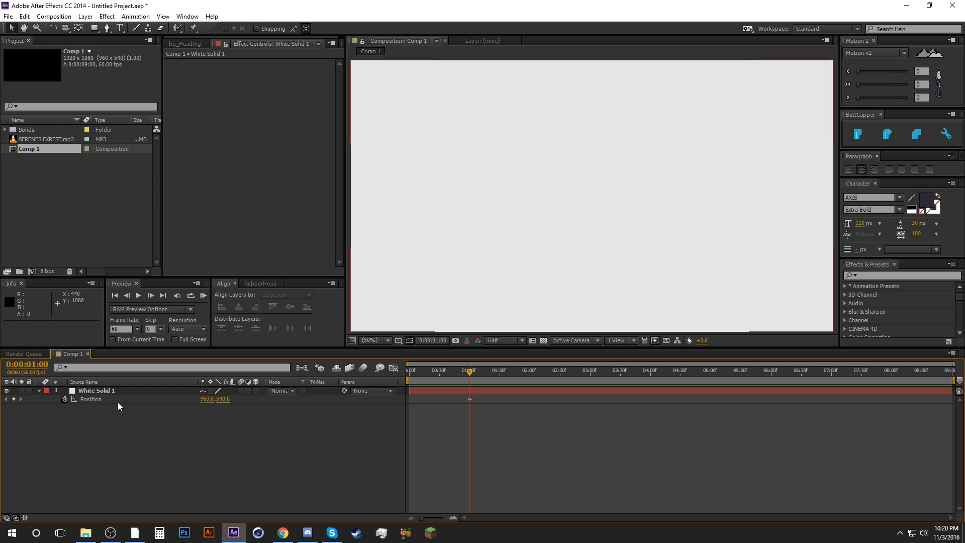
pyautogui.click(471, 390)
pyautogui.click(447, 406)
# Step: At frame 0, move the solid straight down out of the frame to about 960, 1622 as its starting Position keyframe
pyautogui.moveTo(468, 372); pyautogui.dragTo(334, 391)
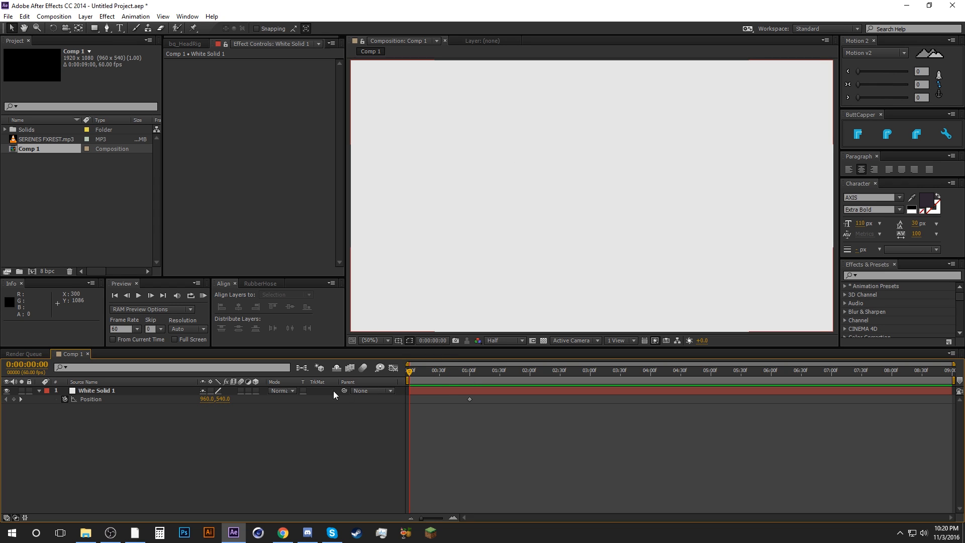
pyautogui.moveTo(508, 148); pyautogui.dragTo(502, 415)
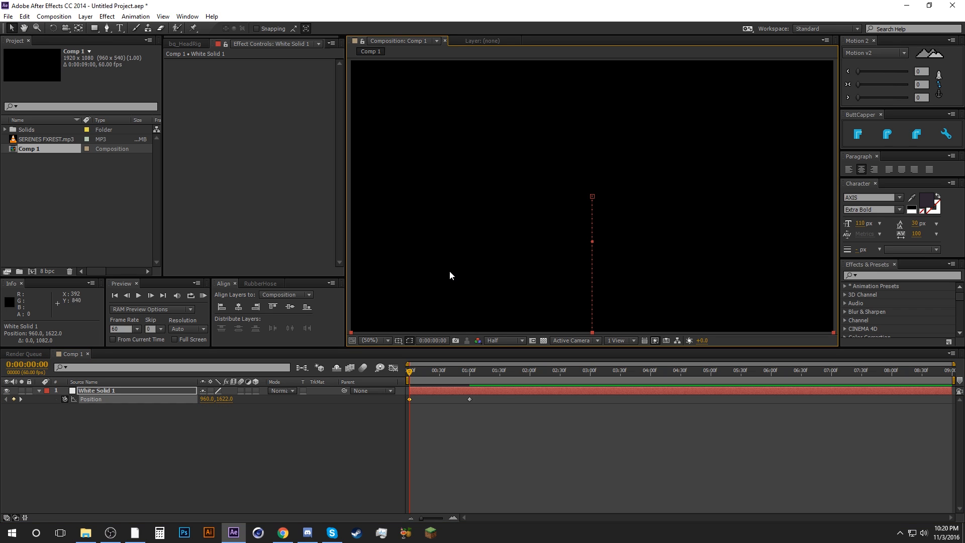
pyautogui.scroll(-2, 513, 244)
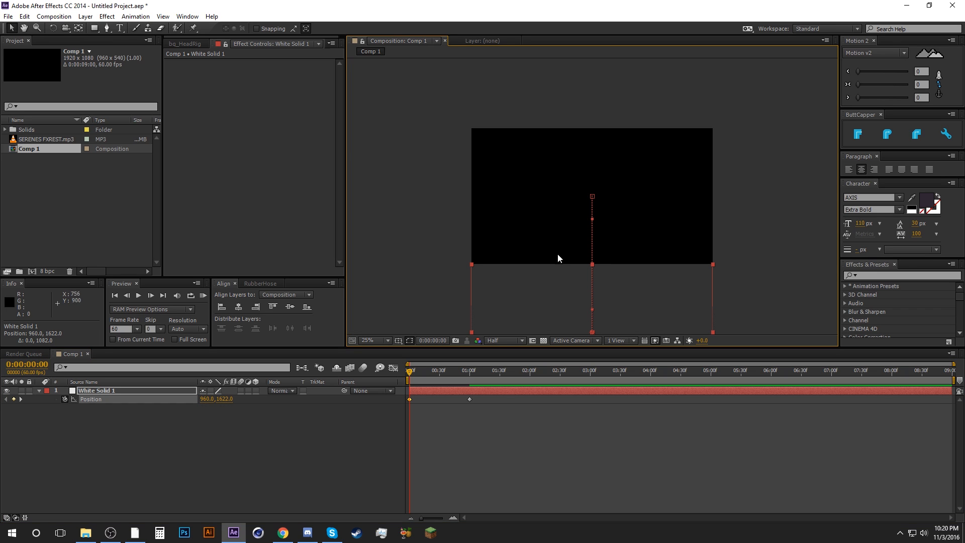
pyautogui.click(457, 439)
# Step: Apply Easy Ease to both Position keyframes and scrub through the solid's upward motion to check it
pyautogui.moveTo(409, 372); pyautogui.dragTo(468, 372)
pyautogui.click(378, 341)
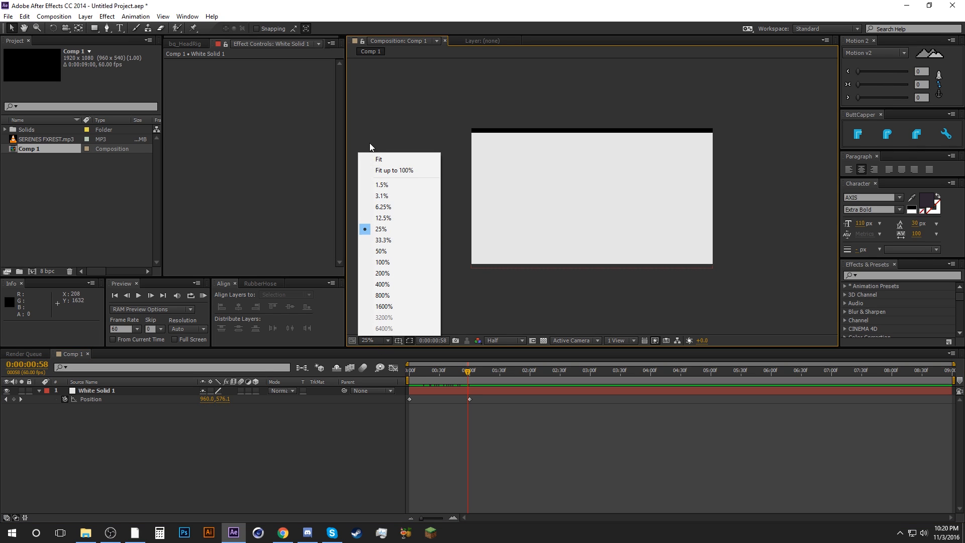
pyautogui.click(382, 157)
pyautogui.moveTo(478, 412); pyautogui.dragTo(405, 393)
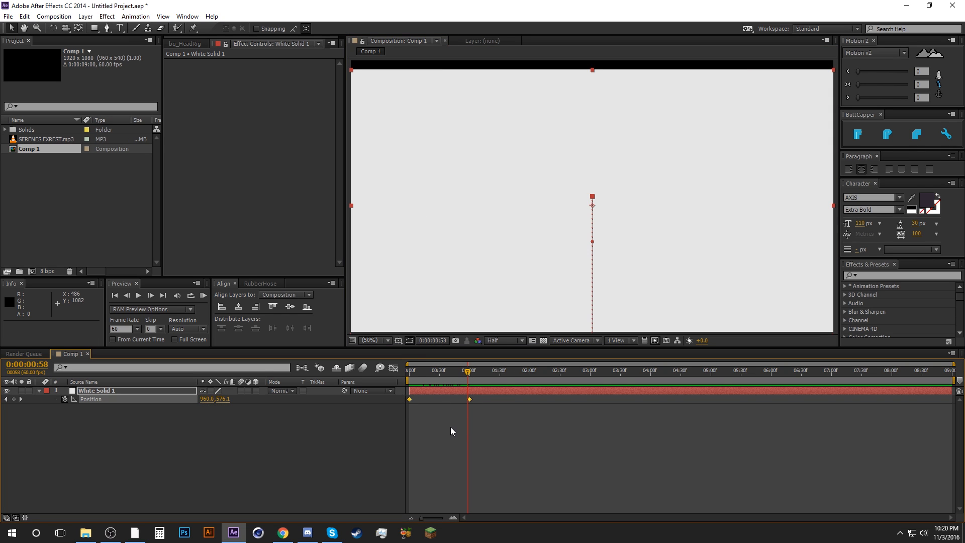
pyautogui.press('F9')
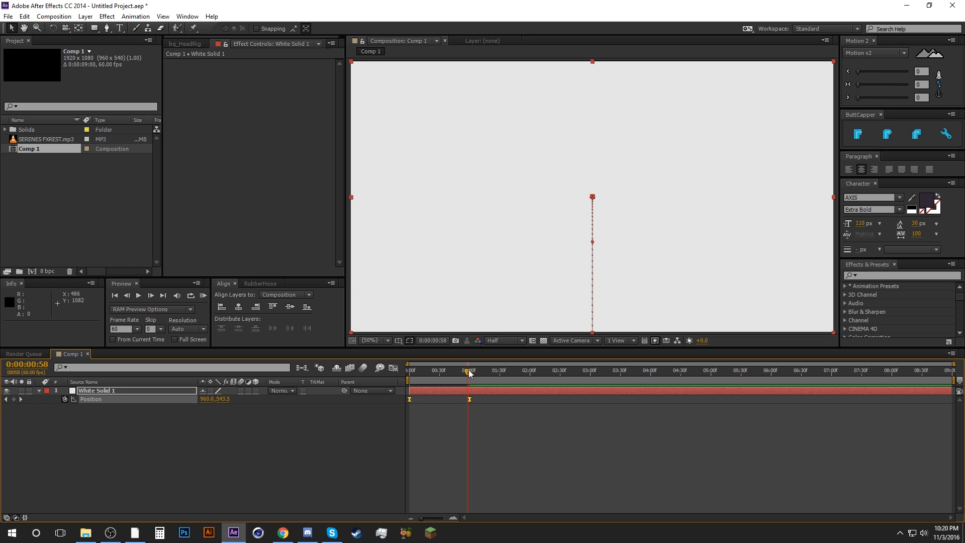
pyautogui.moveTo(468, 371); pyautogui.dragTo(440, 371)
pyautogui.scroll(-2, 590, 255)
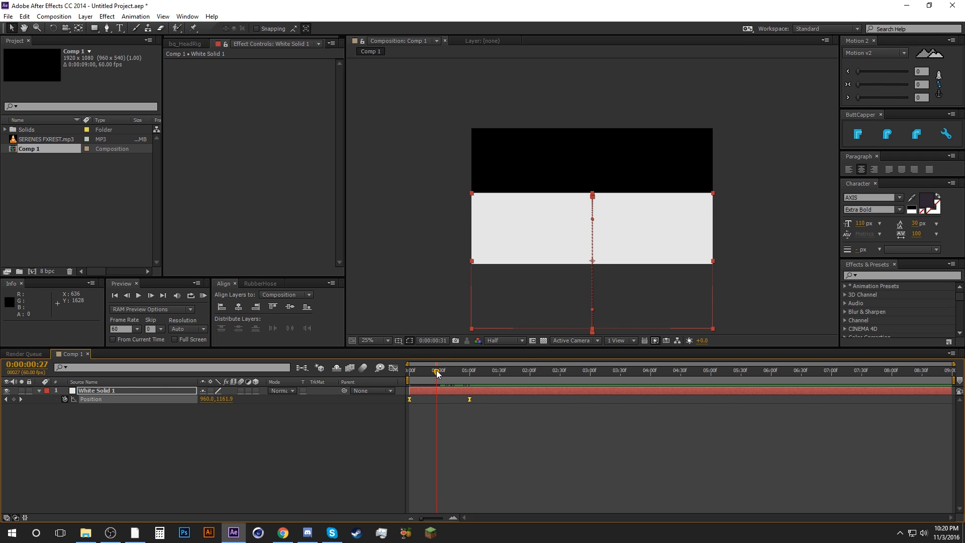
pyautogui.moveTo(437, 372); pyautogui.dragTo(425, 372)
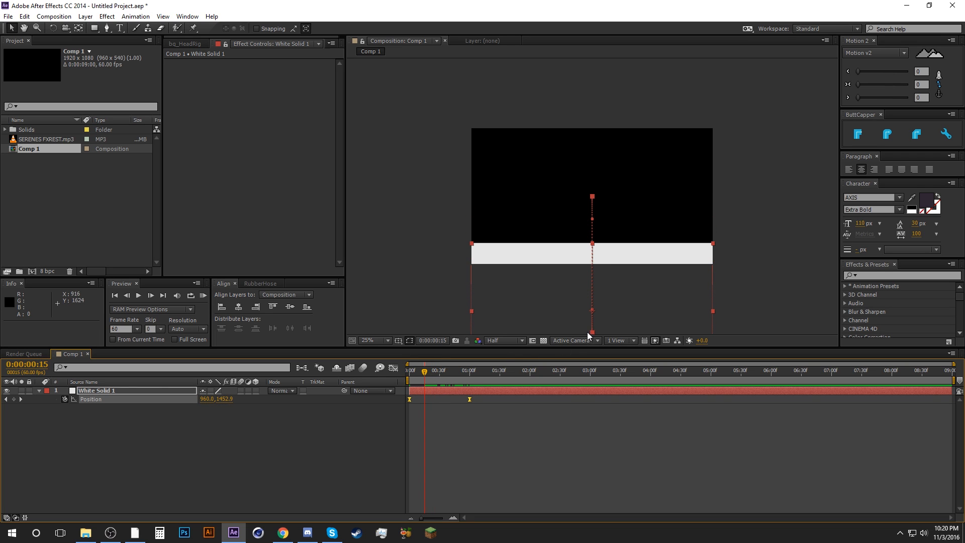
pyautogui.click(417, 382)
pyautogui.moveTo(416, 375); pyautogui.dragTo(470, 375)
# Step: Show the solid's Position keyframes in the Graph Editor and switch from the value graph to the speed graph
pyautogui.click(469, 400)
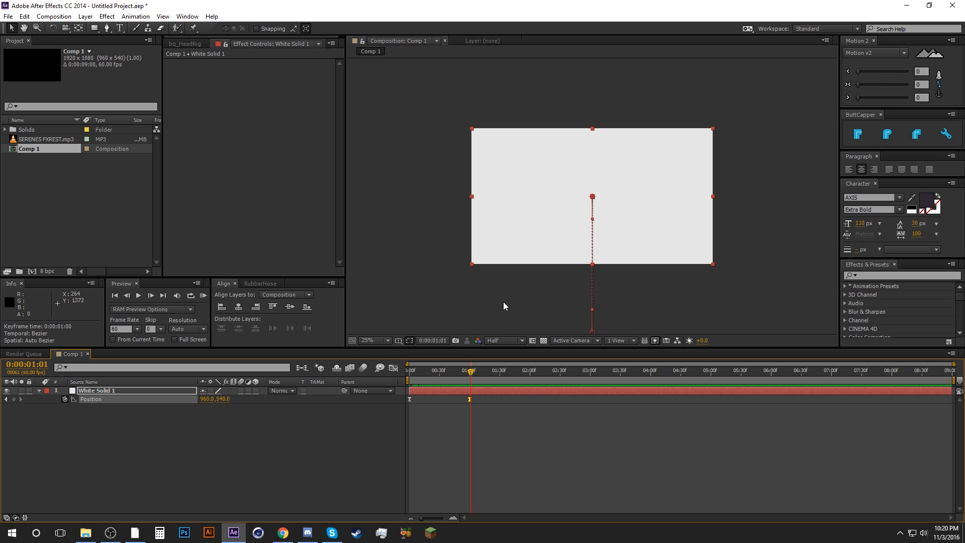
pyautogui.press('/')
pyautogui.press(',')
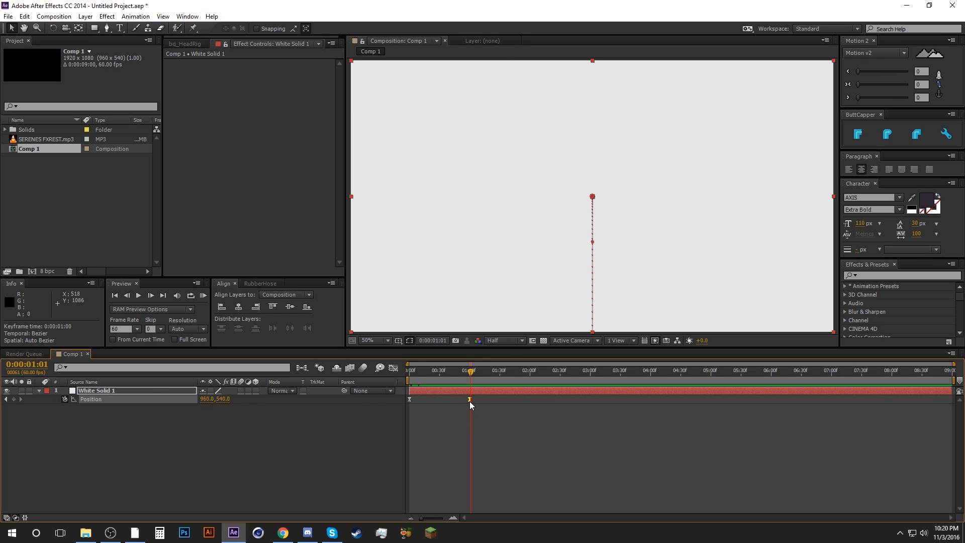
pyautogui.click(394, 370)
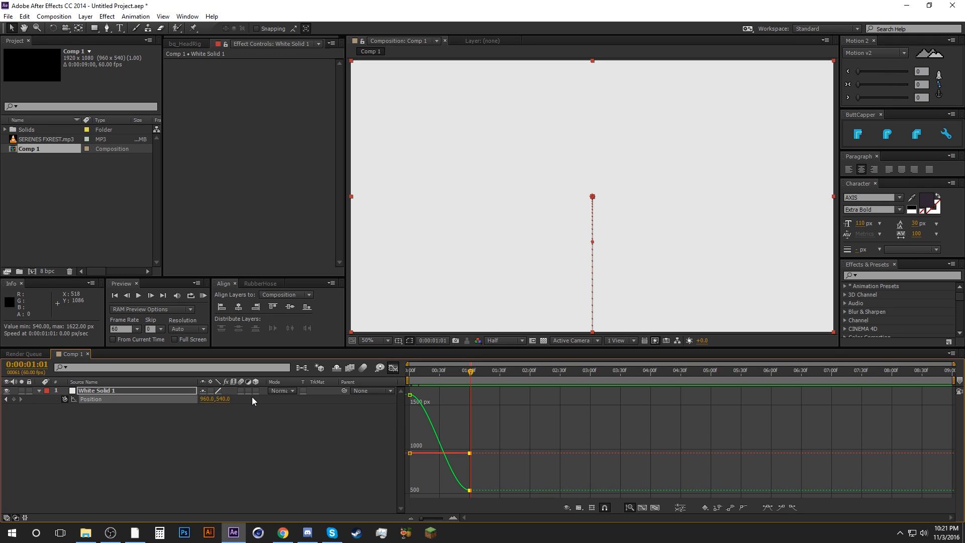
pyautogui.click(408, 433)
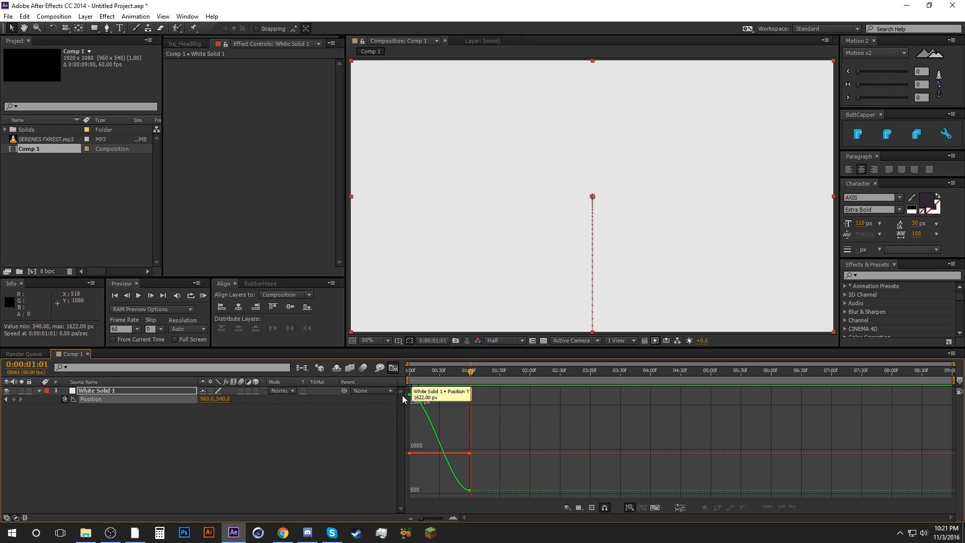
pyautogui.click(579, 509)
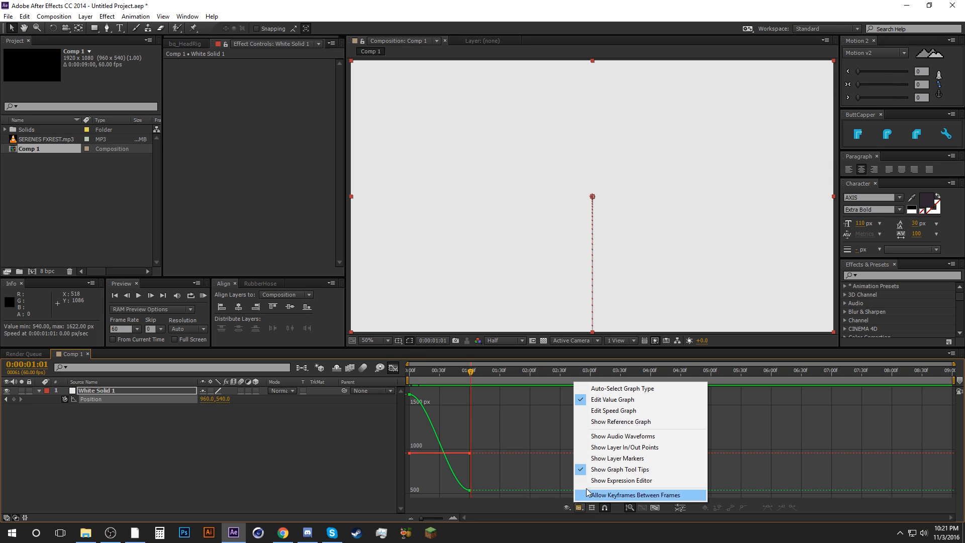
pyautogui.click(594, 410)
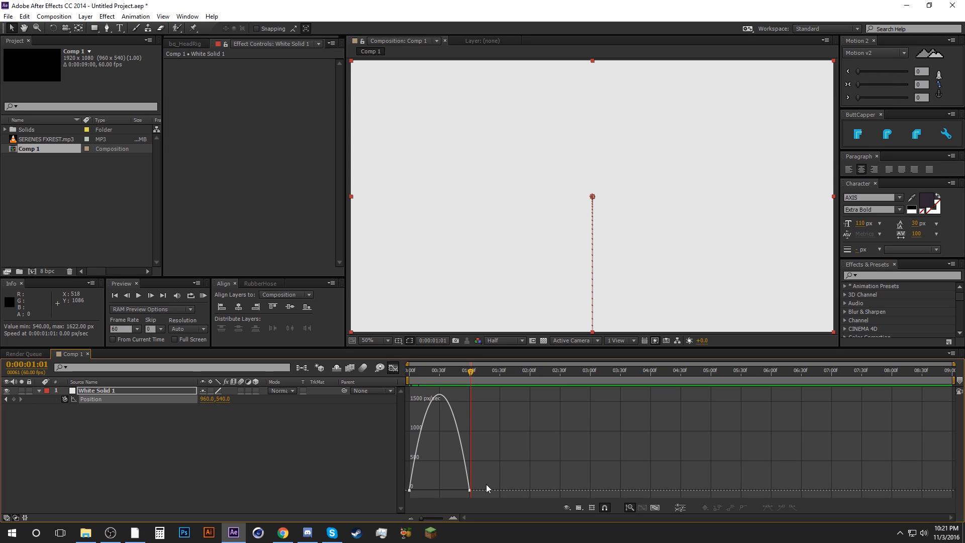
# Step: Extend the last Position keyframe's speed handle toward the start so the curve peaks early, and preview the motion in the layer view
pyautogui.moveTo(486, 484); pyautogui.dragTo(455, 502)
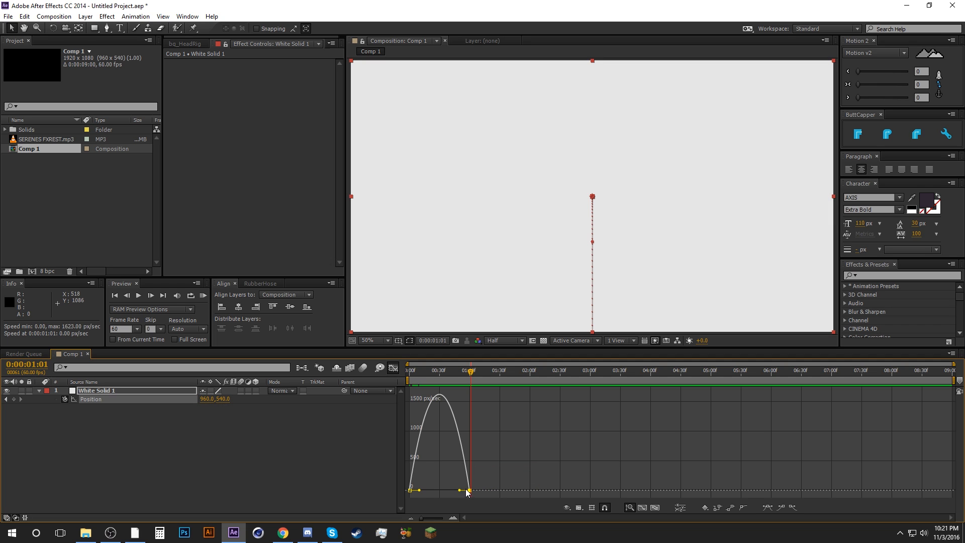
pyautogui.moveTo(460, 490); pyautogui.dragTo(432, 492)
pyautogui.click(457, 447)
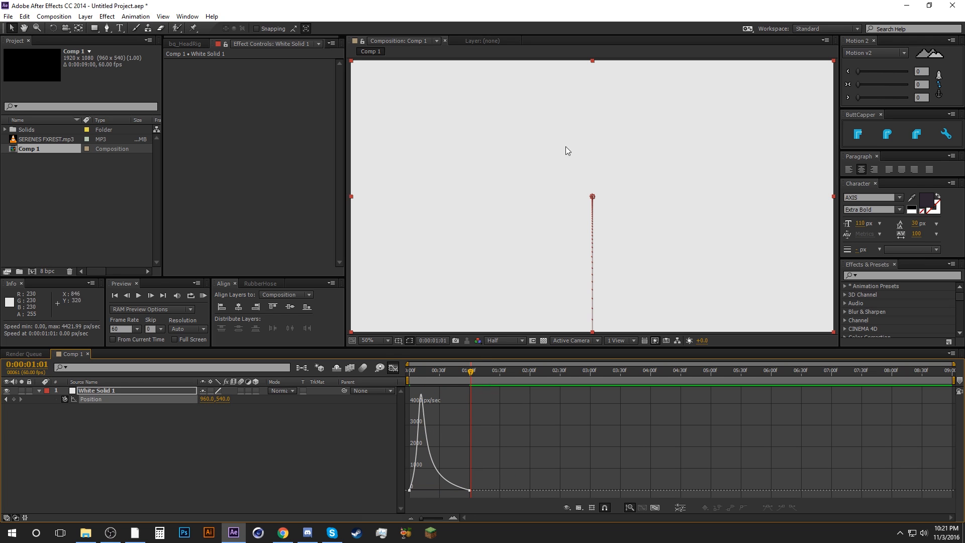
pyautogui.click(409, 372)
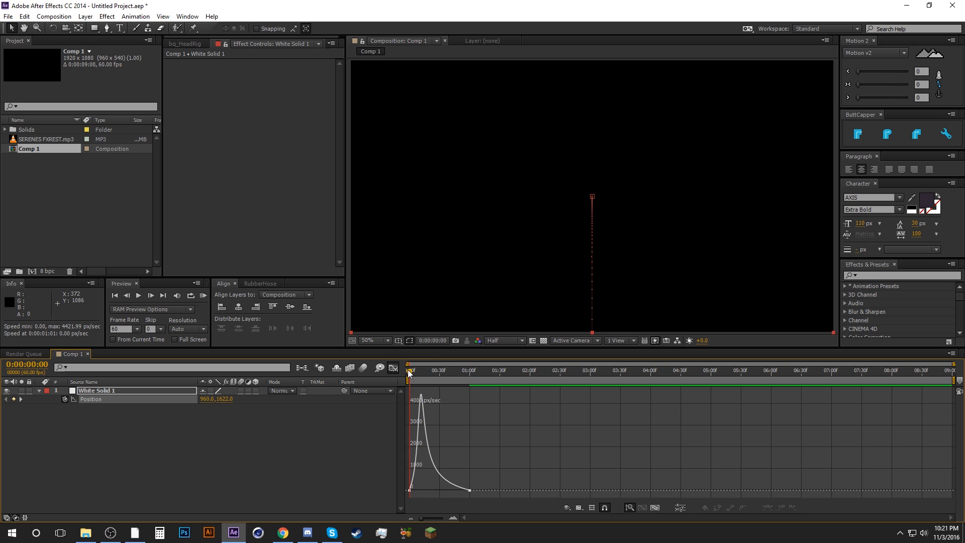
pyautogui.moveTo(409, 372); pyautogui.dragTo(476, 371)
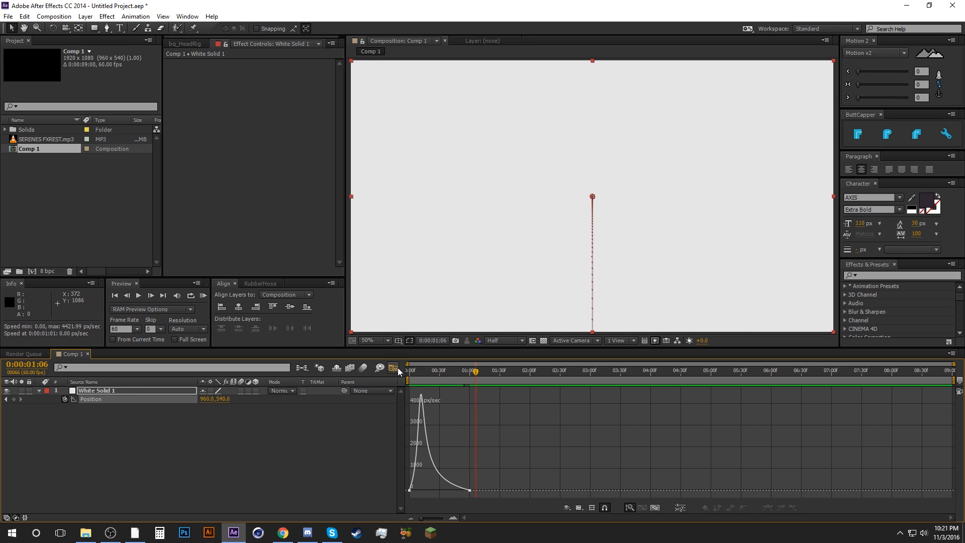
pyautogui.click(396, 368)
pyautogui.click(466, 437)
pyautogui.press('KP_0')
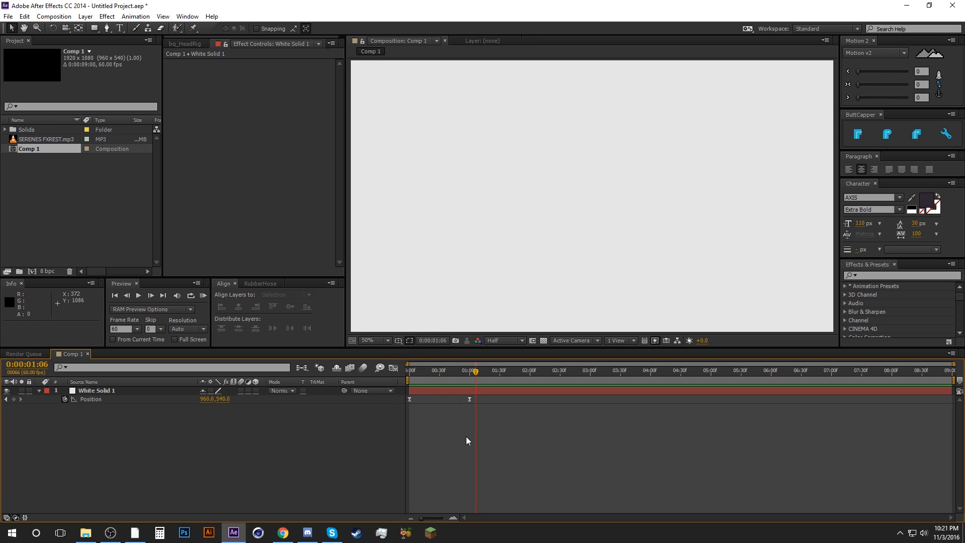
# Step: Examine the last Position keyframe's speed curve and scrub the solid's motion back to frame 25
pyautogui.click(469, 399)
pyautogui.hotkey('shift', 'F3')
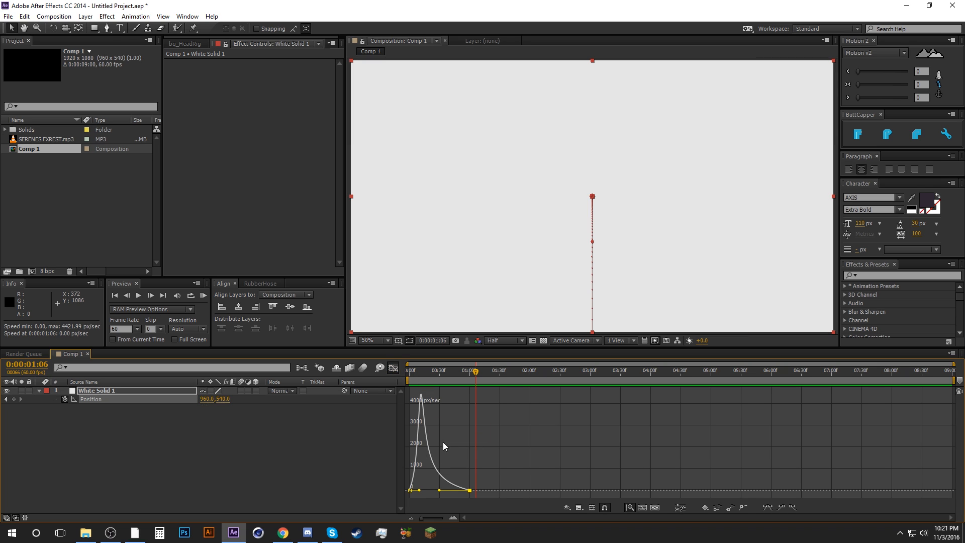
pyautogui.click(395, 365)
pyautogui.click(459, 451)
pyautogui.moveTo(459, 373); pyautogui.dragTo(439, 378)
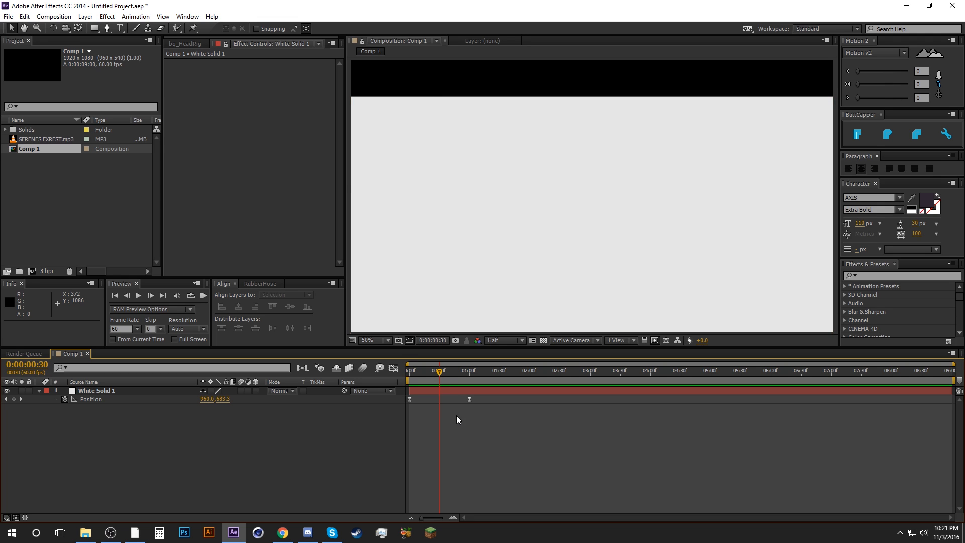
pyautogui.moveTo(438, 373)
pyautogui.mouseDown()
pyautogui.moveTo(480, 375)
pyautogui.moveTo(434, 376)
pyautogui.mouseUp()
pyautogui.moveTo(480, 408); pyautogui.dragTo(461, 396)
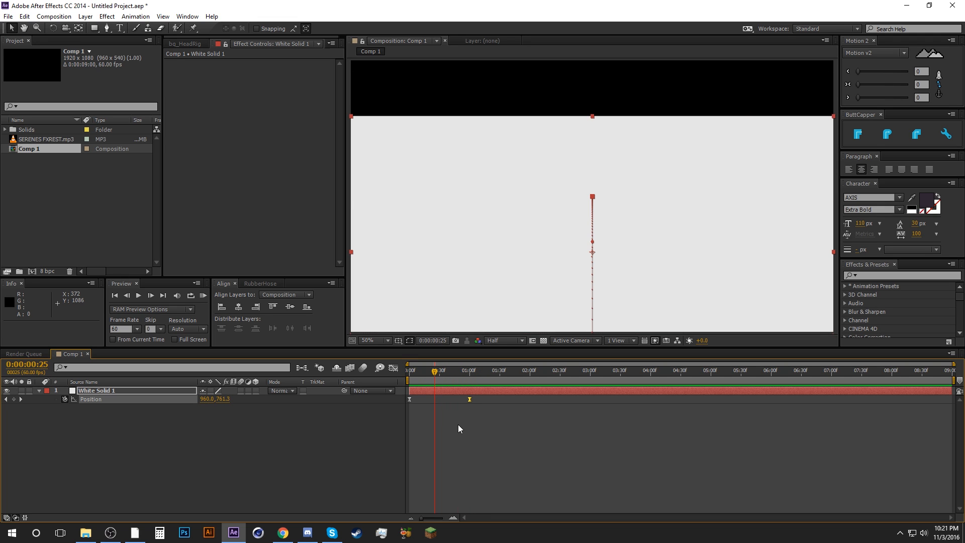
pyautogui.click(396, 371)
pyautogui.click(395, 368)
pyautogui.click(457, 433)
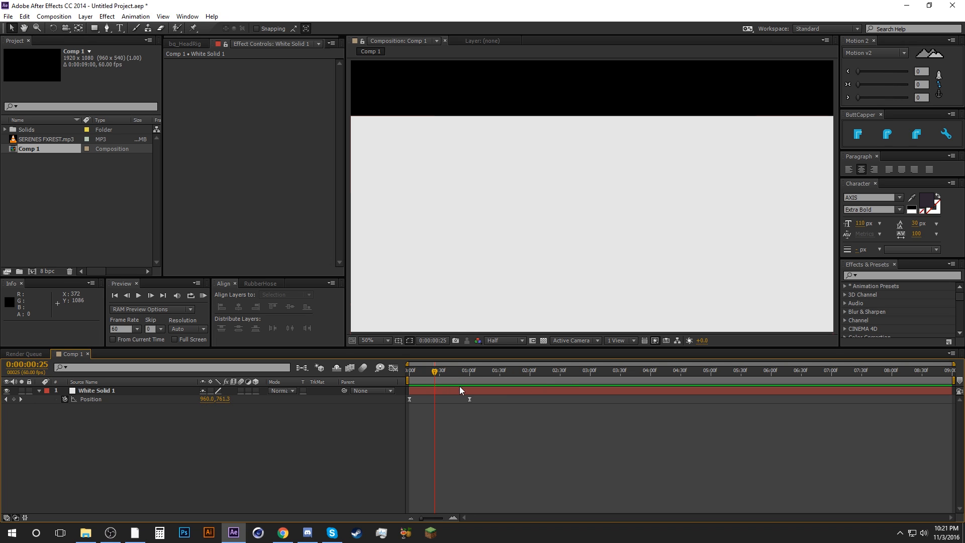
# Step: Reapply Easy Ease to both Position keyframes and reopen the solid's Position speed graph
pyautogui.moveTo(472, 397); pyautogui.dragTo(405, 405)
pyautogui.press('F9')
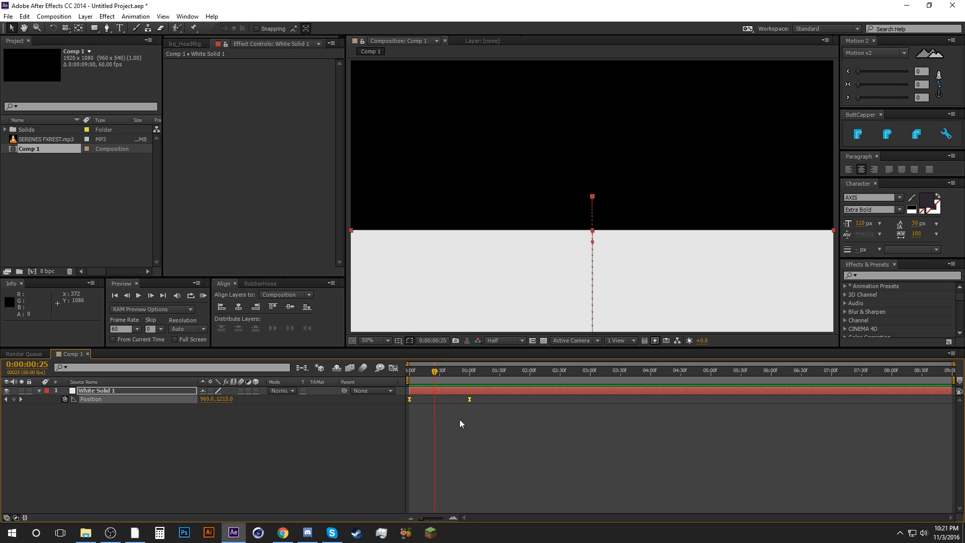
pyautogui.click(457, 419)
pyautogui.click(394, 369)
pyautogui.click(101, 399)
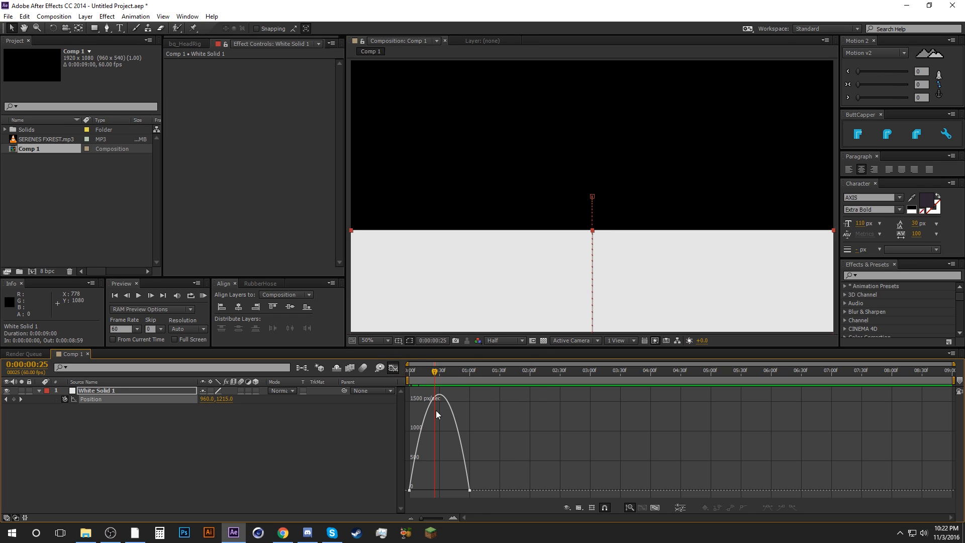
# Step: Set Motion v2's middle easing slider to 100 for the last Position keyframe and return to the layer view
pyautogui.moveTo(461, 498); pyautogui.dragTo(461, 497)
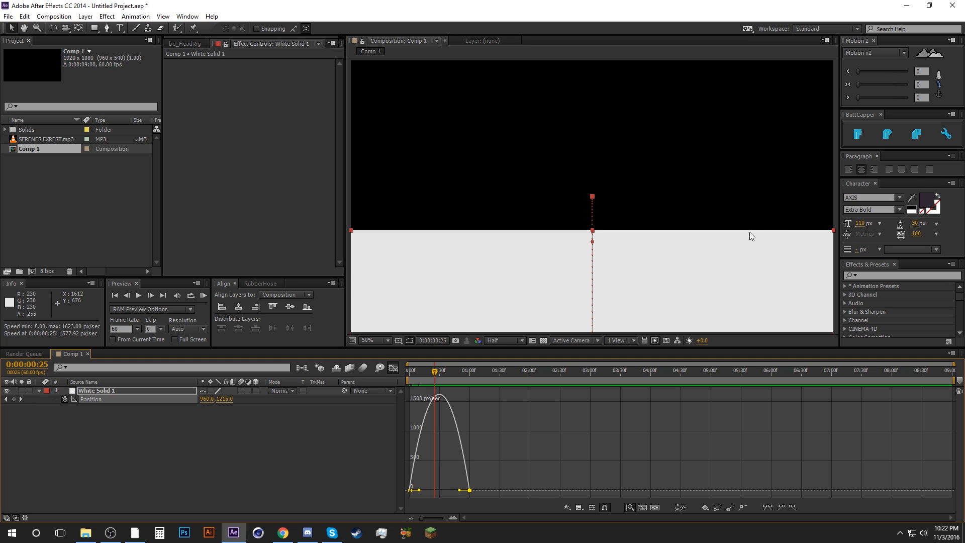
pyautogui.click(859, 85)
pyautogui.moveTo(904, 86); pyautogui.dragTo(912, 86)
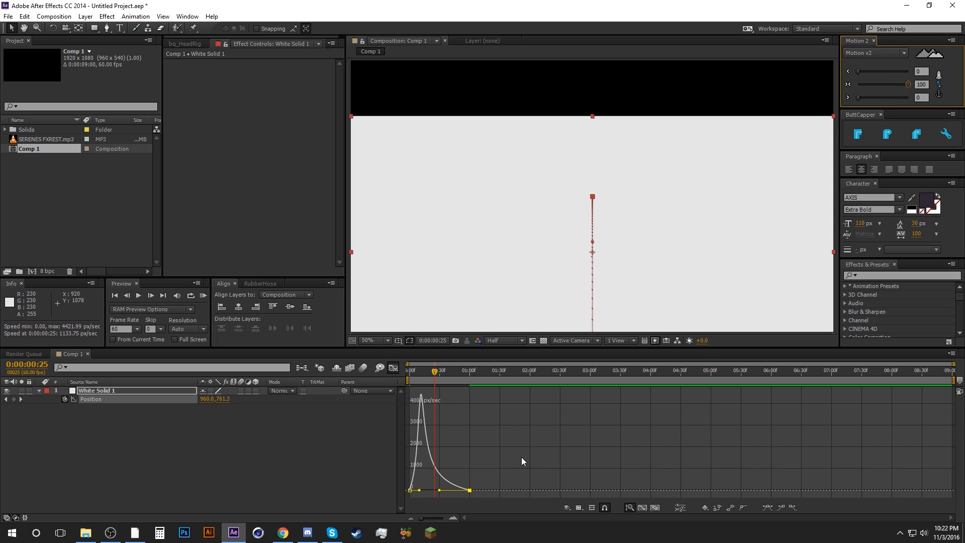
pyautogui.click(392, 369)
pyautogui.click(449, 455)
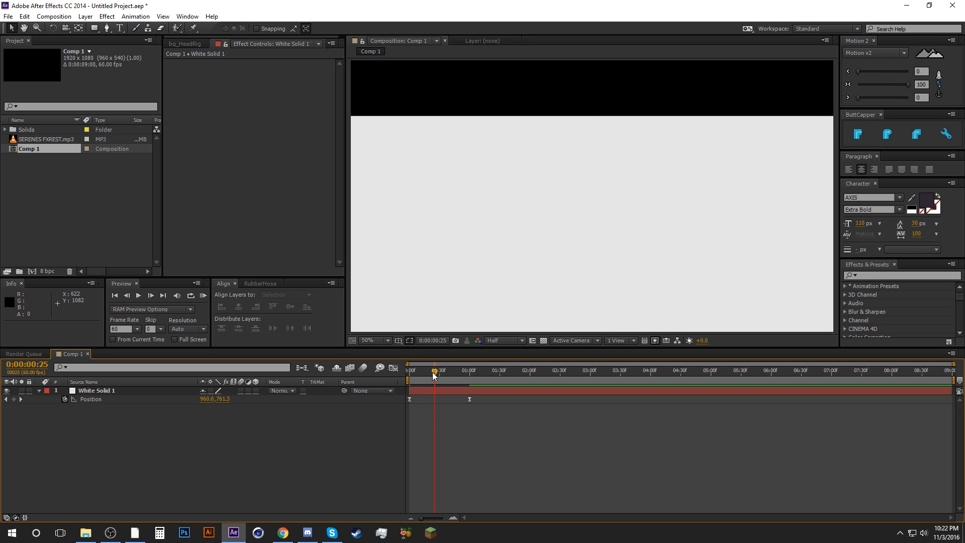
# Step: Compare the solid's slide-up motion with the reference intro in the browser and inspect its Position speed curve
pyautogui.moveTo(434, 372); pyautogui.dragTo(469, 382)
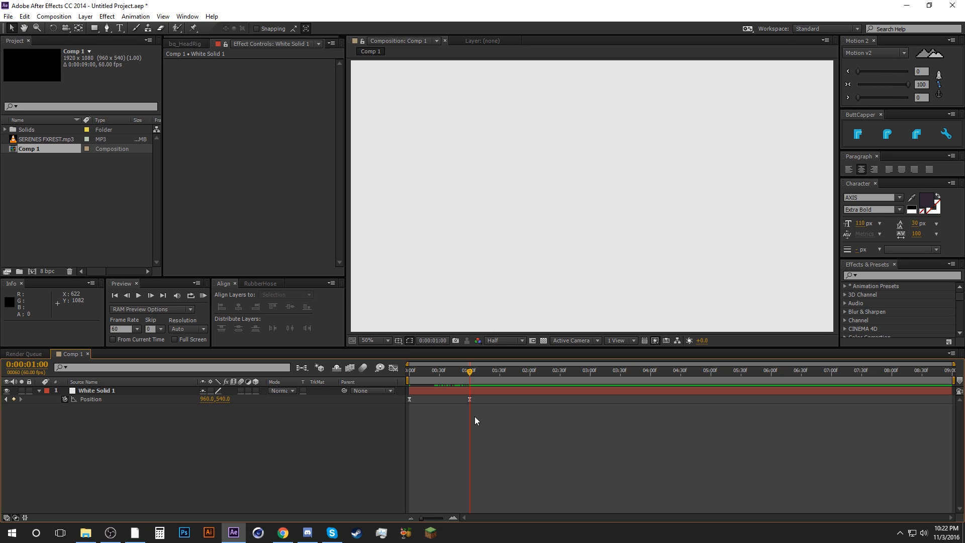
pyautogui.hotkey('alt', 'Tab')
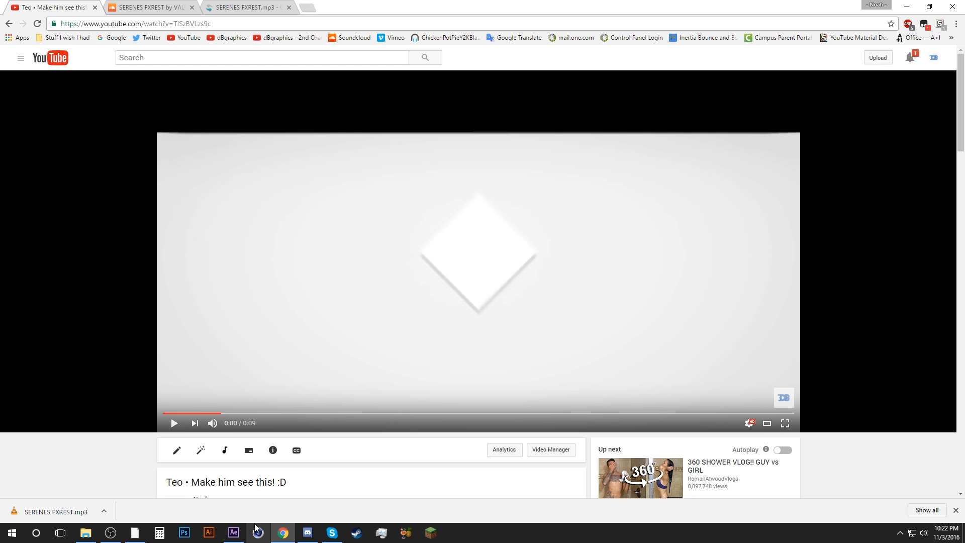
pyautogui.click(233, 532)
pyautogui.moveTo(446, 376); pyautogui.dragTo(438, 378)
pyautogui.click(442, 390)
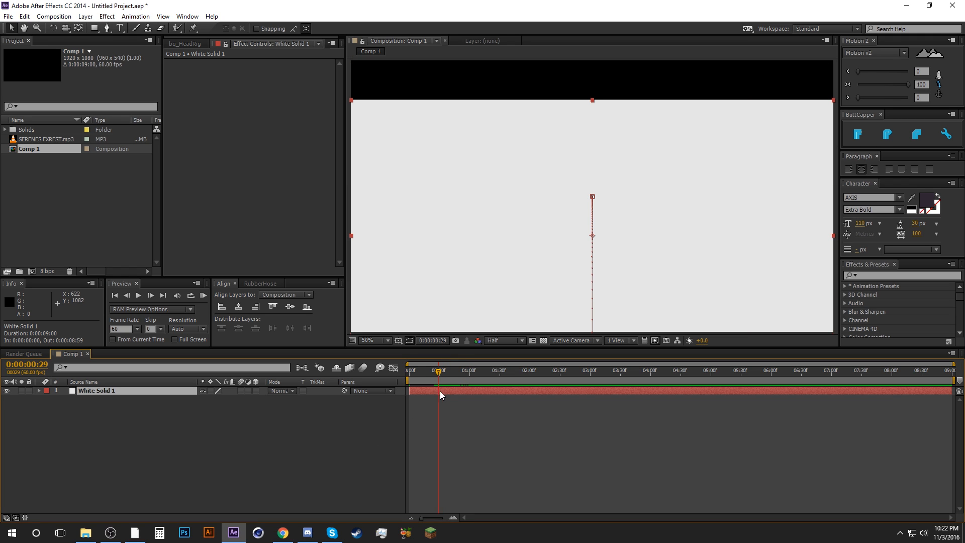
pyautogui.press('u')
pyautogui.click(393, 372)
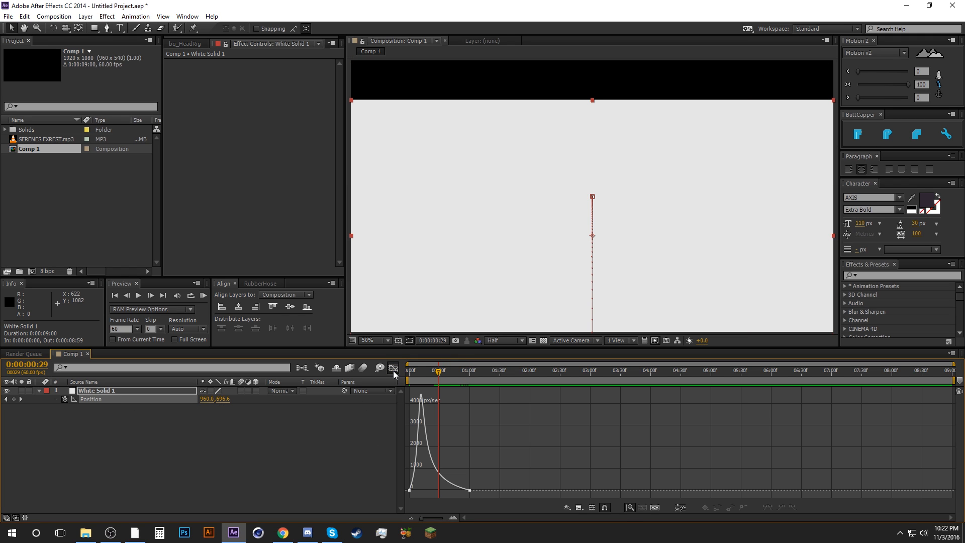
pyautogui.click(393, 369)
pyautogui.click(372, 415)
# Step: Set the current time to 0:00:00:20, while the solid is still sliding up
pyautogui.moveTo(438, 375); pyautogui.dragTo(431, 376)
pyautogui.click(151, 295)
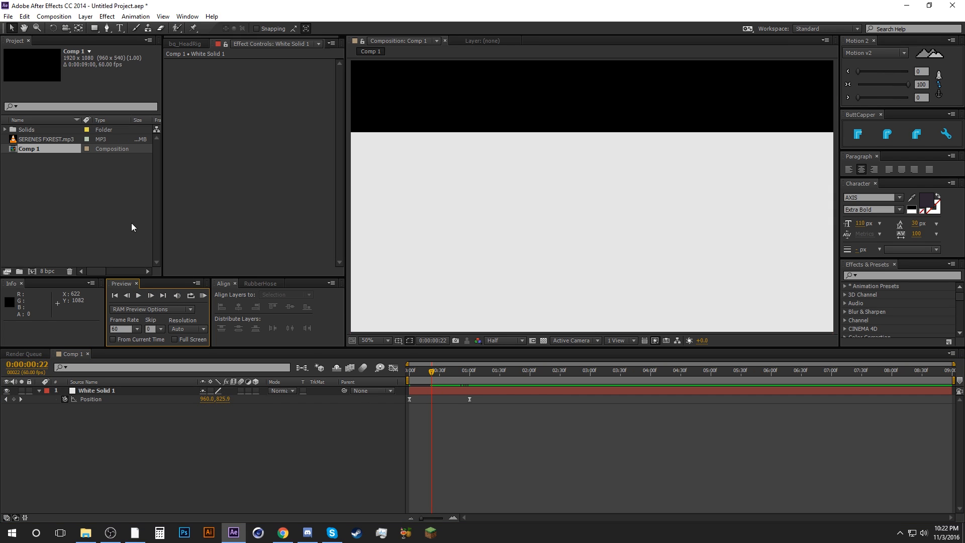
pyautogui.click(126, 295)
pyautogui.click(127, 296)
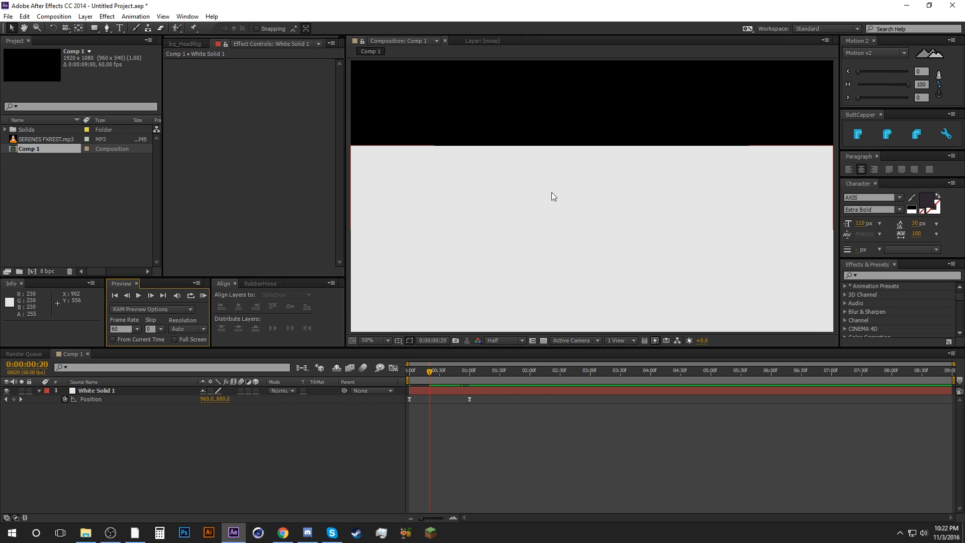
# Step: Choose the Rectangle tool and set the shape fill color to white
pyautogui.click(95, 28)
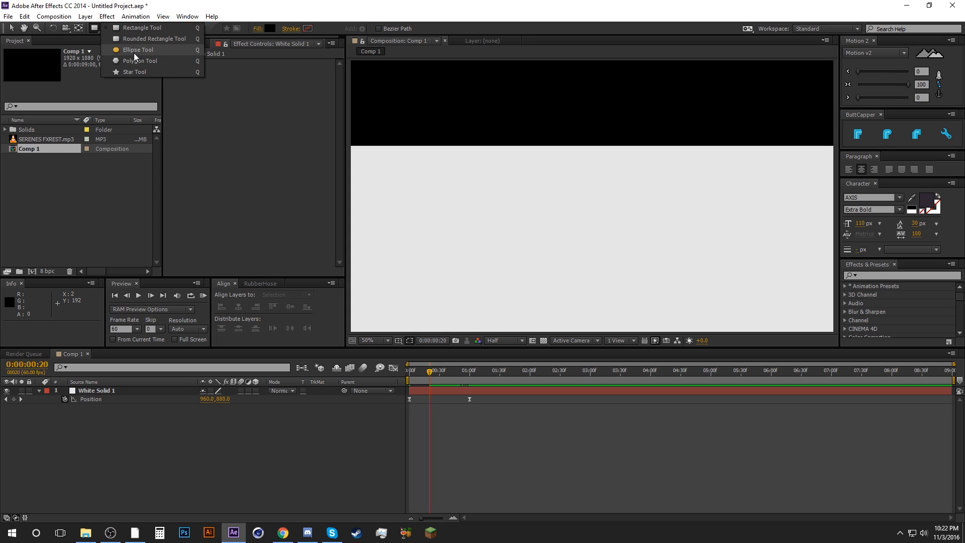
pyautogui.click(142, 27)
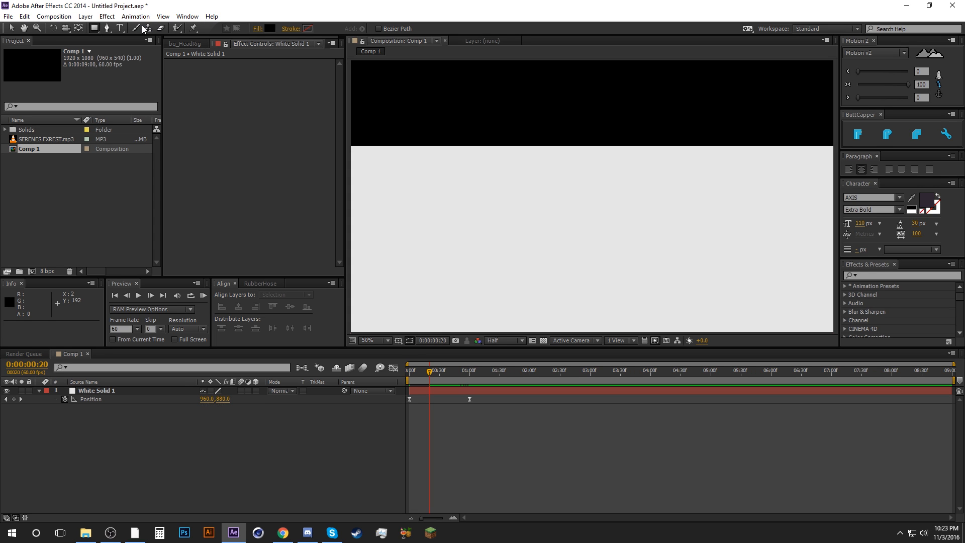
pyautogui.click(270, 28)
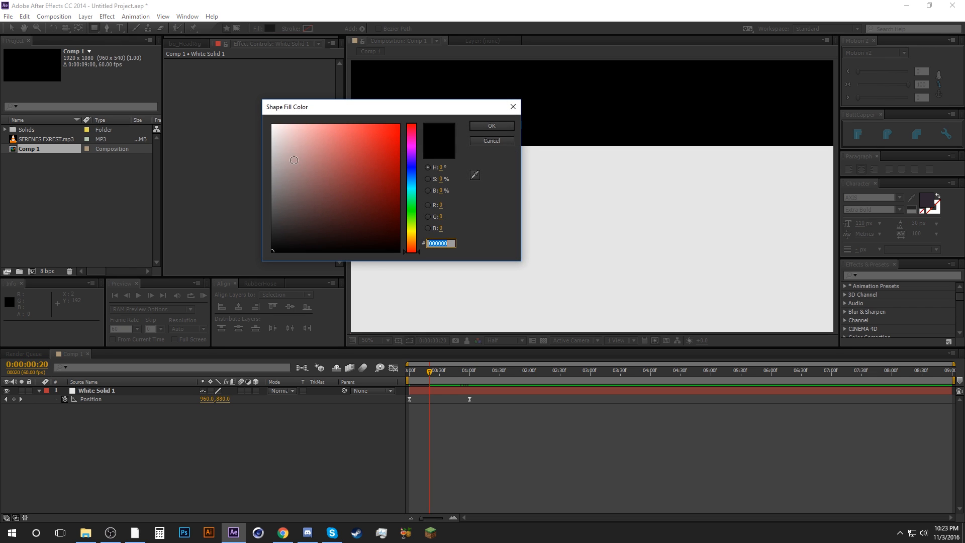
pyautogui.click(272, 125)
pyautogui.click(474, 127)
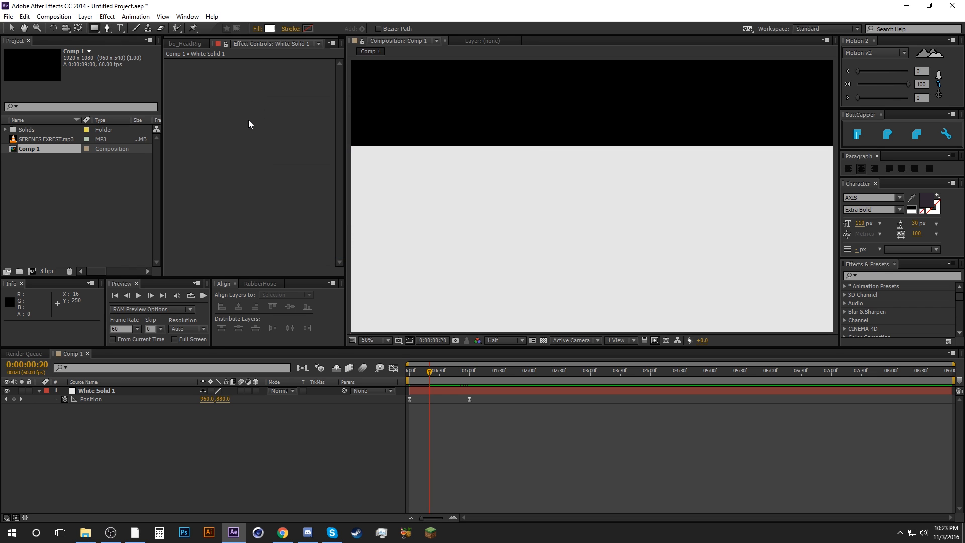
pyautogui.click(246, 111)
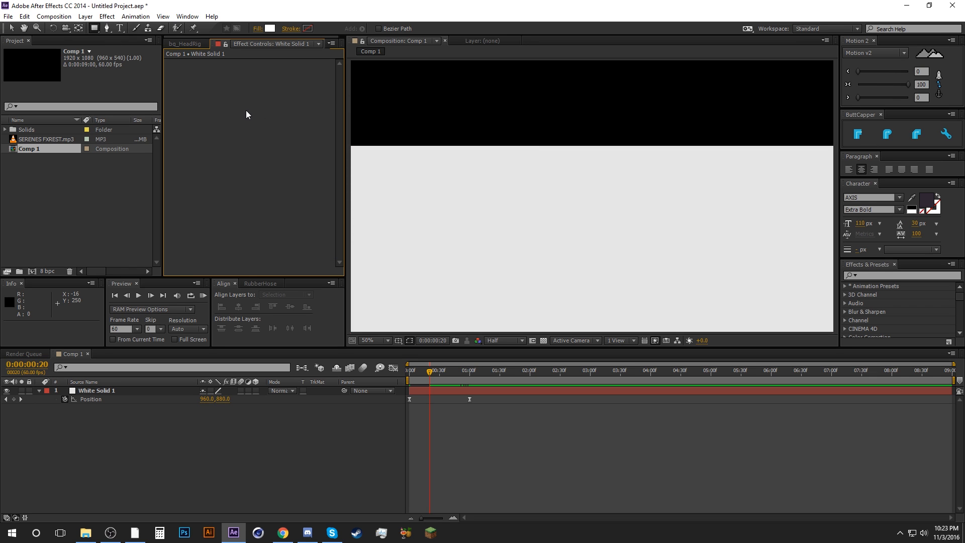
pyautogui.moveTo(547, 192); pyautogui.dragTo(657, 252)
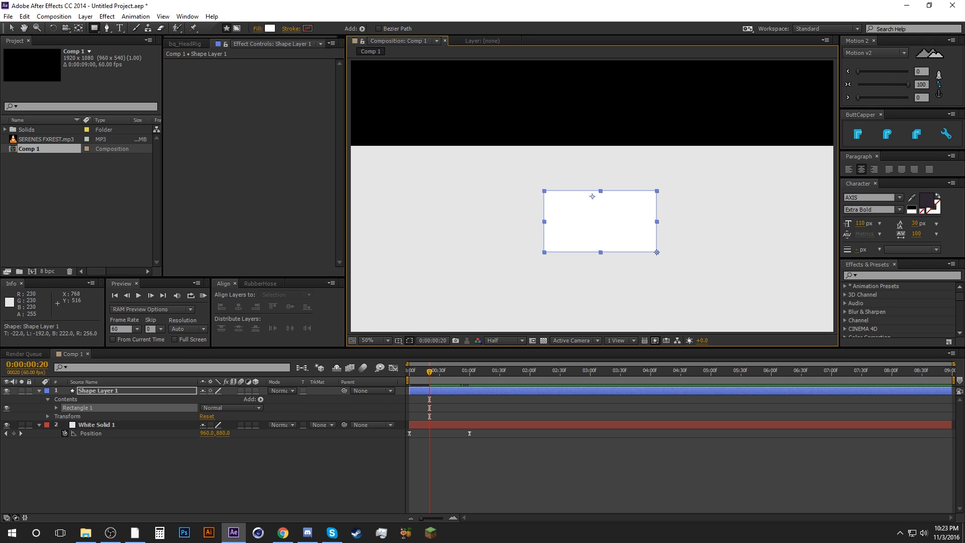
pyautogui.press('v')
pyautogui.moveTo(609, 231)
pyautogui.mouseDown()
pyautogui.moveTo(599, 201)
pyautogui.moveTo(572, 222)
pyautogui.mouseUp()
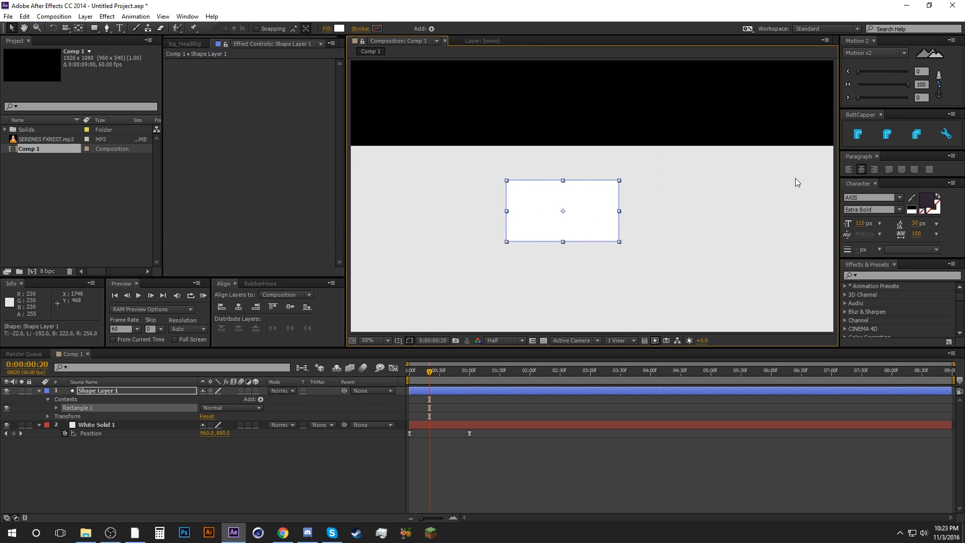
pyautogui.click(583, 413)
pyautogui.click(582, 390)
pyautogui.click(938, 84)
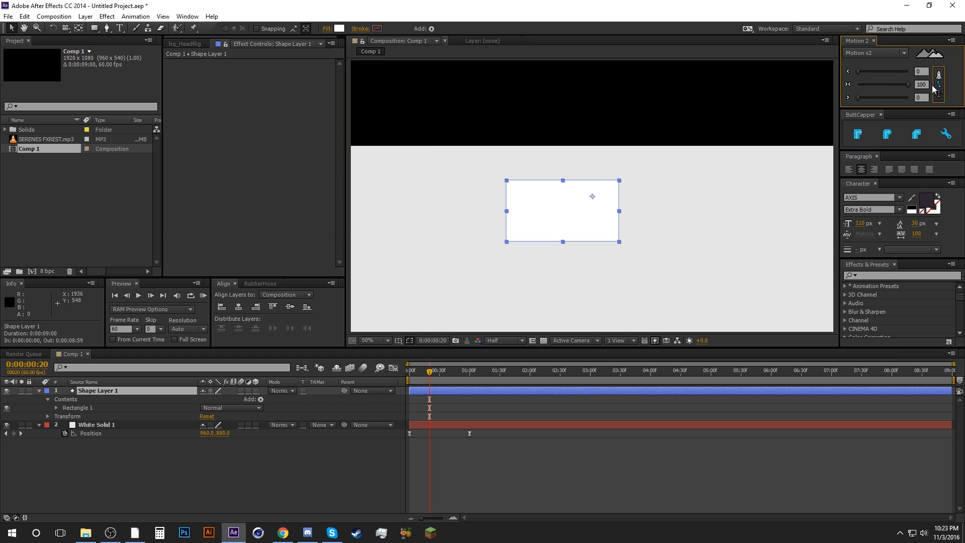
pyautogui.click(911, 84)
pyautogui.moveTo(593, 215)
pyautogui.mouseDown()
pyautogui.moveTo(626, 211)
pyautogui.moveTo(628, 221)
pyautogui.mouseUp()
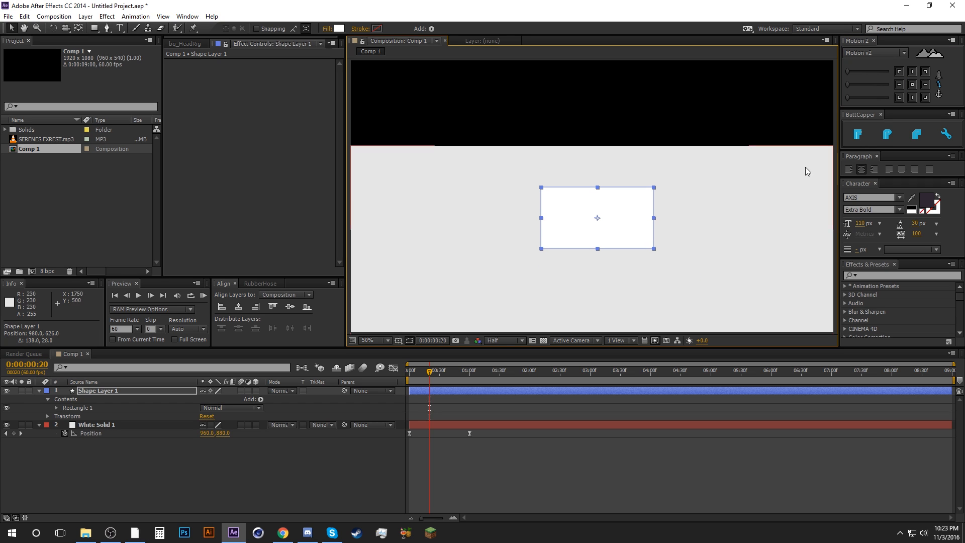
pyautogui.click(56, 408)
pyautogui.click(65, 416)
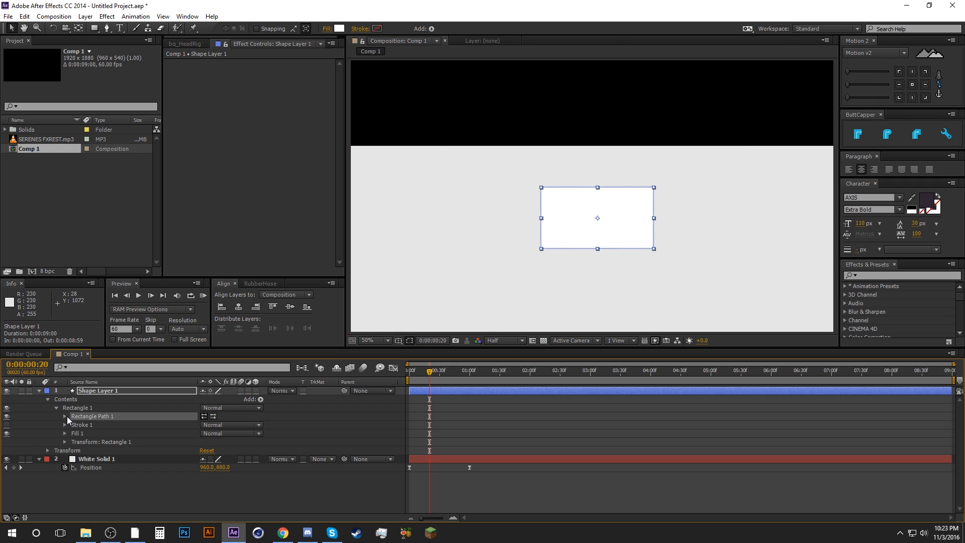
pyautogui.click(66, 416)
pyautogui.click(134, 393)
pyautogui.press('Delete')
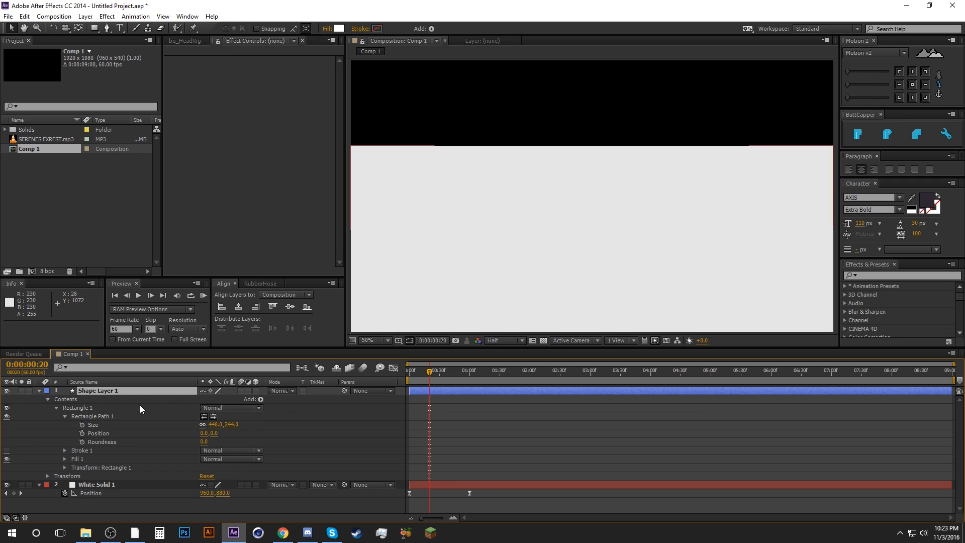
# Step: Create a composition-sized white rectangle shape layer and set its Rectangle Path size to 0
pyautogui.press('q')
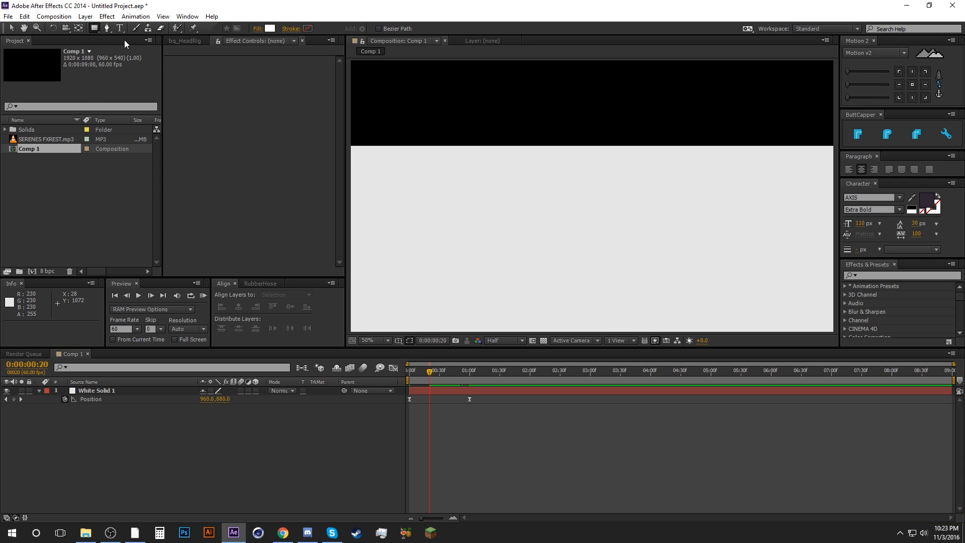
pyautogui.doubleClick(95, 28)
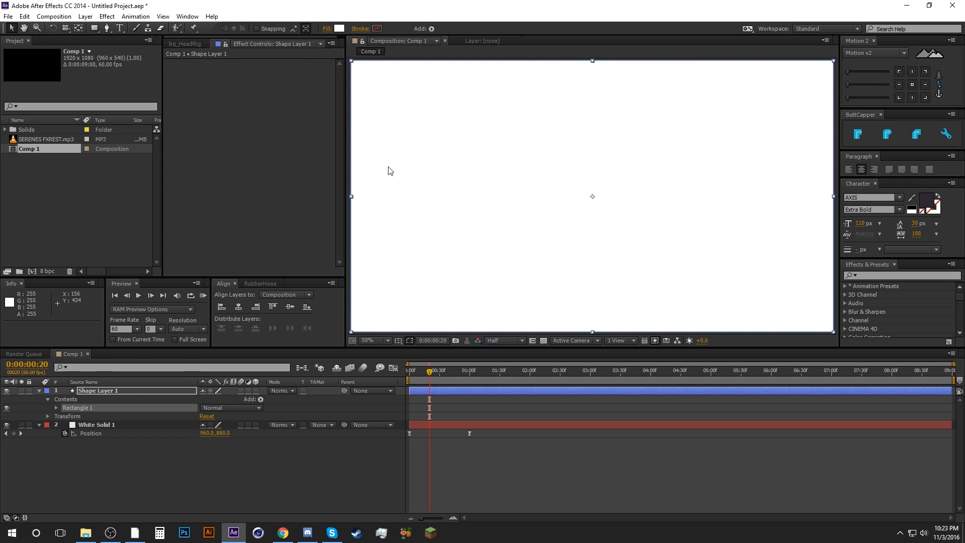
pyautogui.click(56, 407)
pyautogui.click(61, 417)
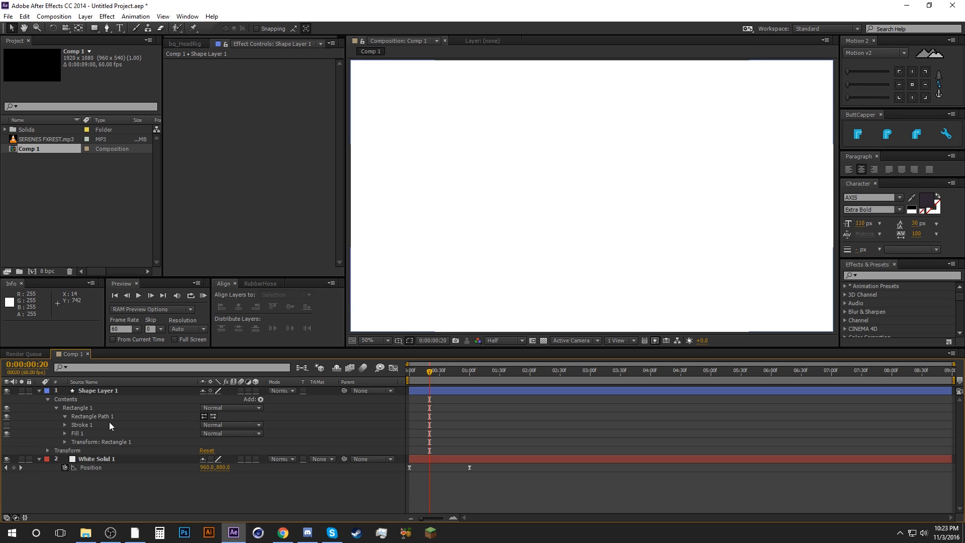
pyautogui.click(216, 424)
pyautogui.write('0')
pyautogui.press('Return')
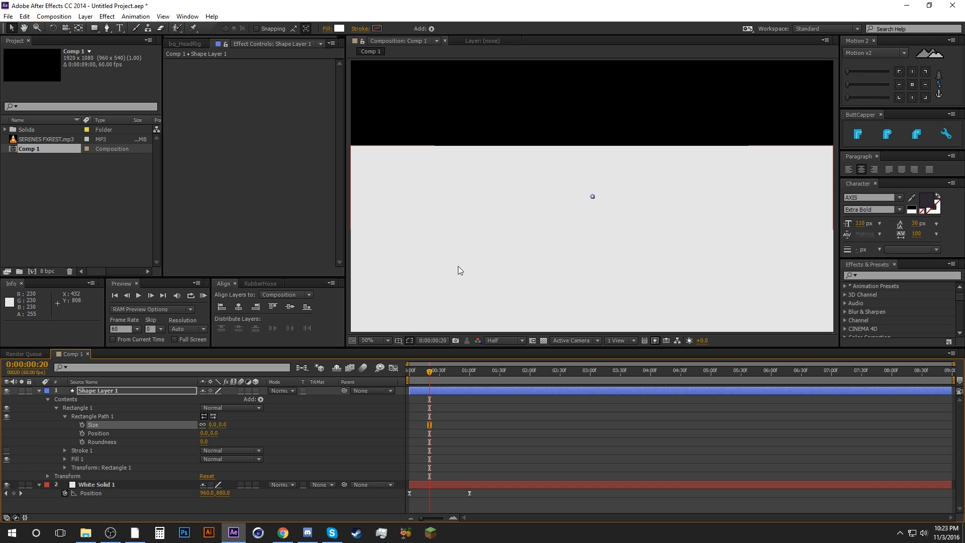
# Step: Switch to the browser, play a short stretch of the reference intro, and return to After Effects
pyautogui.click(283, 532)
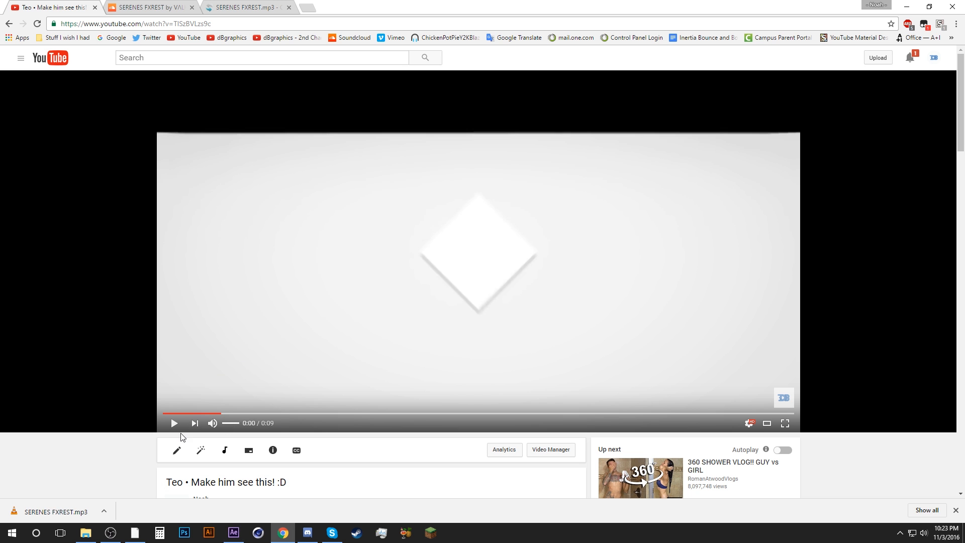
pyautogui.click(173, 424)
pyautogui.click(169, 426)
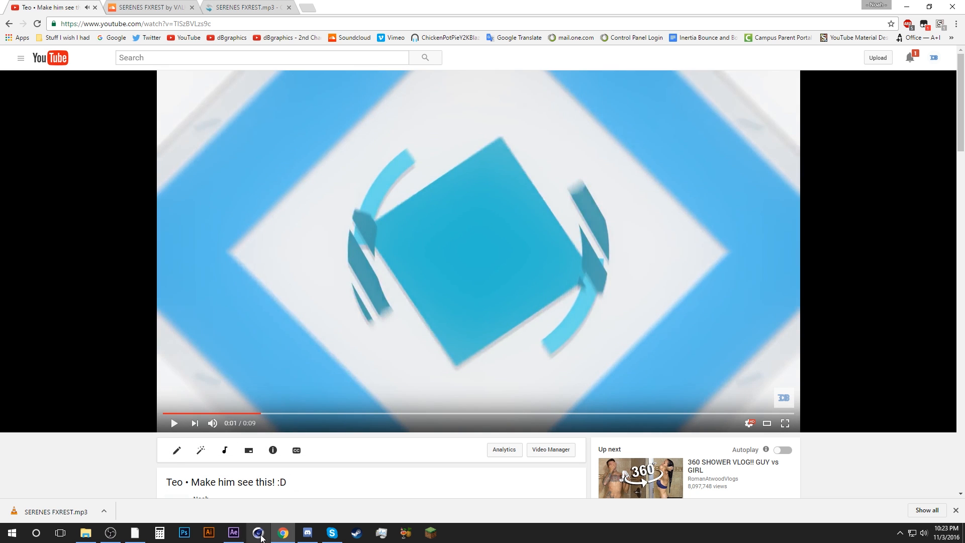
pyautogui.click(237, 535)
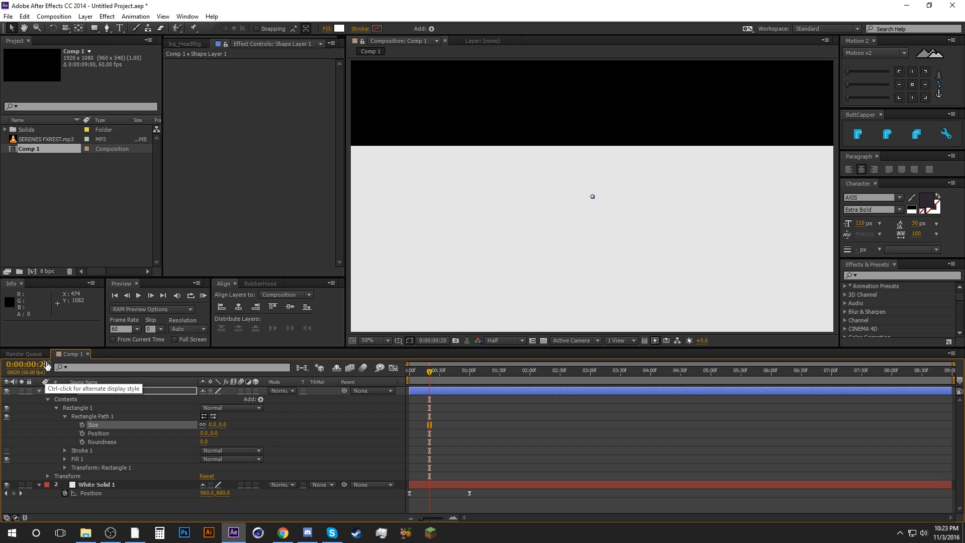
# Step: Keyframe the rectangle's Size from 0 at frame 20 to 2202 at 0:00:01:30
pyautogui.click(83, 425)
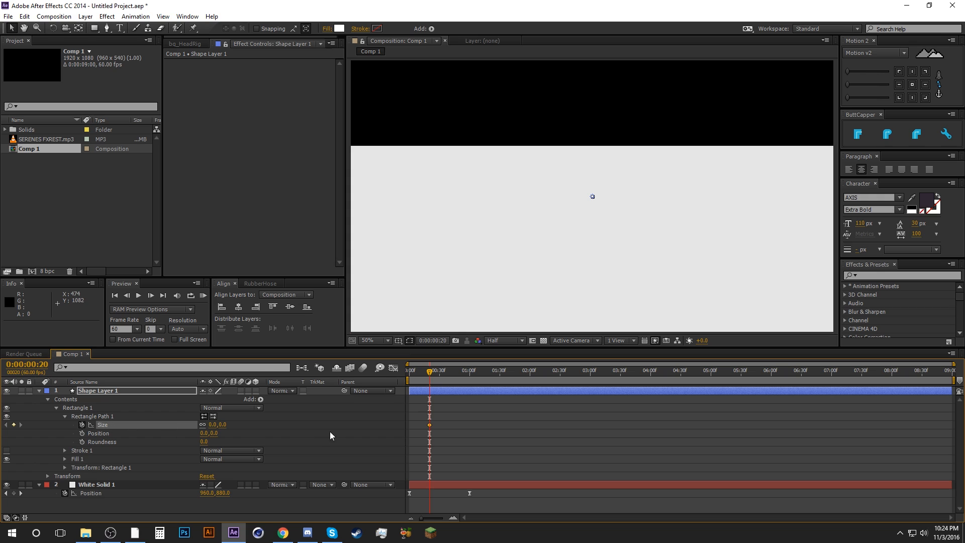
pyautogui.moveTo(430, 372); pyautogui.dragTo(501, 387)
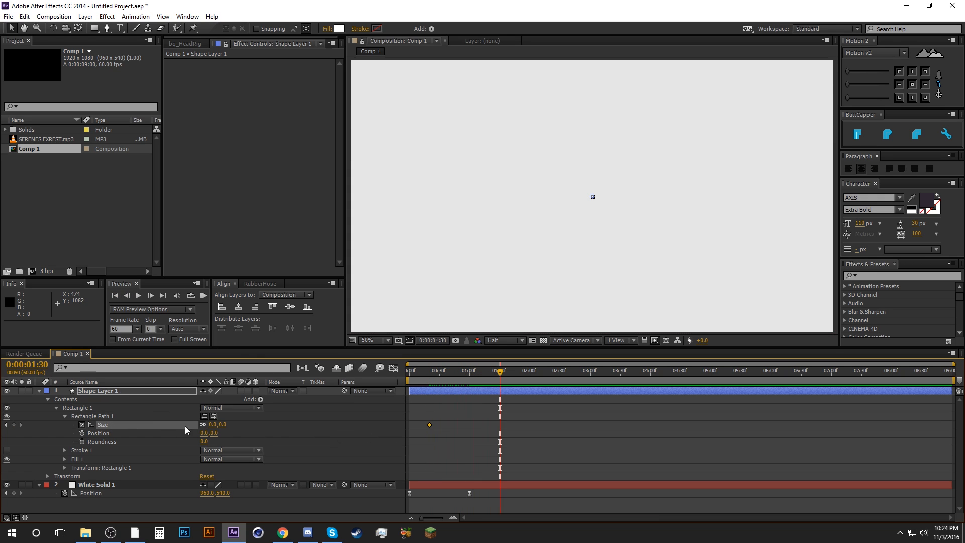
pyautogui.click(212, 425)
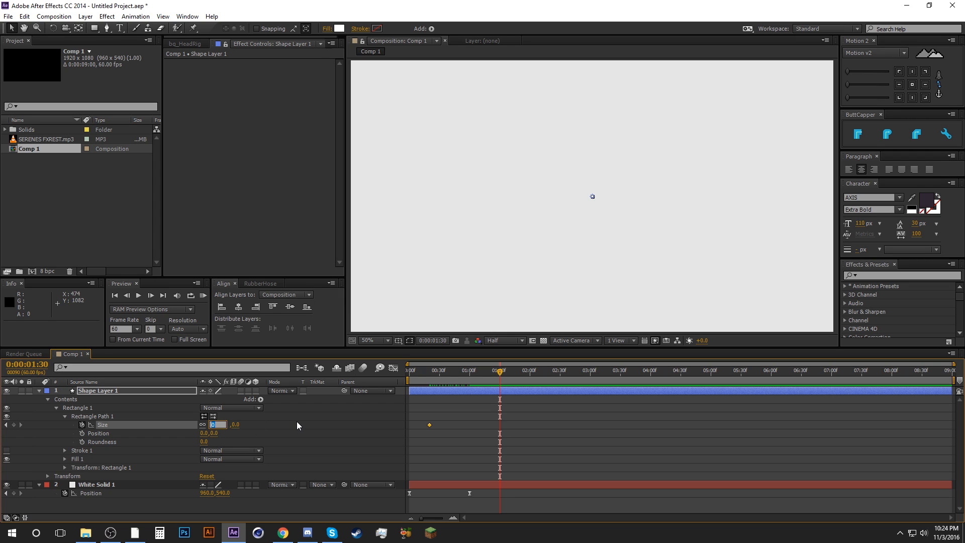
pyautogui.write('2202')
pyautogui.press('Return')
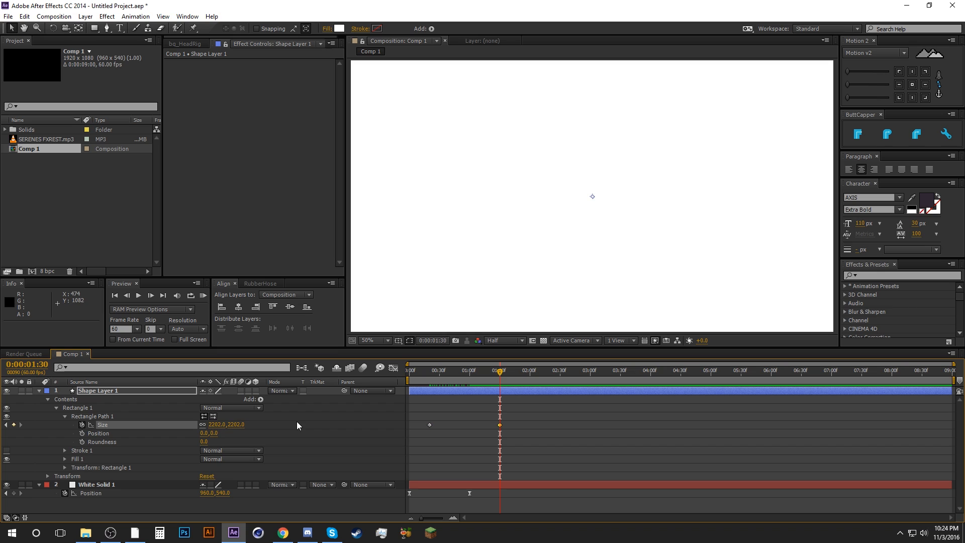
# Step: Set the Rotation in the rectangle's shape transform to 45° to make it a diamond
pyautogui.press(',')
pyautogui.press(',')
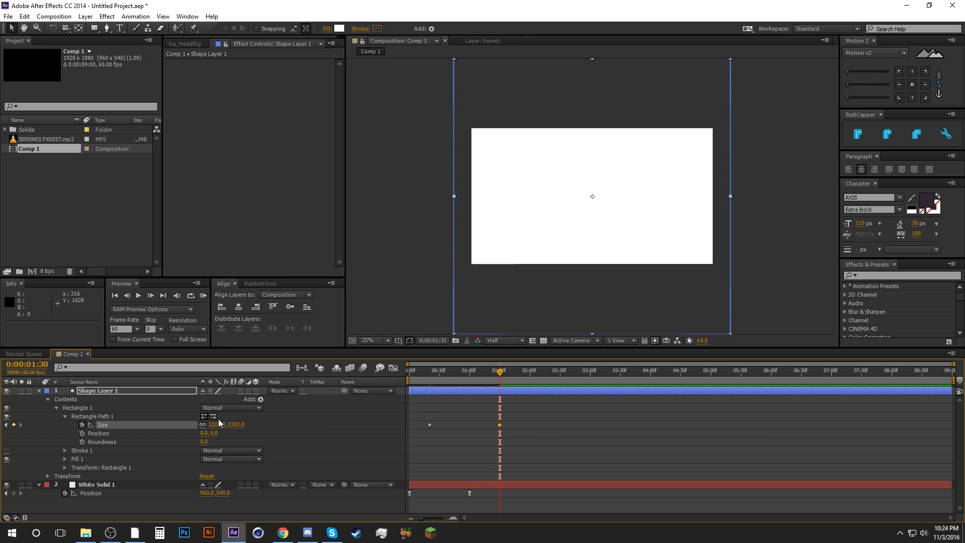
pyautogui.click(65, 467)
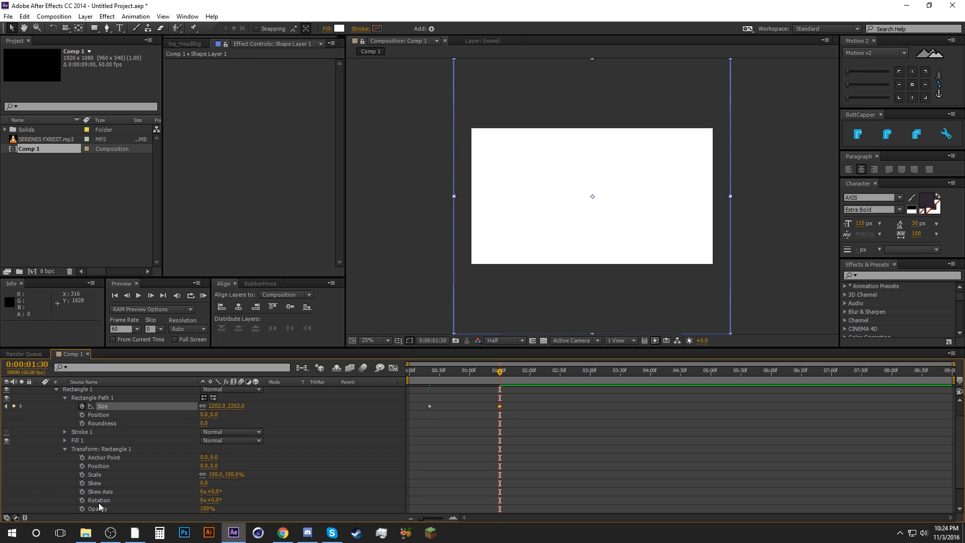
pyautogui.click(215, 500)
pyautogui.write('45')
pyautogui.press('Return')
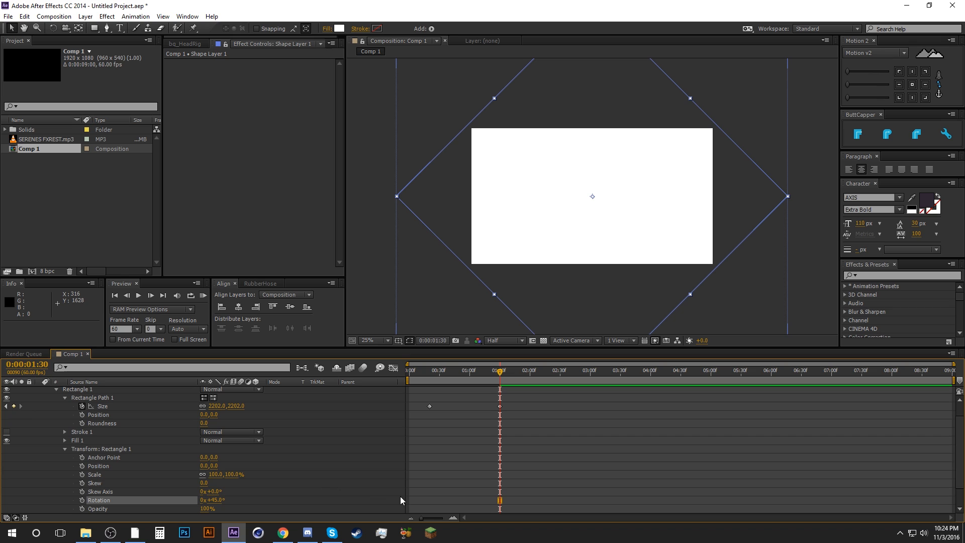
# Step: Scrub through the diamond's growth, apply Easy Ease to both Size keyframes, and keep the last one selected
pyautogui.click(446, 460)
pyautogui.scroll(1, 484, 454)
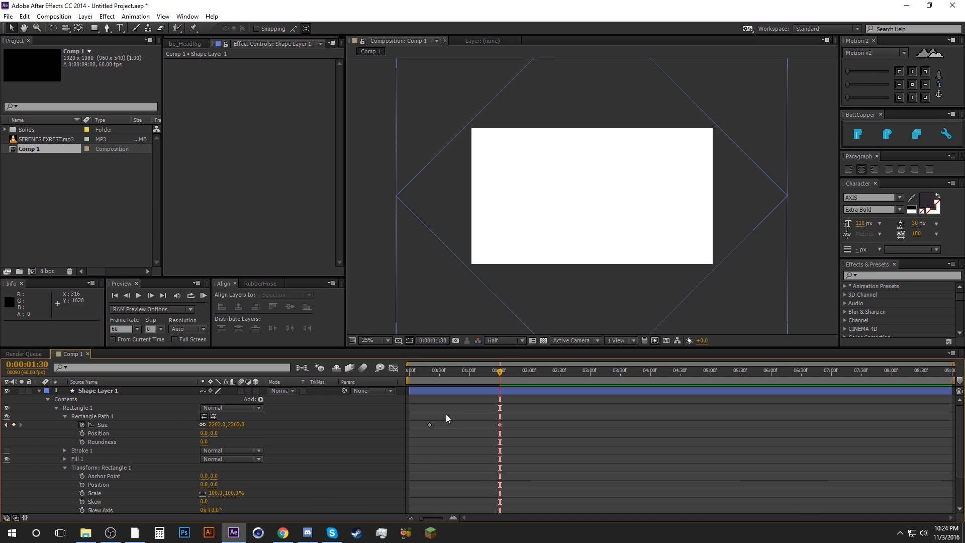
pyautogui.moveTo(429, 378); pyautogui.dragTo(504, 372)
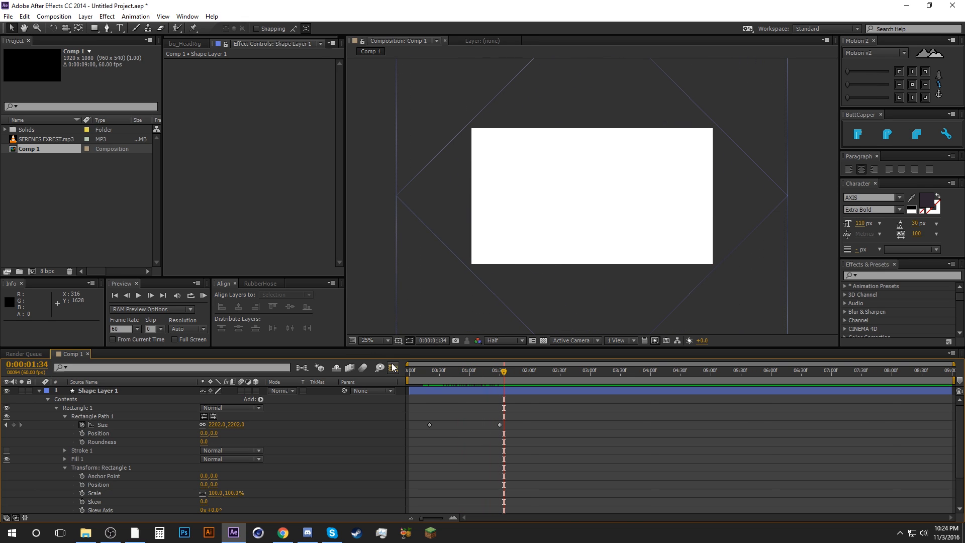
pyautogui.click(195, 425)
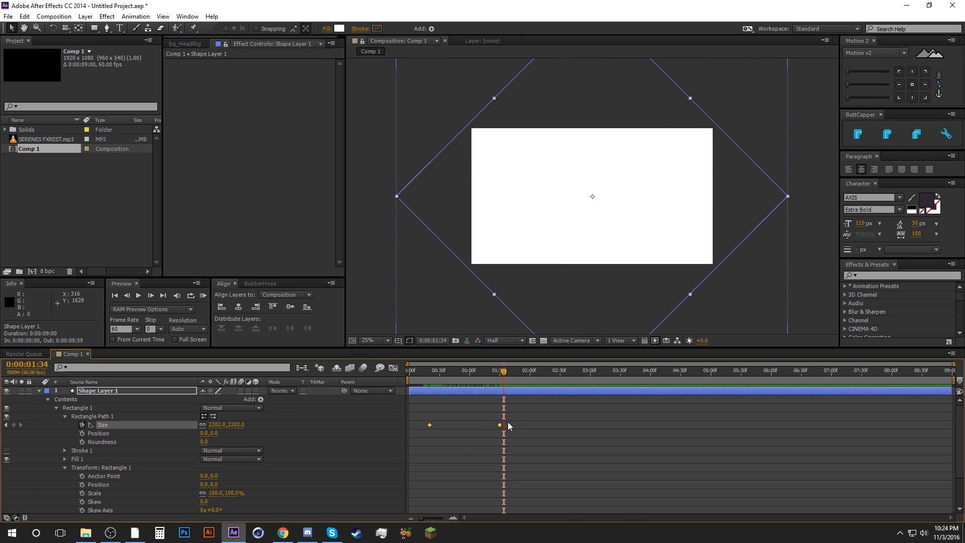
pyautogui.press('F9')
pyautogui.moveTo(511, 421); pyautogui.dragTo(490, 436)
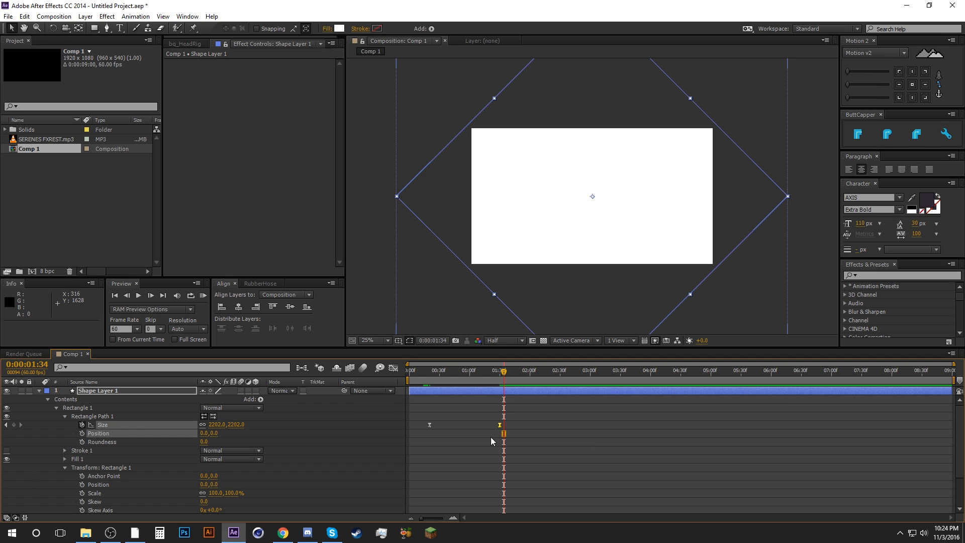
# Step: Raise the middle Motion v2 easing control to its maximum for the last Size keyframe and scrub through the diamond's growth
pyautogui.click(392, 369)
pyautogui.click(393, 368)
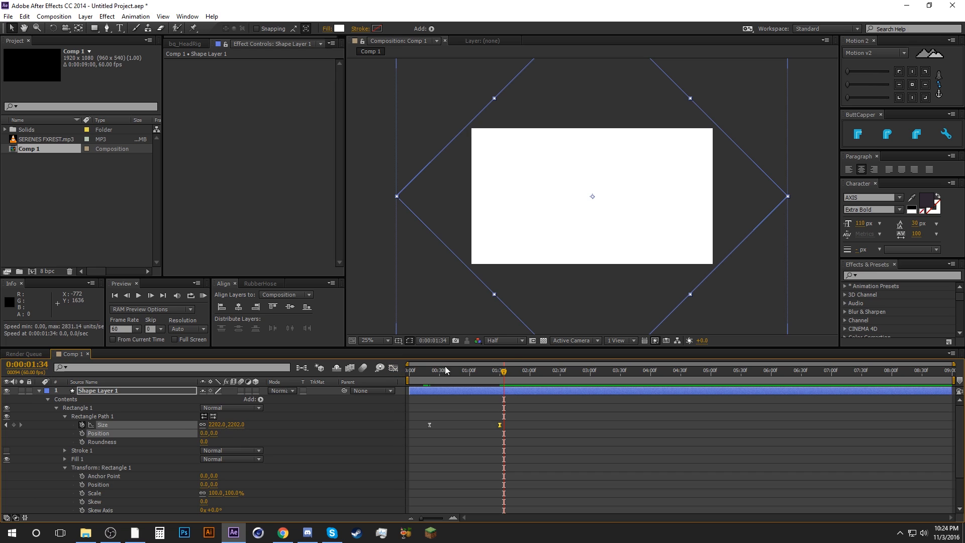
pyautogui.click(888, 83)
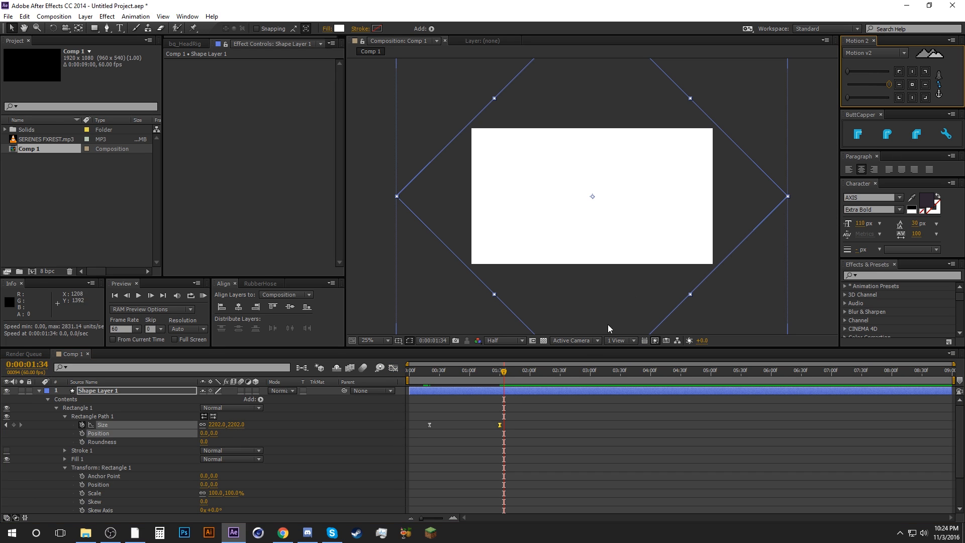
pyautogui.click(492, 432)
pyautogui.moveTo(427, 372); pyautogui.dragTo(483, 374)
pyautogui.click(393, 369)
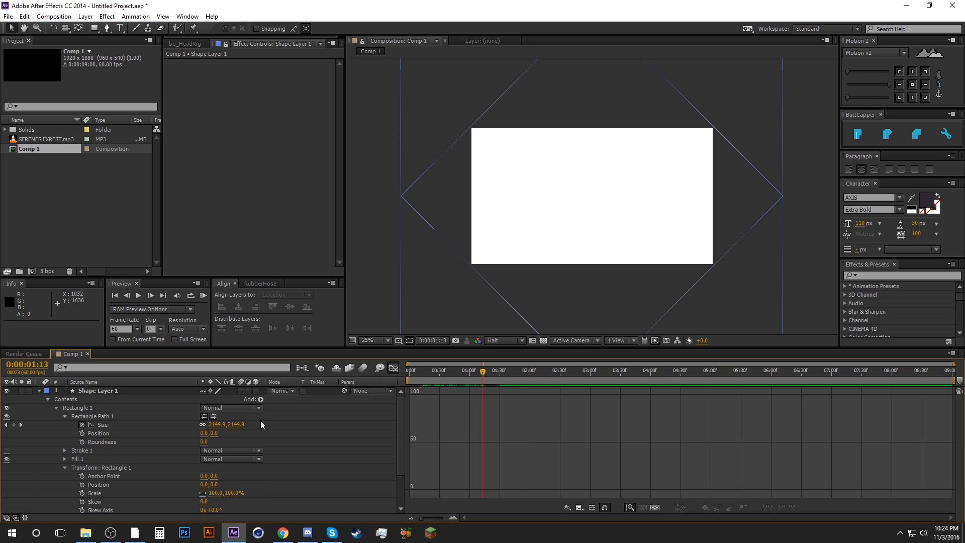
pyautogui.click(393, 369)
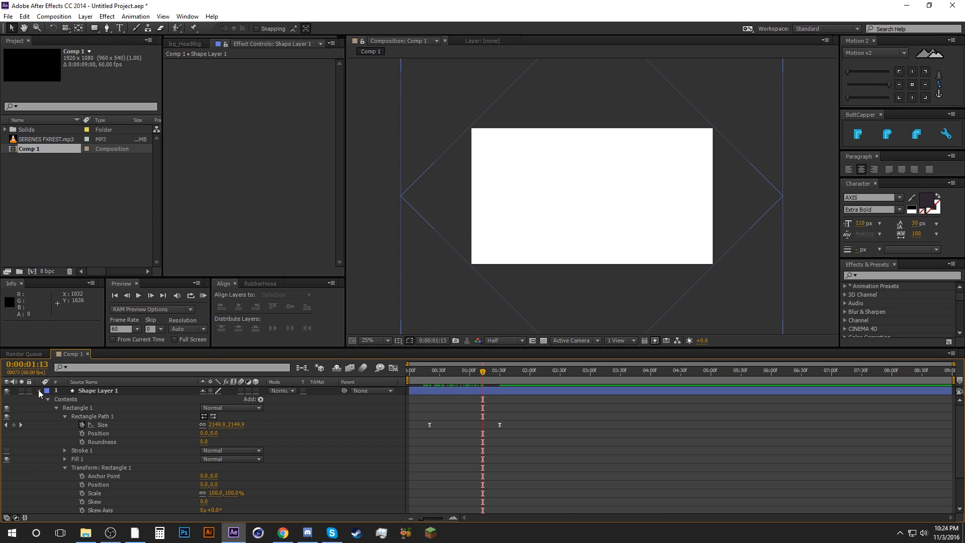
# Step: Collapse Shape Layer 1 and reveal only its keyframed Size property
pyautogui.click(39, 390)
pyautogui.scroll(2, 464, 228)
pyautogui.click(461, 391)
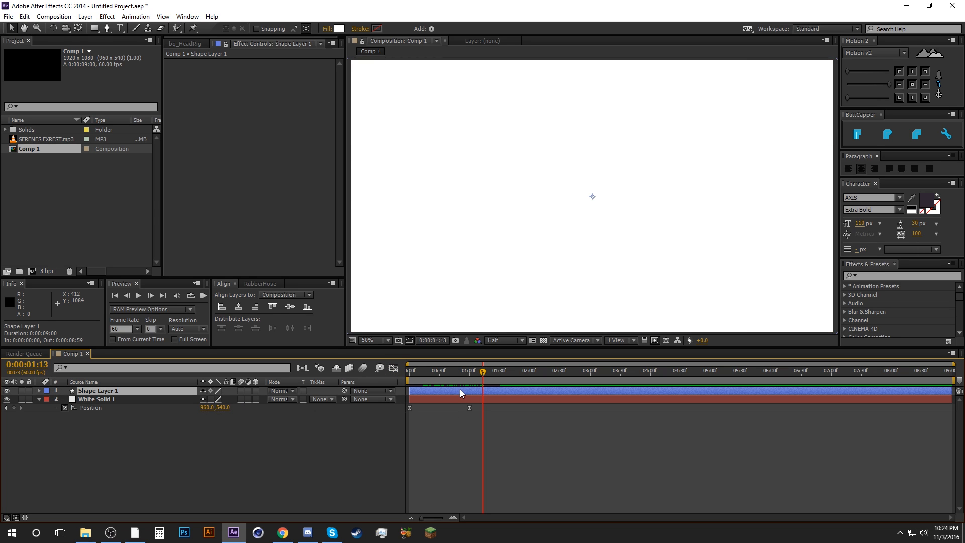
pyautogui.press('u')
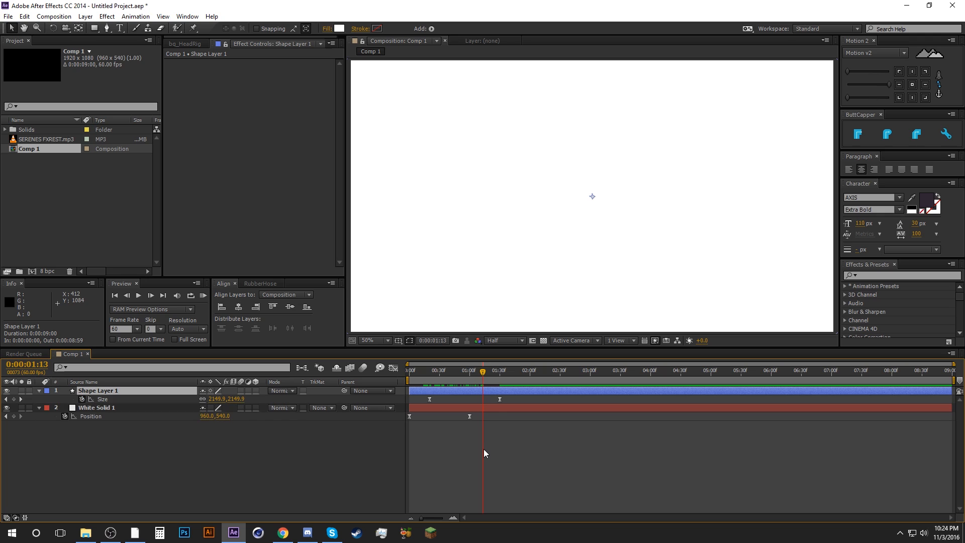
# Step: Trim the start of Shape Layer 1 to its first Size keyframe at frame 20 and scrub through the growth
pyautogui.click(443, 424)
pyautogui.moveTo(406, 372); pyautogui.dragTo(430, 389)
pyautogui.click(419, 389)
pyautogui.click(423, 407)
pyautogui.click(417, 425)
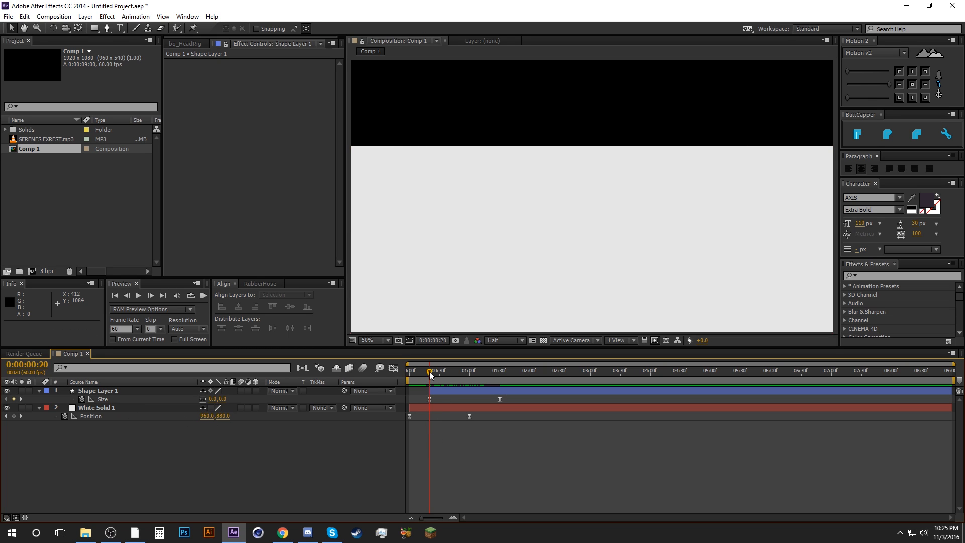
pyautogui.moveTo(430, 371); pyautogui.dragTo(457, 369)
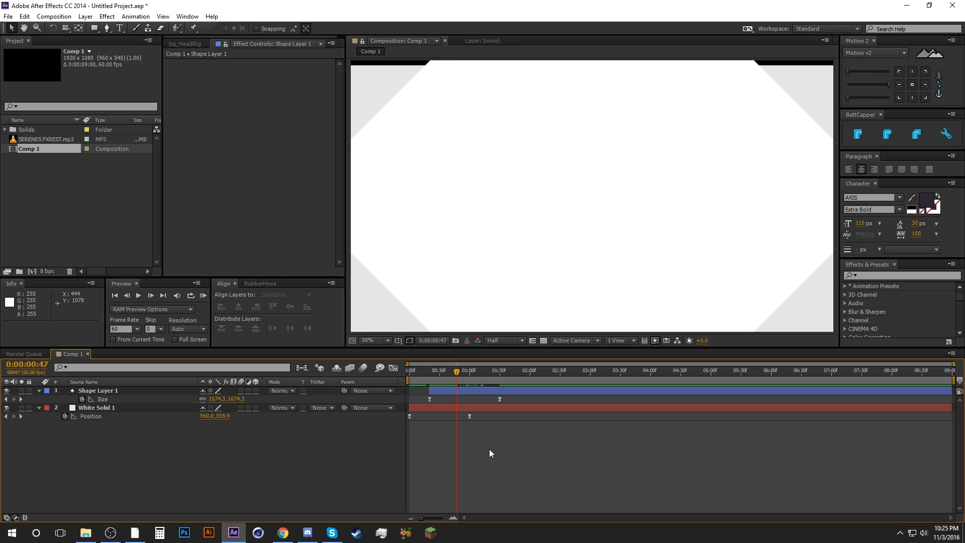
pyautogui.moveTo(461, 373); pyautogui.dragTo(472, 373)
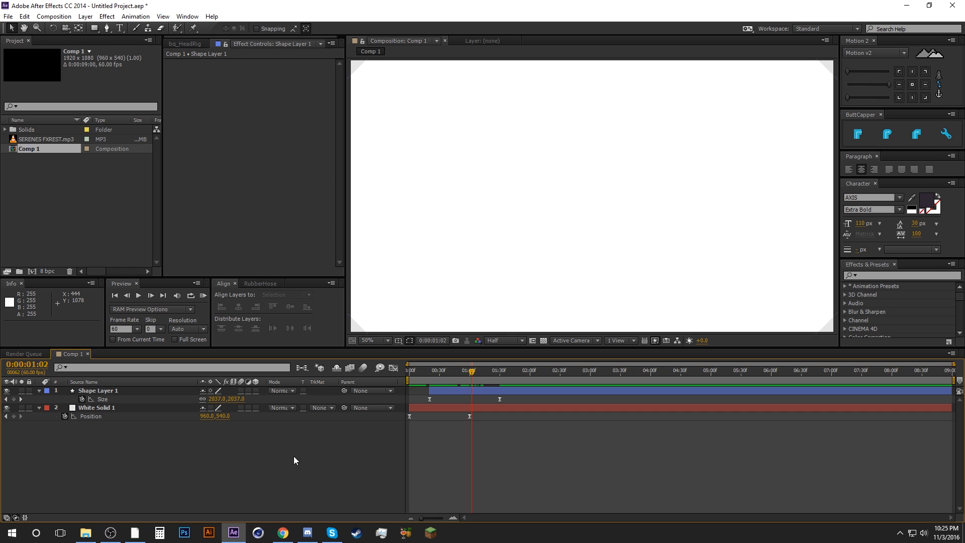
# Step: Duplicate Shape Layer 1, reveal the copy's keyframes and shift the copy 10 frames later to start at 0:00:00:30
pyautogui.click(118, 390)
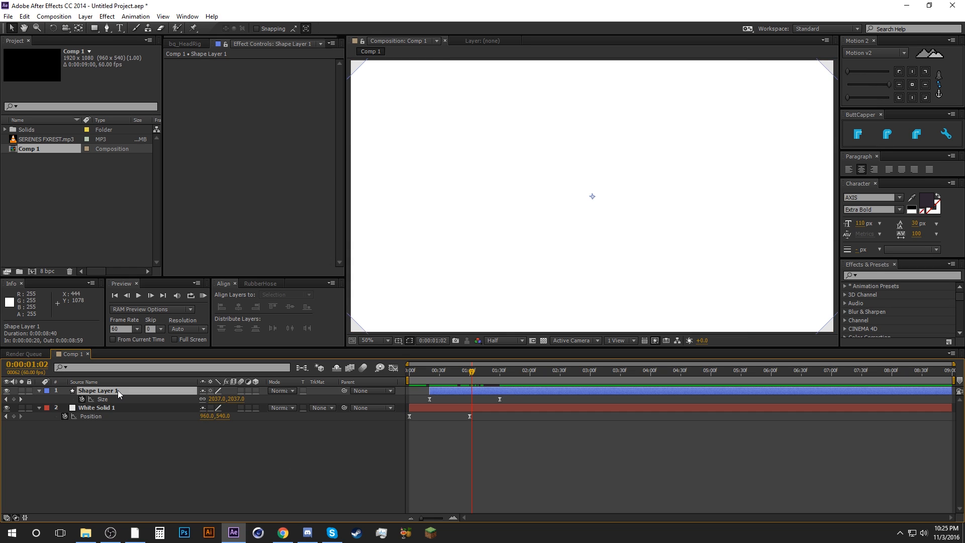
pyautogui.click(483, 495)
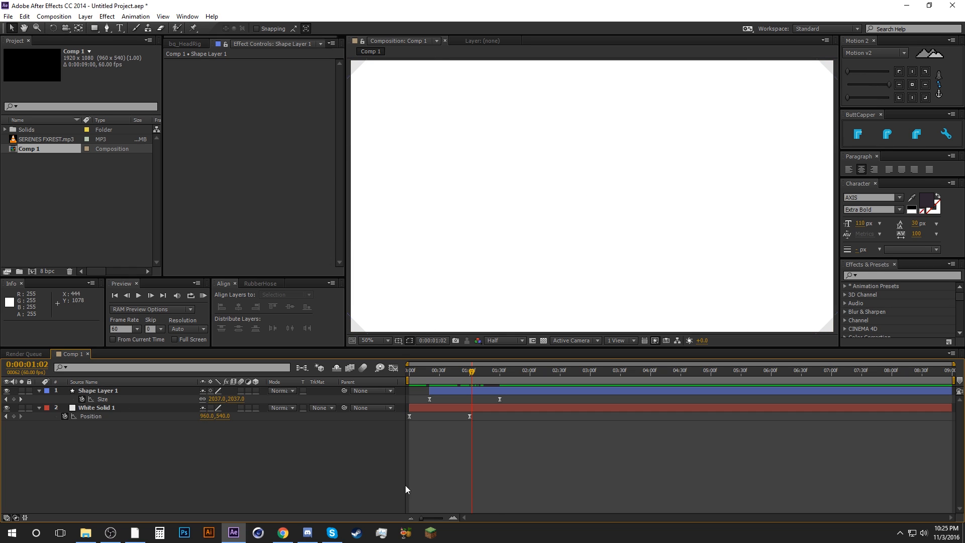
pyautogui.click(100, 391)
pyautogui.hotkey('ctrl', 'd')
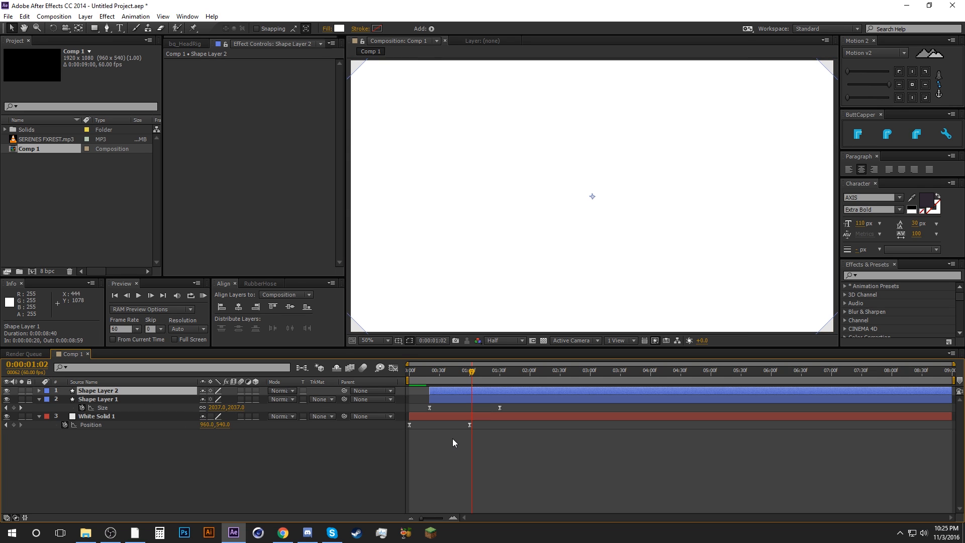
pyautogui.moveTo(507, 401); pyautogui.dragTo(474, 381)
pyautogui.keyDown('shift'); pyautogui.click(151, 296); pyautogui.keyUp('shift')
pyautogui.click(453, 402)
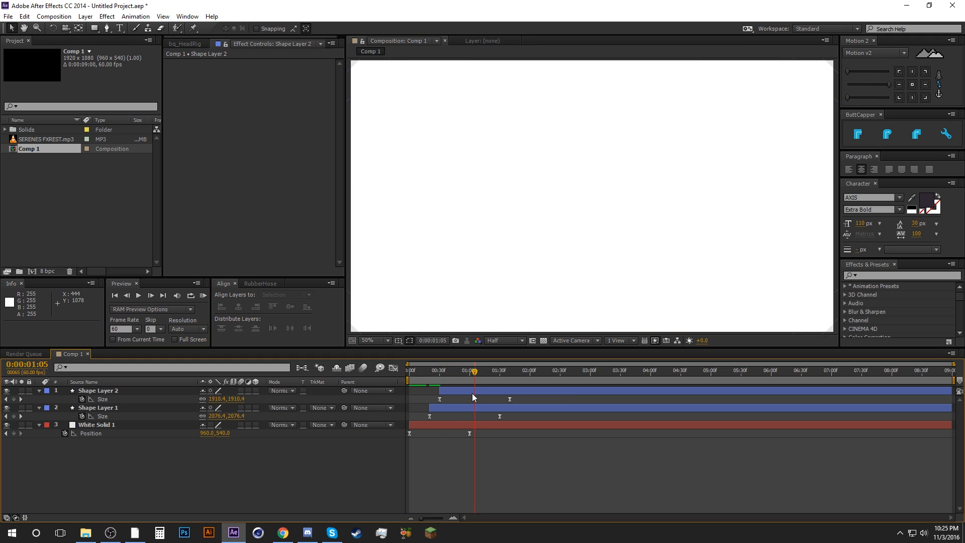
# Step: Set the track matte of Shape Layer 1 to Alpha Matte "Shape Layer 2"
pyautogui.click(472, 392)
pyautogui.click(99, 408)
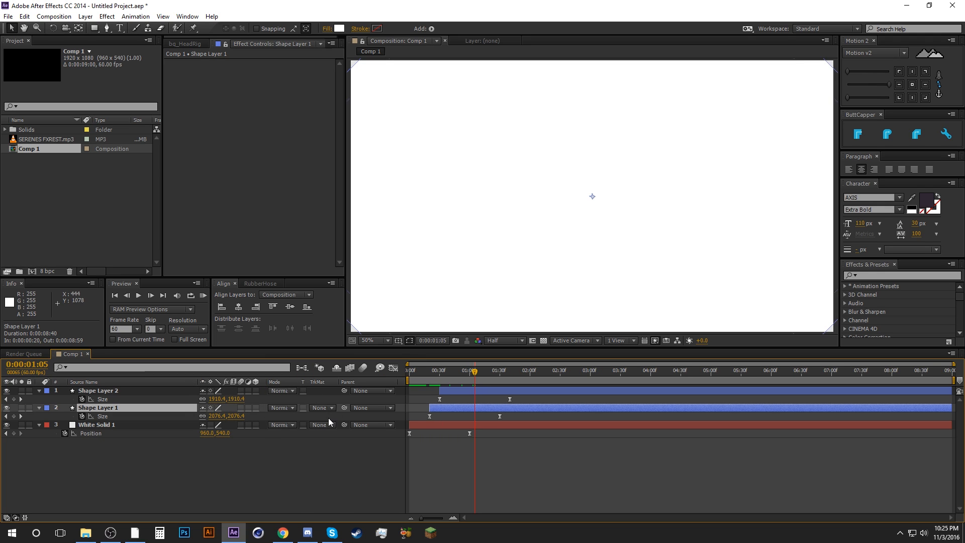
pyautogui.click(325, 408)
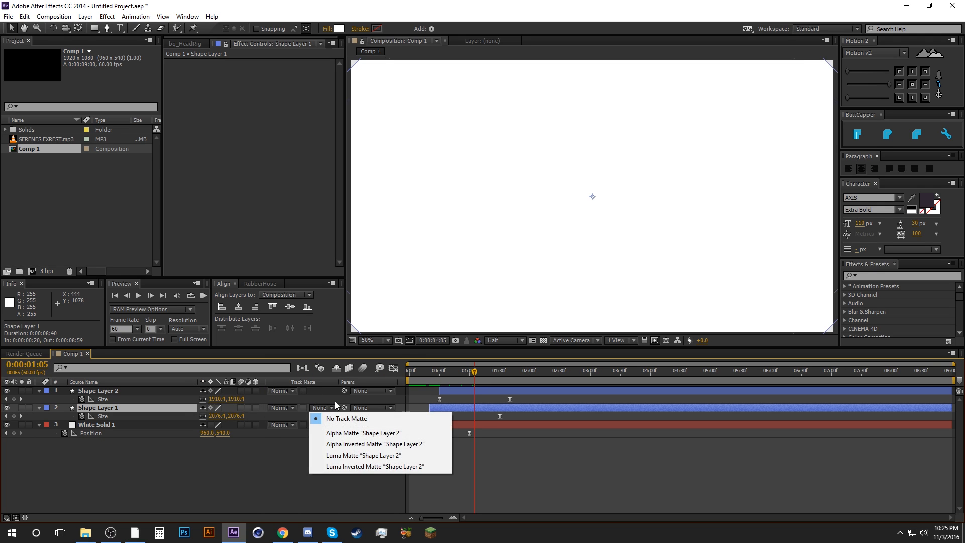
pyautogui.click(354, 433)
pyautogui.click(542, 463)
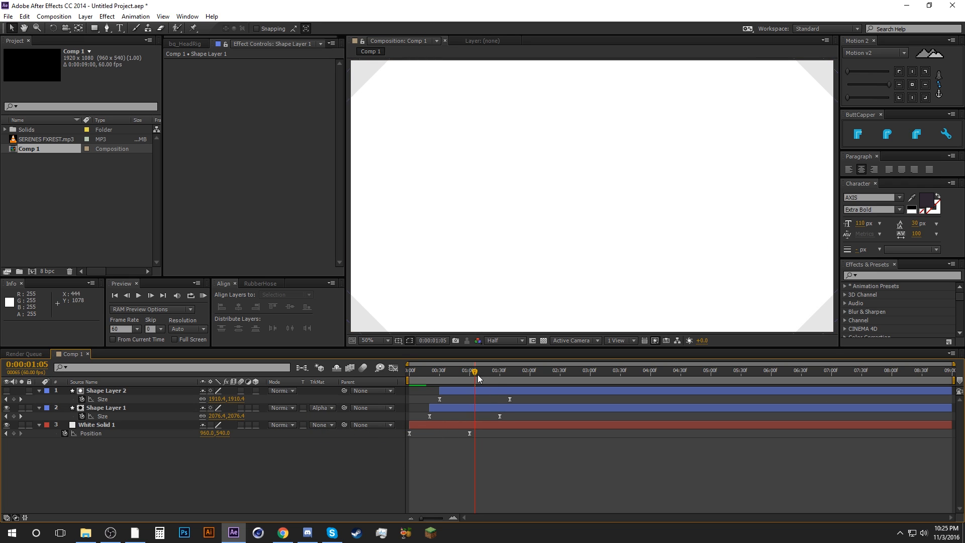
# Step: Scrub back through the growth and compare both diamonds' outlines to examine how the alpha matte works
pyautogui.moveTo(478, 375); pyautogui.dragTo(458, 375)
pyautogui.click(458, 408)
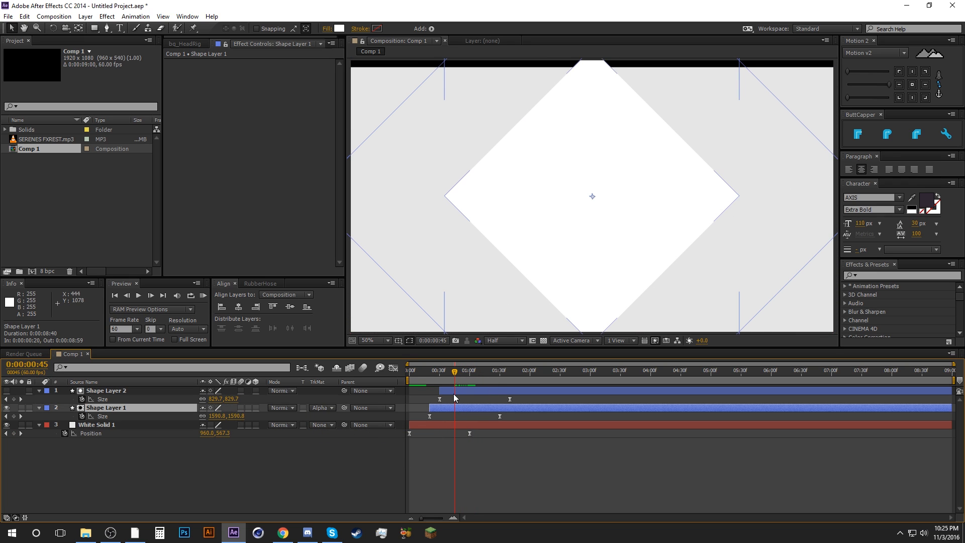
pyautogui.scroll(-2, 495, 188)
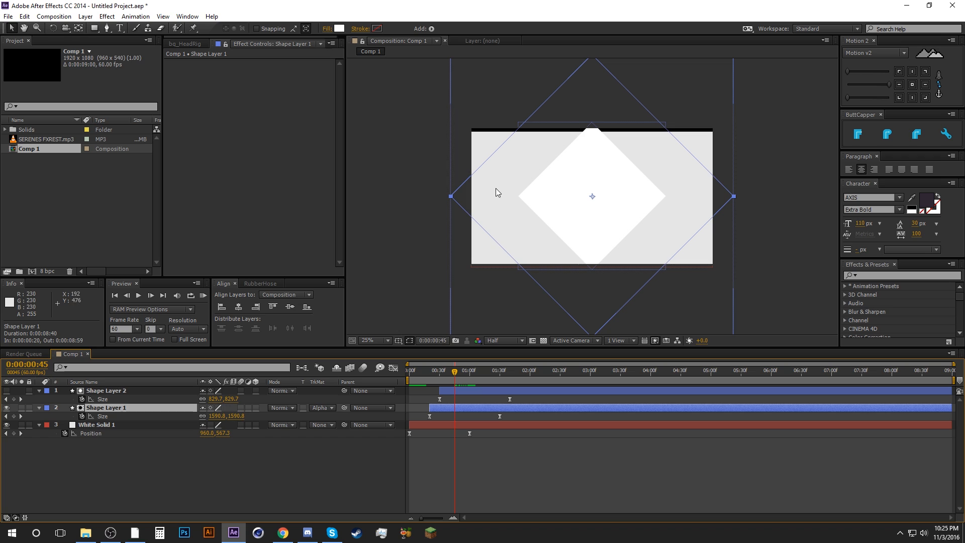
pyautogui.click(451, 391)
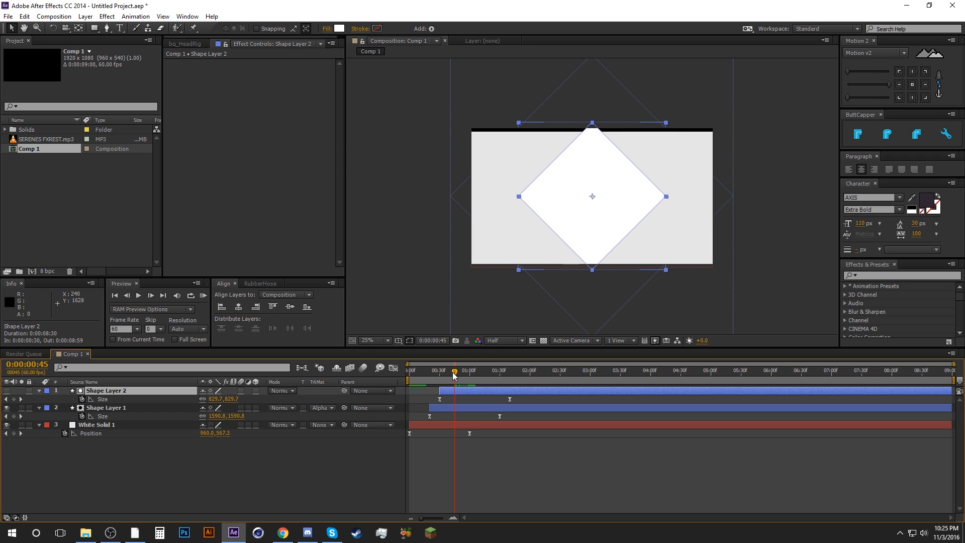
pyautogui.moveTo(452, 372); pyautogui.dragTo(441, 372)
pyautogui.click(458, 408)
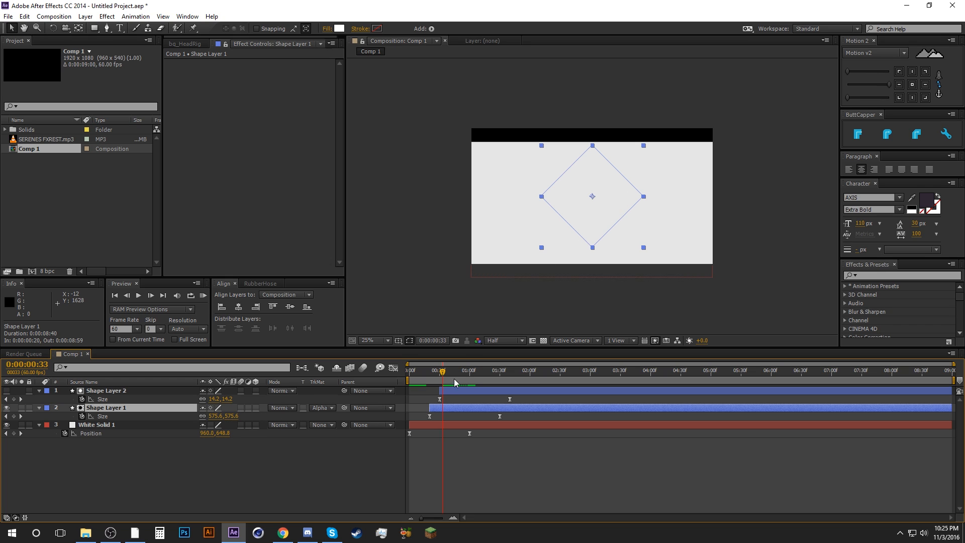
pyautogui.click(472, 391)
pyautogui.scroll(2, 598, 190)
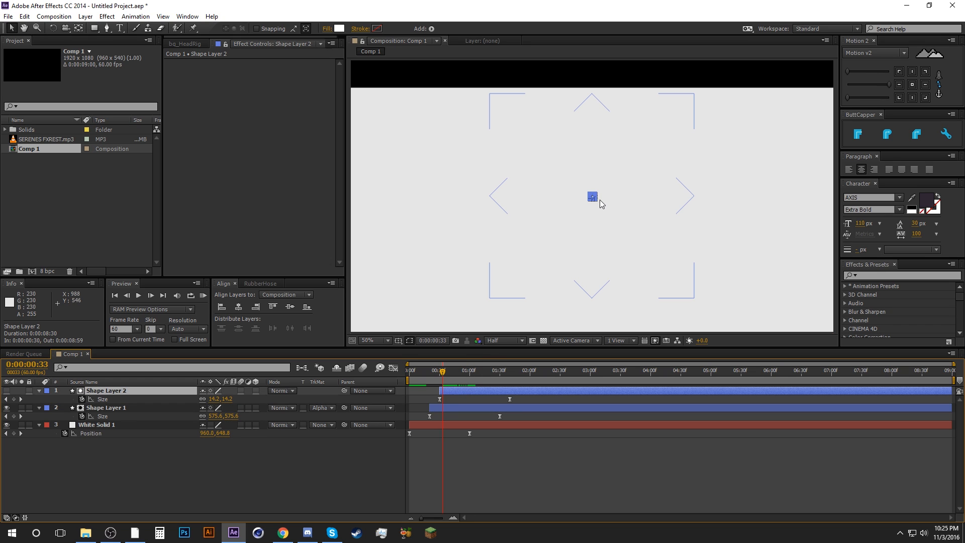
pyautogui.click(497, 445)
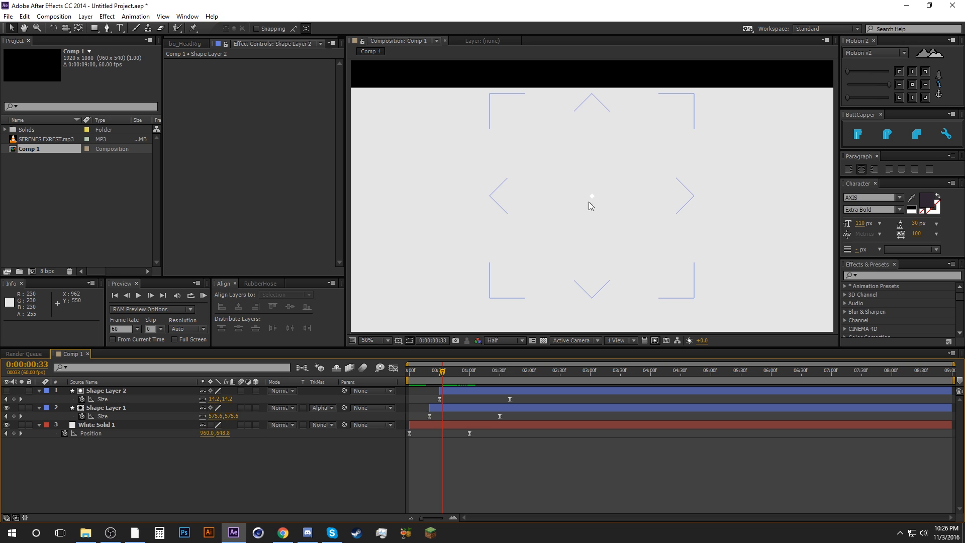
# Step: Change the track matte of Shape Layer 1 to Alpha Inverted Matte "Shape Layer 2"
pyautogui.click(447, 406)
pyautogui.click(324, 408)
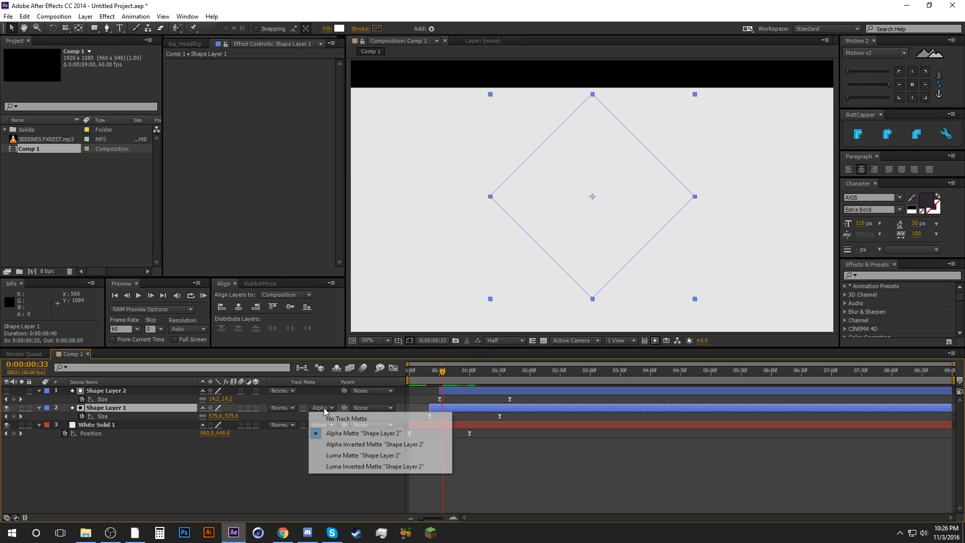
pyautogui.click(350, 444)
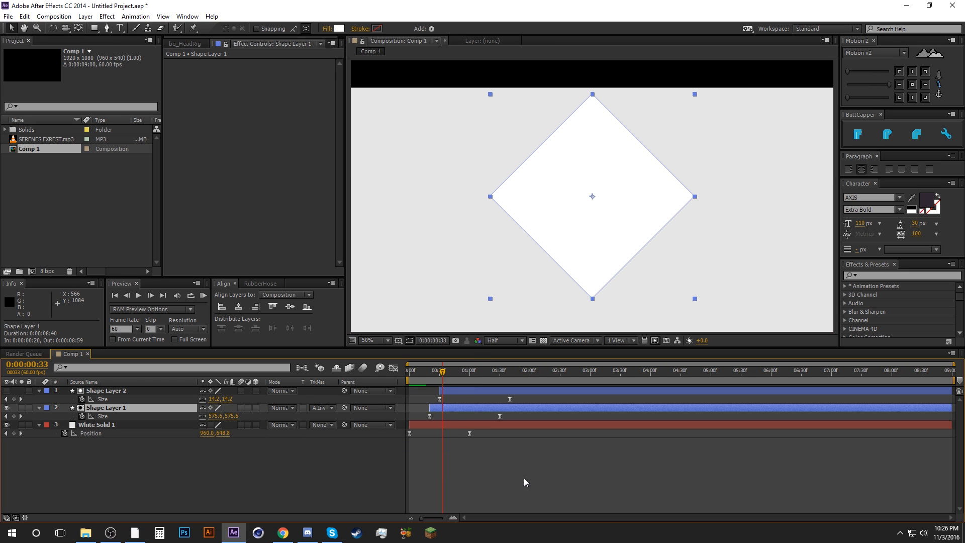
pyautogui.click(486, 444)
# Step: Scrub through the start of the diamond's growth and delete the matte layer Shape Layer 2
pyautogui.moveTo(423, 373)
pyautogui.mouseDown()
pyautogui.moveTo(493, 364)
pyautogui.moveTo(435, 376)
pyautogui.mouseUp()
pyautogui.click(456, 393)
pyautogui.click(455, 448)
pyautogui.click(447, 390)
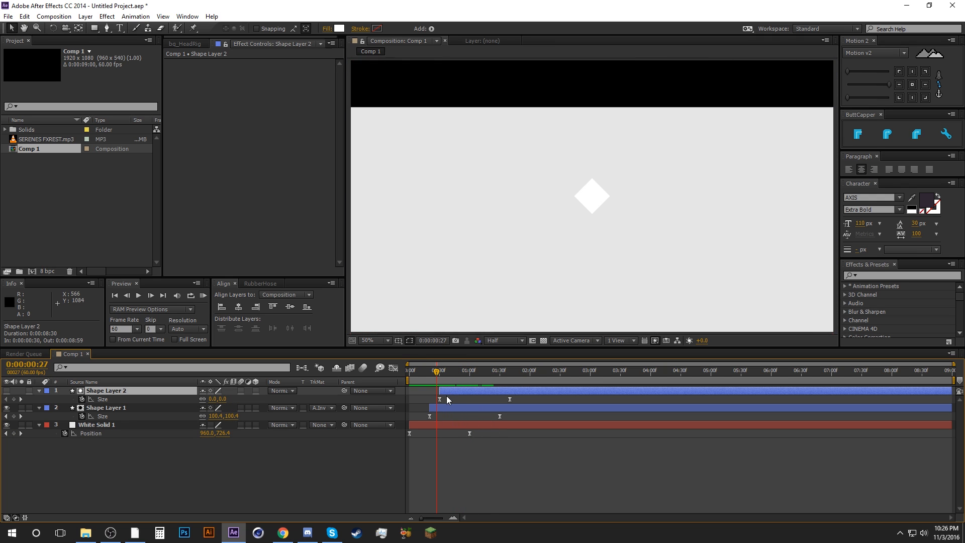
pyautogui.press('Delete')
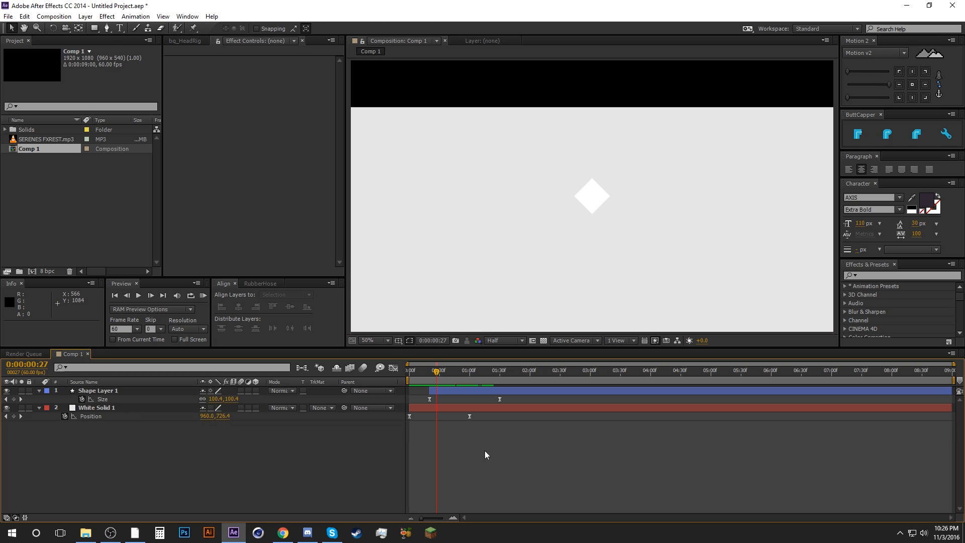
# Step: Duplicate Shape Layer 1 at frame 34 and reveal the copy's Size keyframes
pyautogui.click(437, 394)
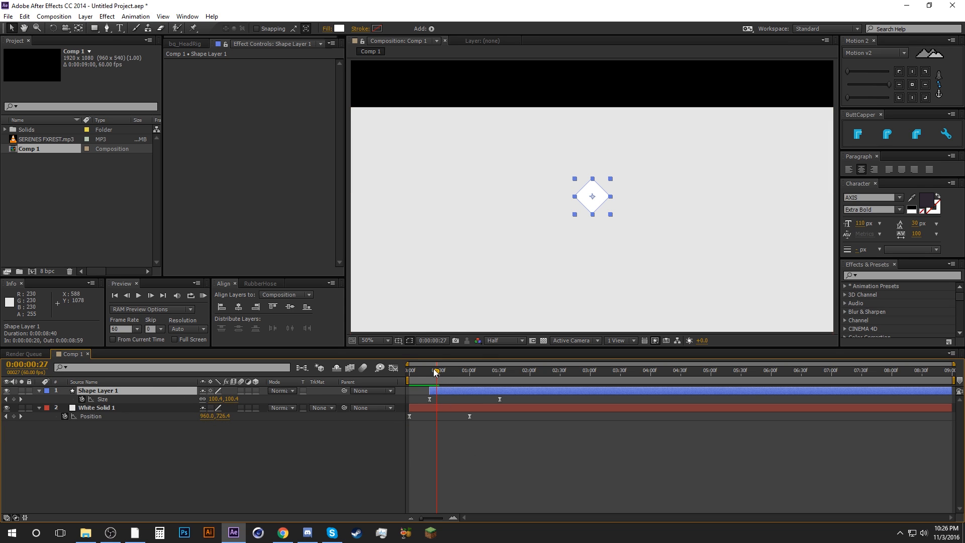
pyautogui.moveTo(437, 373); pyautogui.dragTo(443, 373)
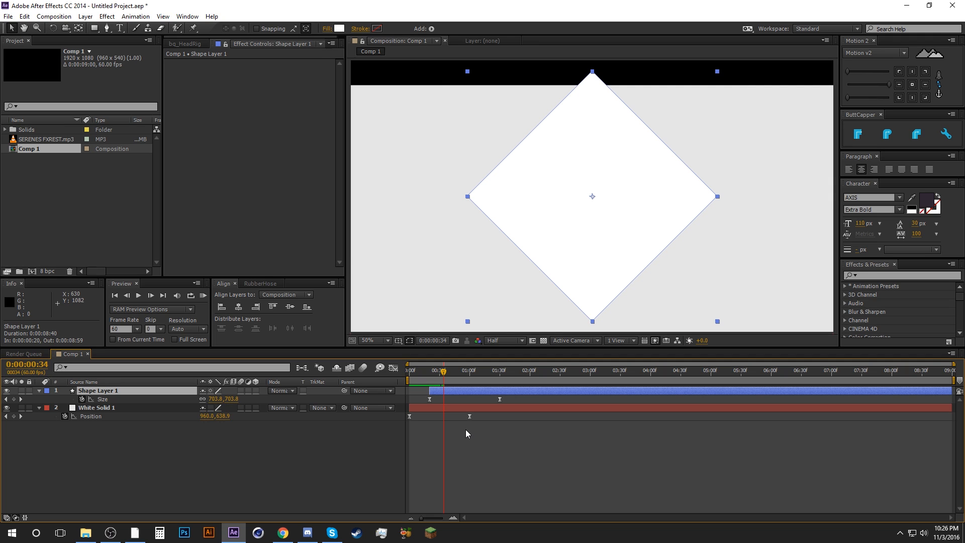
pyautogui.hotkey('ctrl', 'd')
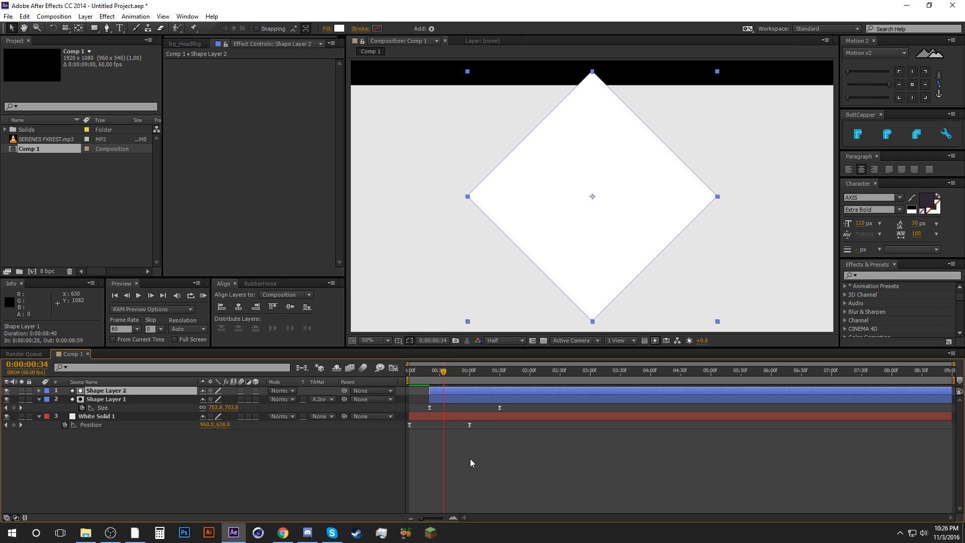
pyautogui.press('u')
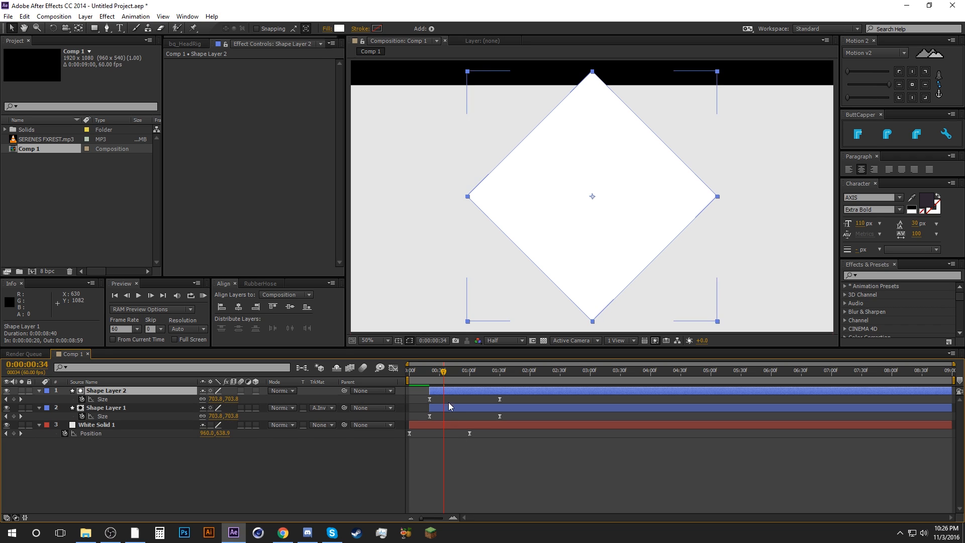
# Step: Move both Size keyframes of Shape Layer 2 10 frames later so the first sits at 0:00:00:30
pyautogui.click(447, 400)
pyautogui.moveTo(444, 372); pyautogui.dragTo(431, 371)
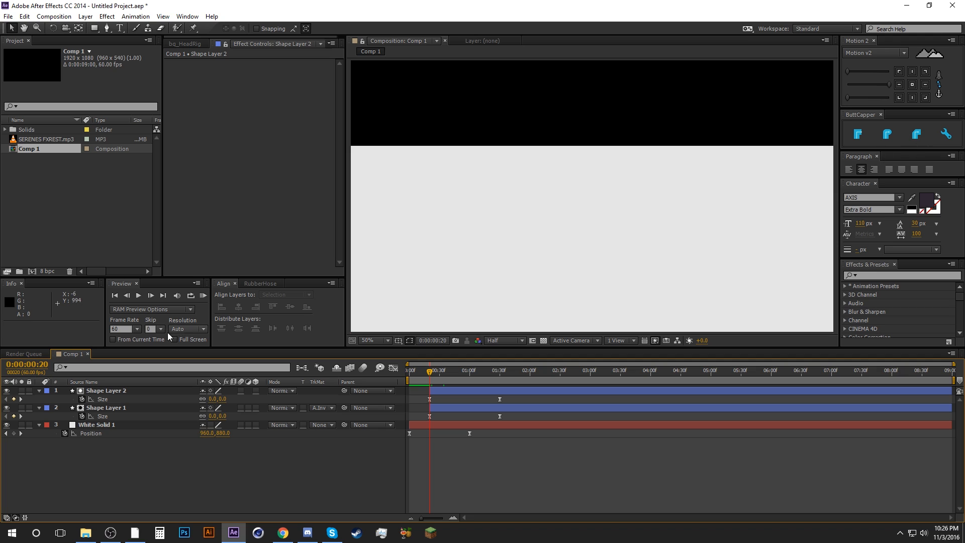
pyautogui.keyDown('shift'); pyautogui.click(150, 295); pyautogui.keyUp('shift')
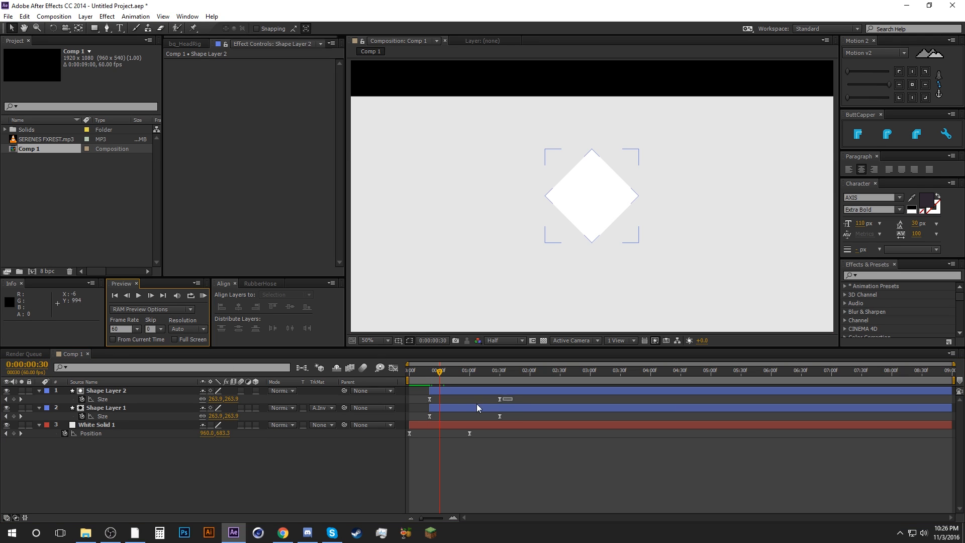
pyautogui.moveTo(415, 402); pyautogui.dragTo(512, 397)
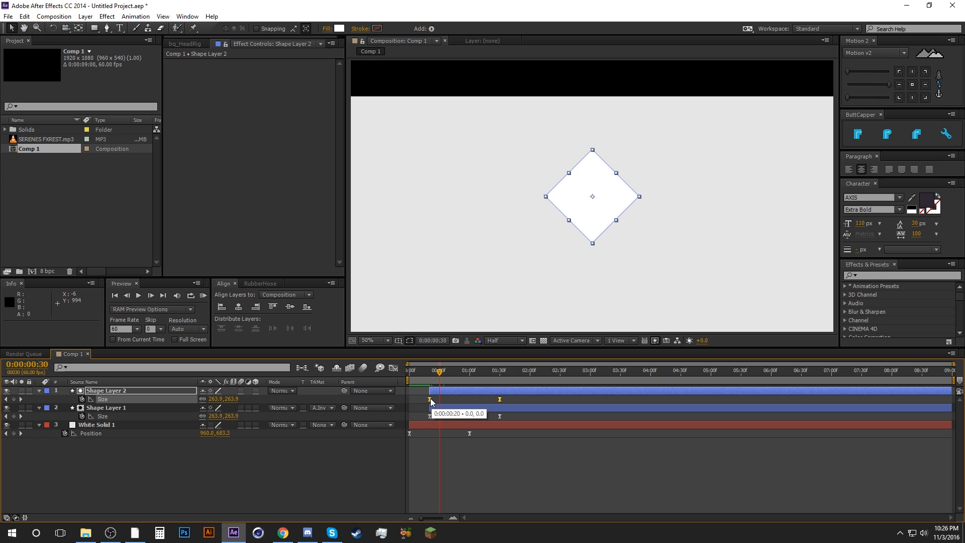
pyautogui.click(430, 400)
pyautogui.moveTo(435, 401); pyautogui.dragTo(440, 400)
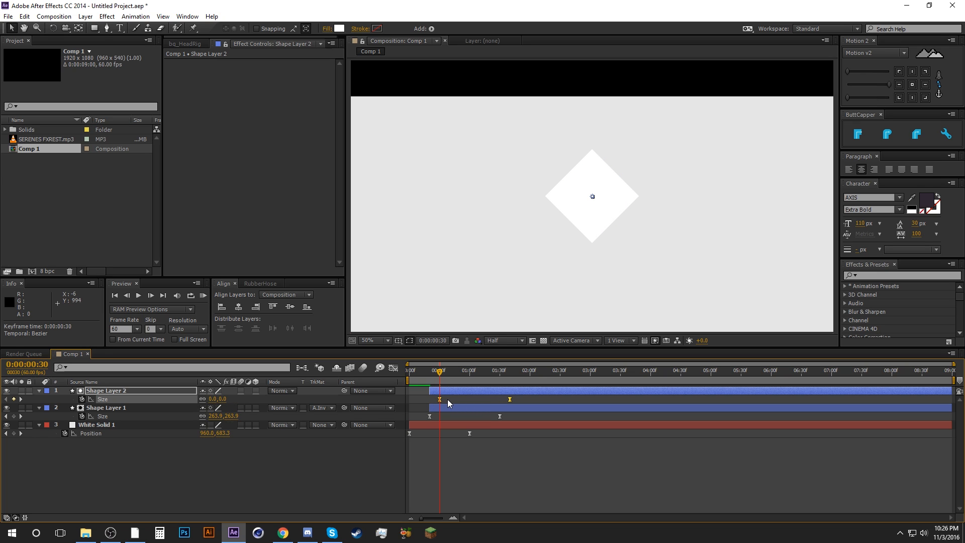
pyautogui.click(425, 398)
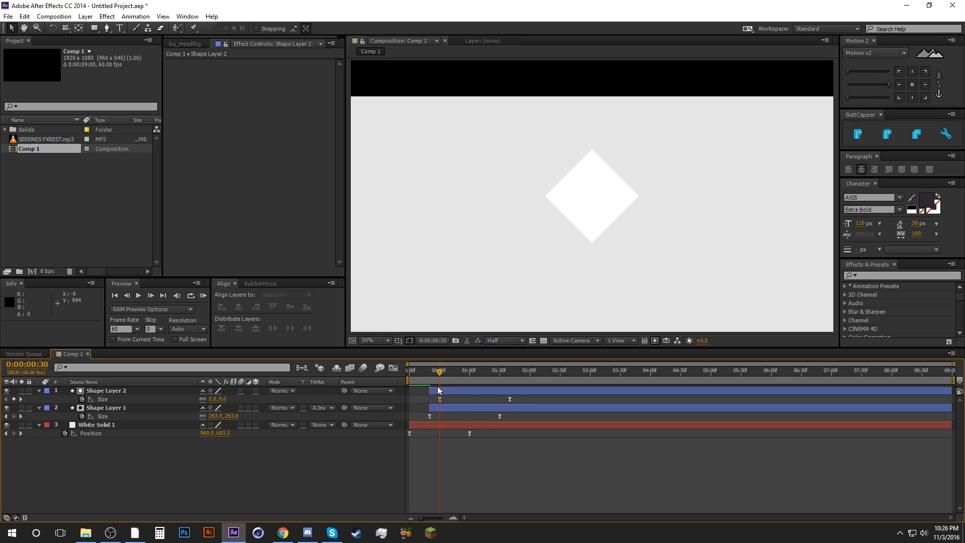
# Step: Set the start of Shape Layer 2 to 0:00:00:30 and hide the layer so it acts as the matte
pyautogui.moveTo(429, 391); pyautogui.dragTo(455, 380)
pyautogui.click(426, 397)
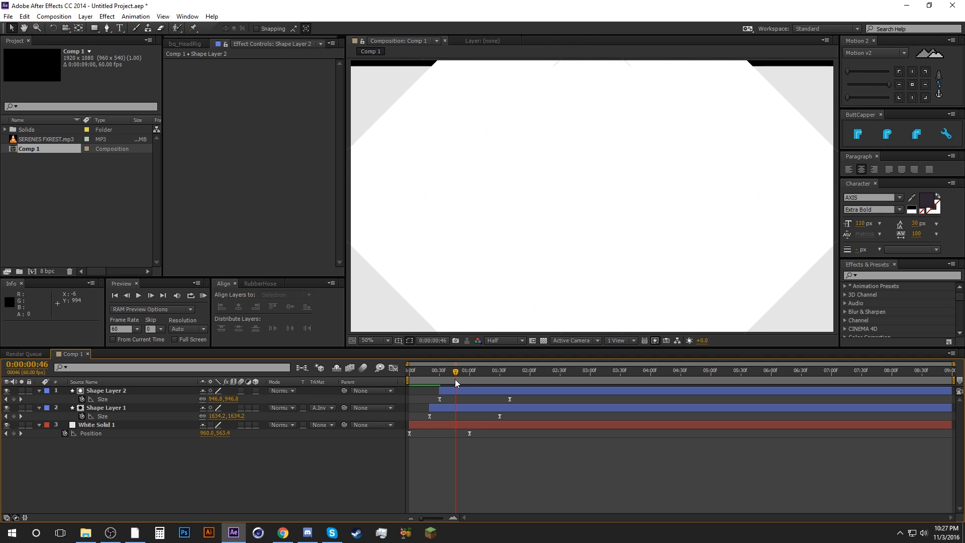
pyautogui.click(7, 391)
pyautogui.click(36, 406)
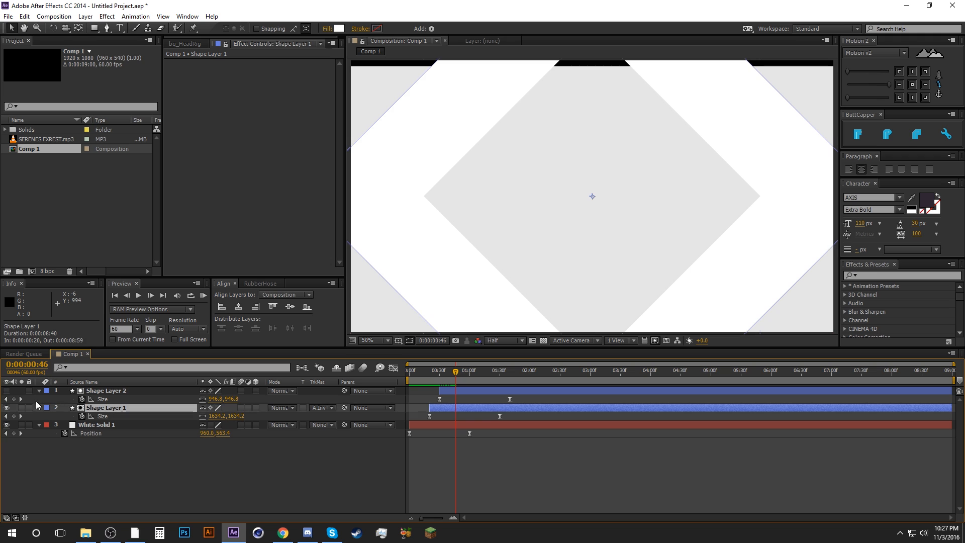
# Step: Move the start and first Size keyframe of Shape Layer 2 five frames earlier, to 0:00:00:25
pyautogui.click(240, 441)
pyautogui.moveTo(429, 374); pyautogui.dragTo(450, 368)
pyautogui.click(454, 390)
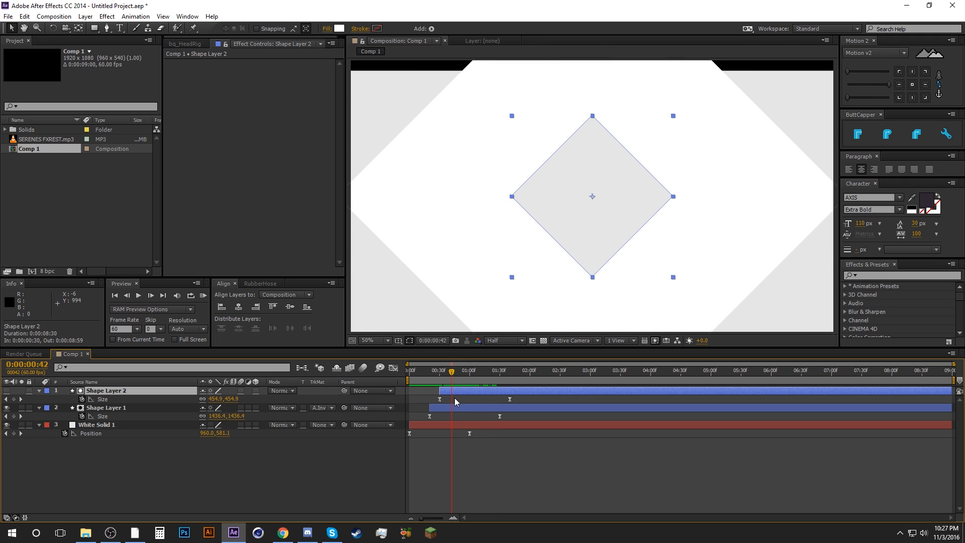
pyautogui.click(455, 398)
pyautogui.click(440, 374)
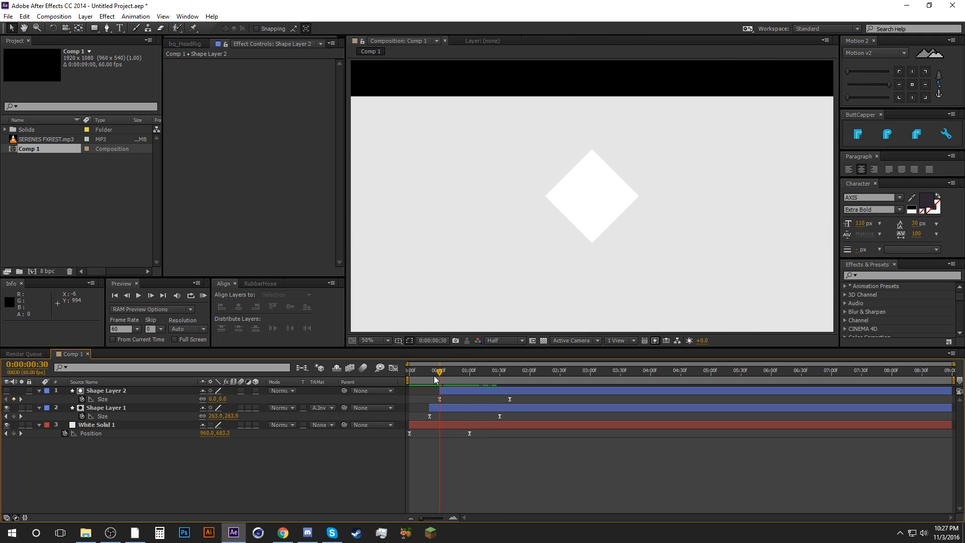
pyautogui.click(127, 295)
pyautogui.click(126, 295)
pyautogui.click(127, 296)
pyautogui.click(127, 295)
pyautogui.click(128, 296)
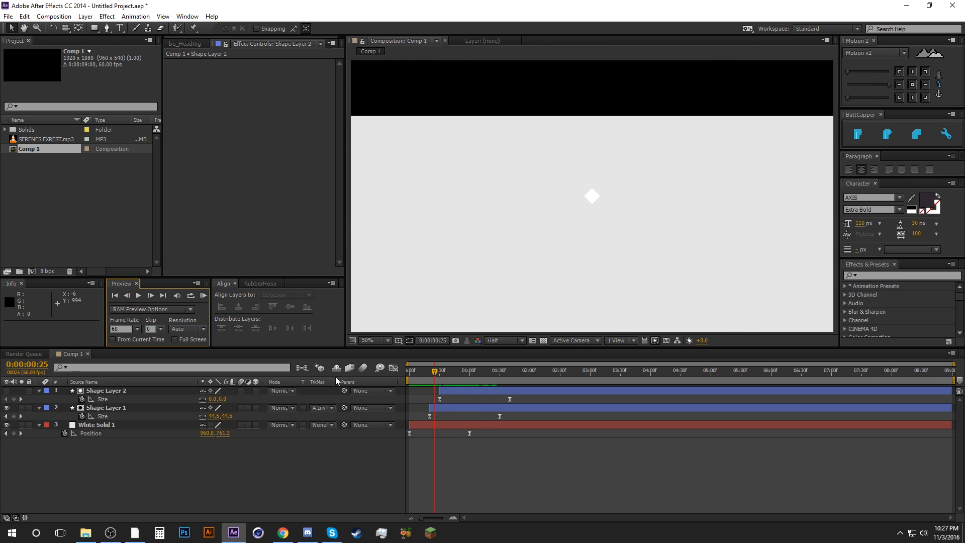
pyautogui.click(439, 399)
pyautogui.moveTo(440, 391); pyautogui.dragTo(496, 382)
# Step: Move the last Size keyframe of Shape Layer 2 to 0:00:01:35 and scrub through the hollow diamond's growth
pyautogui.click(151, 295)
pyautogui.click(150, 295)
pyautogui.click(150, 295)
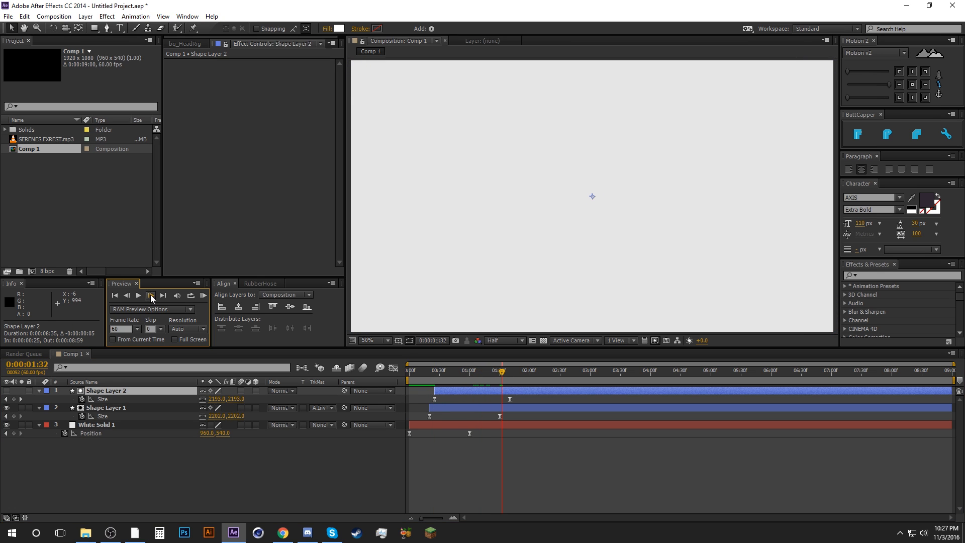
pyautogui.click(151, 295)
pyautogui.click(150, 295)
pyautogui.moveTo(508, 400); pyautogui.dragTo(503, 399)
pyautogui.click(487, 400)
pyautogui.moveTo(415, 372); pyautogui.dragTo(443, 372)
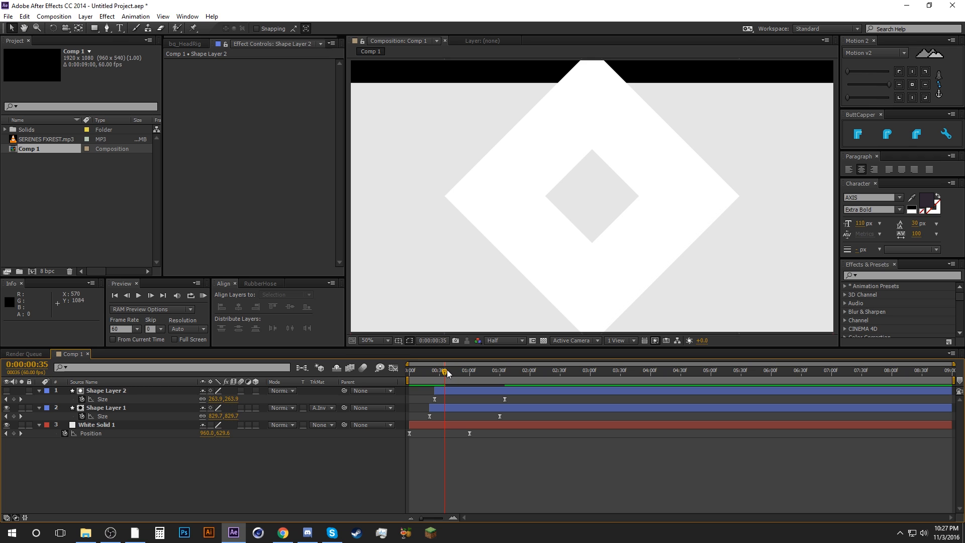
pyautogui.moveTo(447, 371); pyautogui.dragTo(451, 372)
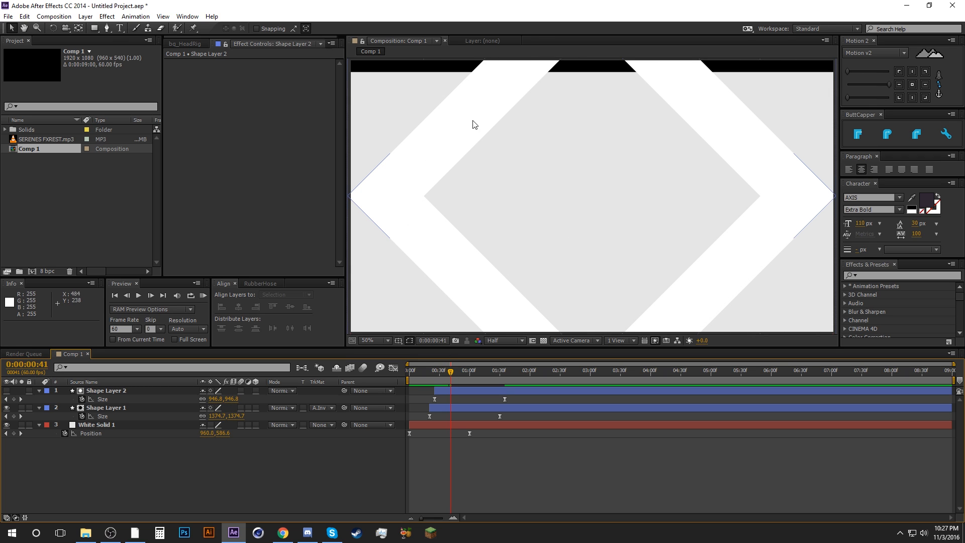
pyautogui.moveTo(450, 373); pyautogui.dragTo(486, 372)
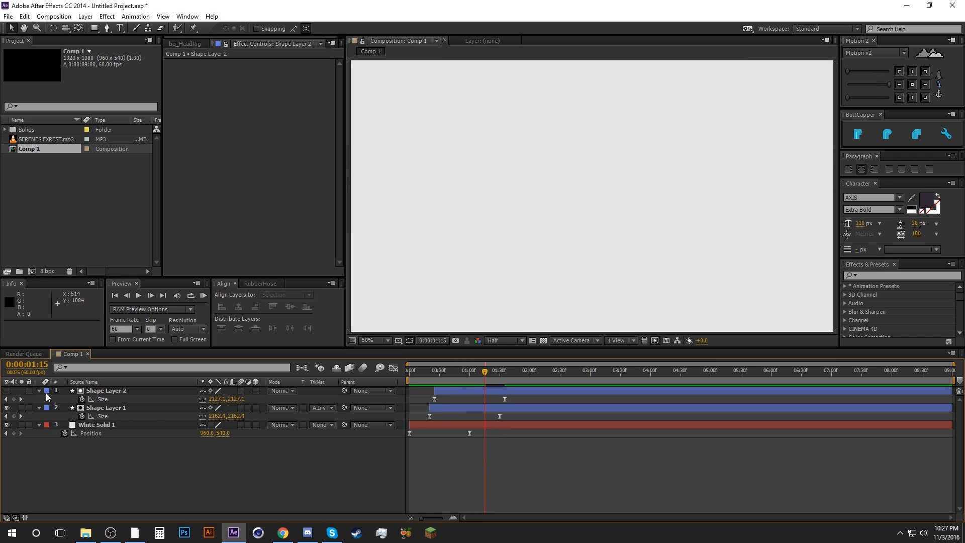
# Step: Collapse the layers' properties, check the reference intro on YouTube in Chrome and return to After Effects
pyautogui.click(38, 390)
pyautogui.click(39, 399)
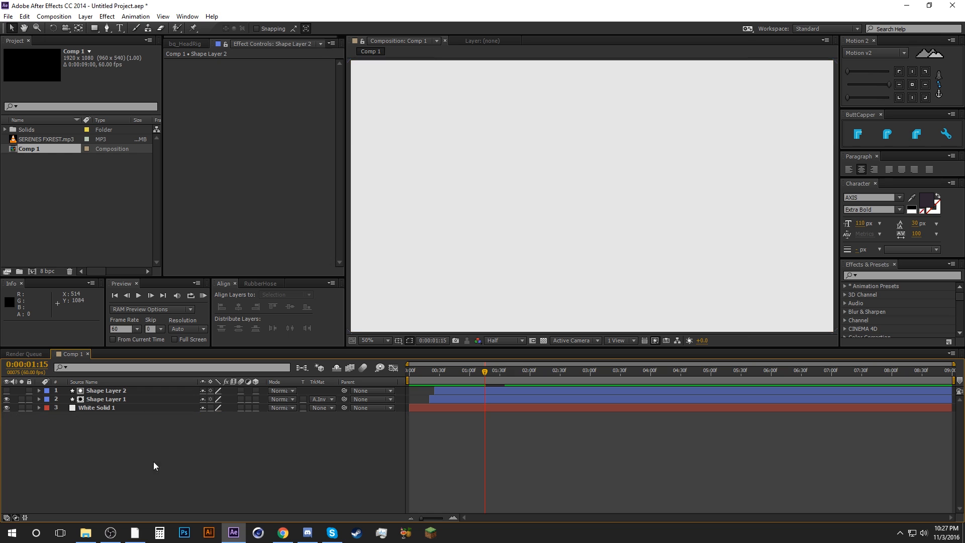
pyautogui.click(274, 536)
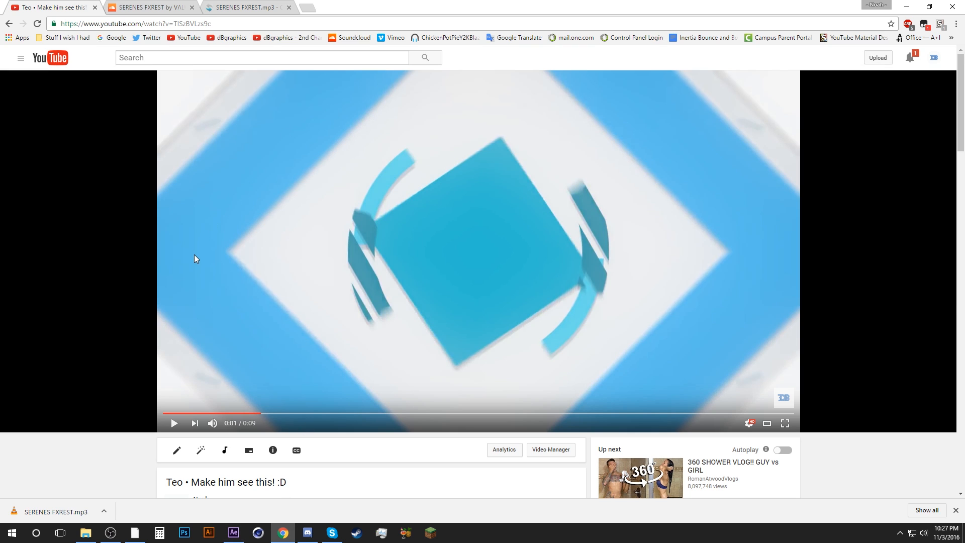
pyautogui.click(234, 532)
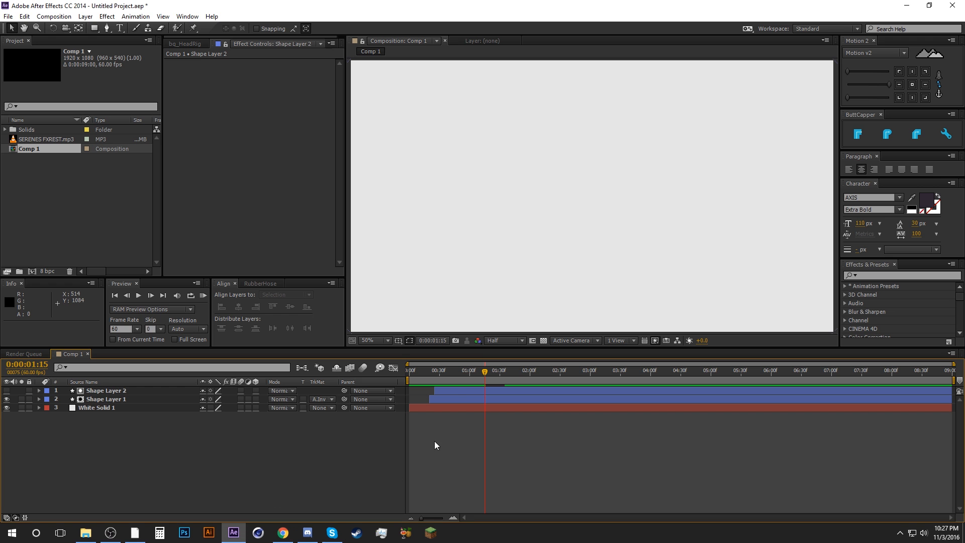
# Step: Copy and paste Shape Layer 1 and Shape Layer 2 as a second diamond pair and reveal the copies' Size keyframes
pyautogui.click(449, 391)
pyautogui.keyDown('shift'); pyautogui.click(444, 401); pyautogui.keyUp('shift')
pyautogui.hotkey('ctrl', 'c')
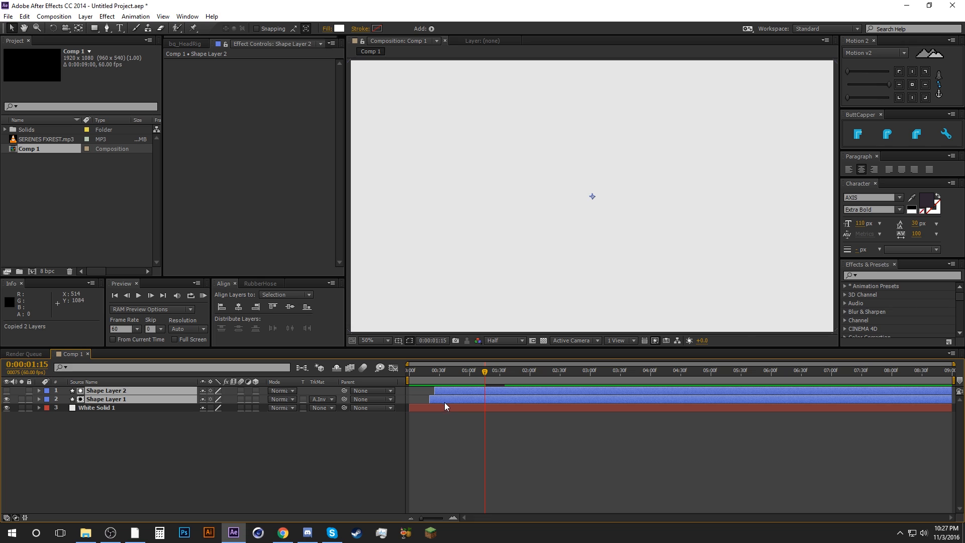
pyautogui.hotkey('ctrl', 'v')
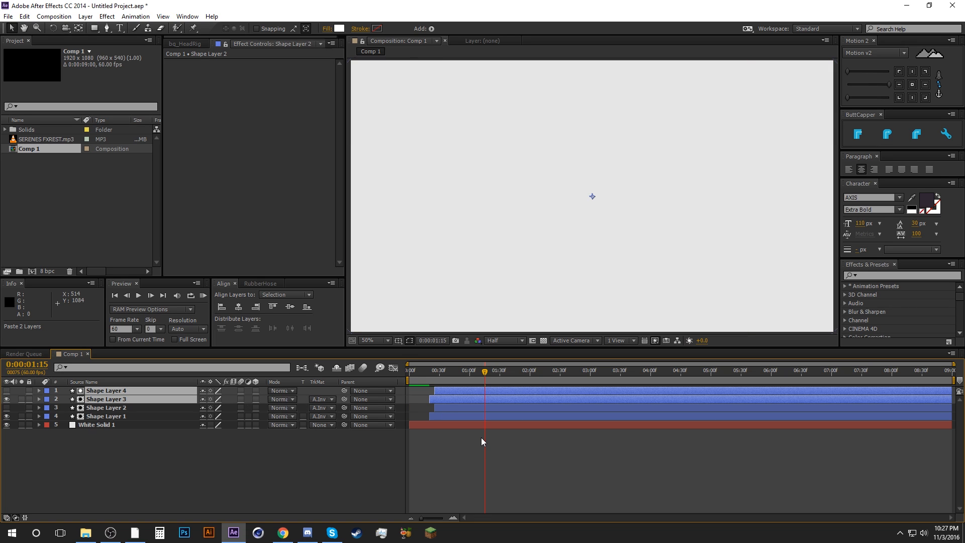
pyautogui.hotkey('ctrl', 'z')
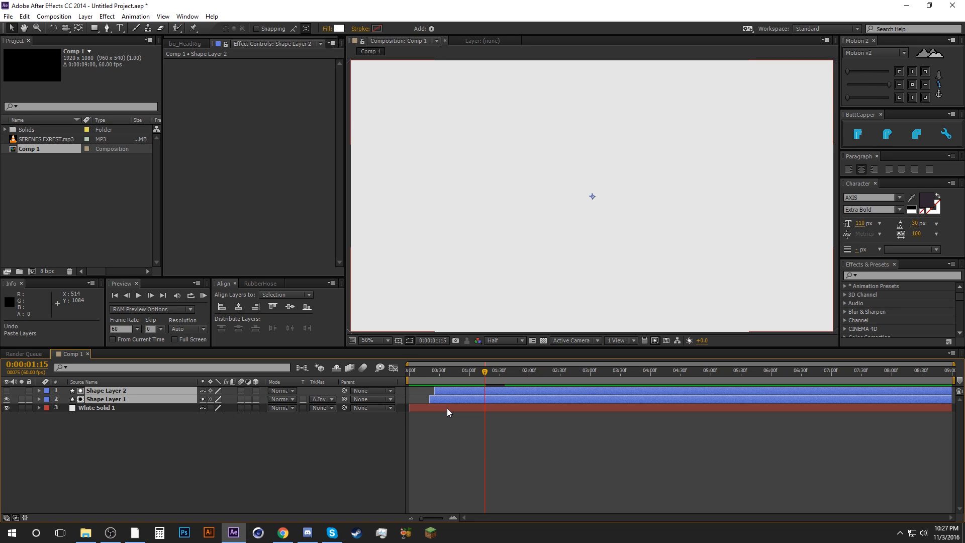
pyautogui.hotkey('ctrl', 'shift', 'z')
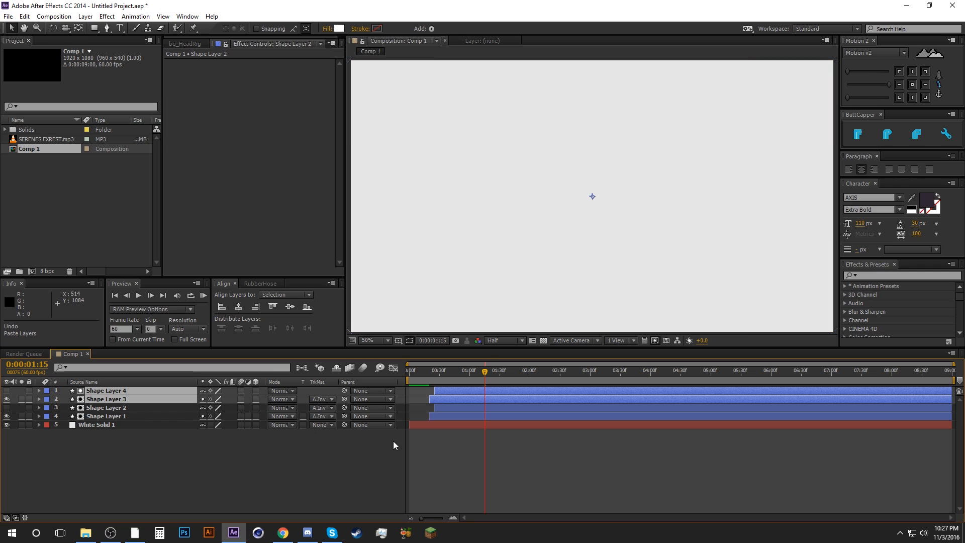
pyautogui.press('u')
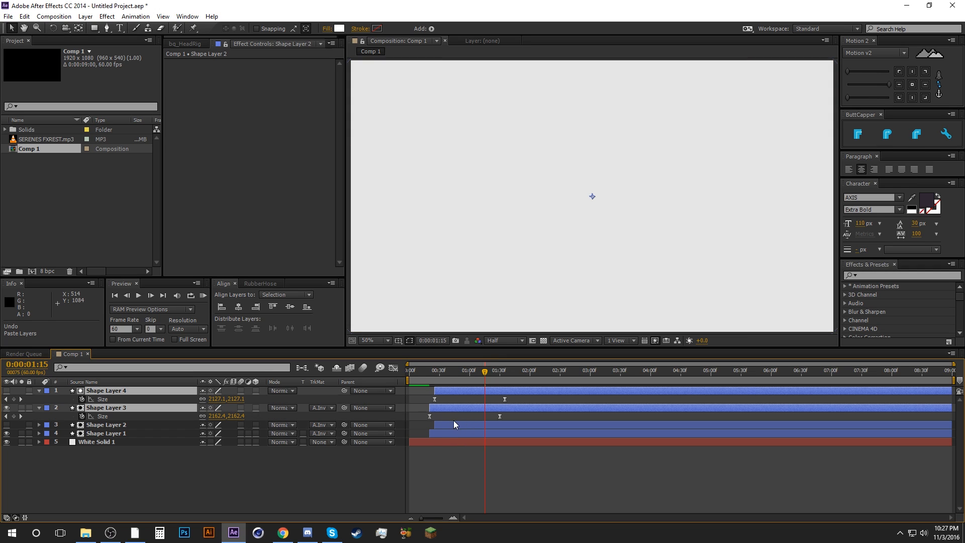
# Step: Shorten Shape Layer 3 and Shape Layer 4 and move both 10 frames later, starting Shape Layer 3 at 0:00:00:30
pyautogui.click(428, 373)
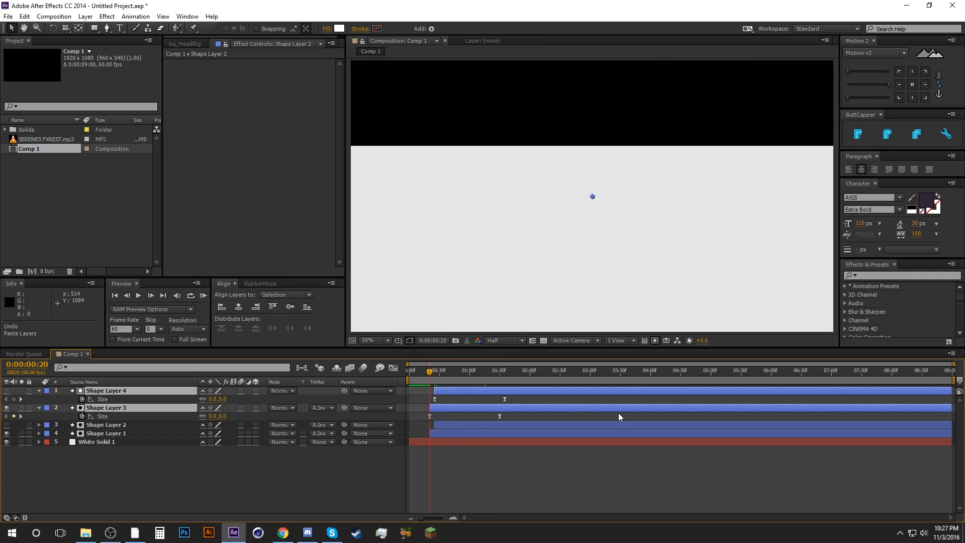
pyautogui.keyDown('shift'); pyautogui.click(152, 299); pyautogui.keyUp('shift')
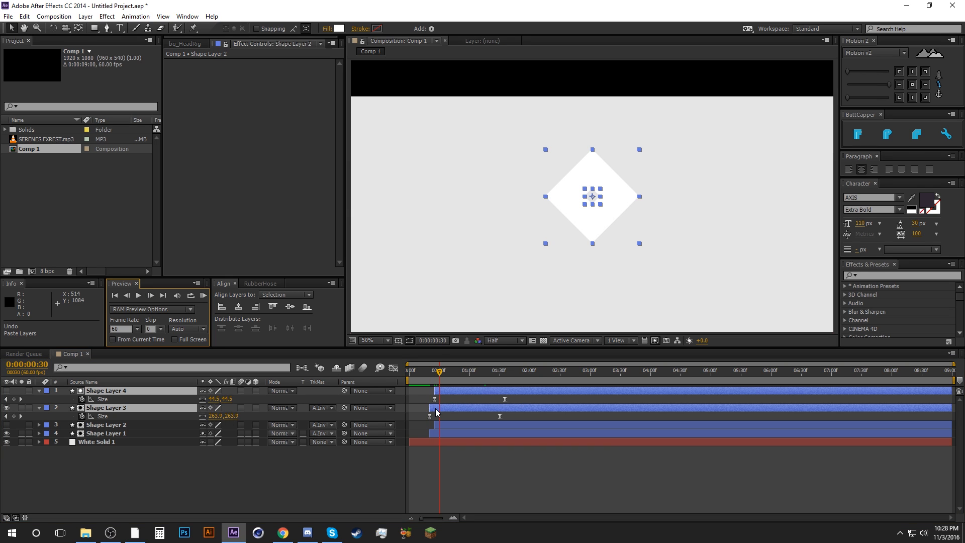
pyautogui.moveTo(949, 409); pyautogui.dragTo(833, 406)
pyautogui.hotkey('ctrl', 'z')
pyautogui.moveTo(436, 408); pyautogui.dragTo(445, 408)
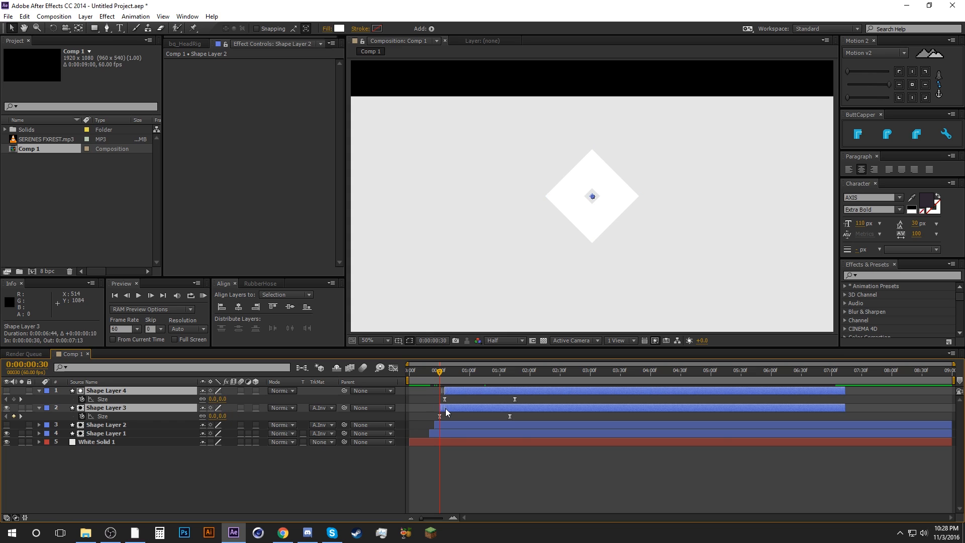
# Step: Undo the accidental time shift of Shape Layer 1 and Shape Layer 2 and reveal their Size keyframes
pyautogui.click(484, 419)
pyautogui.click(515, 424)
pyautogui.keyDown('shift'); pyautogui.click(514, 432); pyautogui.keyUp('shift')
pyautogui.hotkey('ctrl', 'z')
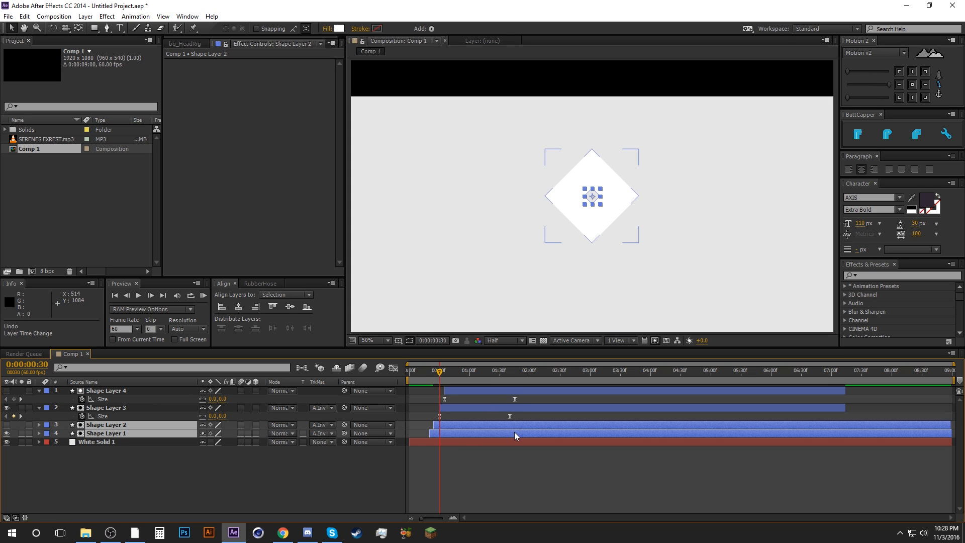
pyautogui.keyDown('shift'); pyautogui.click(507, 433); pyautogui.keyUp('shift')
pyautogui.press('u')
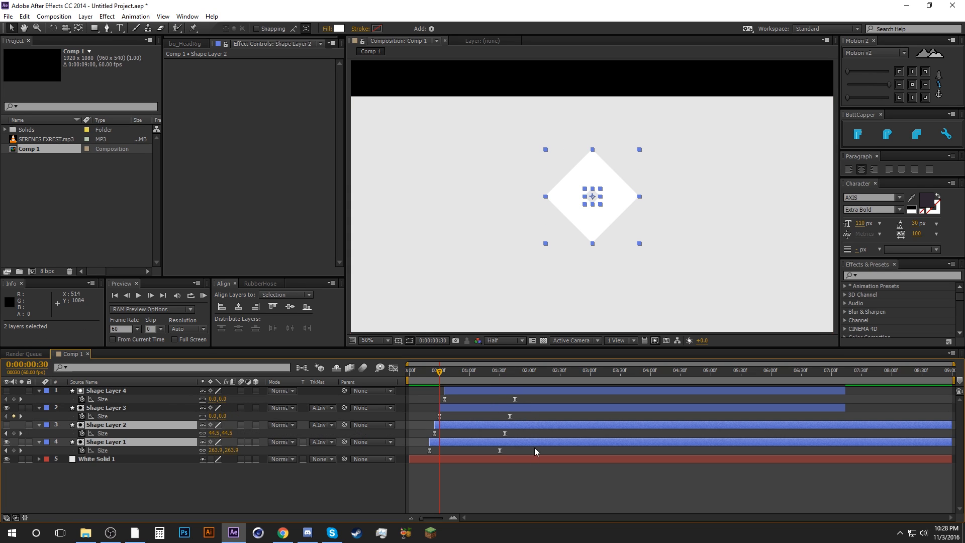
# Step: Shift Shape Layer 1 two frames later, split it at its last Size keyframe at 0:00:01:32 and delete the remainder
pyautogui.click(535, 449)
pyautogui.click(498, 394)
pyautogui.click(499, 377)
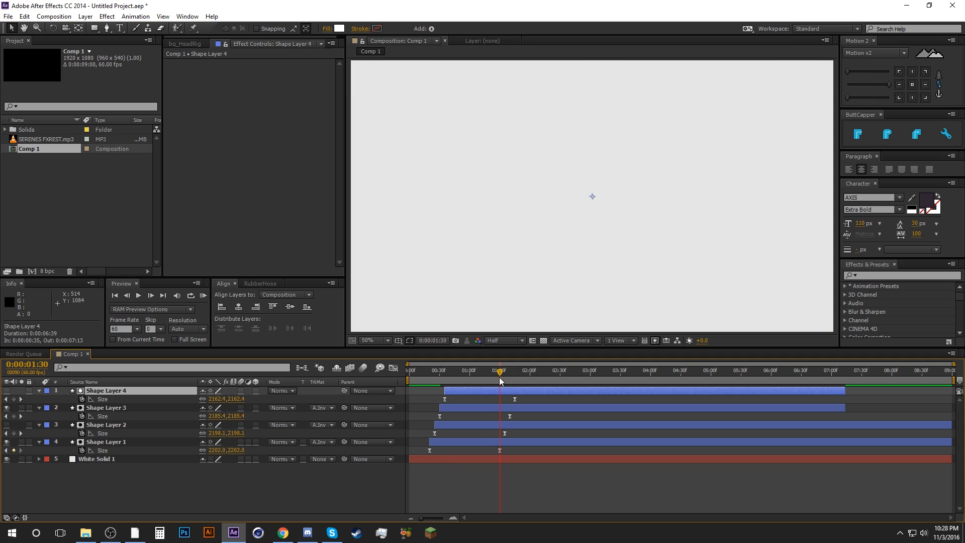
pyautogui.click(508, 442)
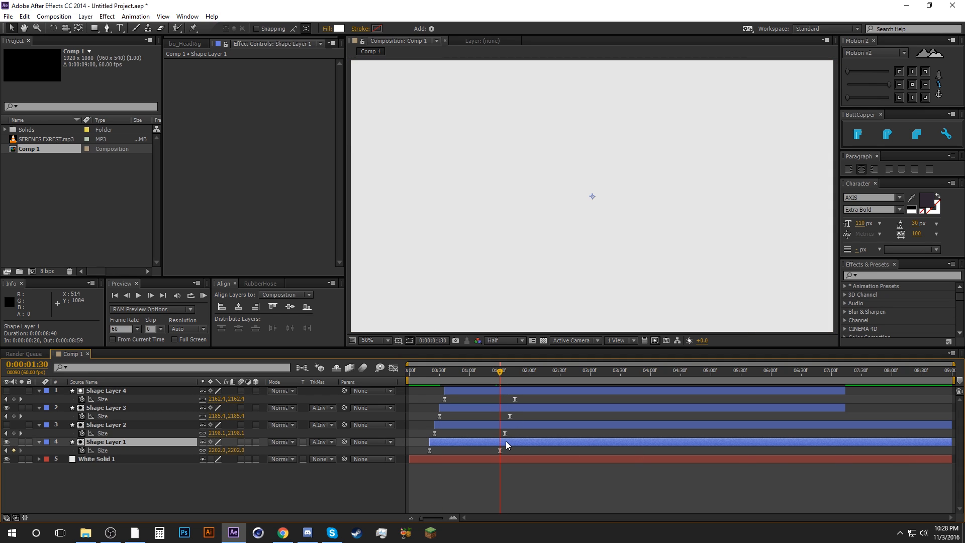
pyautogui.moveTo(506, 441); pyautogui.dragTo(508, 442)
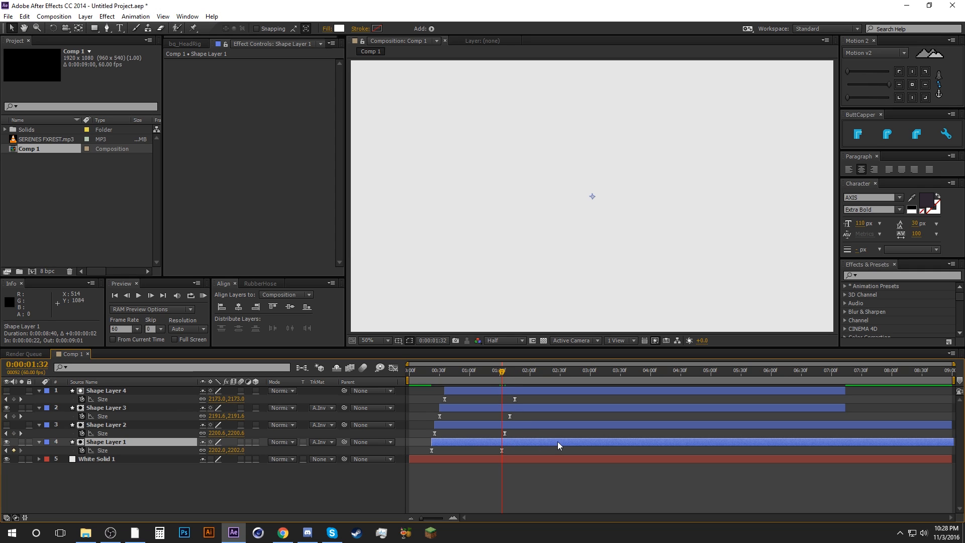
pyautogui.hotkey('ctrl', 'shift', 'd')
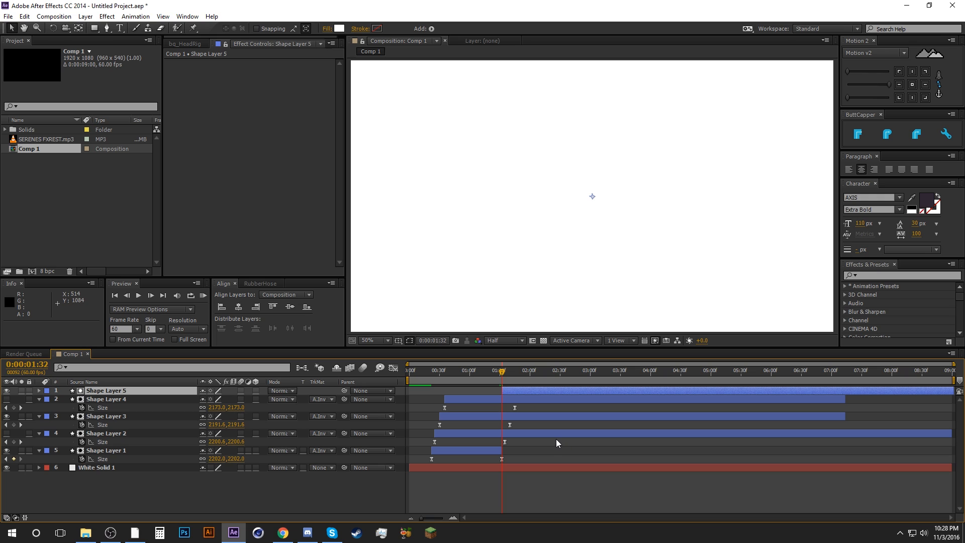
pyautogui.press('Delete')
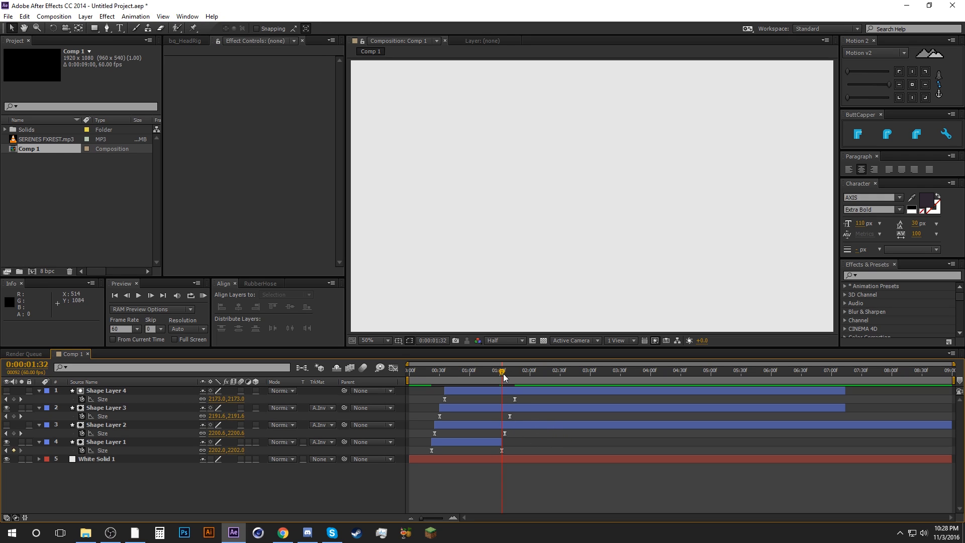
# Step: Cut off Shape Layers 2, 3 and 4 at their last Size keyframes, at 0:00:01:35, 0:00:01:40 and 0:00:01:45
pyautogui.click(528, 422)
pyautogui.hotkey('alt', ']')
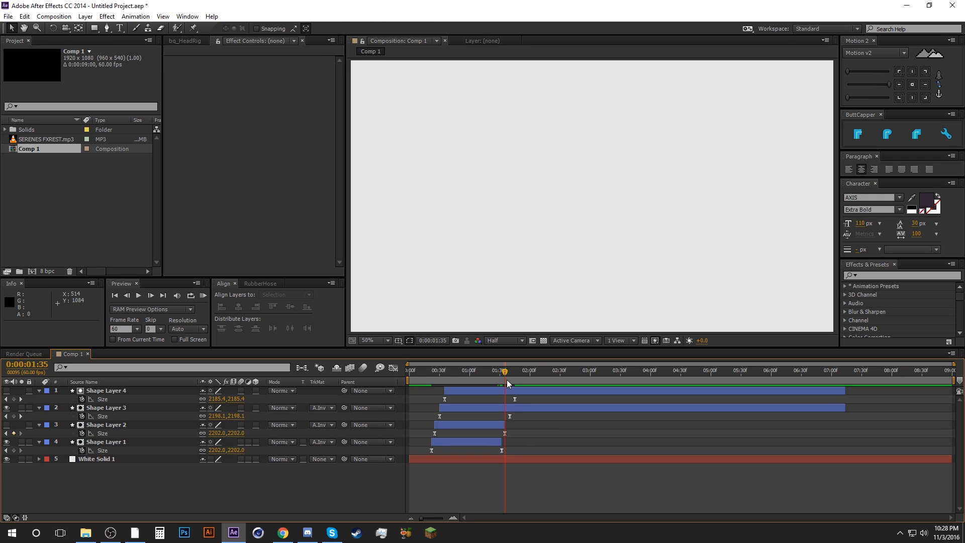
pyautogui.click(518, 408)
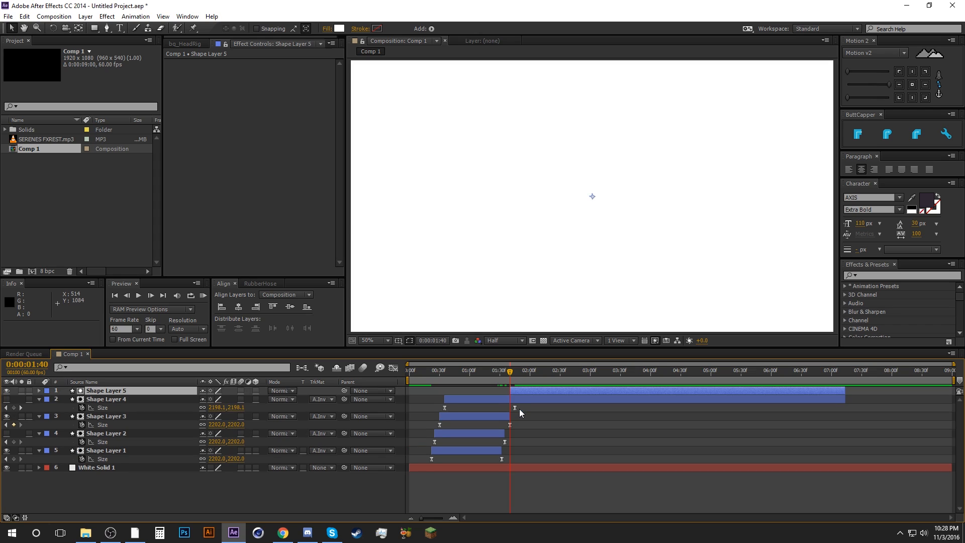
pyautogui.hotkey('alt', ']')
pyautogui.click(513, 376)
pyautogui.click(520, 391)
pyautogui.hotkey('alt', ']')
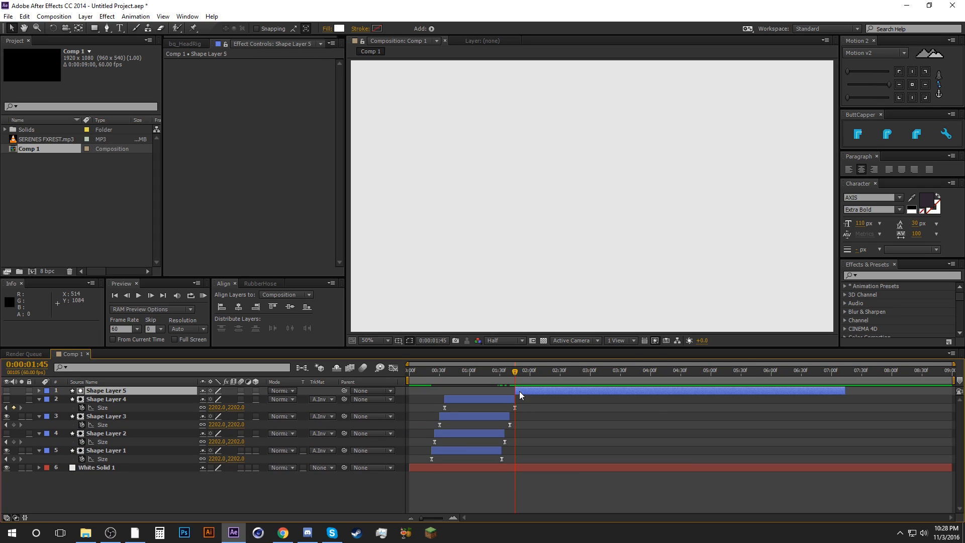
pyautogui.click(520, 402)
# Step: Change the fill color of Shape Layer 3 to a medium blue and scrub through the diamond rings' growth
pyautogui.click(463, 405)
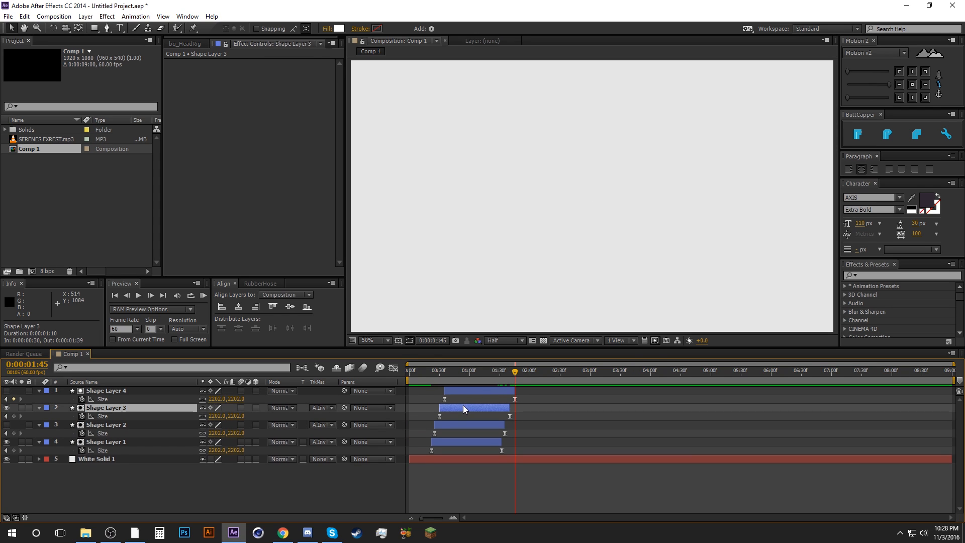
pyautogui.click(339, 28)
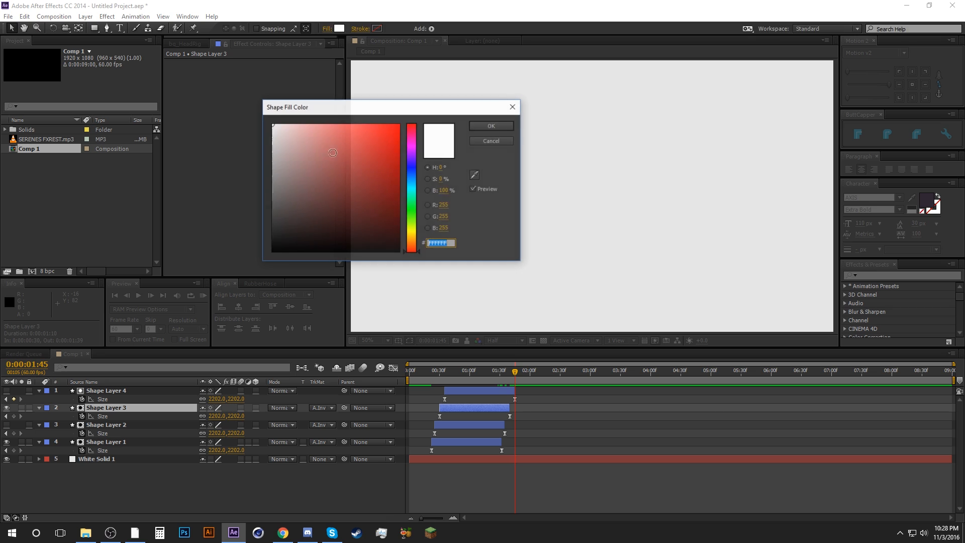
pyautogui.click(415, 184)
pyautogui.click(363, 147)
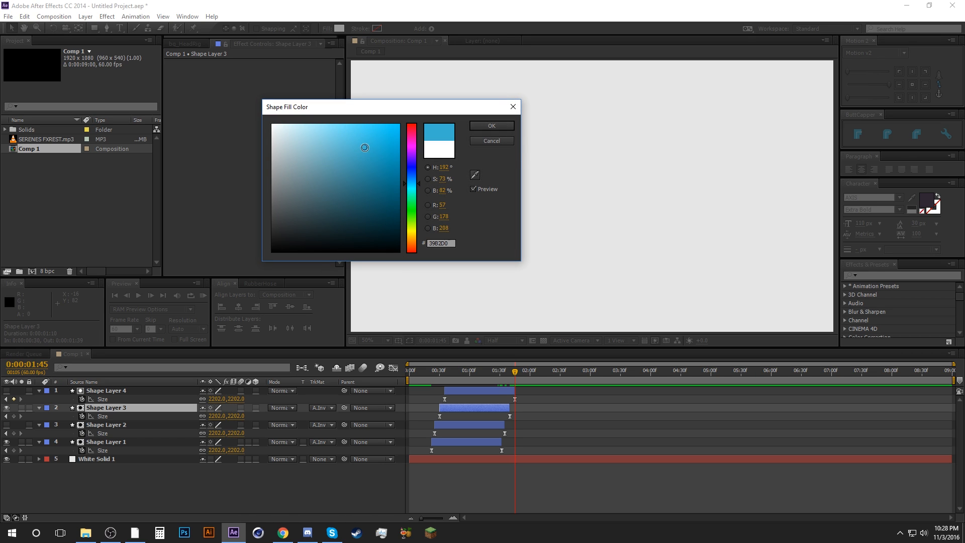
pyautogui.click(361, 150)
pyautogui.click(473, 128)
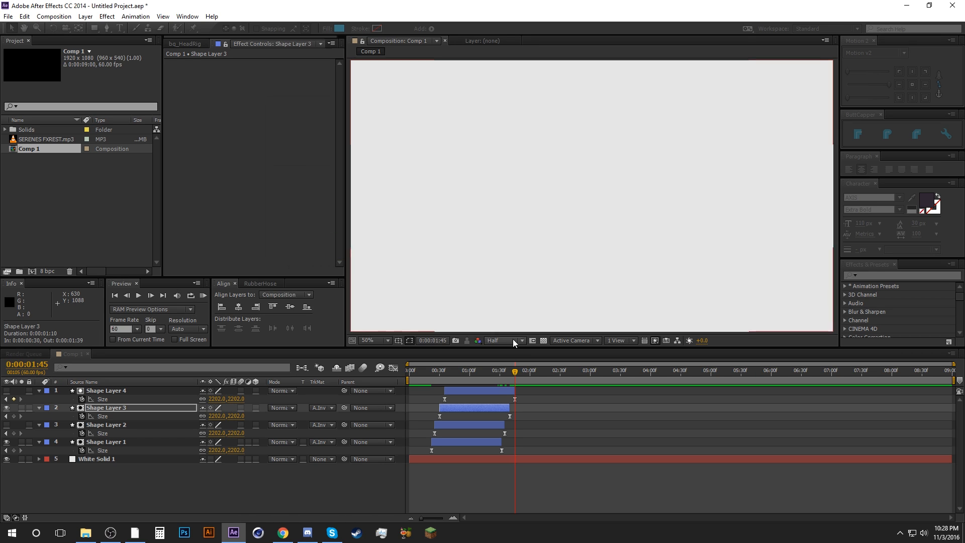
pyautogui.moveTo(418, 379); pyautogui.dragTo(456, 369)
pyautogui.click(462, 402)
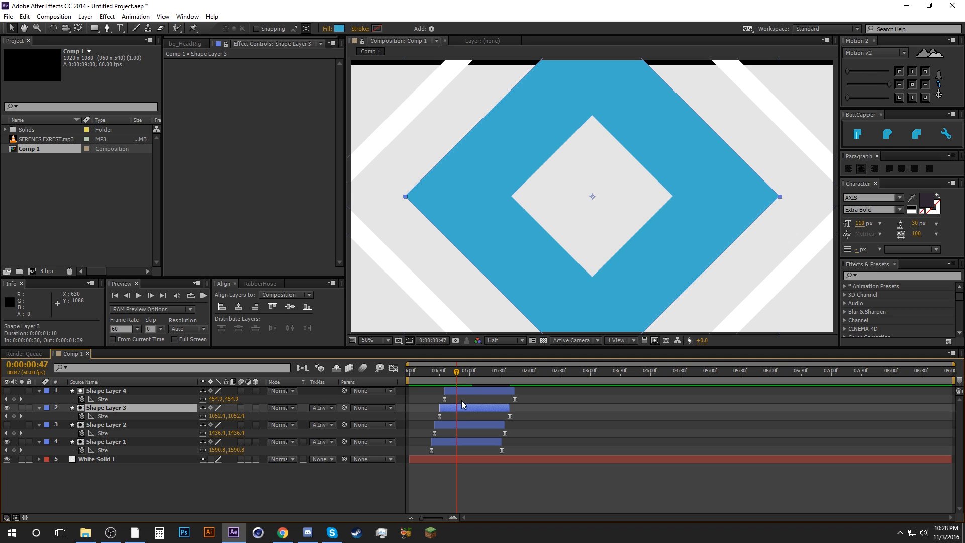
# Step: Clear the selection of the ring layers and move the playhead to 0:00:01:17
pyautogui.click(454, 426)
pyautogui.keyDown('shift'); pyautogui.click(454, 441); pyautogui.keyUp('shift')
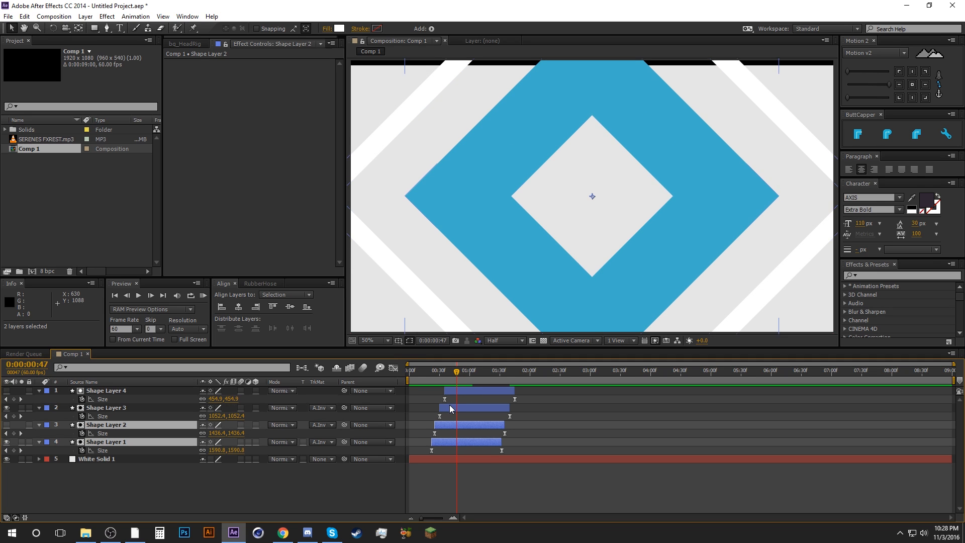
pyautogui.click(545, 413)
pyautogui.moveTo(446, 368); pyautogui.dragTo(487, 368)
# Step: Switch to Chrome, mute the reference intro video and replay its opening up to the rotating center square
pyautogui.click(283, 532)
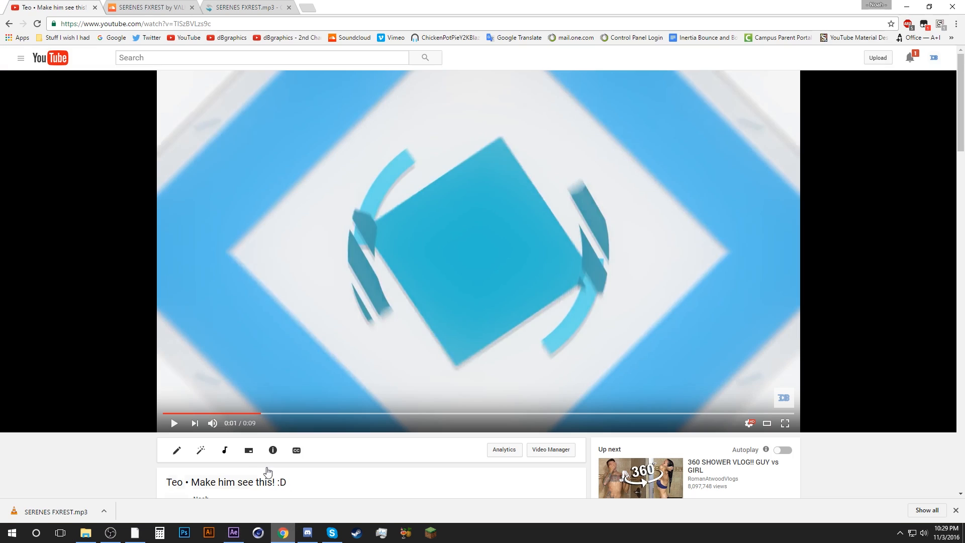
pyautogui.click(193, 413)
pyautogui.click(212, 425)
pyautogui.click(173, 424)
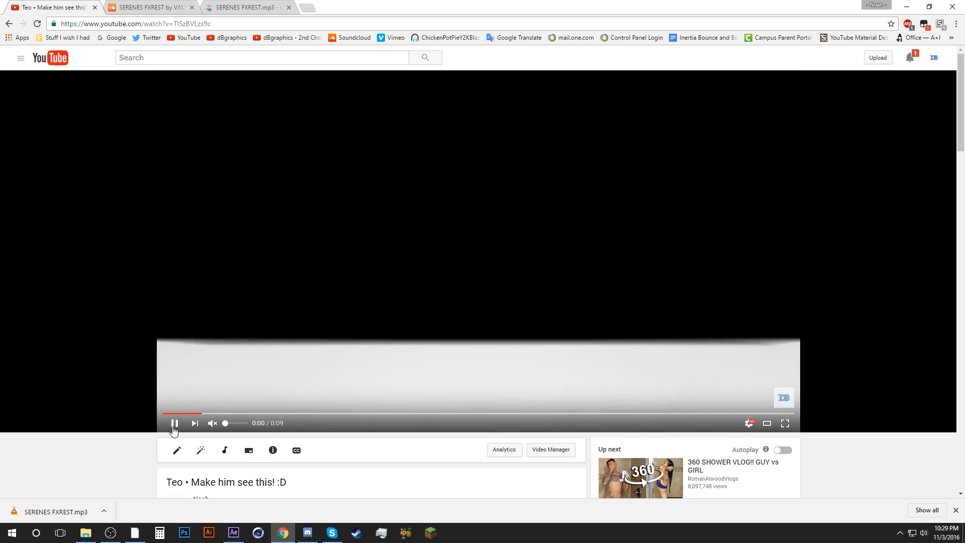
pyautogui.click(173, 423)
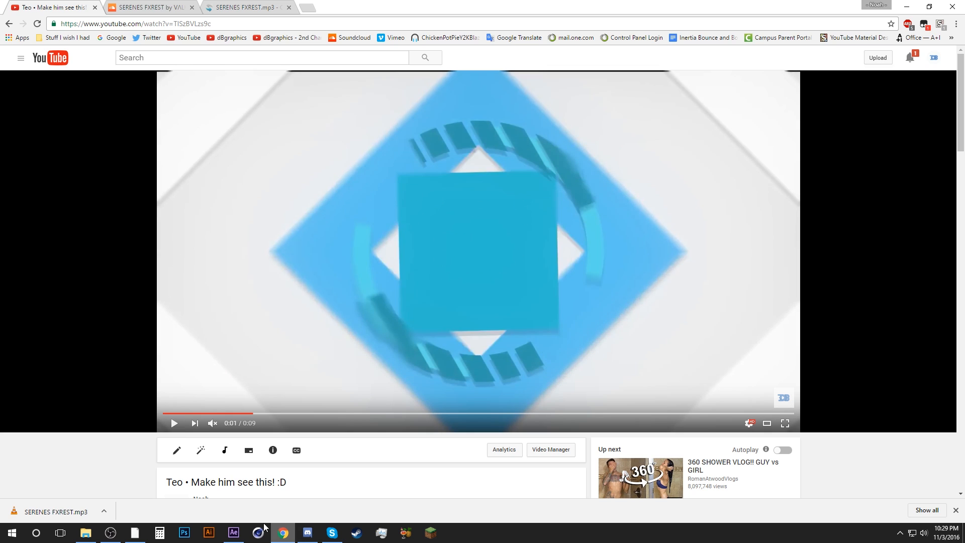
# Step: Switch back to After Effects and set the Rectangle tool's fill to a darker, muted blue
pyautogui.click(234, 532)
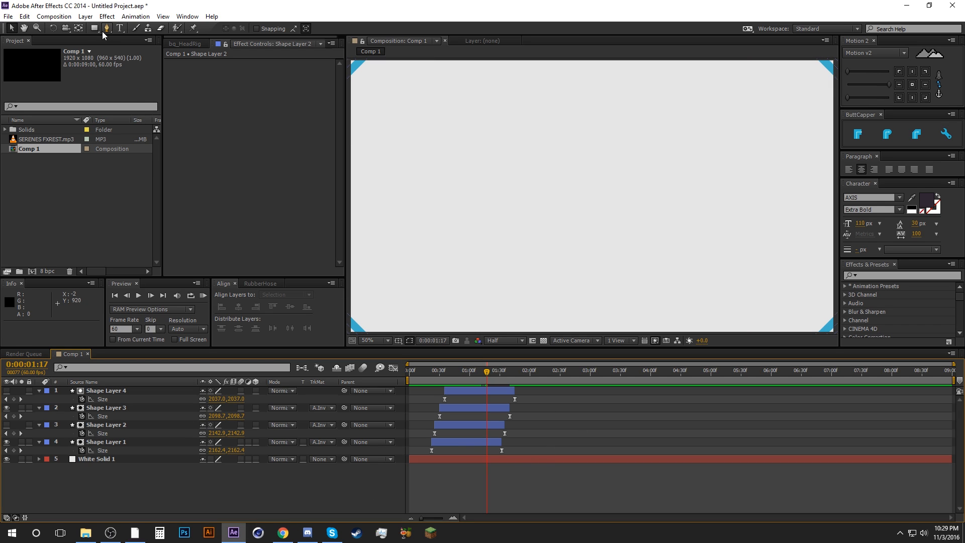
pyautogui.moveTo(96, 29)
pyautogui.mouseDown()
pyautogui.moveTo(126, 50)
pyautogui.moveTo(134, 29)
pyautogui.mouseUp()
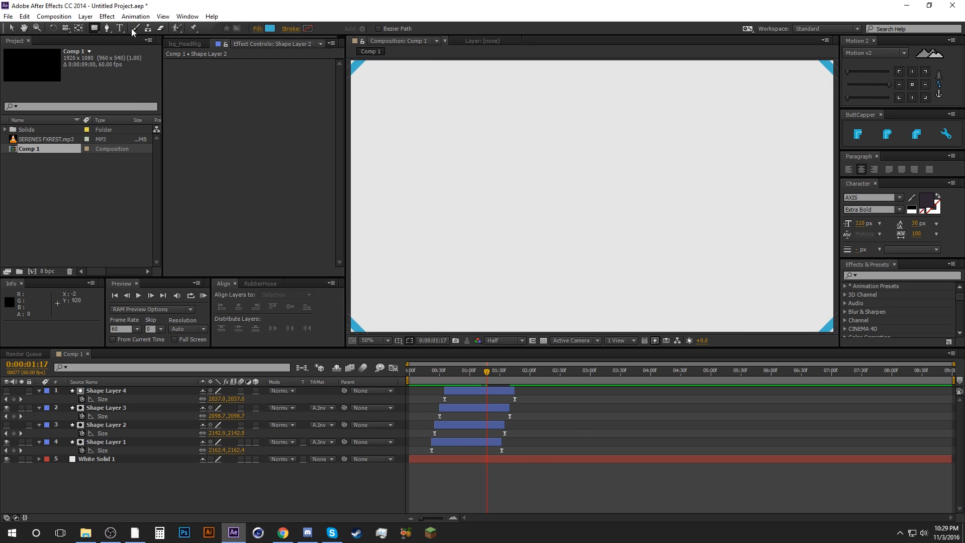
pyautogui.click(270, 29)
pyautogui.click(361, 170)
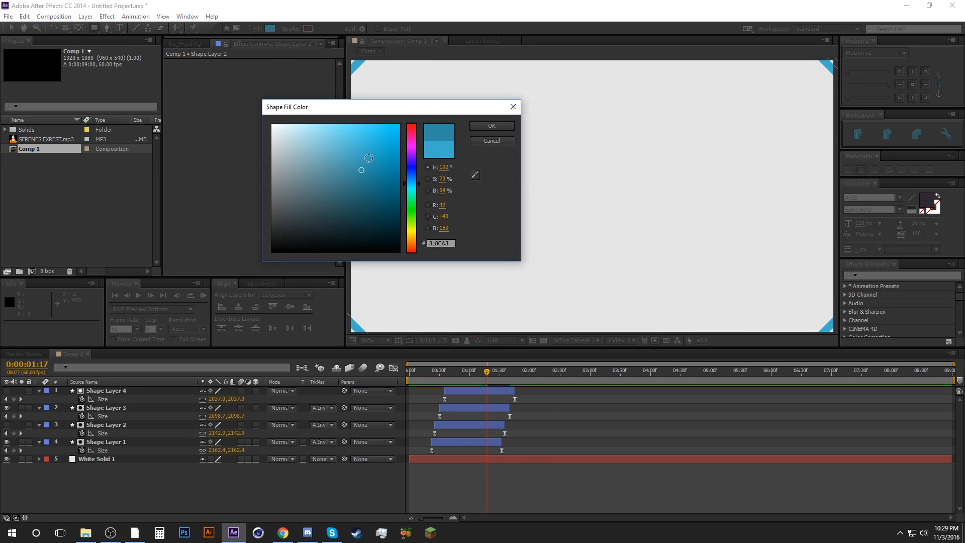
pyautogui.moveTo(358, 166); pyautogui.dragTo(356, 164)
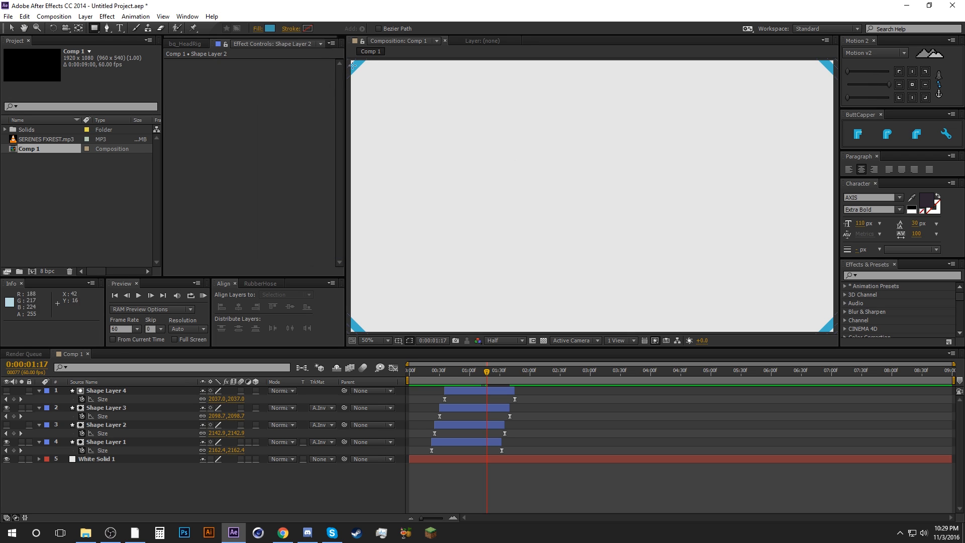
# Step: Add a rectangle shape layer centered in the composition and set its rectangle path Size to 500 by 500
pyautogui.doubleClick(94, 29)
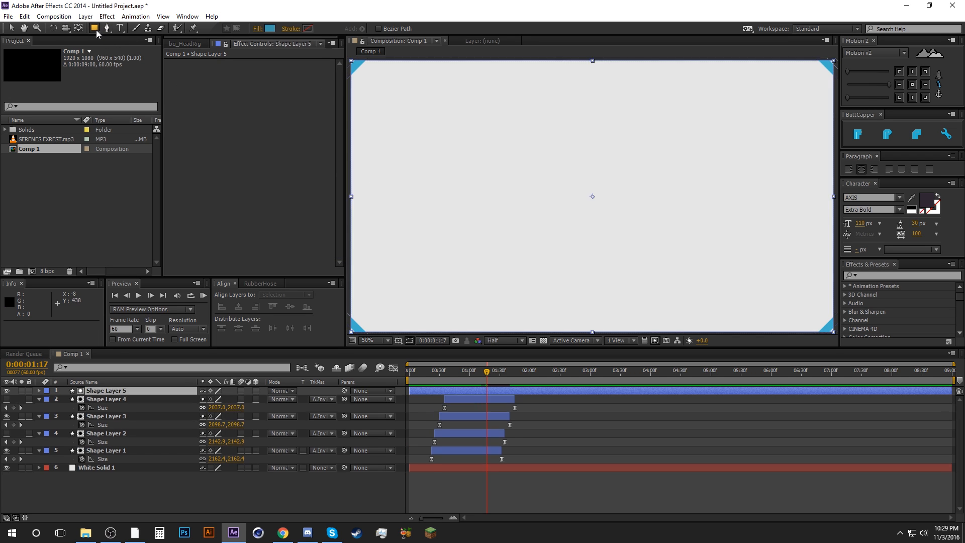
pyautogui.click(57, 408)
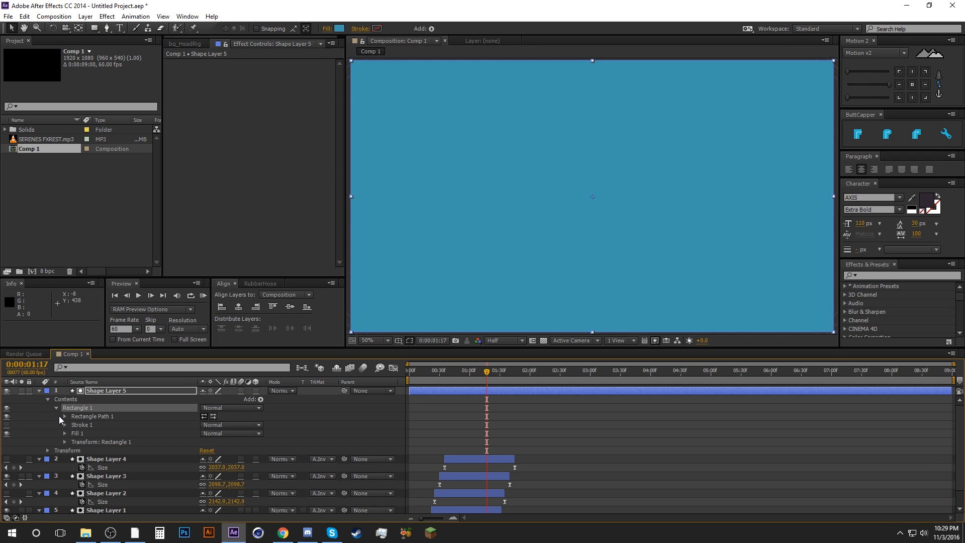
pyautogui.click(65, 416)
pyautogui.click(220, 424)
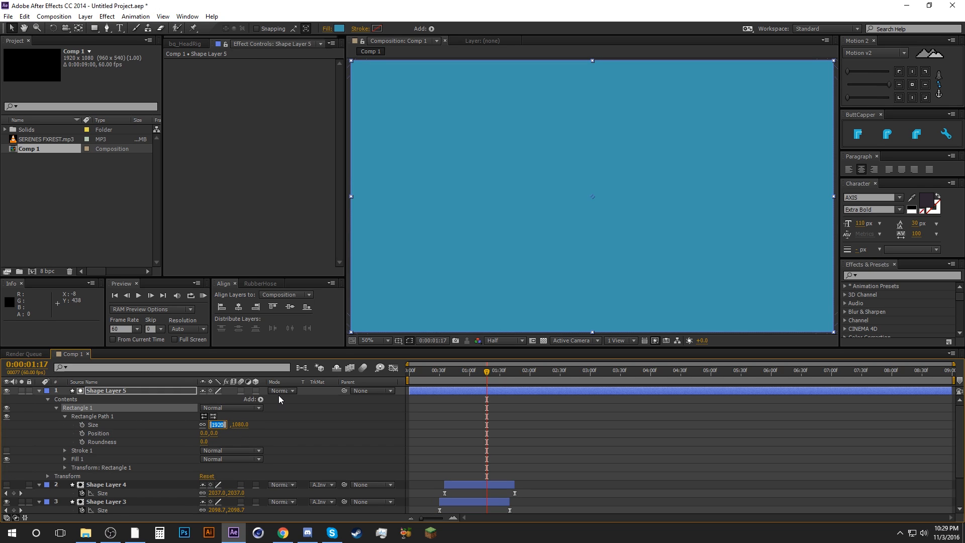
pyautogui.write('0')
pyautogui.press('Tab')
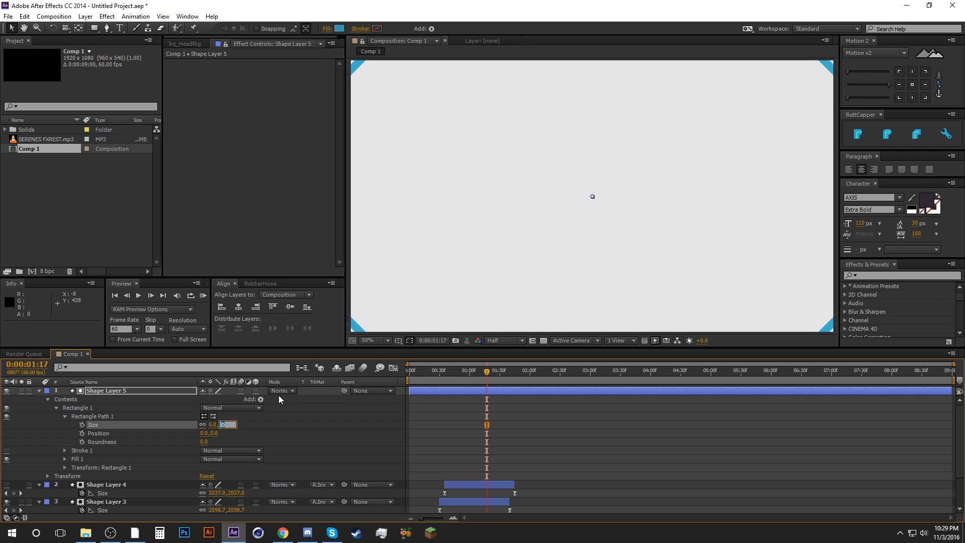
pyautogui.write('500')
pyautogui.press('Return')
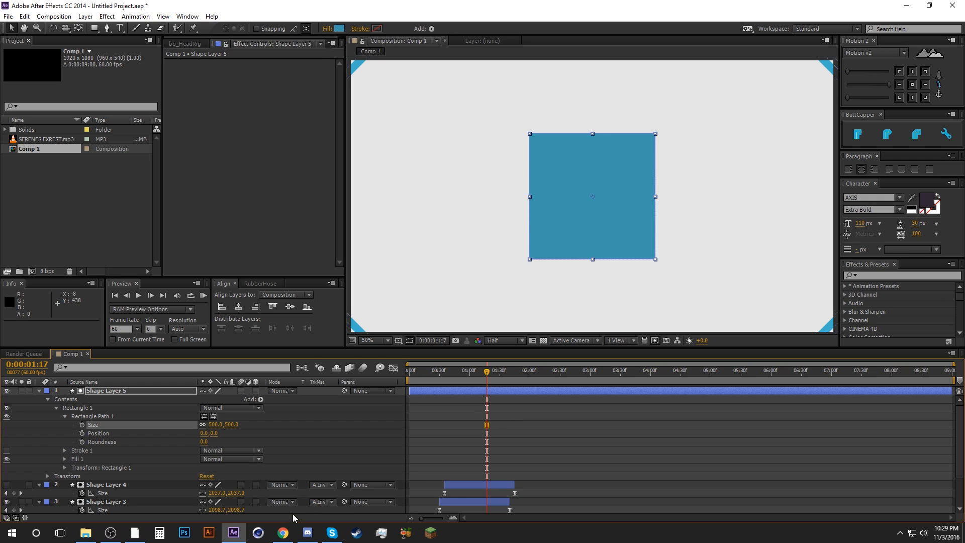
# Step: Keyframe the blue square's Size from 0 at 0:00:00:35 to 500 at 0:00:01:17
pyautogui.click(289, 533)
pyautogui.click(287, 533)
pyautogui.click(479, 417)
pyautogui.moveTo(484, 376); pyautogui.dragTo(444, 379)
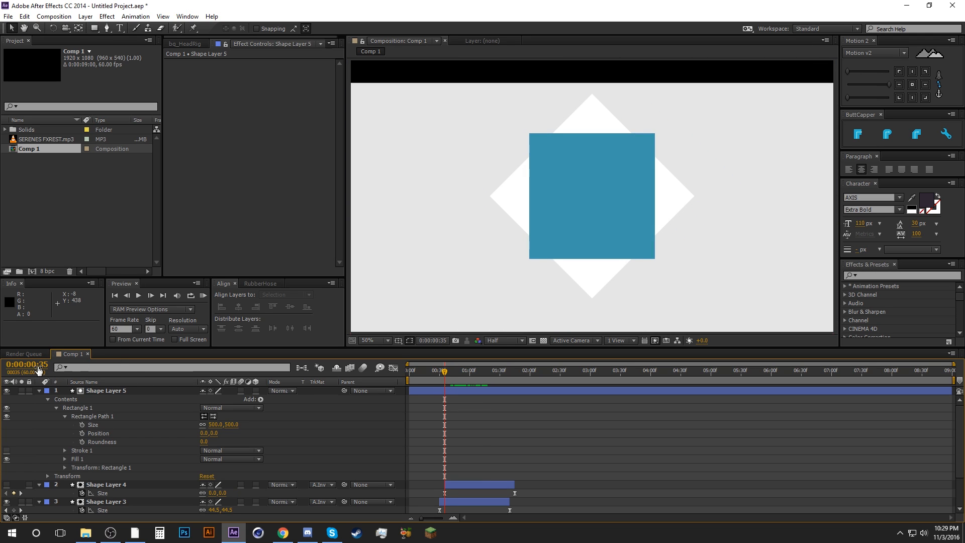
pyautogui.click(82, 425)
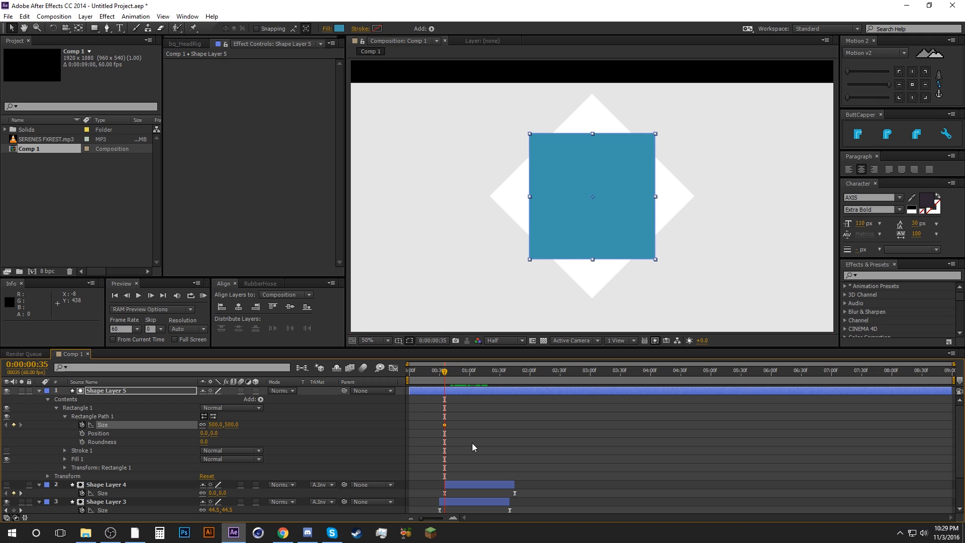
pyautogui.moveTo(444, 425); pyautogui.dragTo(475, 425)
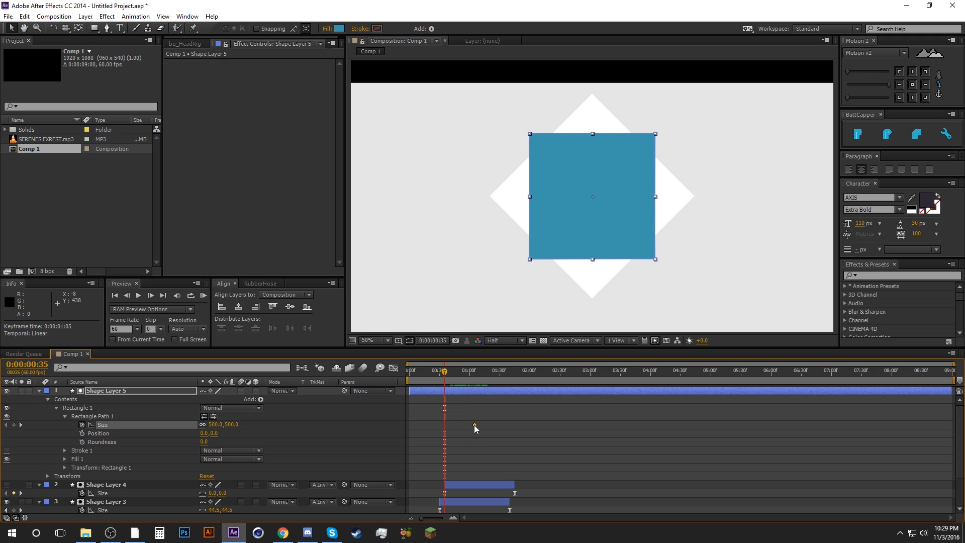
pyautogui.click(221, 425)
pyautogui.write('0')
pyautogui.press('Return')
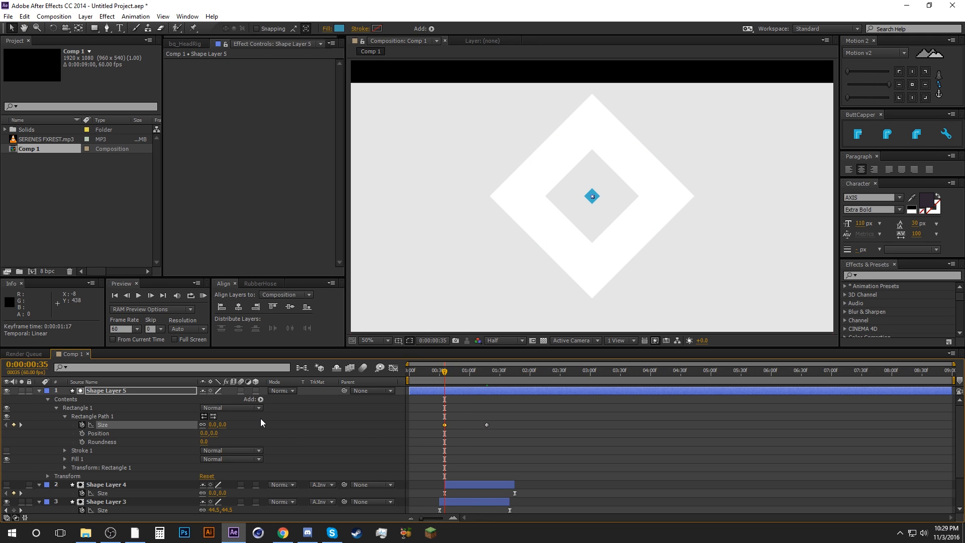
# Step: Apply Easy Ease to both Size keyframes of the blue square
pyautogui.moveTo(435, 372); pyautogui.dragTo(486, 371)
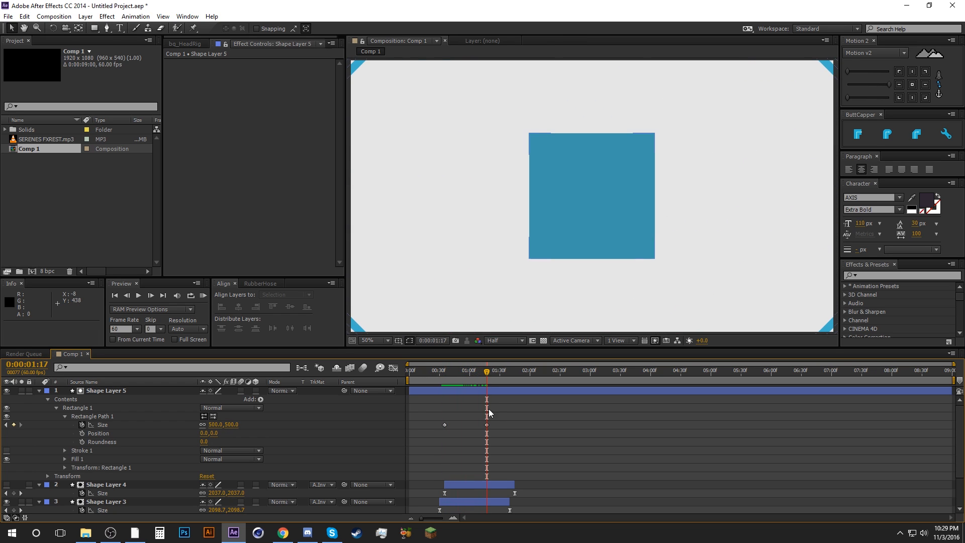
pyautogui.moveTo(502, 416); pyautogui.dragTo(435, 432)
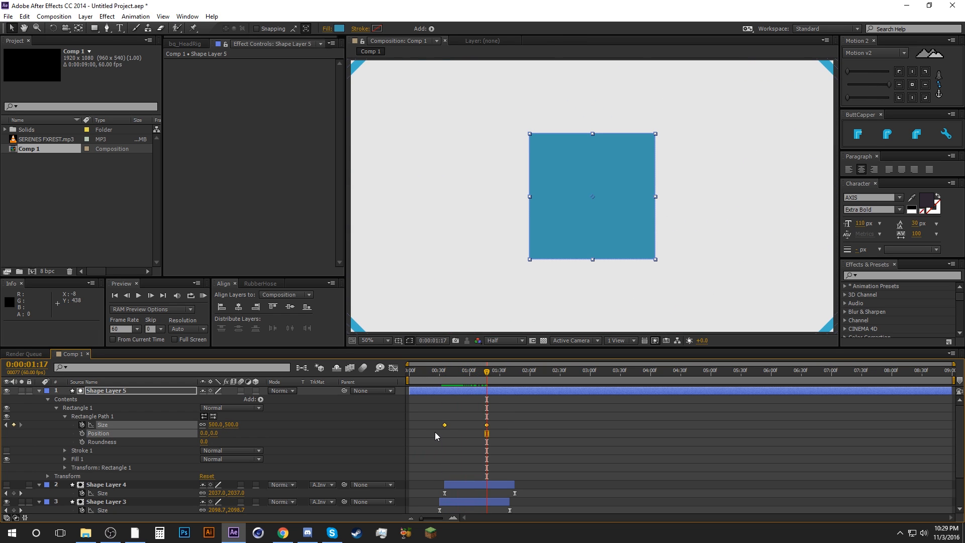
pyautogui.press('F9')
pyautogui.click(480, 435)
pyautogui.moveTo(480, 435); pyautogui.dragTo(491, 421)
pyautogui.click(511, 432)
# Step: Trim the start of Shape Layer 5 to 0:00:00:35
pyautogui.moveTo(439, 376); pyautogui.dragTo(445, 391)
pyautogui.click(414, 390)
pyautogui.click(427, 413)
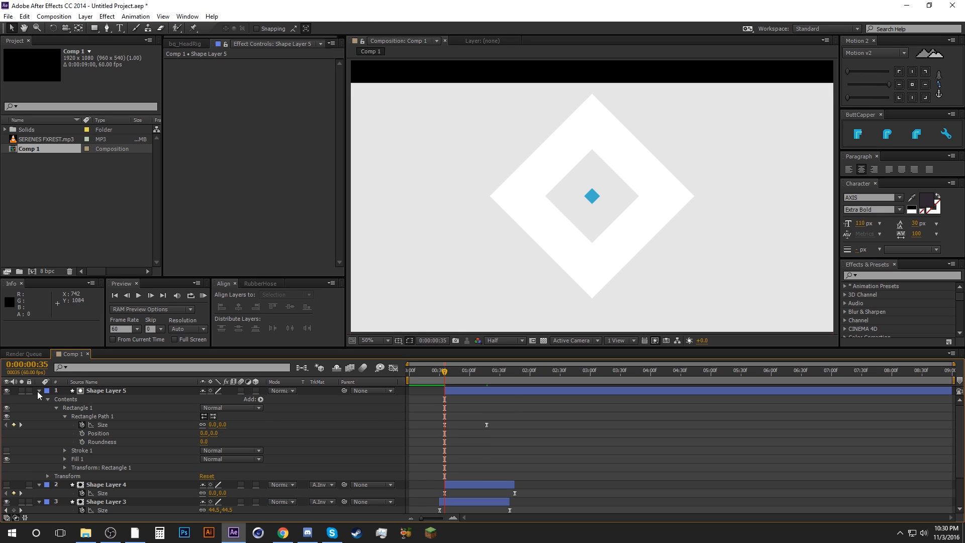
# Step: Collapse all layers, reveal only Shape Layer 5's Size keyframes and scrub through the square's growth
pyautogui.click(38, 391)
pyautogui.hotkey('ctrl', 'a')
pyautogui.click(39, 399)
pyautogui.click(69, 458)
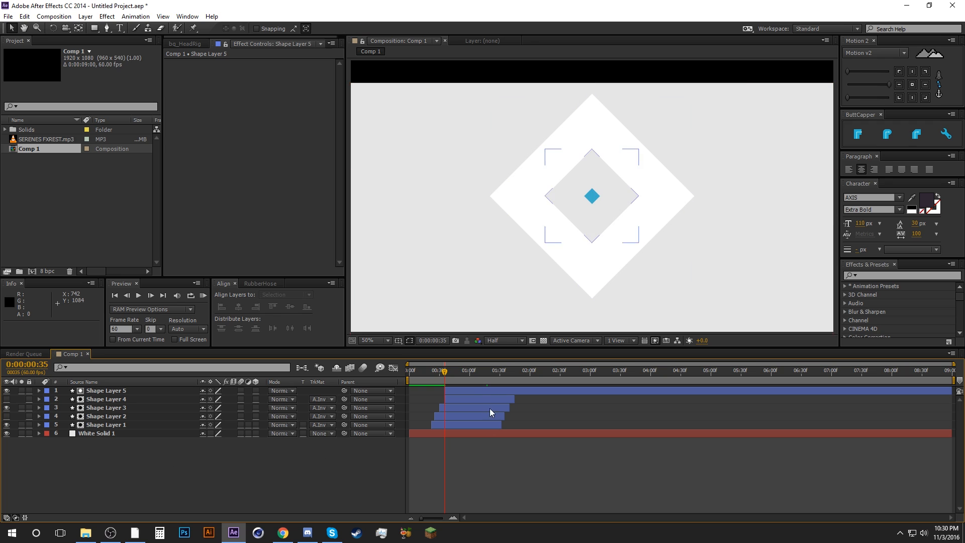
pyautogui.click(471, 390)
pyautogui.press('u')
pyautogui.click(541, 423)
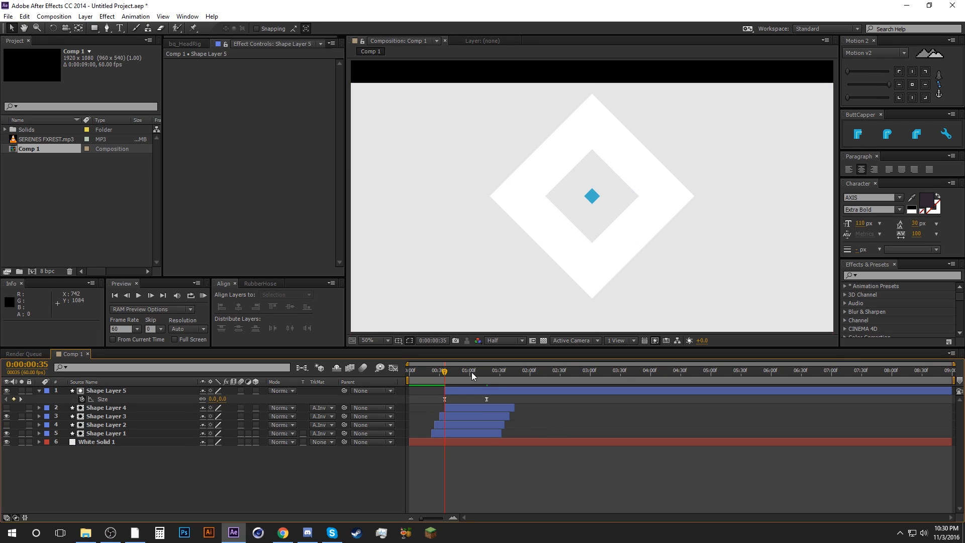
pyautogui.moveTo(435, 375); pyautogui.dragTo(472, 375)
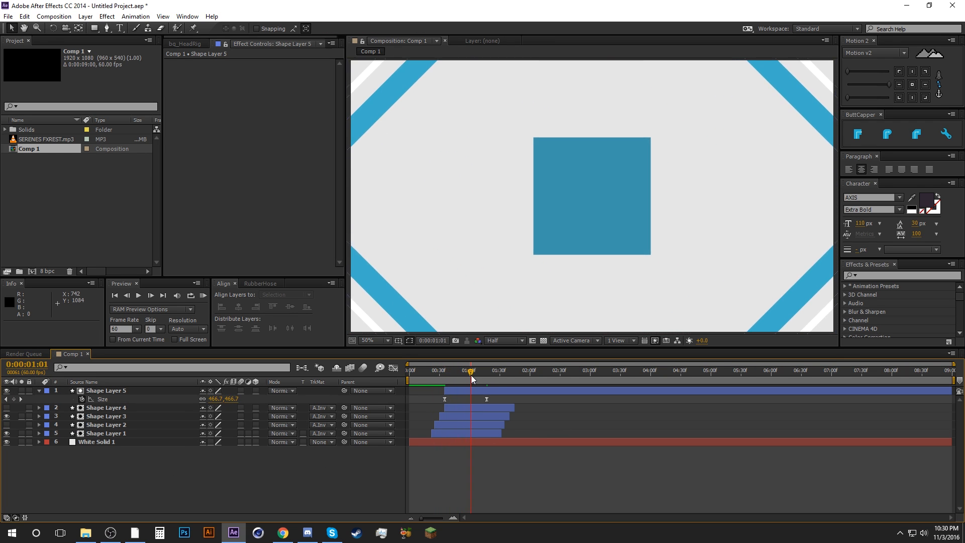
# Step: Switch to Chrome and replay the reference video's opening at 0.5 speed to examine the center square's rotation
pyautogui.click(285, 535)
pyautogui.click(167, 430)
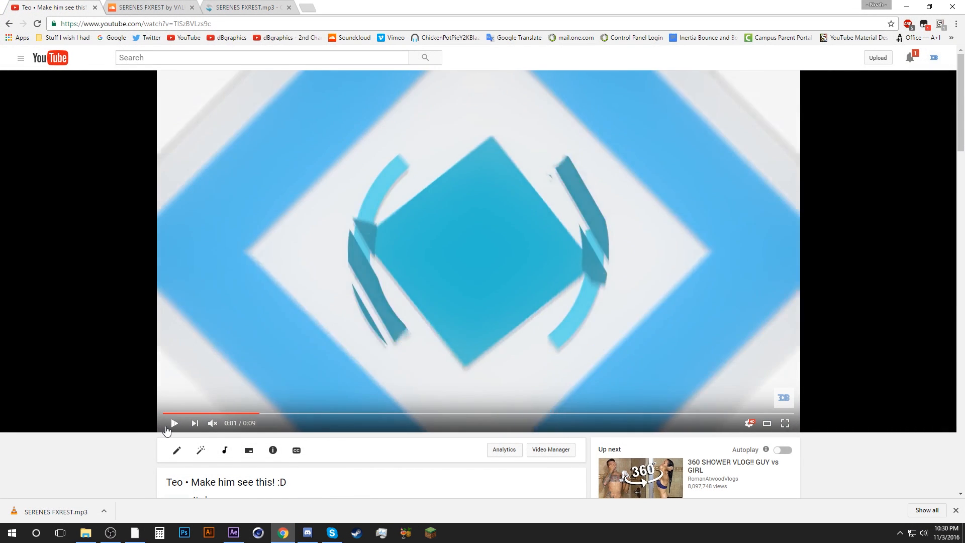
pyautogui.click(168, 430)
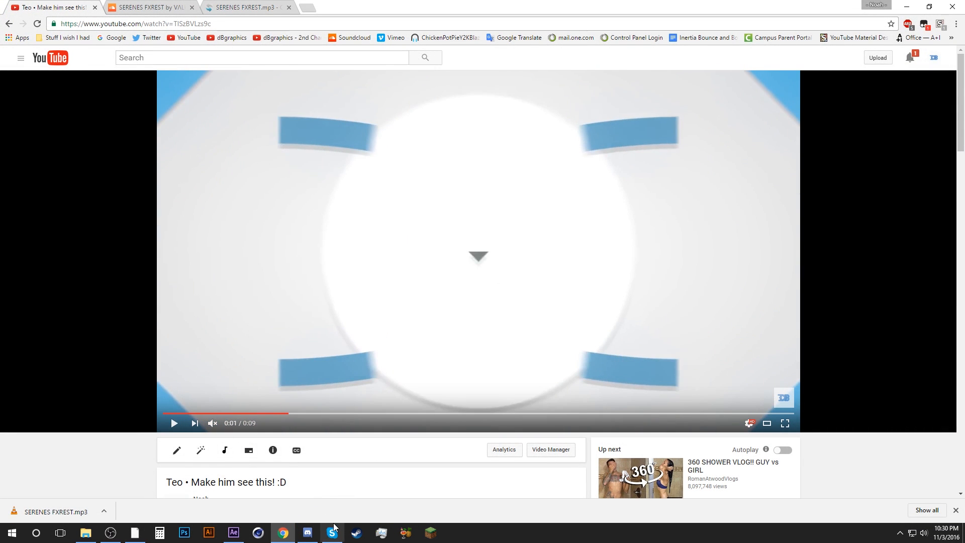
pyautogui.click(221, 413)
pyautogui.click(749, 423)
pyautogui.click(754, 378)
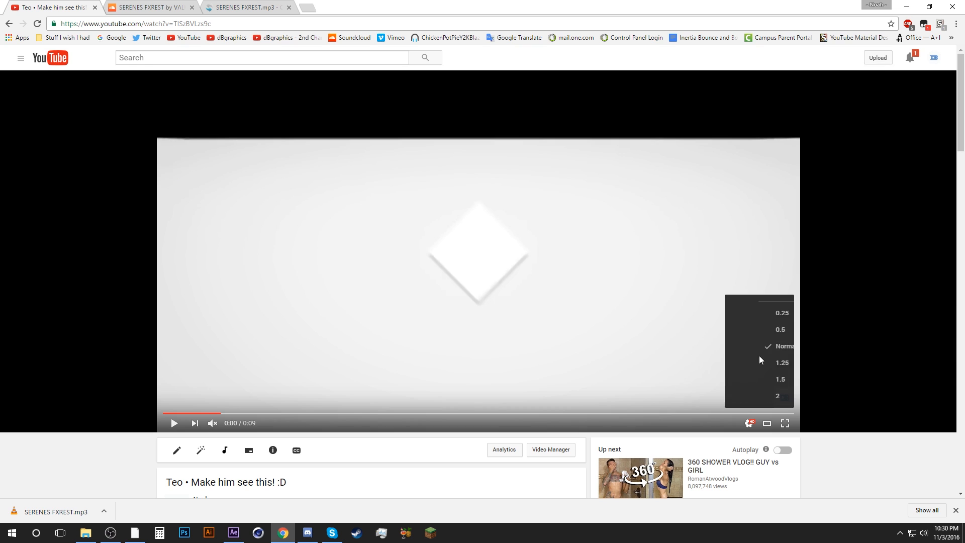
pyautogui.click(766, 329)
pyautogui.click(172, 426)
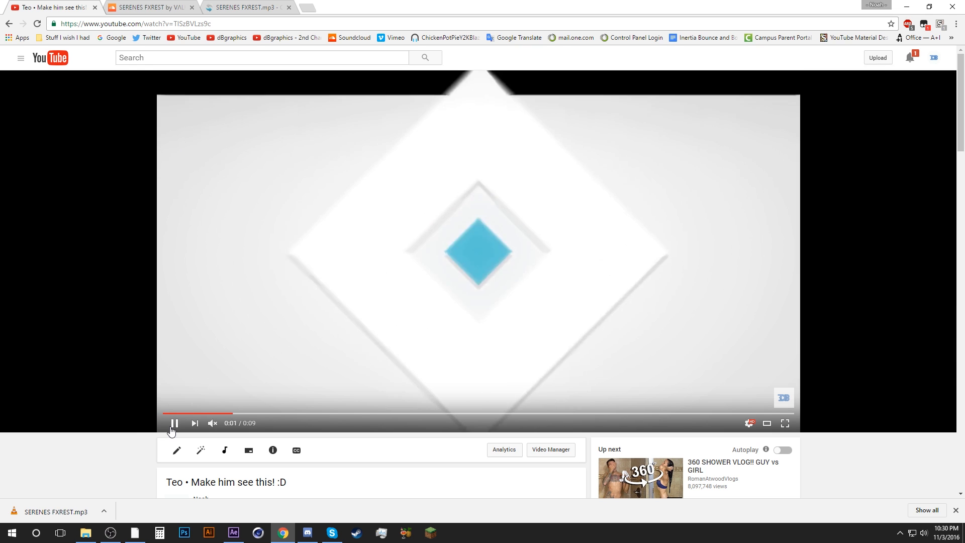
pyautogui.click(172, 429)
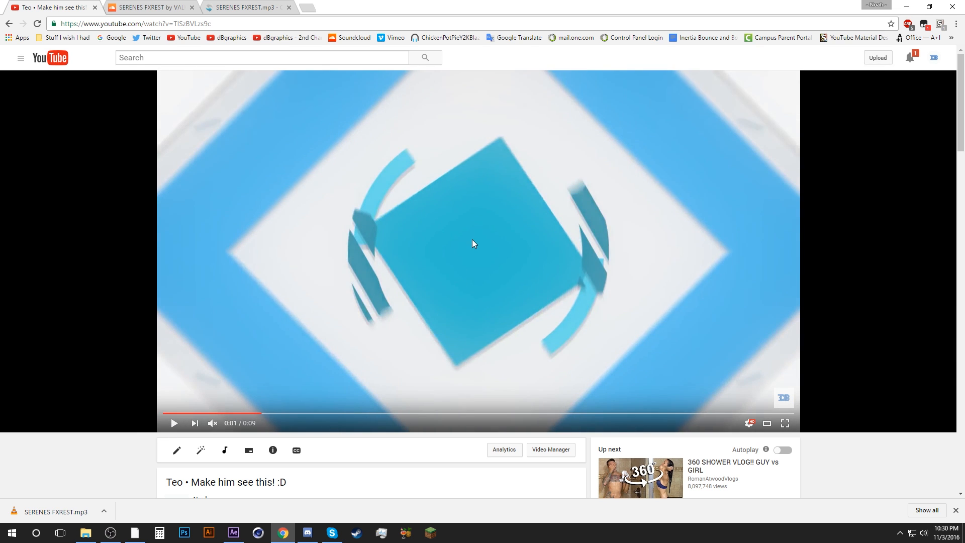
# Step: Switch back to After Effects and add a 45° Rotation keyframe to Shape Layer 5 at 0:00:00:55
pyautogui.click(283, 532)
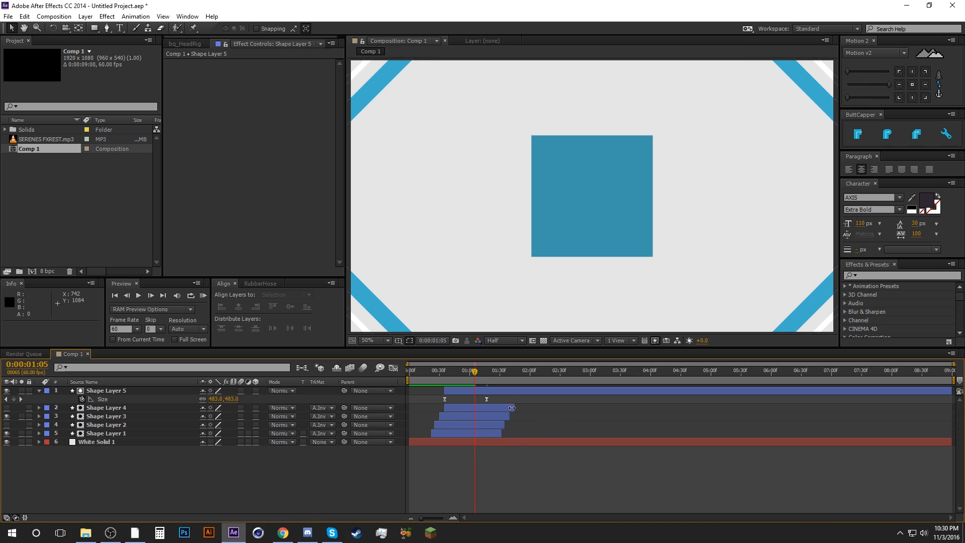
pyautogui.click(485, 391)
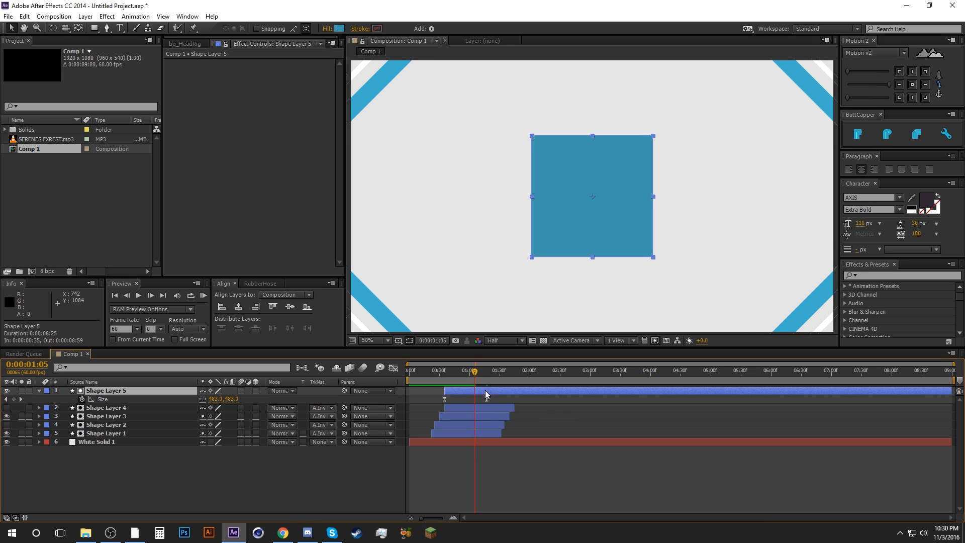
pyautogui.hotkey('shift', 'r')
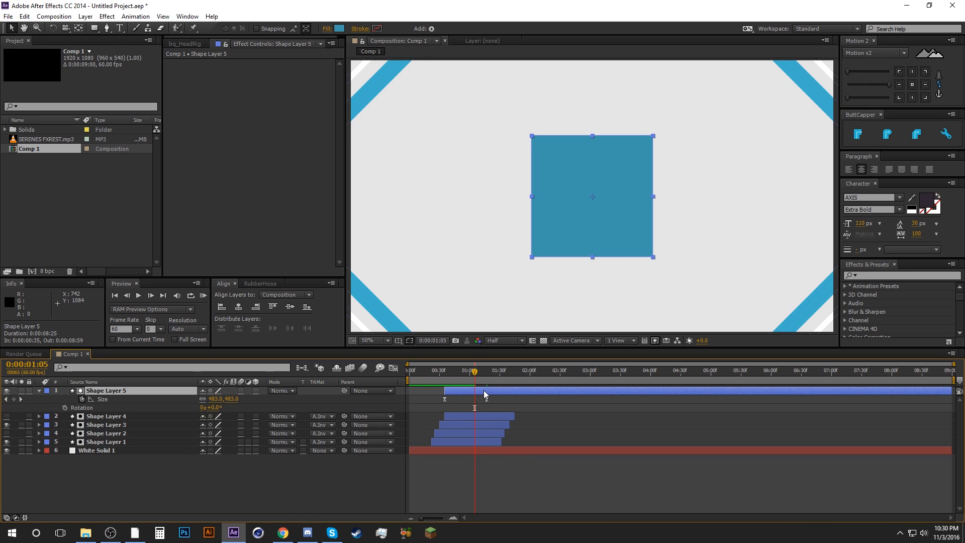
pyautogui.click(416, 397)
pyautogui.moveTo(464, 372)
pyautogui.mouseDown()
pyautogui.moveTo(453, 375)
pyautogui.moveTo(464, 377)
pyautogui.mouseUp()
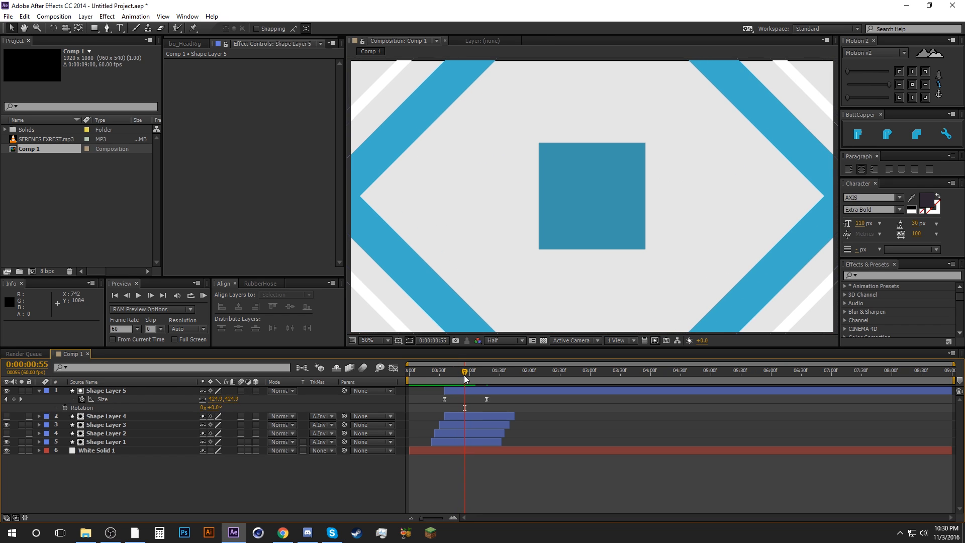
pyautogui.click(66, 408)
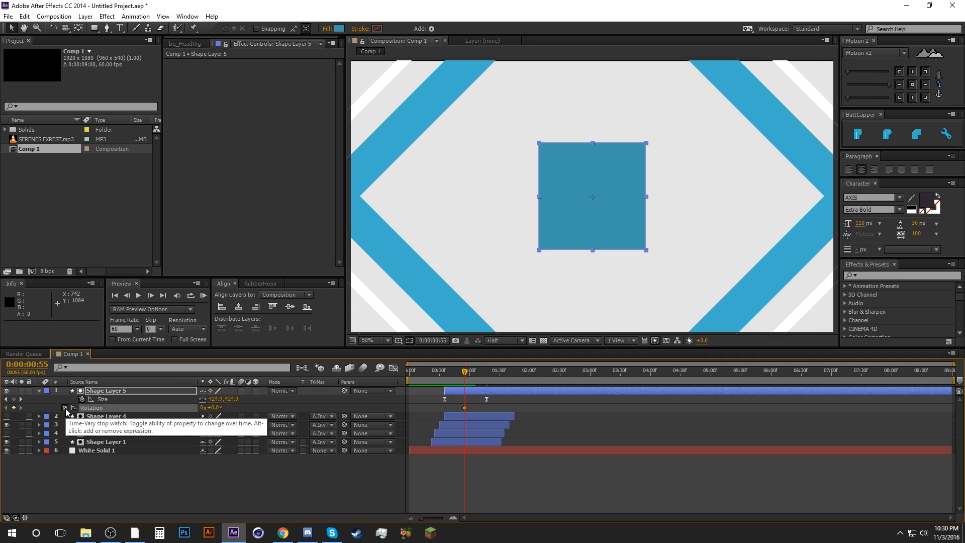
pyautogui.click(219, 408)
pyautogui.write('45')
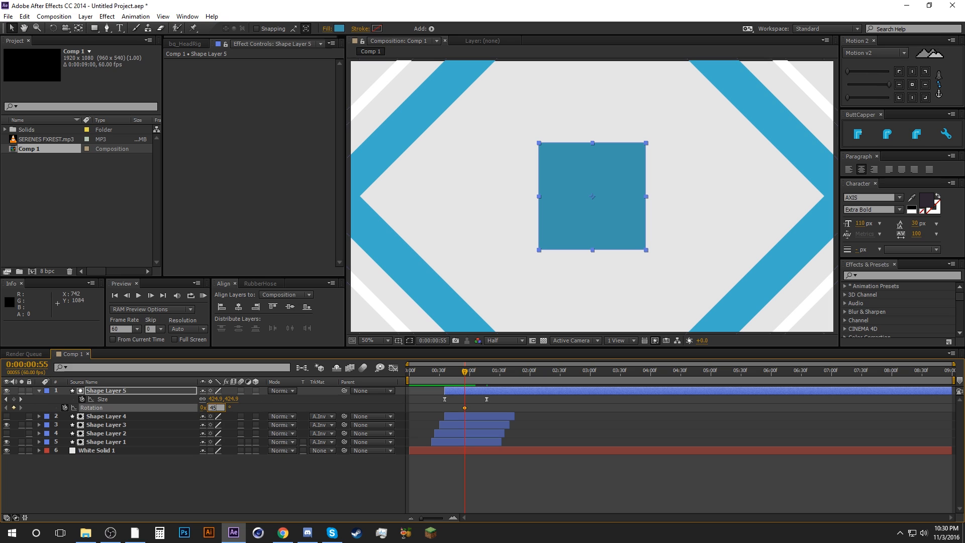
pyautogui.press('Return')
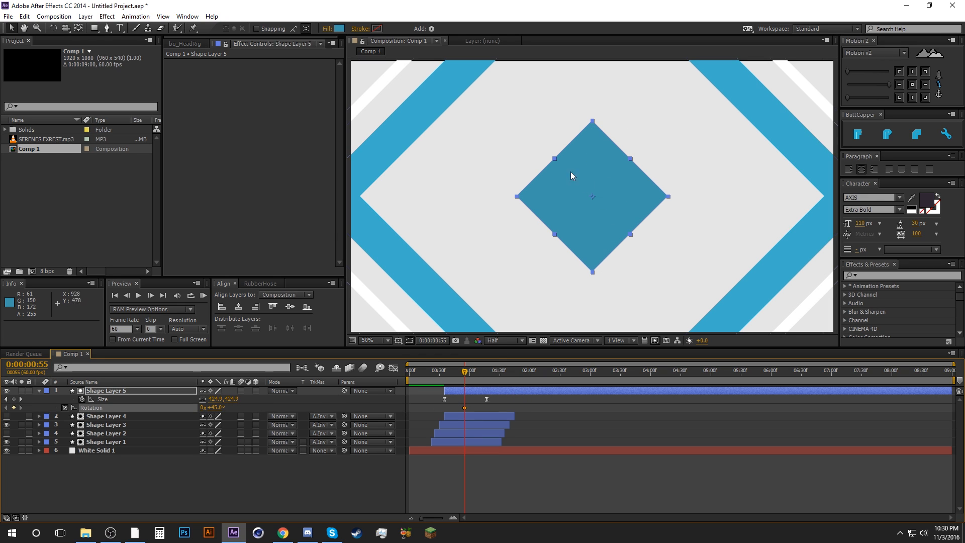
# Step: Add a 180° Rotation keyframe to Shape Layer 5 at 0:00:01:35
pyautogui.moveTo(463, 382); pyautogui.dragTo(499, 382)
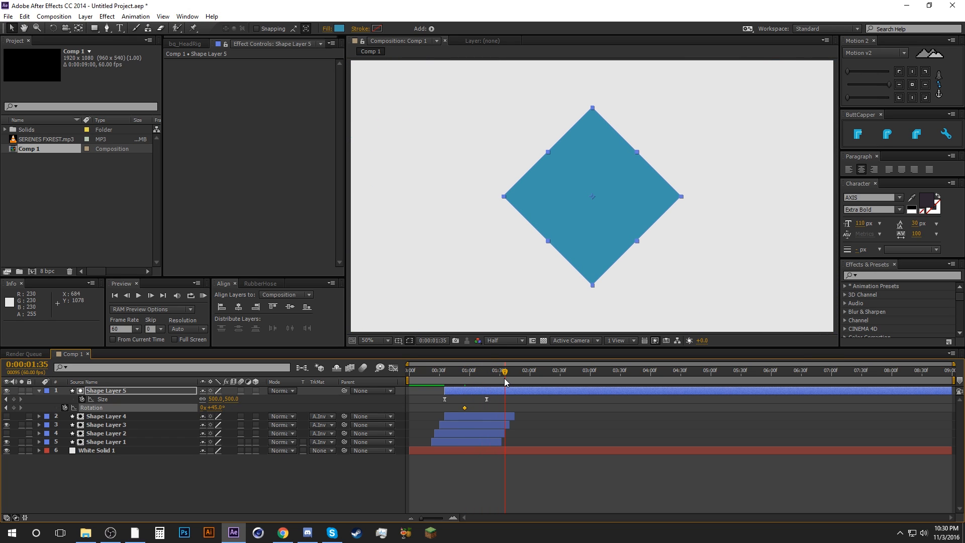
pyautogui.click(220, 407)
pyautogui.write('180')
pyautogui.press('Return')
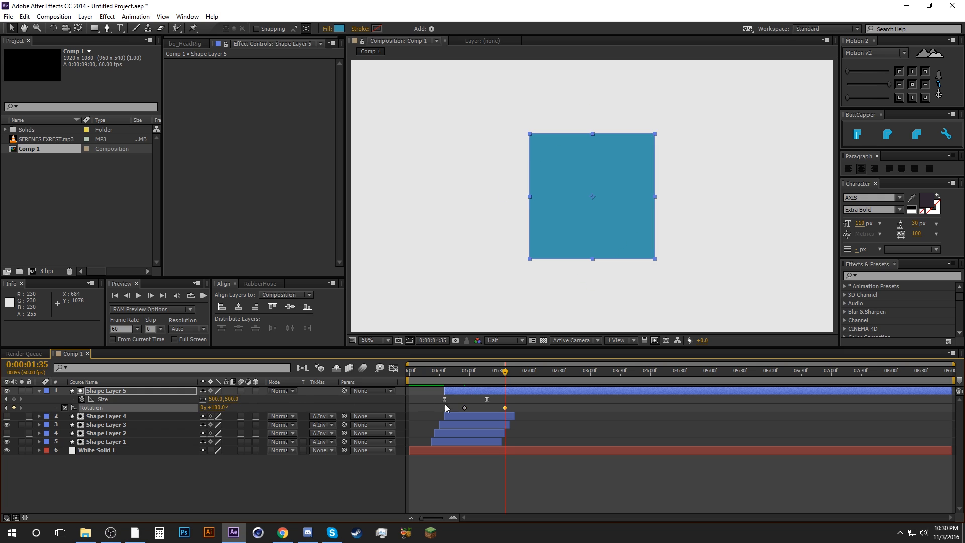
# Step: Ease both Rotation keyframes of Shape Layer 5 and check the resulting speed curve
pyautogui.moveTo(521, 409); pyautogui.dragTo(445, 416)
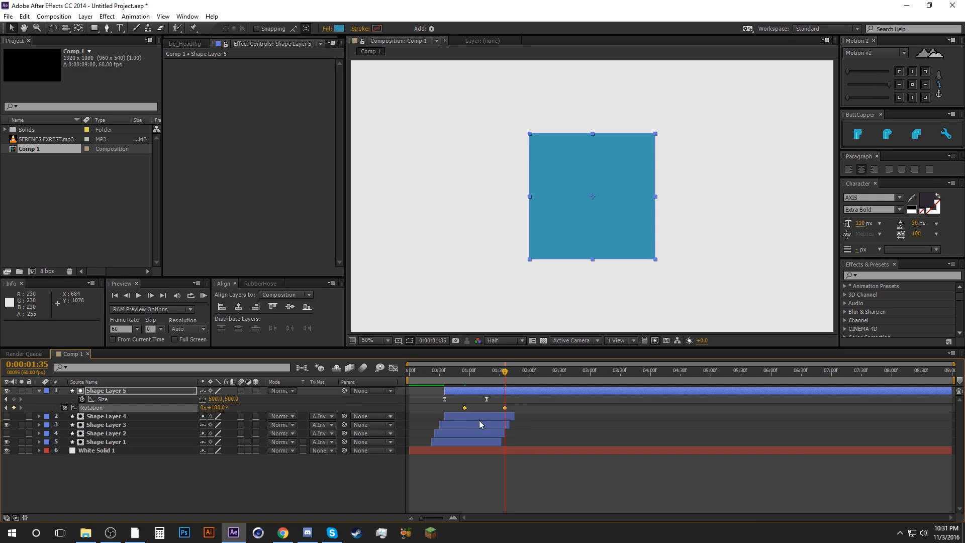
pyautogui.click(504, 408)
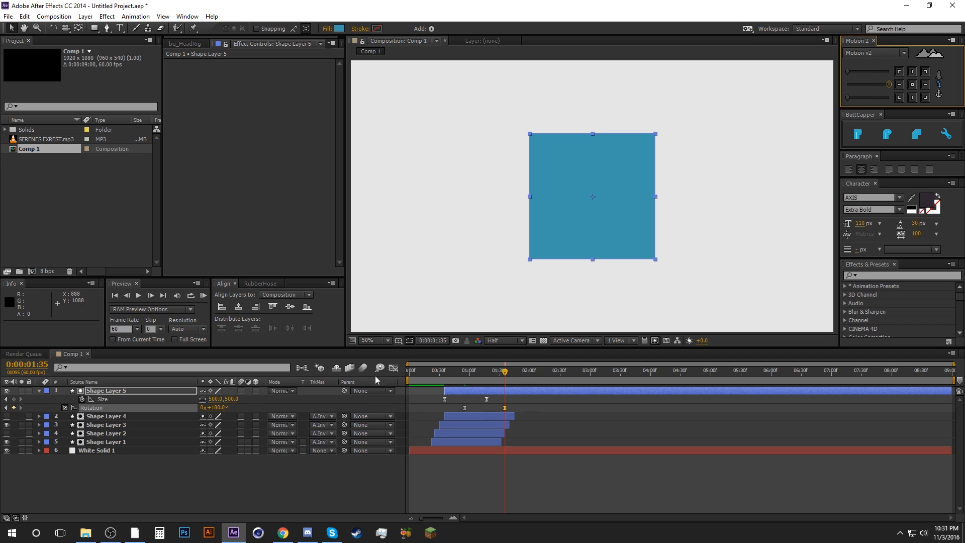
pyautogui.click(393, 368)
pyautogui.click(393, 367)
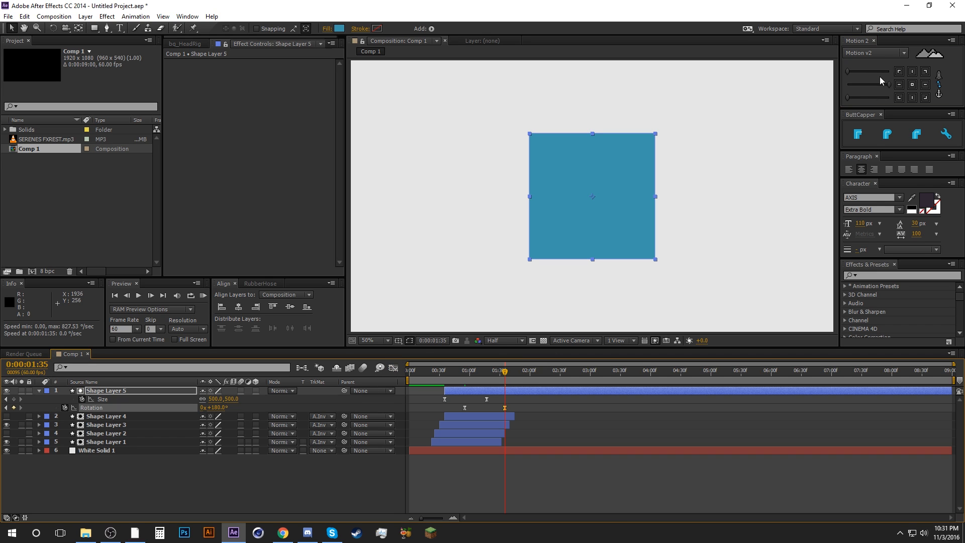
pyautogui.click(535, 421)
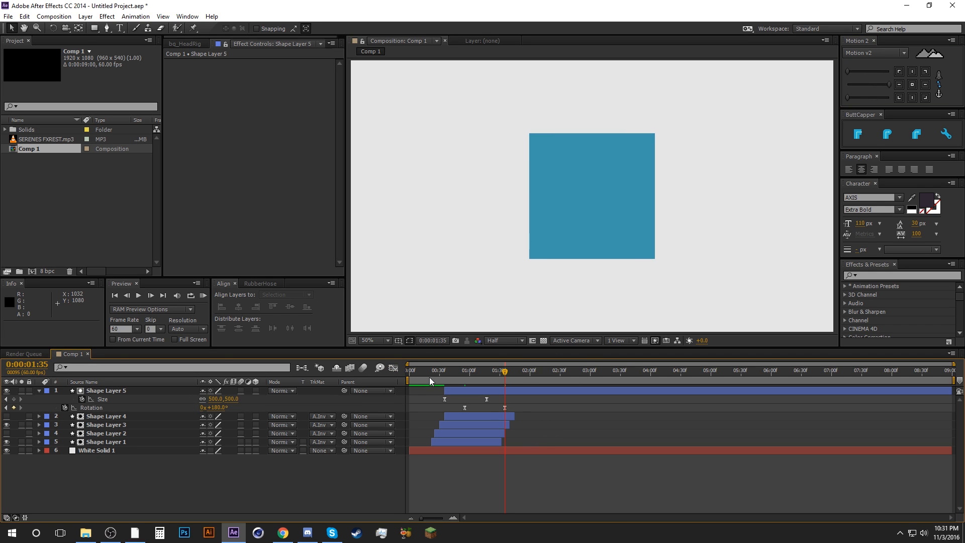
# Step: Move Shape Layer 5's first Rotation keyframe to 0:00:00:45 and reshape its speed curve to a gentler peak
pyautogui.moveTo(432, 375); pyautogui.dragTo(465, 375)
pyautogui.keyDown('shift'); pyautogui.click(127, 296); pyautogui.keyUp('shift')
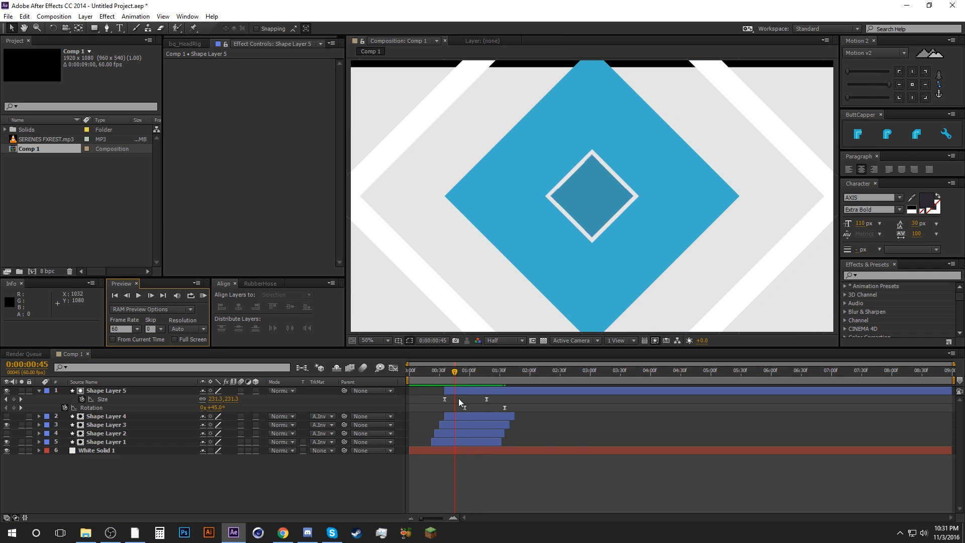
pyautogui.click(465, 408)
pyautogui.click(394, 368)
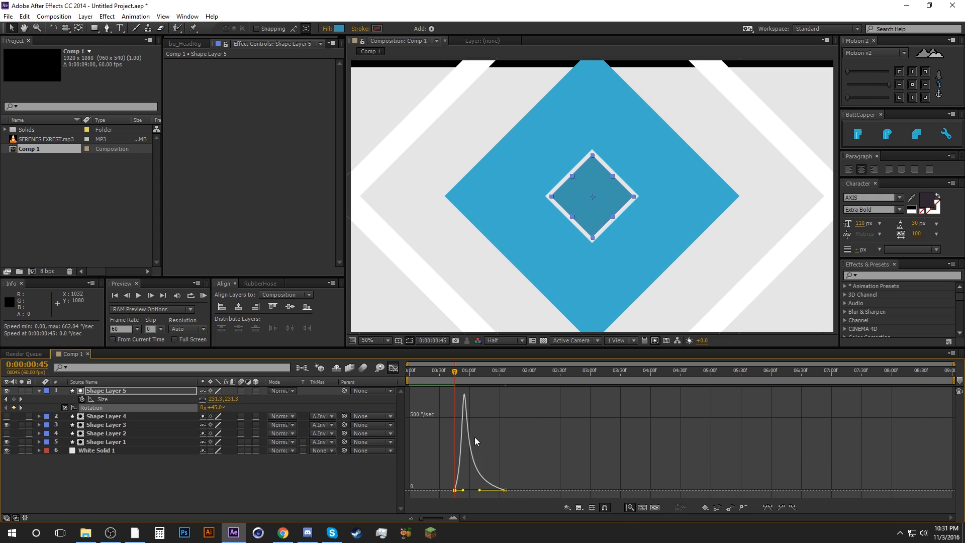
pyautogui.moveTo(480, 495); pyautogui.dragTo(470, 493)
pyautogui.click(394, 367)
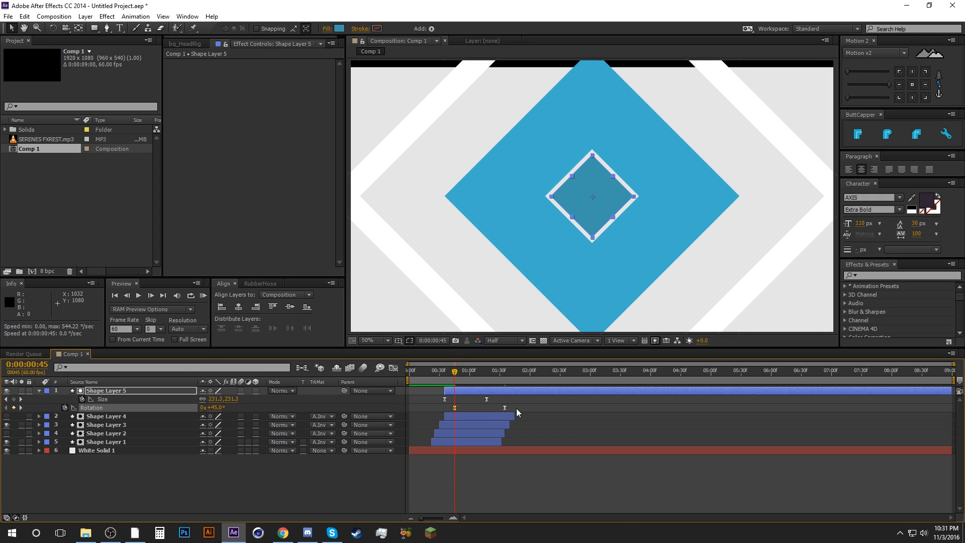
# Step: Scrub through the square's rotation and examine the Rotation speed curve of Shape Layer 5
pyautogui.click(517, 409)
pyautogui.moveTo(440, 375); pyautogui.dragTo(504, 374)
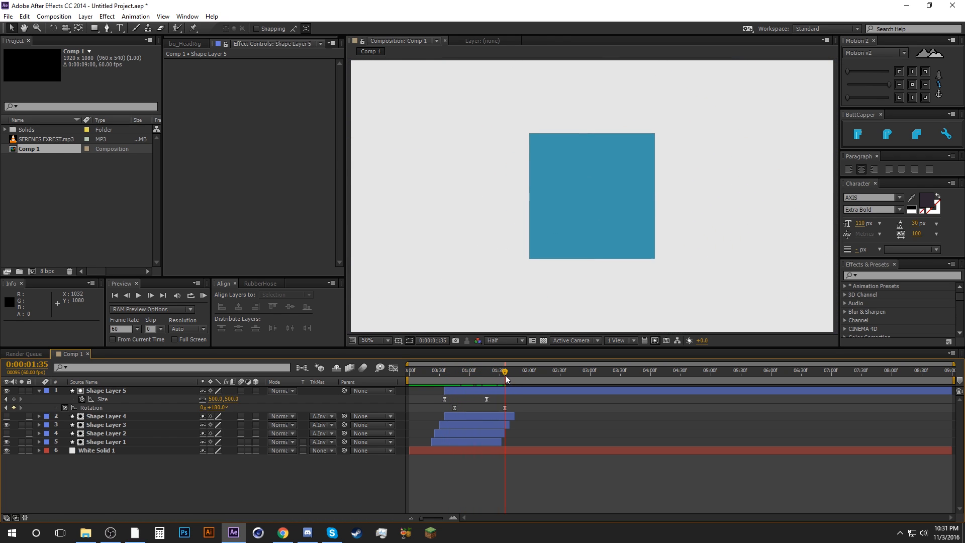
pyautogui.click(455, 407)
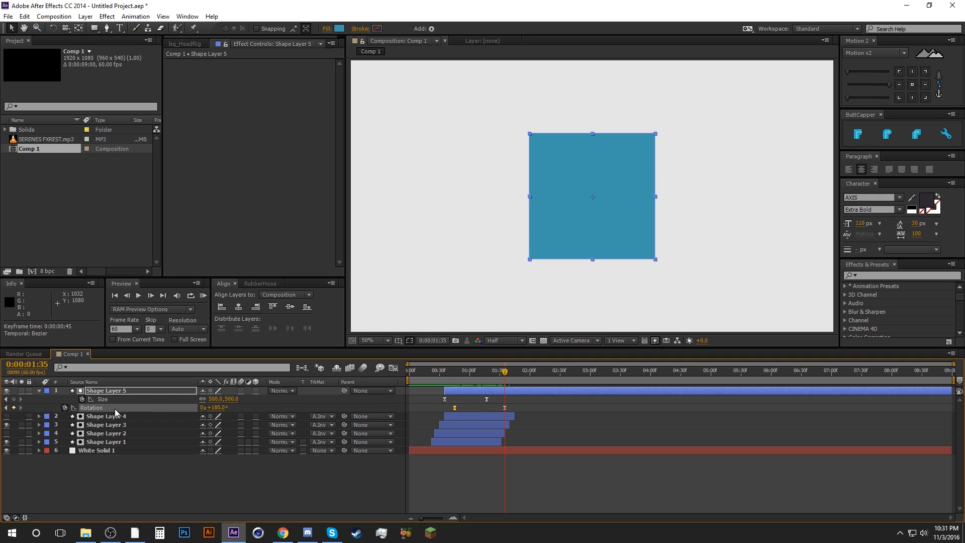
pyautogui.click(393, 367)
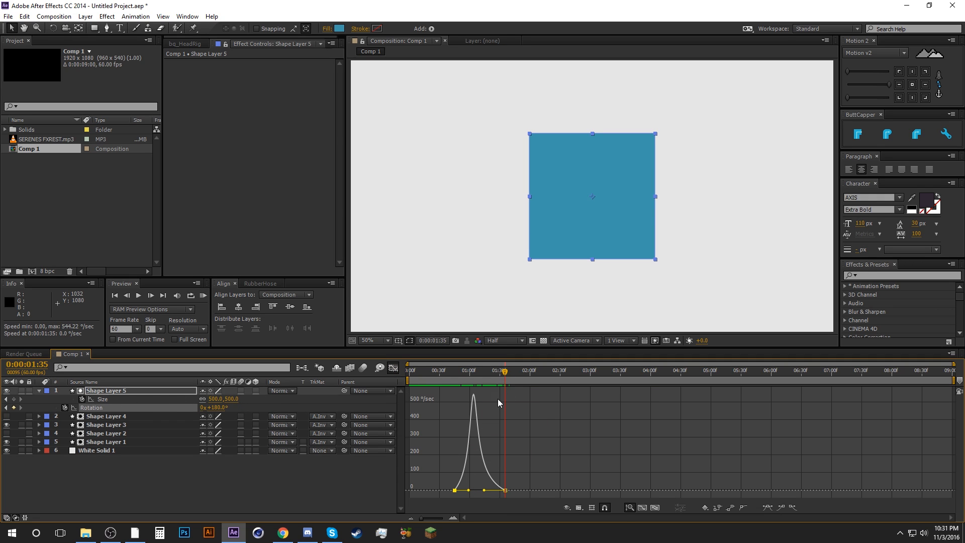
pyautogui.click(520, 451)
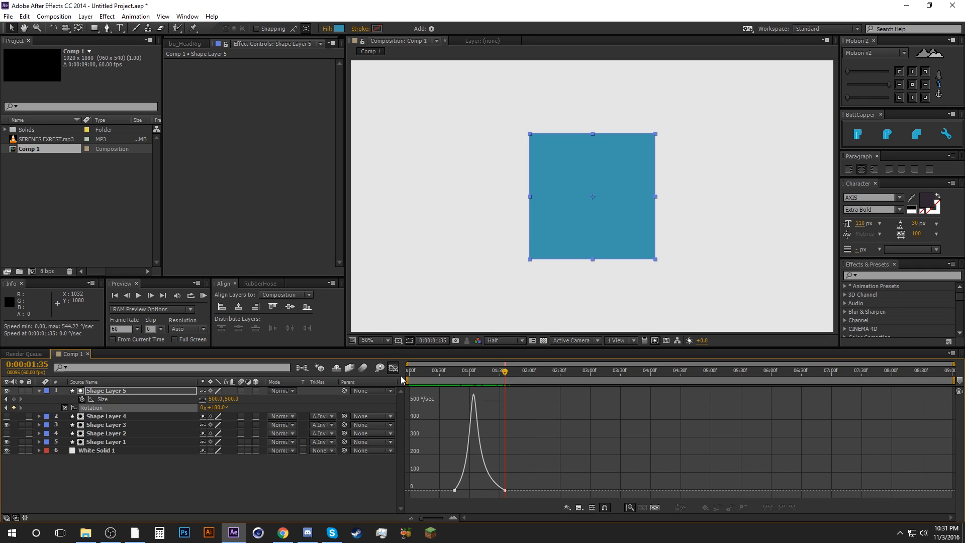
pyautogui.click(393, 368)
# Step: Extend the end of Shape Layer 4 to 0:00:01:46 and scrub through the animation
pyautogui.click(482, 416)
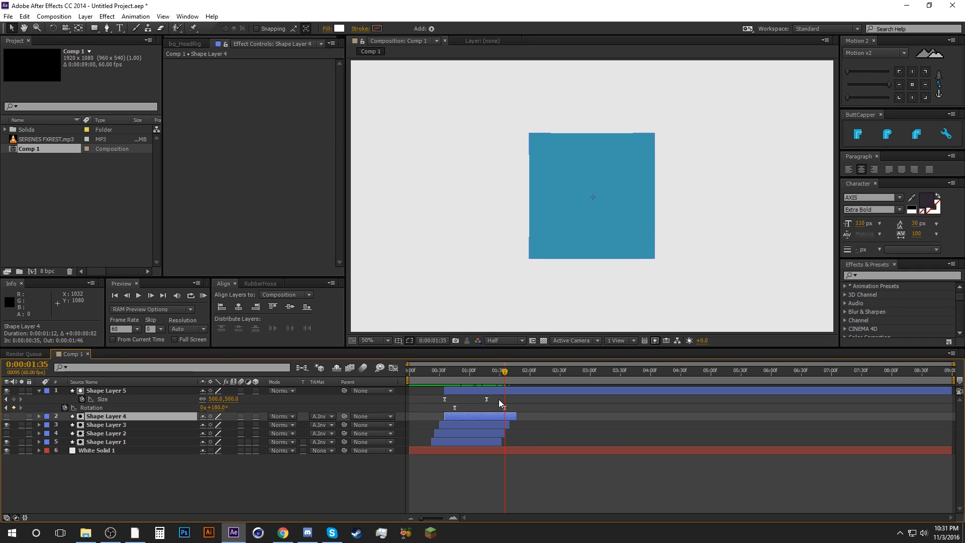
pyautogui.moveTo(449, 378); pyautogui.dragTo(503, 375)
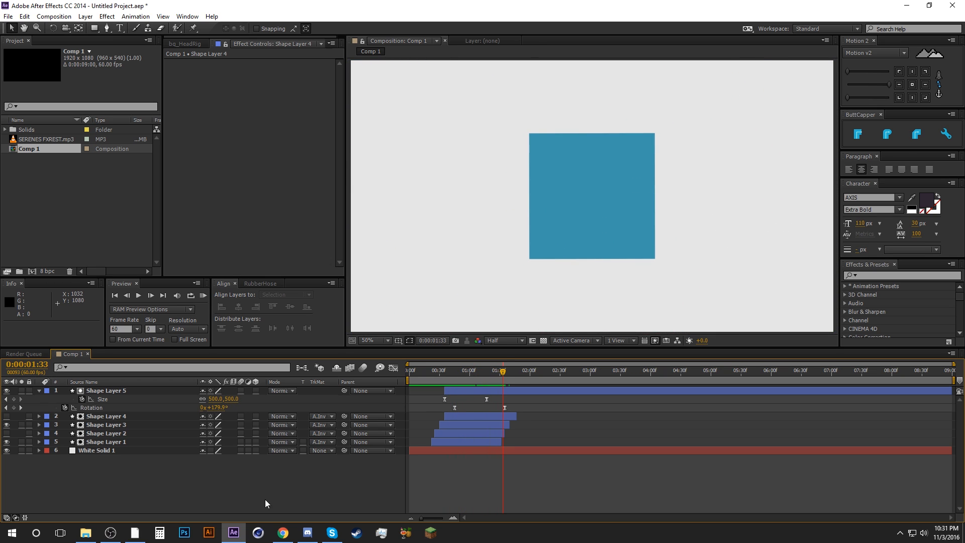
# Step: Switch to Chrome to examine the curved strokes around the reference video's center square, and return to After Effects
pyautogui.click(272, 533)
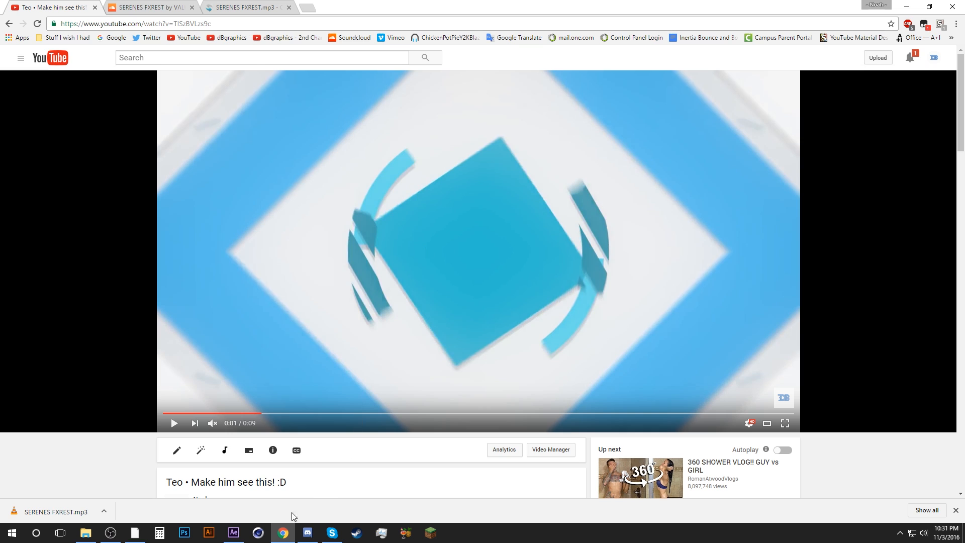
pyautogui.click(234, 532)
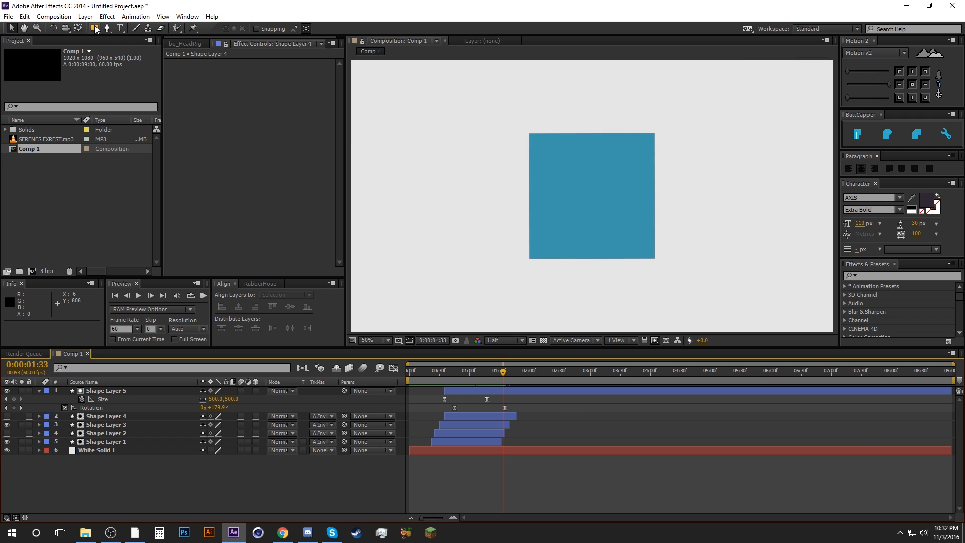
# Step: Choose the Ellipse Tool and set the shape fill to None
pyautogui.moveTo(95, 28); pyautogui.dragTo(120, 53)
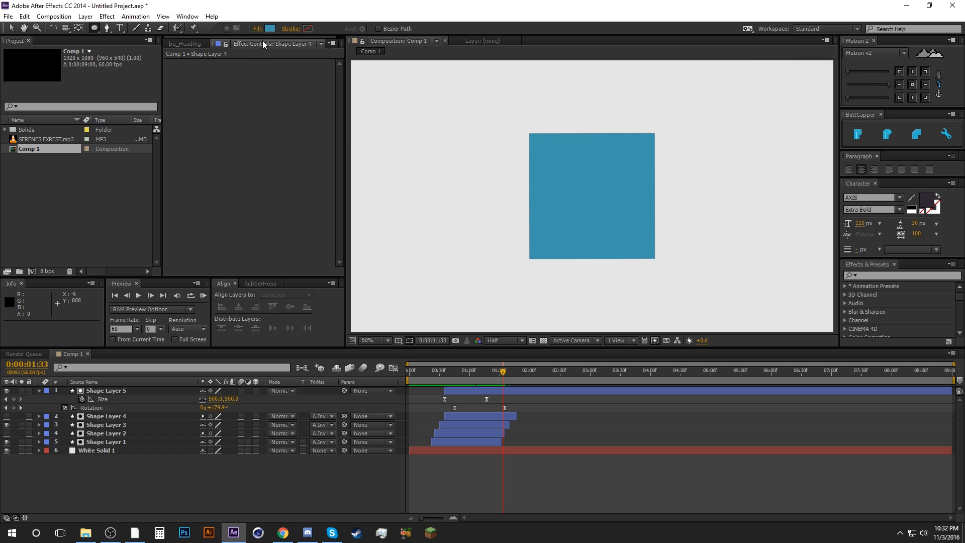
pyautogui.click(257, 29)
pyautogui.click(18, 29)
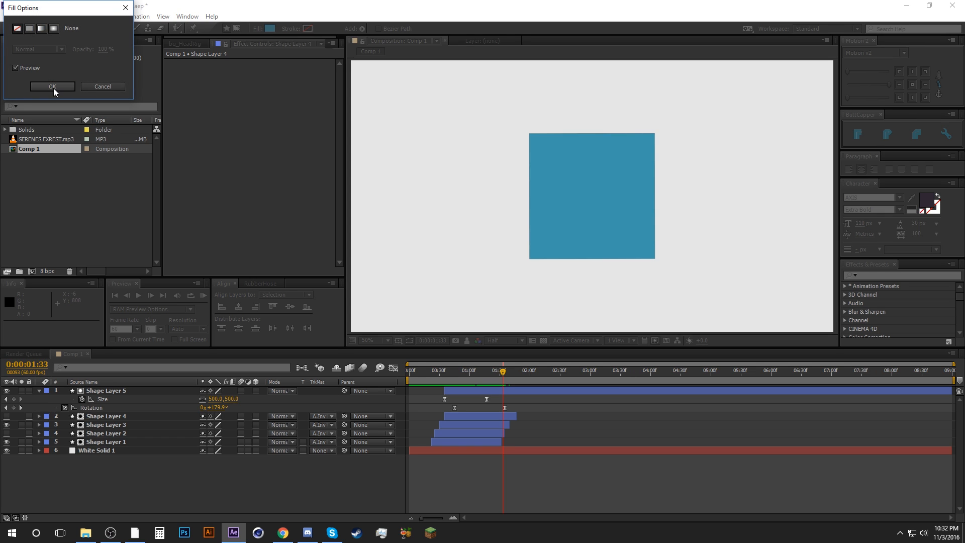
pyautogui.click(53, 87)
pyautogui.moveTo(99, 31); pyautogui.dragTo(99, 31)
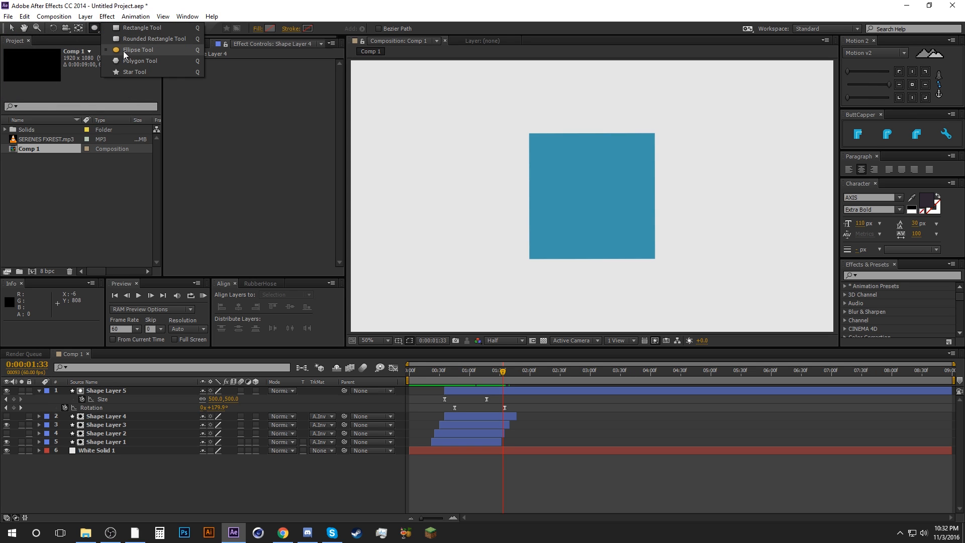
pyautogui.click(95, 28)
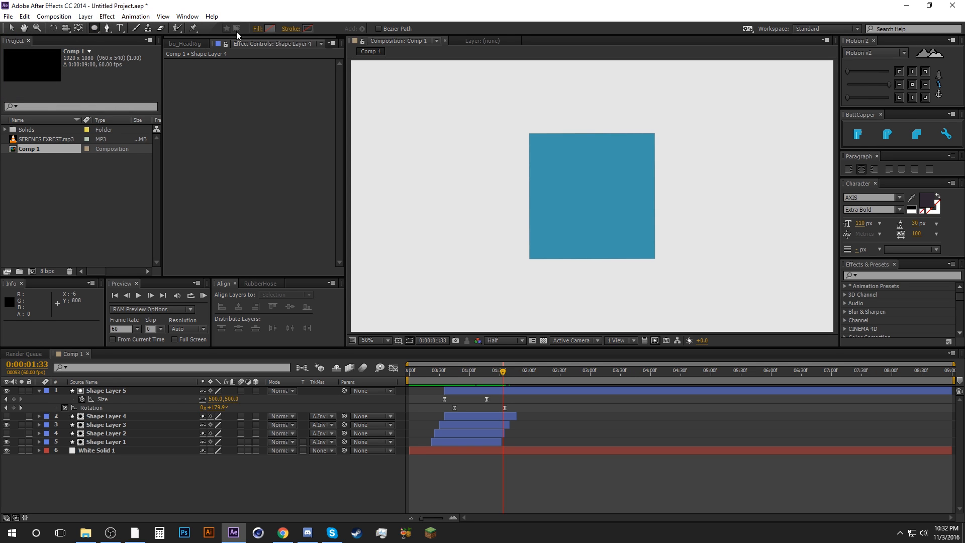
pyautogui.click(269, 28)
pyautogui.press('Escape')
pyautogui.click(258, 29)
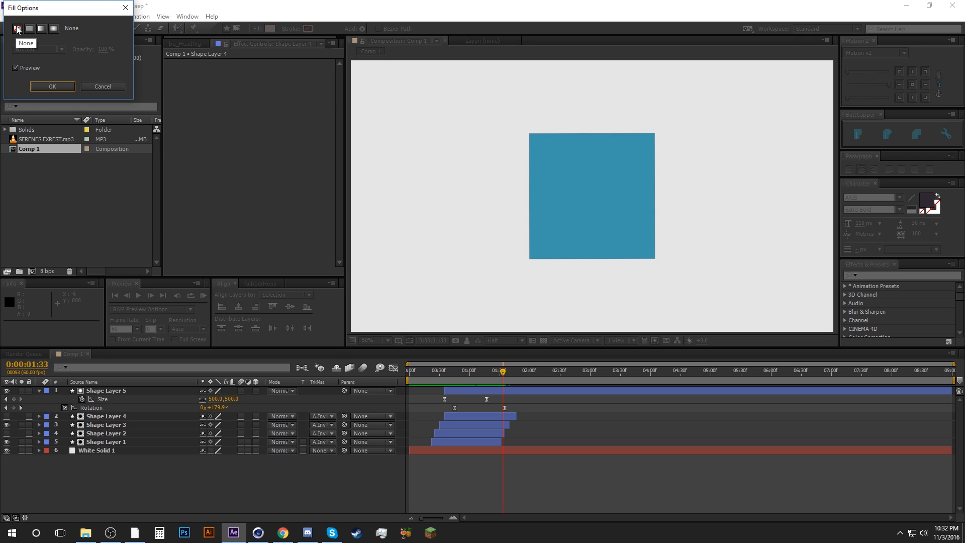
pyautogui.click(65, 85)
# Step: Set the shape stroke to blue 3A7DBB with a width of 30 px
pyautogui.click(308, 29)
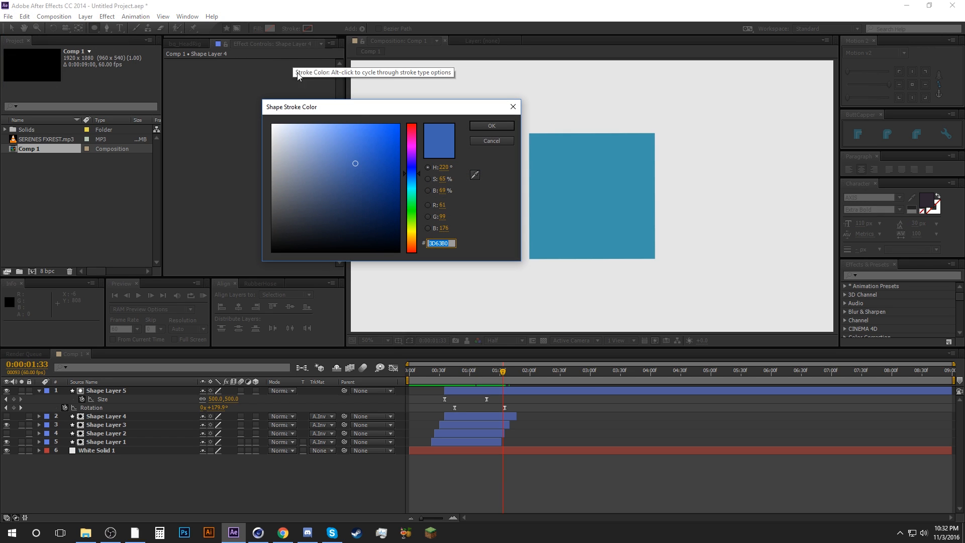
pyautogui.click(360, 158)
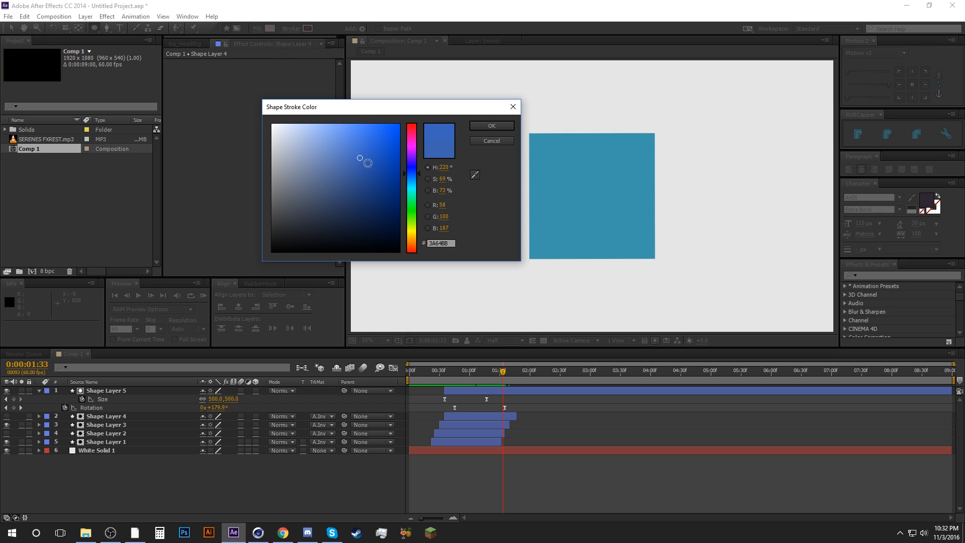
pyautogui.moveTo(411, 174); pyautogui.dragTo(411, 178)
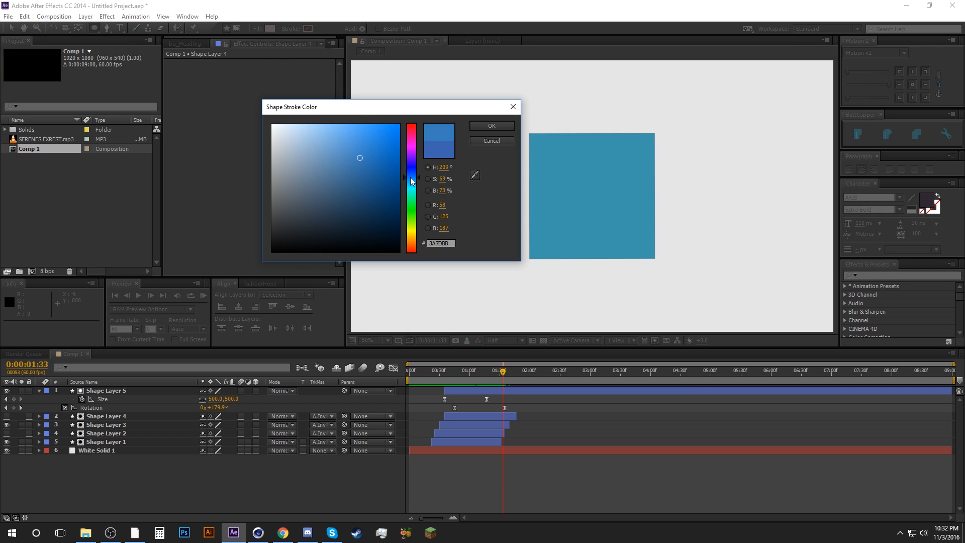
pyautogui.click(488, 126)
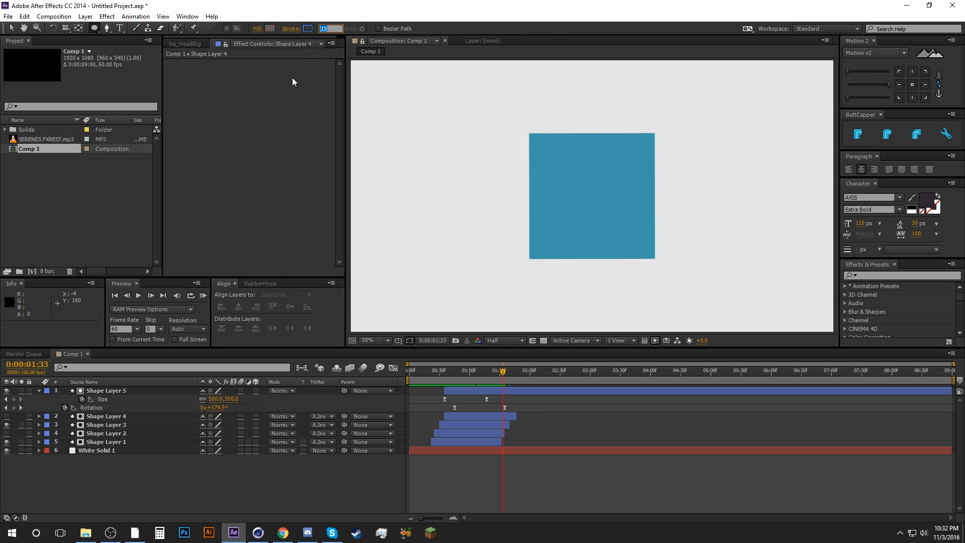
pyautogui.write('30')
pyautogui.press('Return')
# Step: Create an ellipse on a new shape layer and set its path size to 750 by 750
pyautogui.doubleClick(96, 28)
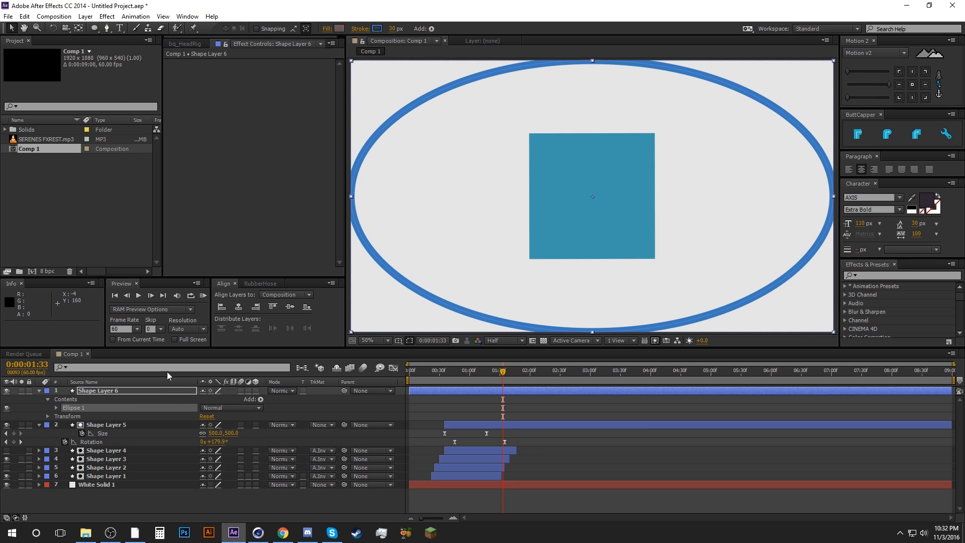
pyautogui.click(55, 407)
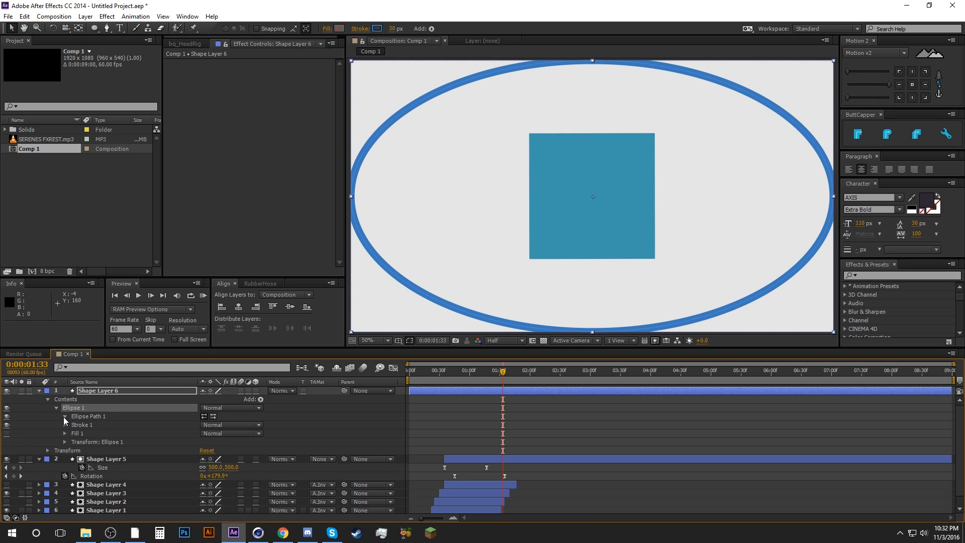
pyautogui.click(64, 417)
pyautogui.click(217, 425)
pyautogui.write('0')
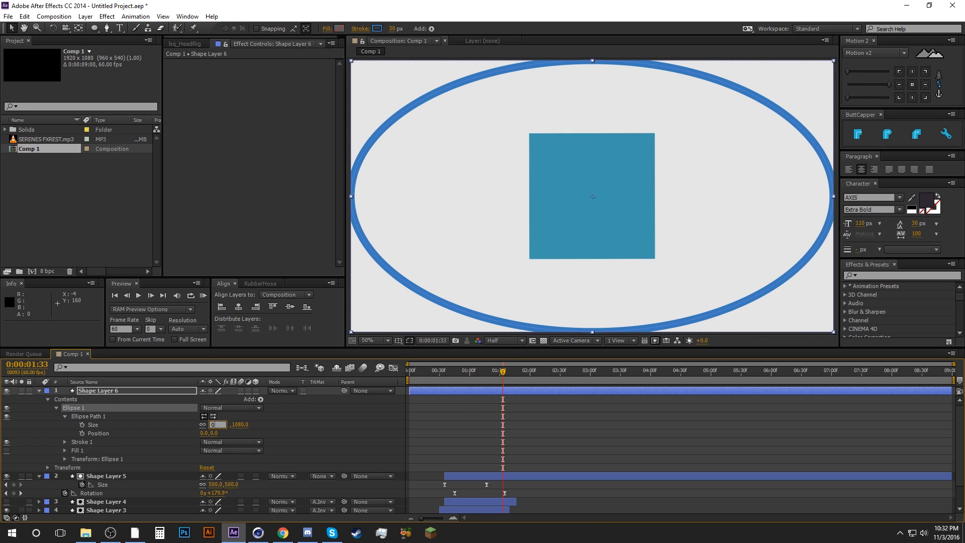
pyautogui.press('Tab')
pyautogui.write('750')
pyautogui.press('Return')
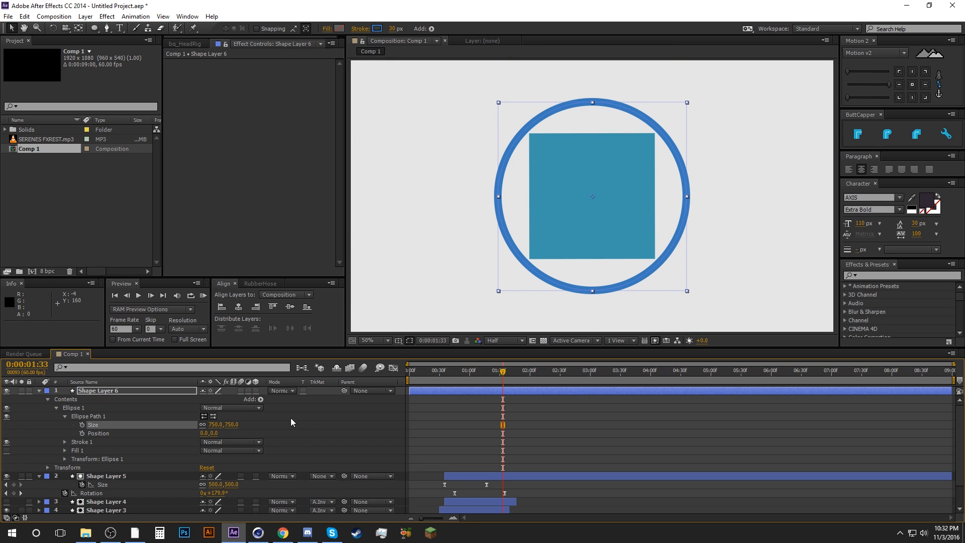
# Step: Add Trim Paths to the circle on Shape Layer 6 and reveal its Start, End and Offset properties
pyautogui.click(260, 399)
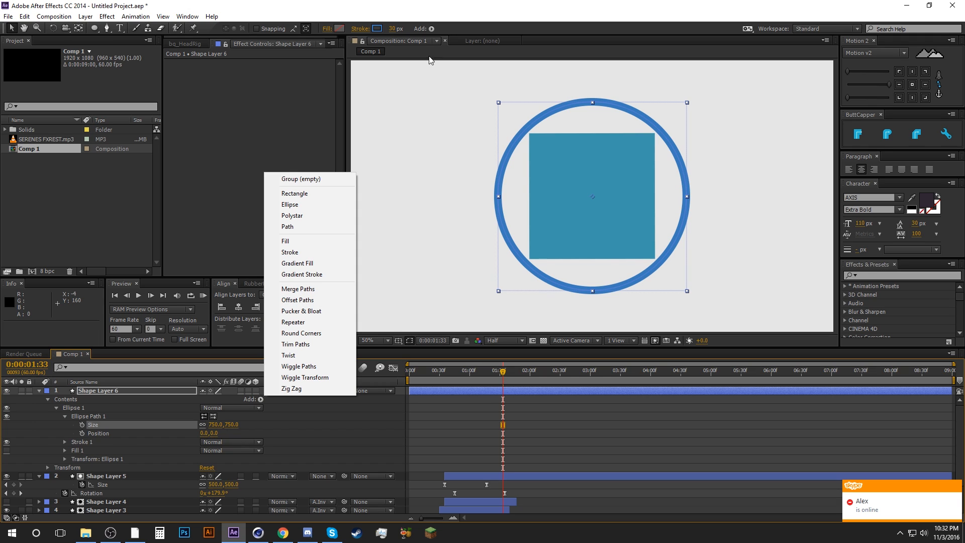
pyautogui.click(299, 345)
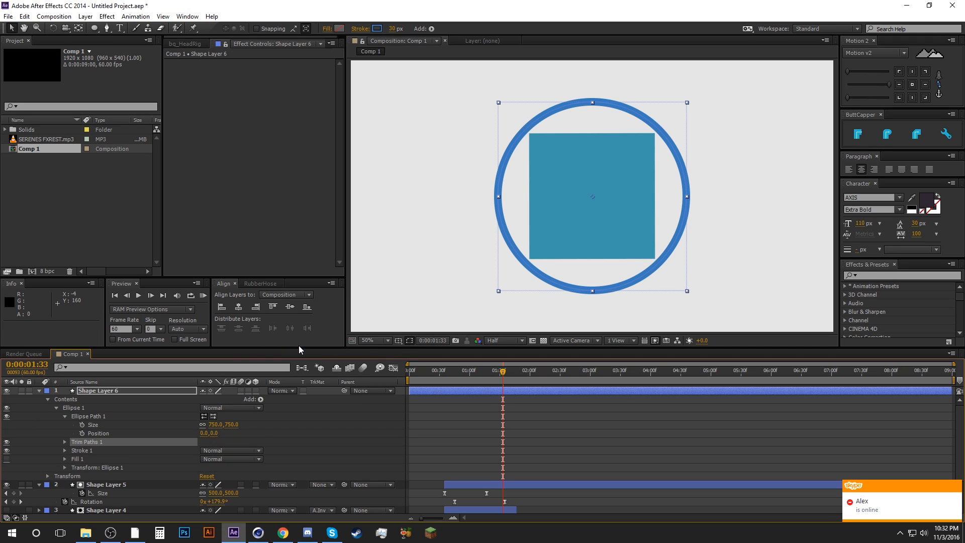
pyautogui.click(66, 442)
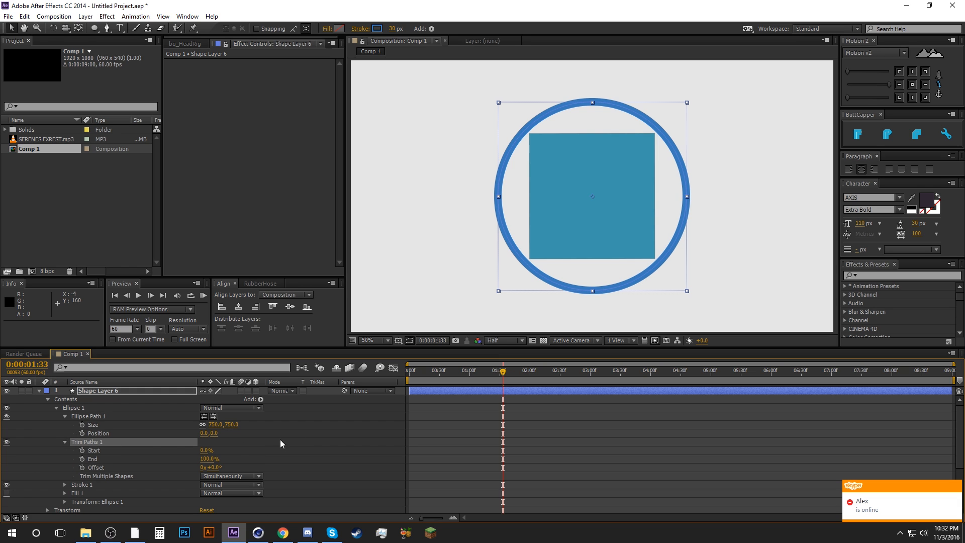
# Step: Set the circle's Trim Paths End to 0% and add an End keyframe at 0:00:00:45
pyautogui.scroll(-2, 490, 405)
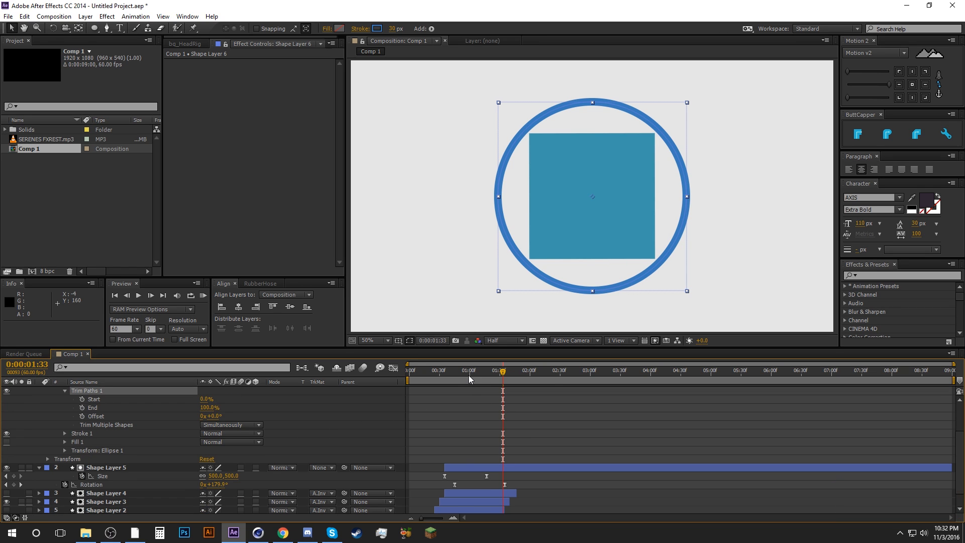
pyautogui.click(455, 371)
pyautogui.click(454, 485)
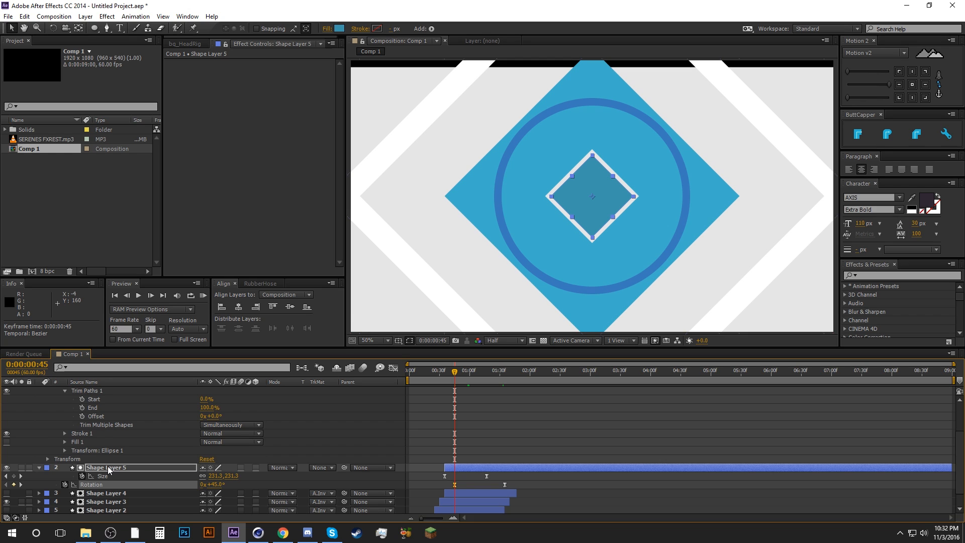
pyautogui.scroll(2, 160, 442)
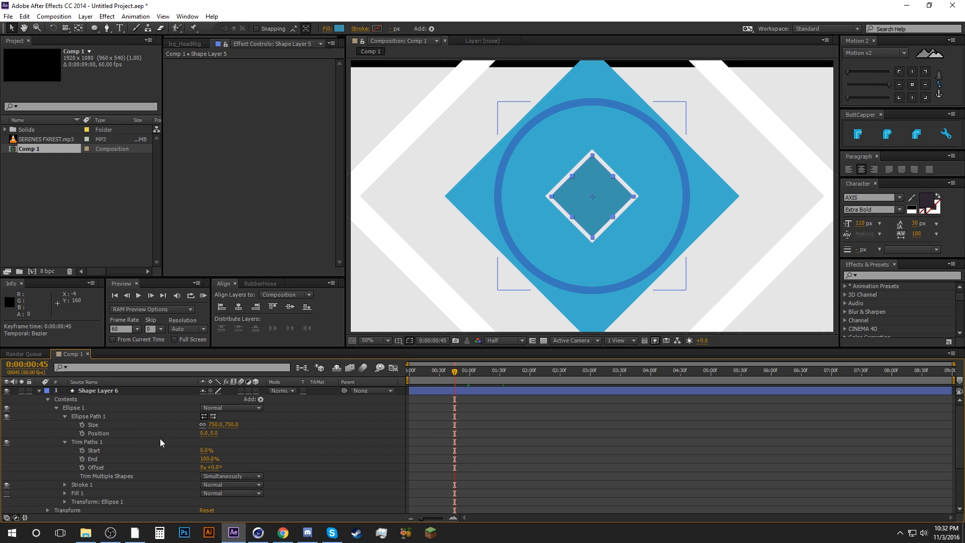
pyautogui.moveTo(207, 459); pyautogui.dragTo(151, 463)
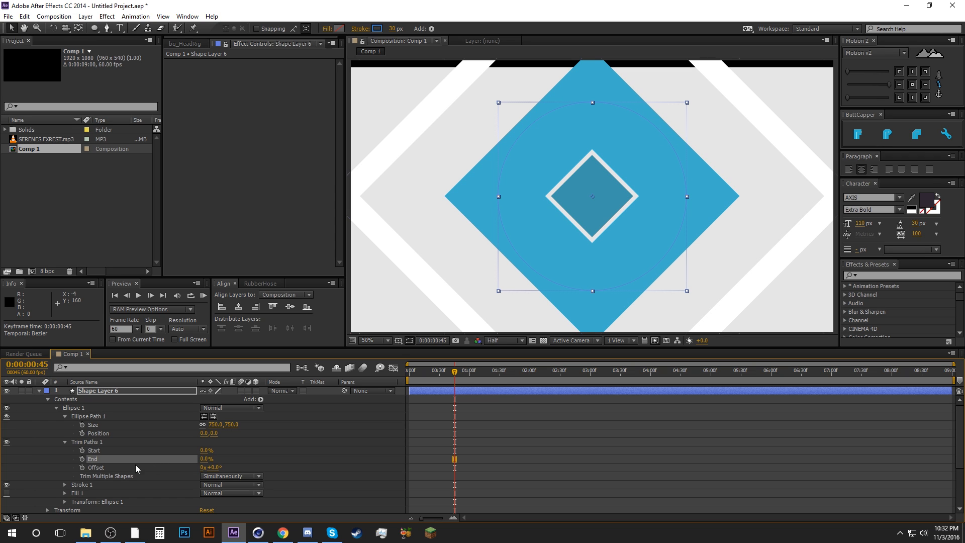
pyautogui.click(60, 456)
pyautogui.click(82, 458)
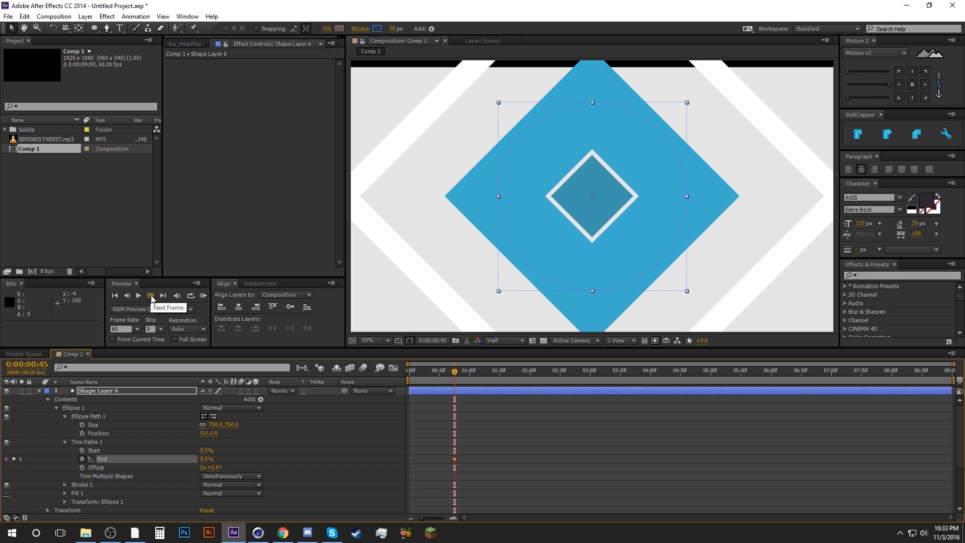
# Step: Add a keyframe for the Trim Paths Start at 0%, ten frames further on at 0:00:00:55
pyautogui.keyDown('shift'); pyautogui.click(152, 296); pyautogui.keyUp('shift')
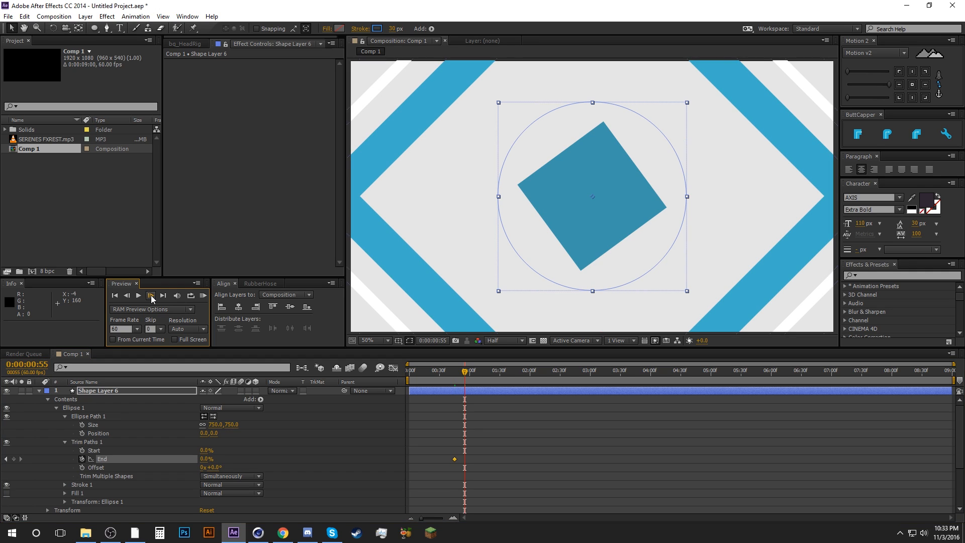
pyautogui.click(83, 448)
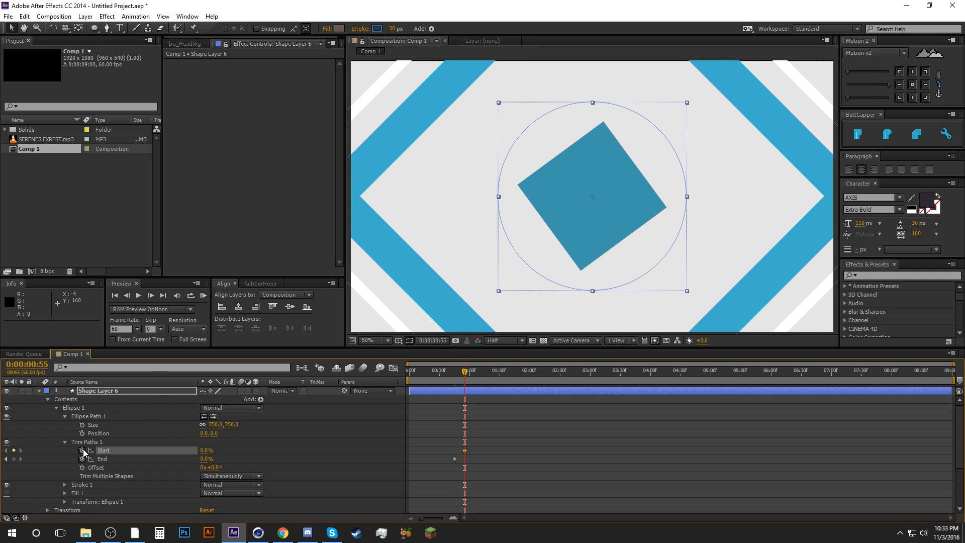
pyautogui.click(494, 448)
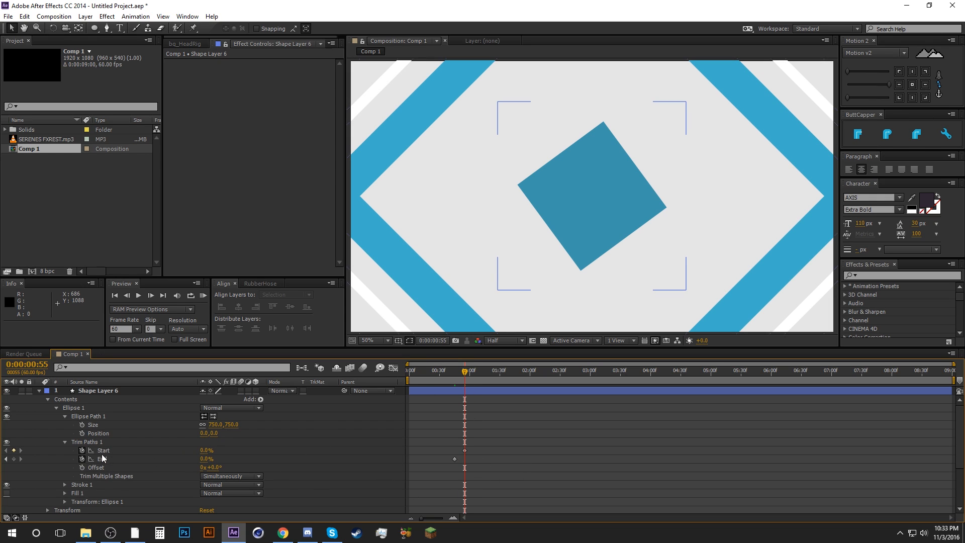
# Step: Keyframe both the Trim Paths Start and End at 50% at 0:00:01:30
pyautogui.scroll(-3, 505, 454)
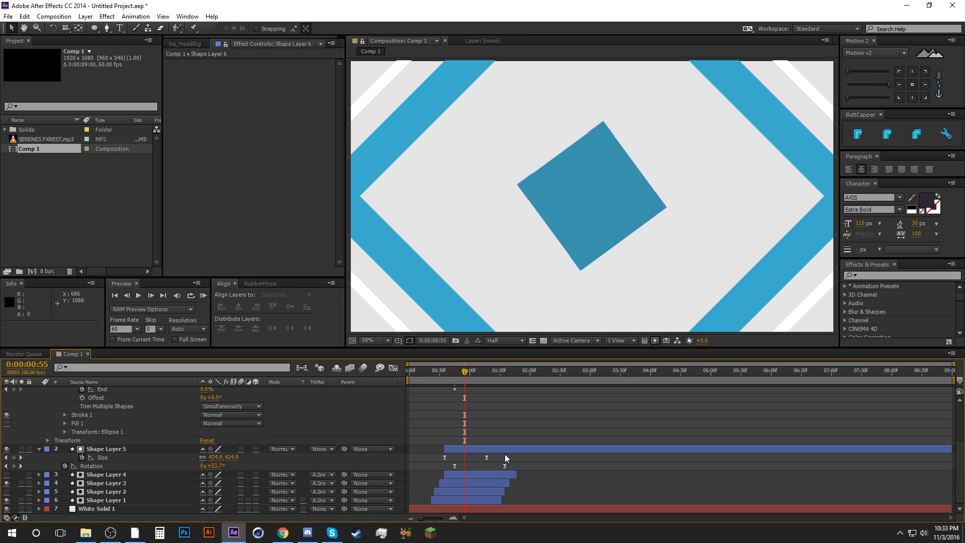
pyautogui.click(496, 373)
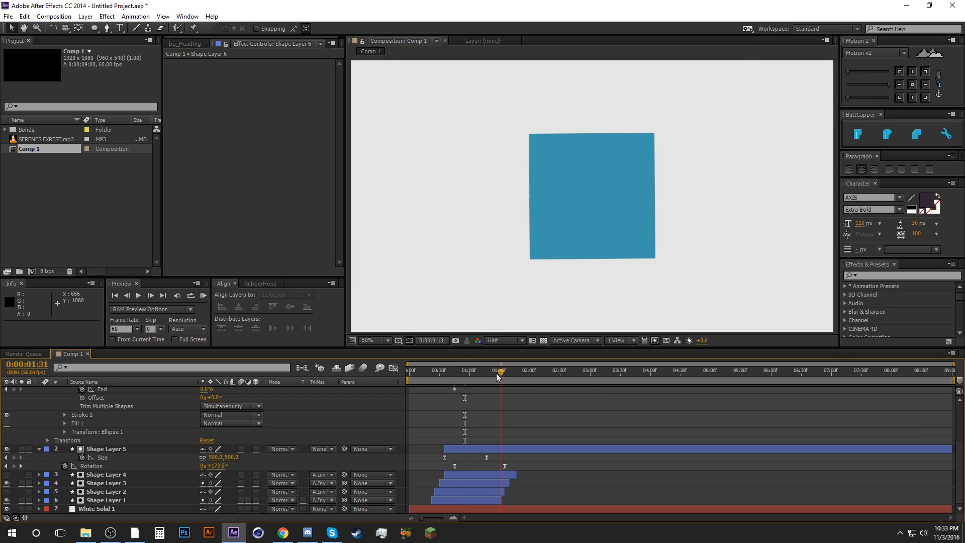
pyautogui.click(128, 296)
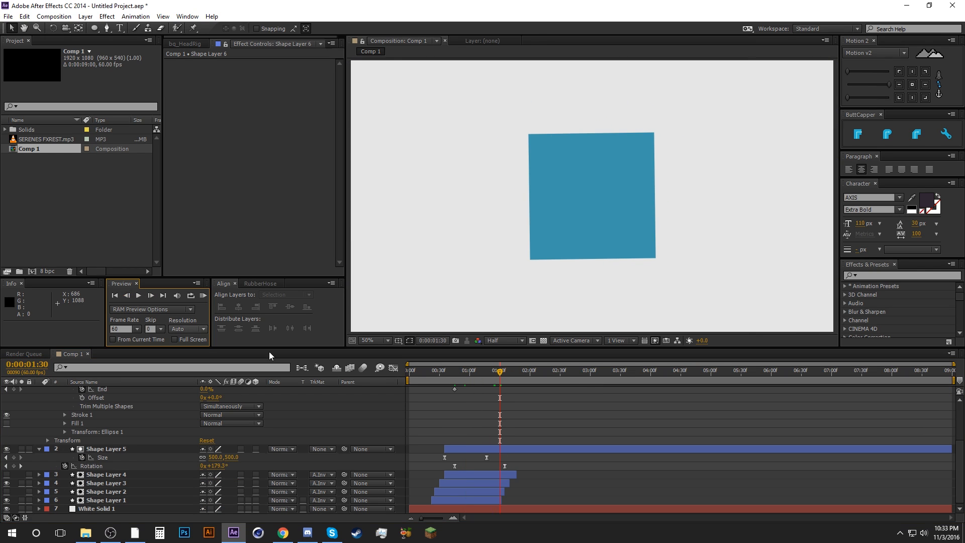
pyautogui.scroll(2, 534, 429)
pyautogui.scroll(1, 533, 430)
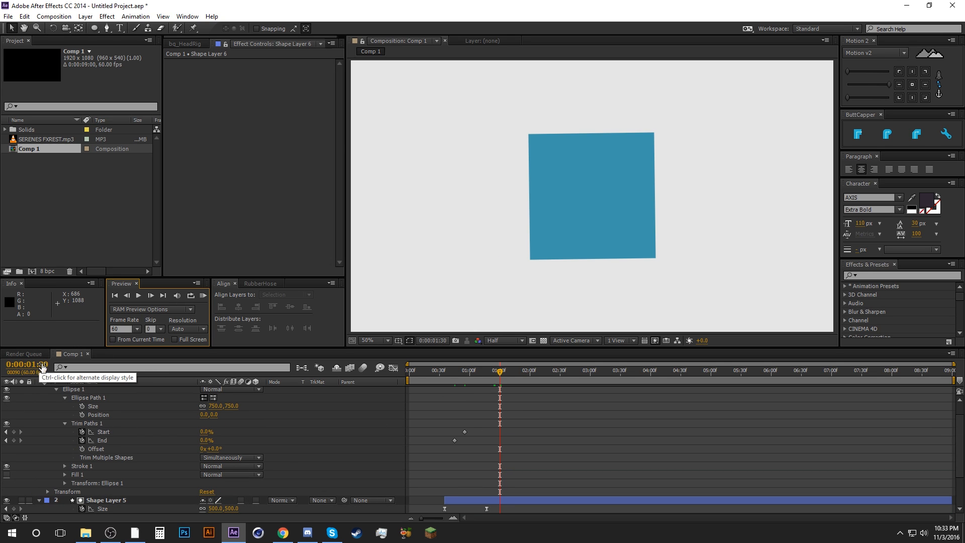
pyautogui.click(206, 431)
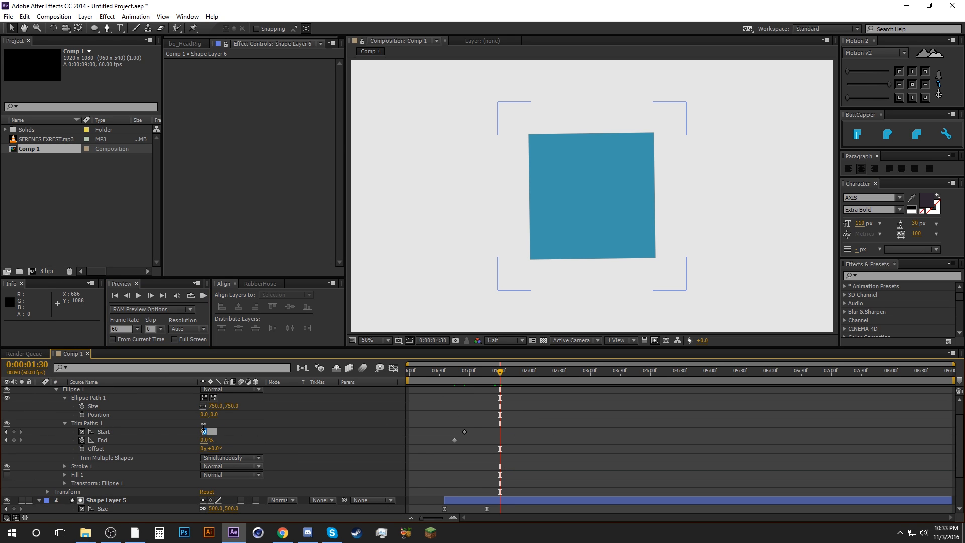
pyautogui.write('50')
pyautogui.press('Tab')
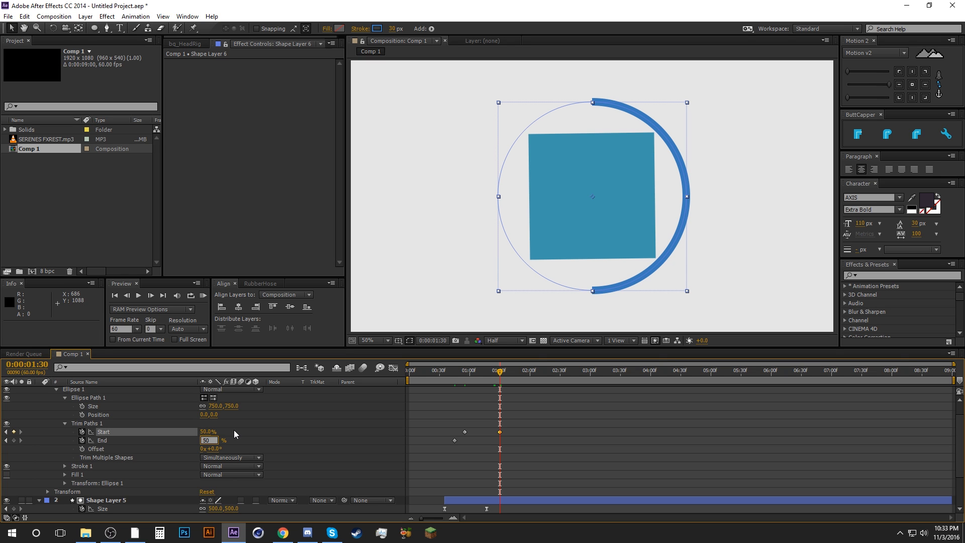
pyautogui.write('50')
pyautogui.press('Return')
pyautogui.click(513, 441)
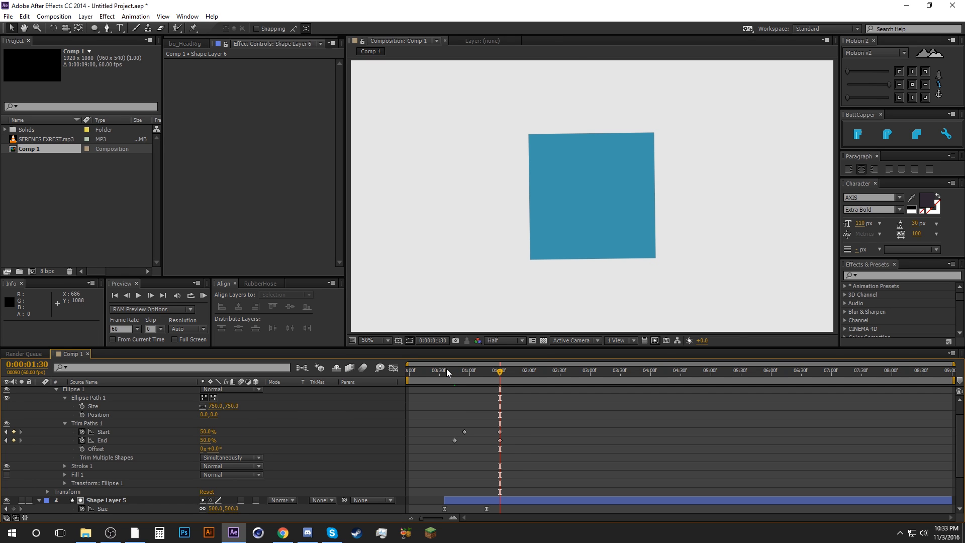
# Step: Preview the stroke animation and move the last End keyframe a few frames before the last Start keyframe
pyautogui.moveTo(446, 369); pyautogui.dragTo(476, 361)
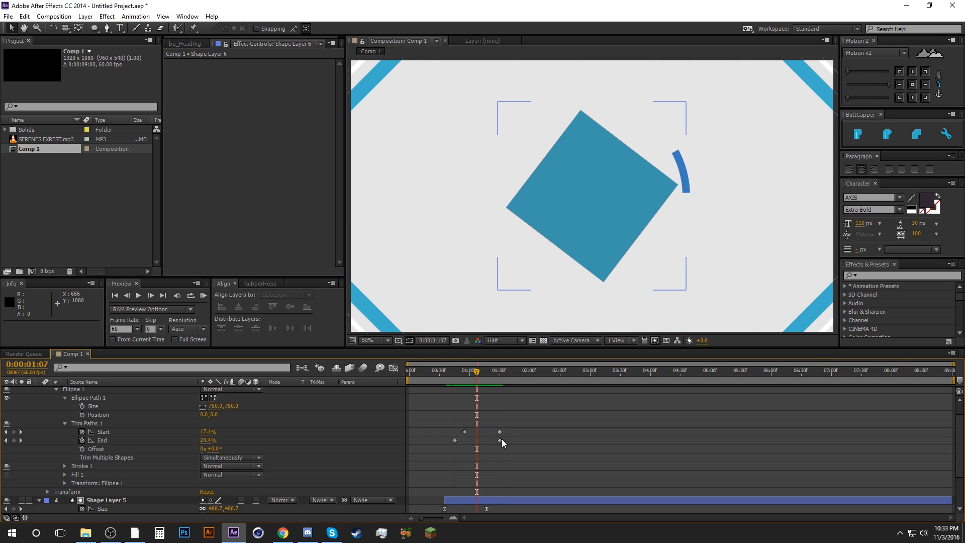
pyautogui.click(500, 441)
pyautogui.moveTo(497, 438); pyautogui.dragTo(496, 439)
pyautogui.click(501, 446)
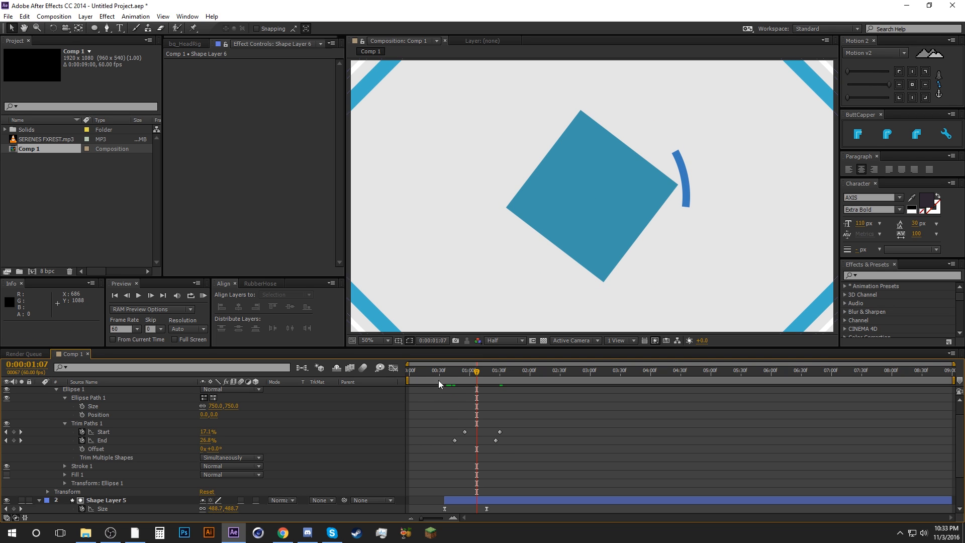
# Step: Apply Easy Ease to all Start and End keyframes, adjust the easing with Motion v2, and scrub through the stroke animation
pyautogui.moveTo(442, 373); pyautogui.dragTo(502, 374)
pyautogui.moveTo(511, 420)
pyautogui.mouseDown()
pyautogui.moveTo(506, 429)
pyautogui.moveTo(439, 448)
pyautogui.moveTo(505, 428)
pyautogui.mouseUp()
pyautogui.press('F9')
pyautogui.click(491, 444)
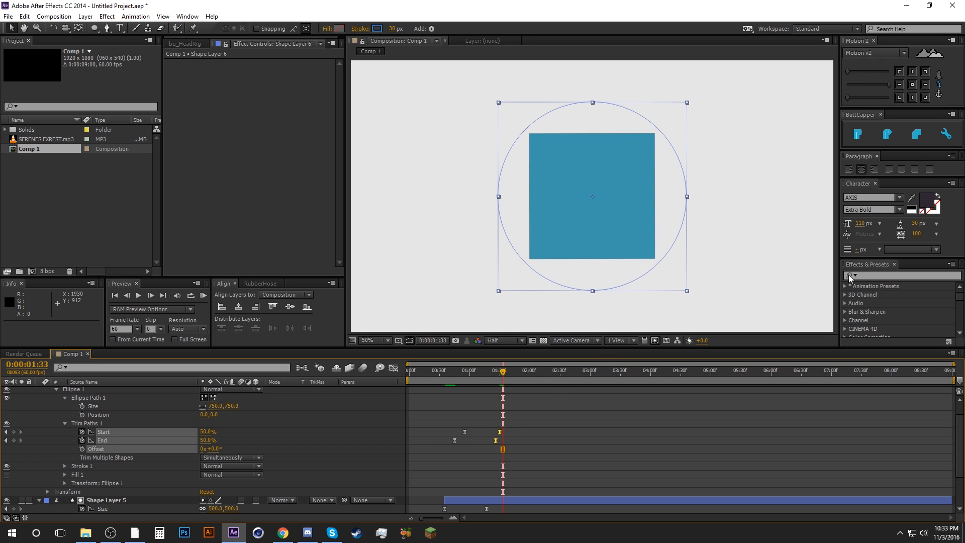
pyautogui.click(887, 86)
pyautogui.click(519, 429)
pyautogui.click(460, 374)
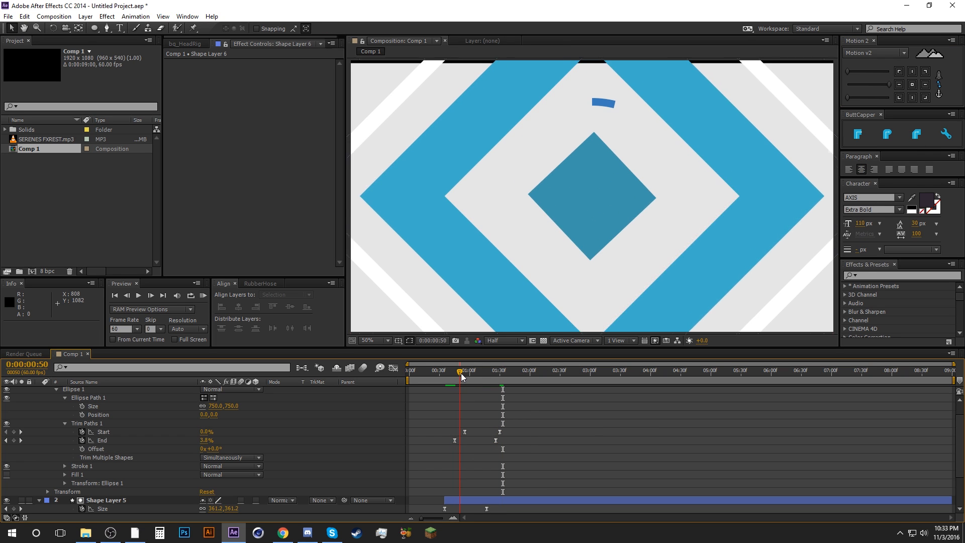
pyautogui.moveTo(461, 374); pyautogui.dragTo(486, 372)
# Step: Duplicate Shape Layer 6 and reveal the copy's Start and End keyframes
pyautogui.scroll(1, 508, 409)
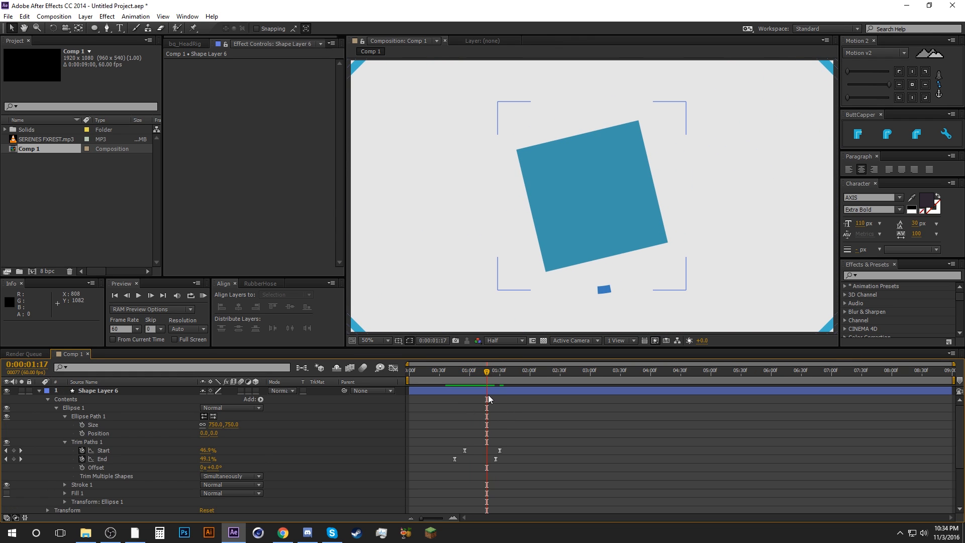
pyautogui.click(491, 394)
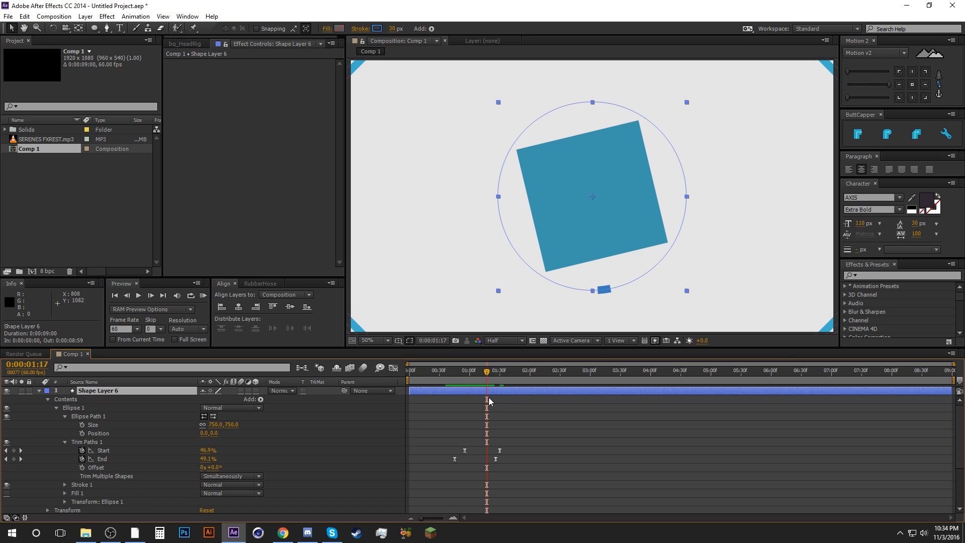
pyautogui.hotkey('ctrl', 'v')
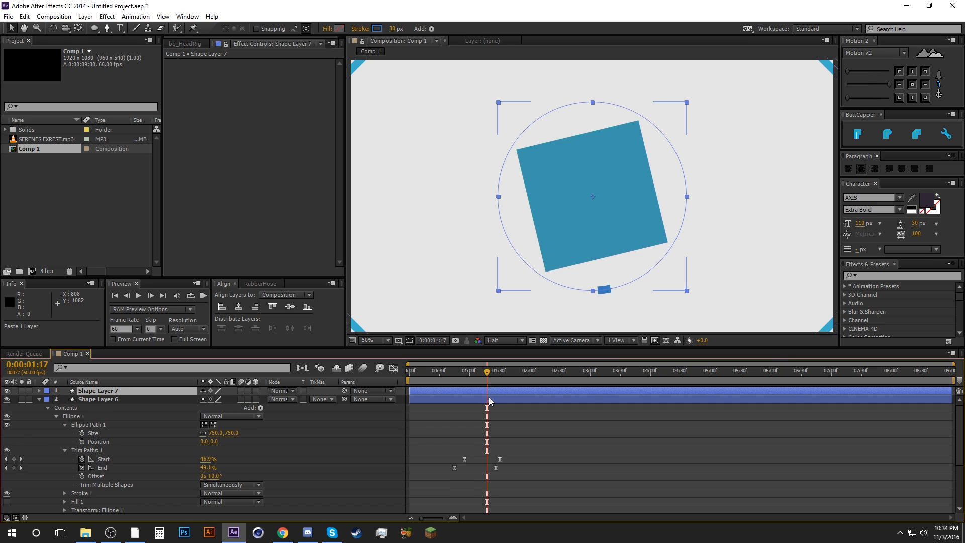
pyautogui.press('u')
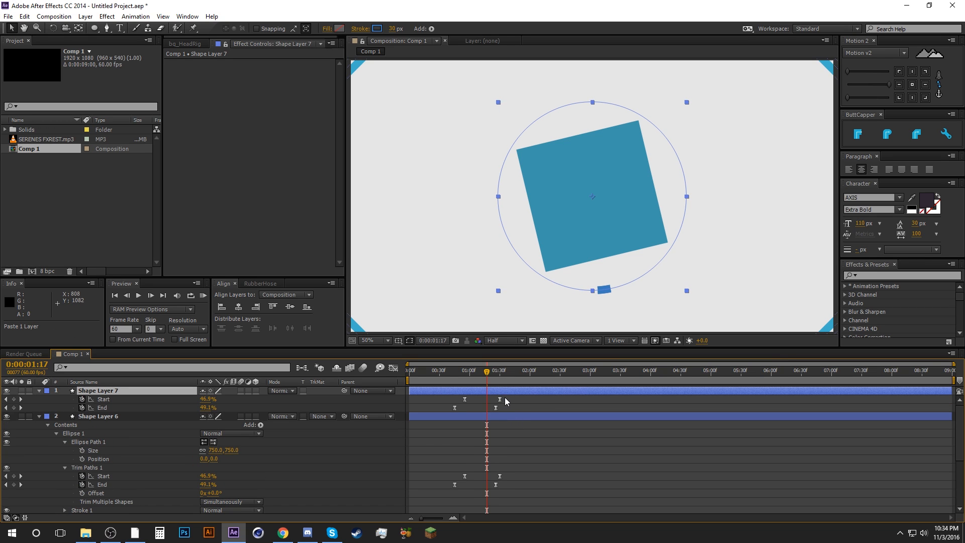
# Step: Shift all Start and End keyframes of Shape Layer 7 five frames later, so the first sits at 0:00:00:50
pyautogui.click(480, 403)
pyautogui.click(456, 375)
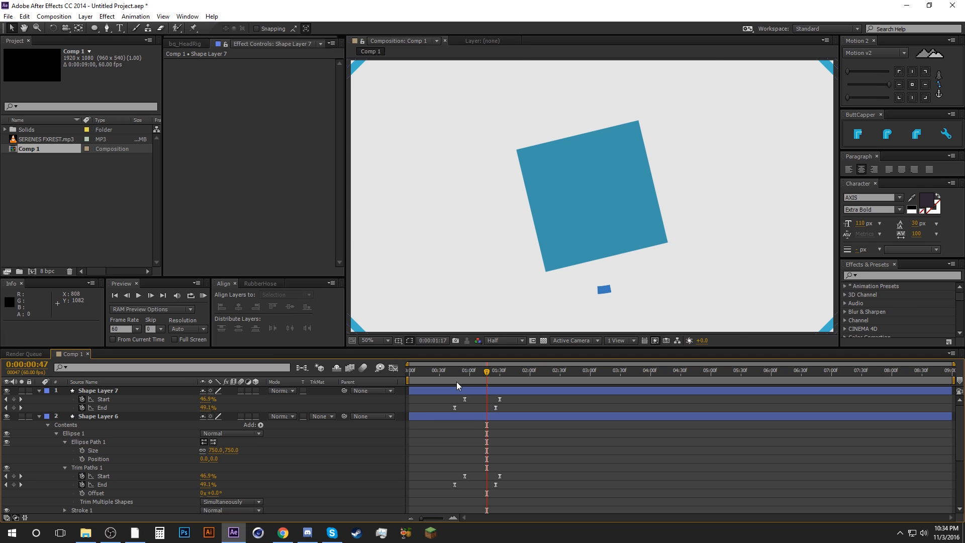
pyautogui.click(150, 295)
pyautogui.click(150, 295)
pyautogui.click(150, 295)
pyautogui.click(150, 295)
pyautogui.click(150, 295)
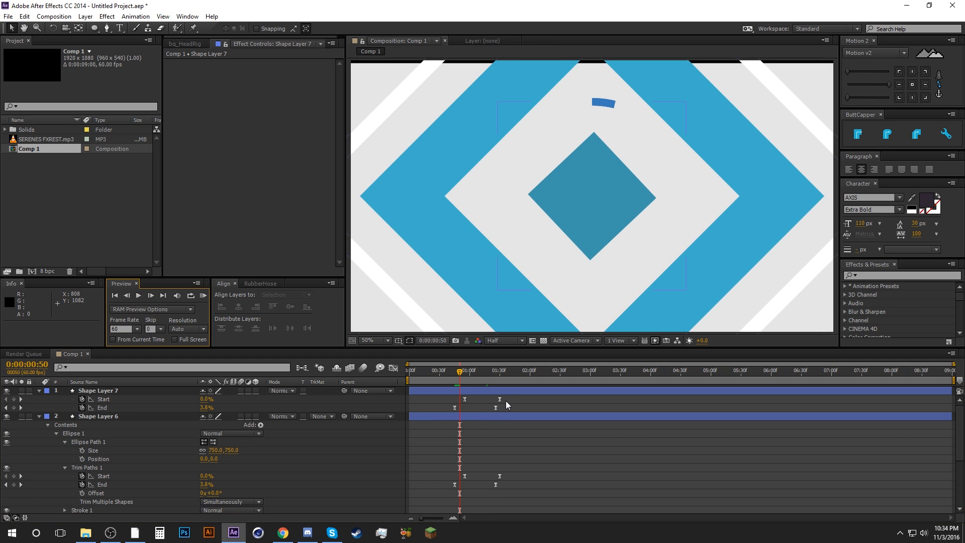
pyautogui.moveTo(508, 397); pyautogui.dragTo(459, 408)
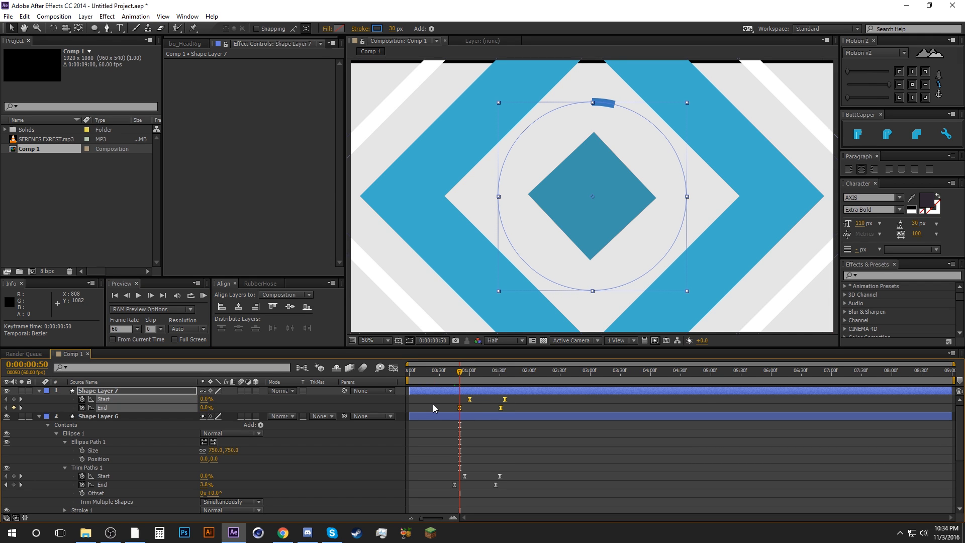
pyautogui.click(433, 404)
# Step: Trim Shape Layer 7 to begin at 0:00:00:50 and remove the part from 0:00:01:35 onward
pyautogui.moveTo(407, 389); pyautogui.dragTo(460, 388)
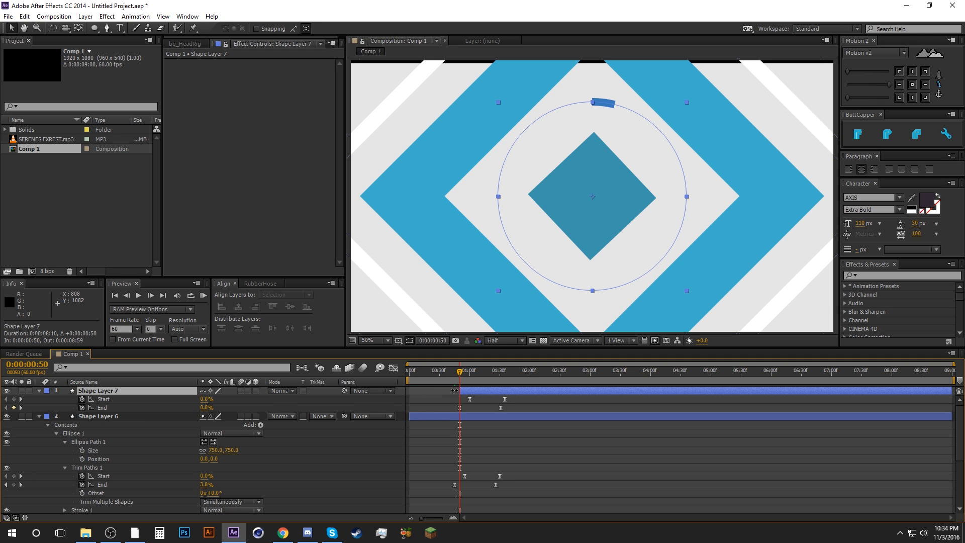
pyautogui.click(505, 379)
pyautogui.hotkey('ctrl', 'shift', 'd')
pyautogui.press('Delete')
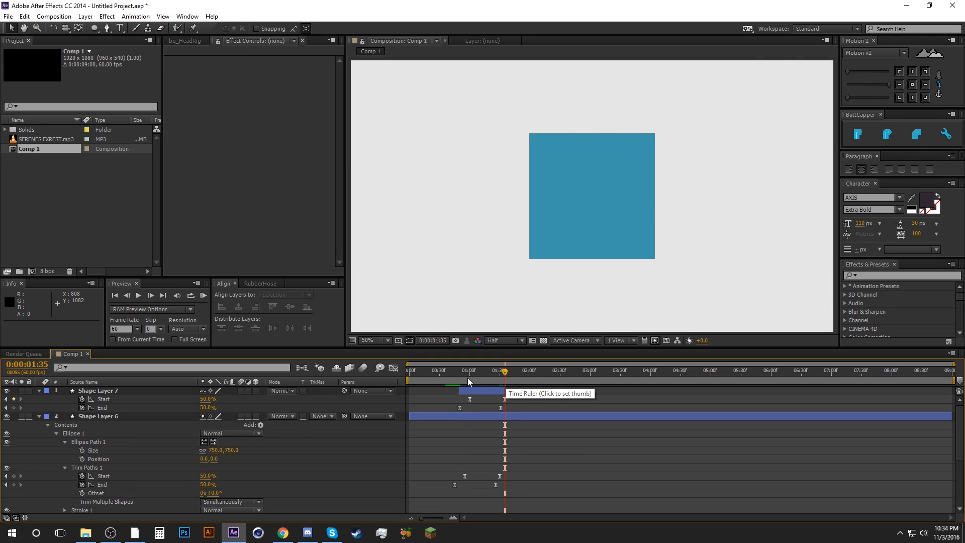
# Step: Trim Shape Layer 6 to begin at 0:00:00:45 and remove the part from 0:00:01:30 onward
pyautogui.moveTo(466, 376); pyautogui.dragTo(454, 380)
pyautogui.moveTo(410, 416); pyautogui.dragTo(457, 416)
pyautogui.moveTo(486, 380); pyautogui.dragTo(500, 380)
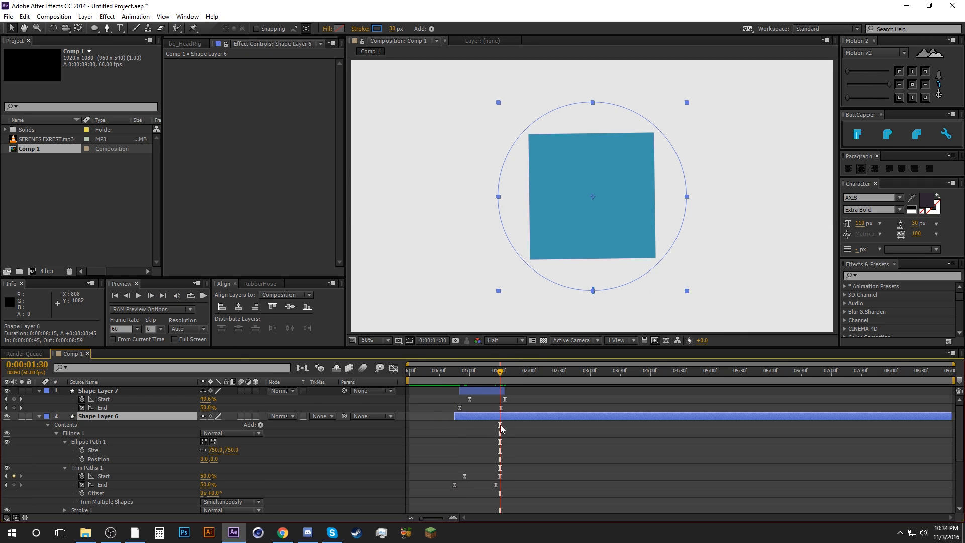
pyautogui.hotkey('ctrl', 'shift', 'd')
pyautogui.press('Delete')
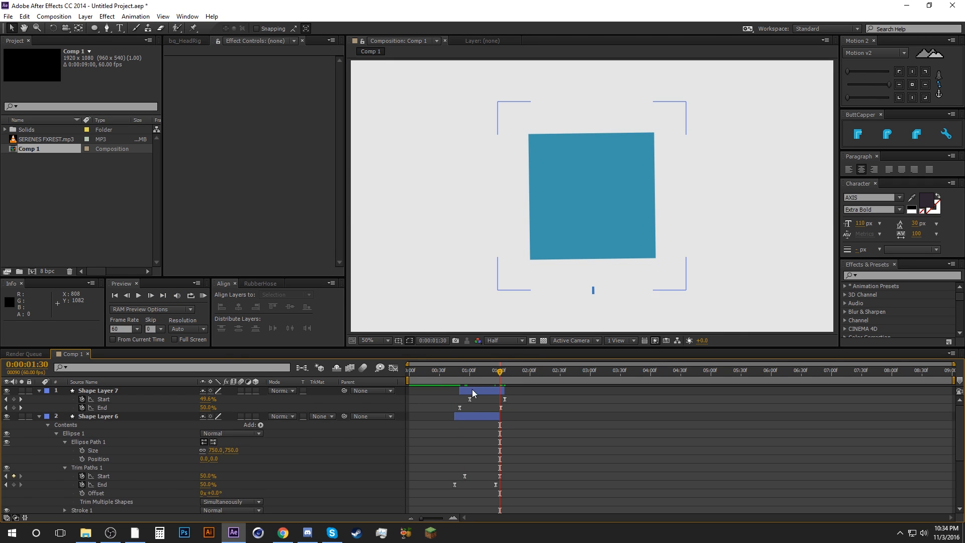
# Step: Extend the end of Shape Layer 7 by one frame to 0:00:01:35
pyautogui.click(459, 376)
pyautogui.click(504, 374)
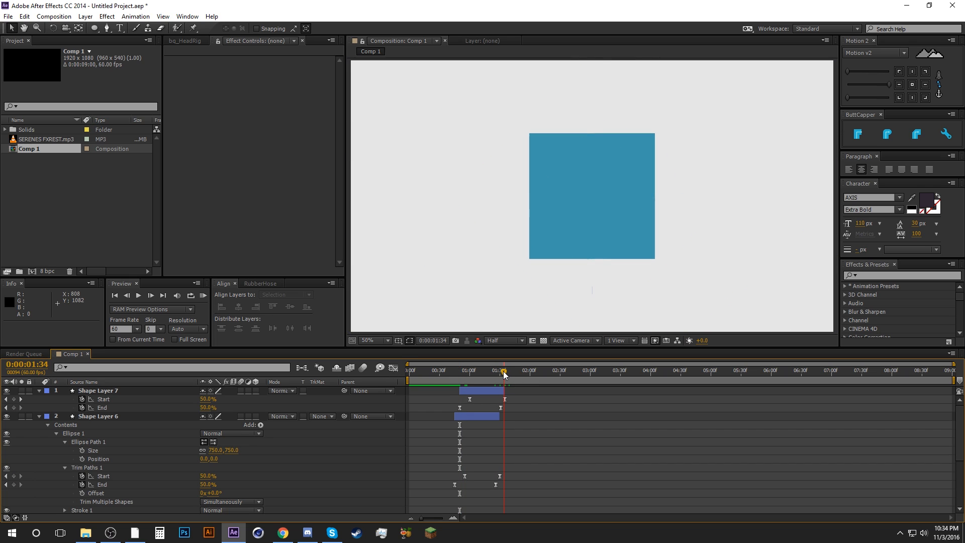
pyautogui.click(504, 393)
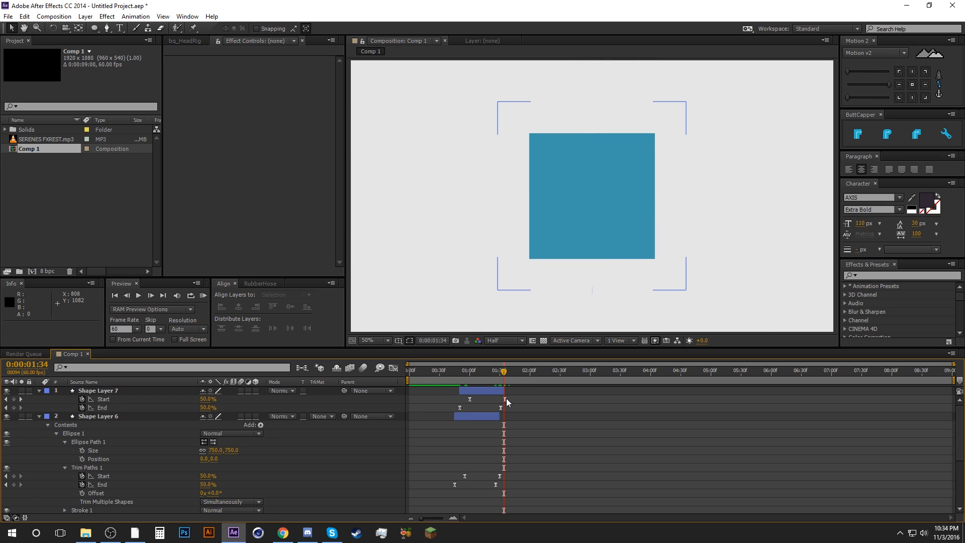
pyautogui.click(150, 295)
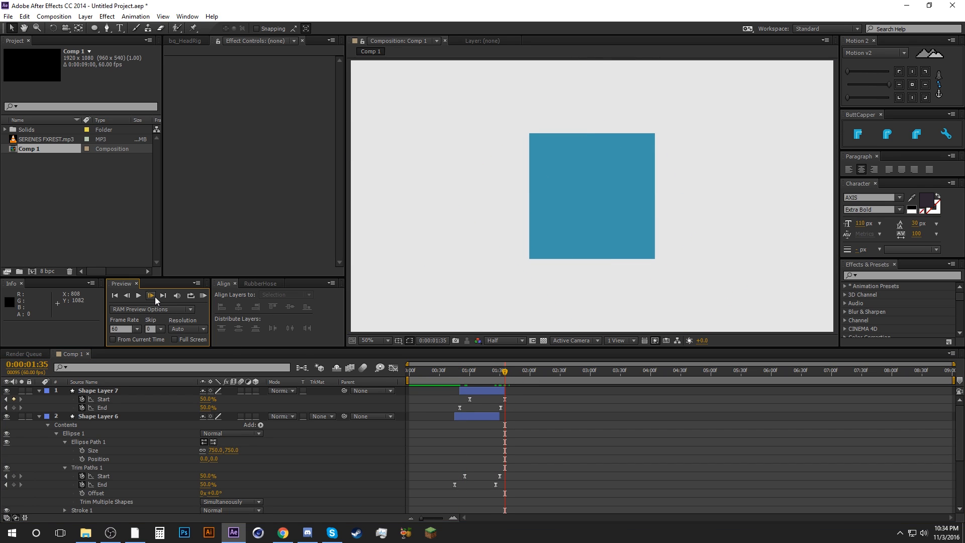
pyautogui.click(505, 392)
pyautogui.click(569, 429)
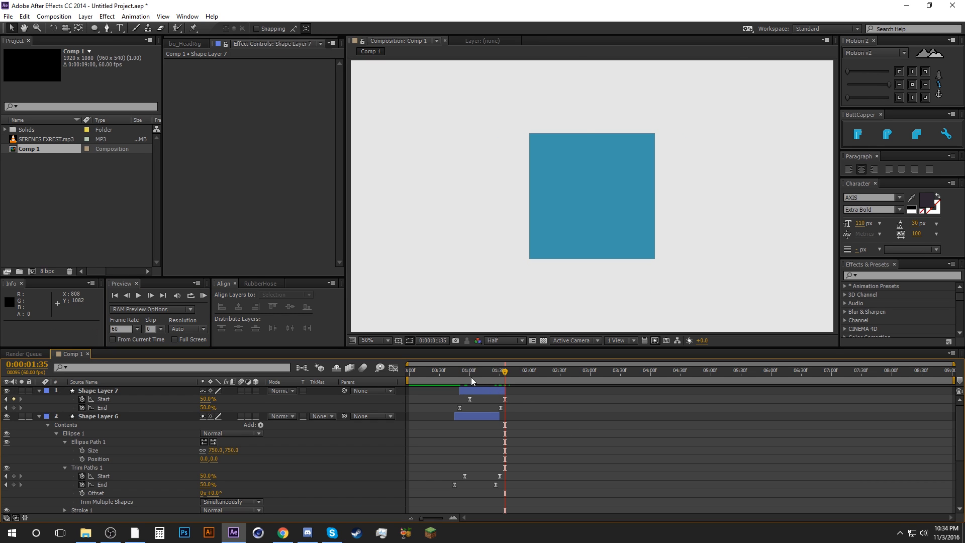
# Step: Set the ellipse path size of Shape Layer 7 to 800 by 800
pyautogui.moveTo(470, 372); pyautogui.dragTo(476, 373)
pyautogui.click(481, 393)
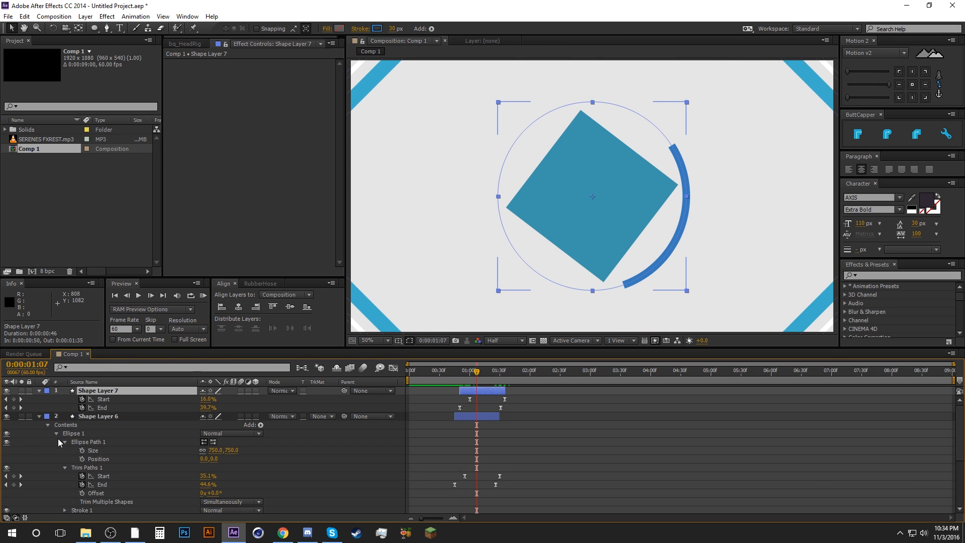
pyautogui.click(39, 390)
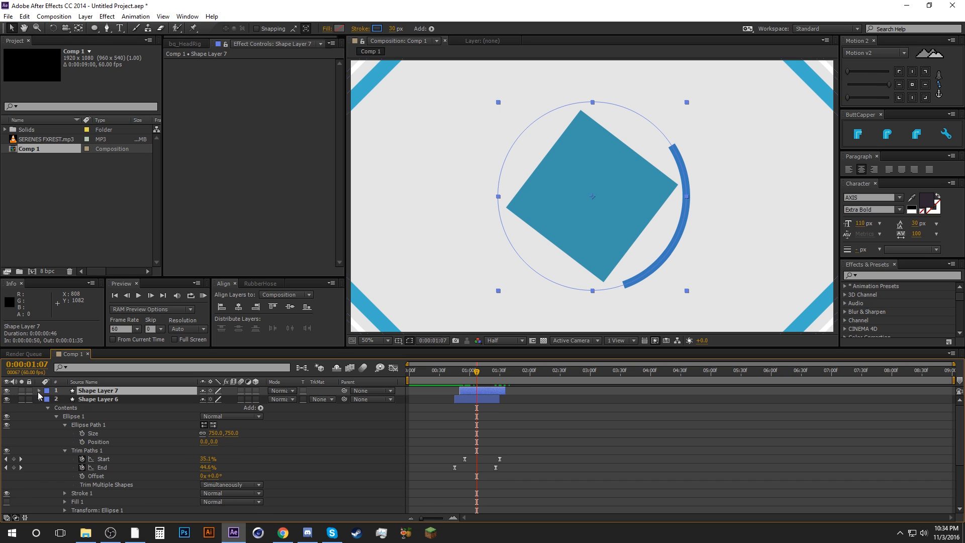
pyautogui.click(39, 390)
pyautogui.click(65, 416)
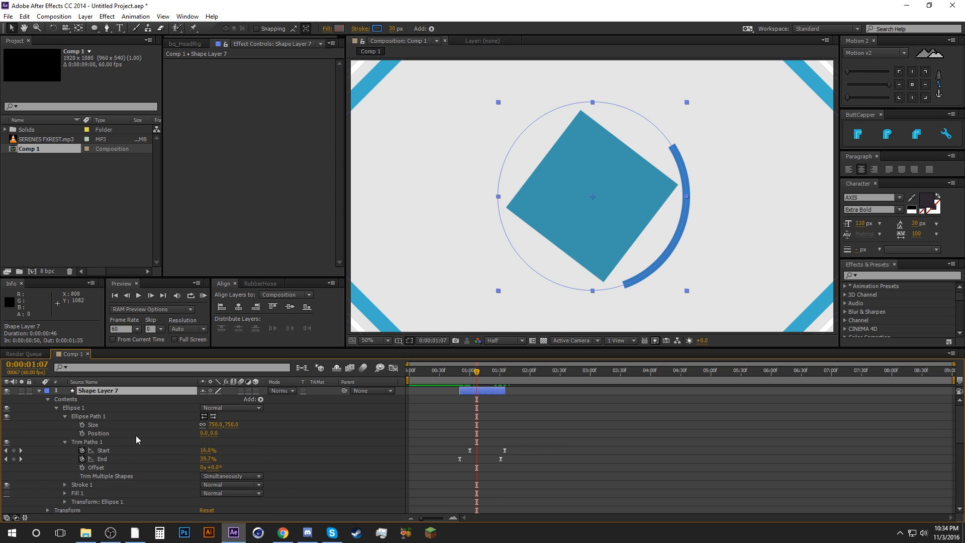
pyautogui.click(216, 424)
pyautogui.write('85')
pyautogui.press('BackSpace')
pyautogui.write('0')
pyautogui.press('Return')
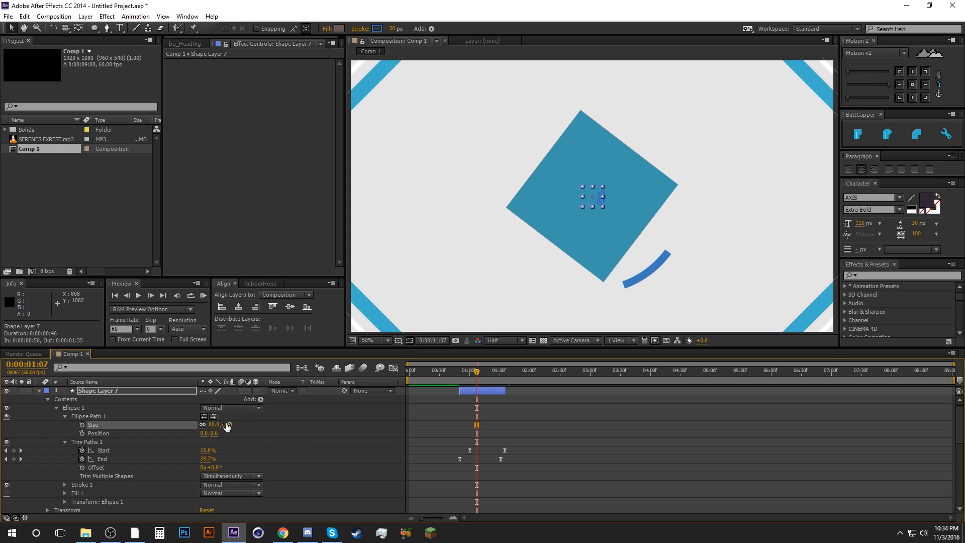
pyautogui.click(218, 424)
pyautogui.write('800')
pyautogui.press('Return')
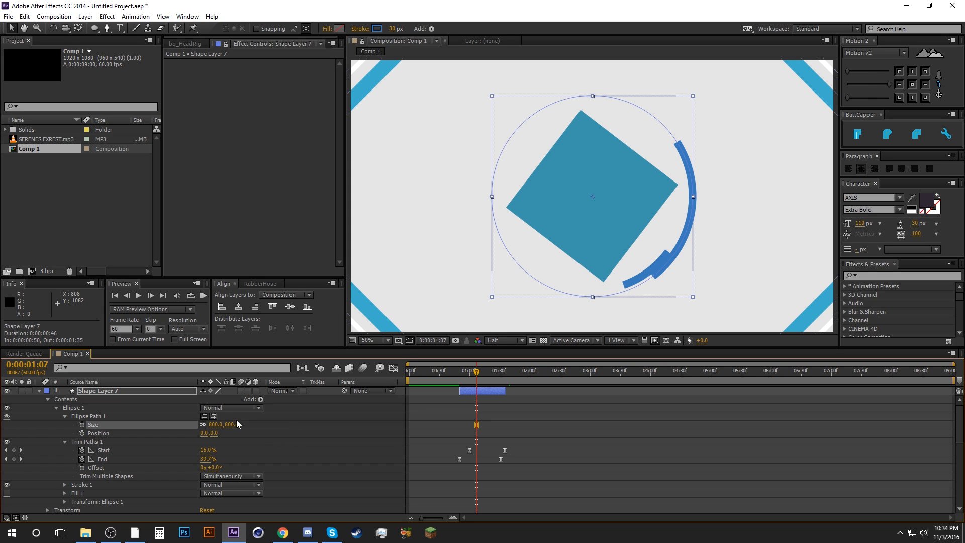
# Step: Set Shape Layer 7's stroke width to 50 px and its stroke color to white, FFFFFF
pyautogui.click(404, 28)
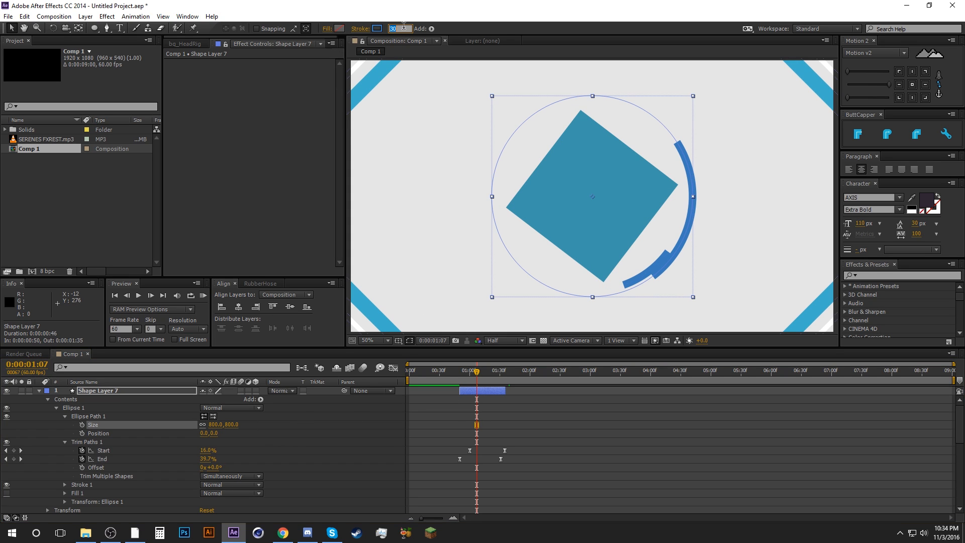
pyautogui.write('50')
pyautogui.press('Return')
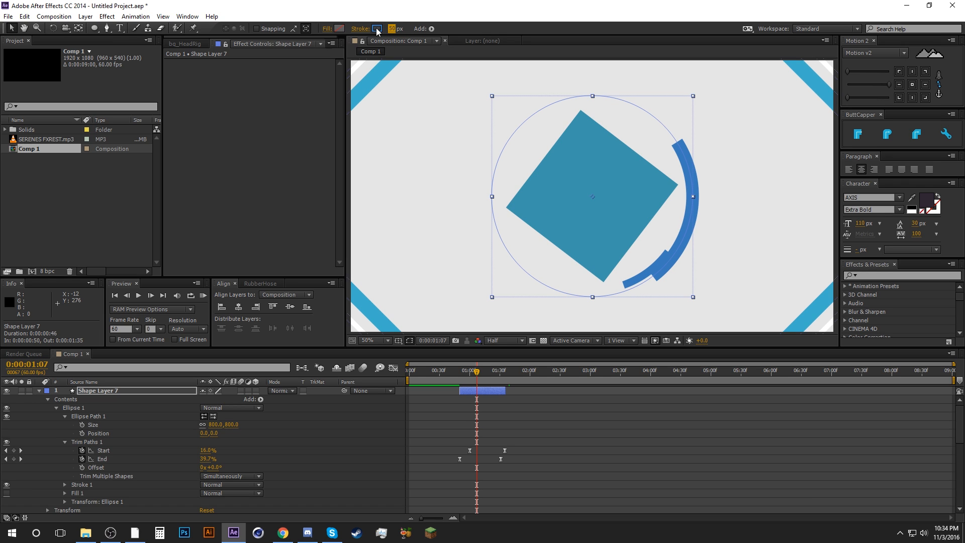
pyautogui.click(377, 28)
pyautogui.click(281, 133)
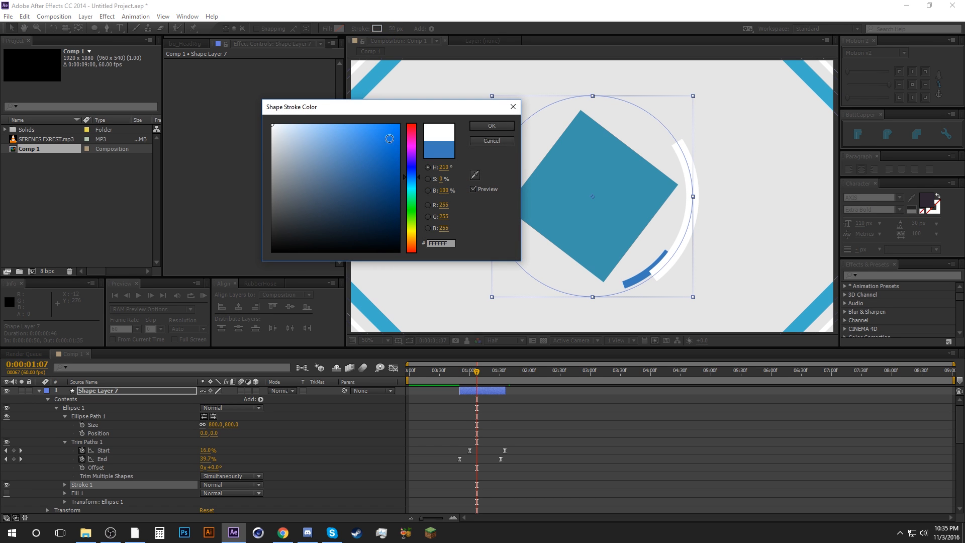
pyautogui.click(495, 127)
pyautogui.click(598, 411)
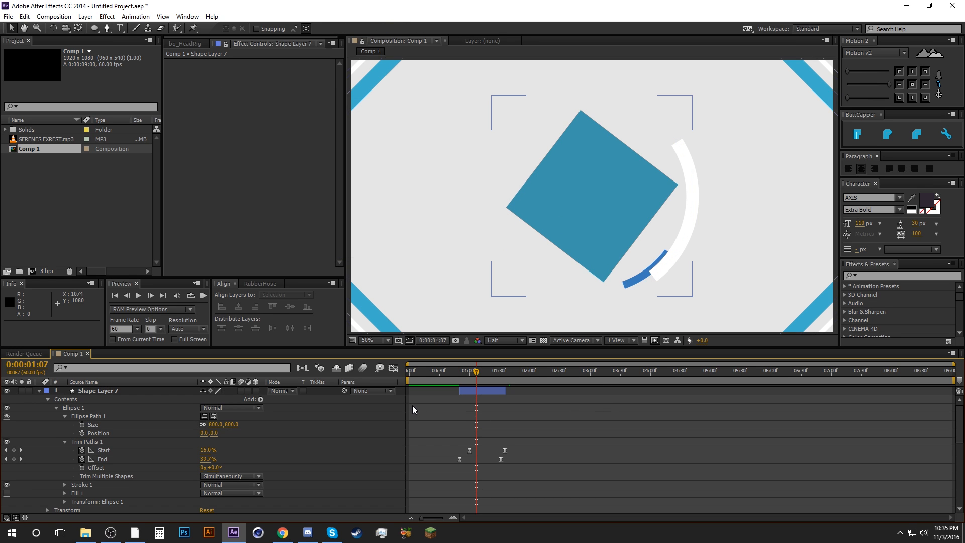
# Step: Collapse the properties of Shape Layers 7 and 6 and apply the Venetian Blinds effect to Shape Layer 6
pyautogui.click(40, 392)
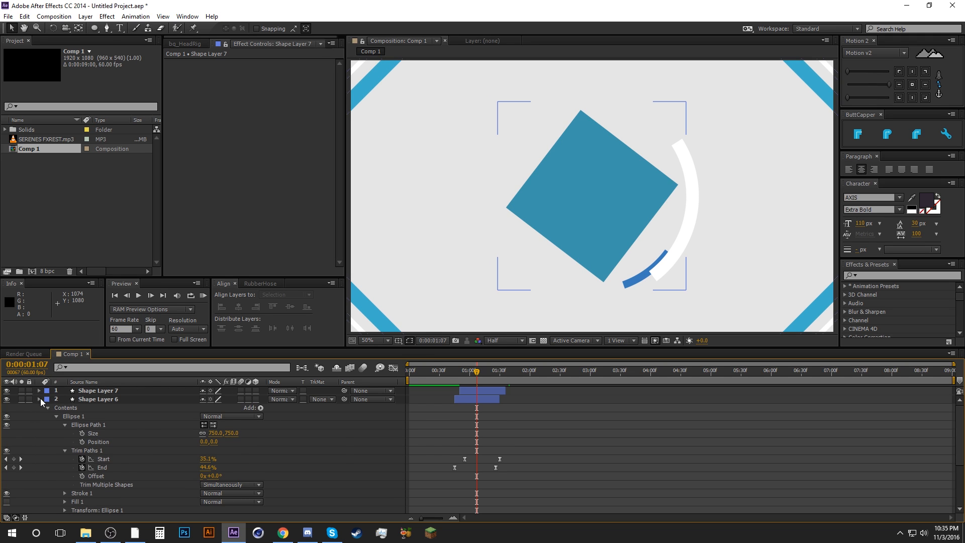
pyautogui.click(39, 407)
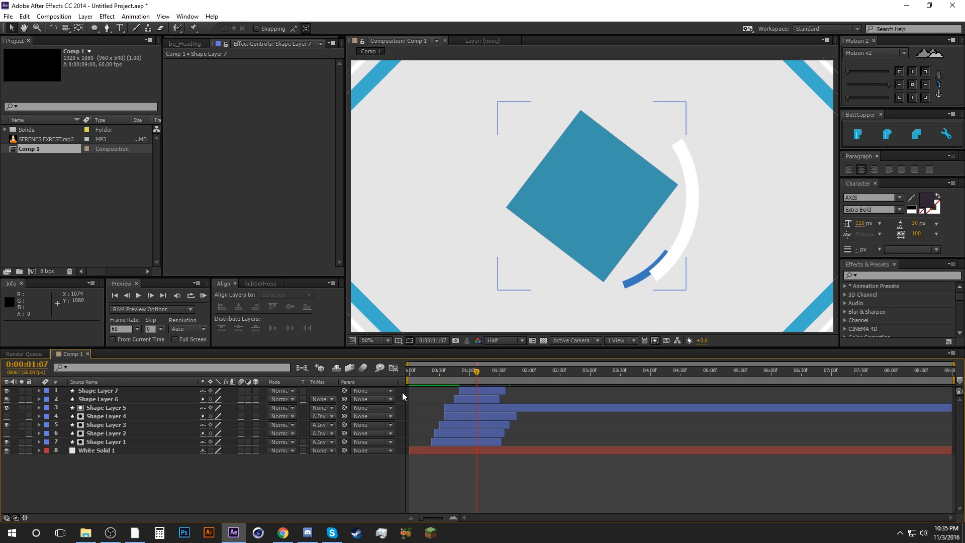
pyautogui.click(466, 399)
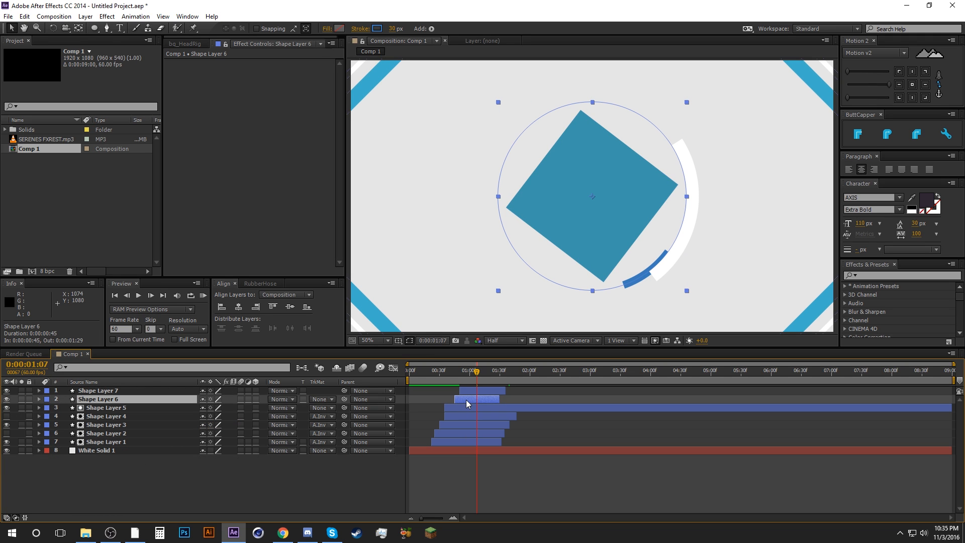
pyautogui.rightClick(213, 155)
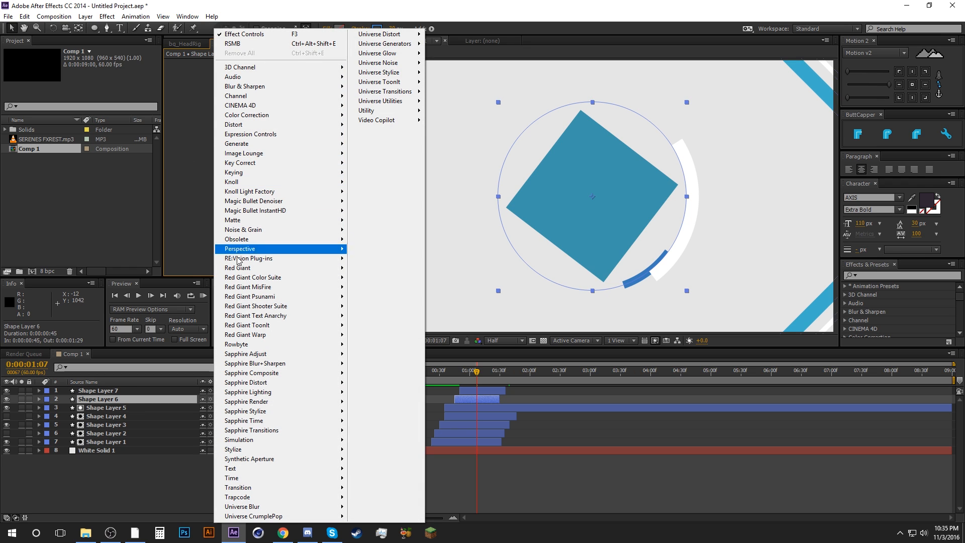
pyautogui.moveTo(257, 491)
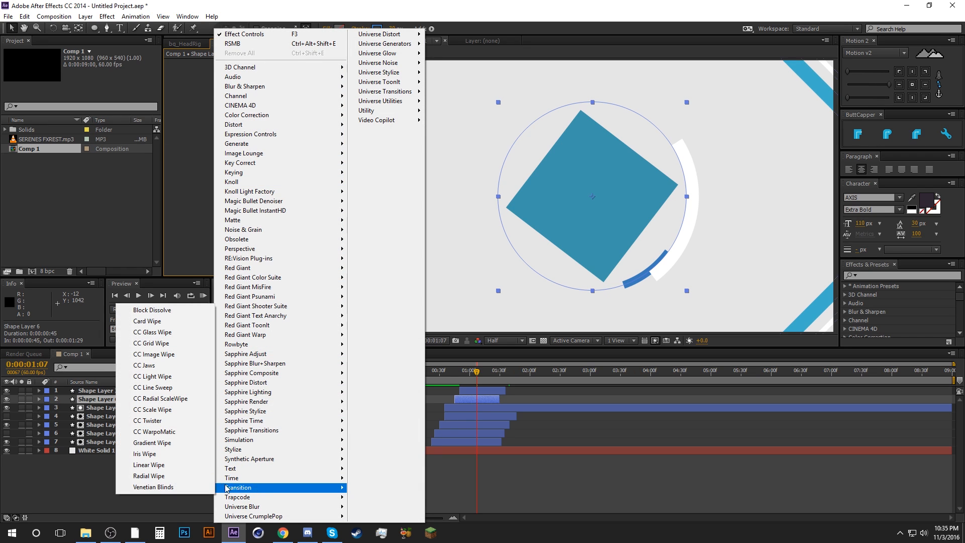
pyautogui.click(185, 487)
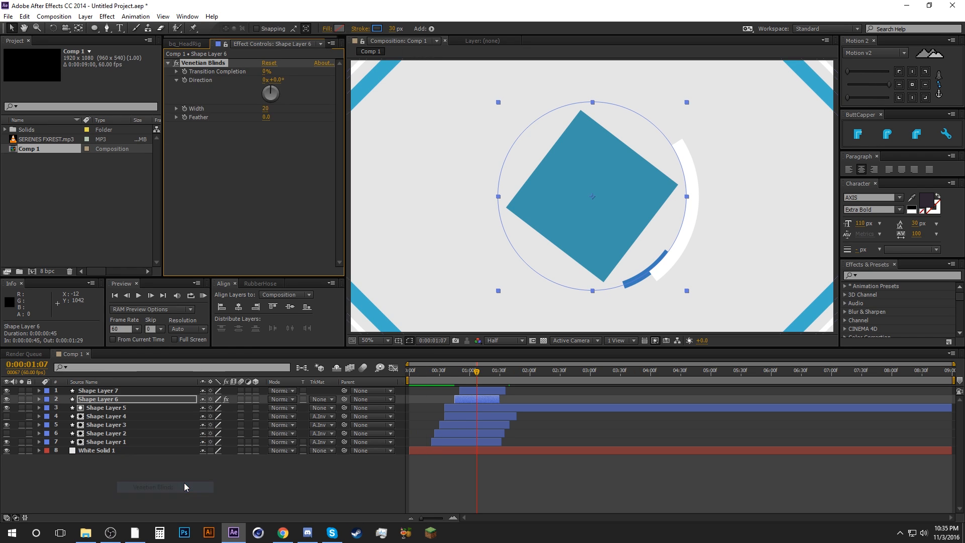
# Step: Set Shape Layer 6's Venetian Blinds direction to -45°, width to 75 and transition completion to 50%
pyautogui.click(275, 80)
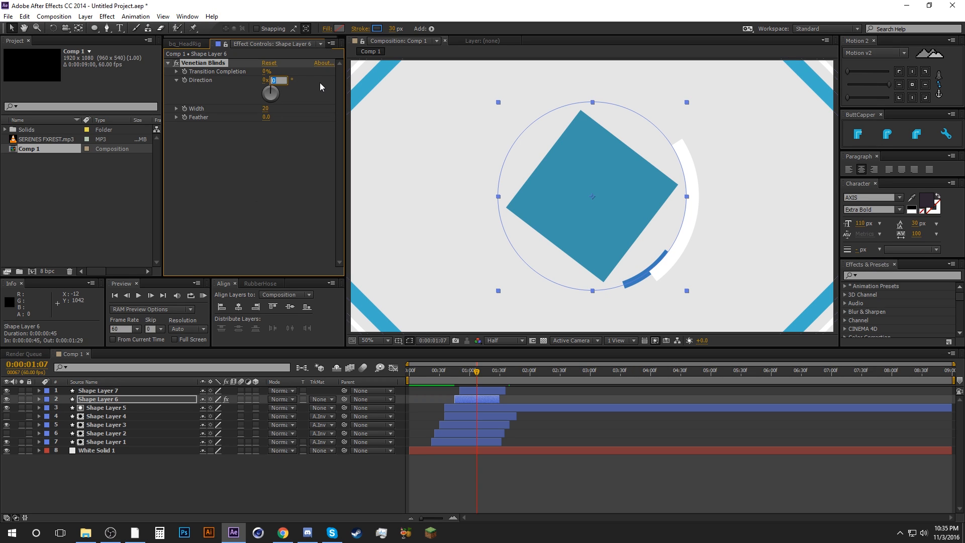
pyautogui.press('Tab')
pyautogui.hotkey('shift', 'Tab')
pyautogui.write('-45')
pyautogui.press('Tab')
pyautogui.write('7575')
pyautogui.click(265, 71)
pyautogui.write('50')
pyautogui.press('Return')
# Step: Check the reference video in Chrome and set Shape Layer 6's Venetian Blinds transition completion to 25%
pyautogui.click(284, 532)
pyautogui.hotkey('alt', 'Tab')
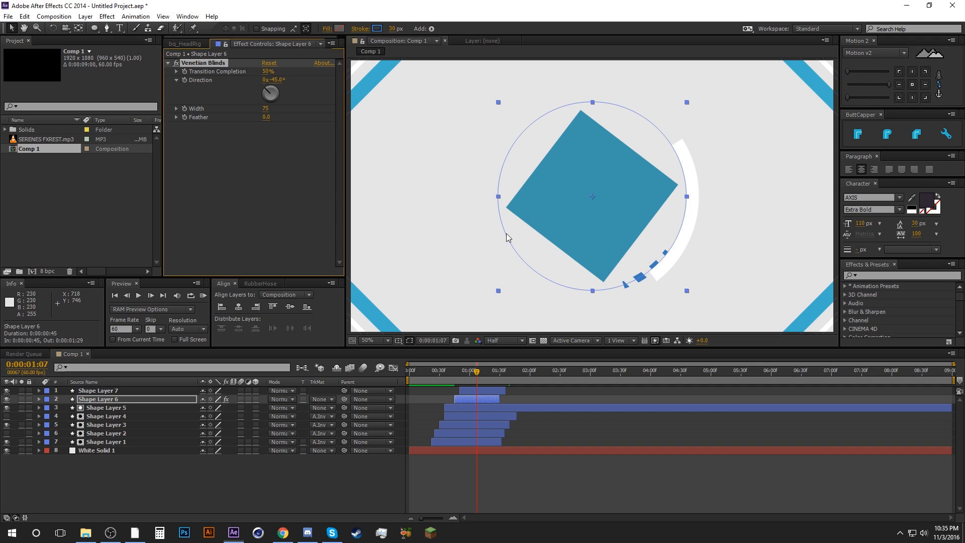
pyautogui.write('25')
pyautogui.press('Return')
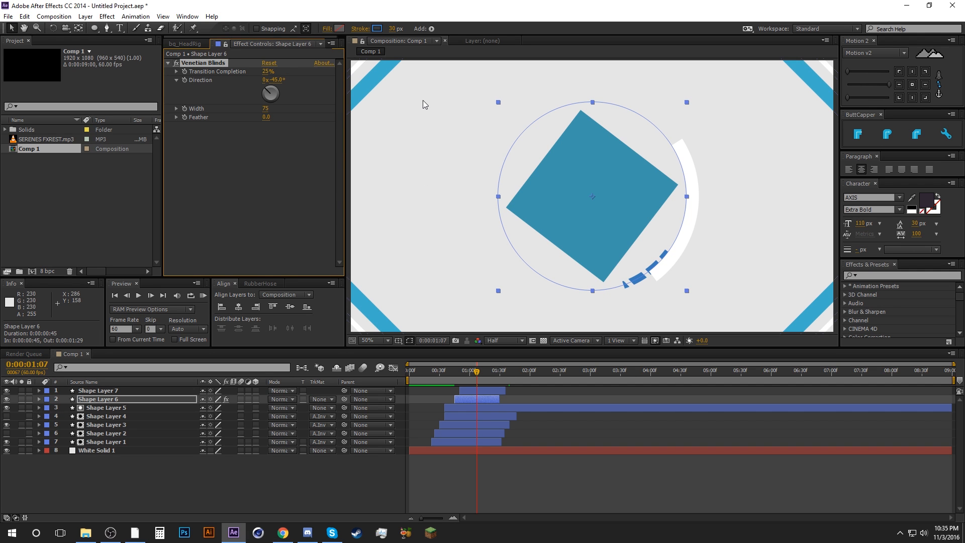
# Step: Try other Venetian Blinds transition completion values on Shape Layer 6 and return it to 25%
pyautogui.moveTo(268, 71)
pyautogui.mouseDown()
pyautogui.moveTo(286, 70)
pyautogui.moveTo(257, 71)
pyautogui.moveTo(291, 66)
pyautogui.moveTo(263, 69)
pyautogui.mouseUp()
pyautogui.click(269, 71)
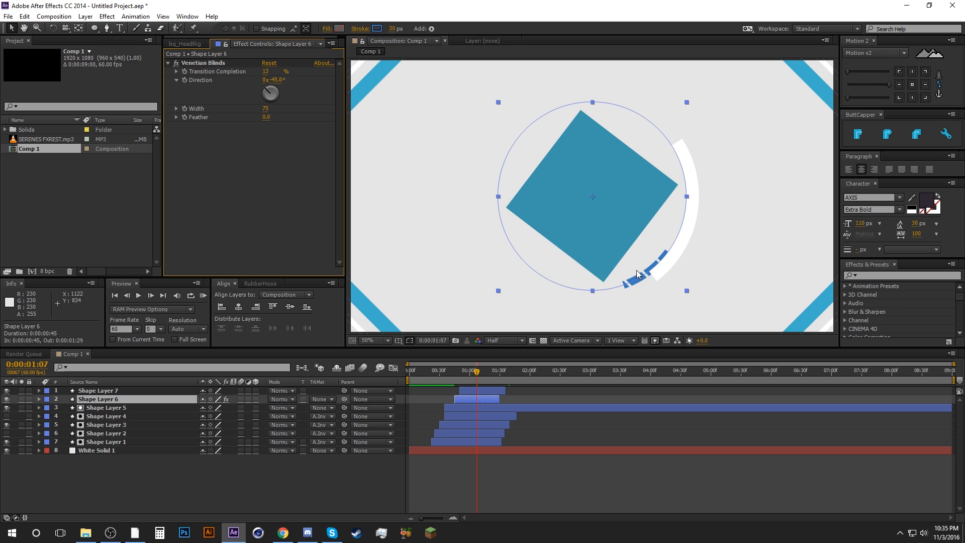
pyautogui.write('51')
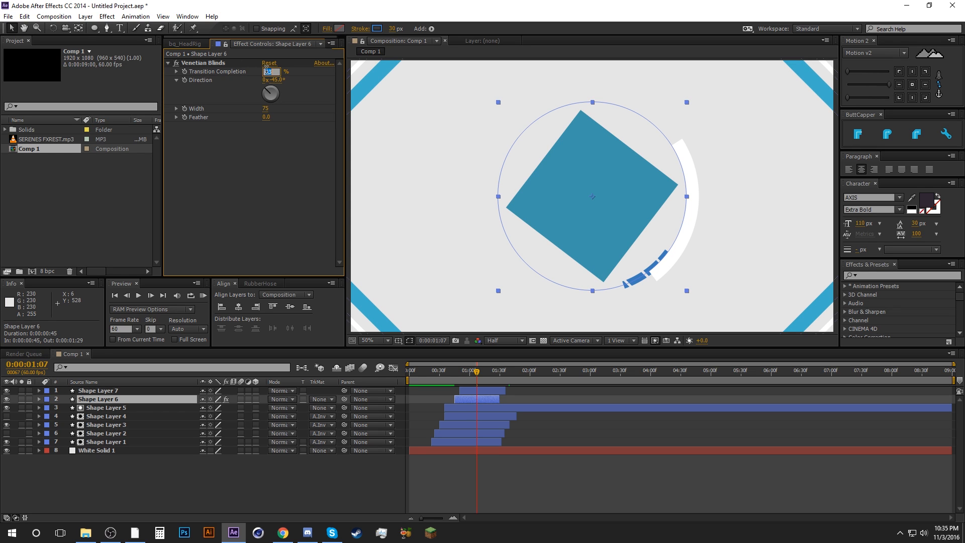
pyautogui.press('Return')
pyautogui.moveTo(285, 71); pyautogui.dragTo(302, 70)
pyautogui.click(281, 71)
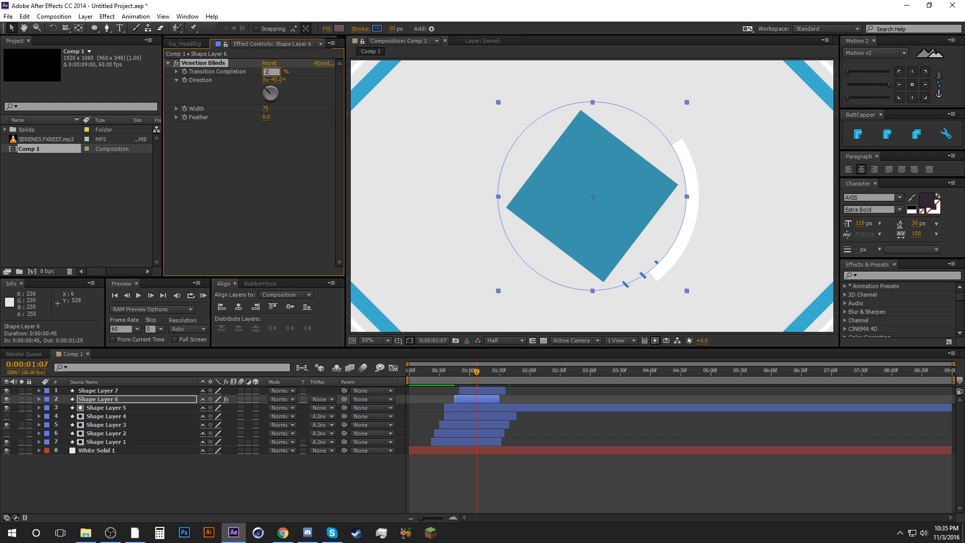
pyautogui.write('25')
pyautogui.press('Return')
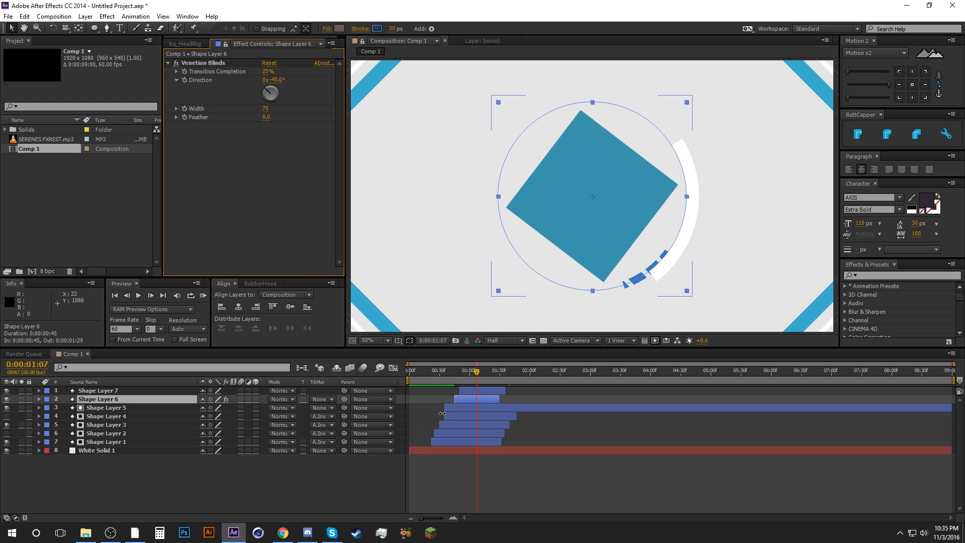
# Step: Preview the circular strokes and duplicate Shape Layers 6 and 7 together
pyautogui.click(533, 391)
pyautogui.moveTo(438, 372); pyautogui.dragTo(481, 373)
pyautogui.moveTo(488, 368); pyautogui.dragTo(489, 369)
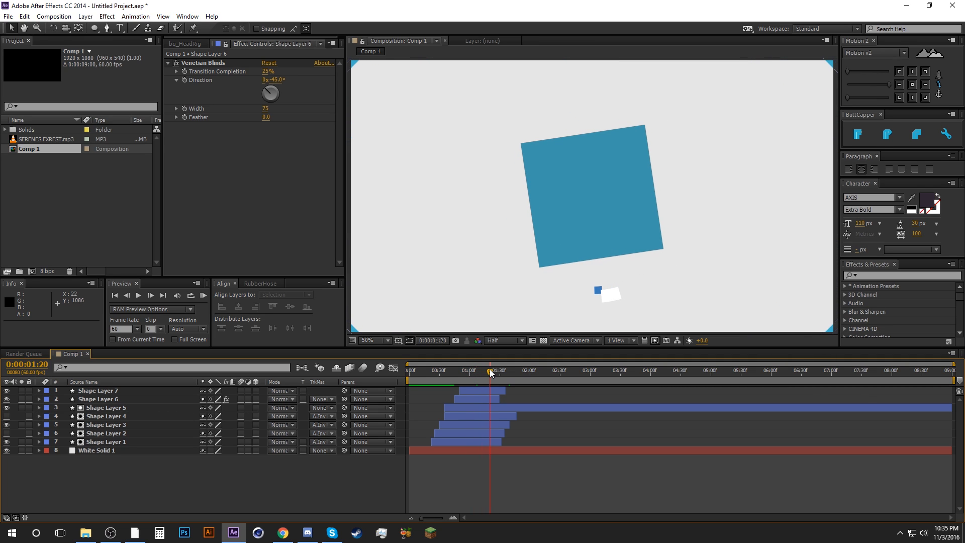
pyautogui.click(104, 392)
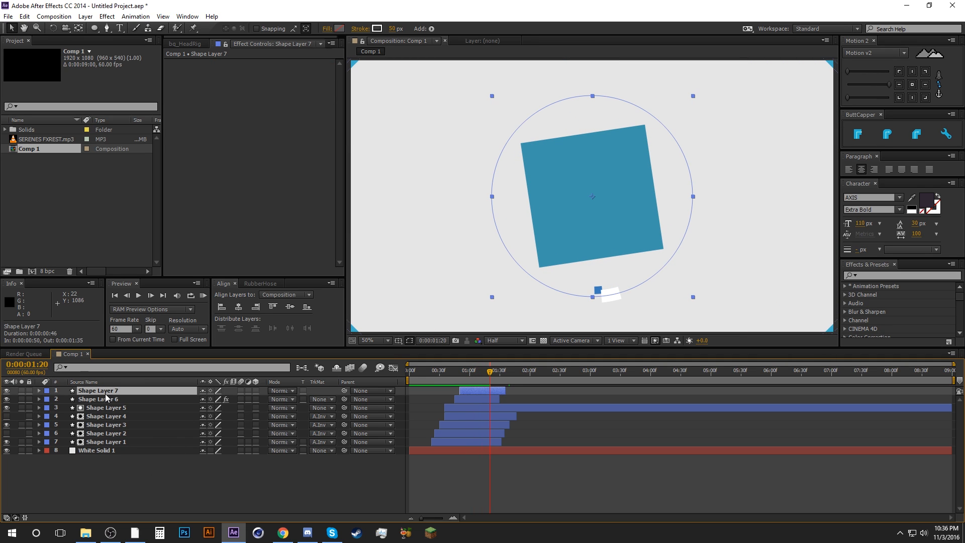
pyautogui.keyDown('shift'); pyautogui.click(108, 400); pyautogui.keyUp('shift')
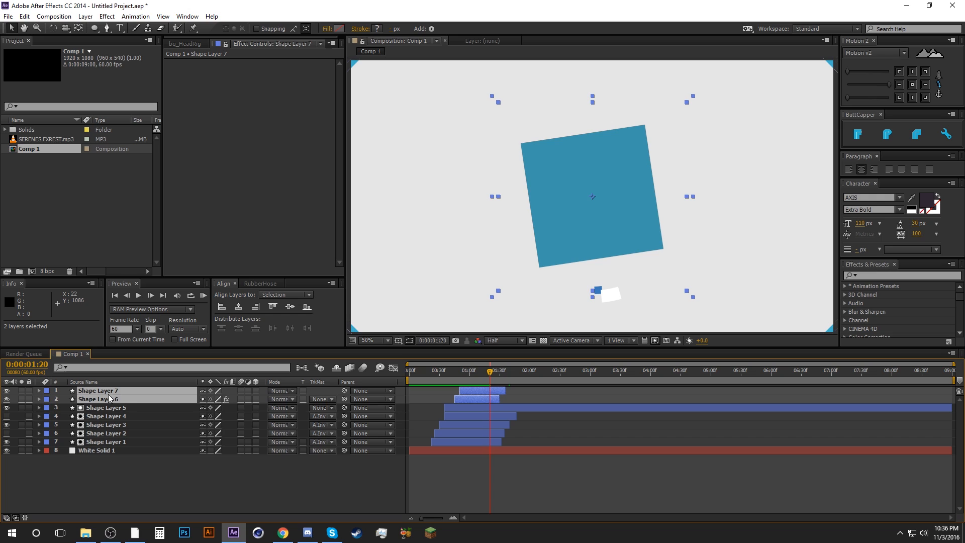
pyautogui.hotkey('ctrl', 'v')
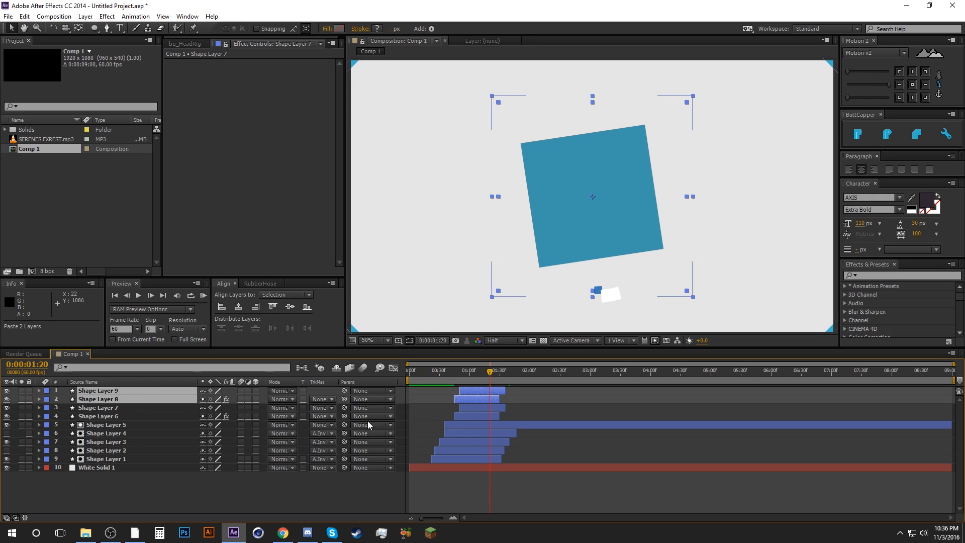
# Step: Set the rotation of the duplicated Shape Layers 8 and 9 to 180° and preview the mirrored strokes
pyautogui.press('r')
pyautogui.click(217, 399)
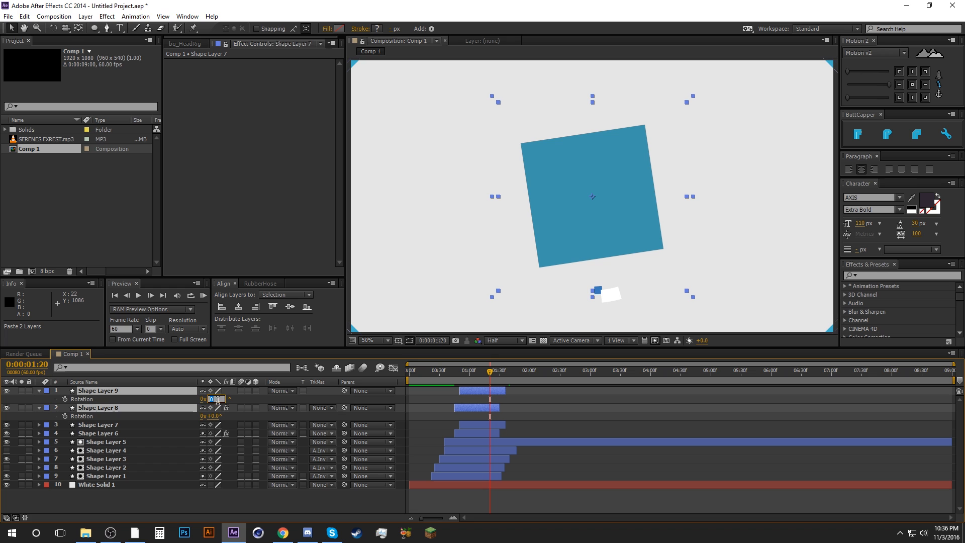
pyautogui.write('180')
pyautogui.press('Return')
pyautogui.click(522, 417)
pyautogui.moveTo(448, 374); pyautogui.dragTo(477, 371)
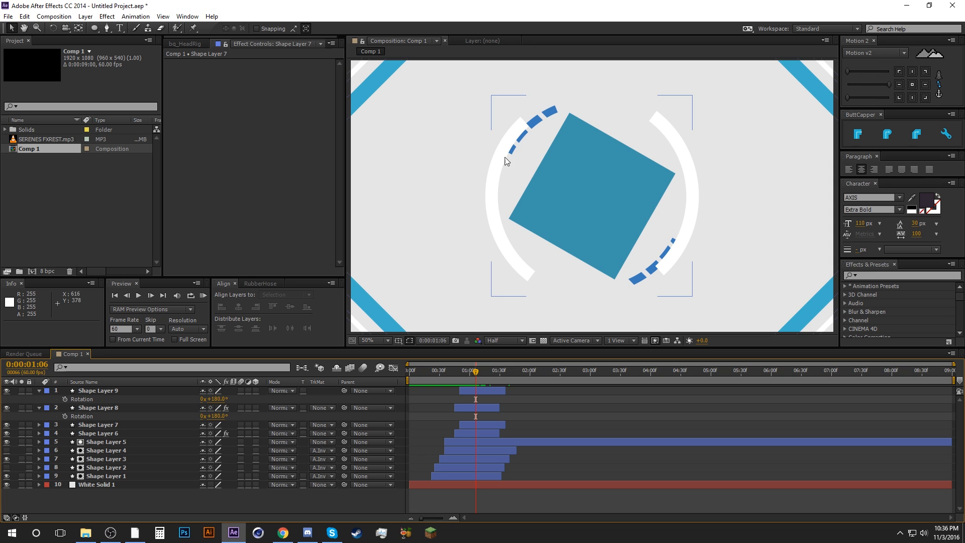
pyautogui.moveTo(484, 372)
pyautogui.mouseDown()
pyautogui.moveTo(449, 374)
pyautogui.moveTo(487, 375)
pyautogui.moveTo(466, 373)
pyautogui.moveTo(478, 375)
pyautogui.mouseUp()
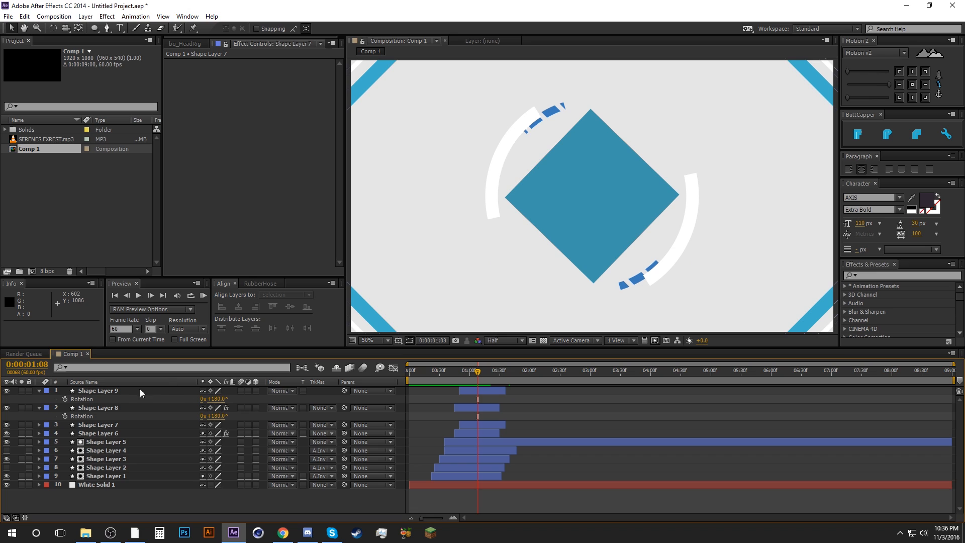
# Step: Collapse Shape Layers 9 and 8 and reorder the stack so Shape Layer 8 is above 9 and Shape Layer 6 above 7
pyautogui.click(40, 397)
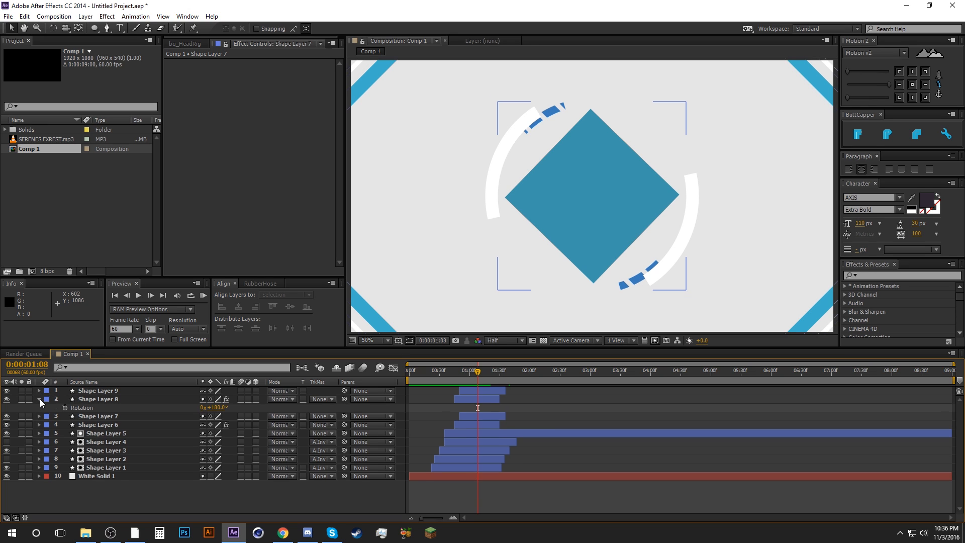
pyautogui.click(41, 398)
pyautogui.moveTo(88, 391); pyautogui.dragTo(86, 420)
pyautogui.click(562, 411)
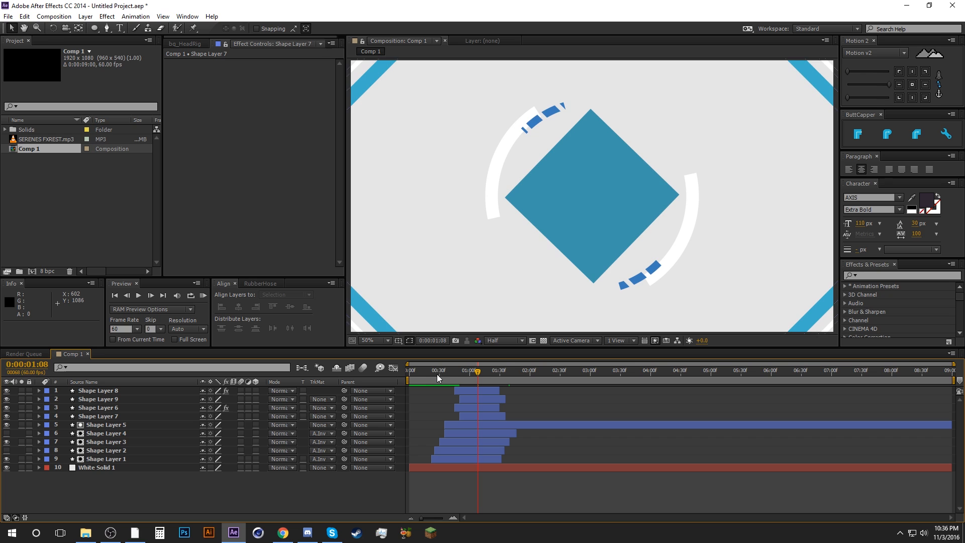
pyautogui.moveTo(437, 375); pyautogui.dragTo(461, 378)
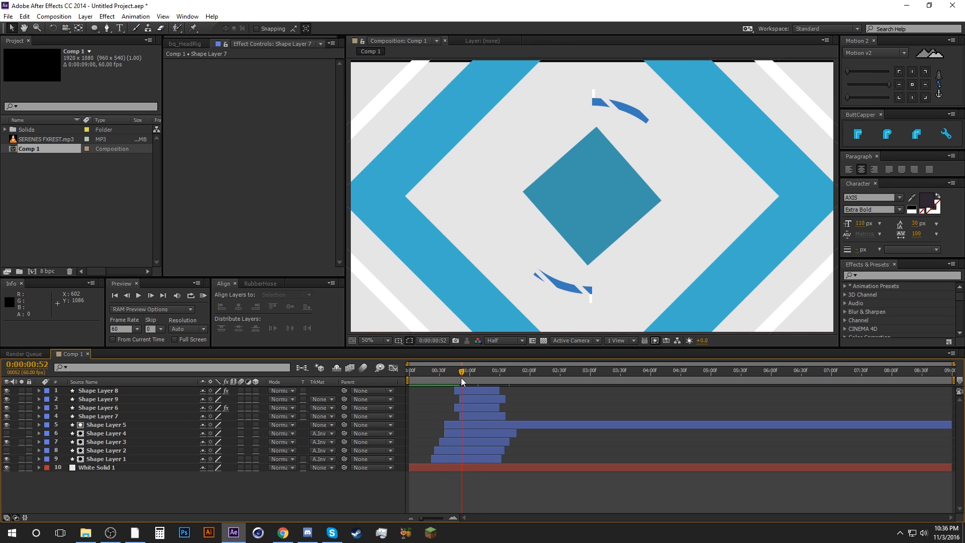
# Step: Switch to the reference video in Chrome and play the moment just after the circular strokes around the square
pyautogui.click(283, 532)
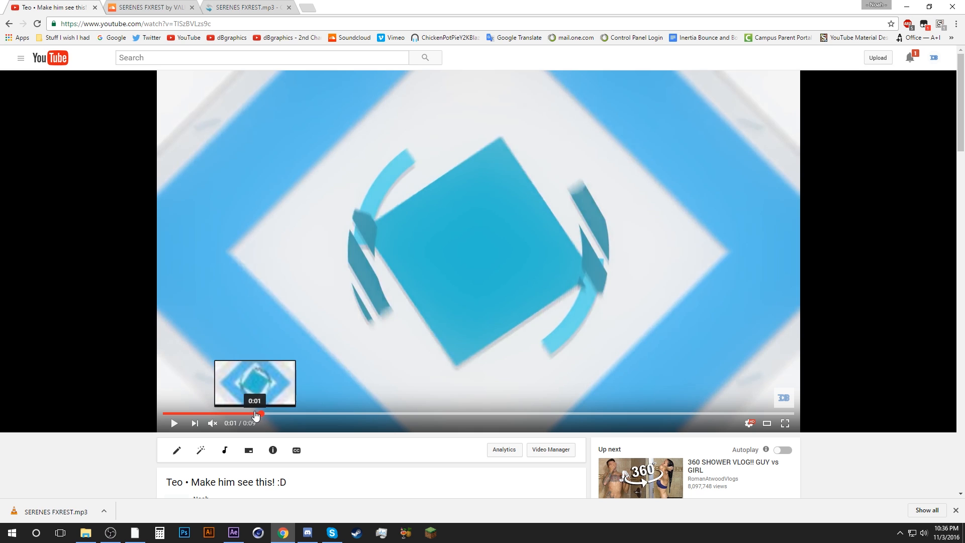
pyautogui.click(235, 413)
pyautogui.click(173, 425)
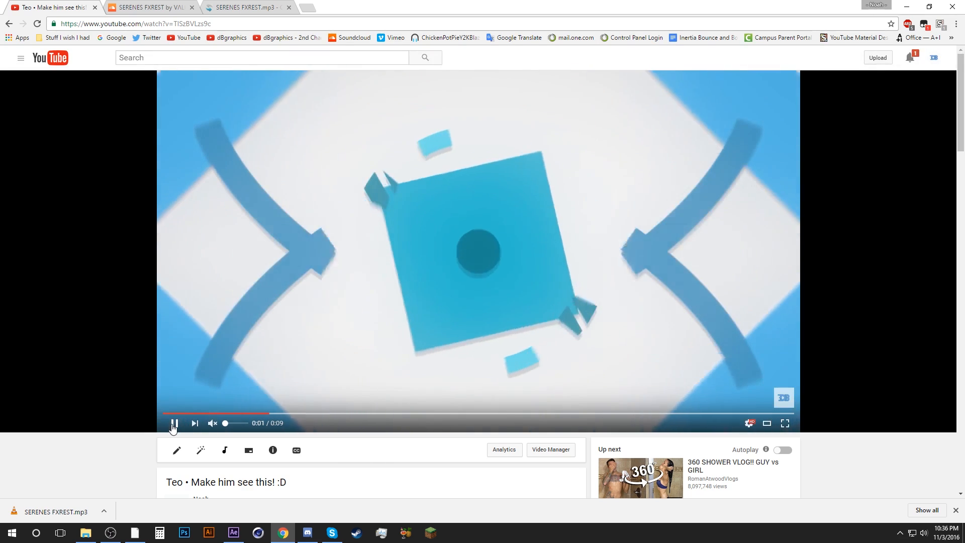
pyautogui.click(172, 425)
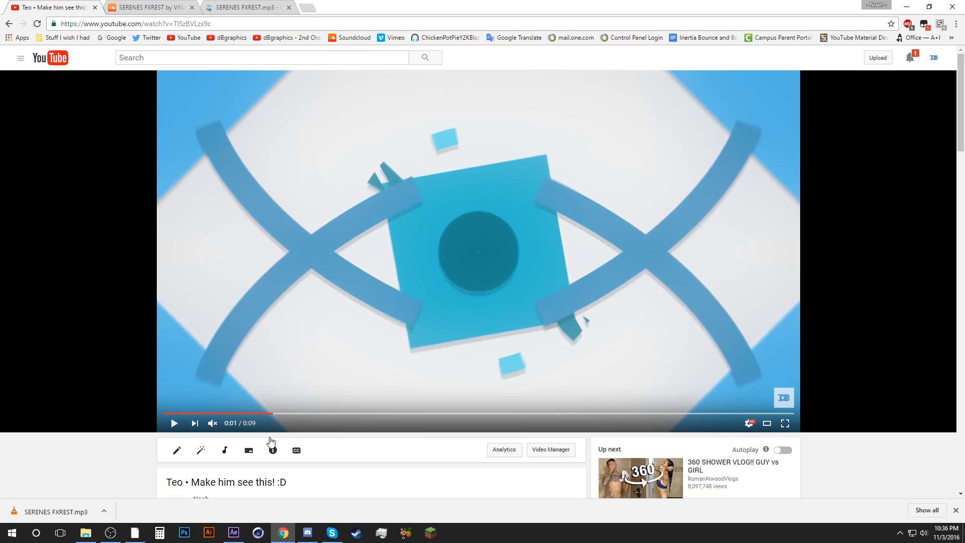
# Step: Switch to After Effects and set up the Pen tool with a blue 3F90DC stroke 65 px wide
pyautogui.click(233, 533)
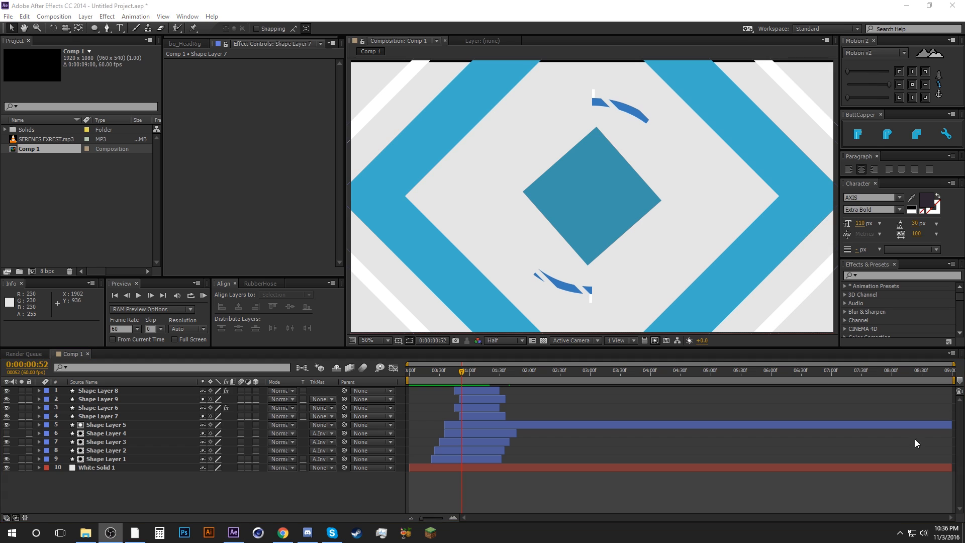
pyautogui.click(106, 28)
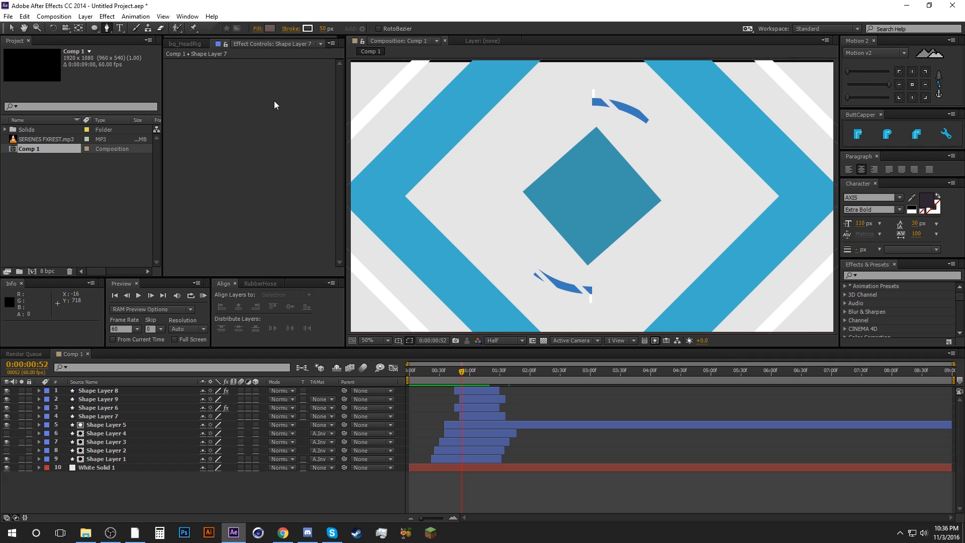
pyautogui.click(310, 31)
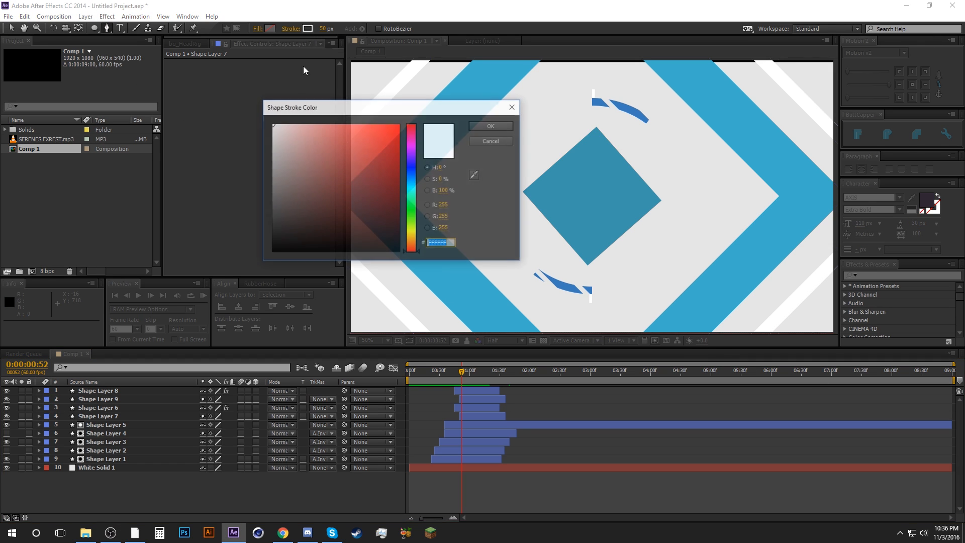
pyautogui.click(414, 177)
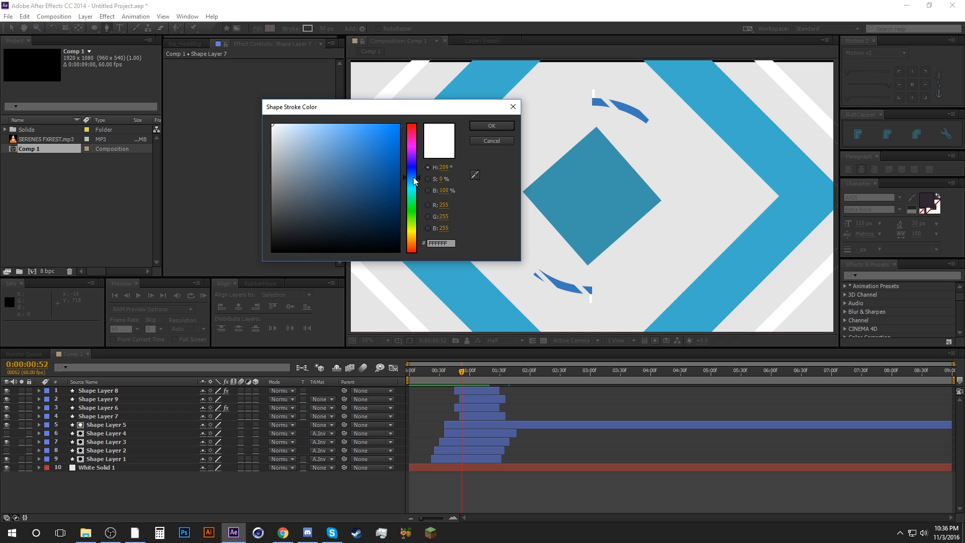
pyautogui.click(363, 141)
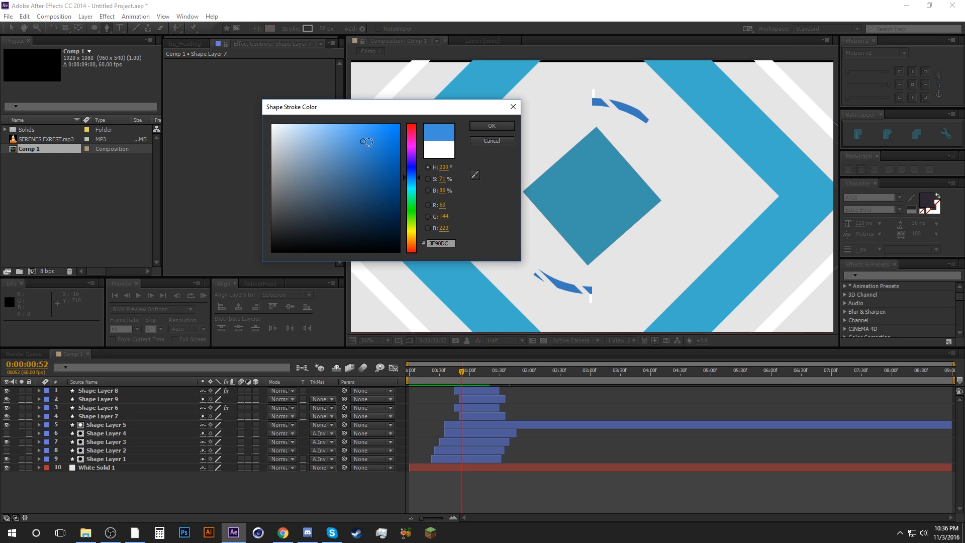
pyautogui.press('Return')
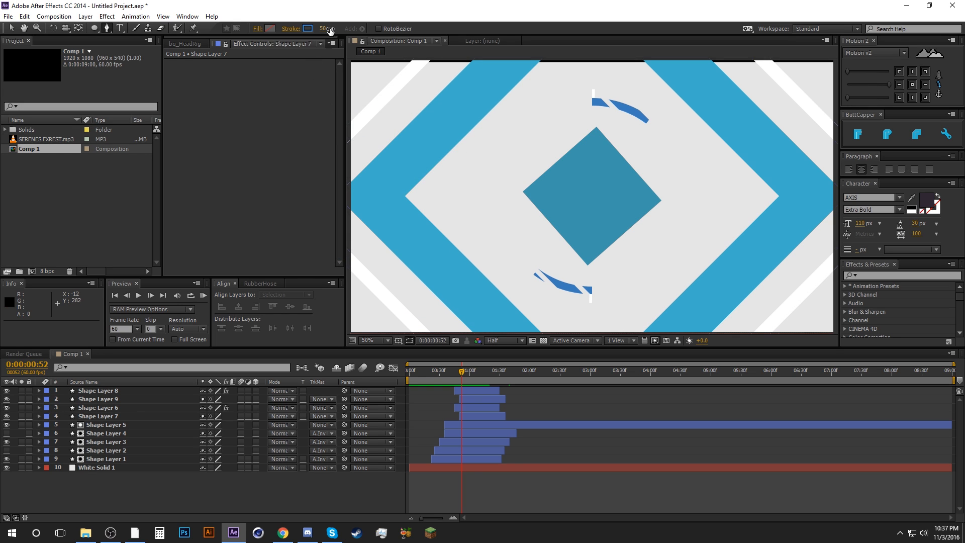
pyautogui.write('65')
pyautogui.press('Return')
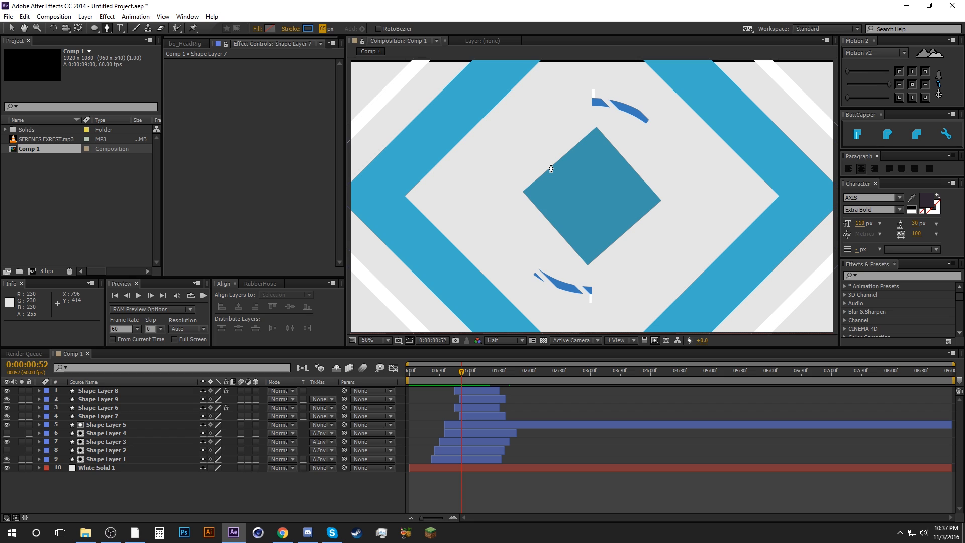
# Step: Start a new curved path on its own shape layer with a smooth first point near the composition's upper-left corner, angled down toward the square
pyautogui.click(405, 98)
pyautogui.moveTo(408, 109); pyautogui.dragTo(430, 143)
pyautogui.press(',')
pyautogui.scroll(1, 495, 148)
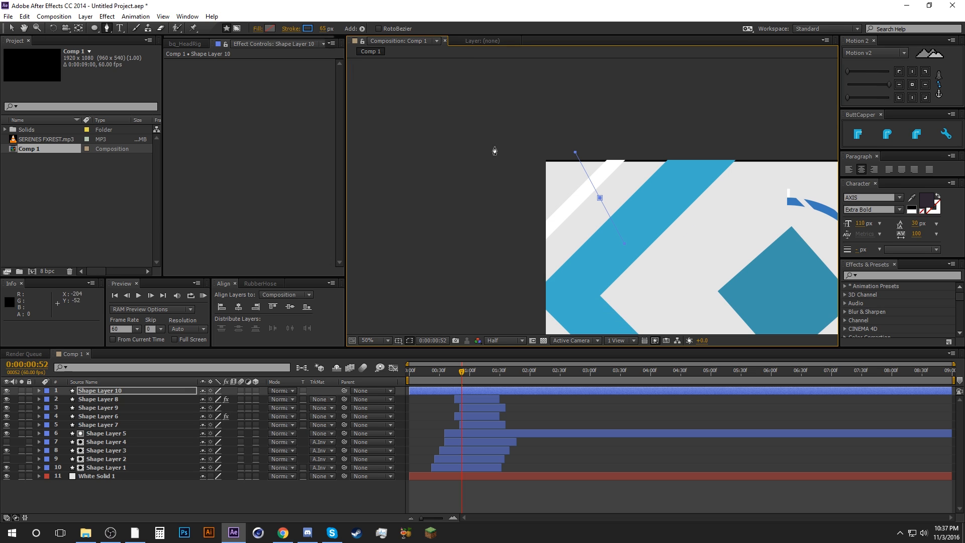
pyautogui.moveTo(645, 215); pyautogui.dragTo(580, 185)
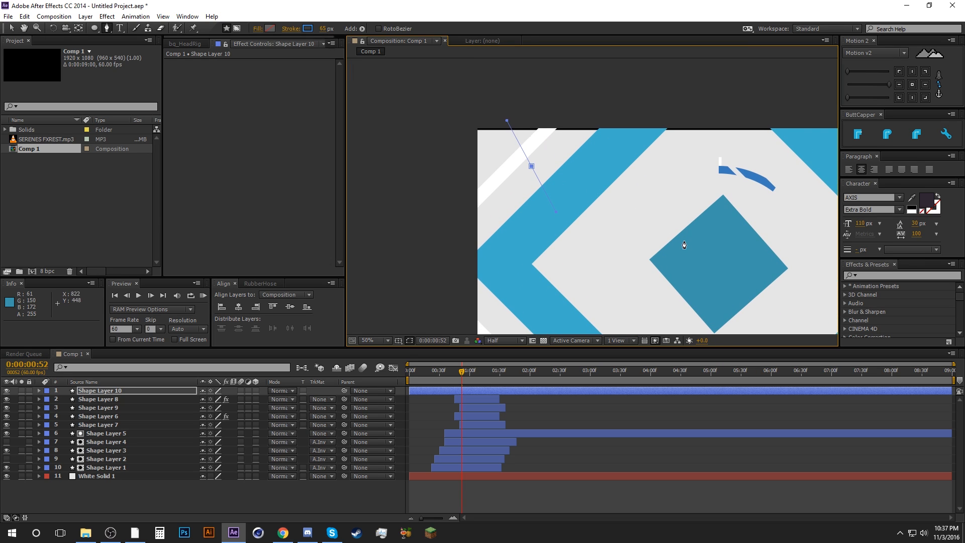
pyautogui.moveTo(708, 252); pyautogui.dragTo(660, 216)
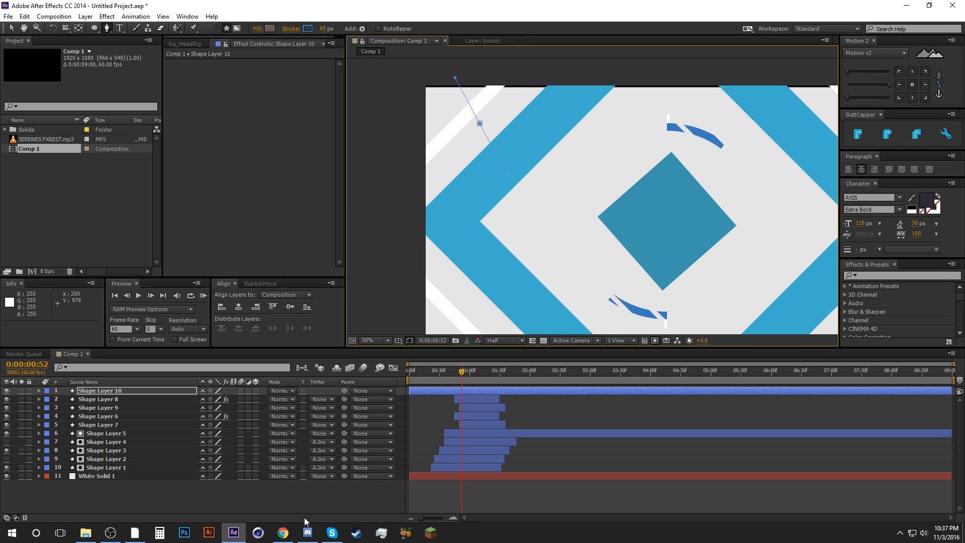
# Step: Switch to the reference video in Chrome and briefly play the curved strokes crossing the square
pyautogui.click(284, 533)
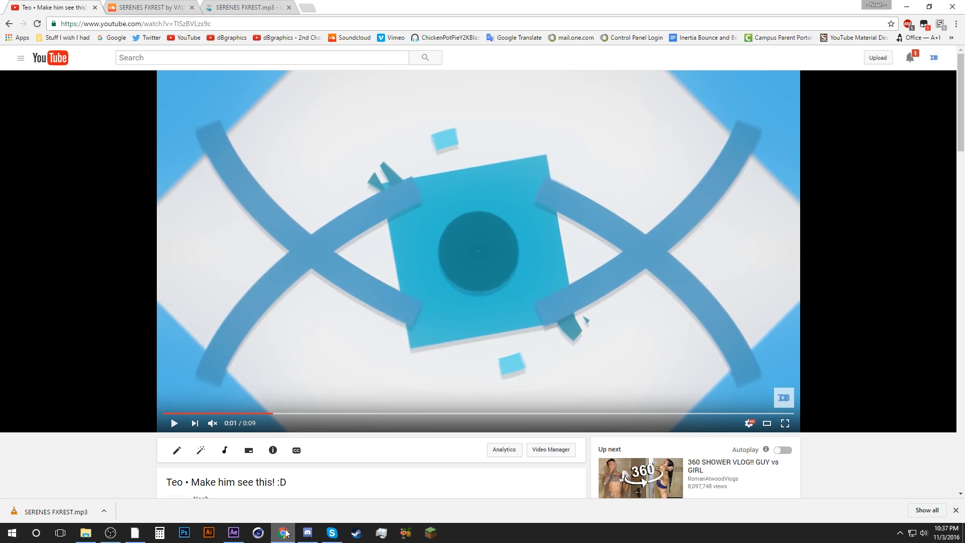
pyautogui.click(172, 426)
pyautogui.click(172, 426)
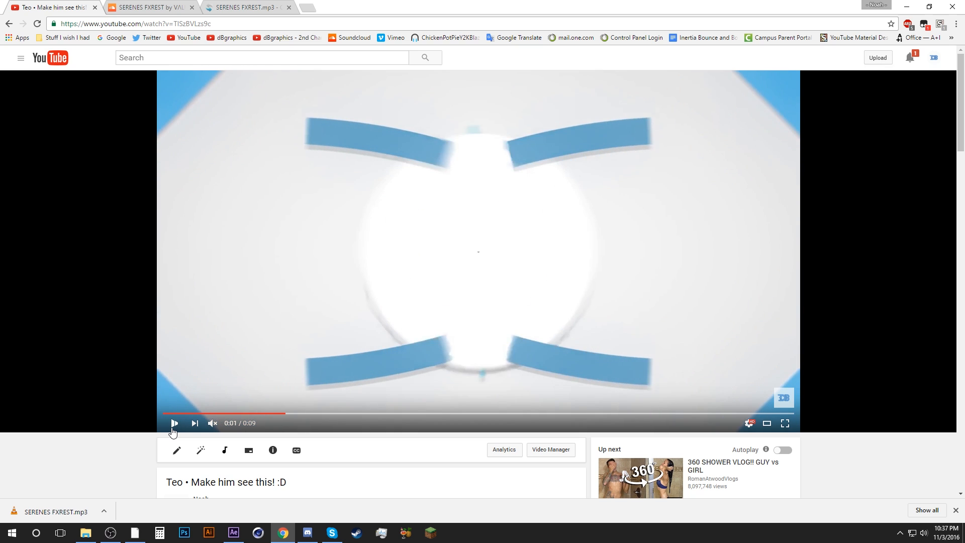
# Step: Switch back to After Effects, finish the curve with a smooth end point to the lower right of the square, and deselect the layer
pyautogui.click(234, 532)
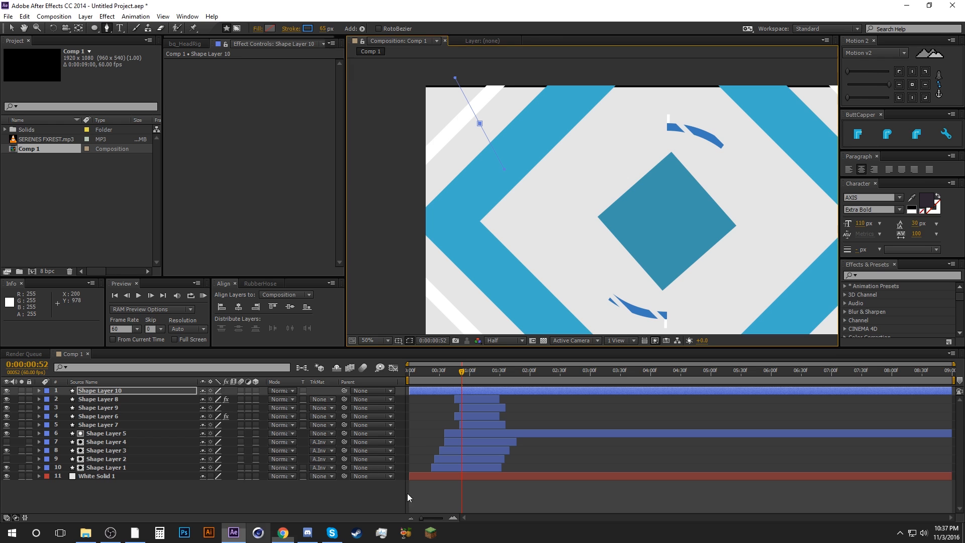
pyautogui.moveTo(667, 253); pyautogui.dragTo(608, 228)
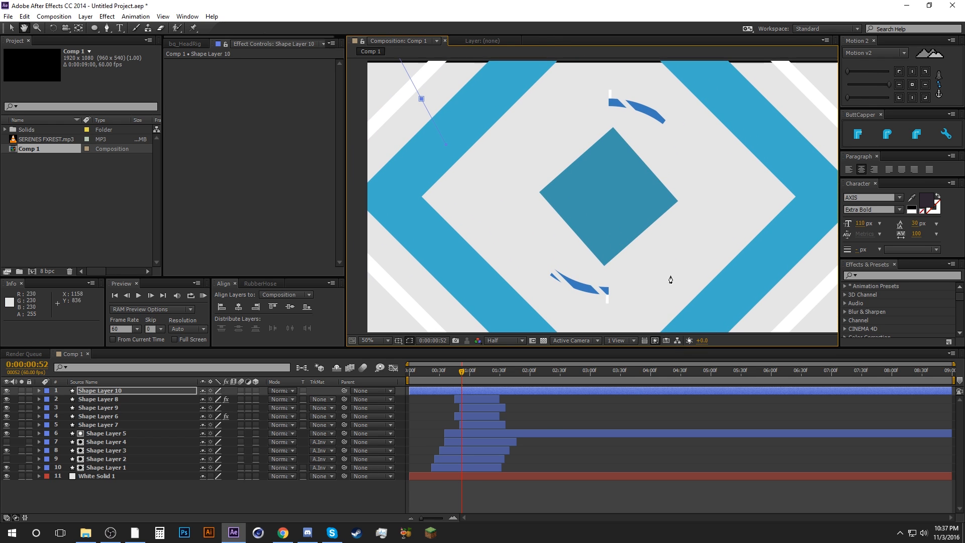
pyautogui.moveTo(721, 287)
pyautogui.mouseDown()
pyautogui.moveTo(880, 305)
pyautogui.moveTo(845, 316)
pyautogui.moveTo(913, 245)
pyautogui.moveTo(912, 307)
pyautogui.moveTo(923, 317)
pyautogui.moveTo(854, 281)
pyautogui.moveTo(786, 180)
pyautogui.moveTo(915, 292)
pyautogui.moveTo(948, 280)
pyautogui.moveTo(935, 286)
pyautogui.moveTo(934, 327)
pyautogui.moveTo(881, 256)
pyautogui.moveTo(904, 315)
pyautogui.mouseUp()
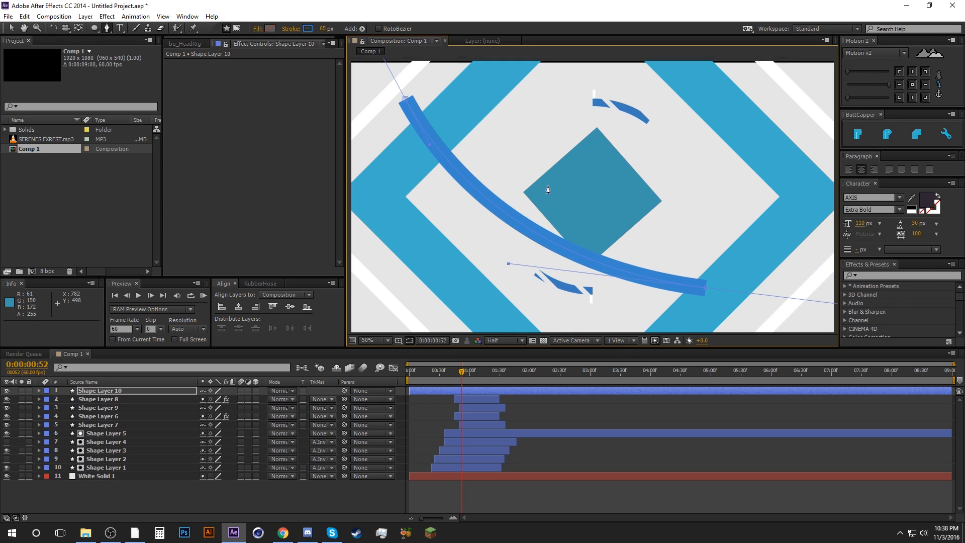
pyautogui.click(554, 396)
# Step: Try to reshape the upper-left end of Shape Layer 10's curve by redirecting its direction handle, and undo the change
pyautogui.click(103, 391)
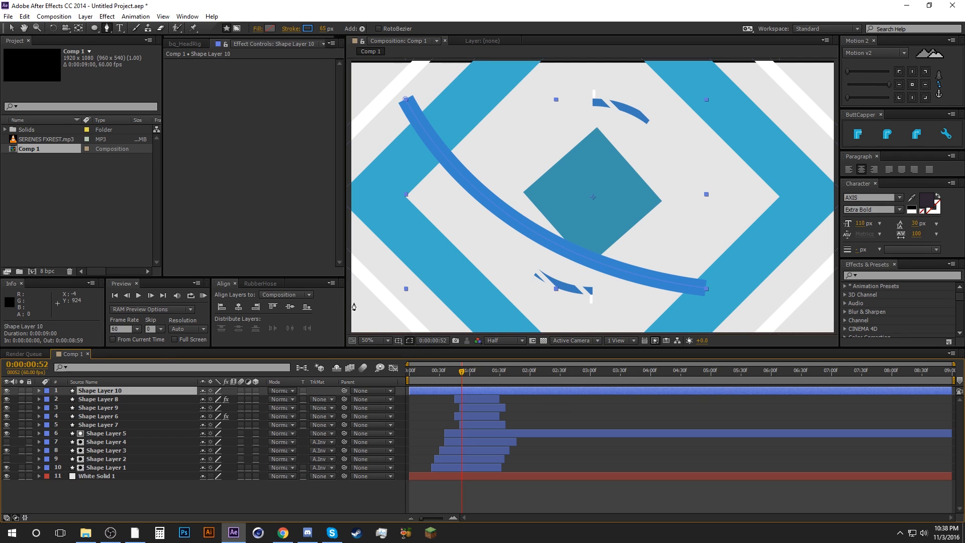
pyautogui.click(107, 28)
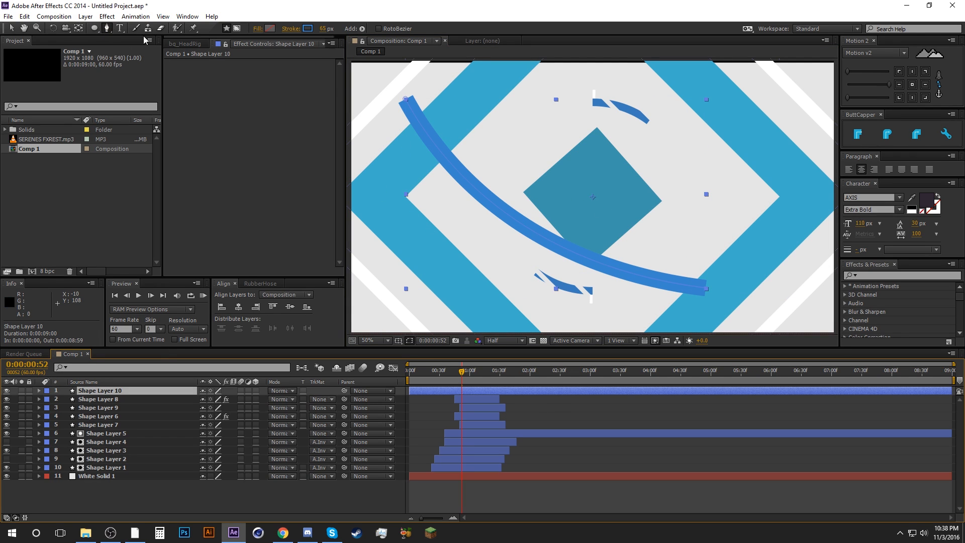
pyautogui.click(406, 98)
pyautogui.moveTo(429, 143); pyautogui.dragTo(403, 154)
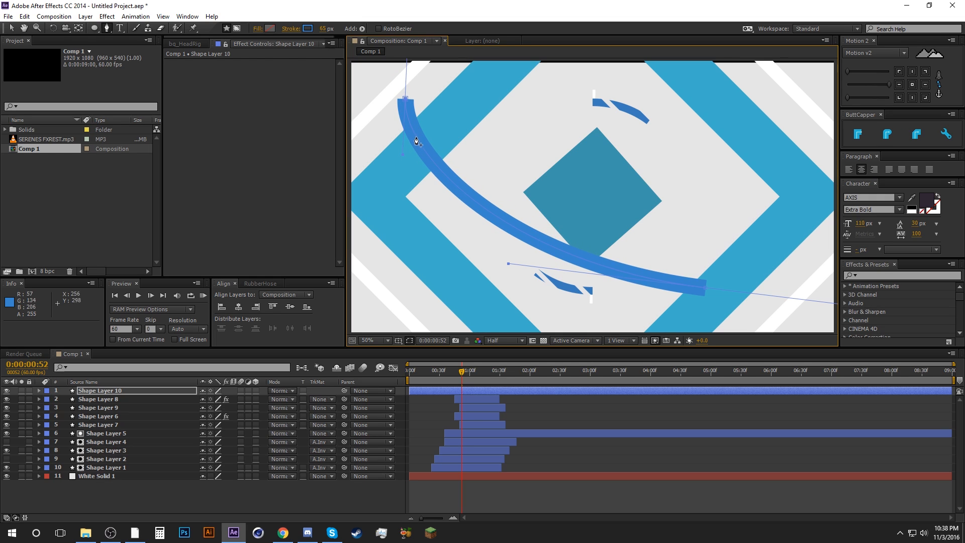
pyautogui.hotkey('ctrl', 'z')
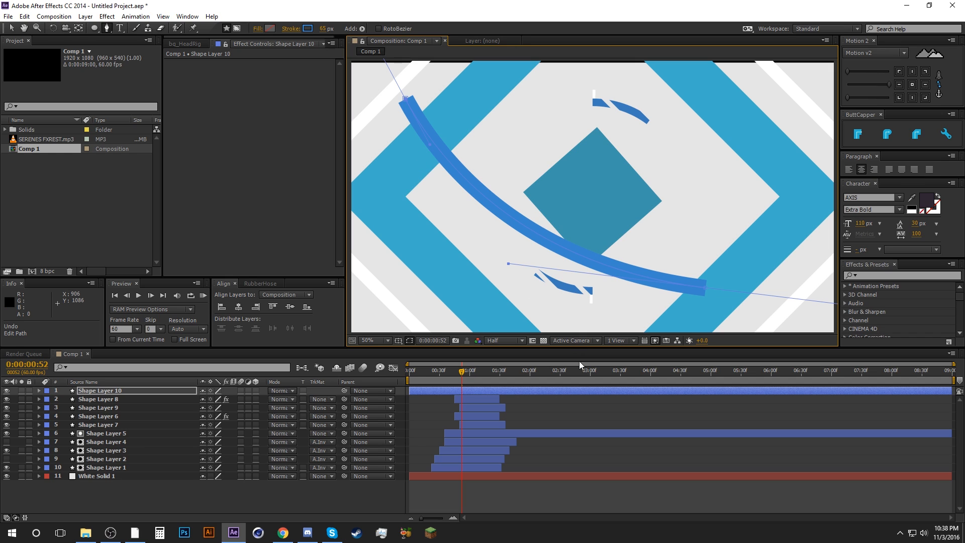
pyautogui.click(553, 408)
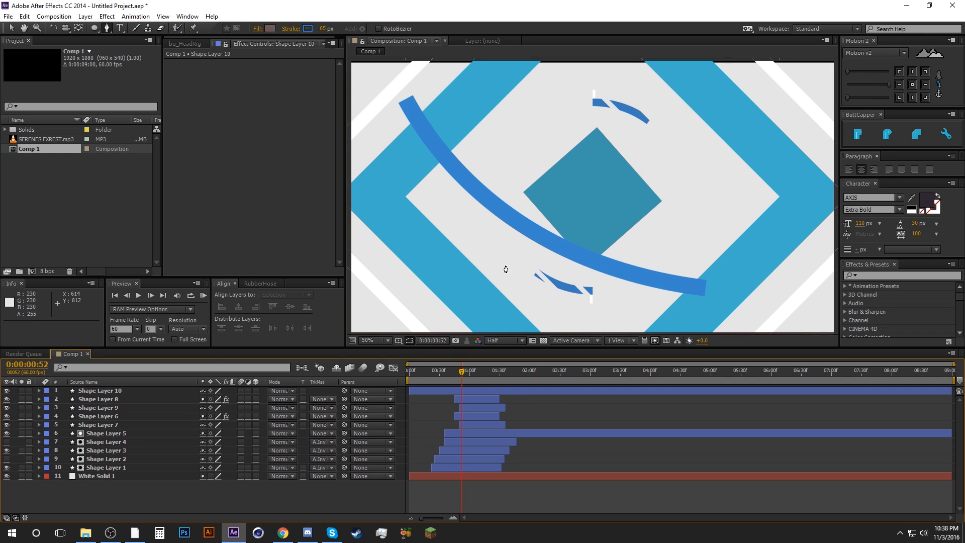
# Step: Add Trim Paths to Shape Layer 10 and expand its trim properties
pyautogui.click(113, 391)
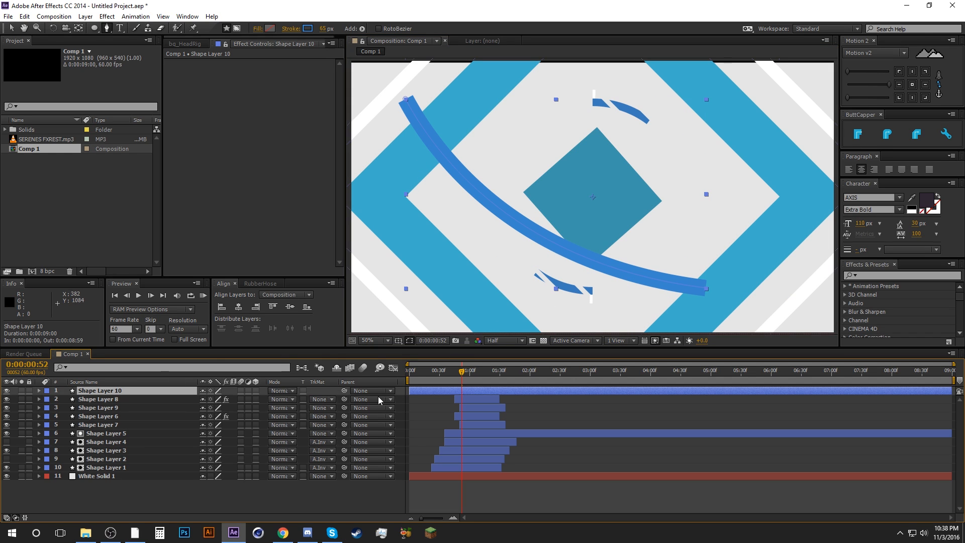
pyautogui.click(362, 29)
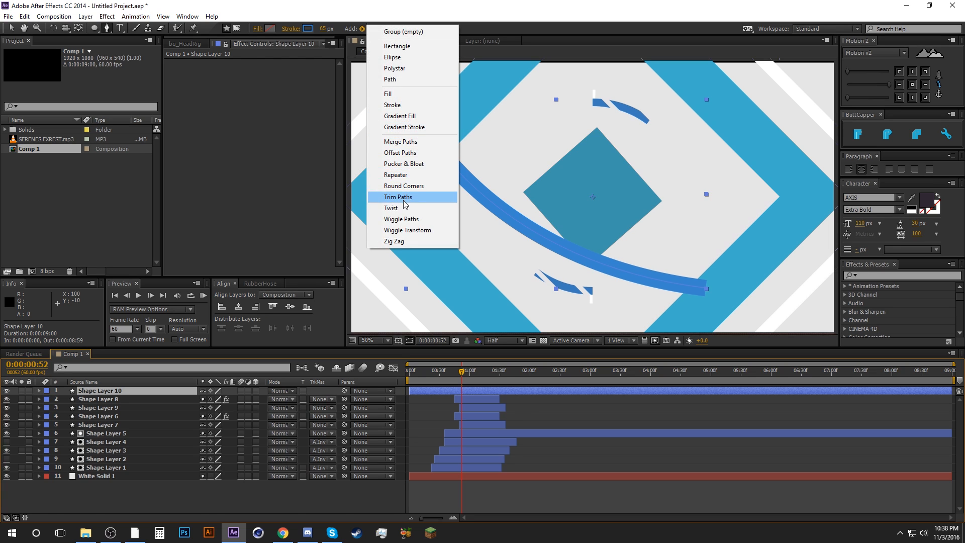
pyautogui.click(413, 200)
pyautogui.click(54, 417)
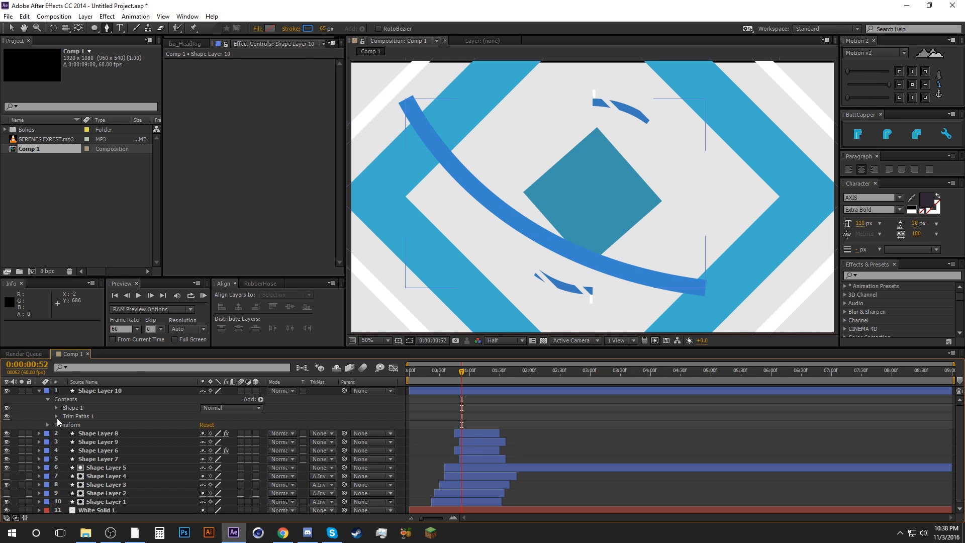
pyautogui.click(57, 418)
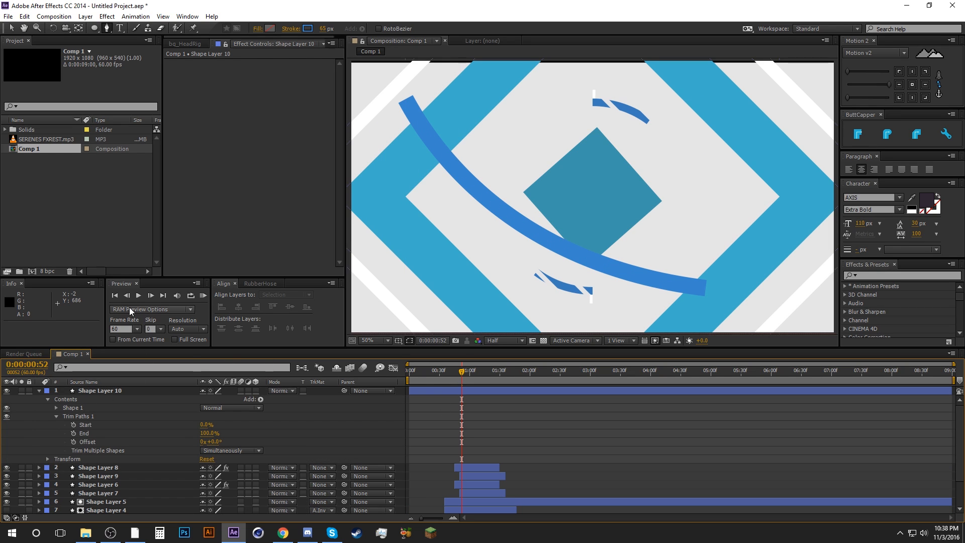
# Step: Keyframe Shape Layer 10's trim End at 0% at 0:00:01:00 and its Start at 0% at 0:00:01:10
pyautogui.click(138, 296)
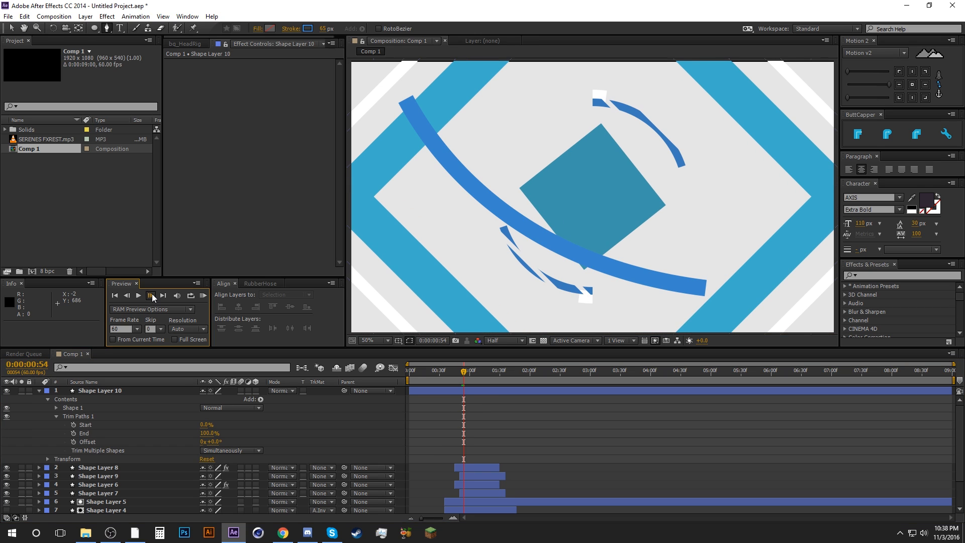
pyautogui.click(151, 295)
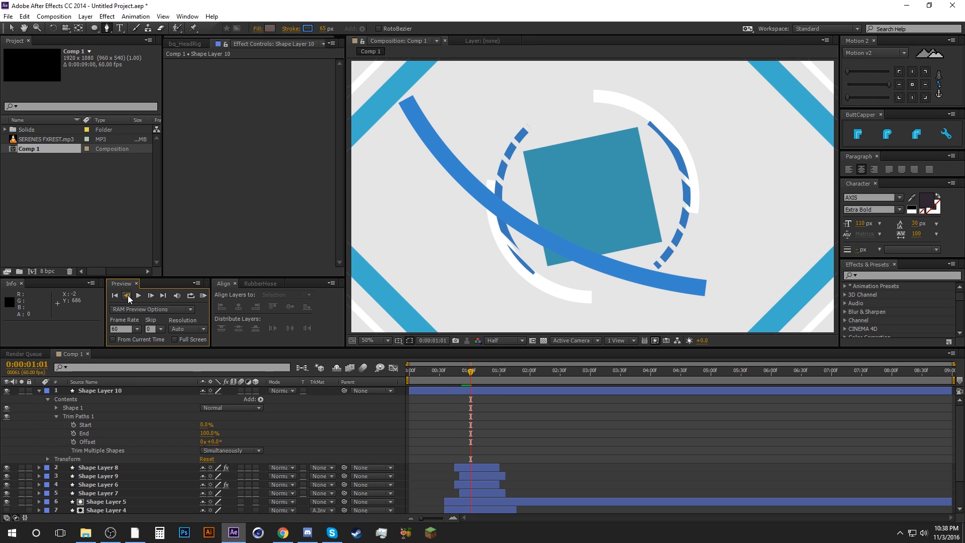
pyautogui.moveTo(200, 433); pyautogui.dragTo(165, 435)
pyautogui.click(74, 433)
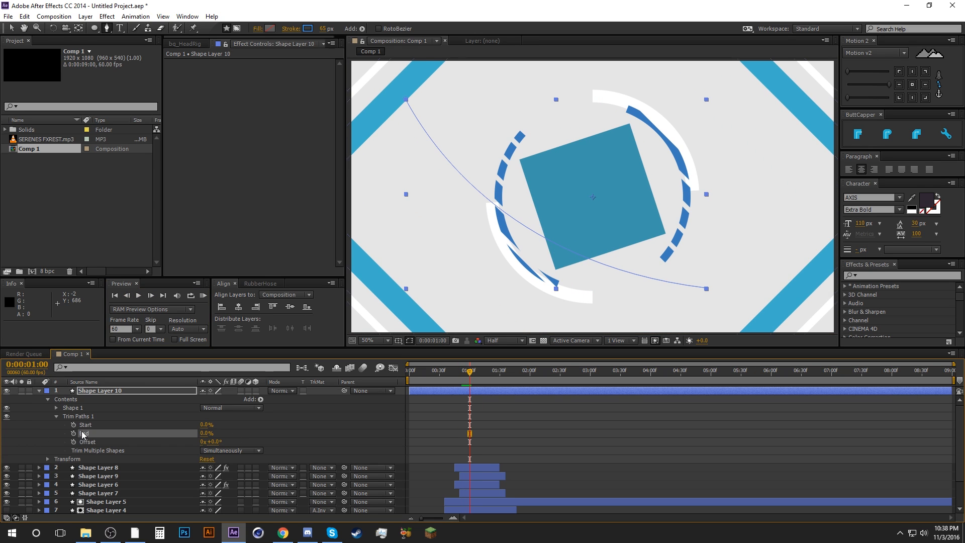
pyautogui.click(151, 297)
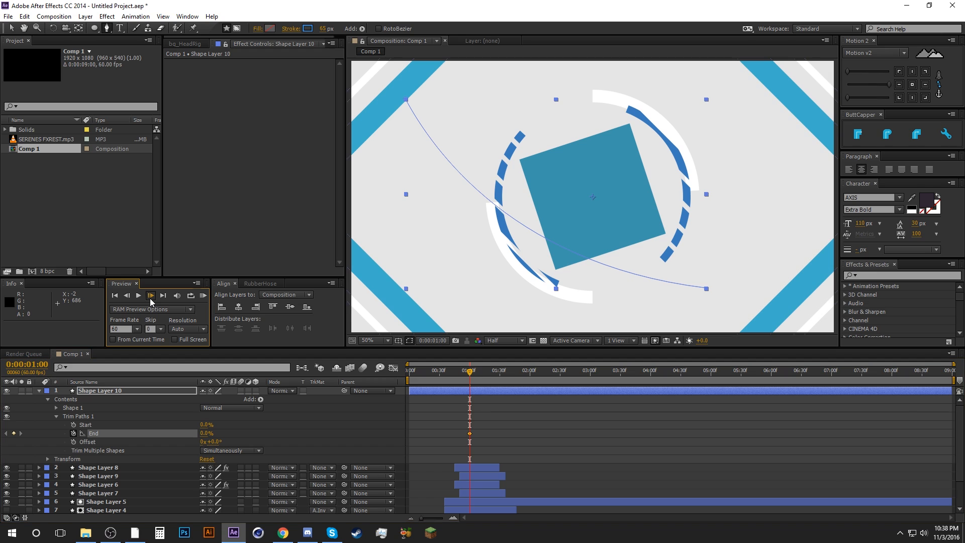
pyautogui.click(74, 425)
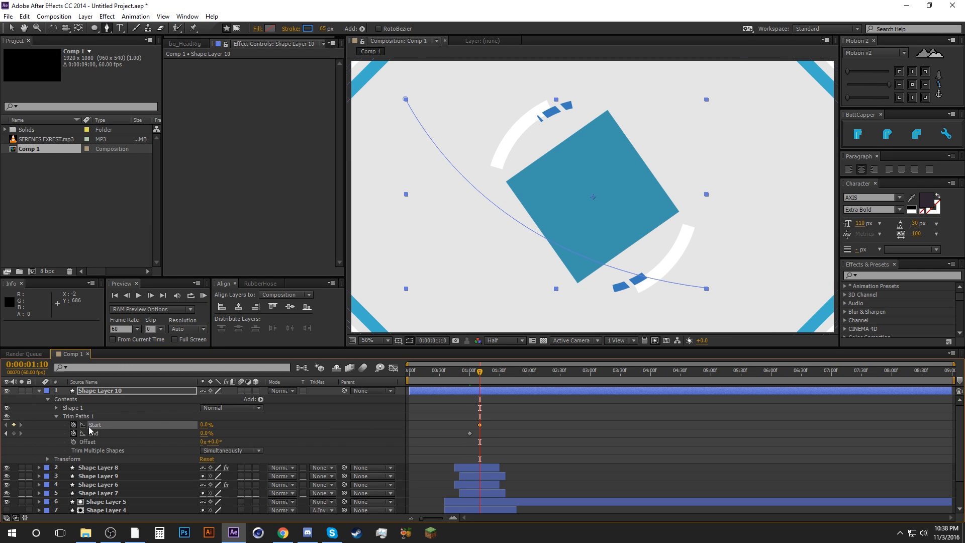
# Step: Set Shape Layer 10's trim Start and End to 100% at 0:00:01:50
pyautogui.click(151, 296)
pyautogui.click(151, 297)
pyautogui.click(151, 297)
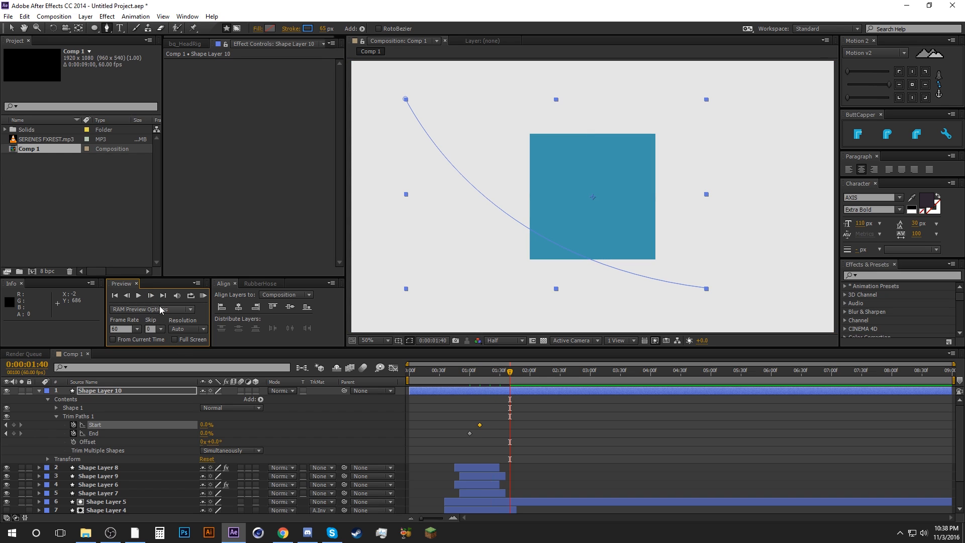
pyautogui.click(151, 296)
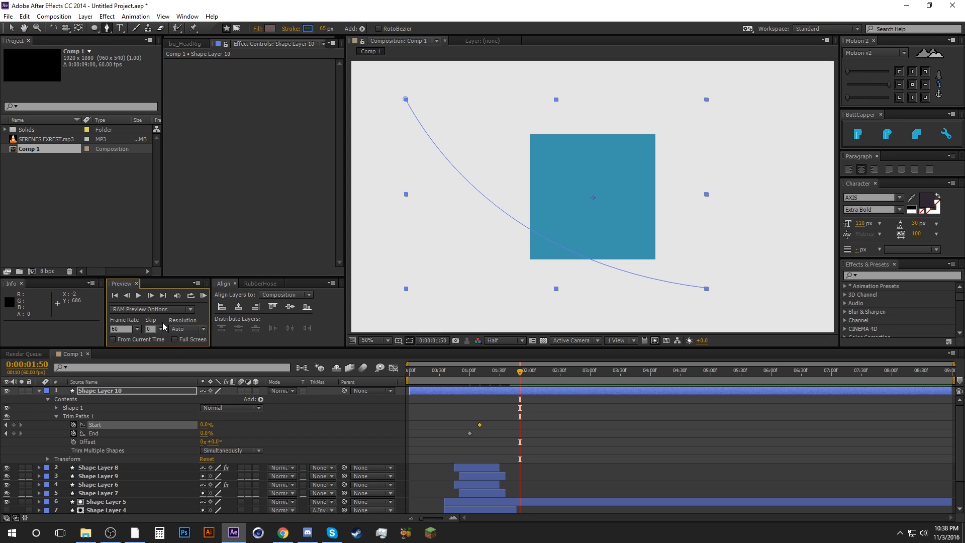
pyautogui.moveTo(207, 432); pyautogui.dragTo(543, 441)
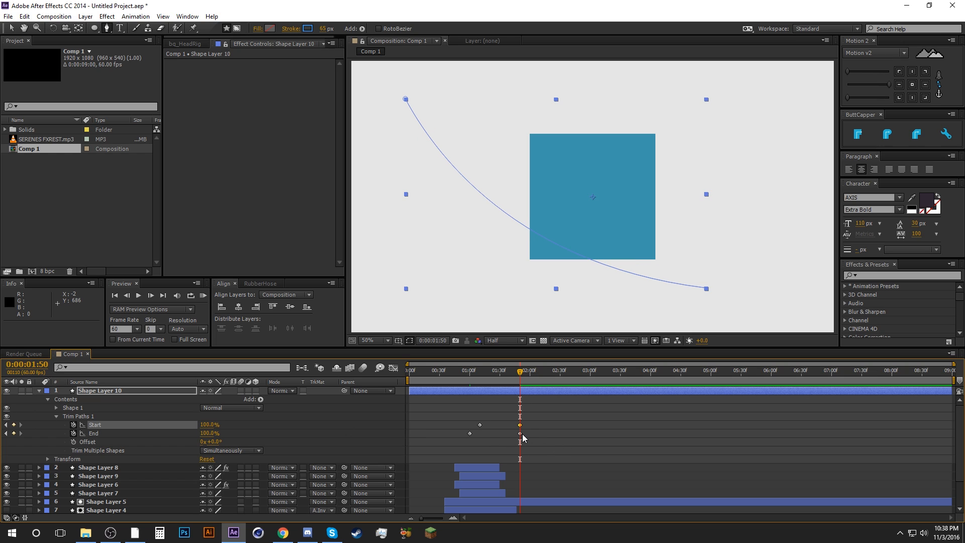
# Step: Move the final trim End keyframe to 0:00:01:45 and apply Easy Ease to all Start and End keyframes
pyautogui.click(519, 434)
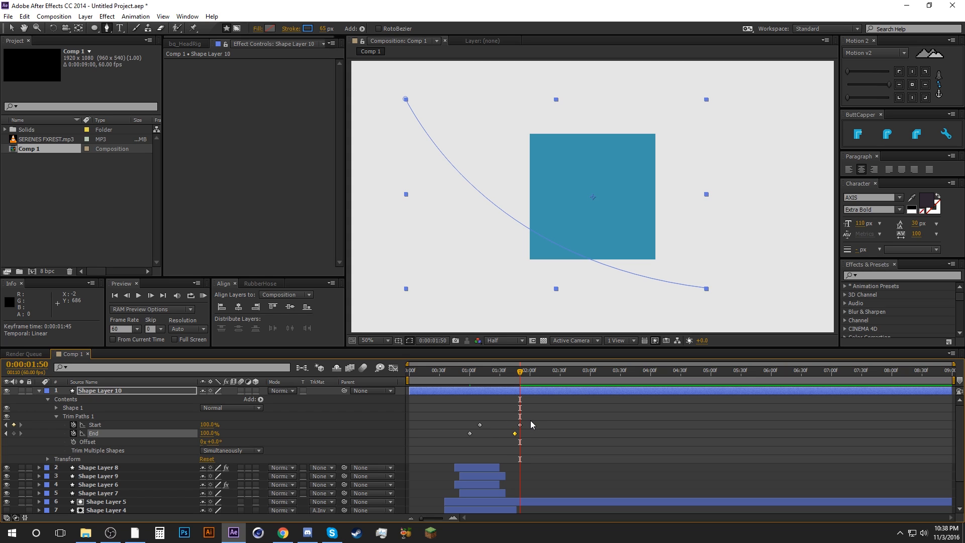
pyautogui.moveTo(533, 419); pyautogui.dragTo(453, 438)
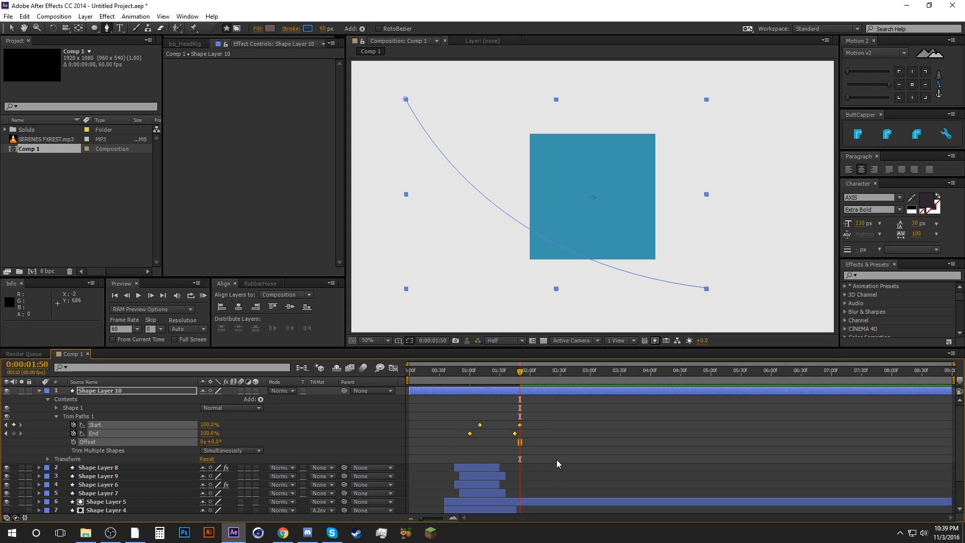
pyautogui.press('F9')
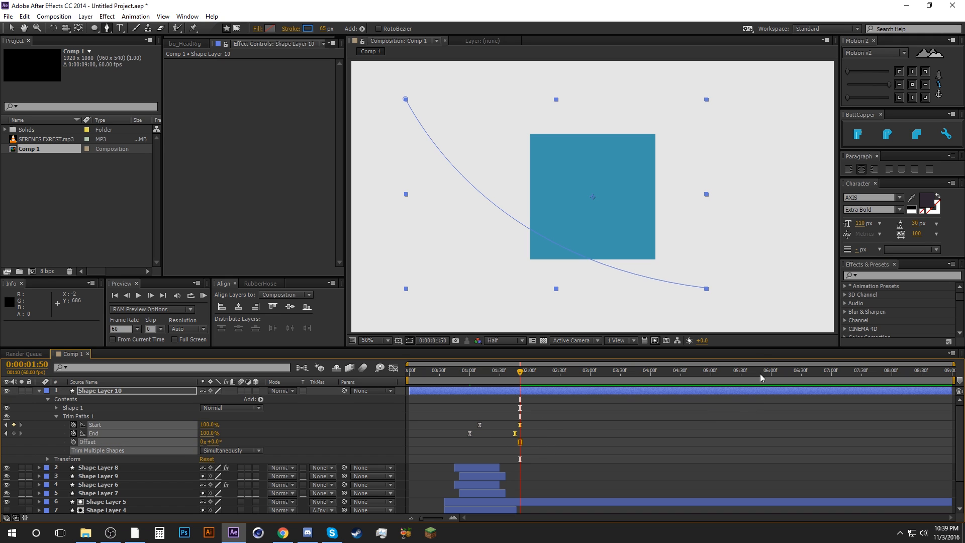
# Step: Apply the Motion v2 ease to the selected trim keyframes and trim Shape Layer 10 to run from 0:00:01:00 to 0:00:01:50
pyautogui.click(885, 85)
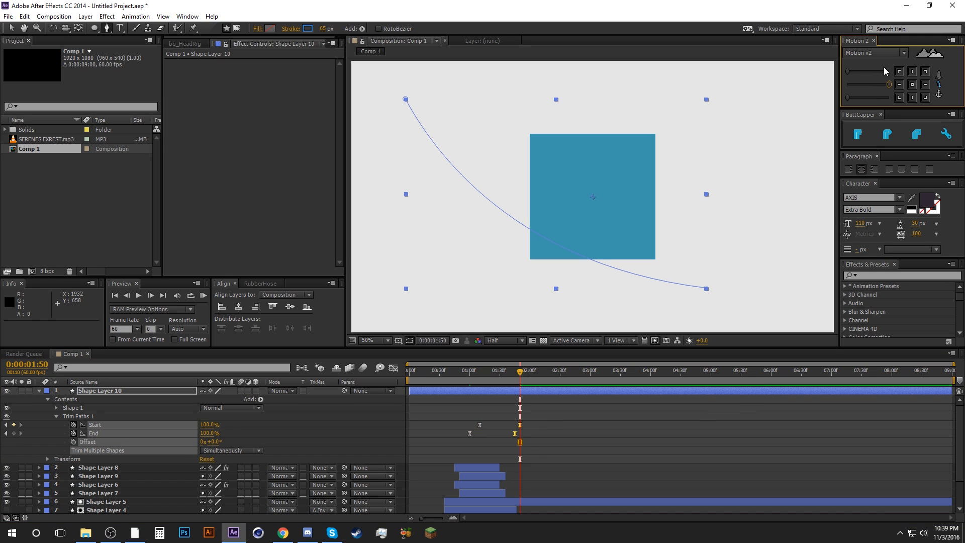
pyautogui.click(497, 407)
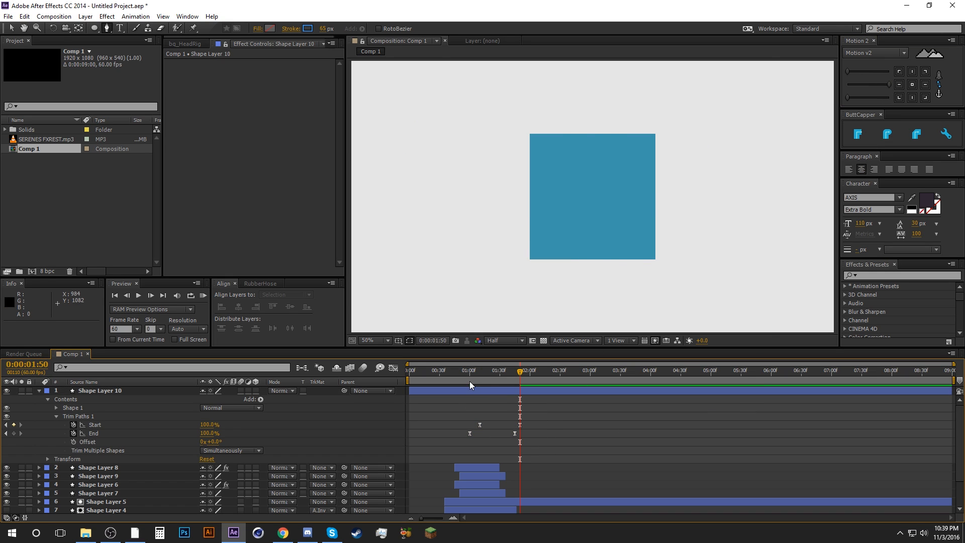
pyautogui.click(469, 381)
pyautogui.moveTo(412, 390); pyautogui.dragTo(470, 390)
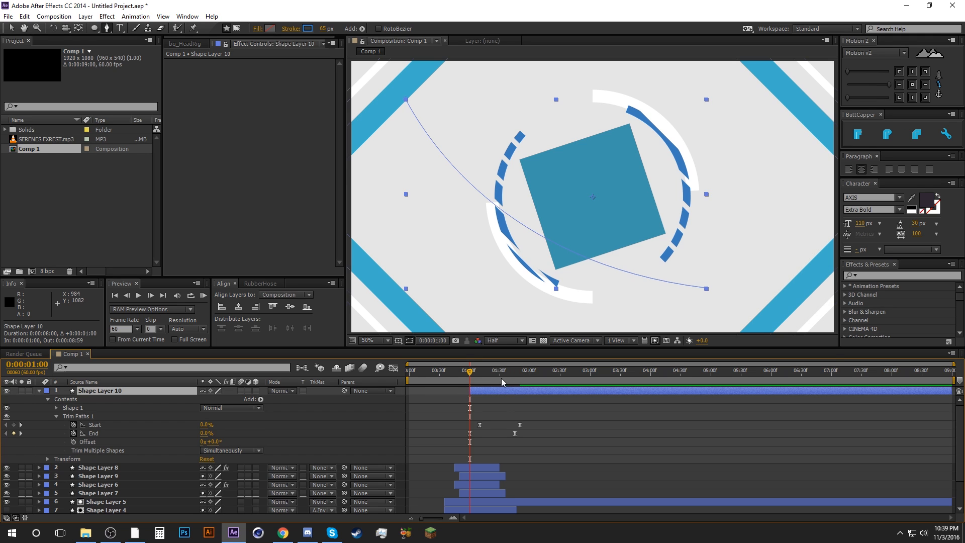
pyautogui.click(518, 378)
pyautogui.hotkey('ctrl', 'shift', 'd')
pyautogui.press('Delete')
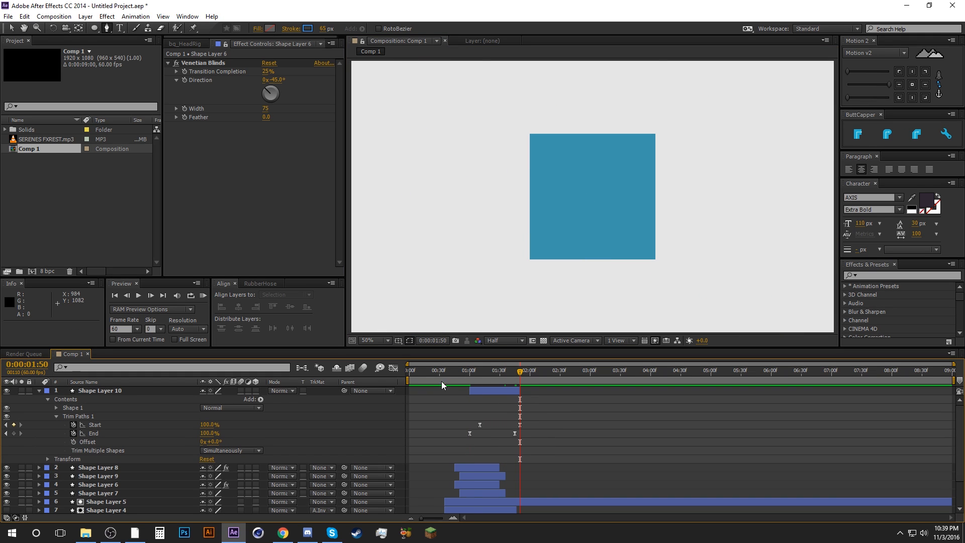
# Step: Preview the curved stroke's sweep around 0:00:01:10 and check Shape Layer 10's anchor point against the composition centre guides
pyautogui.moveTo(452, 372); pyautogui.dragTo(482, 370)
pyautogui.moveTo(494, 370); pyautogui.dragTo(481, 366)
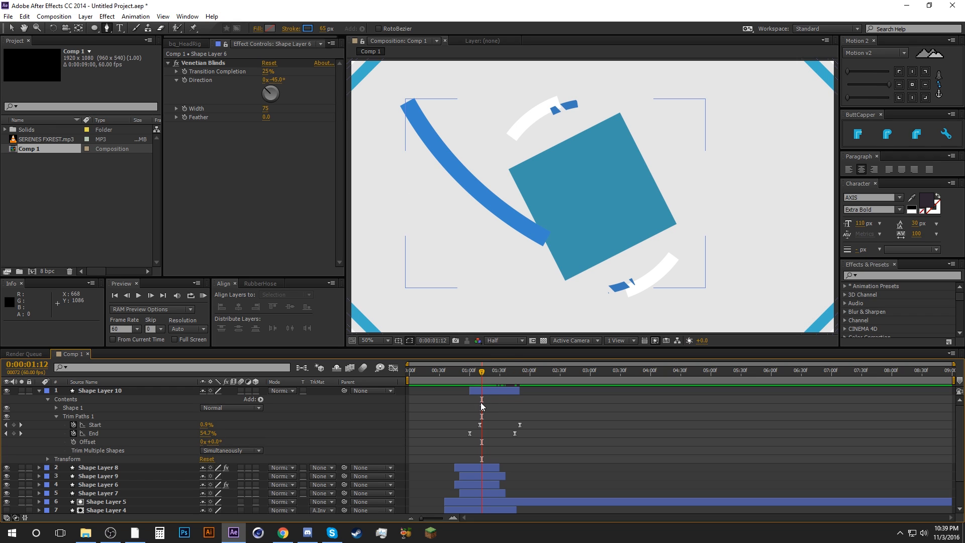
pyautogui.click(479, 377)
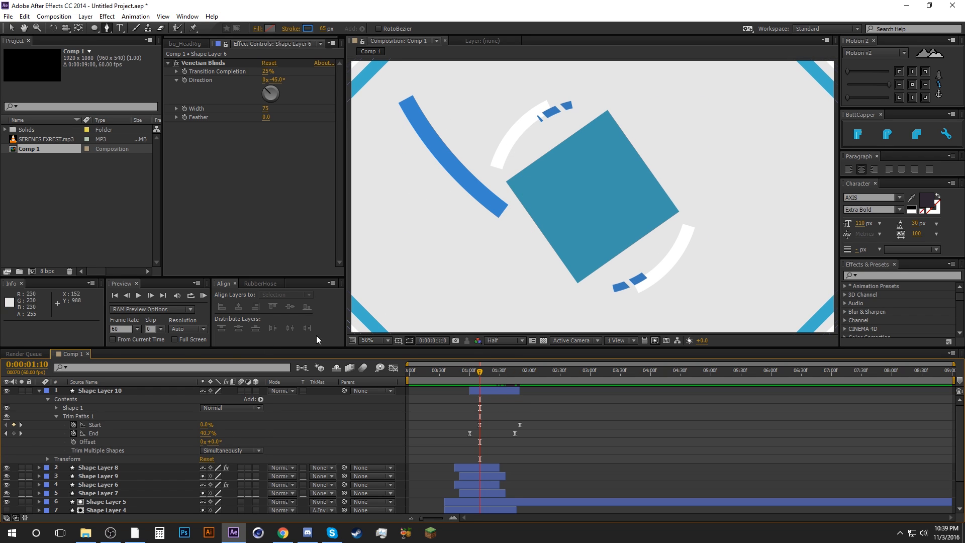
pyautogui.click(104, 391)
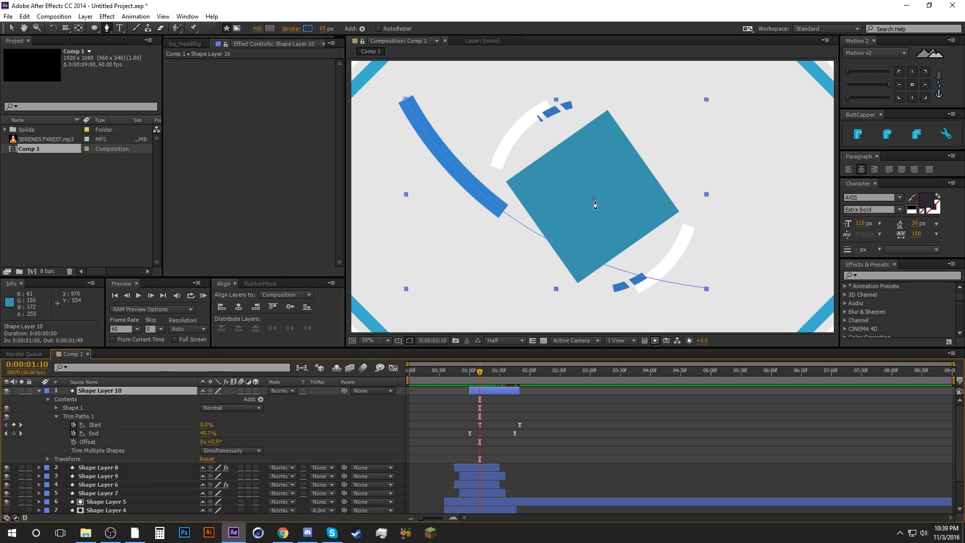
pyautogui.scroll(2, 591, 205)
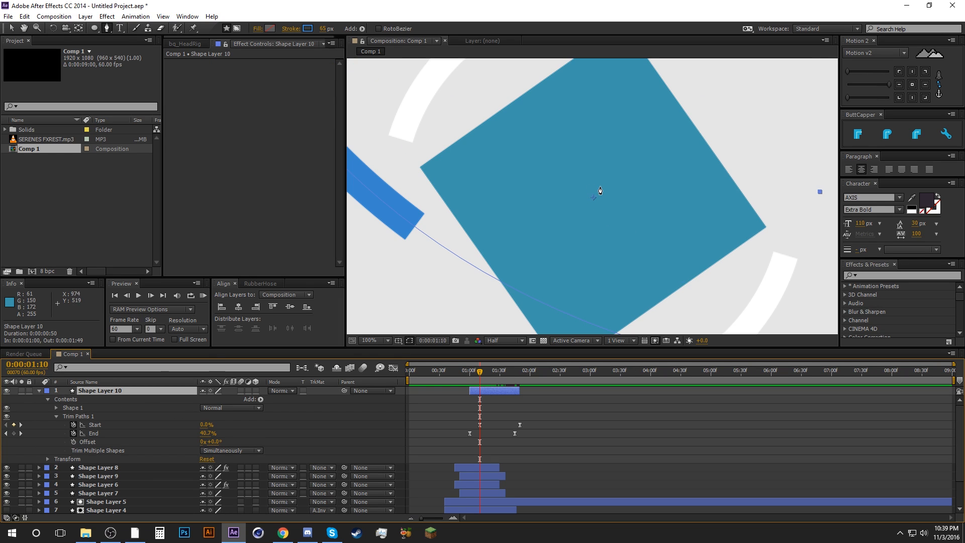
pyautogui.scroll(-2, 600, 191)
pyautogui.press("'")
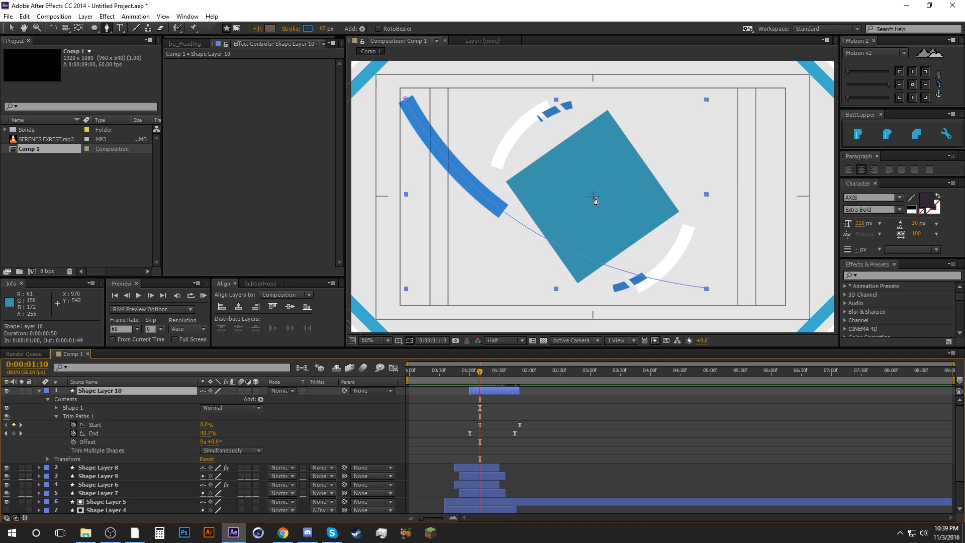
pyautogui.press("'")
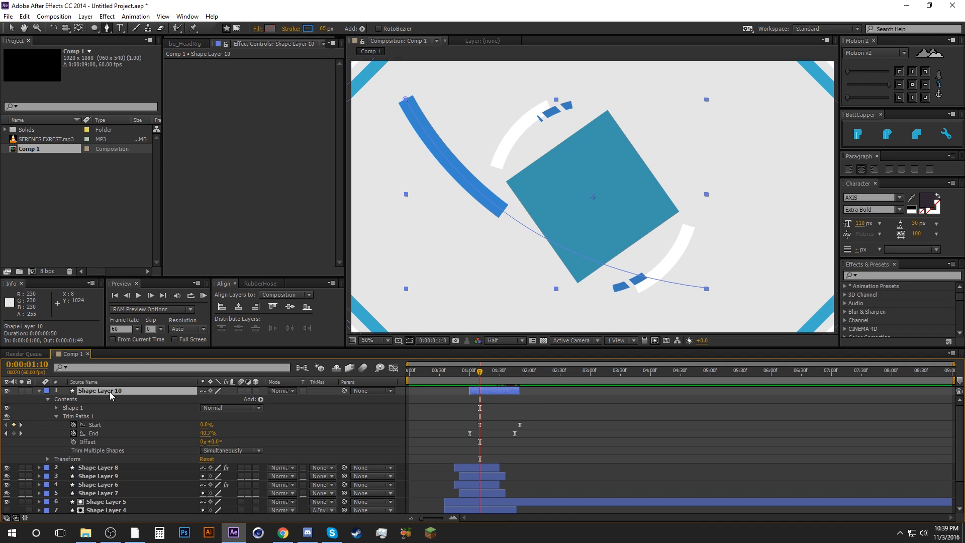
# Step: Copy Shape Layer 10, paste three duplicates of it, and collapse its expanded properties
pyautogui.hotkey('ctrl', 'c')
pyautogui.hotkey('ctrl', 'v')
pyautogui.hotkey('ctrl', 'v')
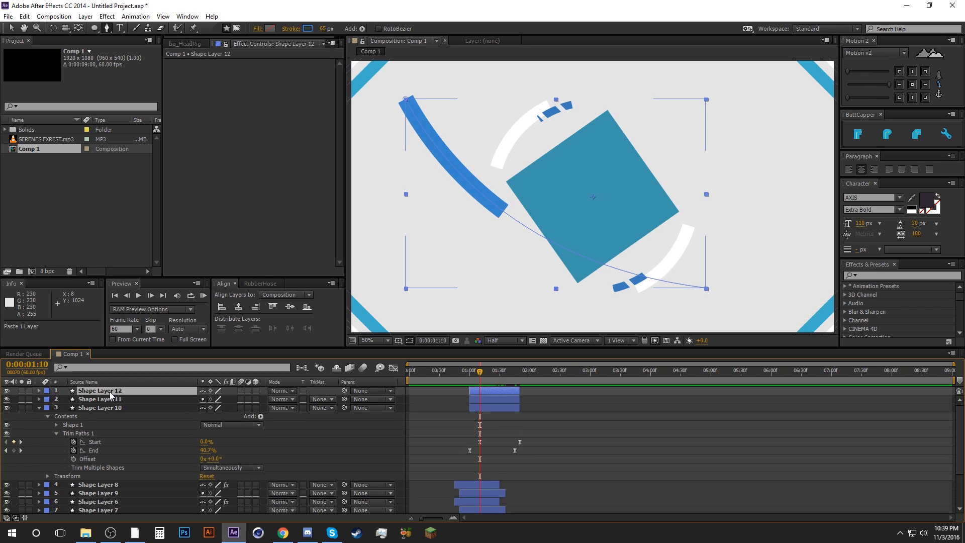
pyautogui.hotkey('ctrl', 'v')
pyautogui.click(38, 416)
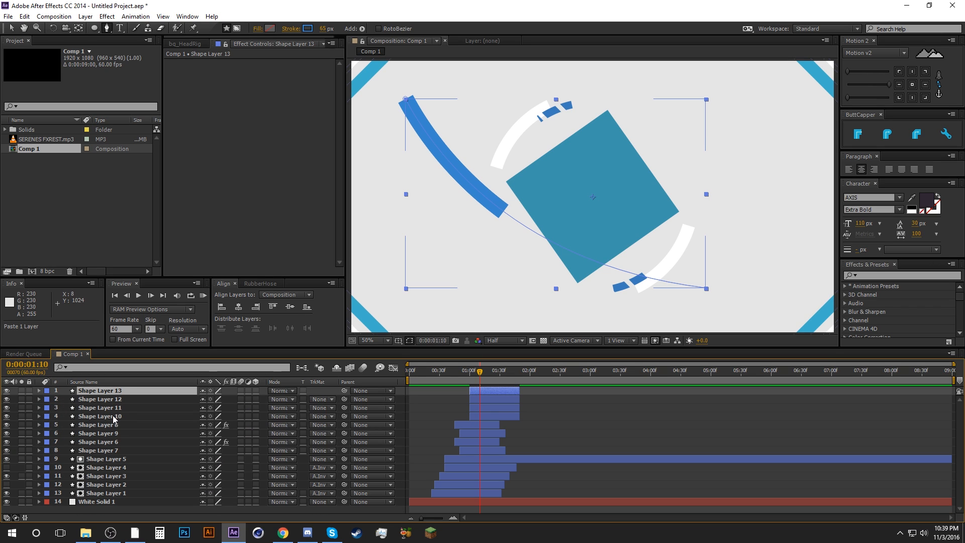
# Step: Reveal Scale for the four curved stroke layers, unlink its proportions, and set Shape Layer 11's scale to -100, 100%
pyautogui.keyDown('shift'); pyautogui.click(112, 416); pyautogui.keyUp('shift')
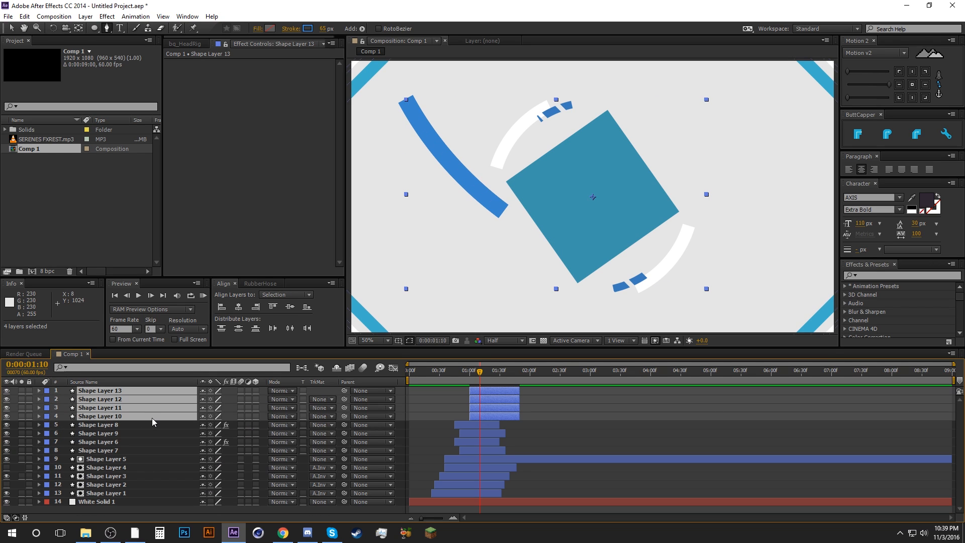
pyautogui.press('s')
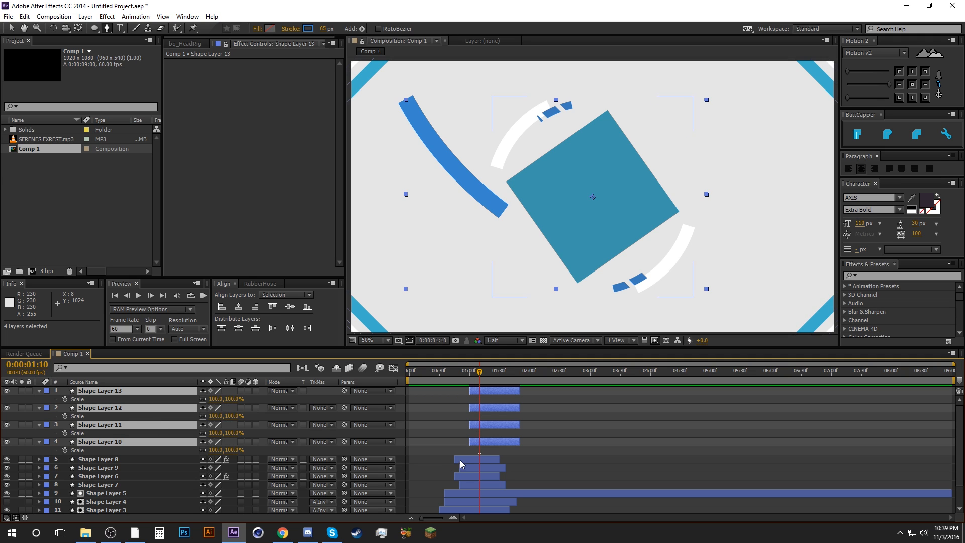
pyautogui.click(387, 401)
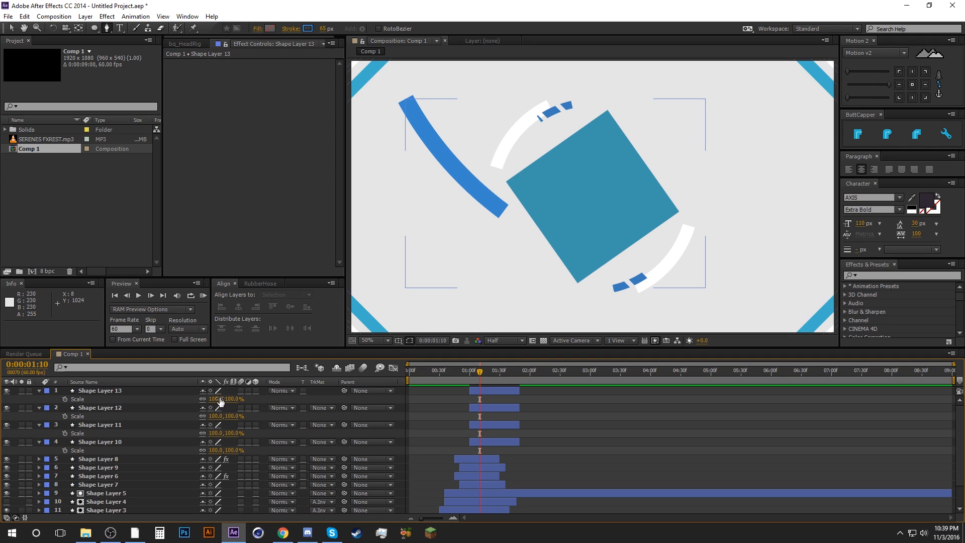
pyautogui.click(202, 399)
pyautogui.click(175, 442)
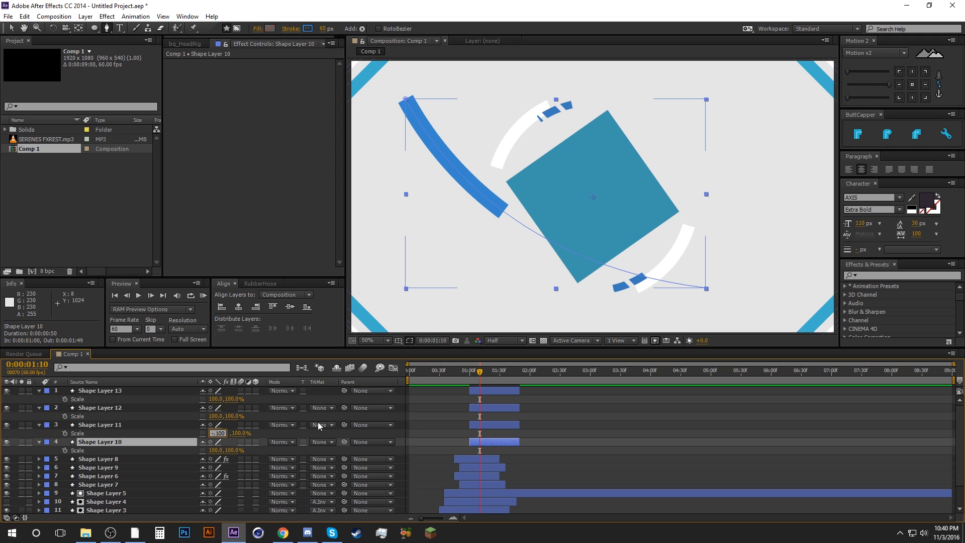
pyautogui.press('Return')
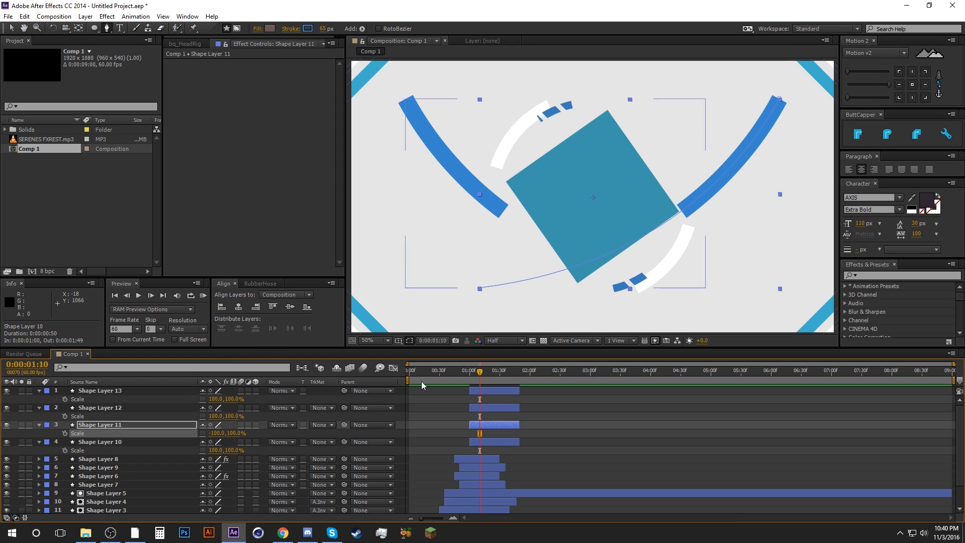
# Step: Flip Shape Layer 12 vertically by setting its scale to 100, -100%
pyautogui.click(224, 415)
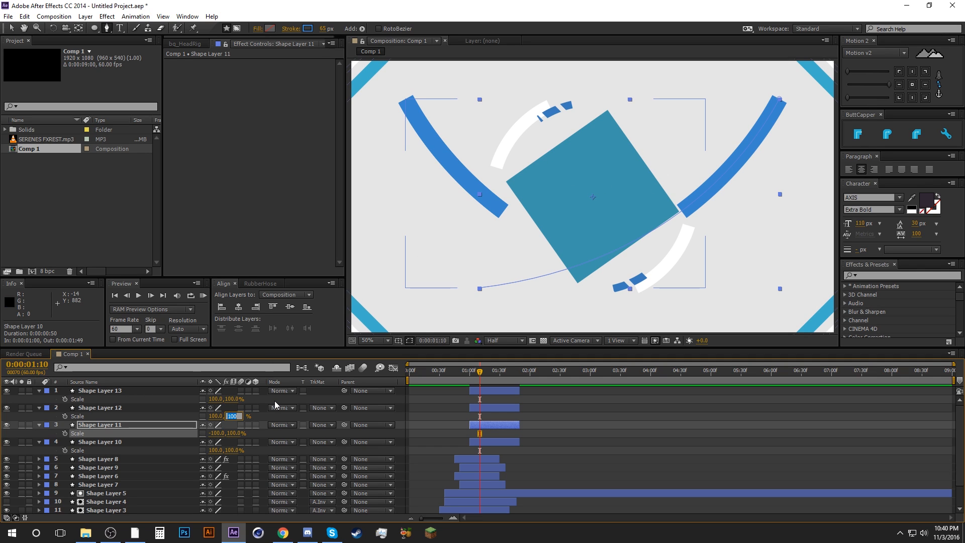
pyautogui.press('Home')
pyautogui.write('-')
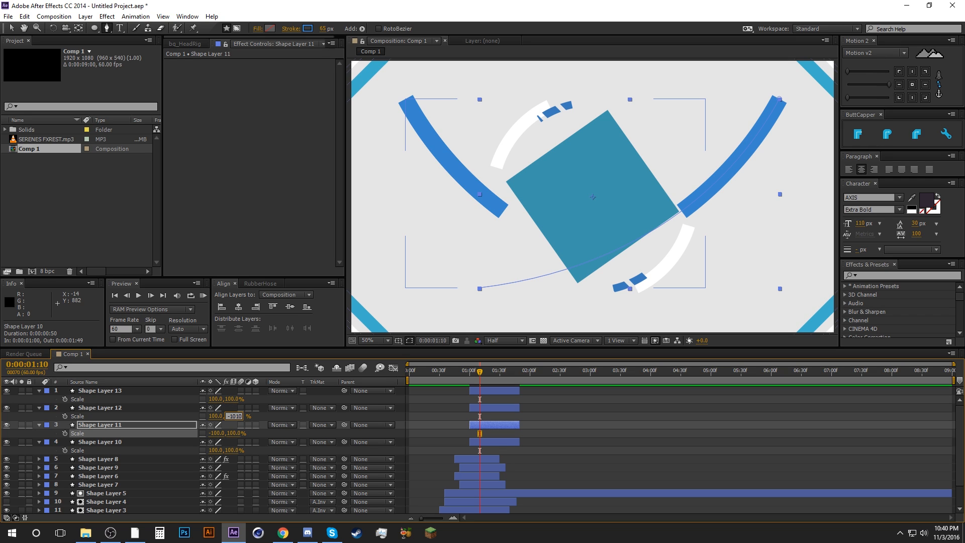
pyautogui.press('Return')
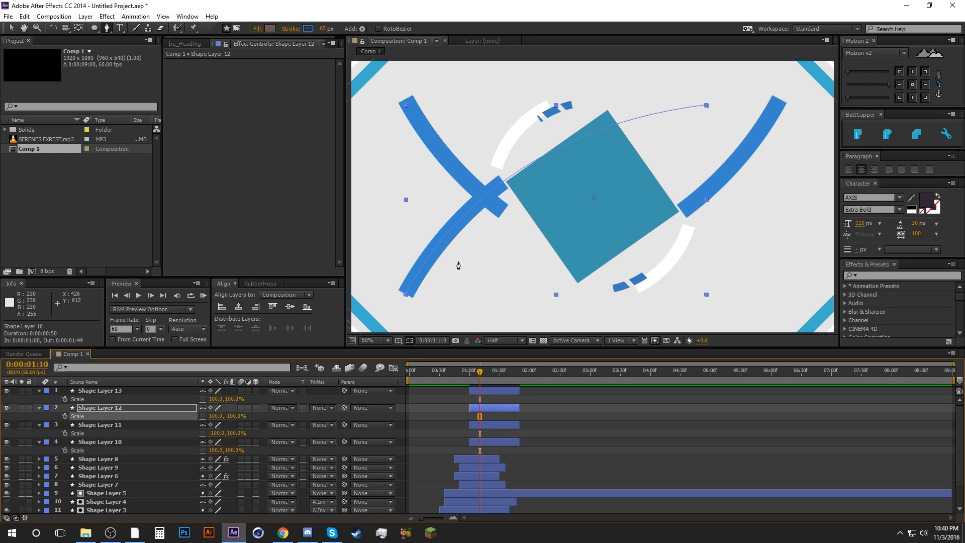
# Step: Flip Shape Layer 13 on both axes by setting its scale to -100, -100%
pyautogui.click(216, 398)
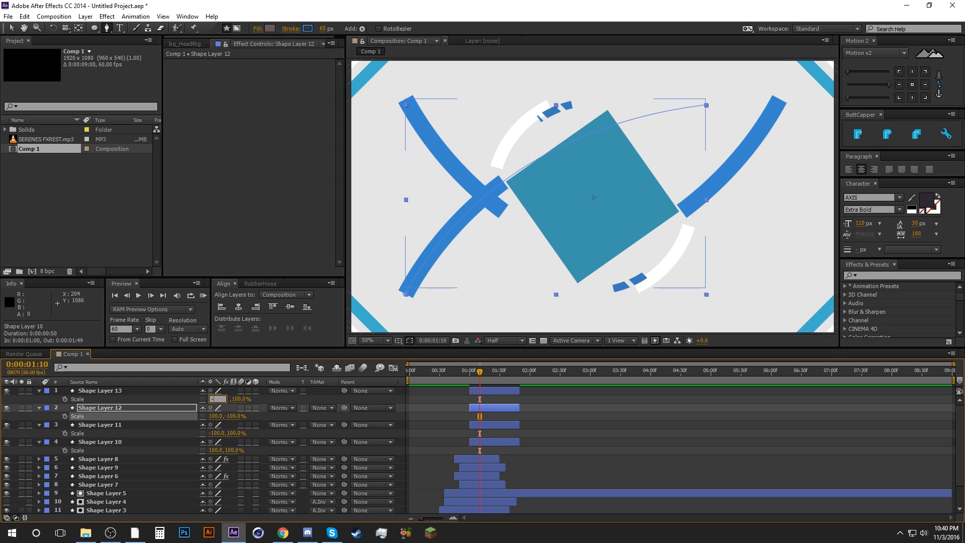
pyautogui.write('-100')
pyautogui.press('Tab')
pyautogui.write('-')
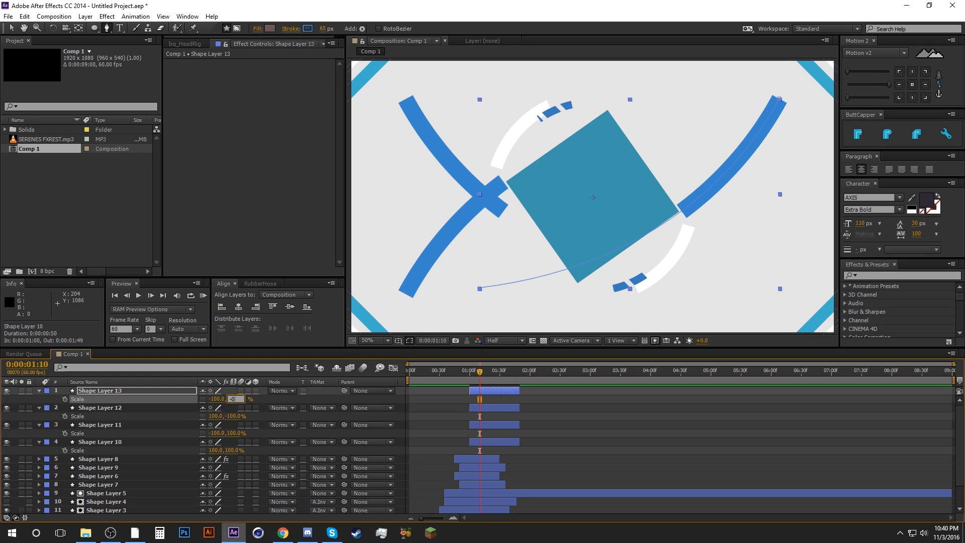
pyautogui.write('100')
pyautogui.press('Return')
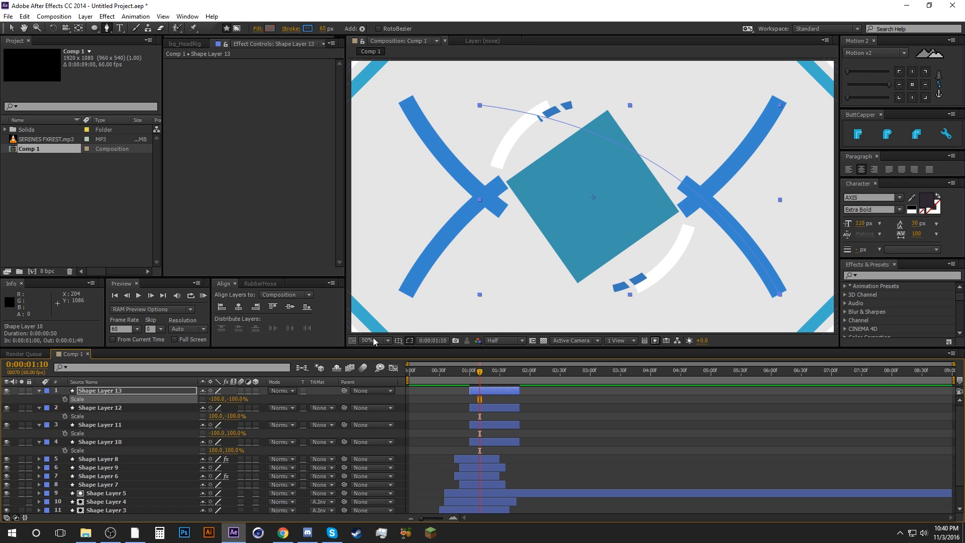
# Step: Preview the mirrored strokes up to 0:00:01:21, collapse the properties of all layers, and clear the selection
pyautogui.moveTo(465, 378); pyautogui.dragTo(490, 372)
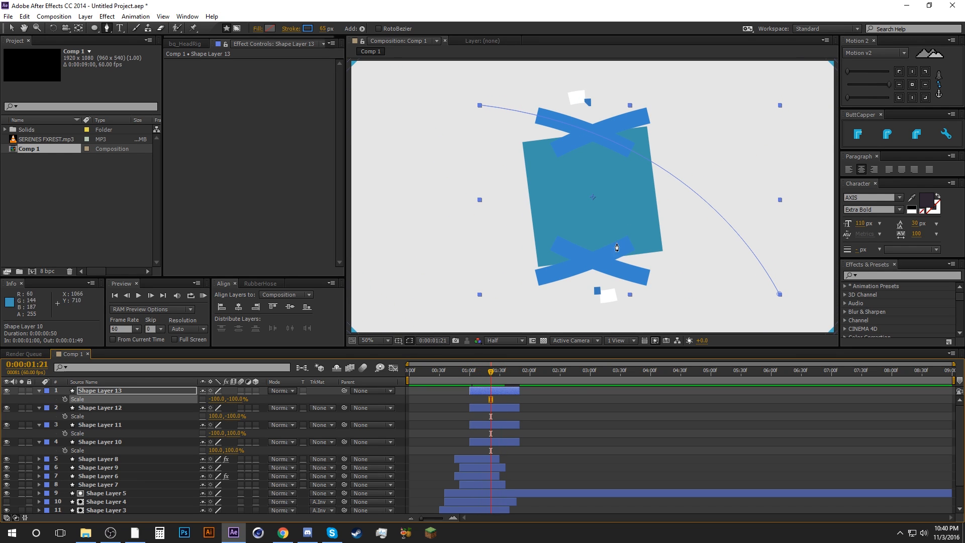
pyautogui.click(573, 413)
pyautogui.hotkey('ctrl', 'a')
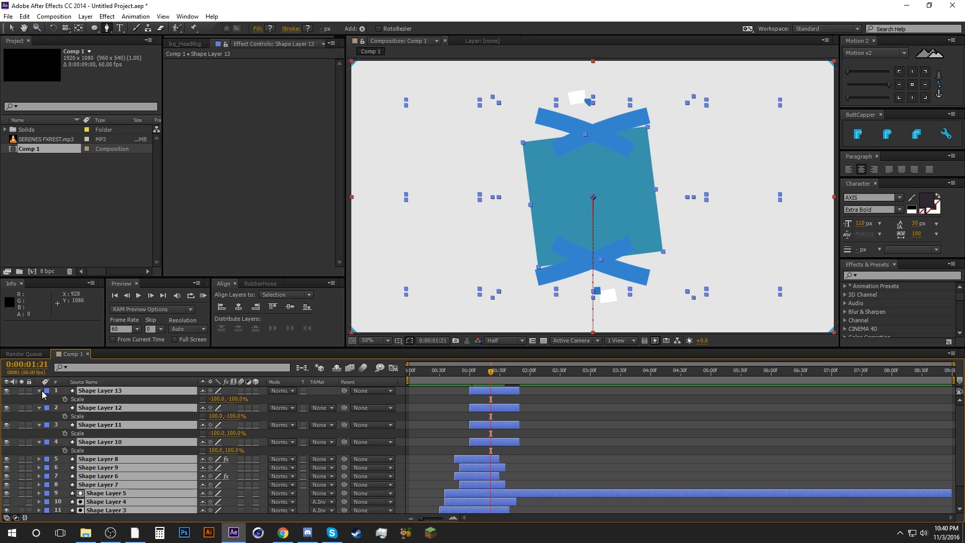
pyautogui.click(194, 404)
pyautogui.hotkey('ctrl', 'a')
pyautogui.click(39, 391)
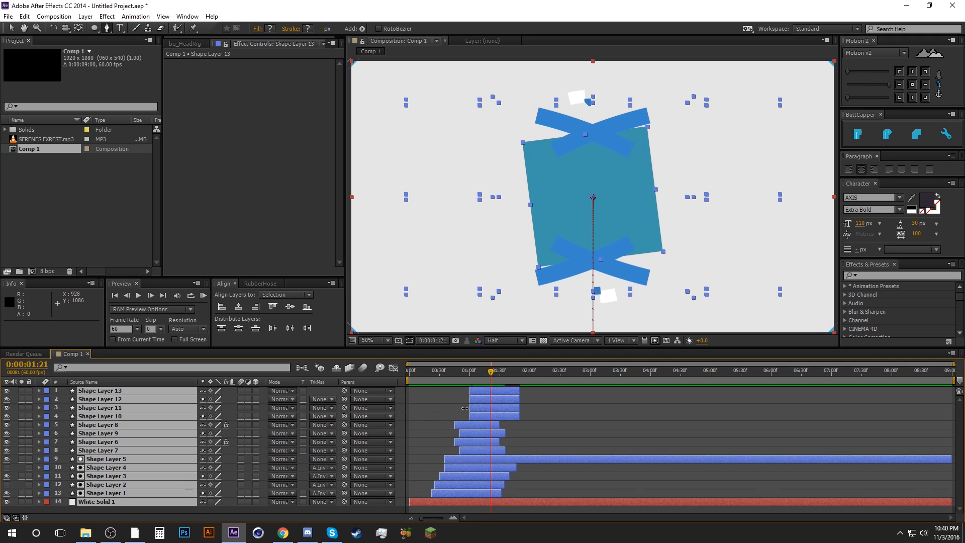
pyautogui.click(545, 407)
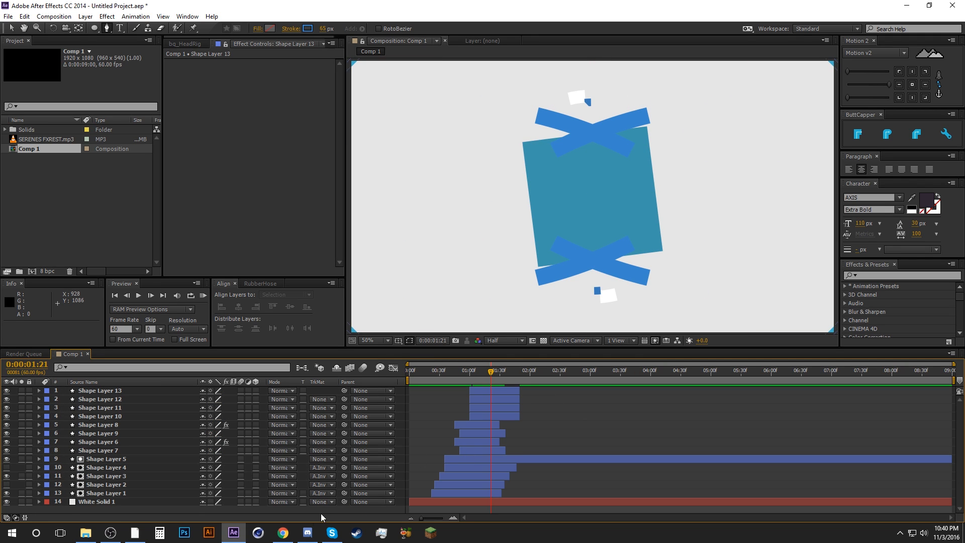
# Step: Switch to the YouTube reference video in Chrome, play it in short bursts to examine the next shape transition, and return to After Effects
pyautogui.click(283, 533)
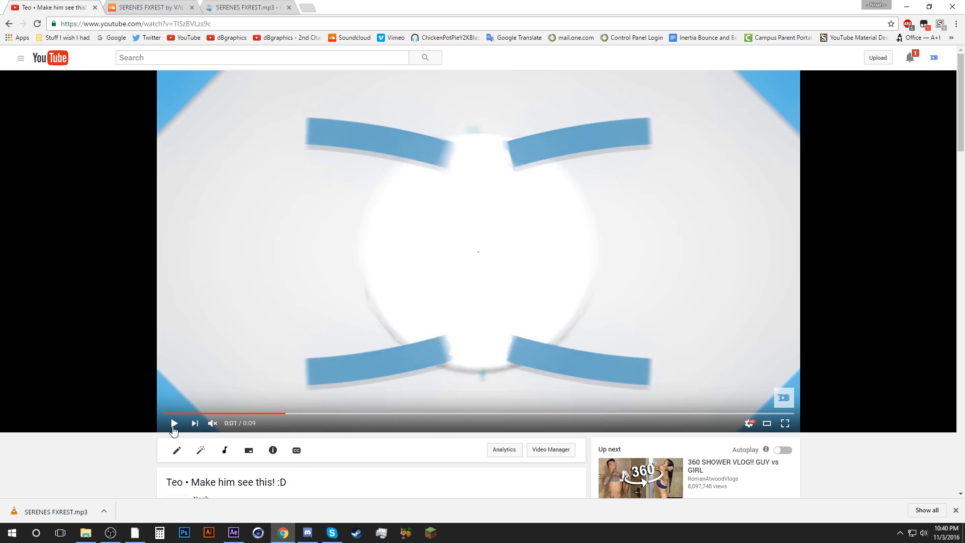
pyautogui.click(174, 424)
pyautogui.click(173, 425)
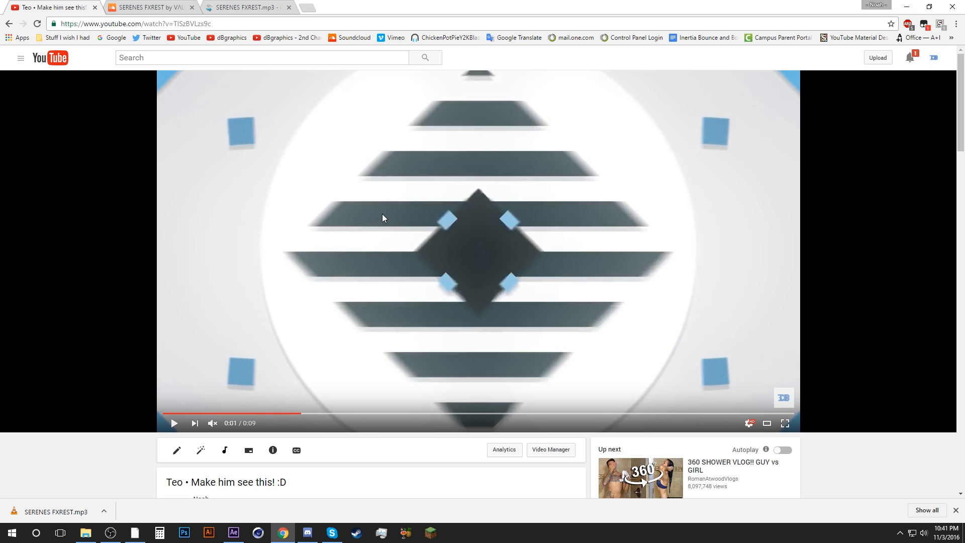
pyautogui.click(234, 533)
pyautogui.click(282, 533)
pyautogui.click(174, 423)
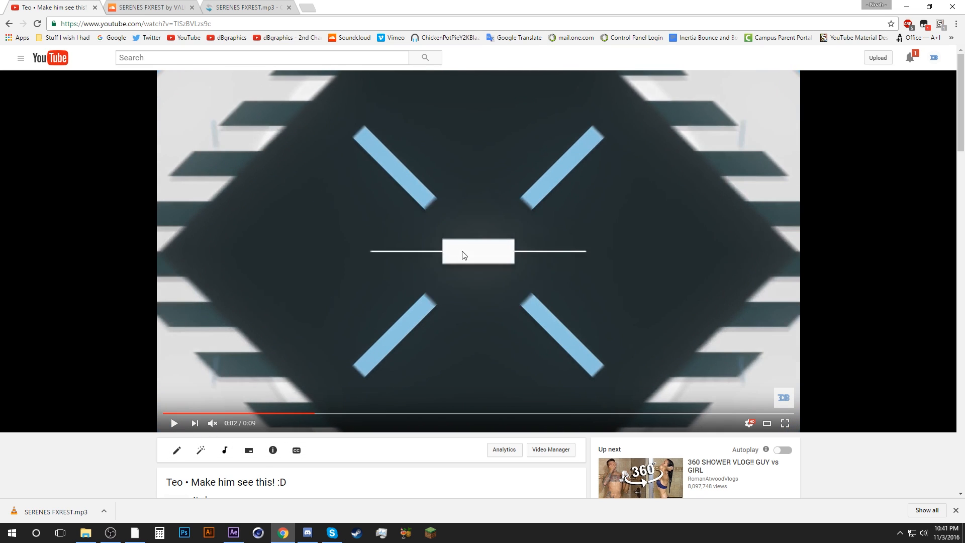
pyautogui.click(242, 533)
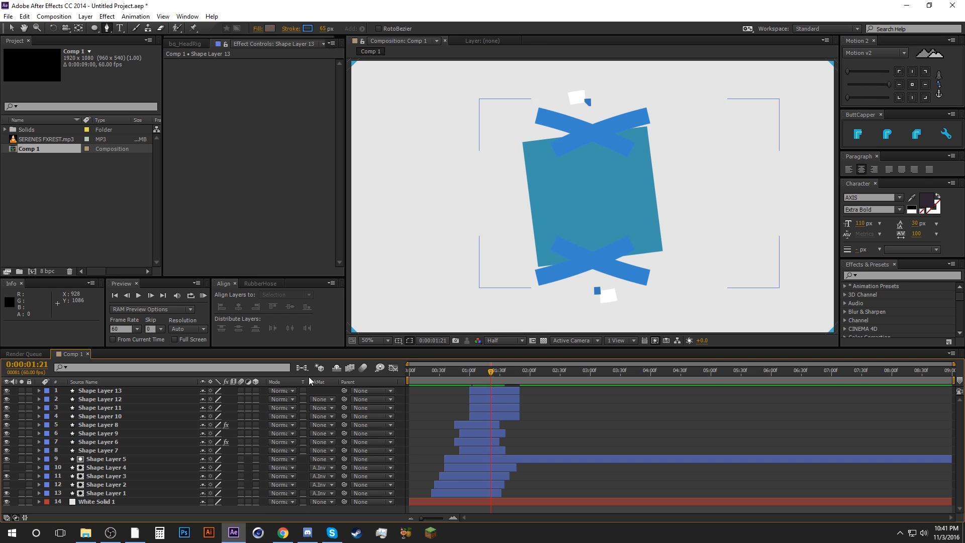
# Step: Choose the Rectangle tool and set the shape stroke to None
pyautogui.click(94, 29)
pyautogui.moveTo(94, 28); pyautogui.dragTo(121, 29)
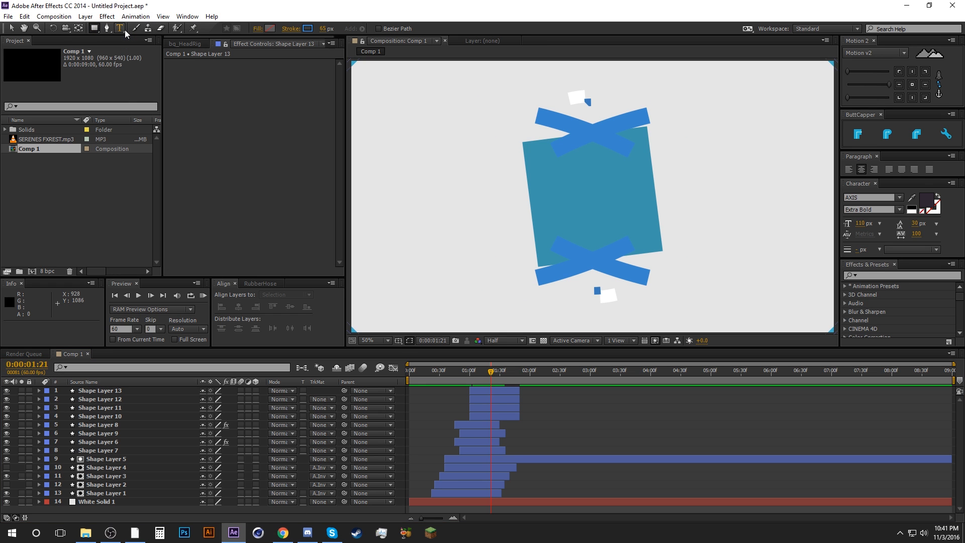
pyautogui.click(296, 30)
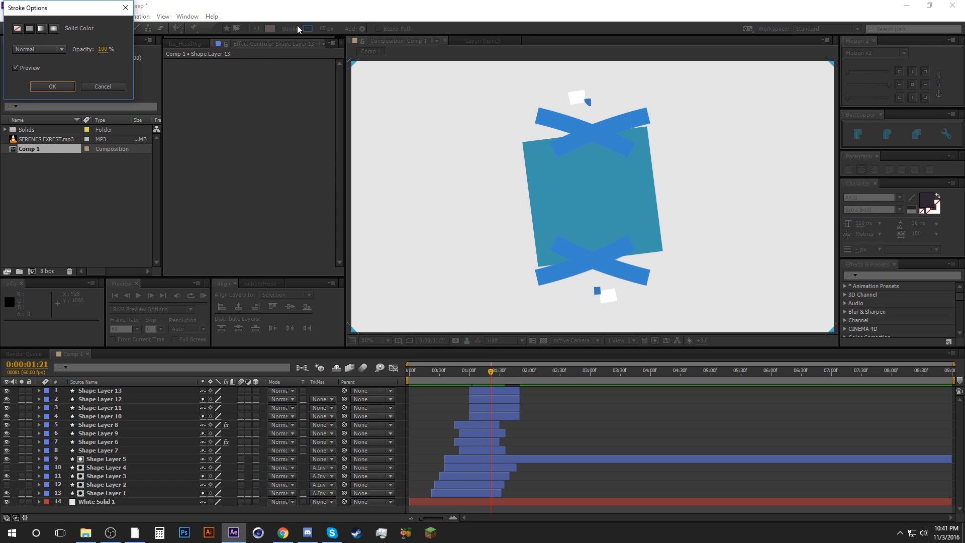
pyautogui.click(17, 28)
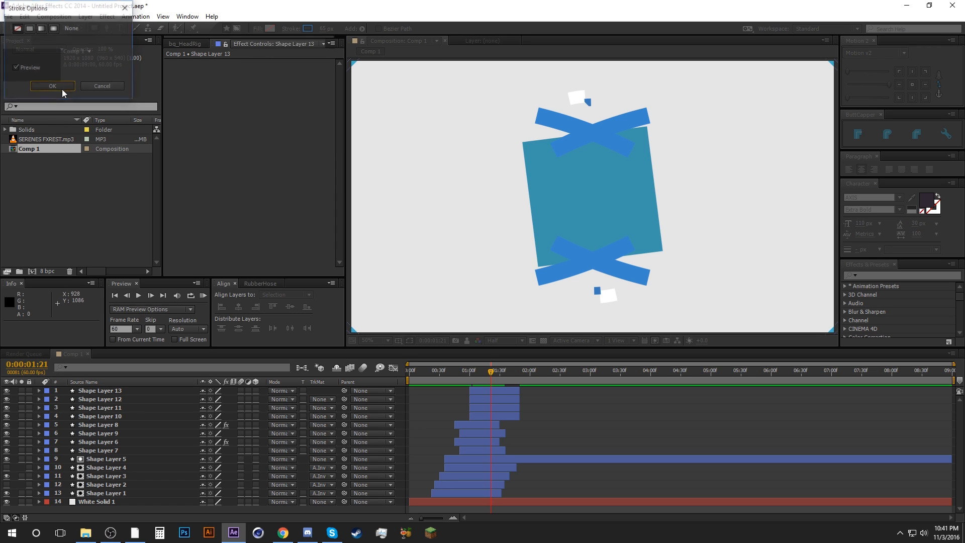
pyautogui.click(62, 89)
# Step: Choose a dark slate blue, 232D34, as the shape fill color
pyautogui.click(272, 28)
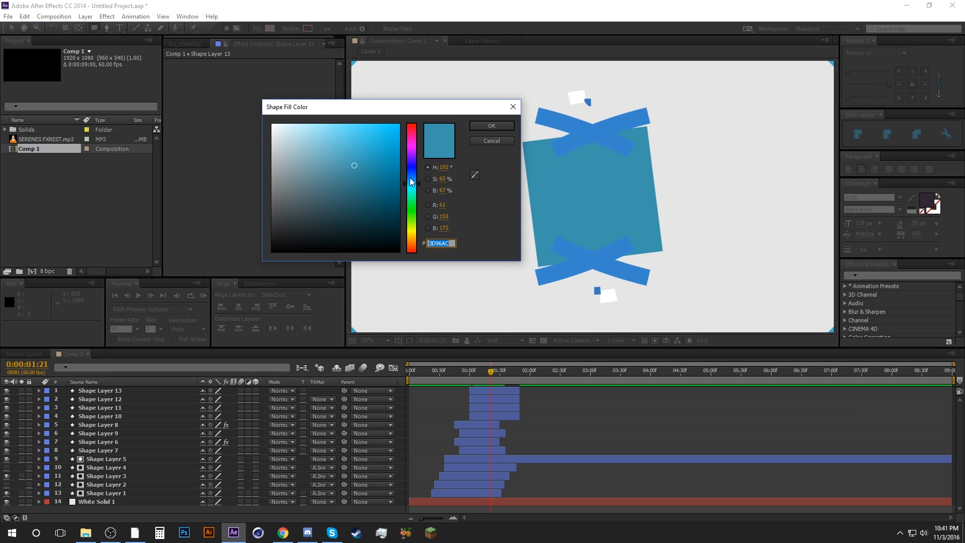
pyautogui.click(412, 155)
pyautogui.moveTo(314, 224)
pyautogui.mouseDown()
pyautogui.moveTo(315, 237)
pyautogui.moveTo(323, 229)
pyautogui.moveTo(313, 226)
pyautogui.mouseUp()
pyautogui.moveTo(412, 171); pyautogui.dragTo(411, 183)
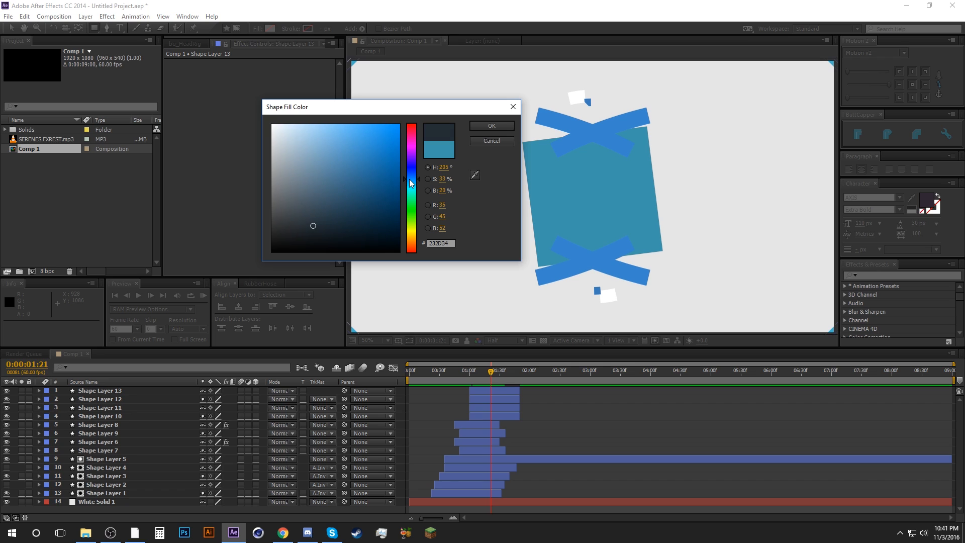
# Step: Create a composition-sized rectangle shape layer filled with #232D34 and set its Rectangle Path size to 0
pyautogui.click(496, 123)
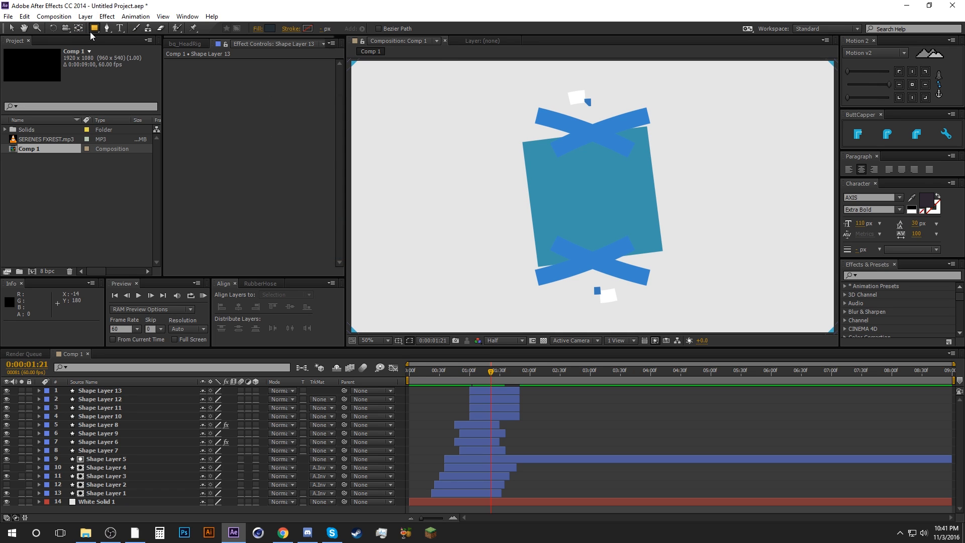
pyautogui.doubleClick(94, 28)
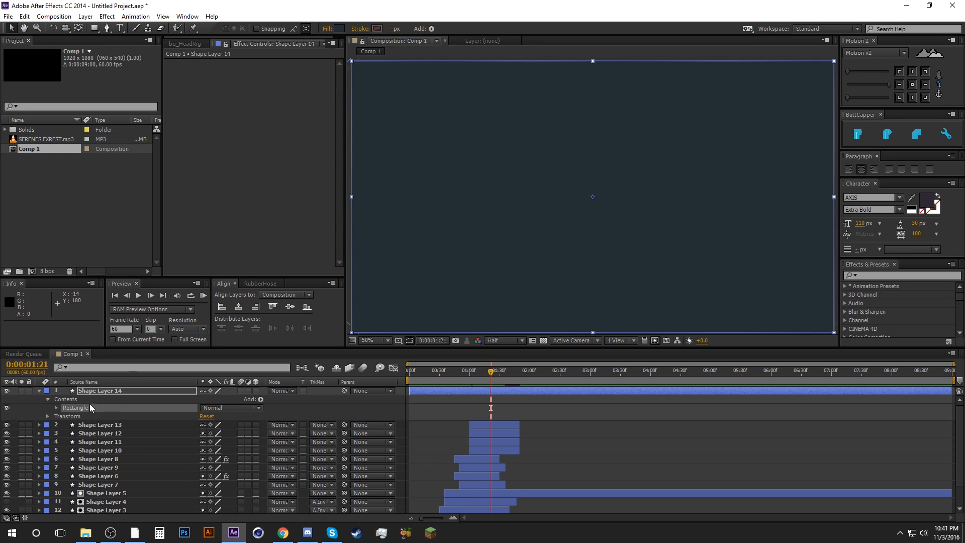
pyautogui.click(56, 407)
pyautogui.click(65, 417)
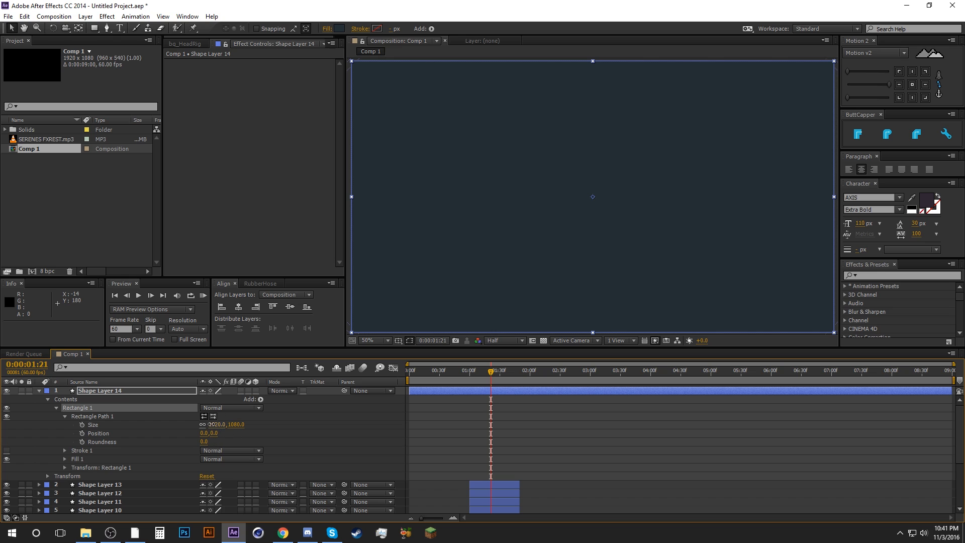
pyautogui.click(215, 425)
pyautogui.write('0')
pyautogui.press('Return')
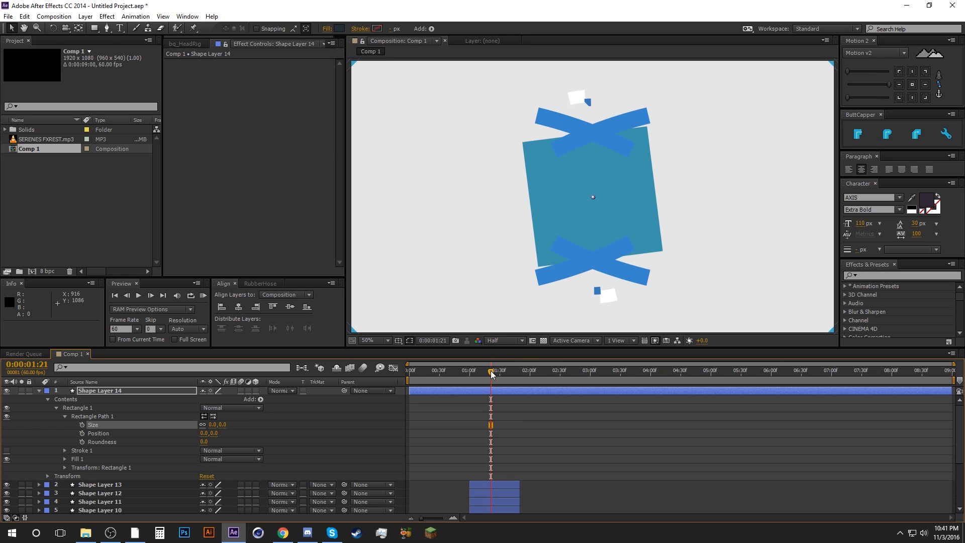
# Step: Add a starting Size keyframe to the new rectangle's path at 0:00:01:15
pyautogui.click(131, 297)
pyautogui.click(131, 297)
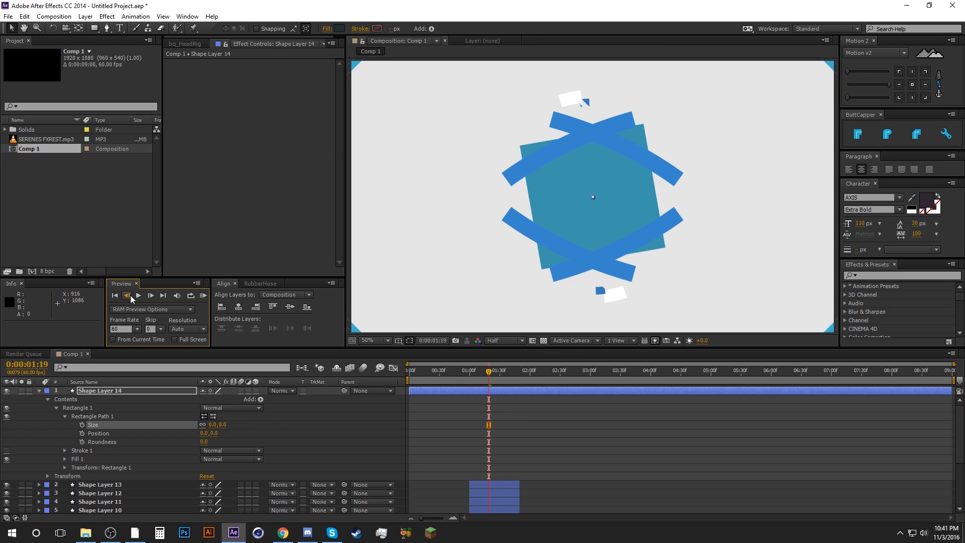
pyautogui.click(131, 297)
pyautogui.click(132, 297)
pyautogui.click(131, 297)
pyautogui.click(132, 297)
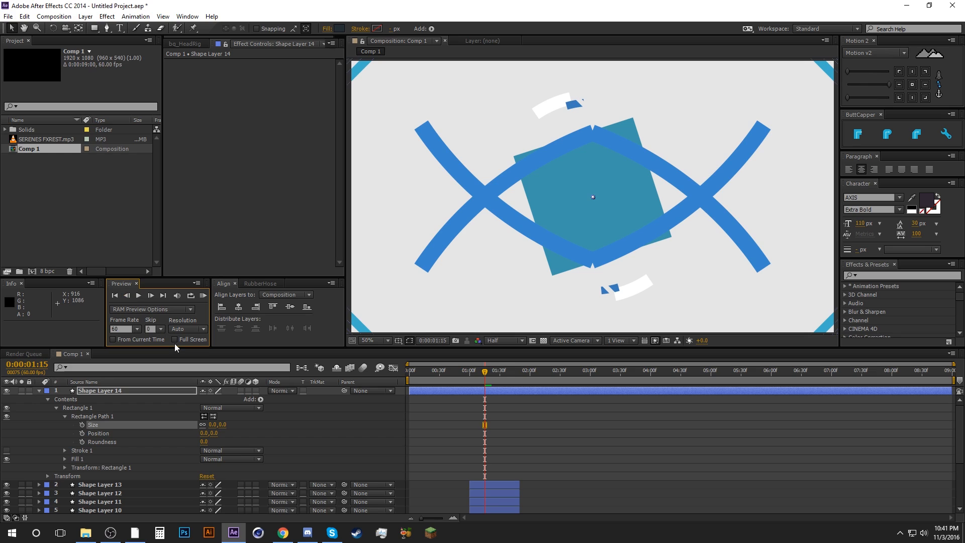
pyautogui.click(82, 424)
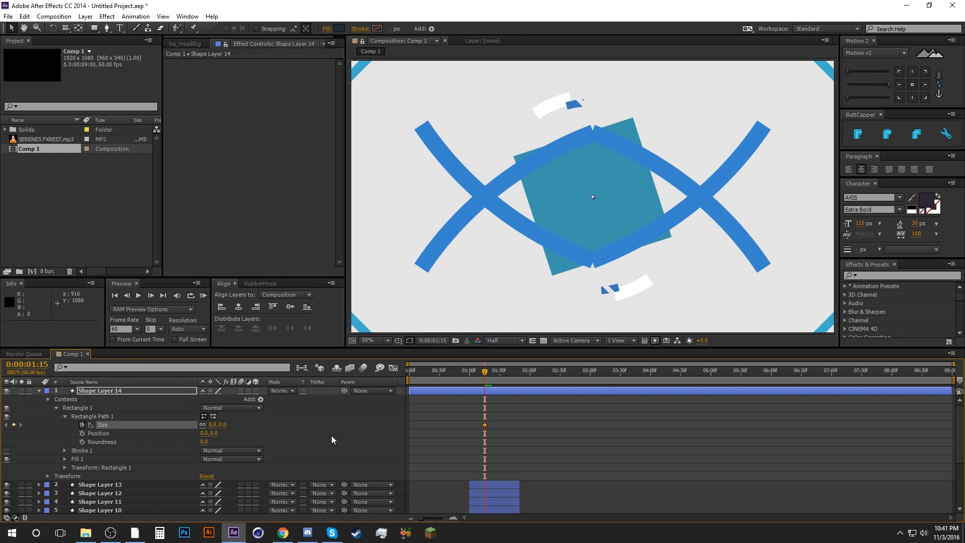
# Step: At 0:00:02:15, keyframe the rectangle path's Size at 2202, 2202
pyautogui.click(151, 295)
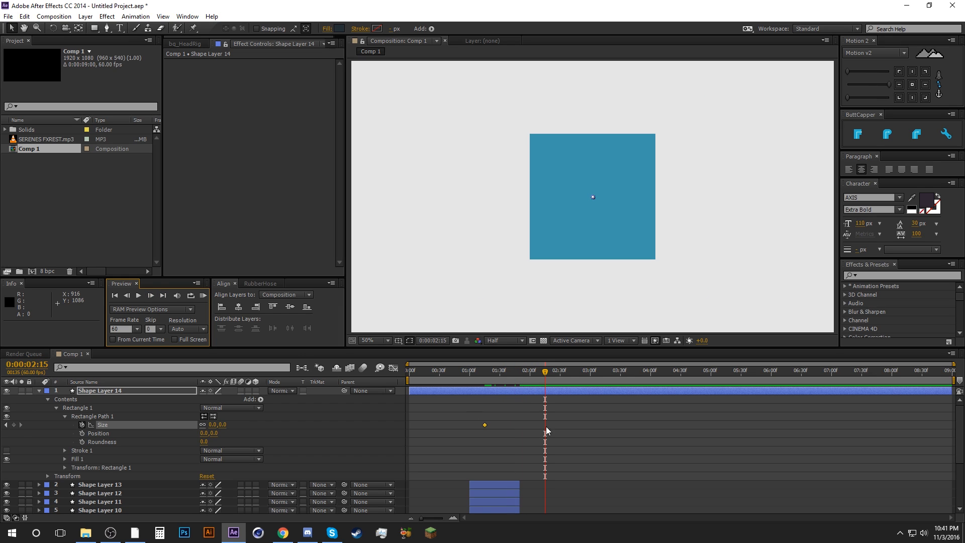
pyautogui.click(218, 424)
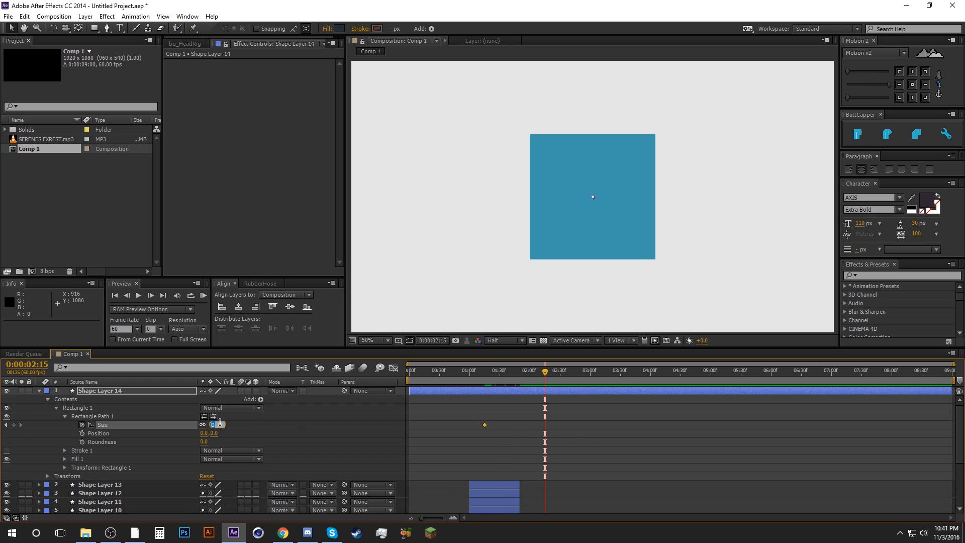
pyautogui.write('2202')
pyautogui.press('Return')
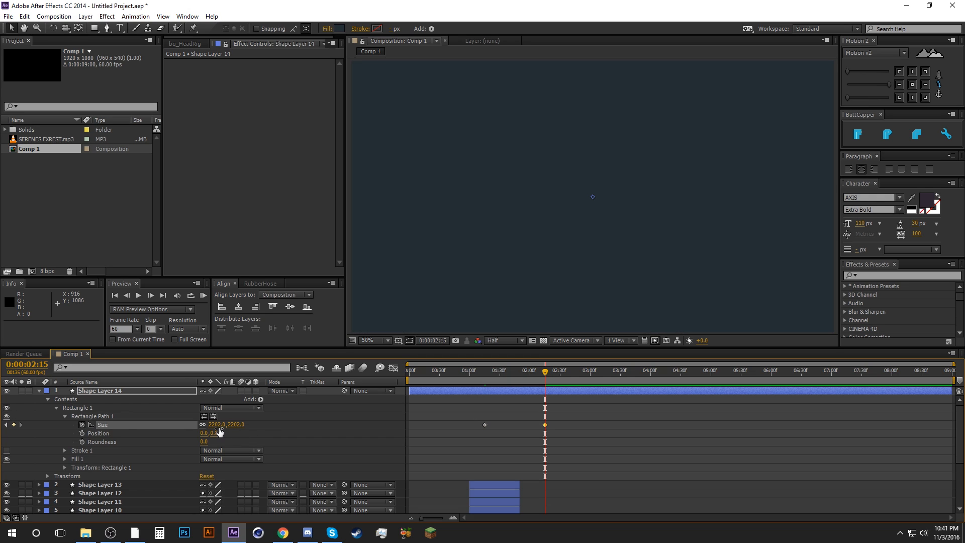
# Step: Set the rectangle's own transform Rotation to 45° and inspect how it covers the composition's corner
pyautogui.press(',')
pyautogui.press(',')
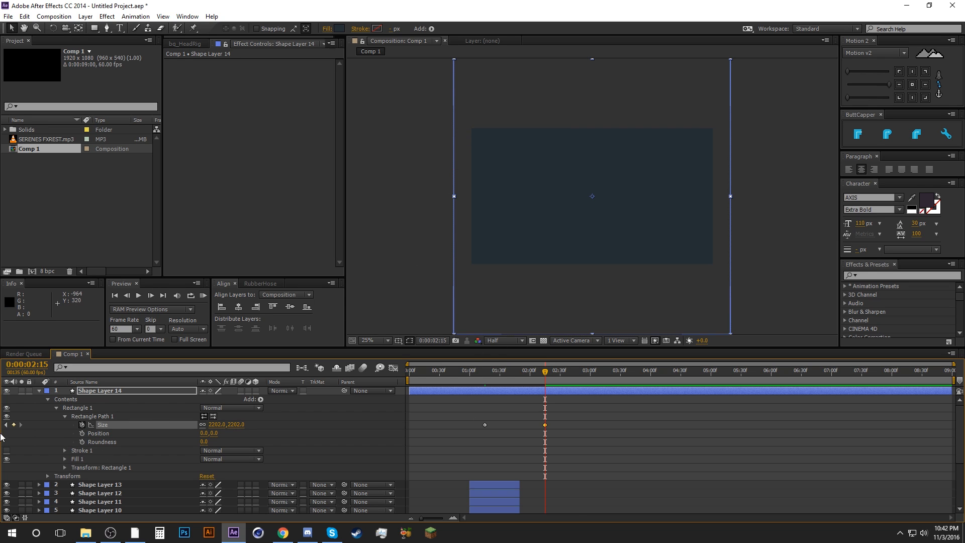
pyautogui.click(64, 469)
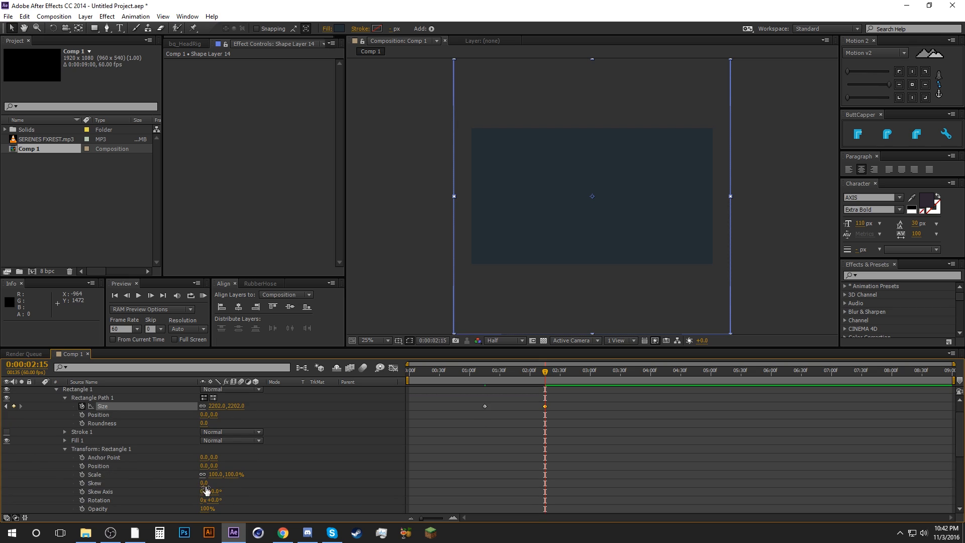
pyautogui.click(215, 500)
pyautogui.write('45')
pyautogui.press('Return')
pyautogui.click(466, 419)
pyautogui.scroll(2, 508, 246)
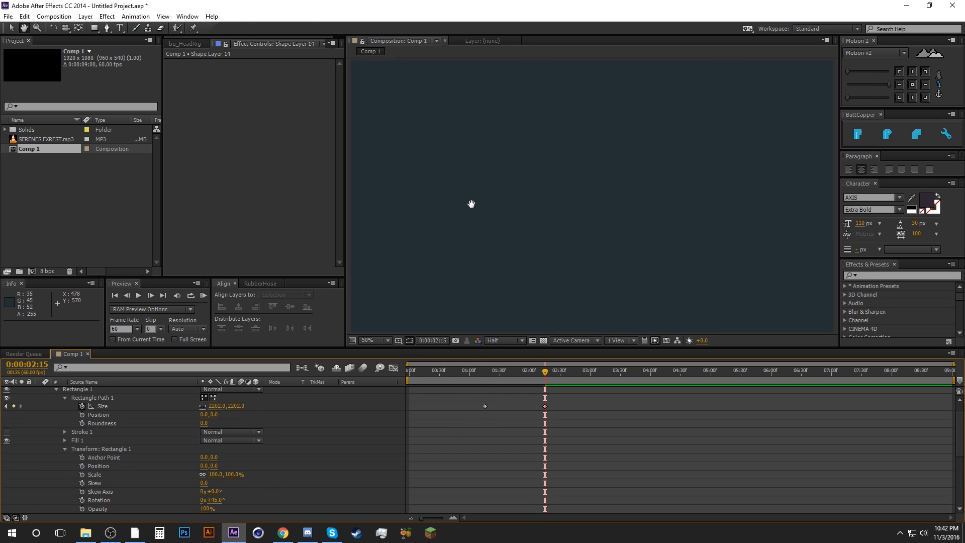
pyautogui.moveTo(472, 203); pyautogui.dragTo(591, 287)
pyautogui.scroll(1, 609, 207)
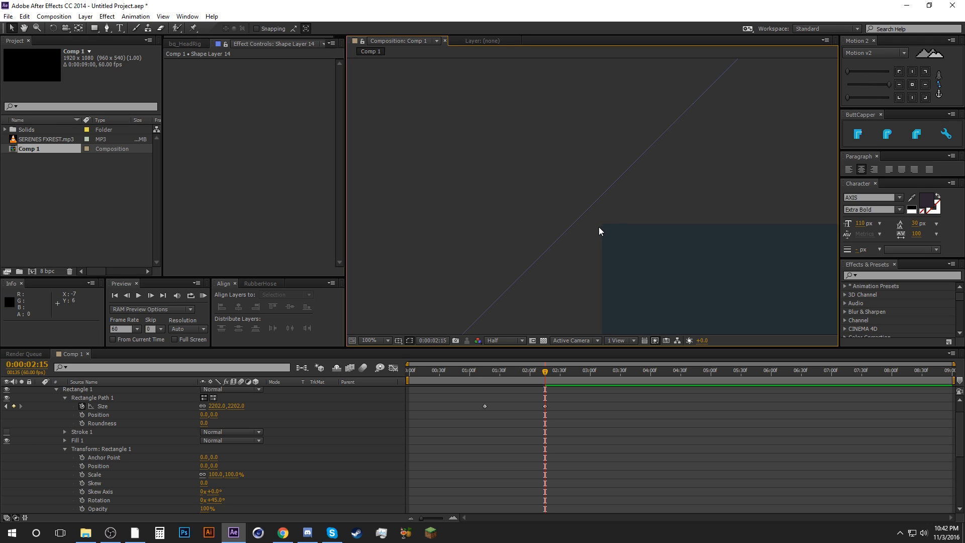
pyautogui.click(378, 340)
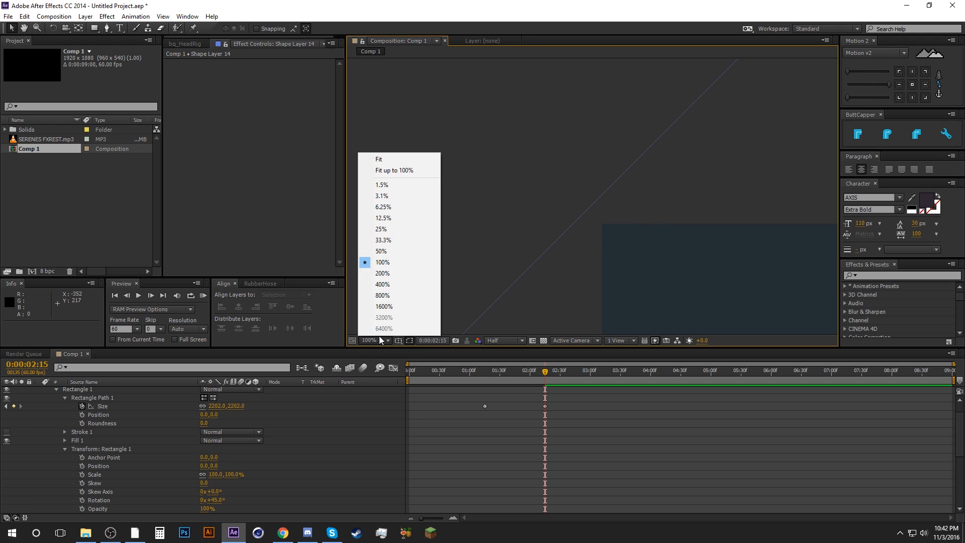
pyautogui.click(384, 158)
pyautogui.click(500, 443)
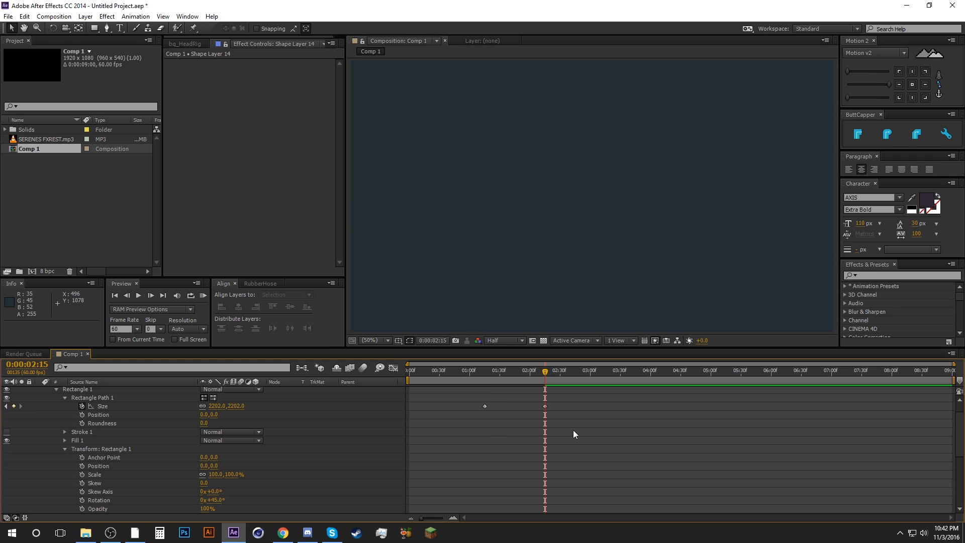
# Step: Ease both Size keyframes of the rectangle and apply the Motion v2 easing to the second one
pyautogui.scroll(1, 88, 393)
pyautogui.click(109, 394)
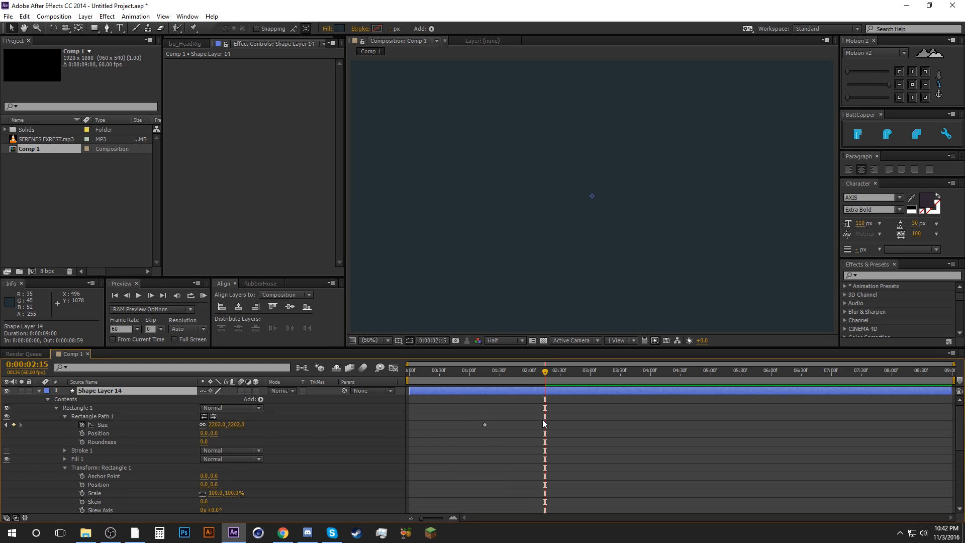
pyautogui.moveTo(556, 415); pyautogui.dragTo(461, 433)
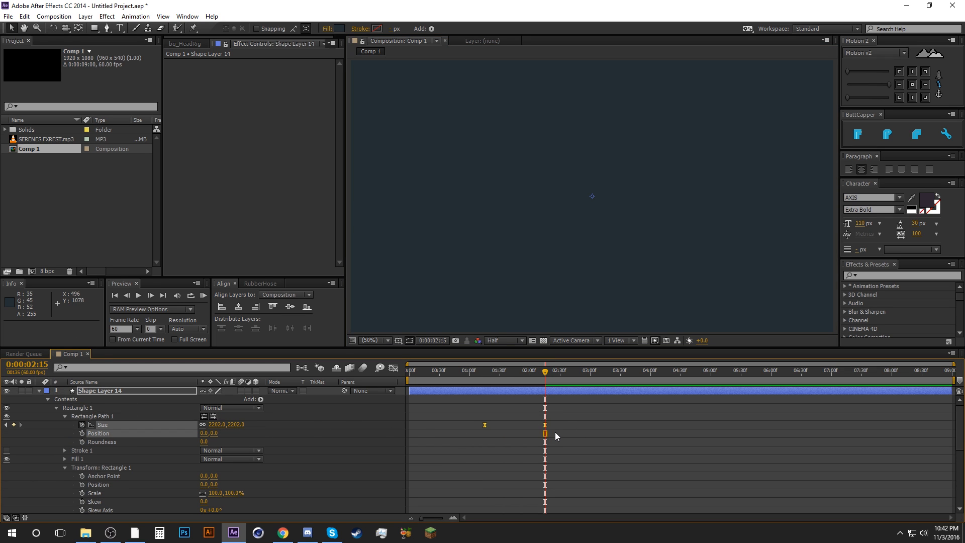
pyautogui.moveTo(554, 421); pyautogui.dragTo(537, 442)
pyautogui.click(890, 84)
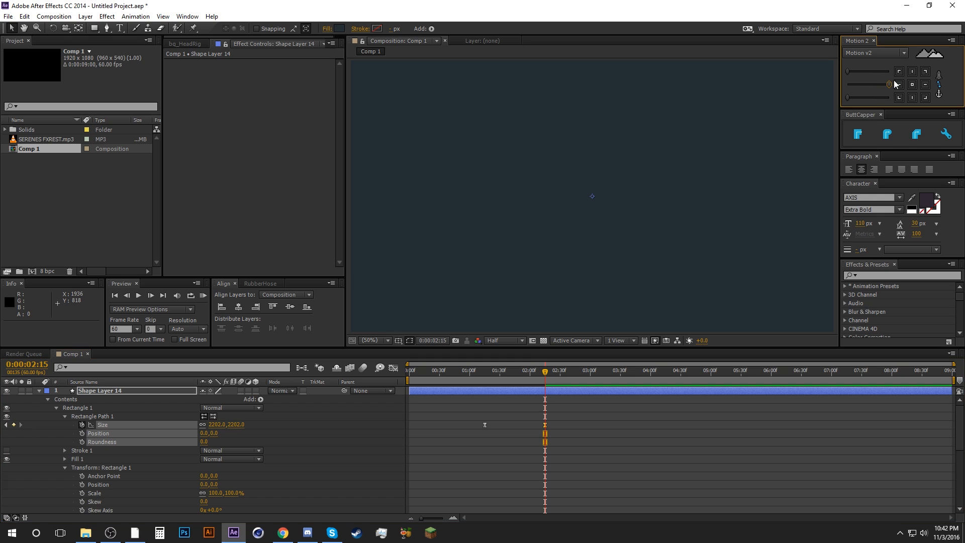
pyautogui.click(571, 441)
# Step: Trim the start of Shape Layer 14 to 0:00:01:15 and scrub through the rectangle's expansion
pyautogui.click(488, 378)
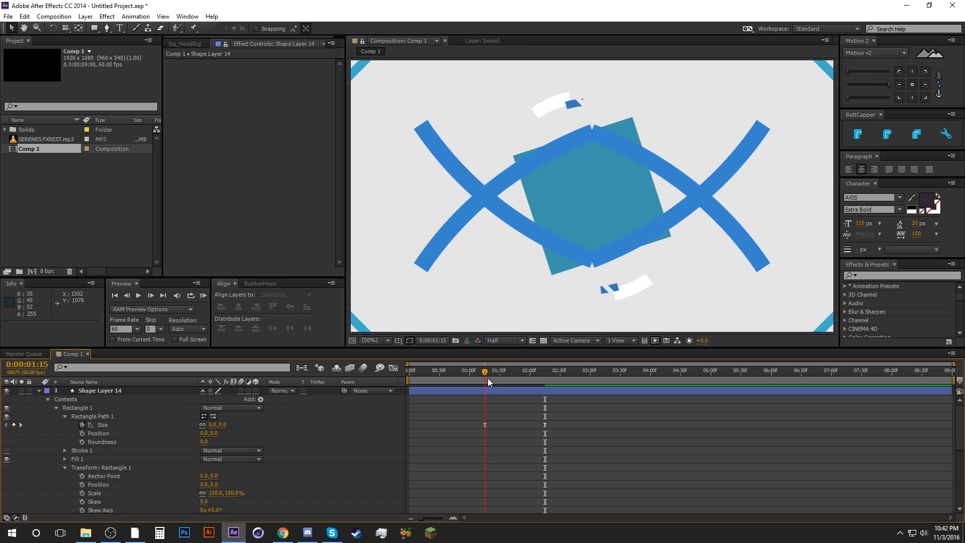
pyautogui.moveTo(407, 393); pyautogui.dragTo(500, 377)
pyautogui.moveTo(532, 372); pyautogui.dragTo(545, 373)
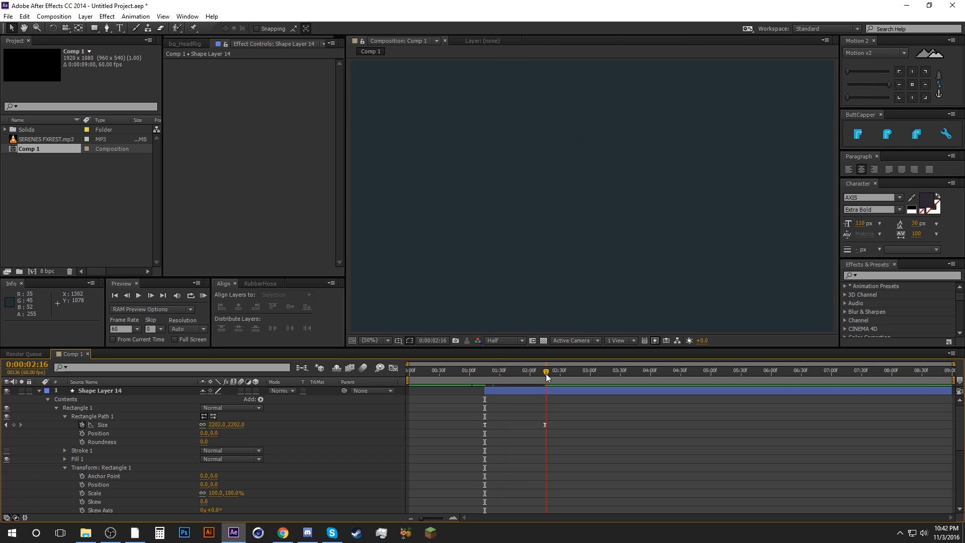
# Step: Adjust the Size speed curve's handle to about 73% influence in the Graph Editor and scrub through the animation
pyautogui.click(484, 424)
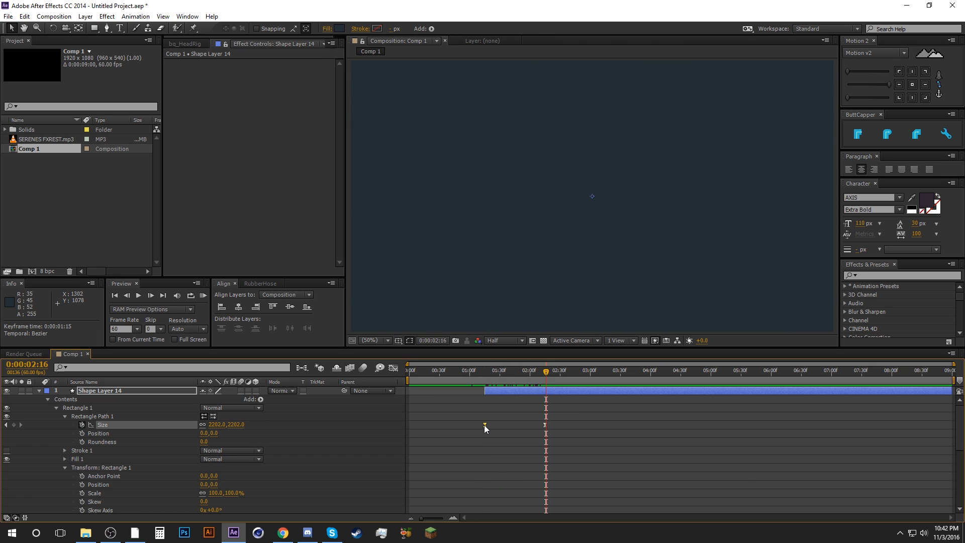
pyautogui.click(394, 368)
pyautogui.moveTo(496, 491); pyautogui.dragTo(524, 490)
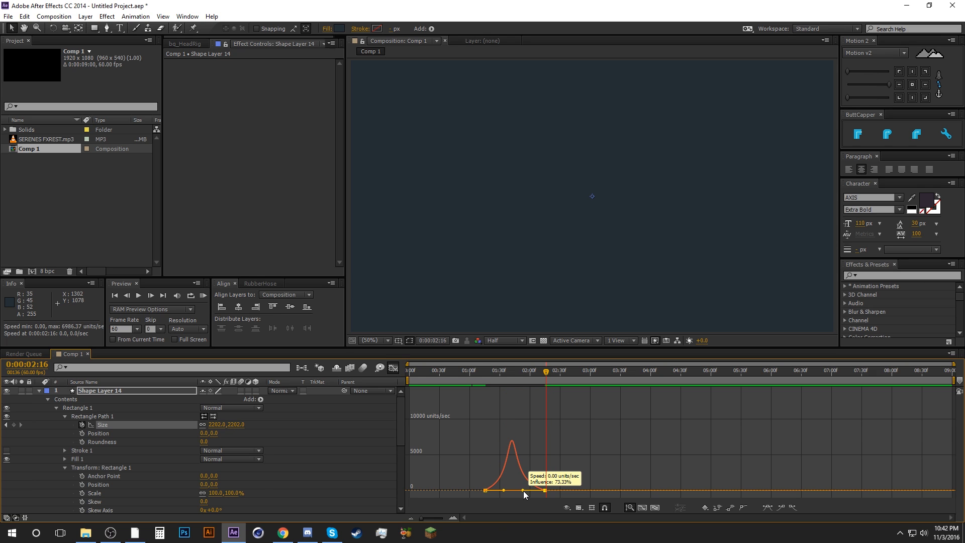
pyautogui.click(394, 368)
pyautogui.click(480, 401)
pyautogui.moveTo(478, 373); pyautogui.dragTo(536, 371)
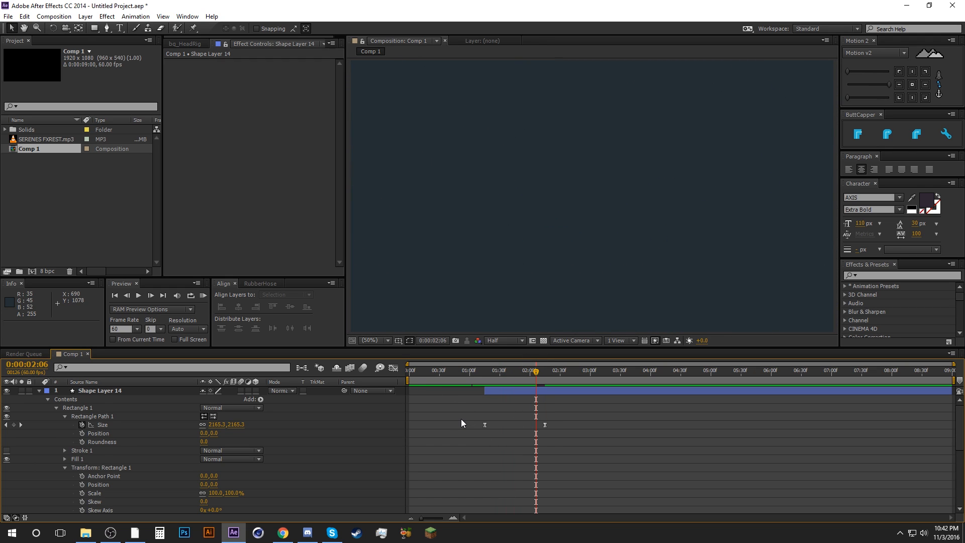
# Step: Trim Shape Layer 5 and White Solid 1 so both end at 0:00:02:02, where the dark rectangle fills the frame
pyautogui.click(40, 391)
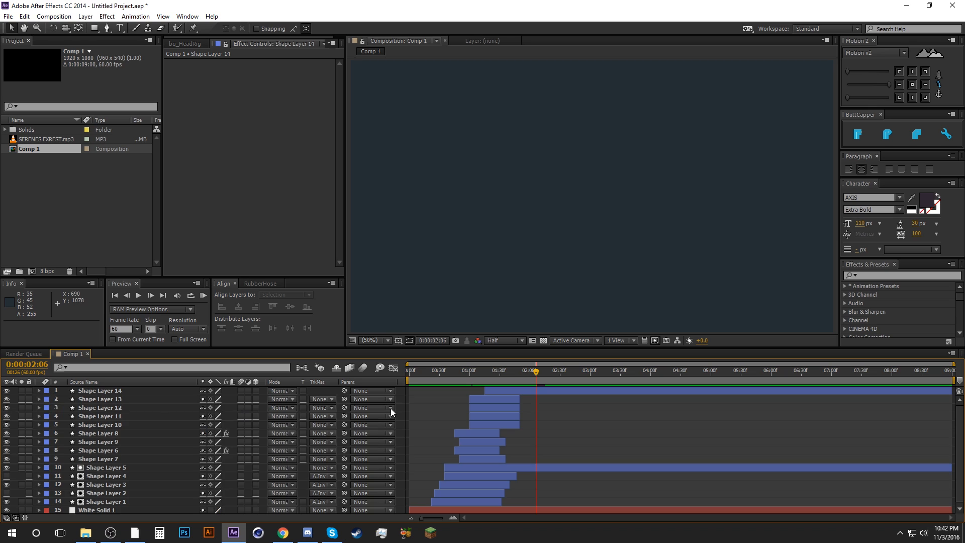
pyautogui.moveTo(536, 372); pyautogui.dragTo(533, 377)
pyautogui.click(532, 390)
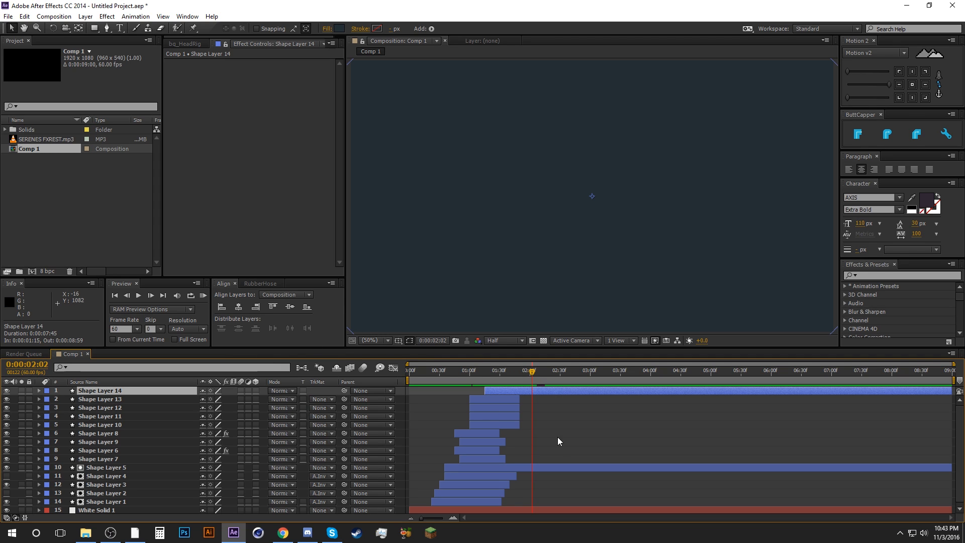
pyautogui.click(529, 467)
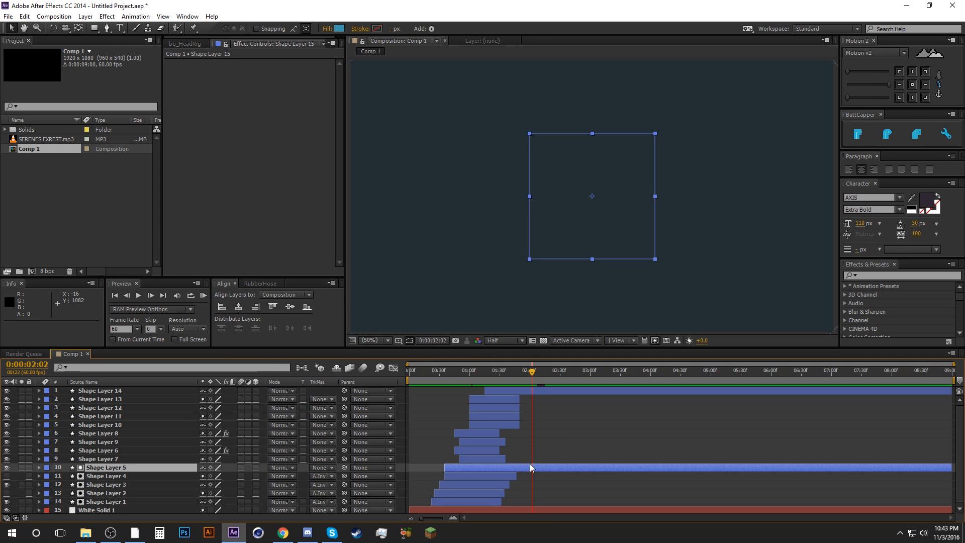
pyautogui.hotkey('alt', ']')
pyautogui.click(537, 508)
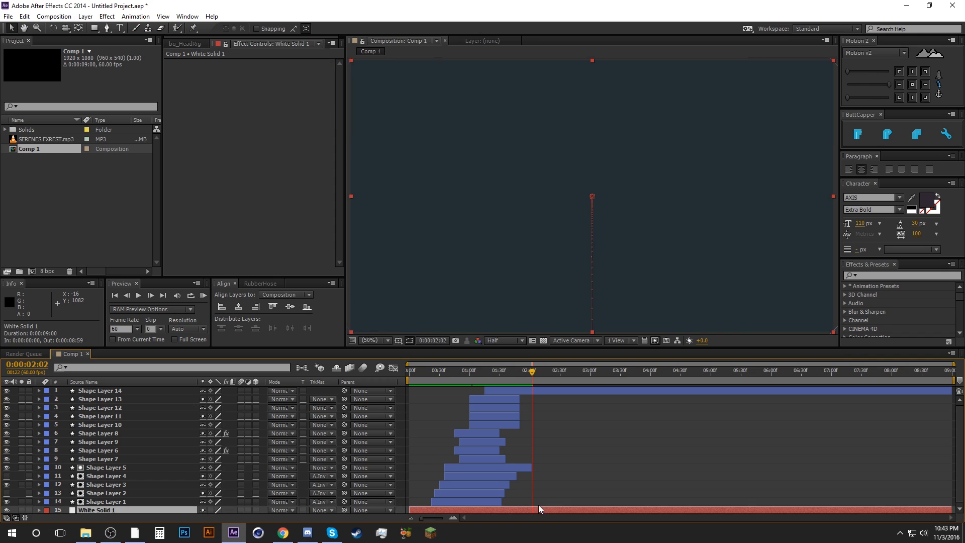
pyautogui.hotkey('ctrl', 'shift', 'd')
pyautogui.press('Delete')
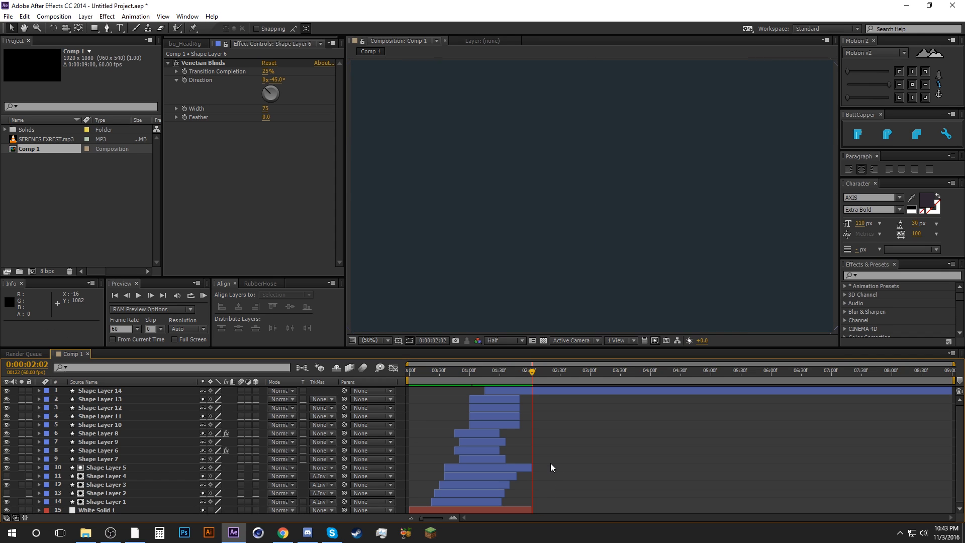
# Step: Duplicate Shape Layer 14 and reveal the duplicate's Size keyframes
pyautogui.click(535, 390)
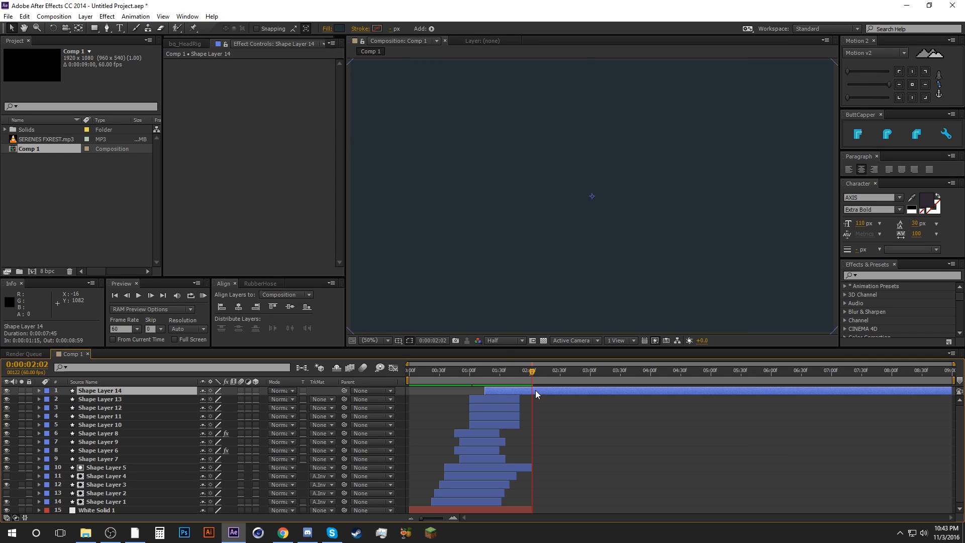
pyautogui.click(563, 428)
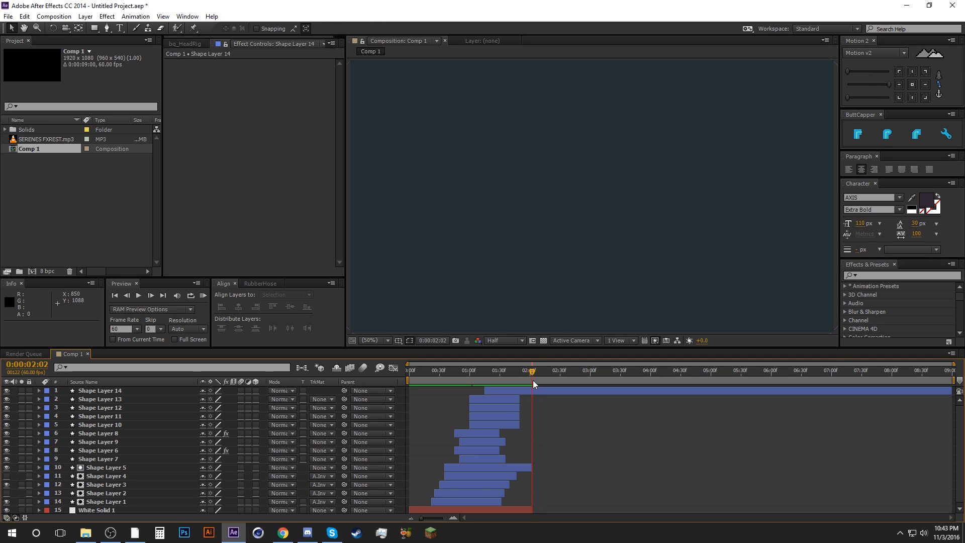
pyautogui.moveTo(533, 373); pyautogui.dragTo(552, 375)
pyautogui.click(553, 388)
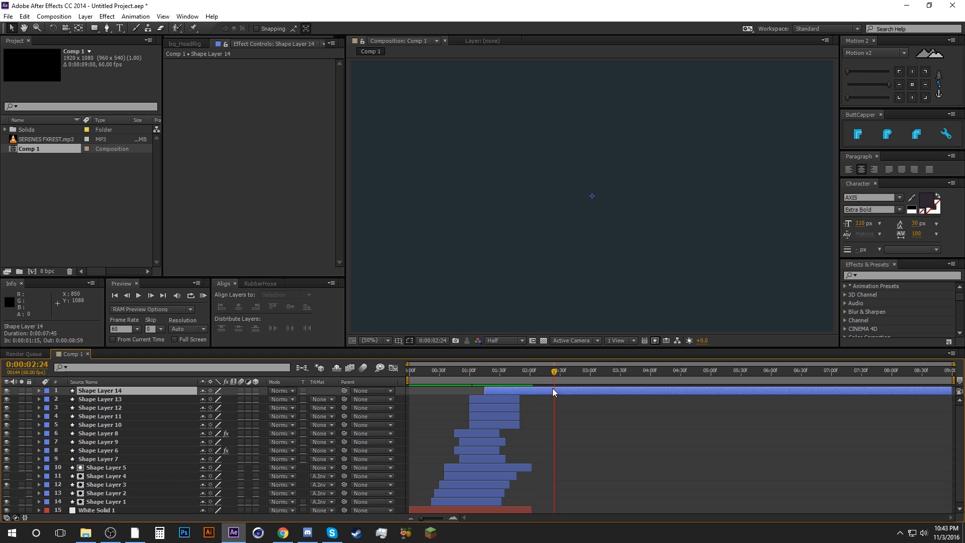
pyautogui.click(565, 446)
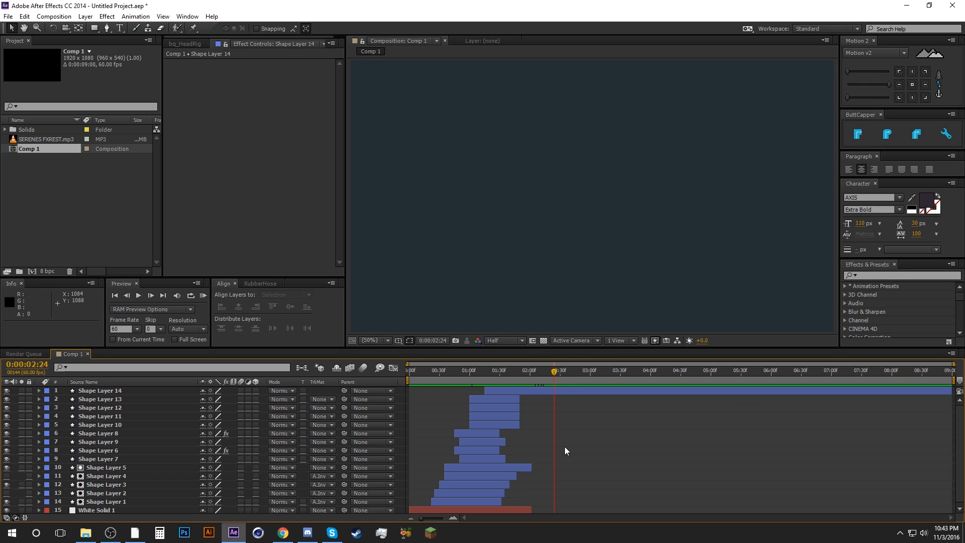
pyautogui.click(558, 390)
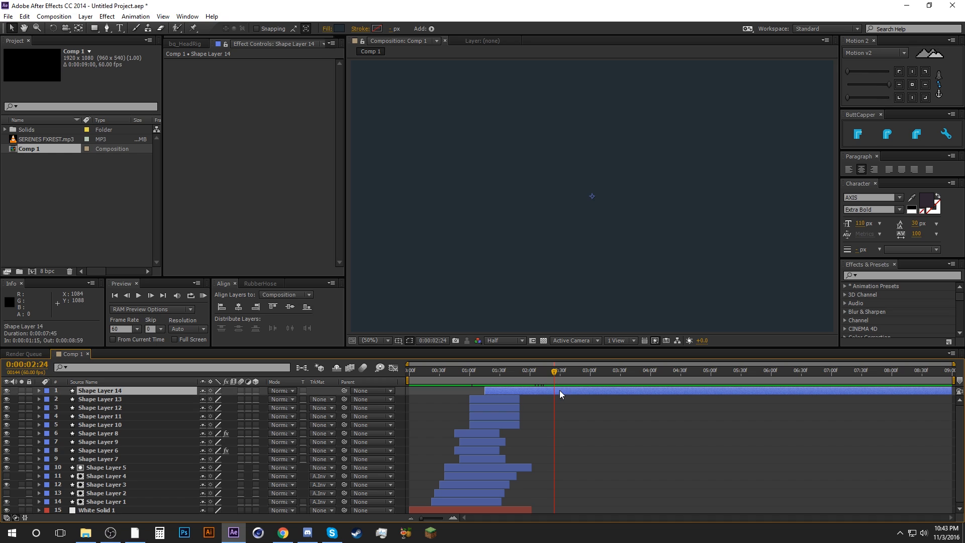
pyautogui.hotkey('ctrl', 'c')
pyautogui.hotkey('ctrl', 'v')
pyautogui.press('u')
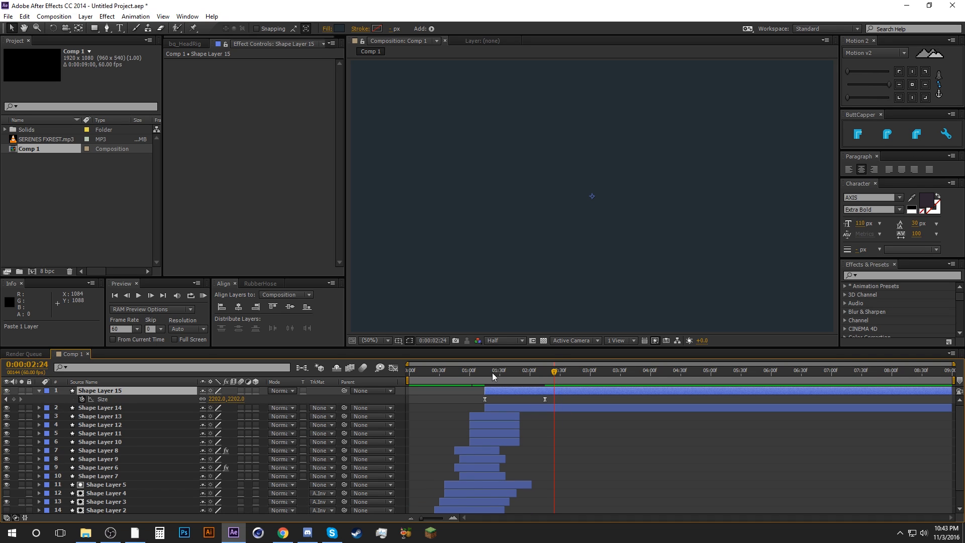
# Step: Shift Shape Layer 15's two Size keyframes so that they run from 0:00:01:25 to 0:00:02:25
pyautogui.moveTo(493, 373); pyautogui.dragTo(457, 405)
pyautogui.click(150, 295)
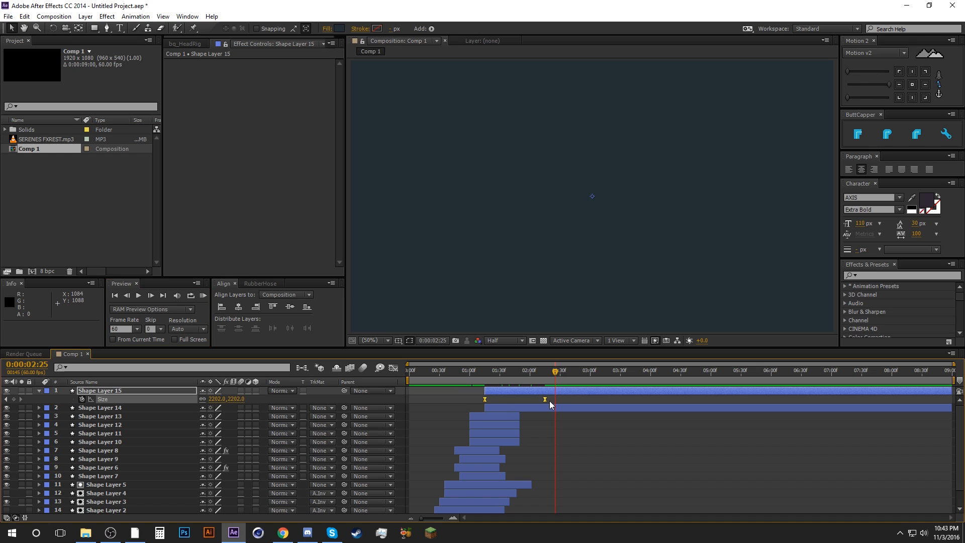
pyautogui.moveTo(545, 400); pyautogui.dragTo(553, 401)
pyautogui.click(511, 397)
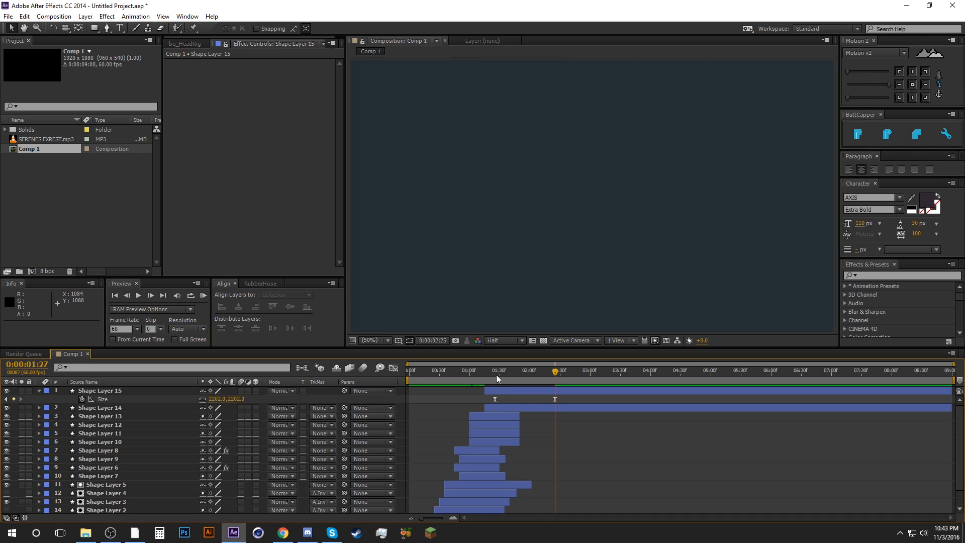
# Step: Trim the start of Shape Layer 15 to its first Size keyframe at 0:00:01:25
pyautogui.click(495, 375)
pyautogui.click(486, 390)
pyautogui.click(481, 393)
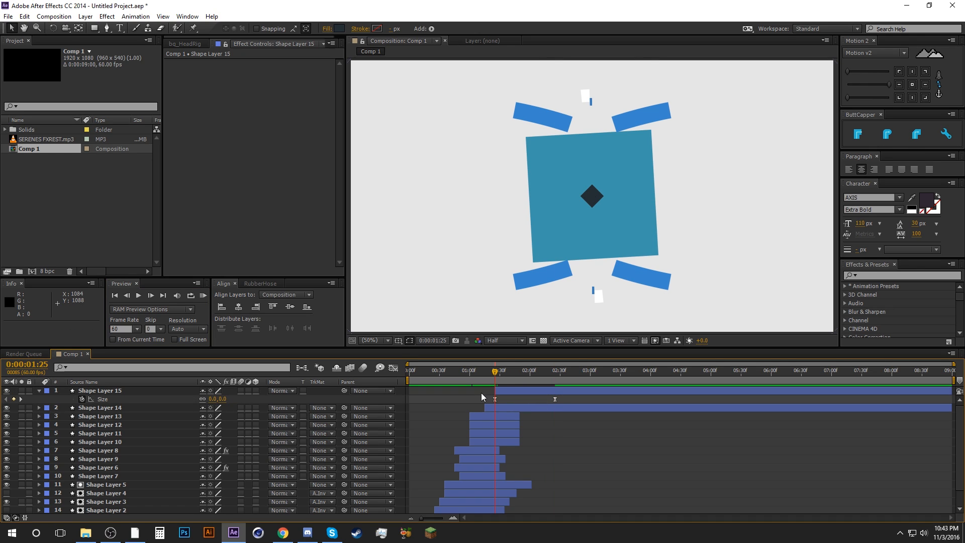
# Step: Change Shape Layer 15's fill to the darker blue-grey 181E22 while viewing the frame at 0:00:01:39
pyautogui.moveTo(491, 372)
pyautogui.mouseDown()
pyautogui.moveTo(471, 377)
pyautogui.moveTo(509, 376)
pyautogui.mouseUp()
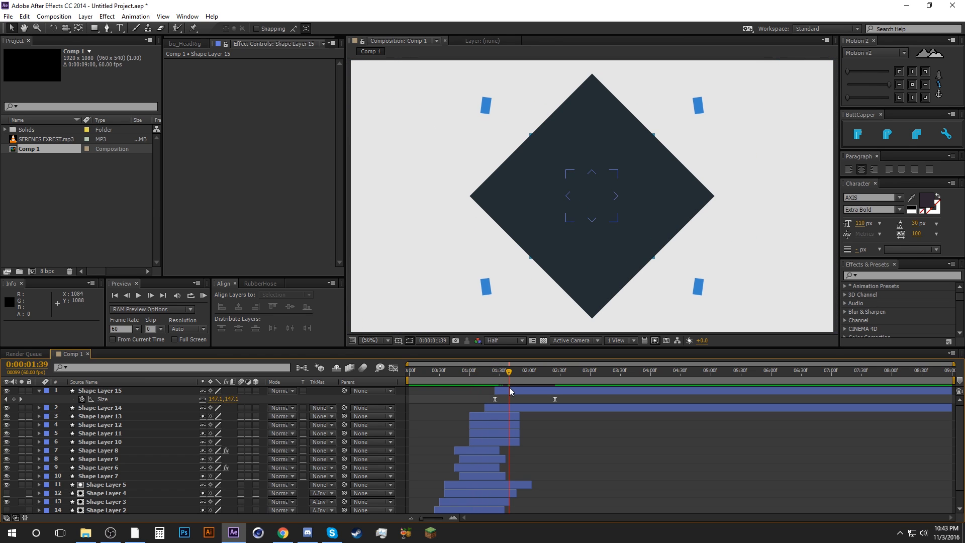
pyautogui.click(508, 390)
pyautogui.click(339, 28)
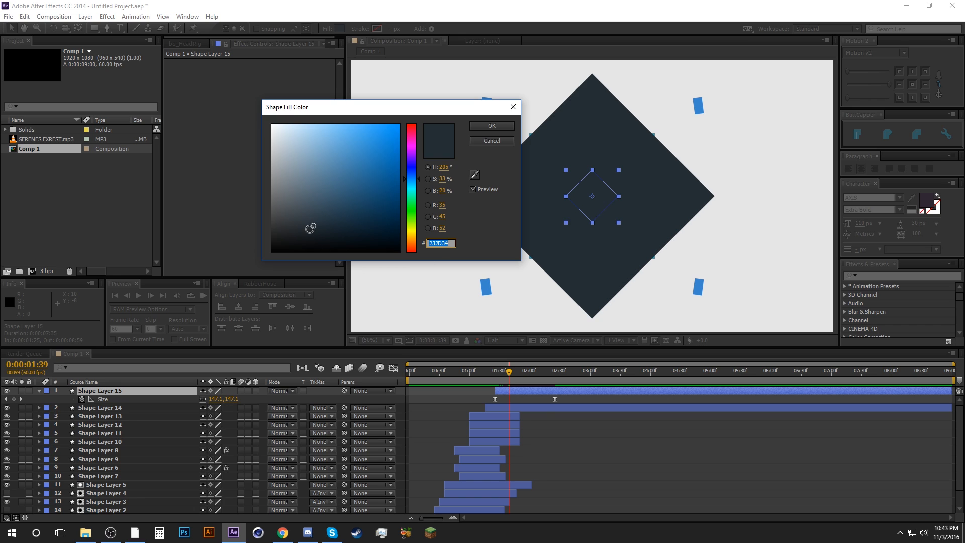
pyautogui.click(311, 231)
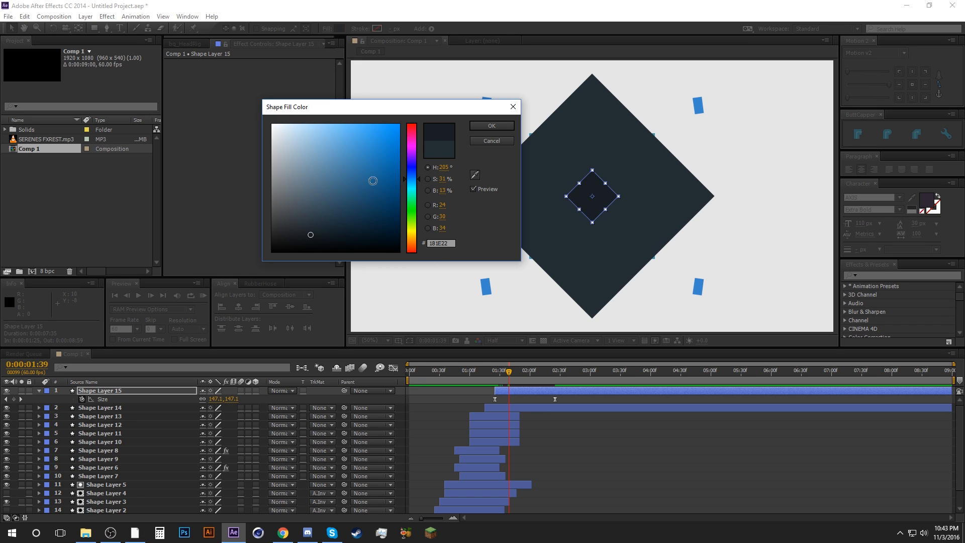
pyautogui.click(491, 126)
pyautogui.click(568, 442)
# Step: Apply the Venetian Blinds effect to Shape Layer 14 with a direction of 90° and a width of 100
pyautogui.moveTo(509, 372); pyautogui.dragTo(520, 372)
pyautogui.click(523, 406)
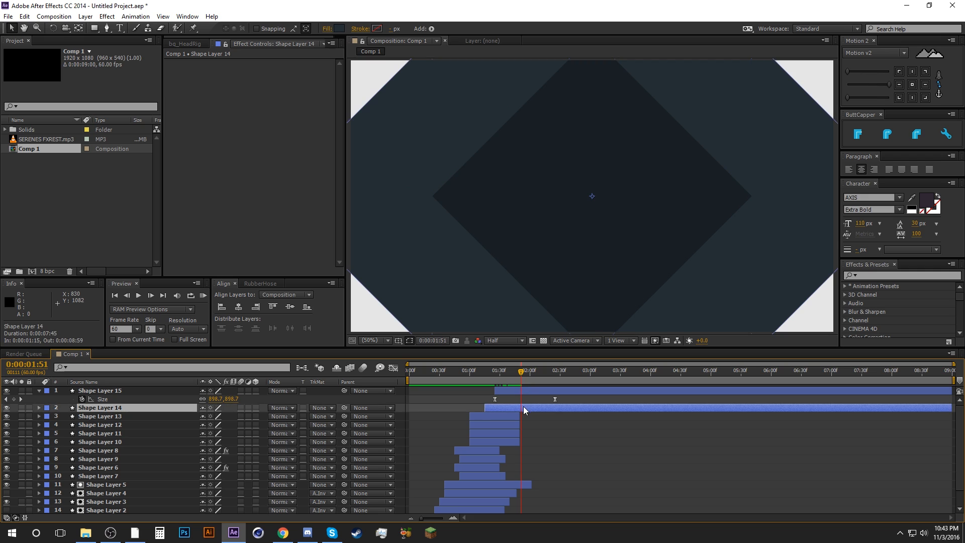
pyautogui.rightClick(255, 129)
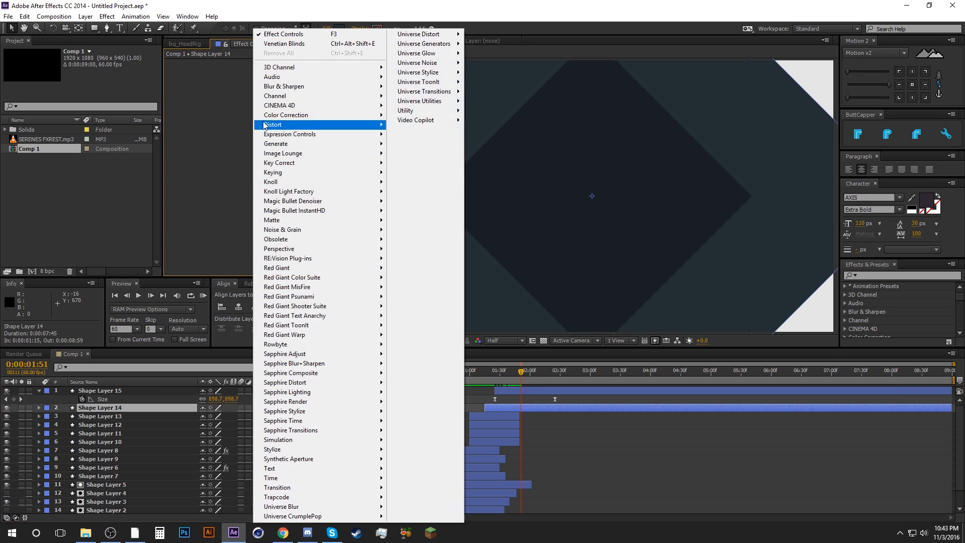
pyautogui.click(292, 44)
pyautogui.click(275, 80)
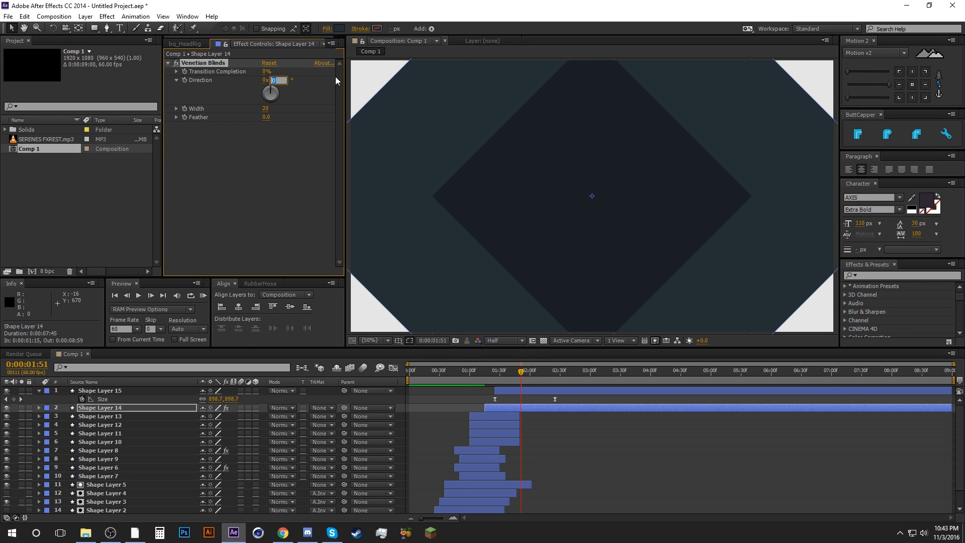
pyautogui.write('90')
pyautogui.press('Tab')
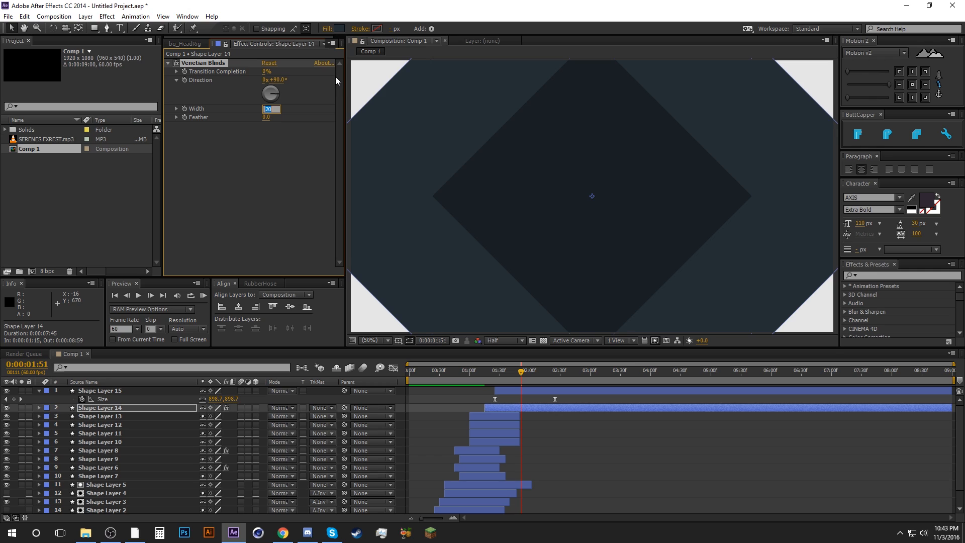
pyautogui.write('100')
pyautogui.press('Return')
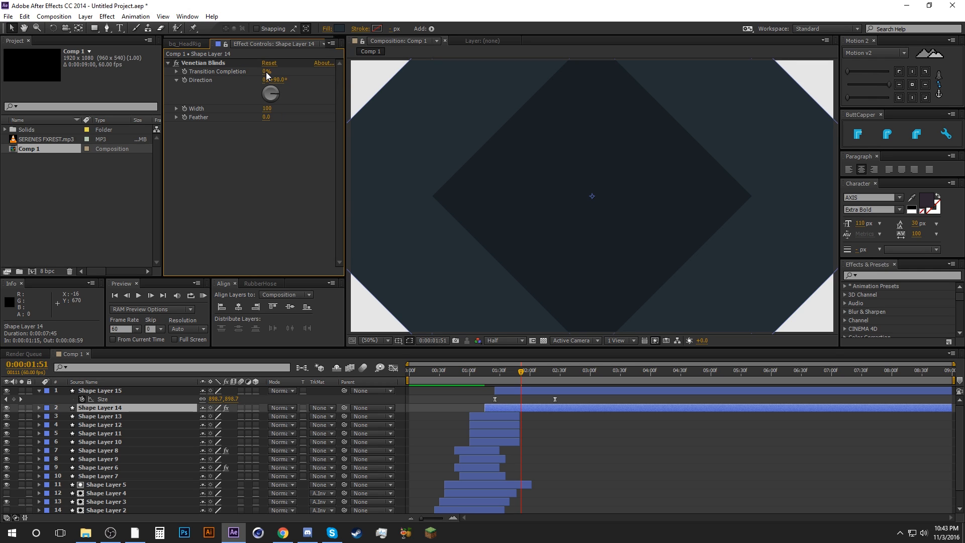
# Step: Set Shape Layer 14's Venetian Blinds transition completion to 50% and its width to 150
pyautogui.click(266, 71)
pyautogui.write('50')
pyautogui.press('Return')
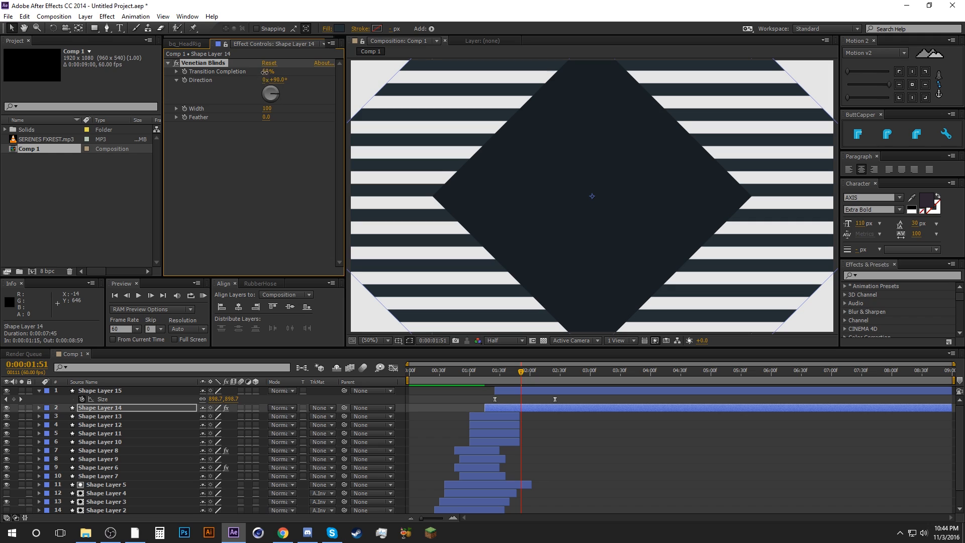
pyautogui.click(267, 108)
pyautogui.write('15')
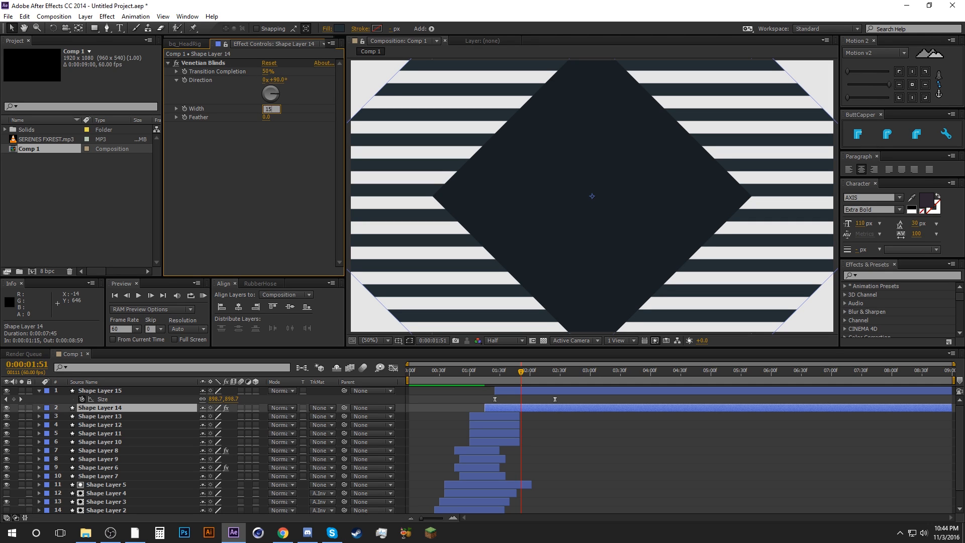
pyautogui.write('0')
pyautogui.press('Return')
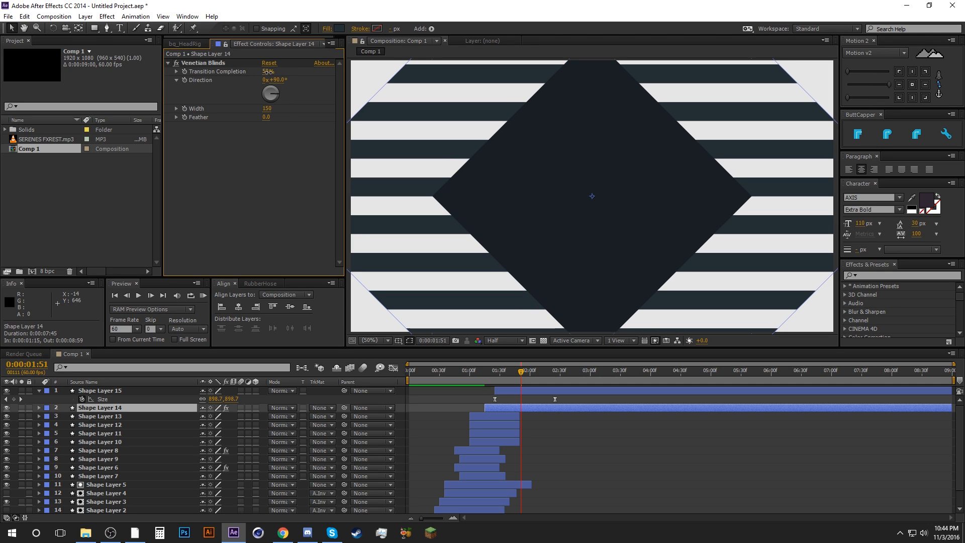
# Step: Set Shape Layer 14's Venetian Blinds transition completion to 40% and scrub through the striped expansion
pyautogui.click(268, 72)
pyautogui.write('40')
pyautogui.press('Return')
pyautogui.click(602, 433)
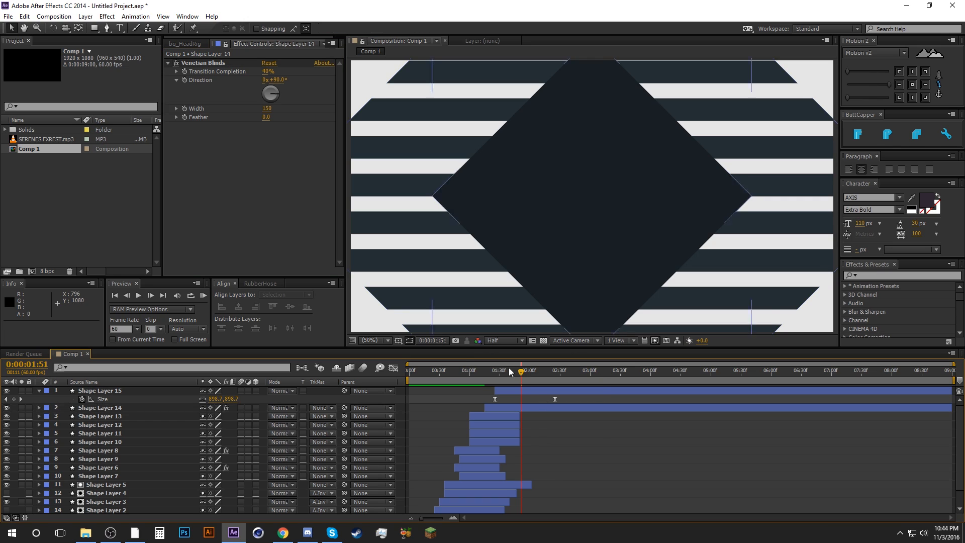
pyautogui.moveTo(522, 370)
pyautogui.mouseDown()
pyautogui.moveTo(495, 370)
pyautogui.moveTo(541, 360)
pyautogui.moveTo(527, 362)
pyautogui.mouseUp()
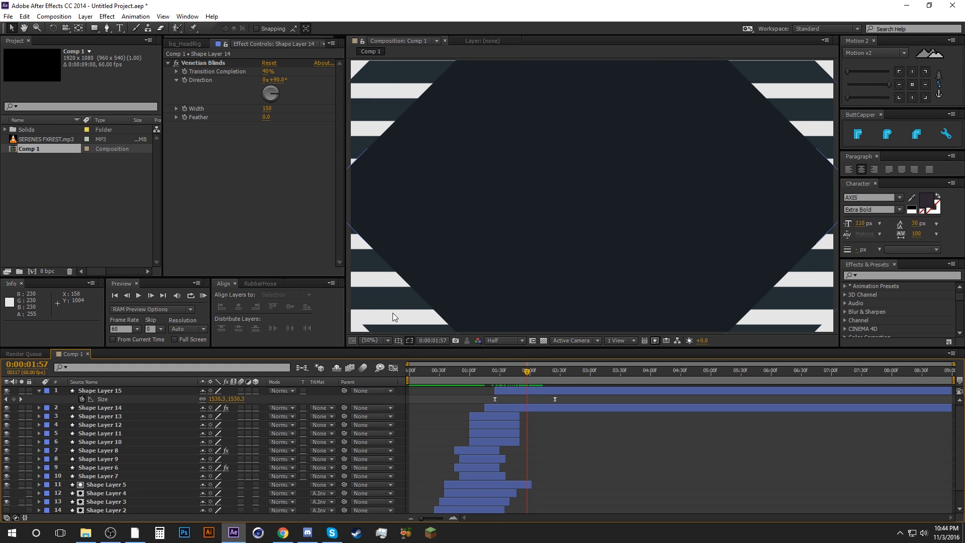
# Step: Extend White Solid 1 so that it ends at 0:00:02:25, on Shape Layer 15's last Size keyframe
pyautogui.moveTo(530, 377); pyautogui.dragTo(546, 379)
pyautogui.click(560, 391)
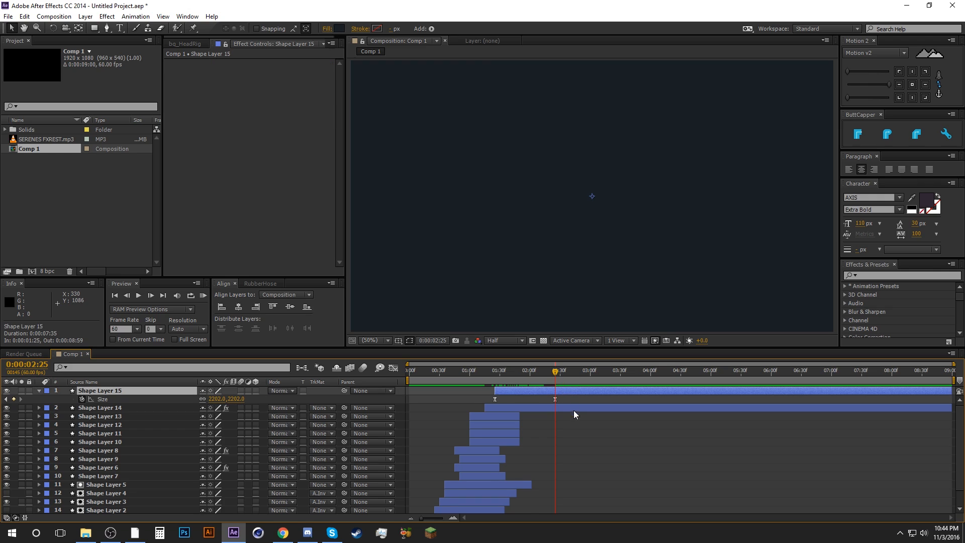
pyautogui.scroll(-2, 552, 452)
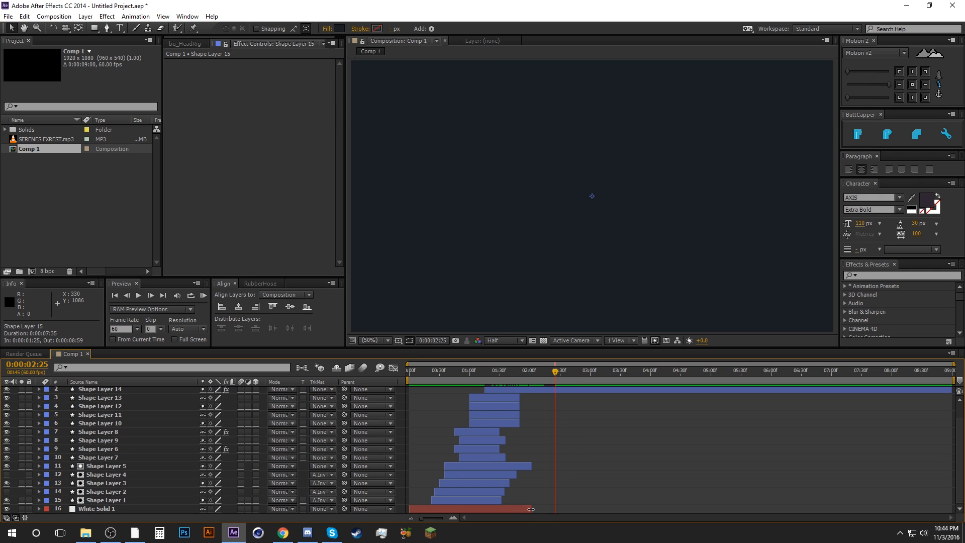
pyautogui.moveTo(530, 508); pyautogui.dragTo(549, 507)
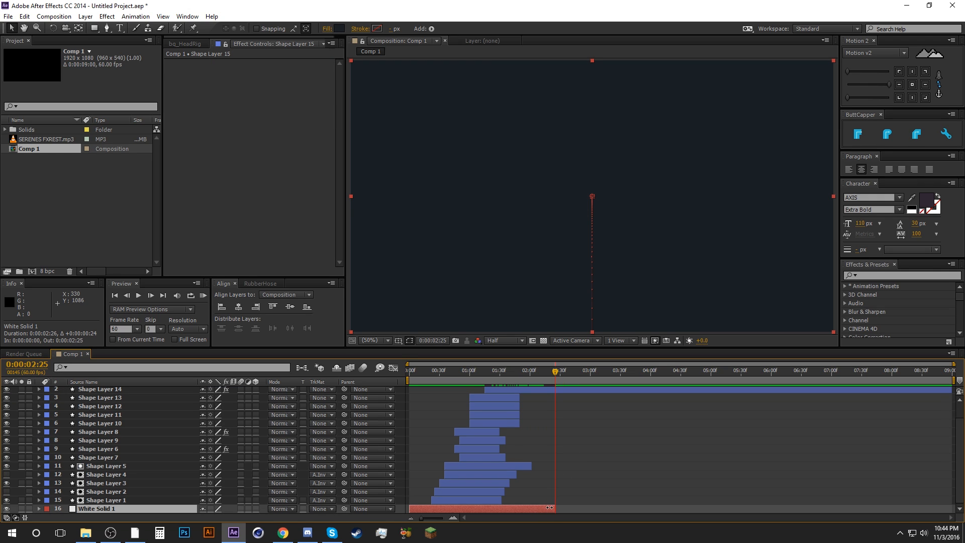
pyautogui.click(546, 464)
# Step: Split Shape Layer 14 at 0:00:02:25 and delete the part after that time
pyautogui.moveTo(498, 368); pyautogui.dragTo(549, 382)
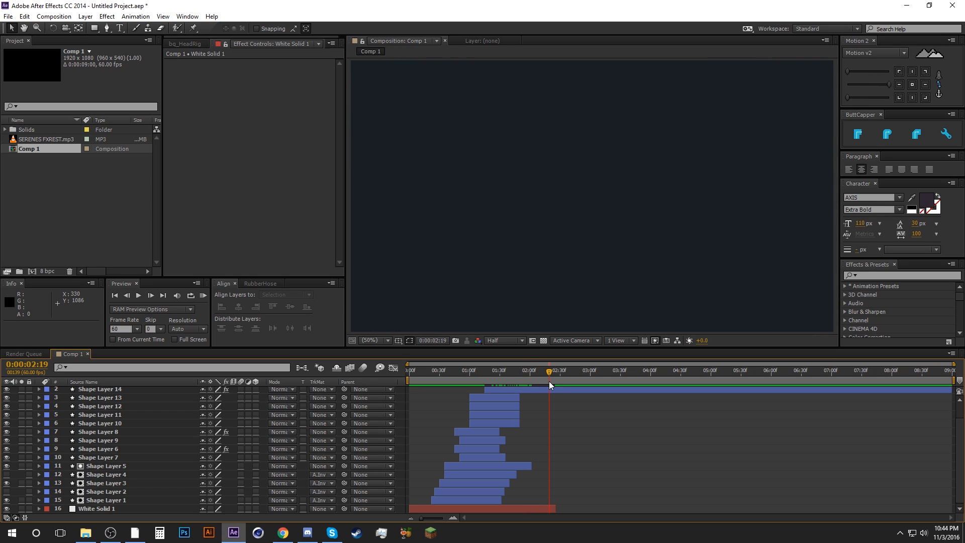
pyautogui.scroll(2, 575, 439)
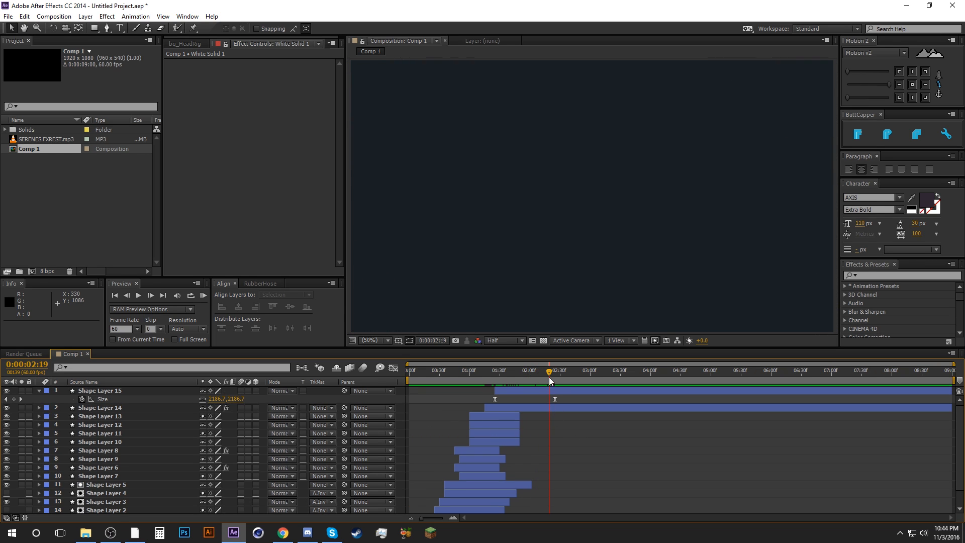
pyautogui.click(562, 390)
pyautogui.press(',')
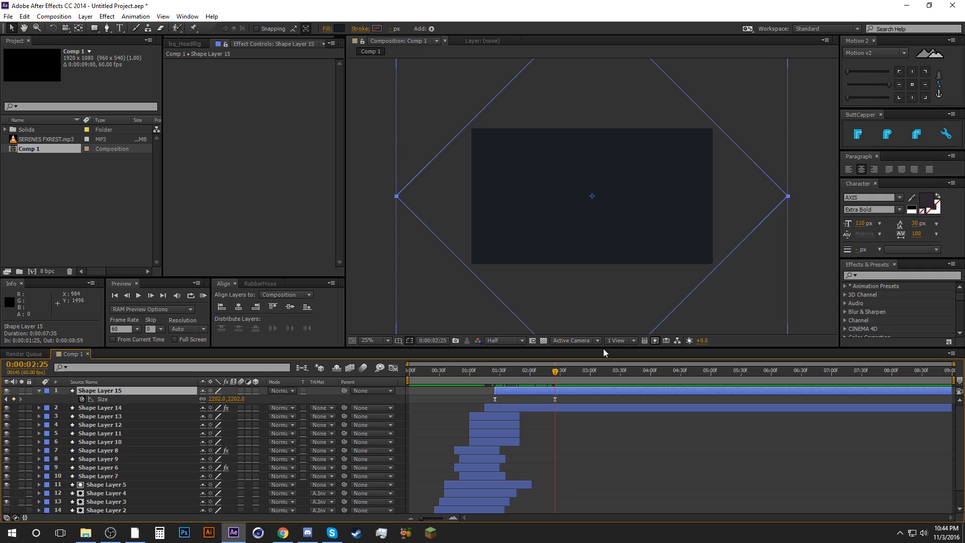
pyautogui.click(573, 408)
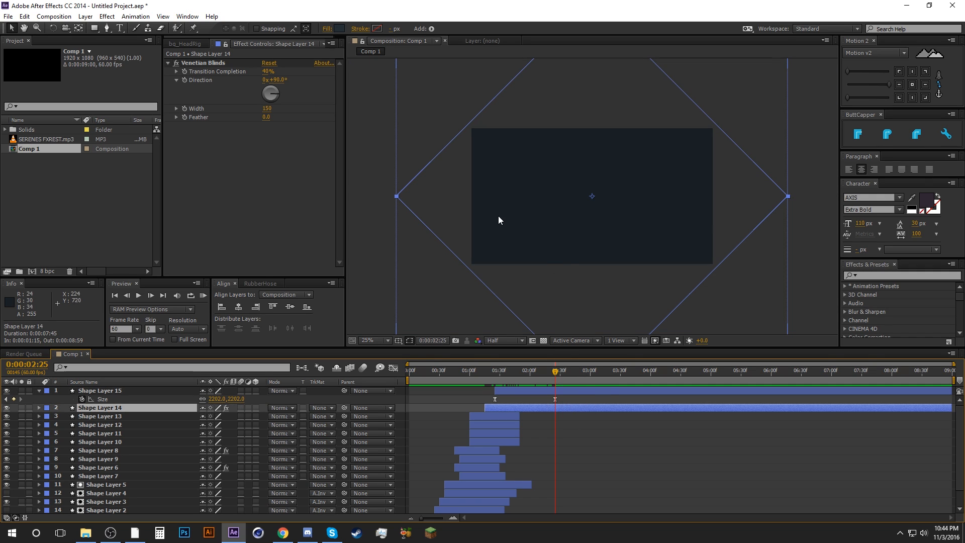
pyautogui.hotkey('alt', ']')
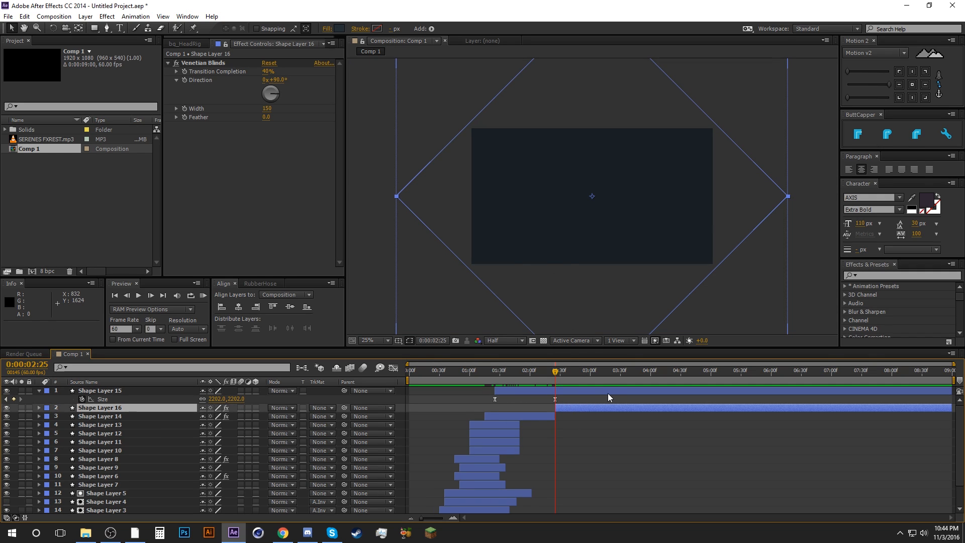
pyautogui.press('F2')
# Step: Scrub the transition to 0:00:02:09, collapse Shape Layer 15's properties and restore the composition view to 50% magnification
pyautogui.moveTo(480, 374); pyautogui.dragTo(538, 375)
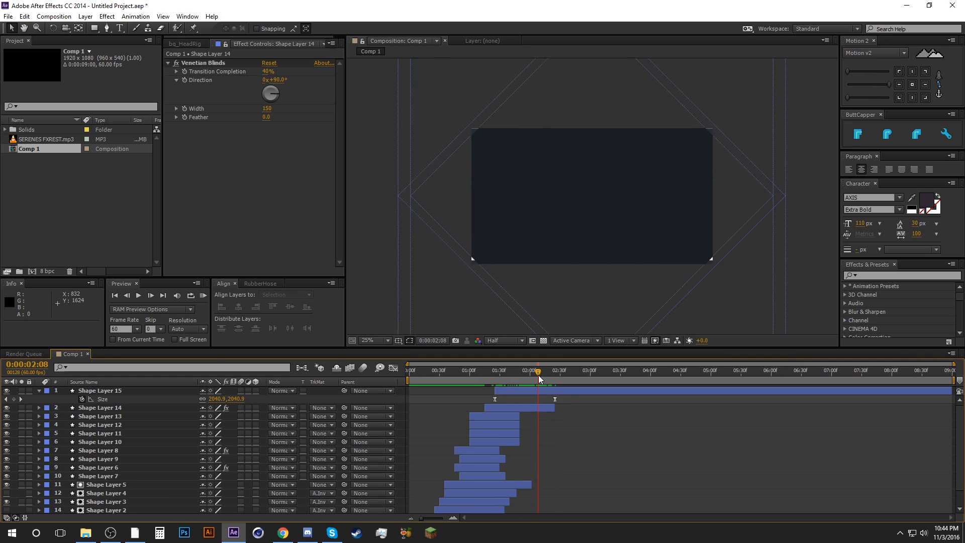
pyautogui.click(565, 390)
pyautogui.click(38, 390)
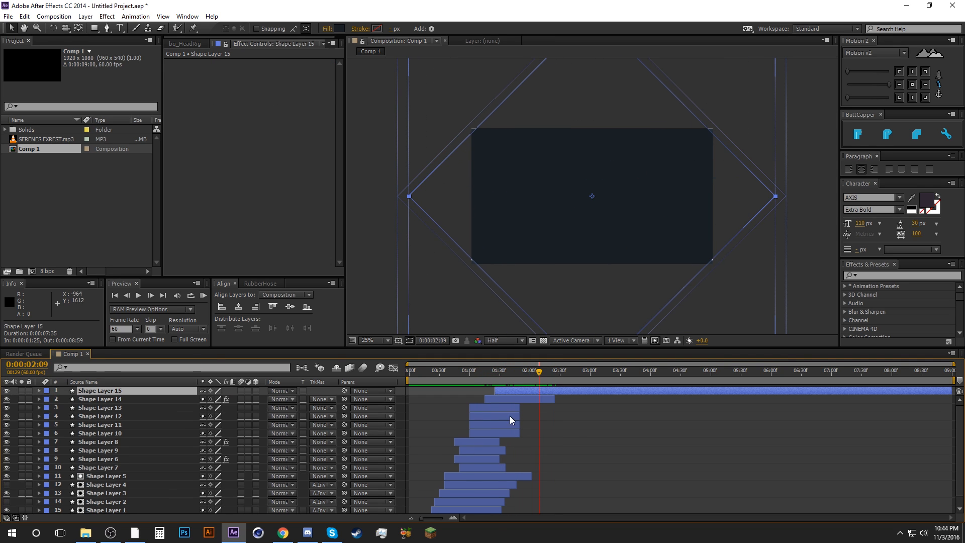
pyautogui.press('F2')
pyautogui.click(386, 340)
pyautogui.click(379, 158)
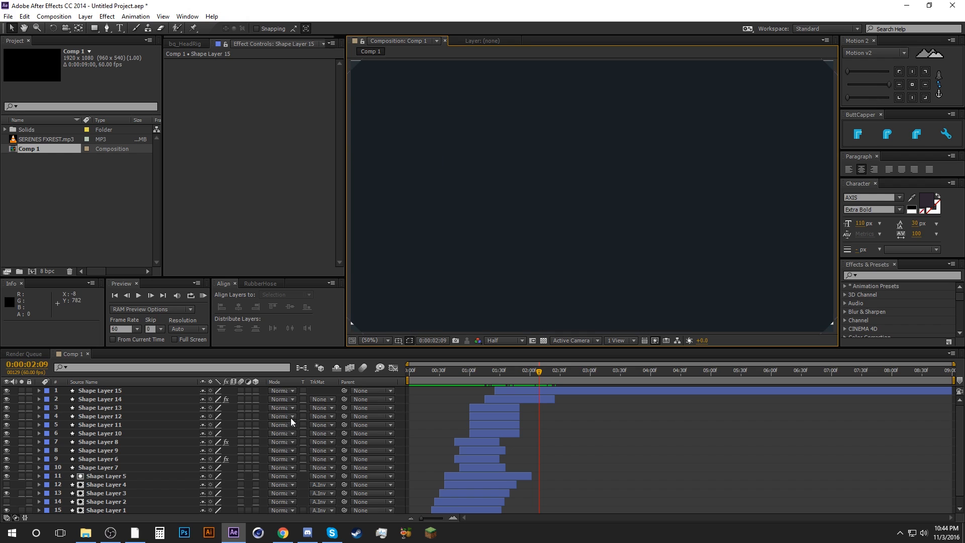
# Step: Switch to the YouTube reference video in Chrome, play its next moment briefly and return to After Effects
pyautogui.click(283, 532)
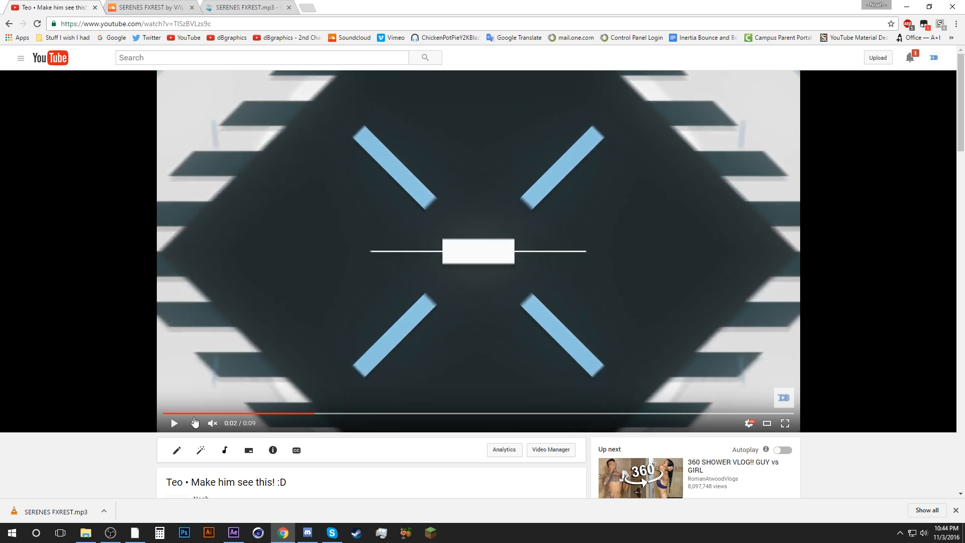
pyautogui.click(173, 423)
pyautogui.click(173, 424)
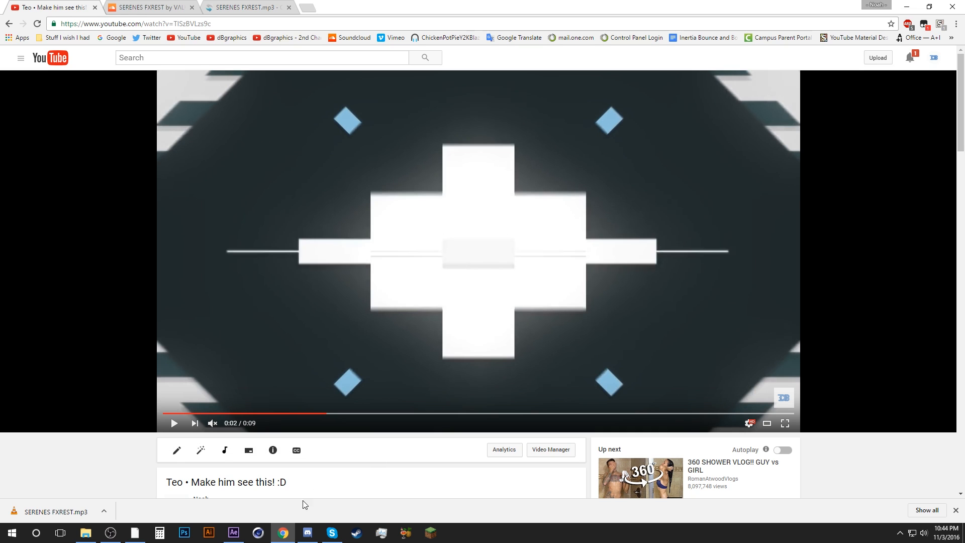
pyautogui.click(233, 533)
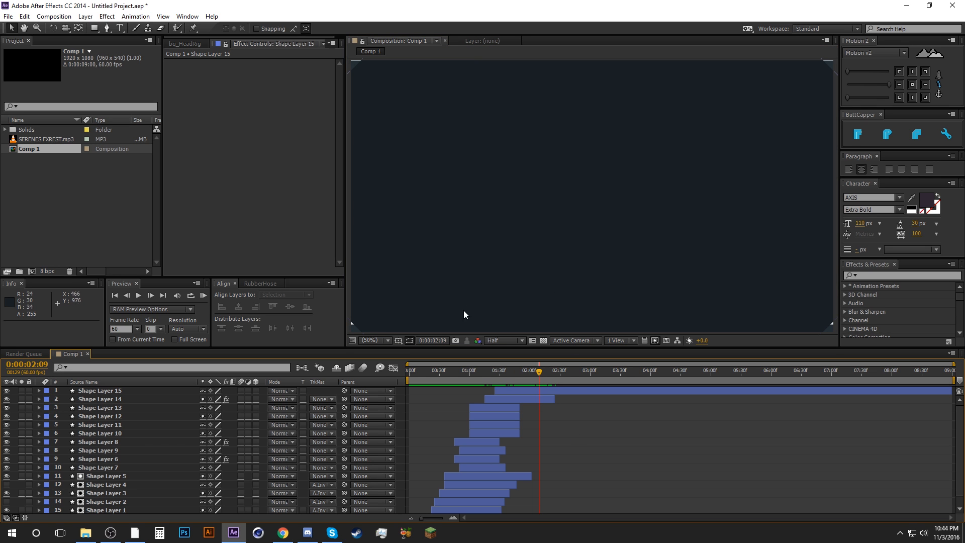
# Step: Move to 0:00:02:39 and ready the Pen tool with no fill
pyautogui.click(566, 373)
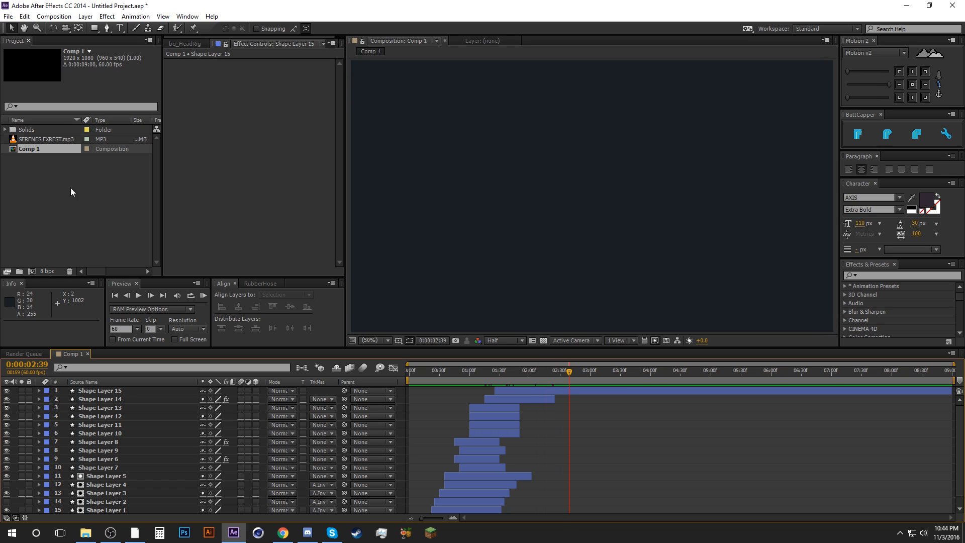
pyautogui.moveTo(96, 28)
pyautogui.mouseDown()
pyautogui.moveTo(125, 41)
pyautogui.moveTo(107, 28)
pyautogui.mouseUp()
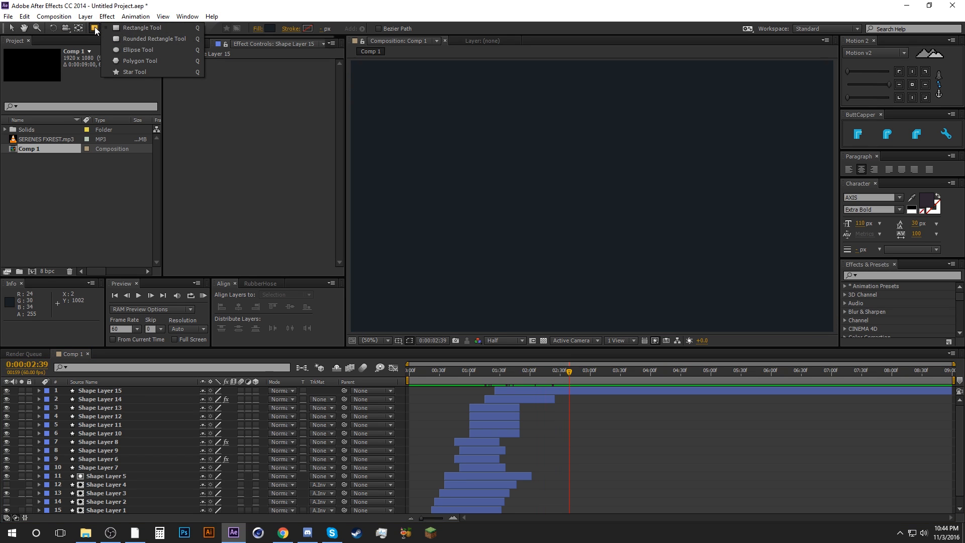
pyautogui.click(107, 28)
pyautogui.click(257, 30)
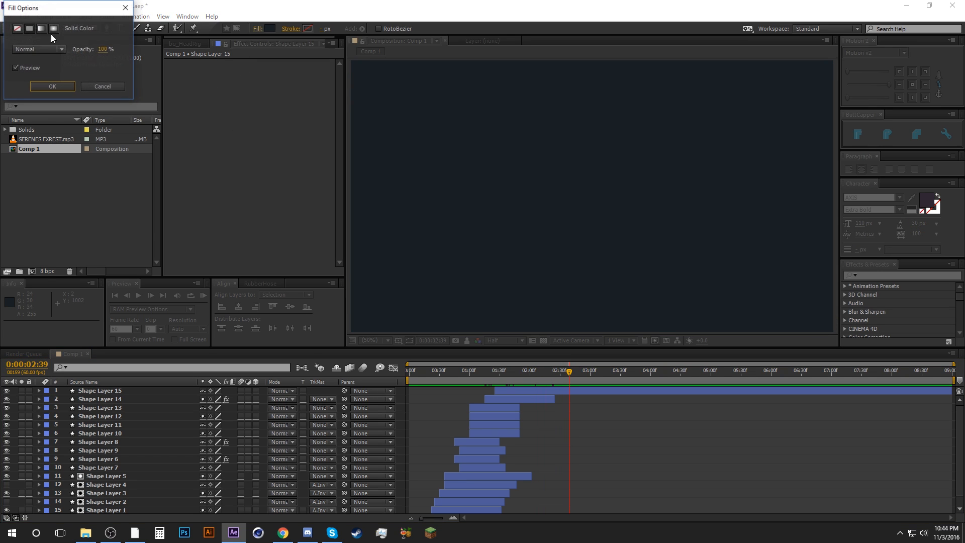
pyautogui.click(52, 88)
# Step: Set the new shape's stroke colour to white and its width to 40 px
pyautogui.click(303, 31)
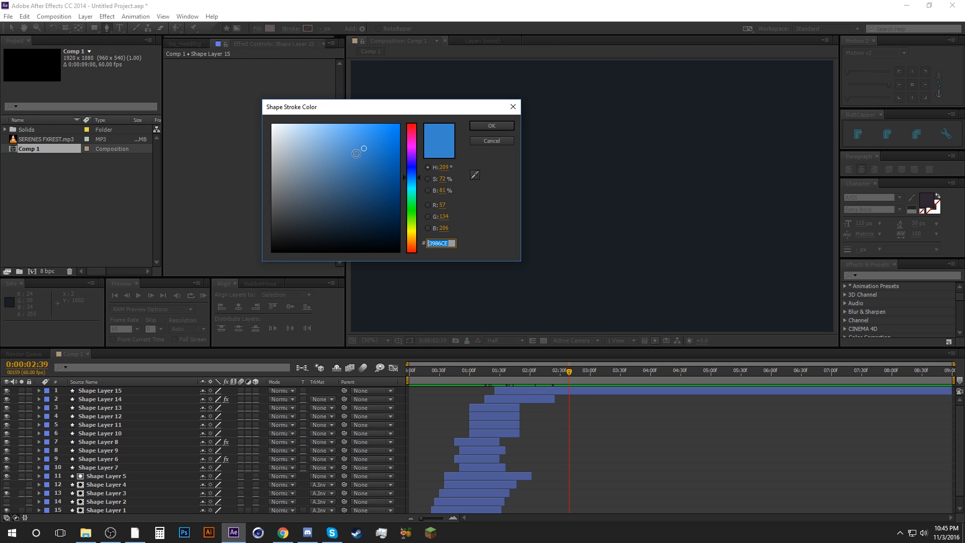
pyautogui.moveTo(324, 140); pyautogui.dragTo(246, 107)
pyautogui.click(478, 128)
pyautogui.click(324, 28)
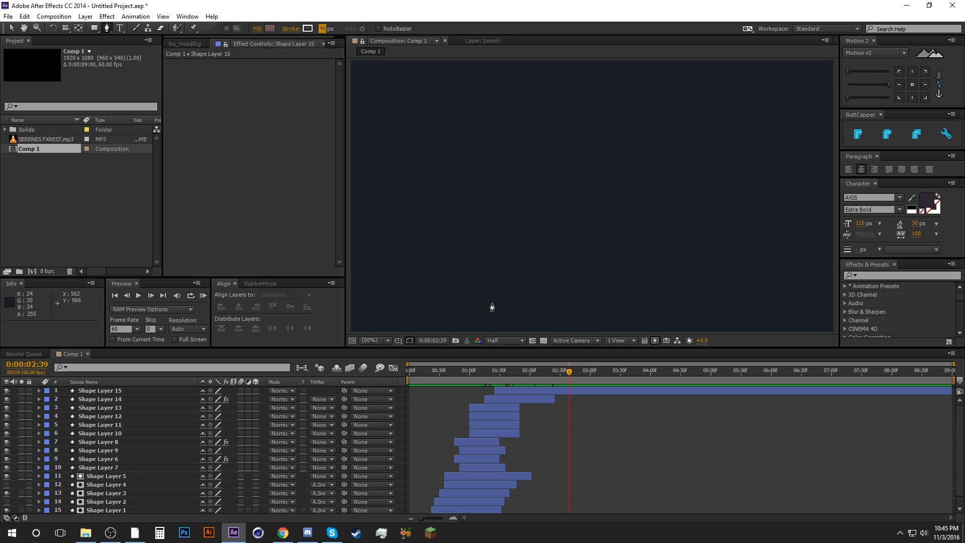
# Step: Show the Title/Action Safe guides and draw a straight diagonal line from the composition centre (960, 540) toward the upper left
pyautogui.press("'")
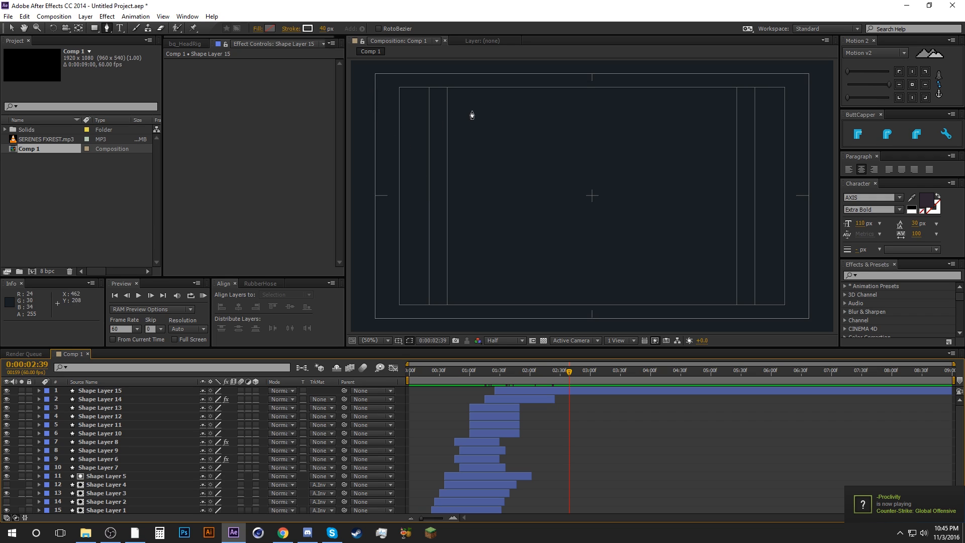
pyautogui.click(398, 341)
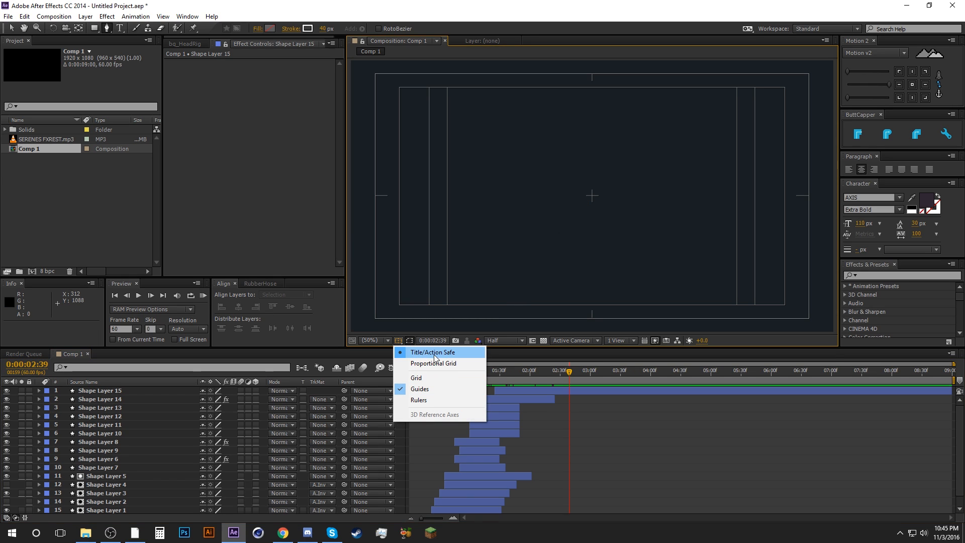
pyautogui.click(399, 343)
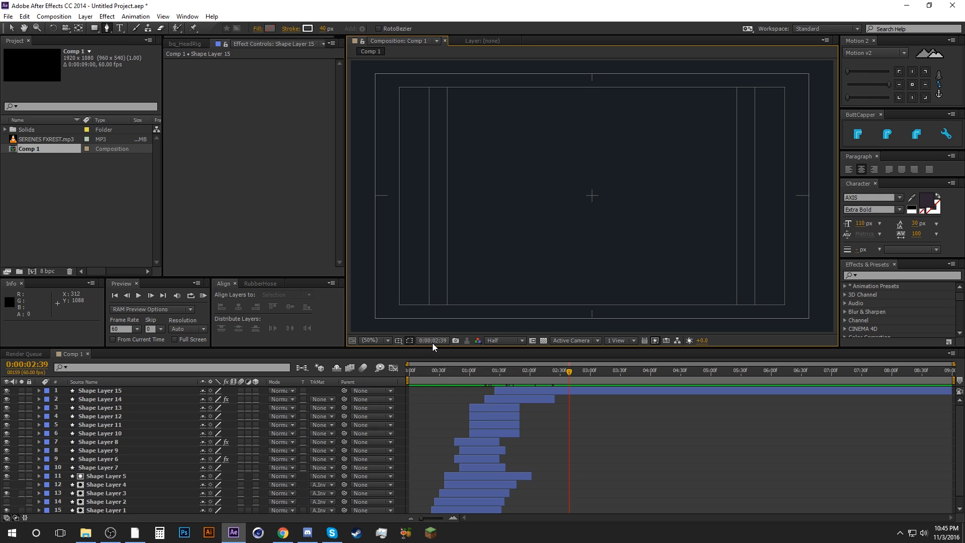
pyautogui.scroll(2, 612, 230)
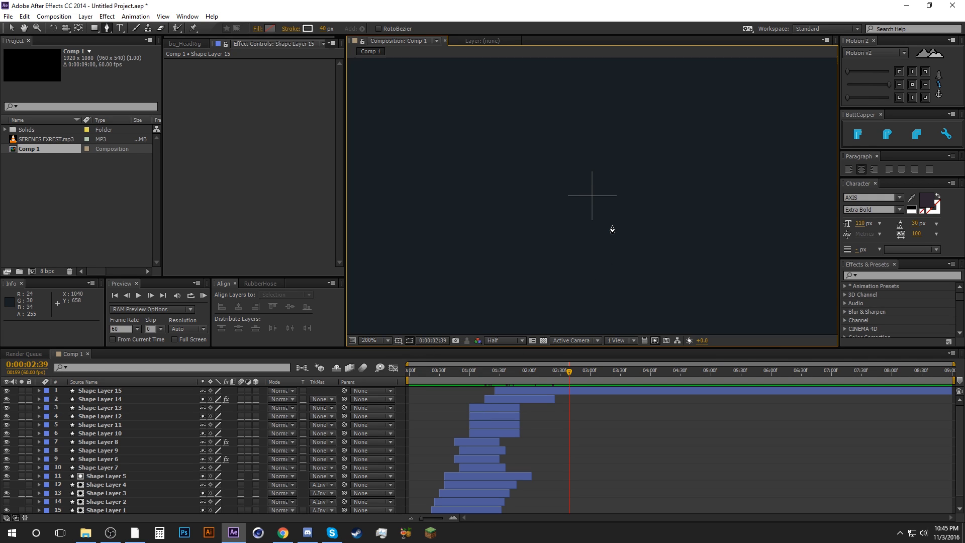
pyautogui.scroll(1, 612, 230)
pyautogui.scroll(2, 592, 201)
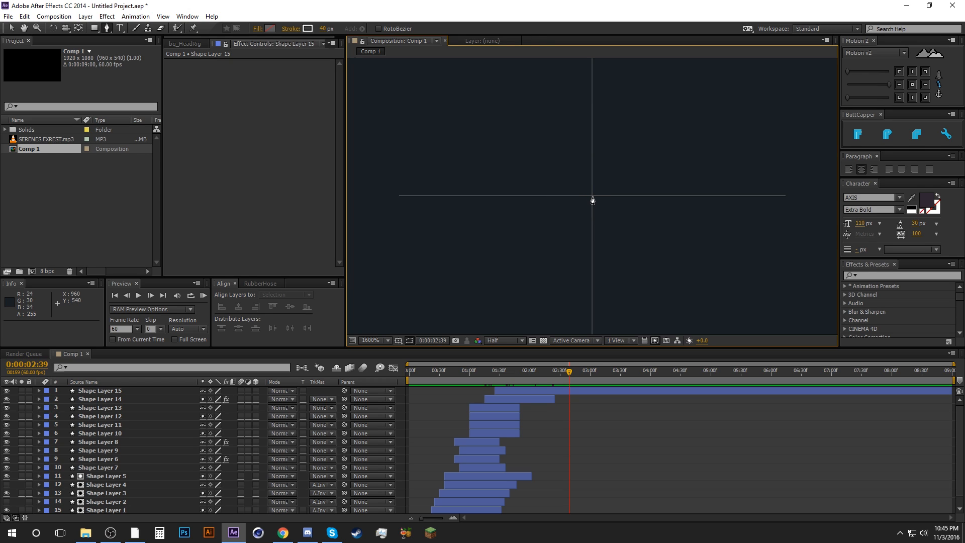
pyautogui.click(592, 199)
pyautogui.scroll(-3, 592, 198)
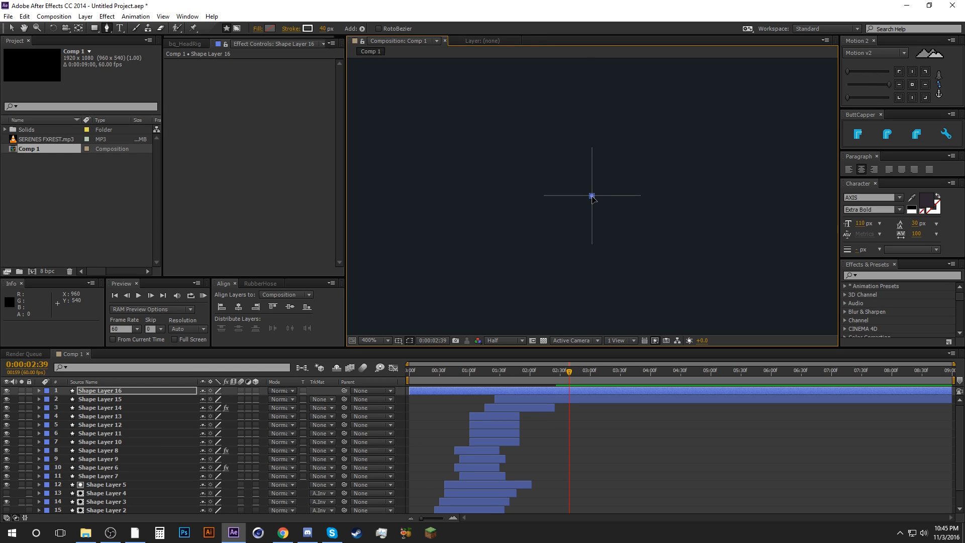
pyautogui.scroll(-3, 592, 197)
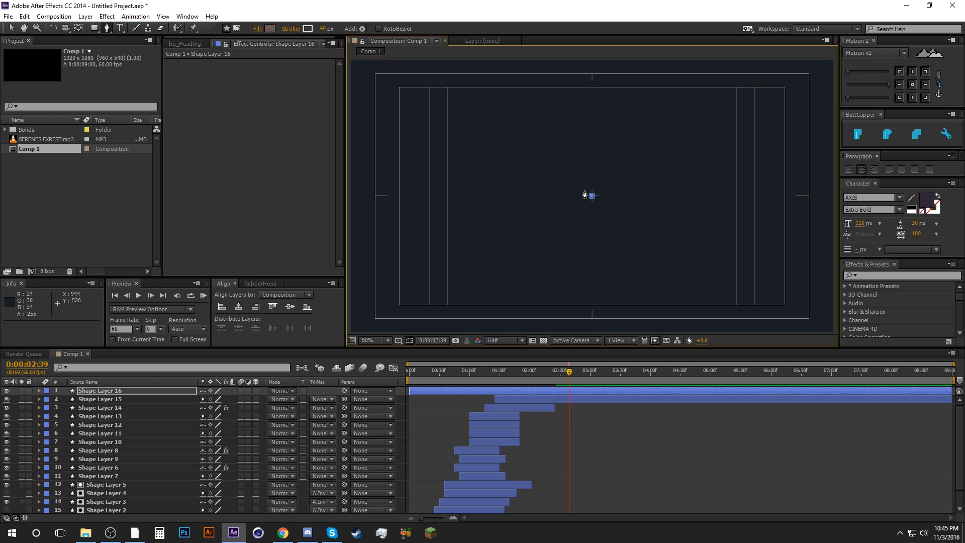
pyautogui.click(522, 125)
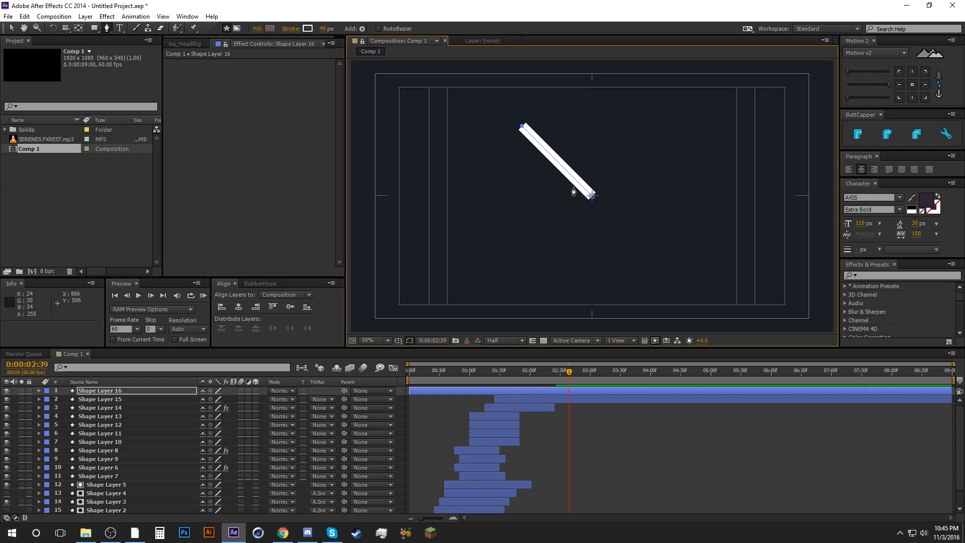
# Step: Shift both ends of the diagonal line up and to the left, leaving a gap to the composition centre and keeping its 45° slant
pyautogui.press('v')
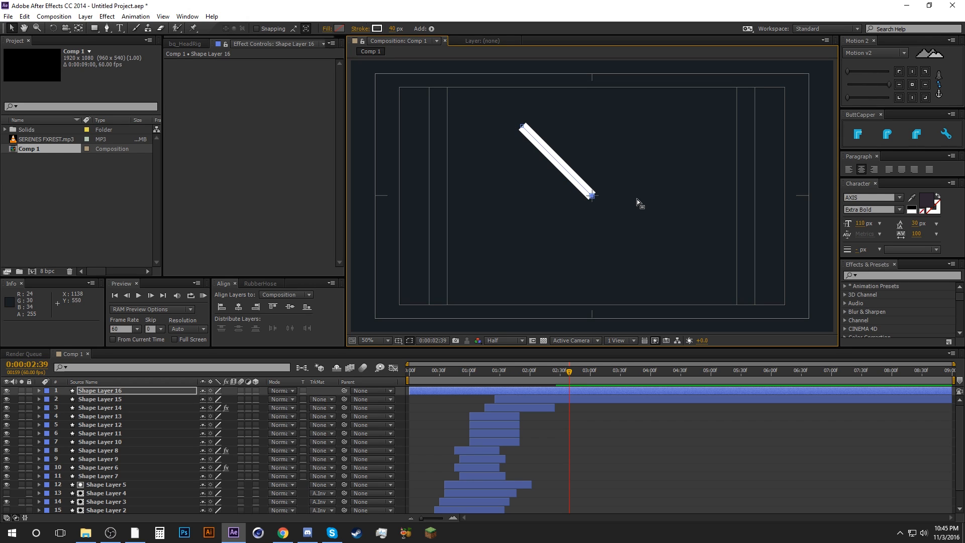
pyautogui.hotkey('shift', 'Left')
pyautogui.hotkey('shift', 'Left')
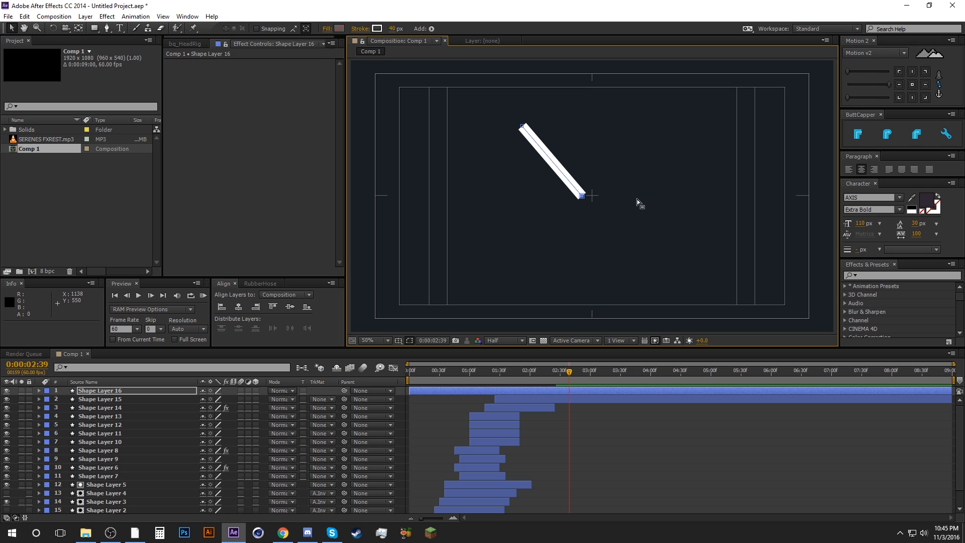
pyautogui.hotkey('shift', 'Up')
pyautogui.hotkey('shift', 'Up')
pyautogui.hotkey('shift', 'Left')
pyautogui.hotkey('shift', 'Left')
pyautogui.hotkey('shift', 'Up')
pyautogui.hotkey('shift', 'Up')
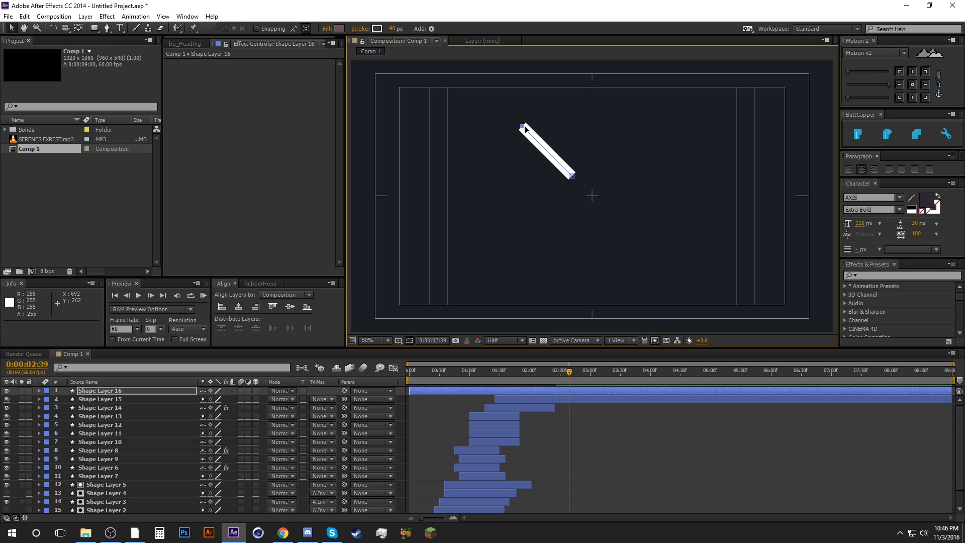
pyautogui.moveTo(526, 129); pyautogui.dragTo(500, 106)
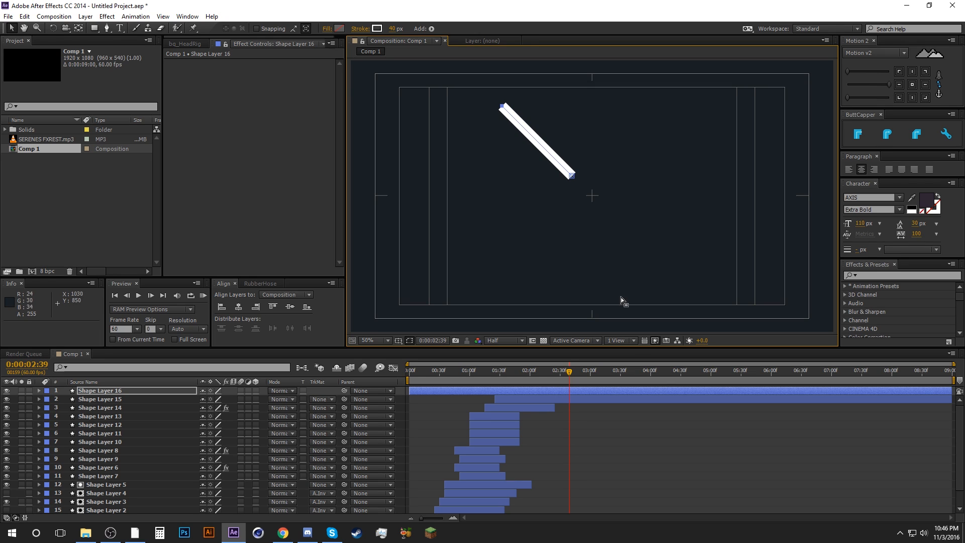
# Step: Add Trim Paths to Shape Layer 16 and expand its properties
pyautogui.click(631, 441)
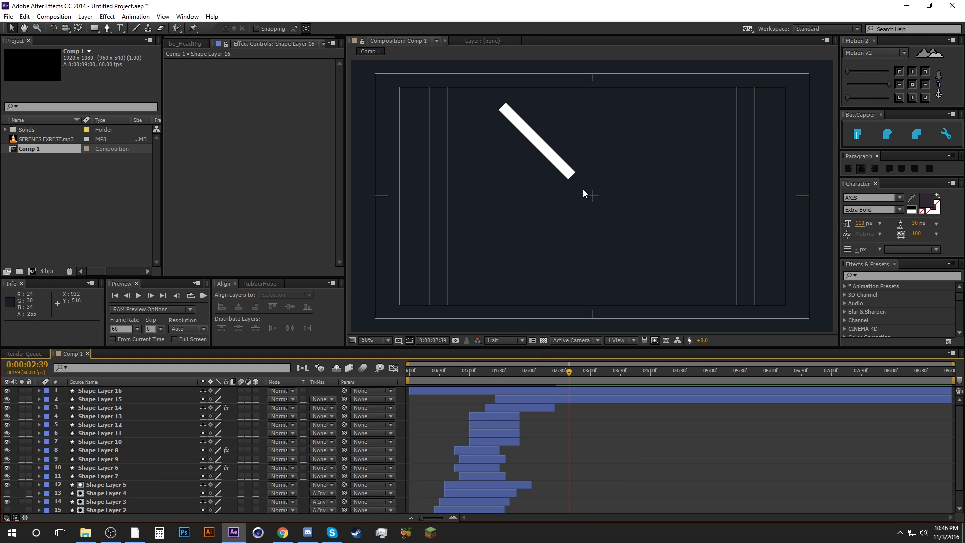
pyautogui.click(571, 390)
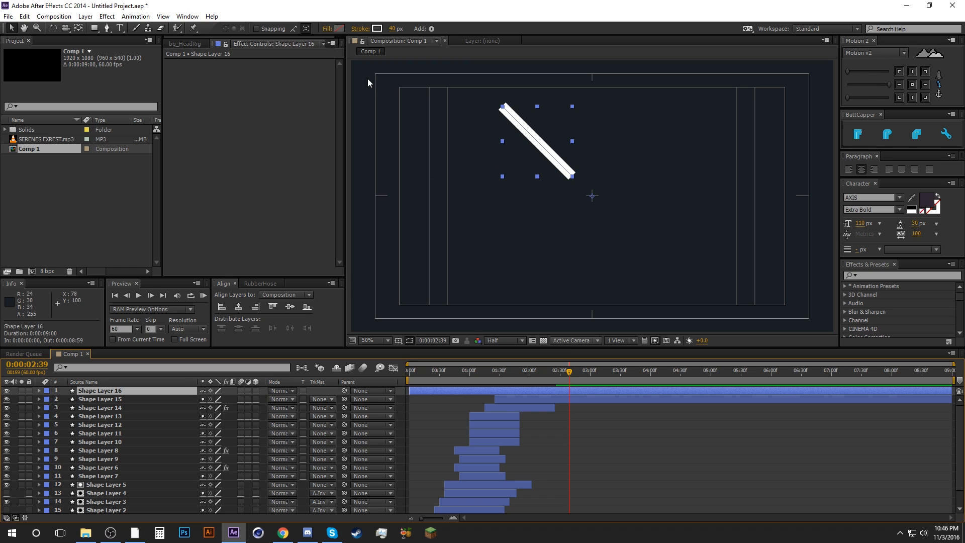
pyautogui.click(431, 28)
pyautogui.click(474, 196)
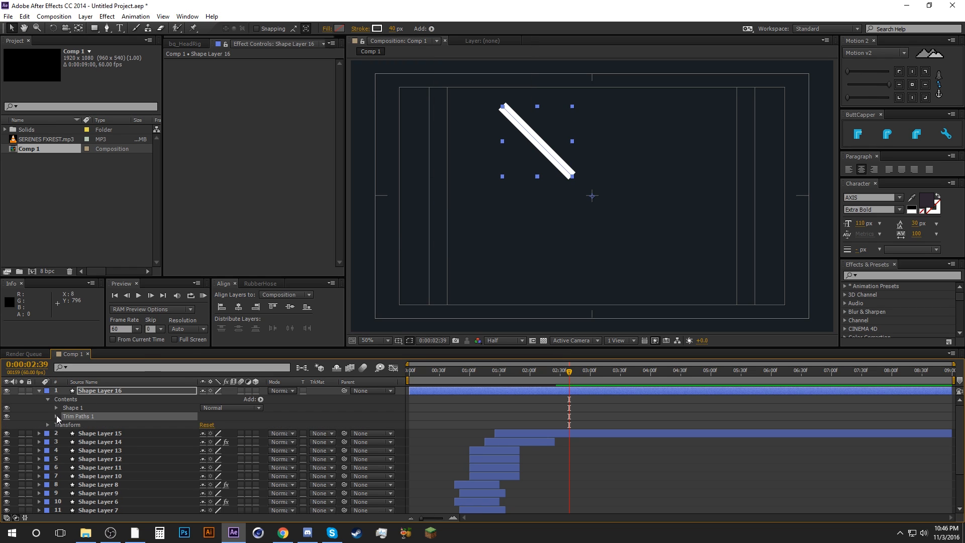
pyautogui.click(56, 417)
# Step: Keyframe the Trim Paths End at 0% at 0:00:01:45 and its Start at 0% at 0:00:01:55
pyautogui.moveTo(555, 379); pyautogui.dragTo(521, 375)
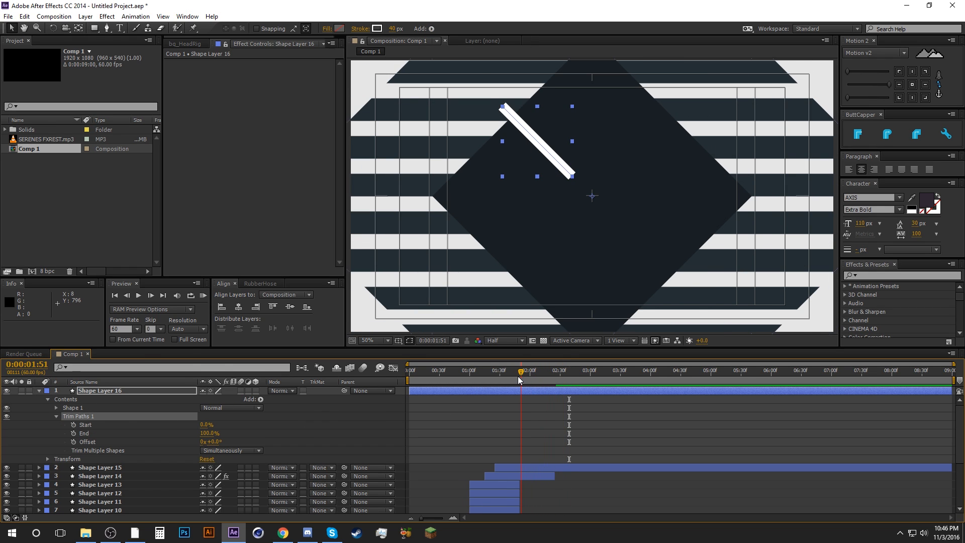
pyautogui.click(126, 295)
pyautogui.click(127, 295)
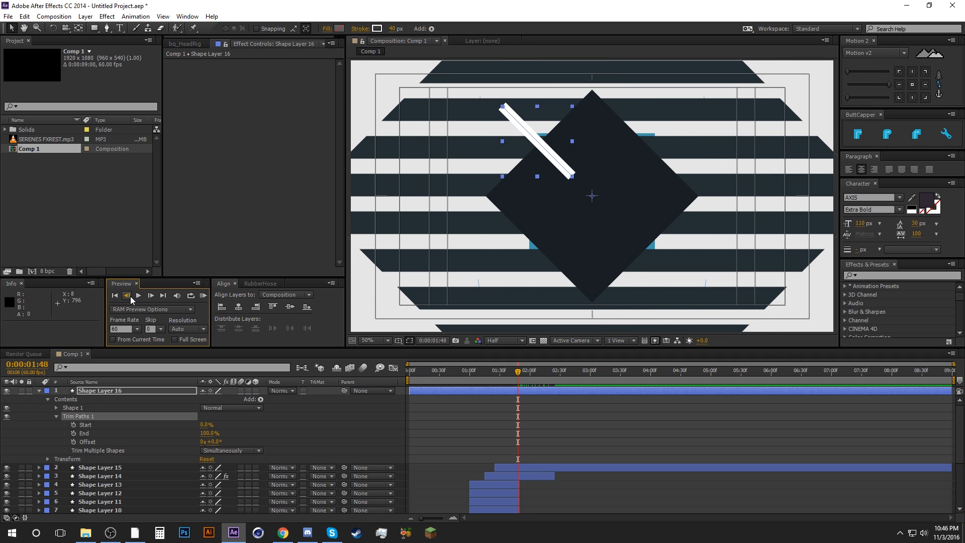
pyautogui.click(126, 296)
pyautogui.click(126, 295)
pyautogui.click(127, 296)
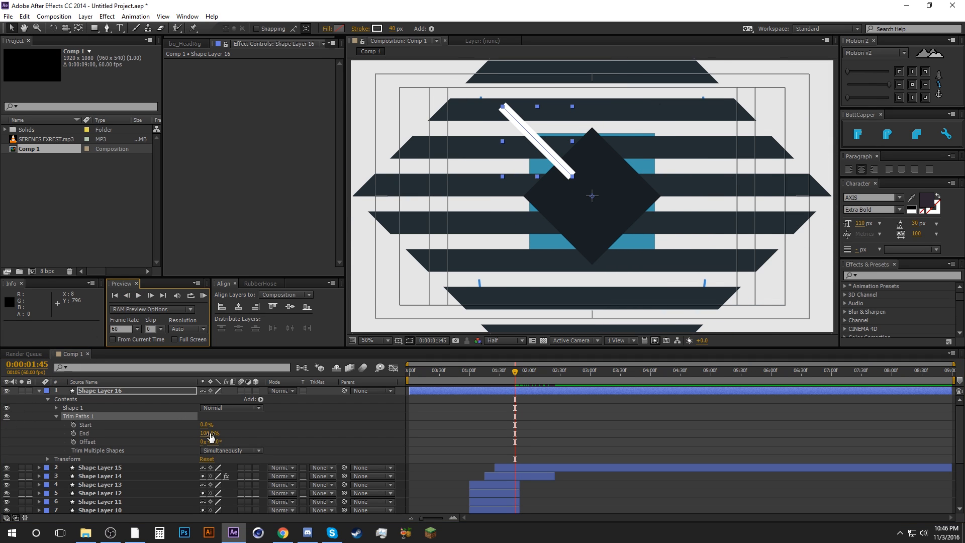
pyautogui.moveTo(210, 434); pyautogui.dragTo(100, 439)
pyautogui.click(73, 434)
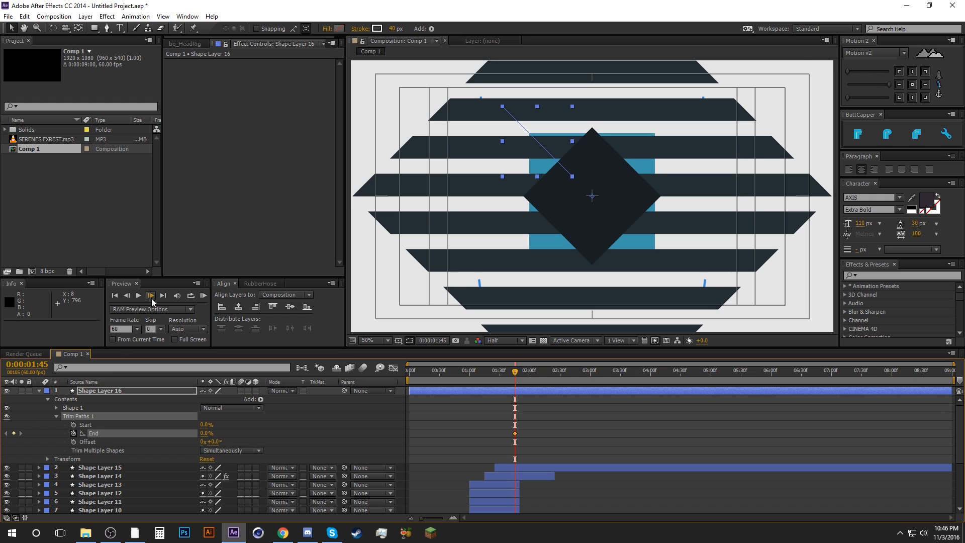
pyautogui.keyDown('shift'); pyautogui.click(150, 296); pyautogui.keyUp('shift')
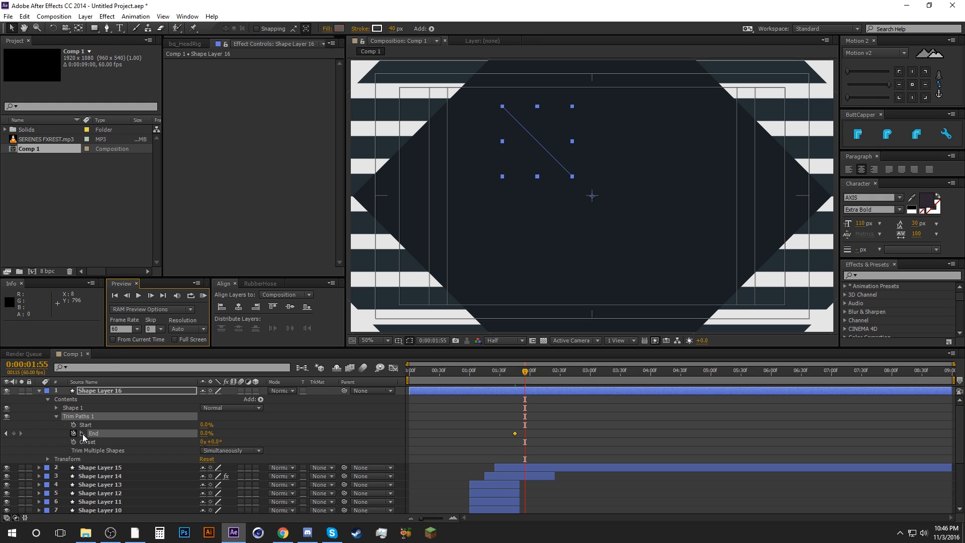
pyautogui.click(74, 425)
# Step: Keyframe Trim Paths Start and End at 100% near 0:00:02:35, with End finishing slightly before Start, and apply Easy Ease to all keyframes
pyautogui.keyDown('shift'); pyautogui.click(149, 297); pyautogui.keyUp('shift')
pyautogui.keyDown('shift'); pyautogui.click(150, 297); pyautogui.keyUp('shift')
pyautogui.keyDown('shift'); pyautogui.click(150, 298); pyautogui.keyUp('shift')
pyautogui.keyDown('shift'); pyautogui.click(149, 298); pyautogui.keyUp('shift')
pyautogui.keyDown('shift'); pyautogui.click(149, 297); pyautogui.keyUp('shift')
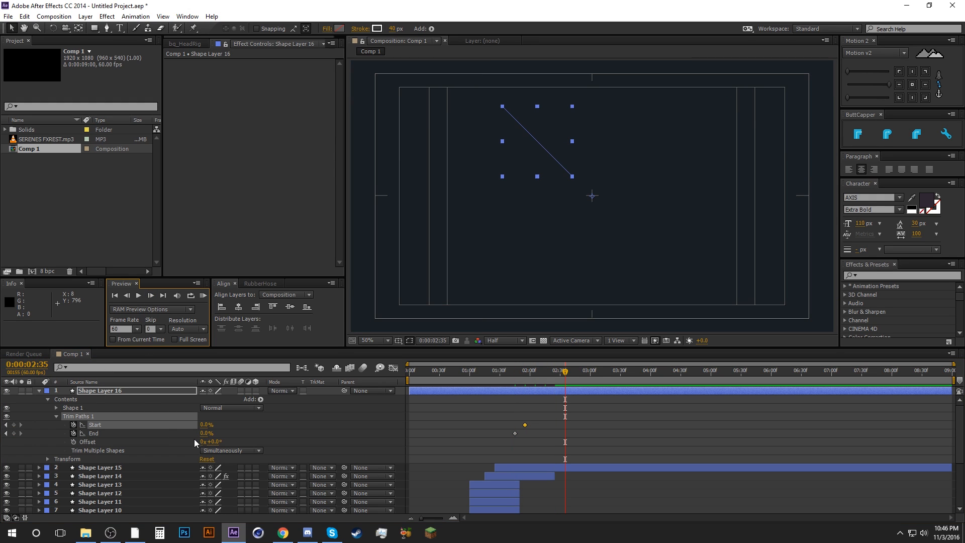
pyautogui.moveTo(206, 433); pyautogui.dragTo(261, 425)
pyautogui.click(562, 436)
pyautogui.moveTo(565, 433); pyautogui.dragTo(508, 457)
pyautogui.press('F9')
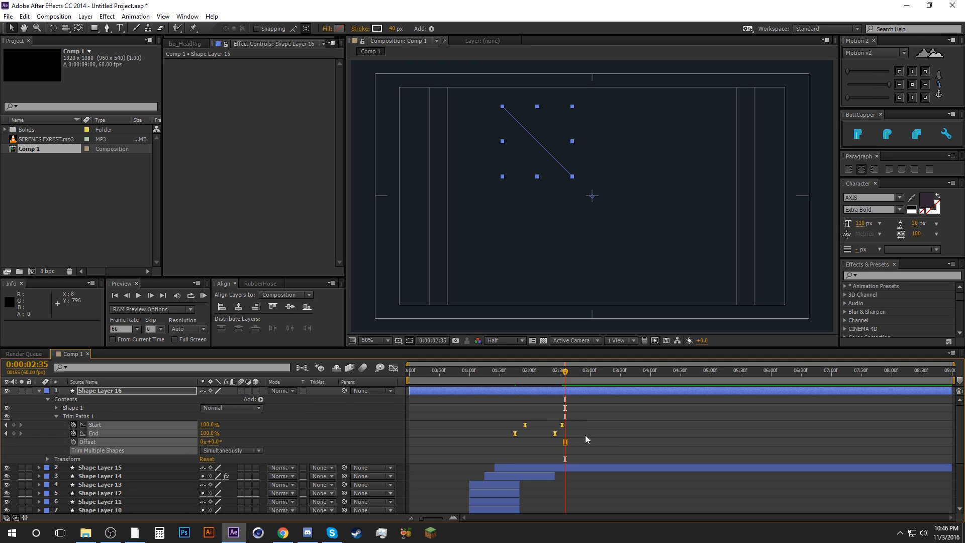
# Step: Trim Shape Layer 16 to begin at 0:00:01:45, then split it at 0:00:02:32 and delete the remainder
pyautogui.click(658, 427)
pyautogui.moveTo(568, 383); pyautogui.dragTo(514, 384)
pyautogui.moveTo(412, 390); pyautogui.dragTo(515, 389)
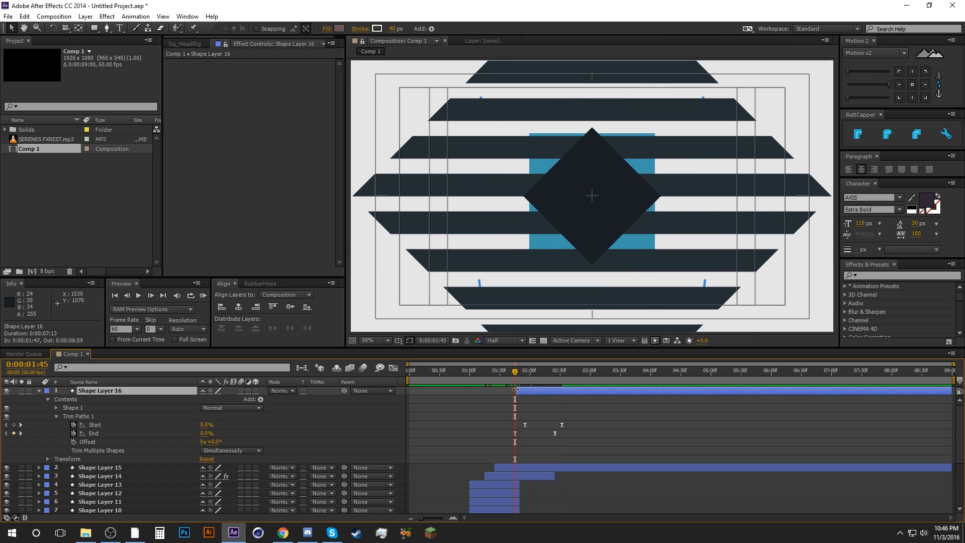
pyautogui.press('k')
pyautogui.press('k')
pyautogui.press('k')
pyautogui.hotkey('ctrl', 'shift', 'd')
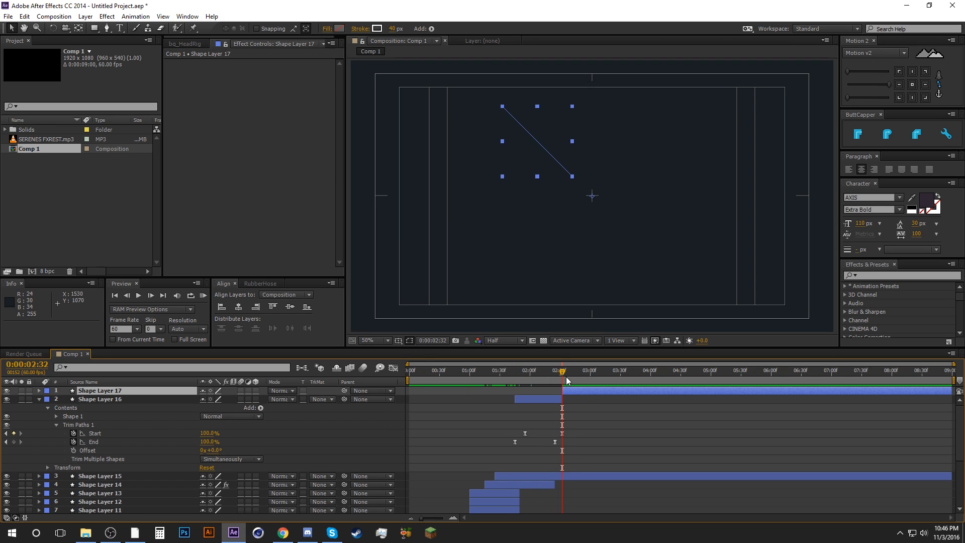
pyautogui.press('Delete')
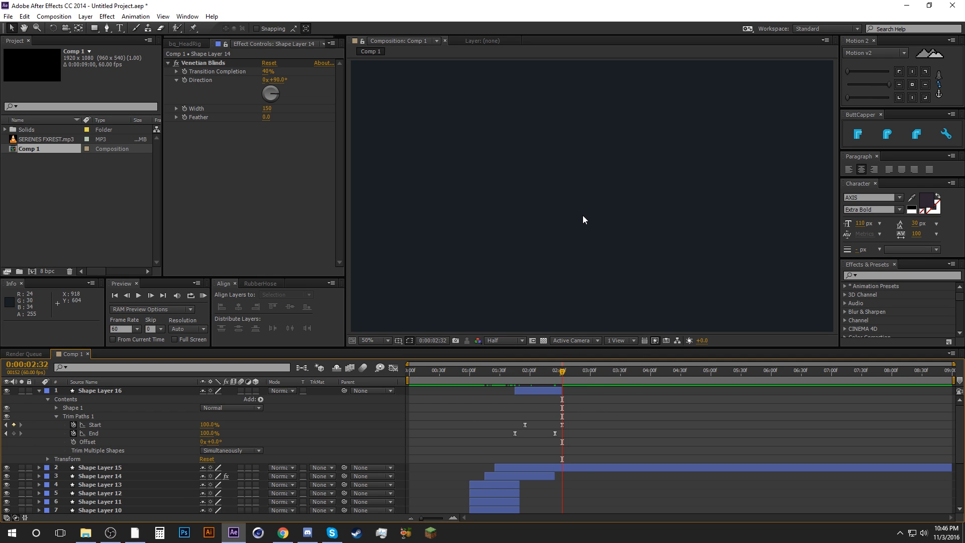
# Step: Scrub through the line's trim animation and compare it with the earlier four-stroke animation on Shape Layers 10 to 13
pyautogui.moveTo(502, 375); pyautogui.dragTo(536, 375)
pyautogui.click(530, 391)
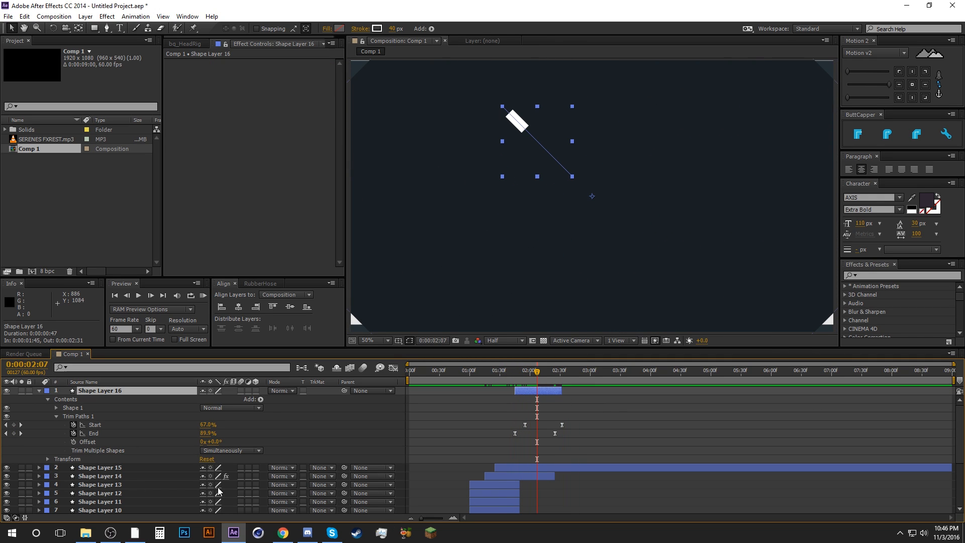
pyautogui.scroll(-1, 499, 461)
pyautogui.click(498, 458)
pyautogui.keyDown('shift'); pyautogui.click(495, 485); pyautogui.keyUp('shift')
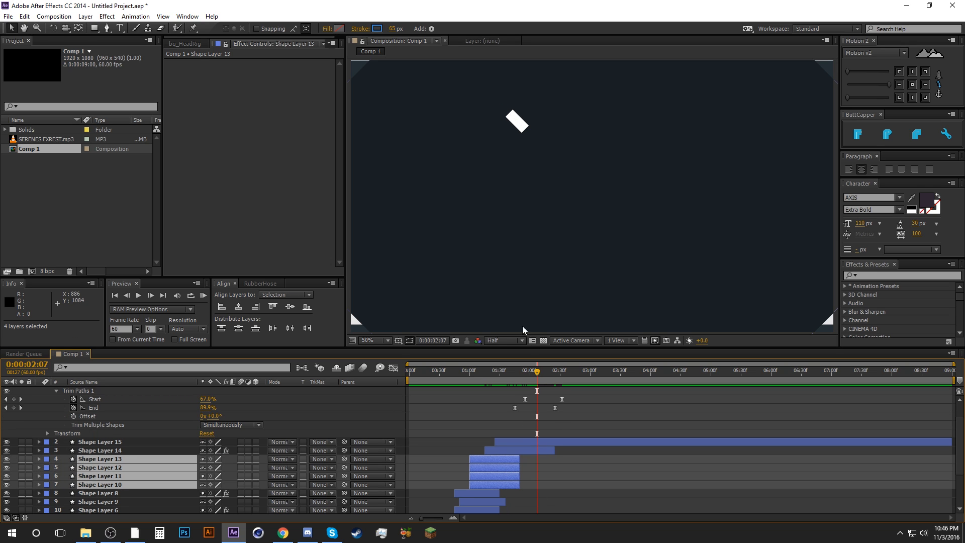
pyautogui.click(509, 376)
pyautogui.moveTo(509, 376); pyautogui.dragTo(498, 376)
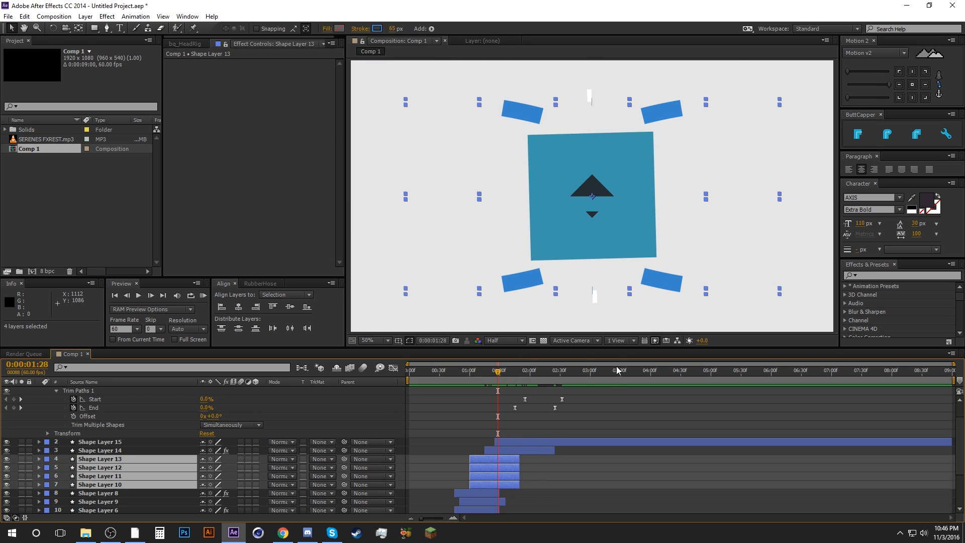
pyautogui.click(547, 412)
pyautogui.scroll(1, 547, 412)
pyautogui.click(538, 373)
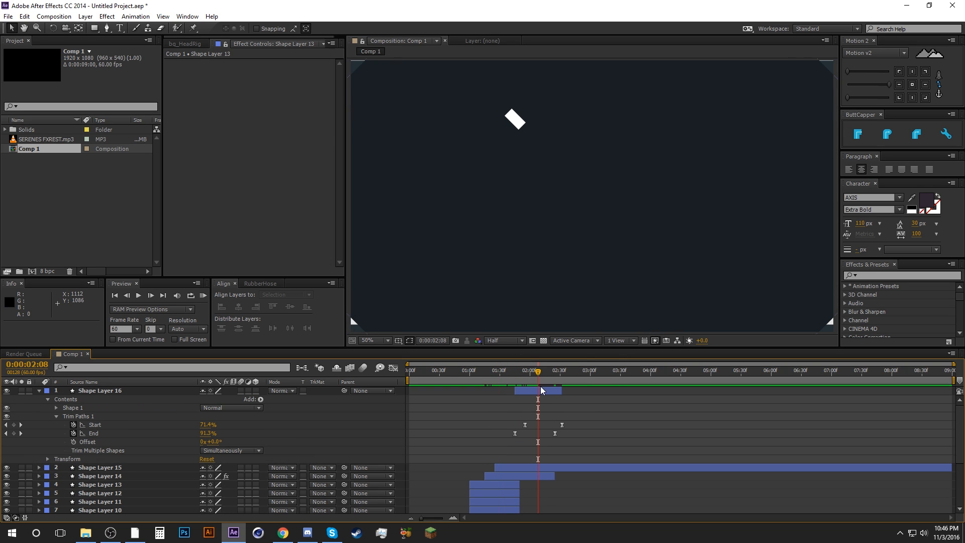
# Step: Move to 0:00:02:03, add a Repeater to Shape Layer 16 and expand its properties
pyautogui.moveTo(539, 376); pyautogui.dragTo(532, 376)
pyautogui.click(531, 390)
pyautogui.click(321, 407)
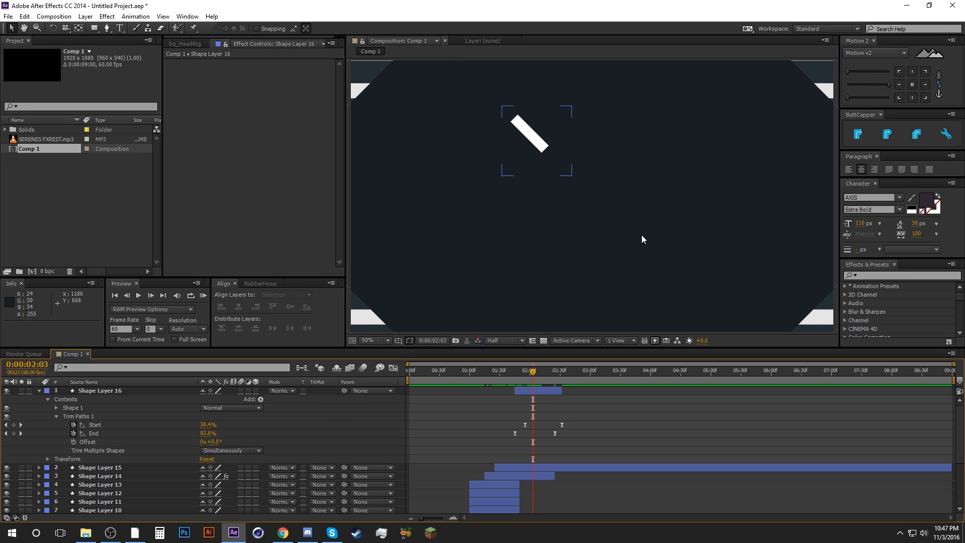
pyautogui.click(260, 399)
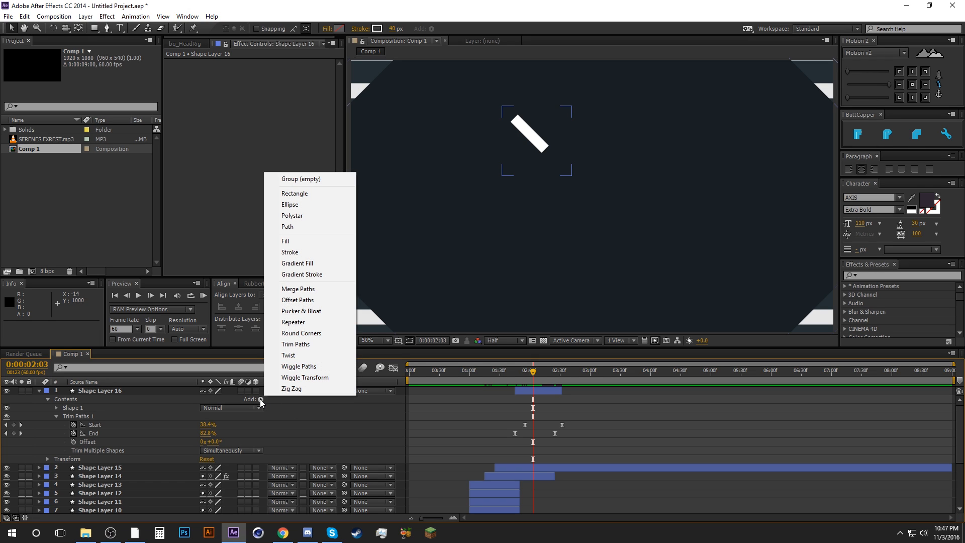
pyautogui.click(293, 322)
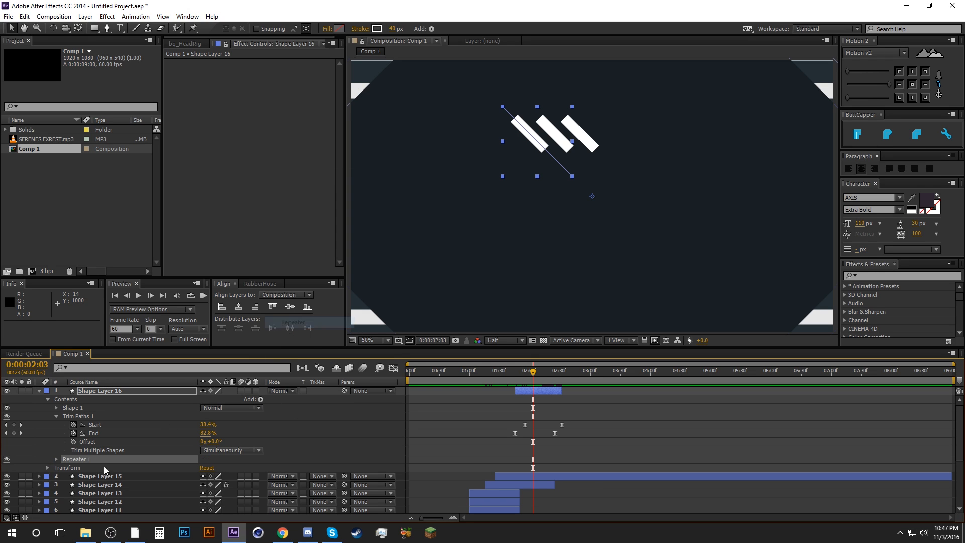
pyautogui.click(56, 458)
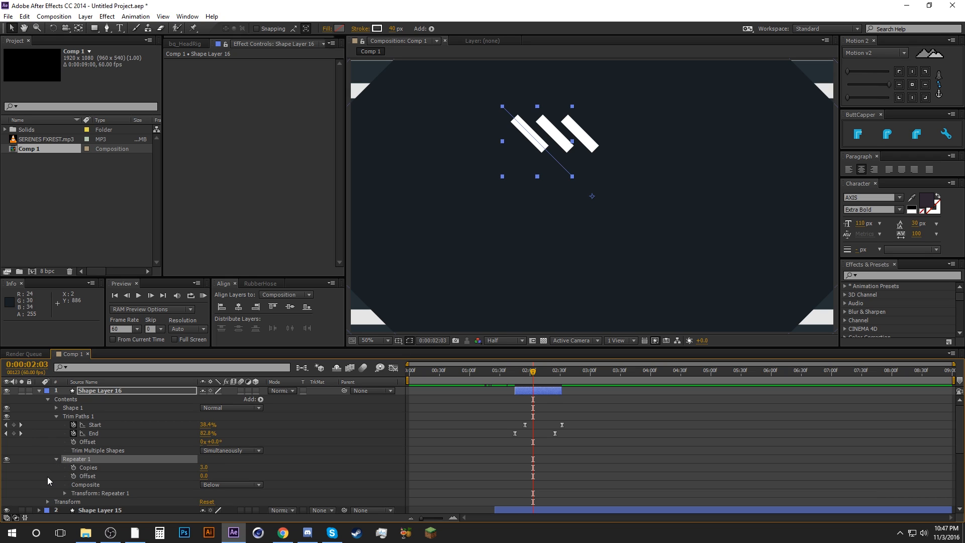
# Step: Set the number of Repeater copies on Shape Layer 16 to 4
pyautogui.scroll(-1, 47, 476)
pyautogui.click(204, 442)
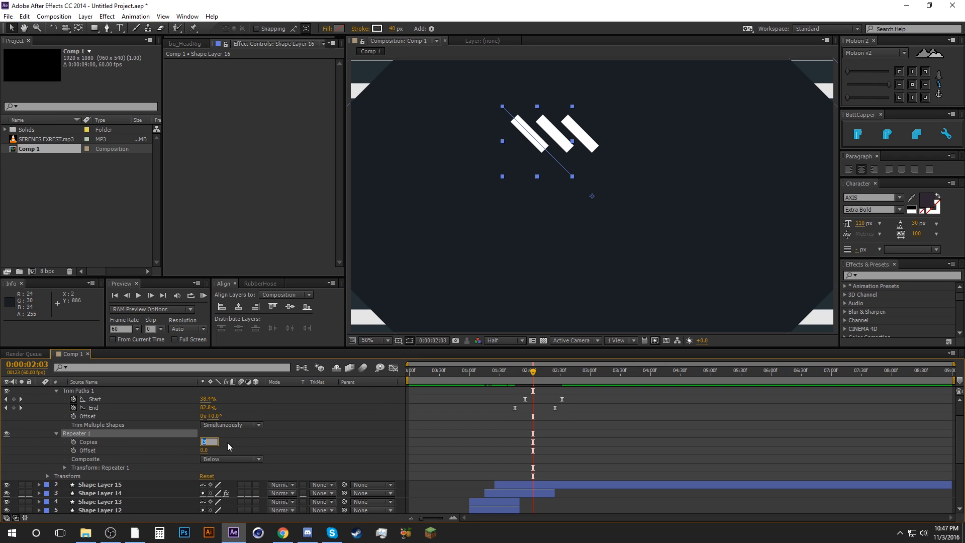
pyautogui.write('4')
pyautogui.press('Return')
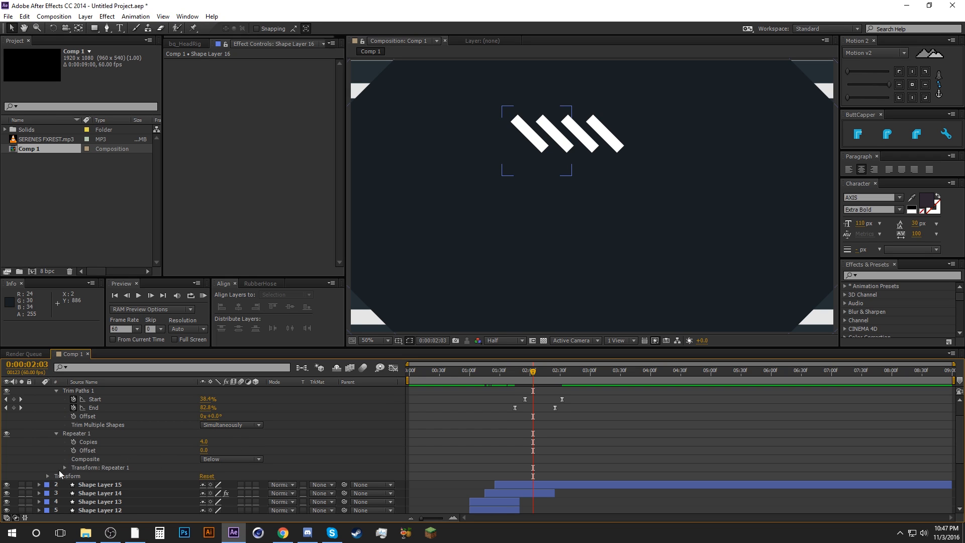
# Step: Expand the Repeater's transform properties and set its horizontal Position offset to 0
pyautogui.click(65, 467)
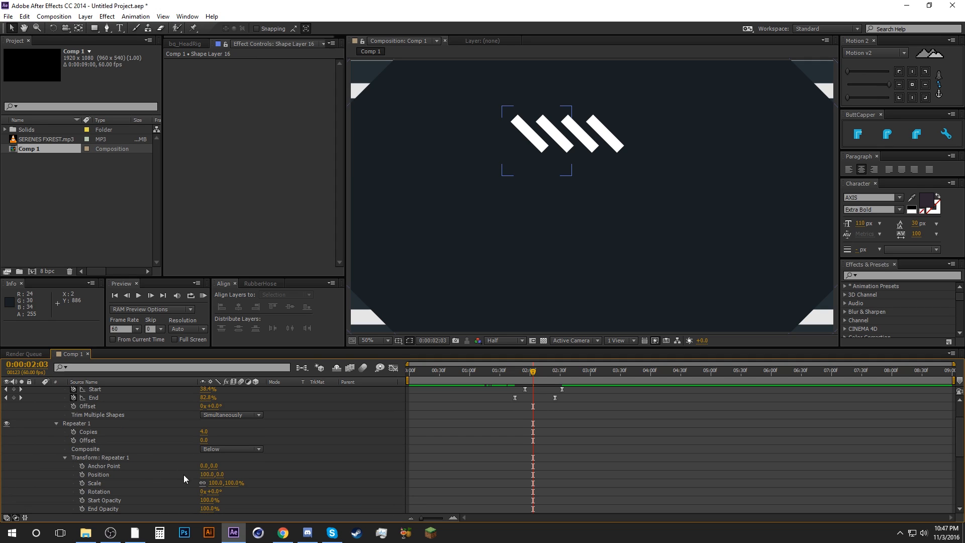
pyautogui.moveTo(206, 474)
pyautogui.mouseDown()
pyautogui.moveTo(226, 473)
pyautogui.moveTo(194, 474)
pyautogui.moveTo(236, 474)
pyautogui.moveTo(202, 474)
pyautogui.mouseUp()
pyautogui.click(204, 474)
pyautogui.write('0')
pyautogui.press('Return')
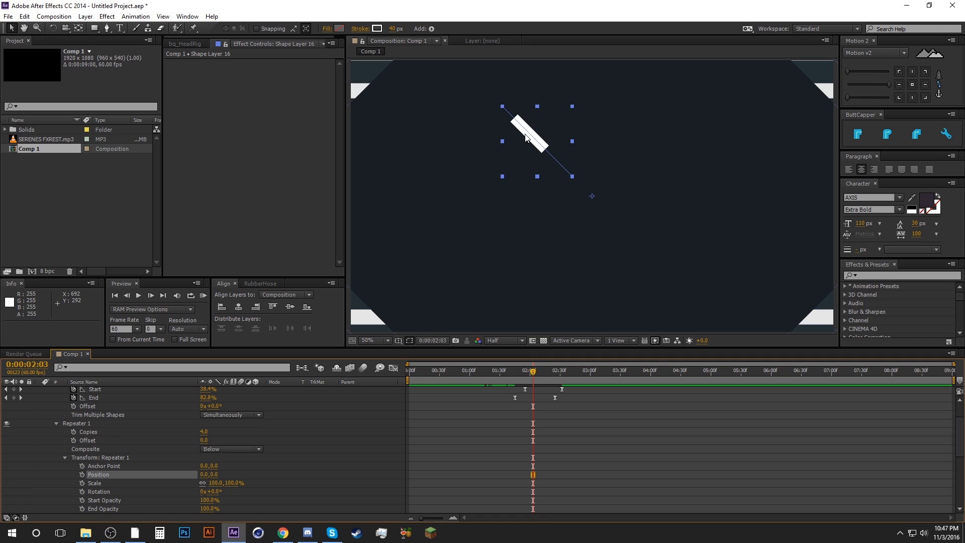
# Step: Set the Repeater's transform Rotation to 90° to spread the four strokes around the centre
pyautogui.scroll(-1, 275, 477)
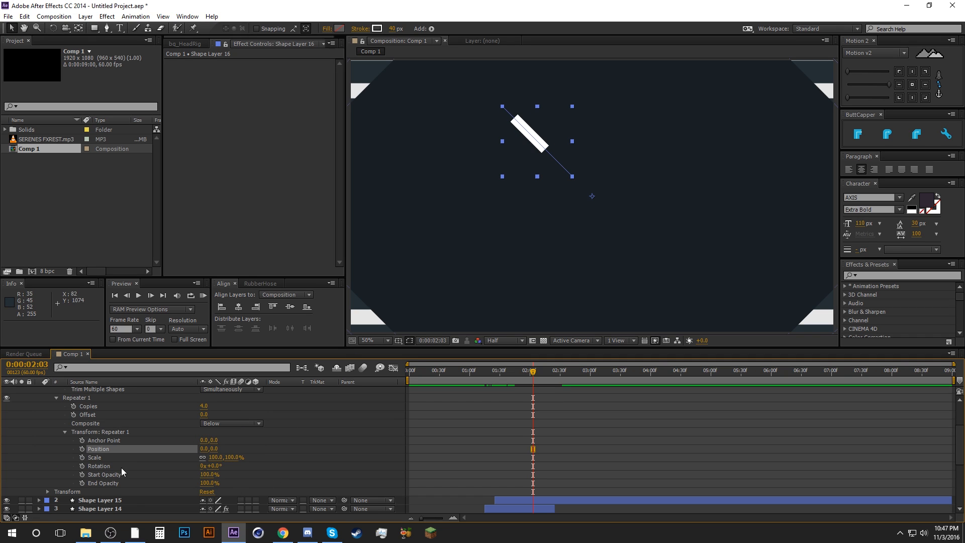
pyautogui.click(212, 465)
pyautogui.write('90')
pyautogui.press('Return')
pyautogui.click(550, 412)
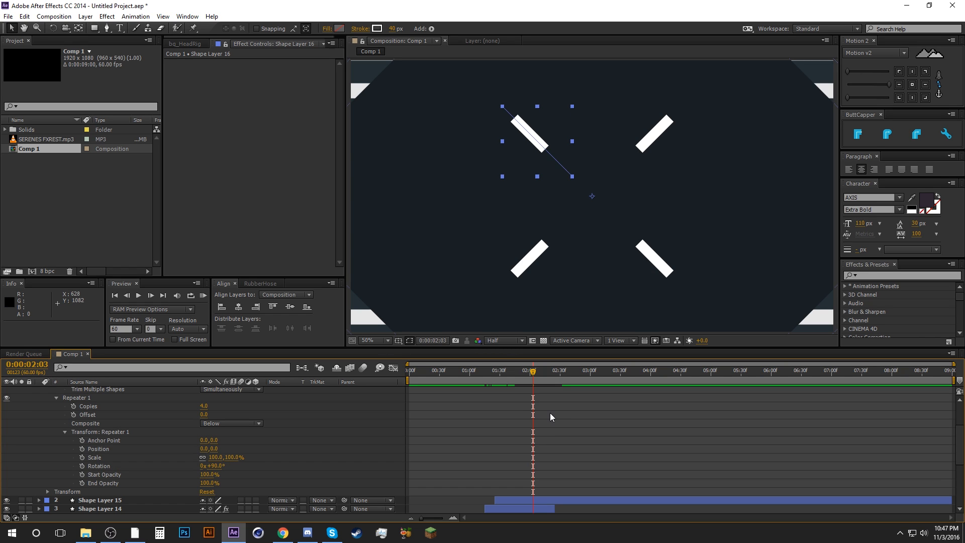
# Step: Move Shape Layer 16's first Trim Paths Start keyframe a few frames earlier, to about 0:00:01:51
pyautogui.scroll(3, 526, 424)
pyautogui.moveTo(503, 371); pyautogui.dragTo(530, 369)
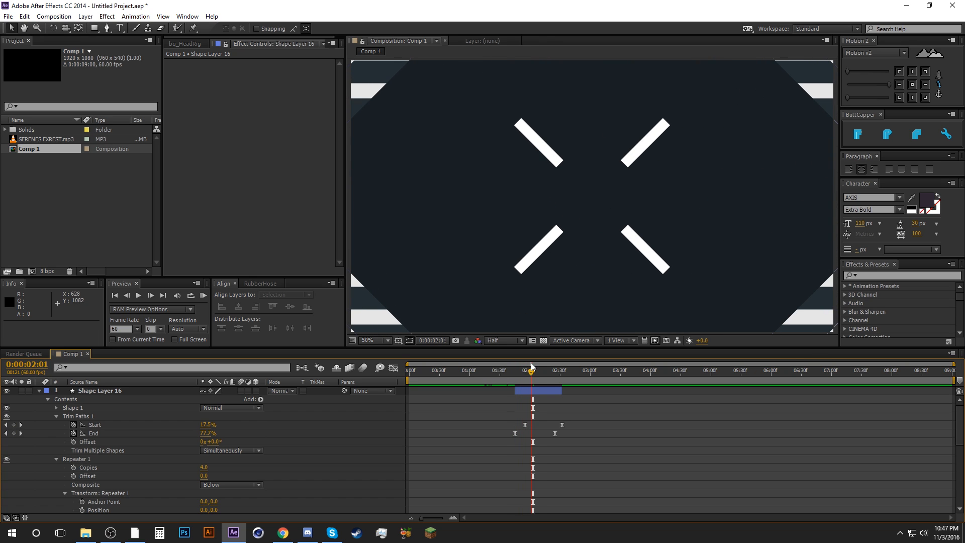
pyautogui.moveTo(525, 424); pyautogui.dragTo(519, 425)
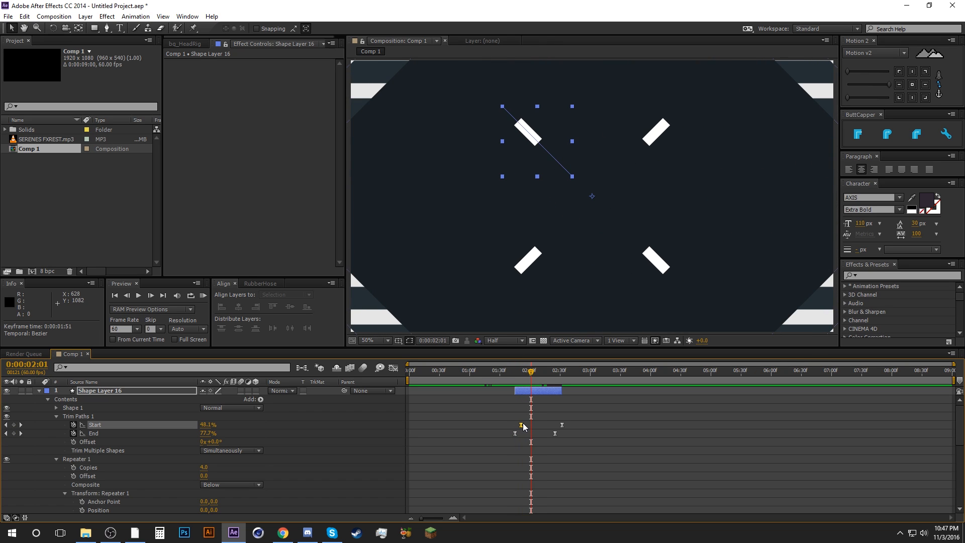
# Step: Shift Shape Layer 16 about five frames earlier so it begins near 0:00:01:40, and collapse its properties
pyautogui.click(507, 374)
pyautogui.moveTo(507, 375)
pyautogui.mouseDown()
pyautogui.moveTo(536, 373)
pyautogui.moveTo(515, 371)
pyautogui.mouseUp()
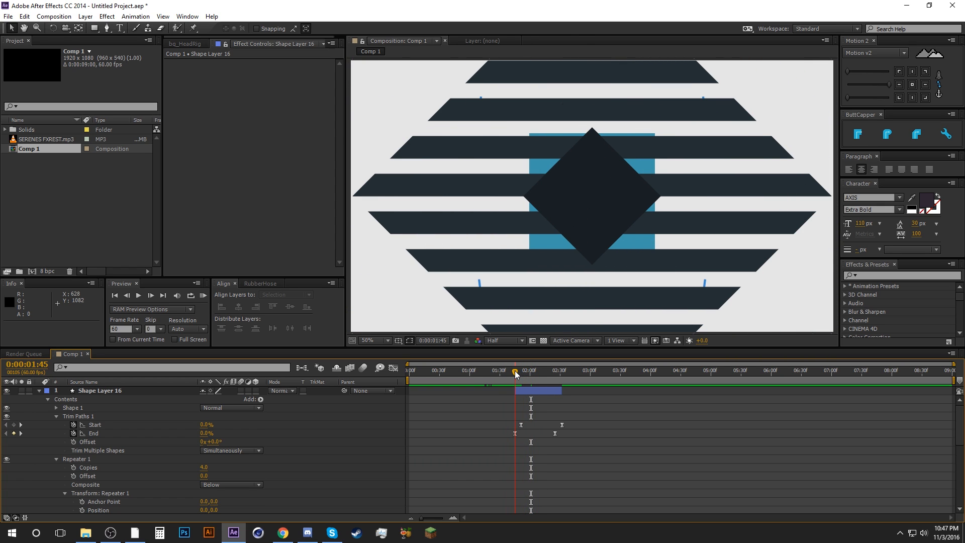
pyautogui.click(127, 296)
pyautogui.click(128, 296)
pyautogui.click(127, 296)
pyautogui.click(128, 296)
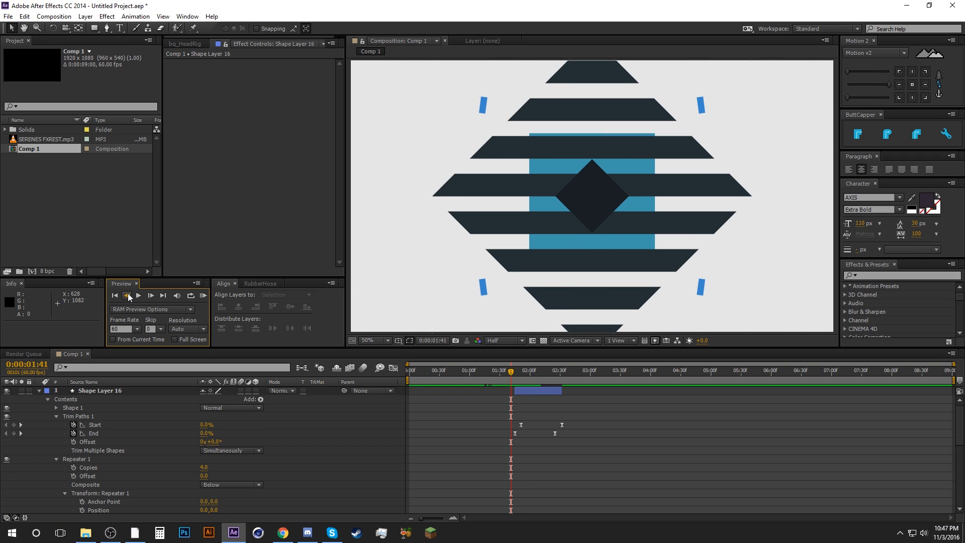
pyautogui.click(128, 295)
pyautogui.moveTo(521, 391); pyautogui.dragTo(526, 371)
pyautogui.click(498, 390)
pyautogui.click(186, 427)
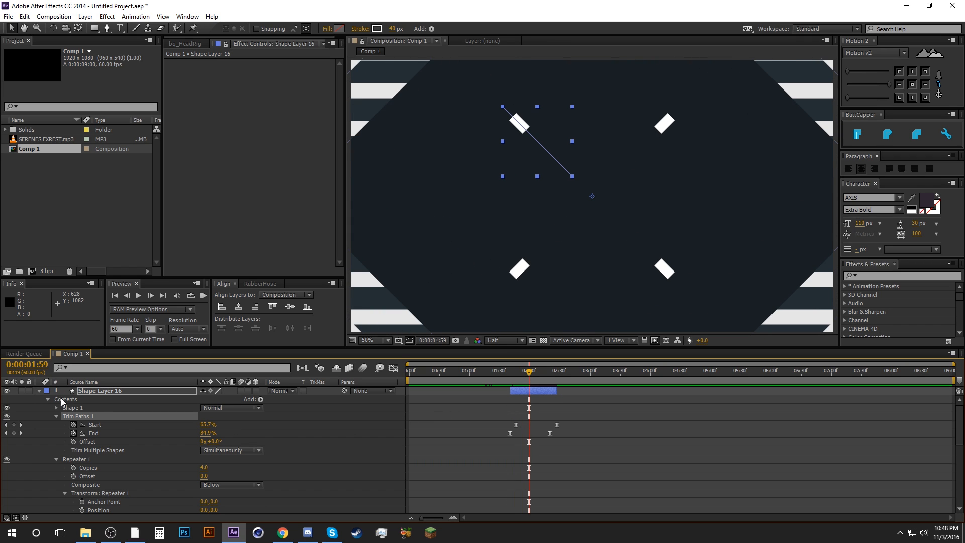
pyautogui.click(38, 391)
pyautogui.click(546, 451)
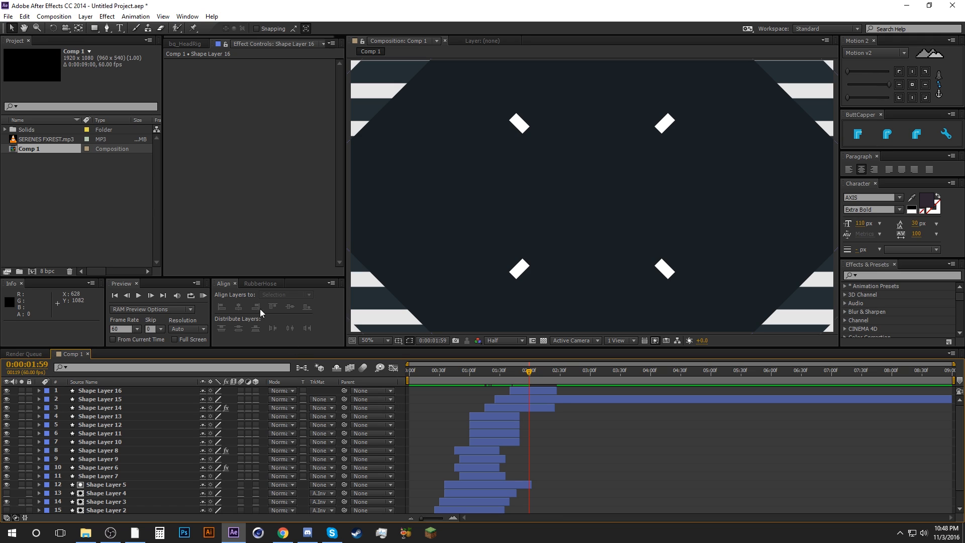
# Step: Create a new 1920 x 1080 composition at 60 fps with a duration of 0:00:09:00
pyautogui.click(93, 184)
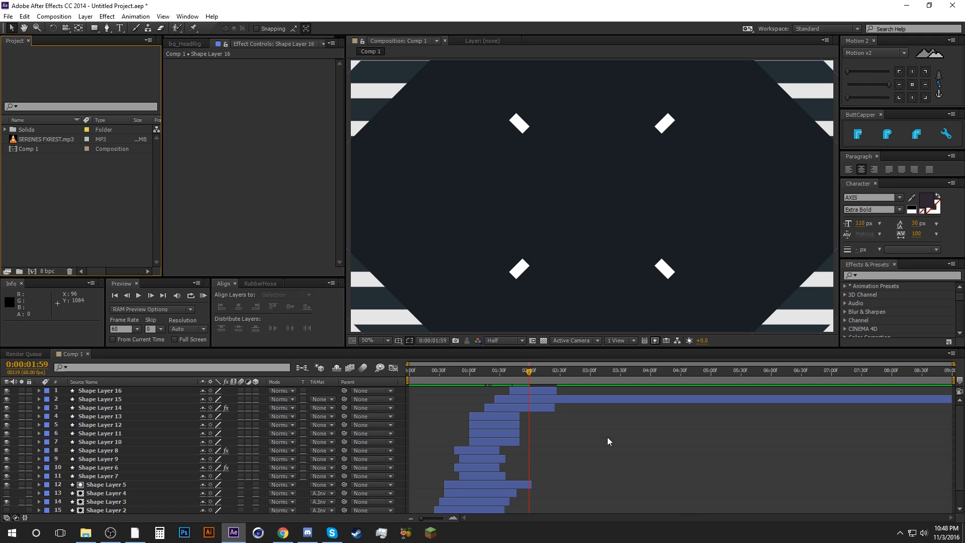
pyautogui.click(32, 271)
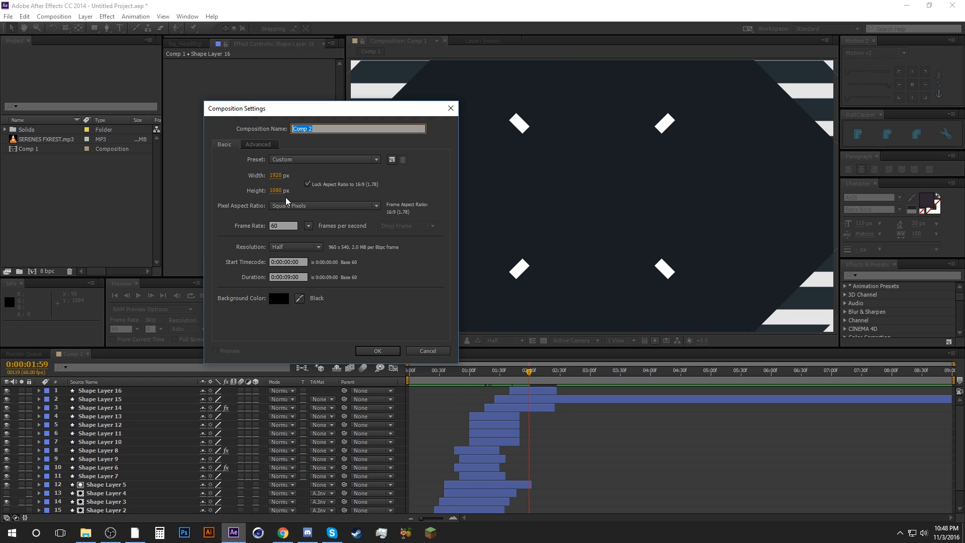
pyautogui.click(377, 353)
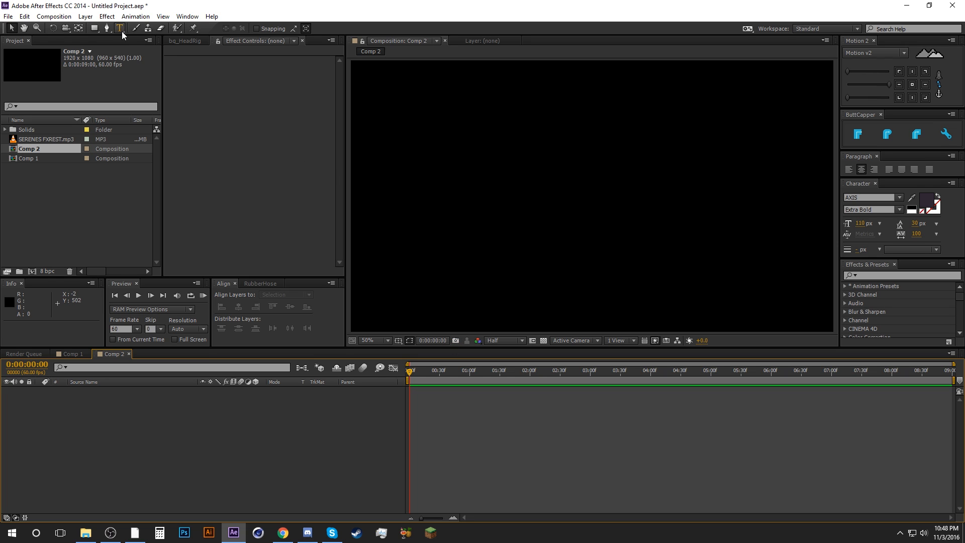
pyautogui.click(94, 29)
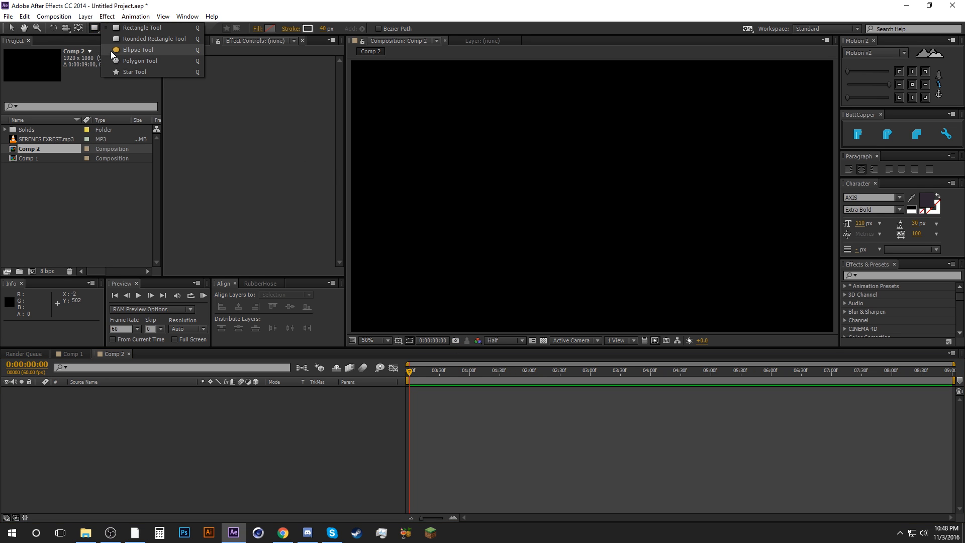
pyautogui.click(137, 414)
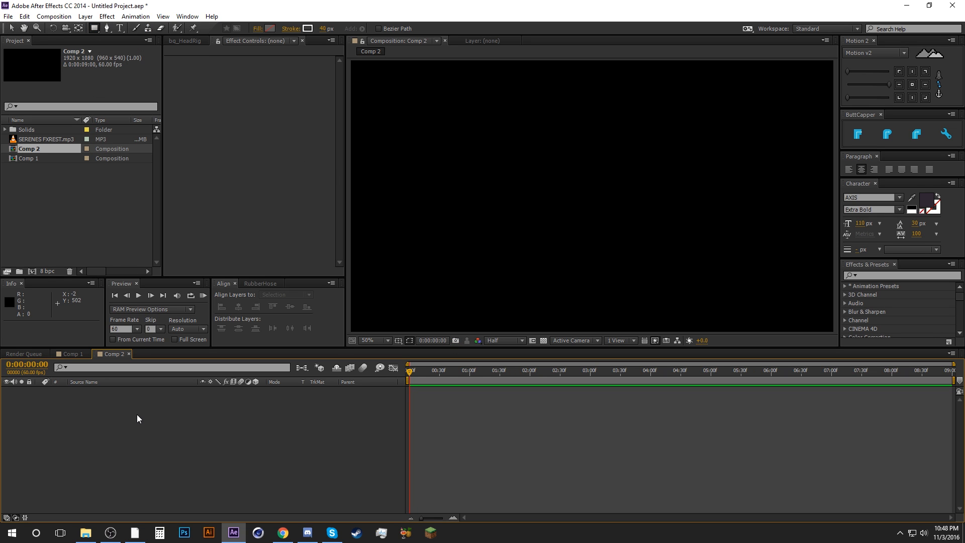
pyautogui.click(10, 30)
pyautogui.click(160, 429)
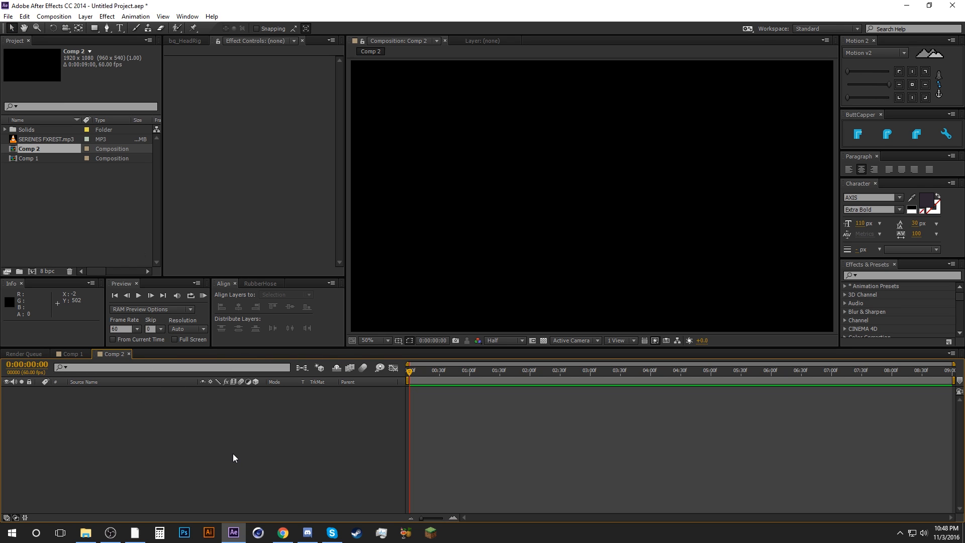
# Step: Add a composition-sized solid coloured pure white (FFFFFF) to the new composition
pyautogui.hotkey('ctrl', 'y')
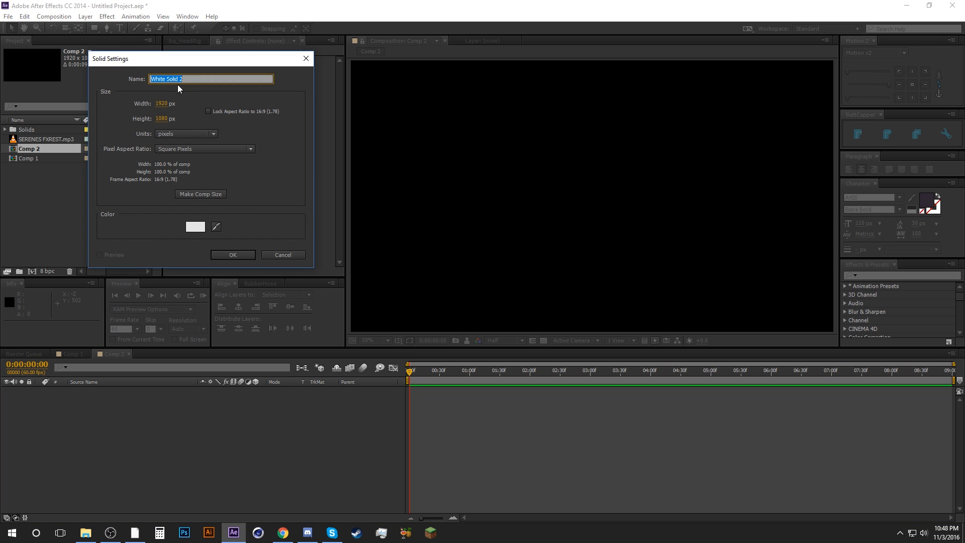
pyautogui.click(202, 227)
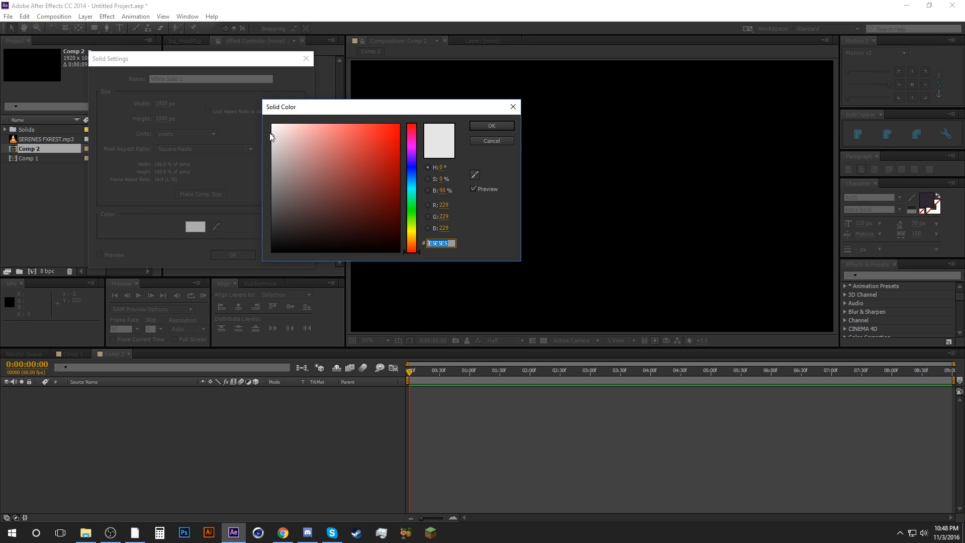
pyautogui.moveTo(271, 133); pyautogui.dragTo(256, 120)
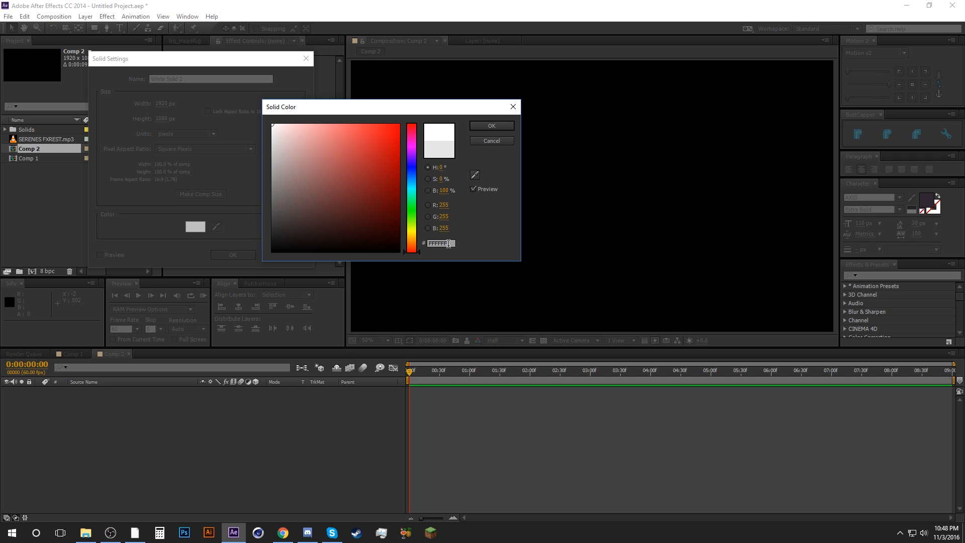
pyautogui.click(485, 127)
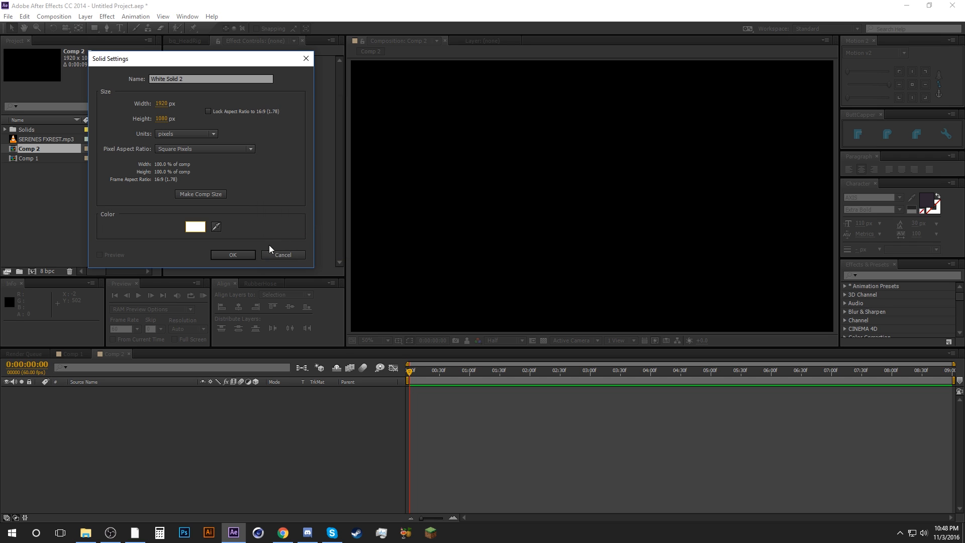
pyautogui.click(233, 255)
pyautogui.click(203, 407)
# Step: Reveal the white solid's Scale property and unlink its width and height proportions
pyautogui.click(149, 388)
pyautogui.press('s')
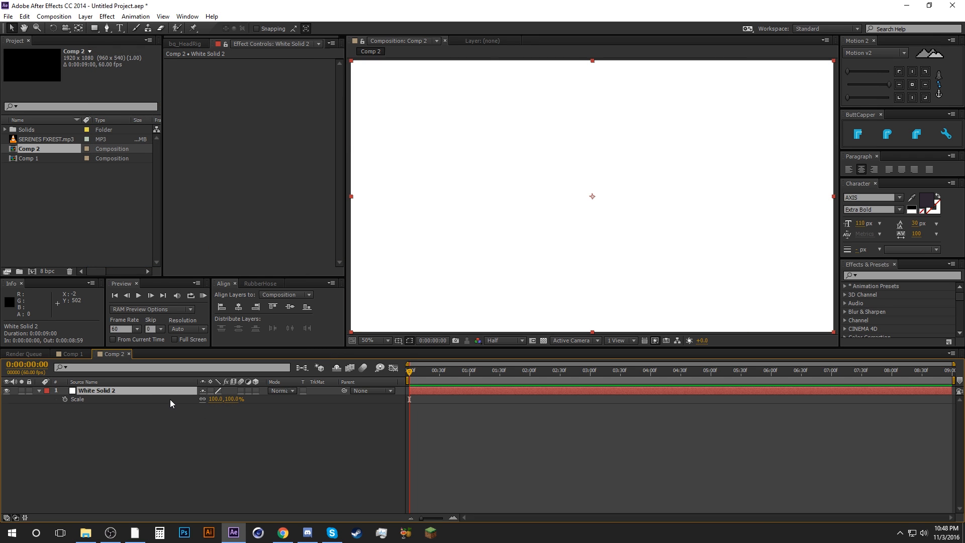
pyautogui.click(203, 400)
pyautogui.click(209, 420)
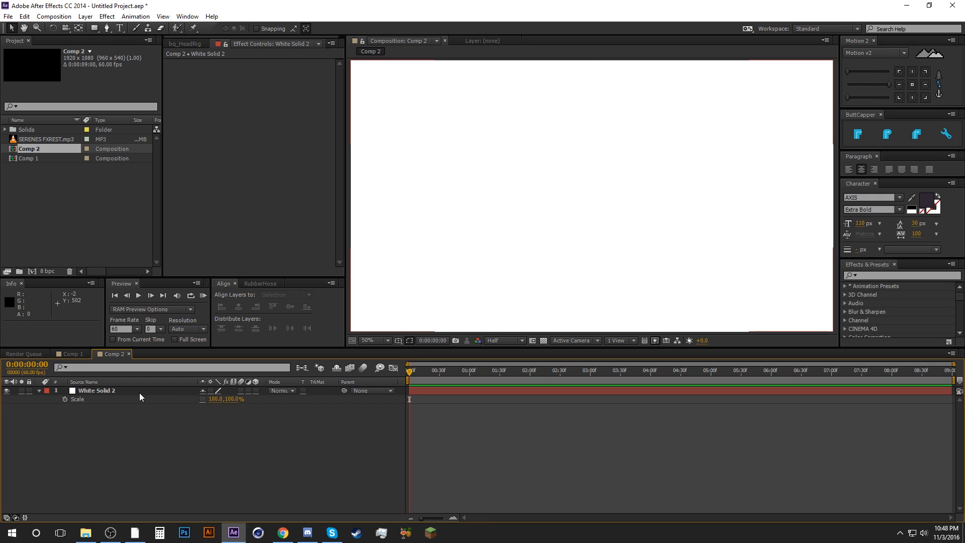
pyautogui.click(112, 393)
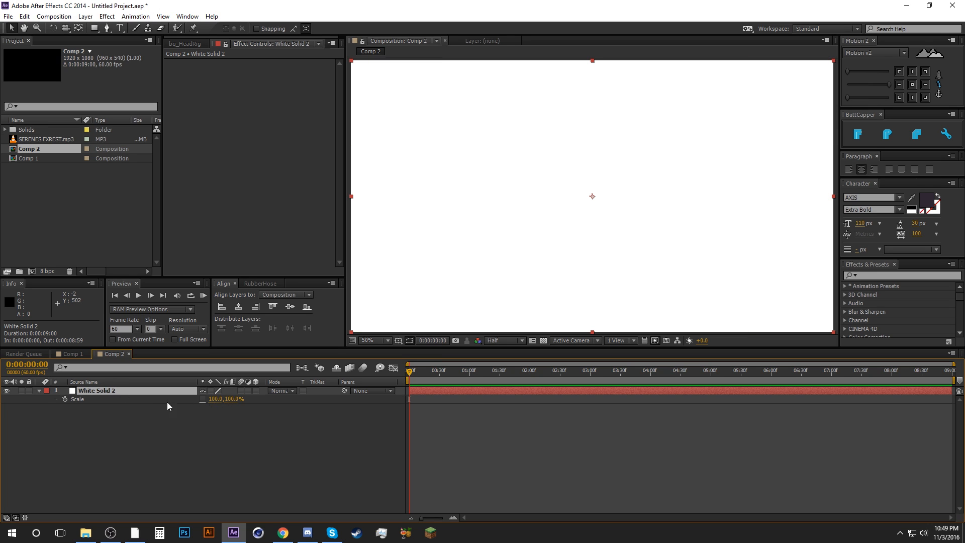
# Step: Divide the white solid's horizontal scale by 7 and round it up to 14.5%, leaving a narrow vertical strip
pyautogui.click(216, 399)
pyautogui.write('/7')
pyautogui.press('Return')
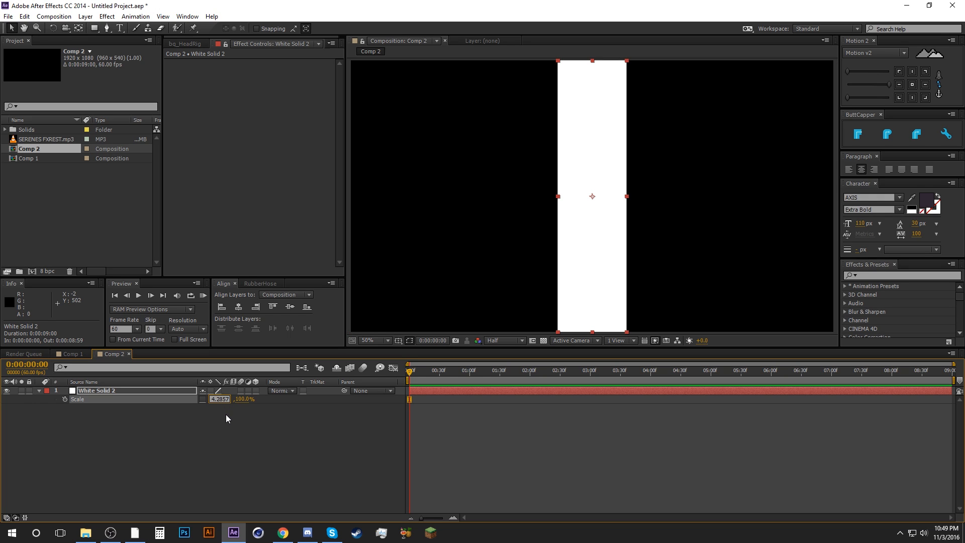
pyautogui.write('4.')
pyautogui.write('5')
pyautogui.press('Return')
pyautogui.click(207, 431)
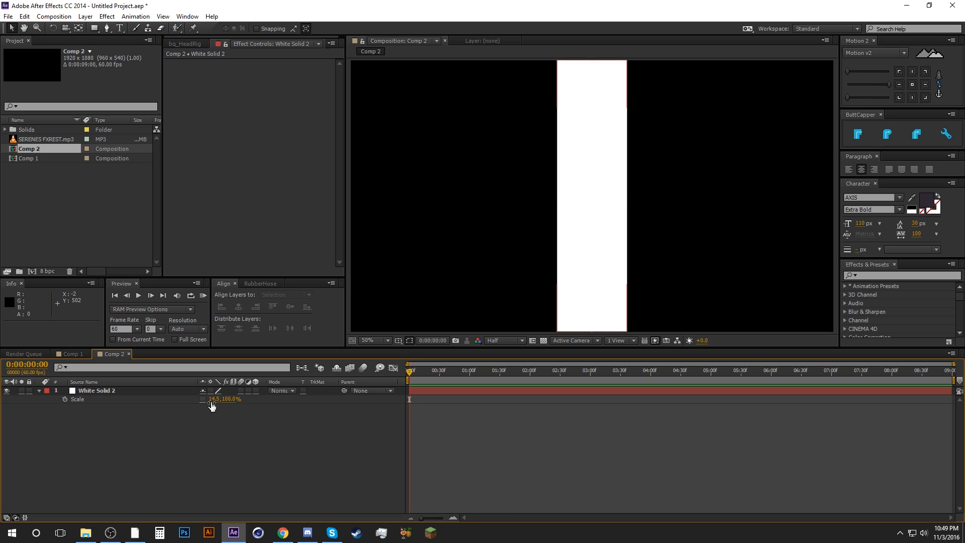
# Step: Copy the narrow white solid and paste it six times for seven strips, collapsing the original layer's properties
pyautogui.click(131, 392)
pyautogui.click(210, 448)
pyautogui.click(125, 396)
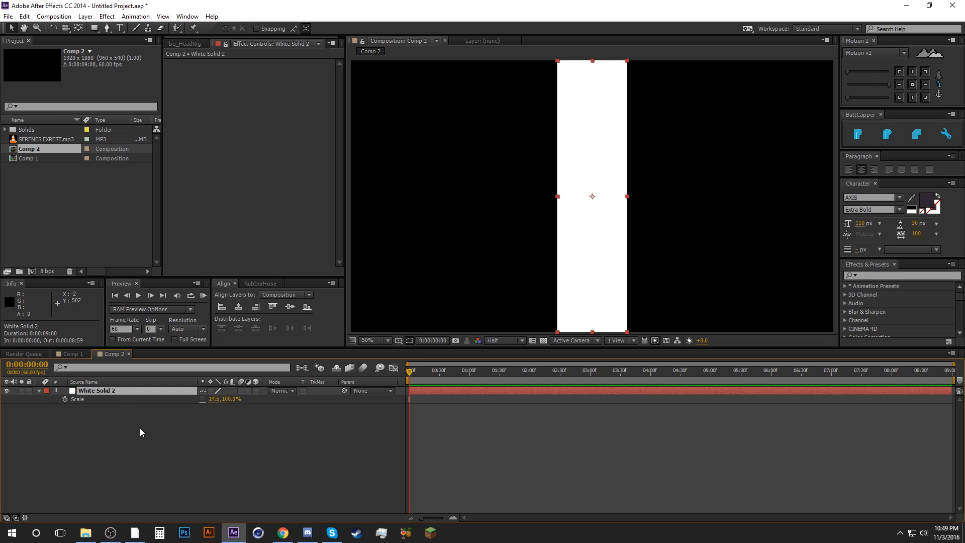
pyautogui.hotkey('ctrl', 'v')
pyautogui.hotkey('ctrl', 'v')
pyautogui.hotkey('ctrl', 'v')
pyautogui.hotkey('ctrl', 'v')
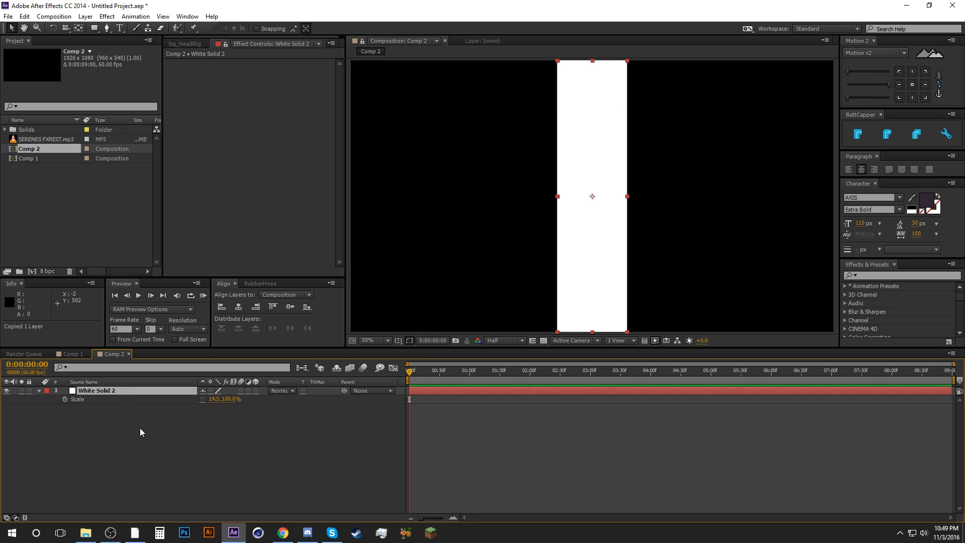
pyautogui.hotkey('ctrl', 'v')
pyautogui.hotkey('ctrl', 'v')
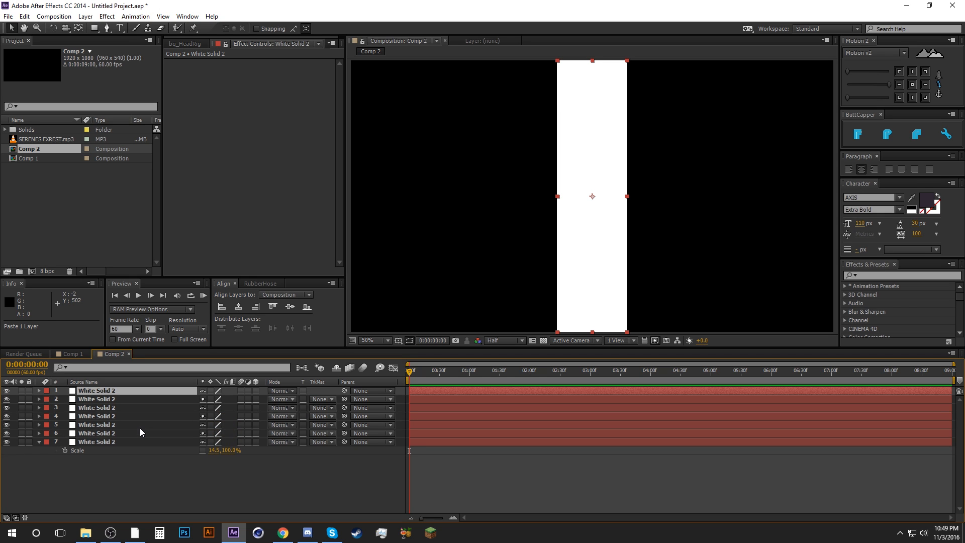
pyautogui.click(86, 481)
pyautogui.click(39, 442)
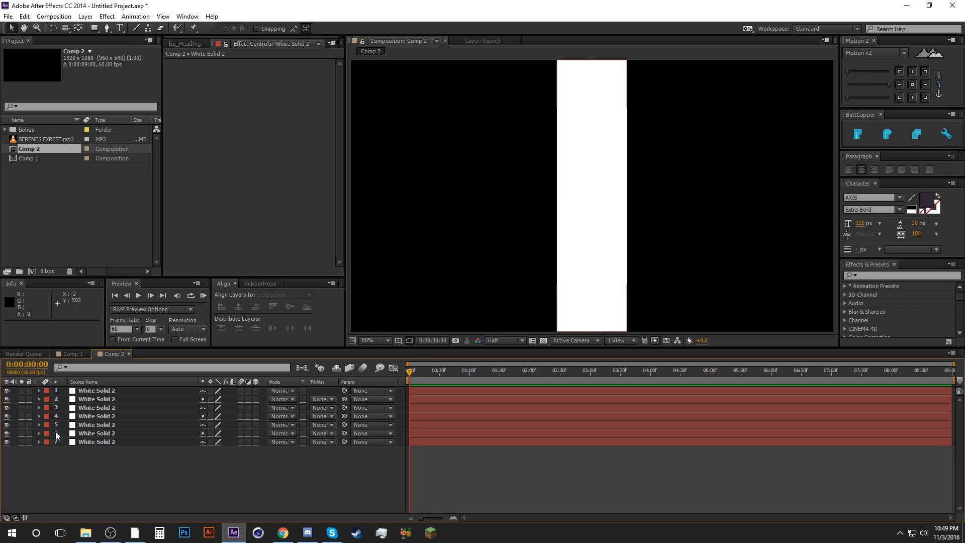
pyautogui.click(96, 441)
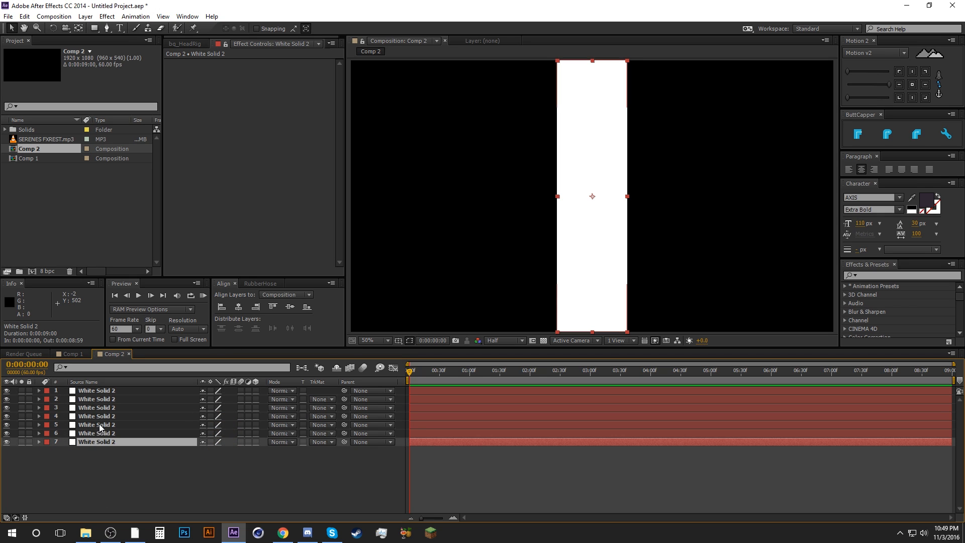
pyautogui.click(128, 416)
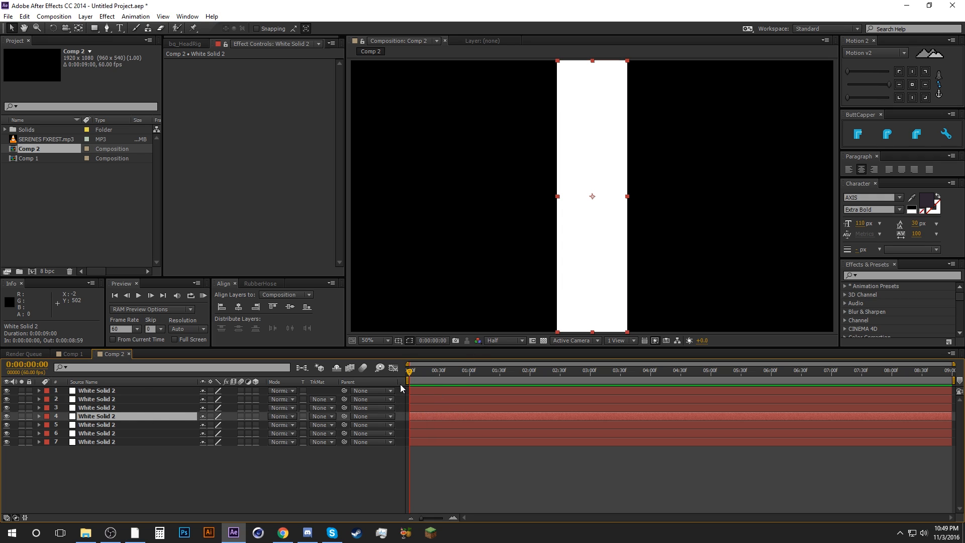
pyautogui.click(438, 409)
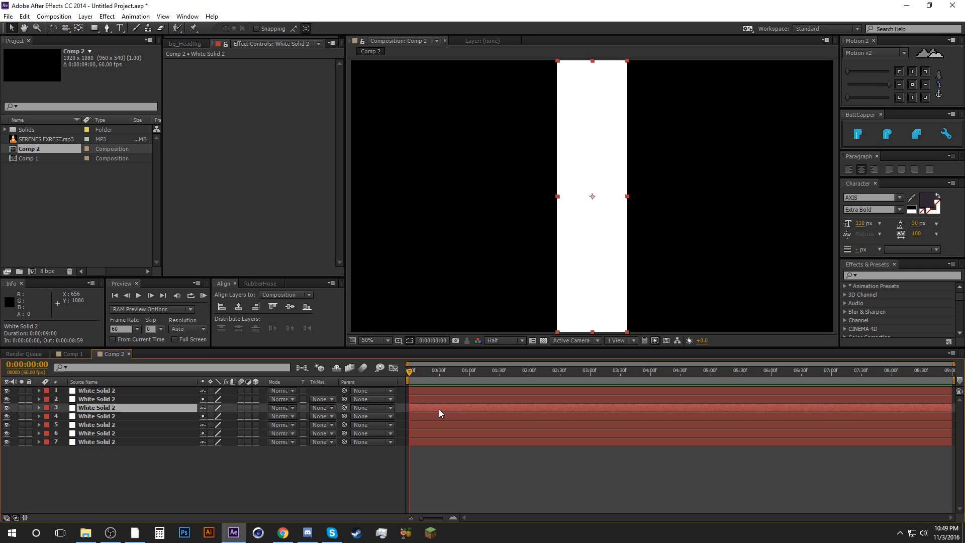
pyautogui.keyDown('ctrl'); pyautogui.click(440, 423); pyautogui.keyUp('ctrl')
pyautogui.click(443, 429)
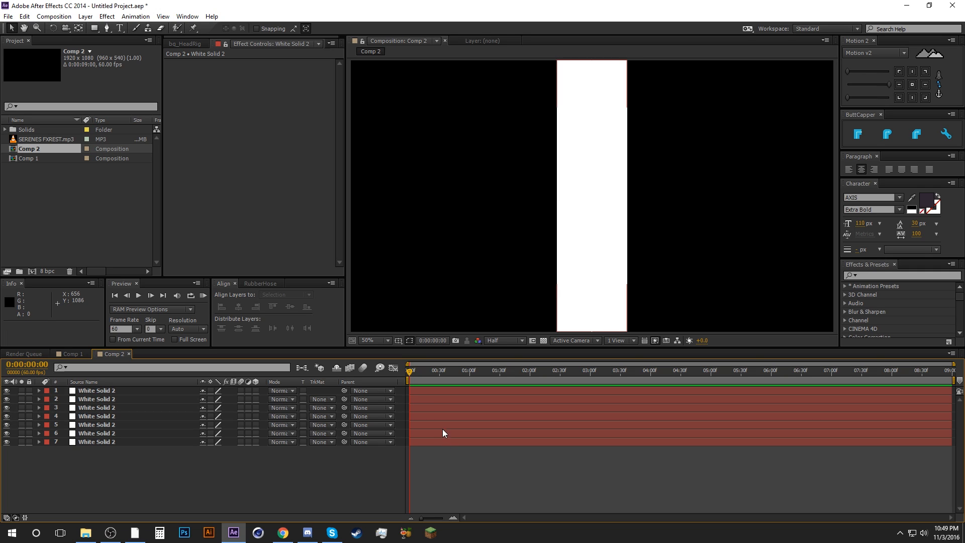
# Step: Move the layer 3 strip left to position 682, 540, placing it flush against the centre strip's left edge
pyautogui.click(476, 407)
pyautogui.hotkey('shift', 'Left')
pyautogui.hotkey('shift', 'Left')
pyautogui.hotkey('shift', 'Left')
pyautogui.hotkey('shift', 'Left')
pyautogui.hotkey('shift', 'Left')
pyautogui.hotkey('shift', 'Left')
pyautogui.hotkey('shift', 'Left')
pyautogui.hotkey('shift', 'Left')
pyautogui.hotkey('shift', 'Left')
pyautogui.hotkey('shift', 'Left')
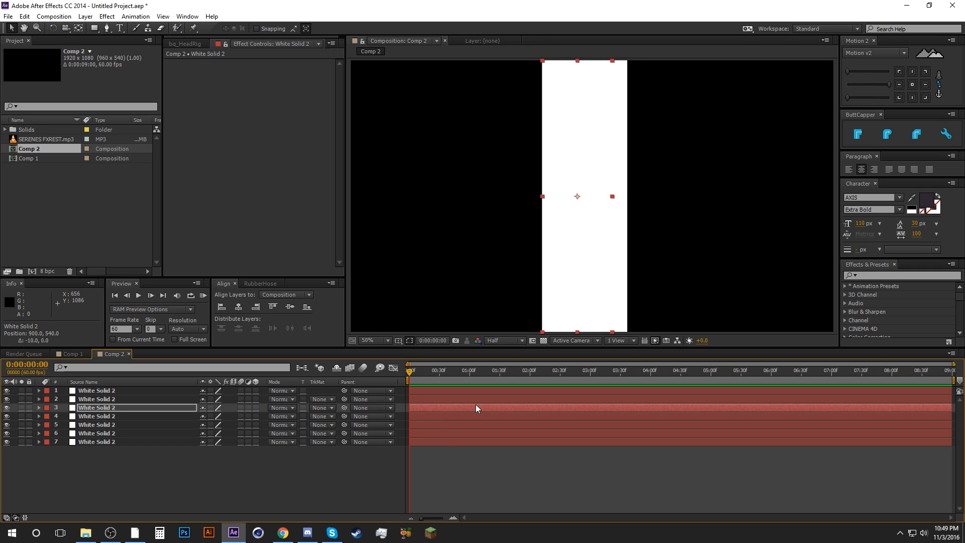
pyautogui.hotkey('shift', 'Left')
pyautogui.hotkey('shift', 'Left')
pyautogui.hotkey('shift', 'Left')
pyautogui.hotkey('shift', 'Left')
pyautogui.hotkey('shift', 'Left')
pyautogui.hotkey('shift', 'Left')
pyautogui.hotkey('shift', 'Left')
pyautogui.hotkey('shift', 'Left')
pyautogui.hotkey('shift', 'Left')
pyautogui.hotkey('shift', 'Left')
pyautogui.hotkey('shift', 'Left')
pyautogui.hotkey('shift', 'Left')
pyautogui.hotkey('shift', 'Left')
pyautogui.hotkey('shift', 'Left')
pyautogui.hotkey('shift', 'Left')
pyautogui.hotkey('shift', 'Left')
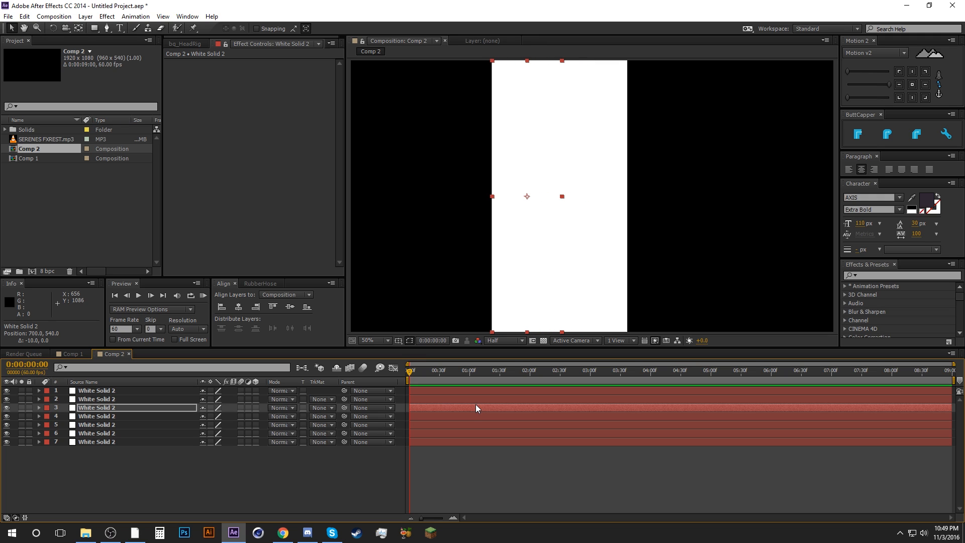
pyautogui.press('Right')
pyautogui.press('Right')
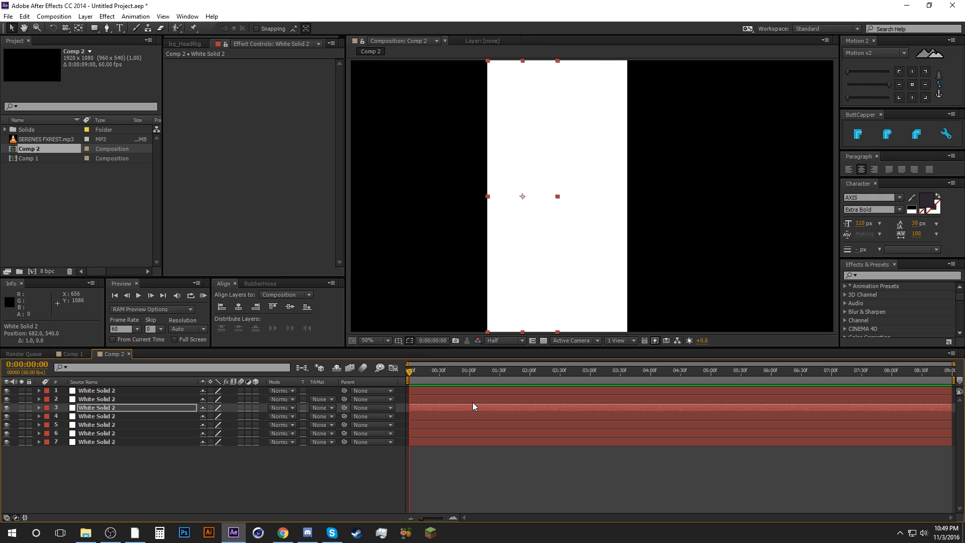
# Step: Set the composition preview resolution to Full
pyautogui.click(494, 341)
pyautogui.click(517, 368)
pyautogui.click(492, 476)
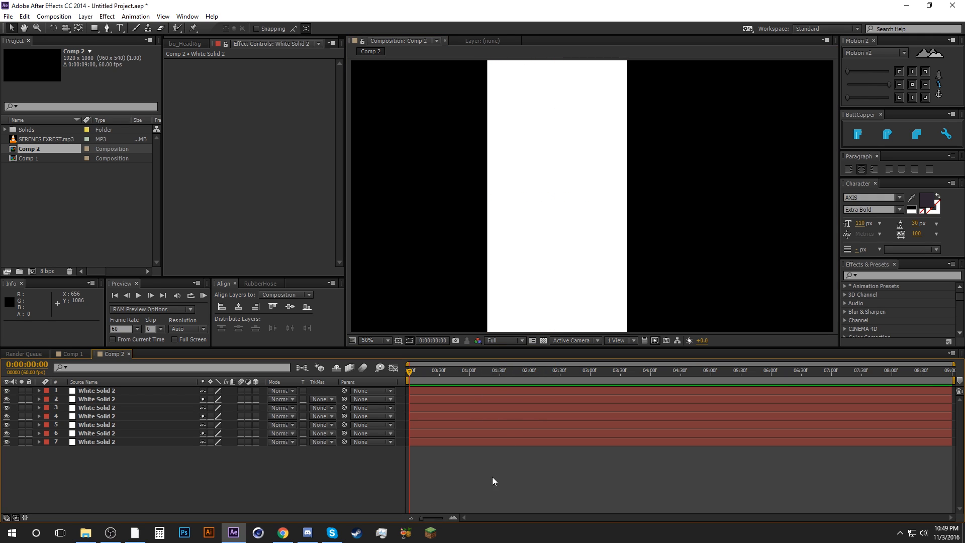
pyautogui.click(505, 342)
pyautogui.click(492, 484)
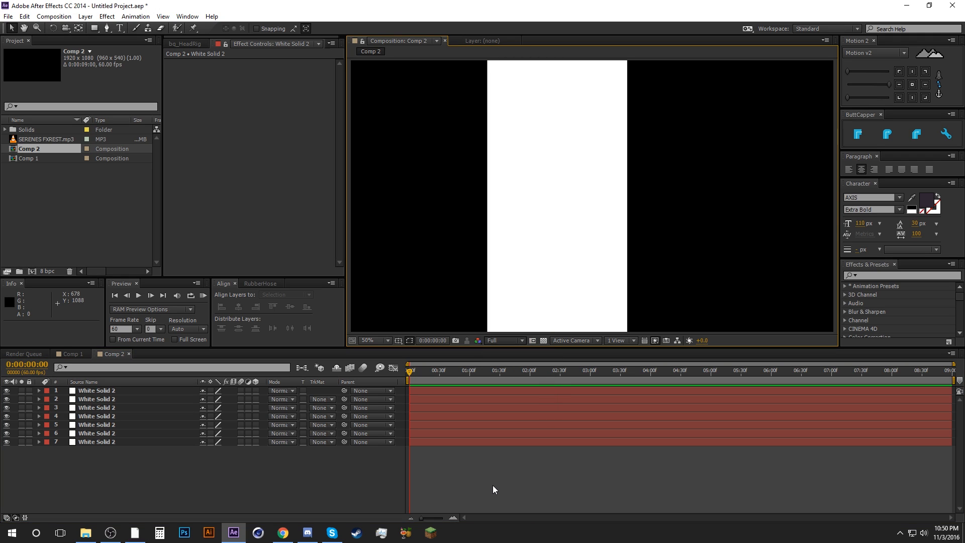
# Step: Move the layer 5 strip right until it sits flush against the centre strip's right edge
pyautogui.click(466, 412)
pyautogui.click(466, 415)
pyautogui.click(466, 407)
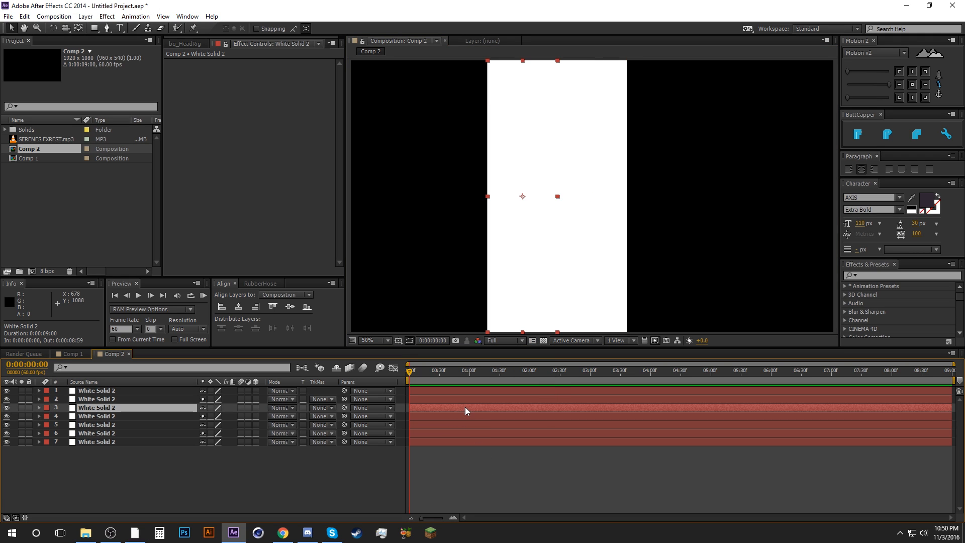
pyautogui.click(466, 424)
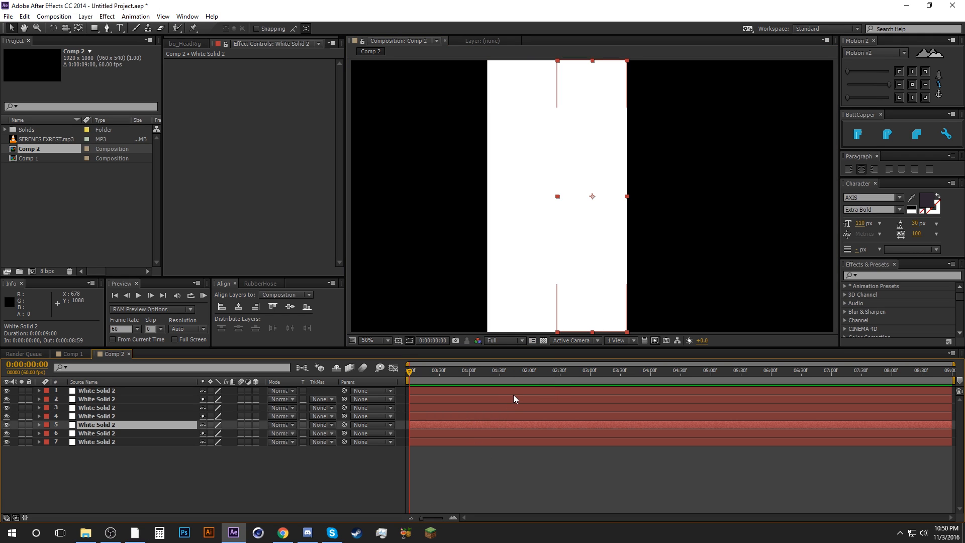
pyautogui.hotkey('shift', 'Right')
pyautogui.hotkey('shift', 'Right')
pyautogui.hotkey('shift', 'Right')
pyautogui.hotkey('shift', 'Right')
pyautogui.hotkey('shift', 'Right')
pyautogui.hotkey('shift', 'Right')
pyautogui.hotkey('shift', 'Right')
pyautogui.hotkey('shift', 'Right')
pyautogui.hotkey('shift', 'Right')
pyautogui.hotkey('shift', 'Right')
pyautogui.hotkey('shift', 'Right')
pyautogui.hotkey('shift', 'Right')
pyautogui.hotkey('shift', 'Right')
pyautogui.hotkey('shift', 'Right')
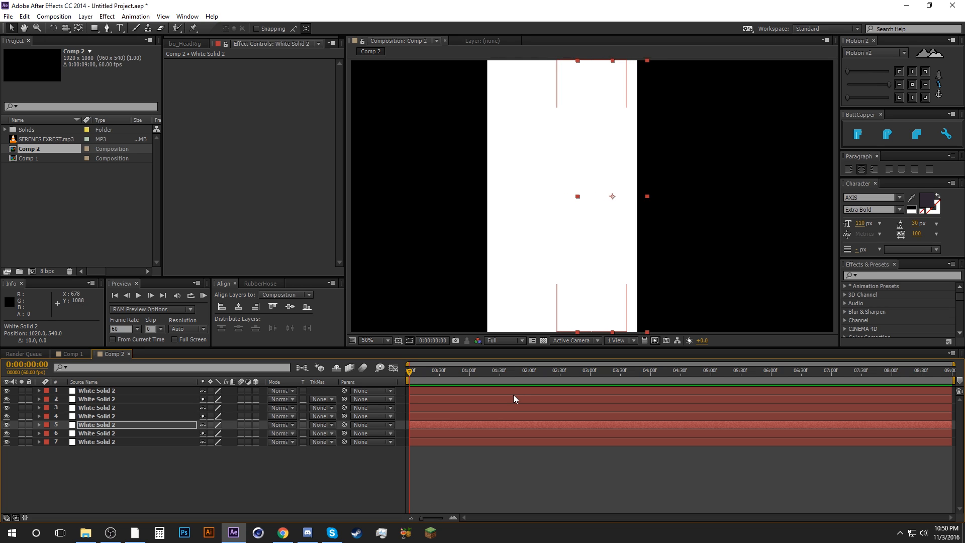
pyautogui.hotkey('shift', 'Right')
pyautogui.hotkey('shift', 'Right')
pyautogui.hotkey('shift', 'Right')
pyautogui.hotkey('shift', 'Right')
pyautogui.hotkey('shift', 'Right')
pyautogui.hotkey('shift', 'Right')
pyautogui.hotkey('shift', 'Right')
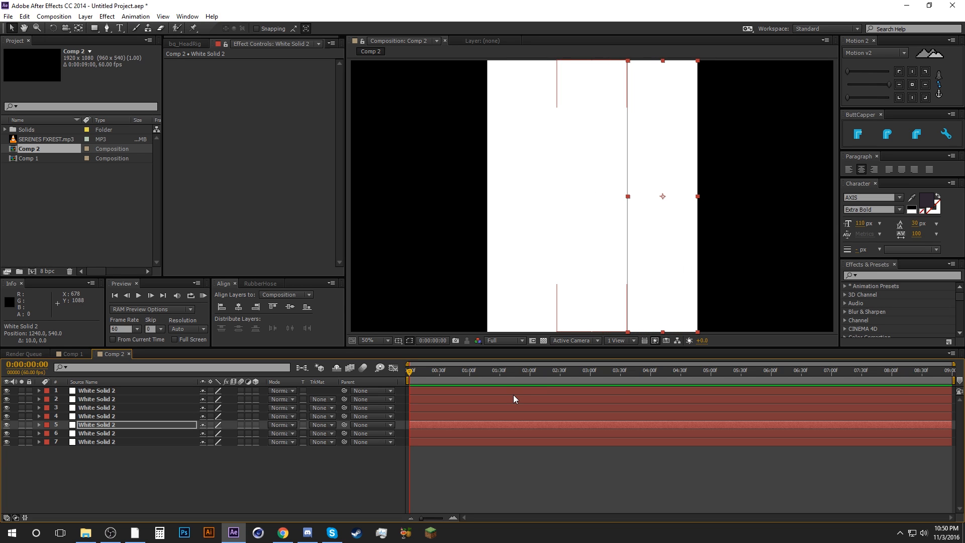
pyautogui.press('Left')
pyautogui.click(570, 465)
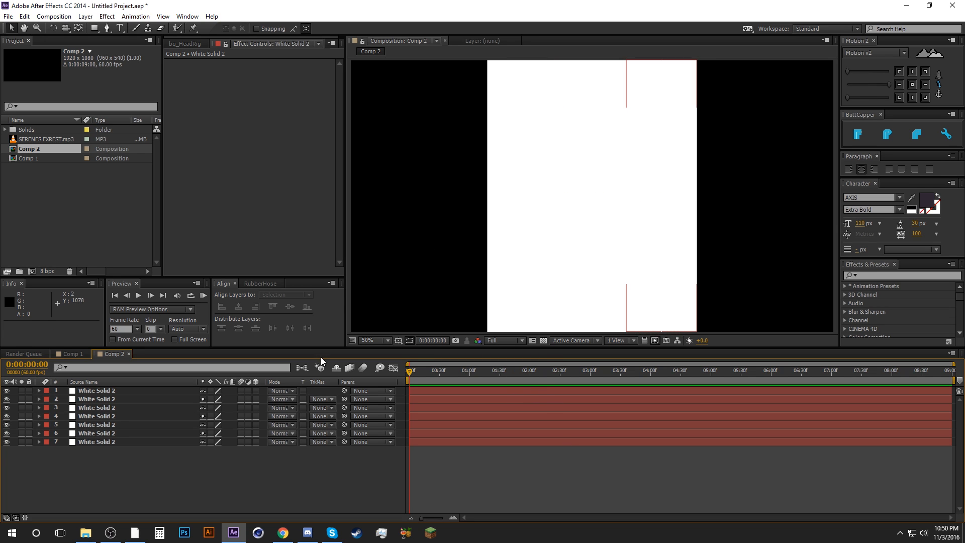
# Step: Examine the strip layers one by one to see which are already placed and which remain in the centre
pyautogui.click(80, 417)
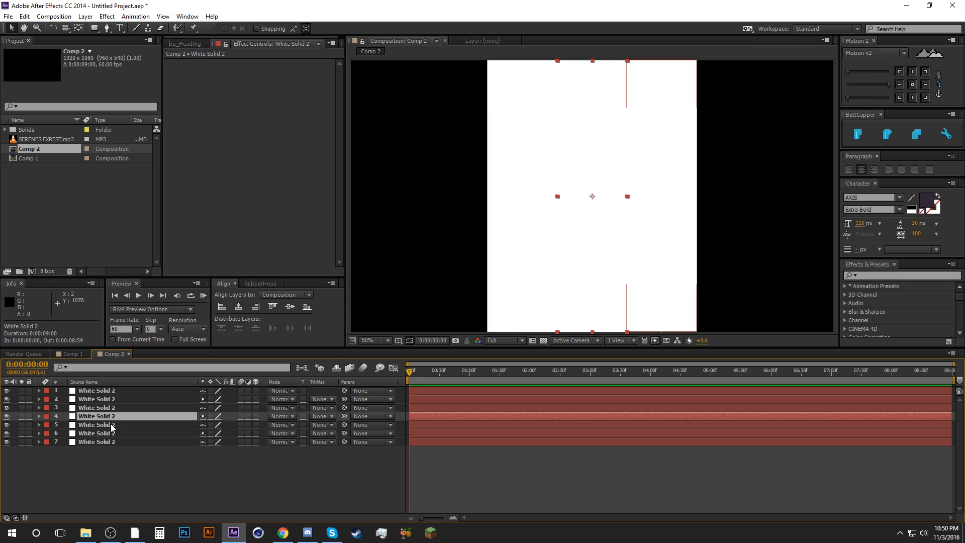
pyautogui.click(106, 392)
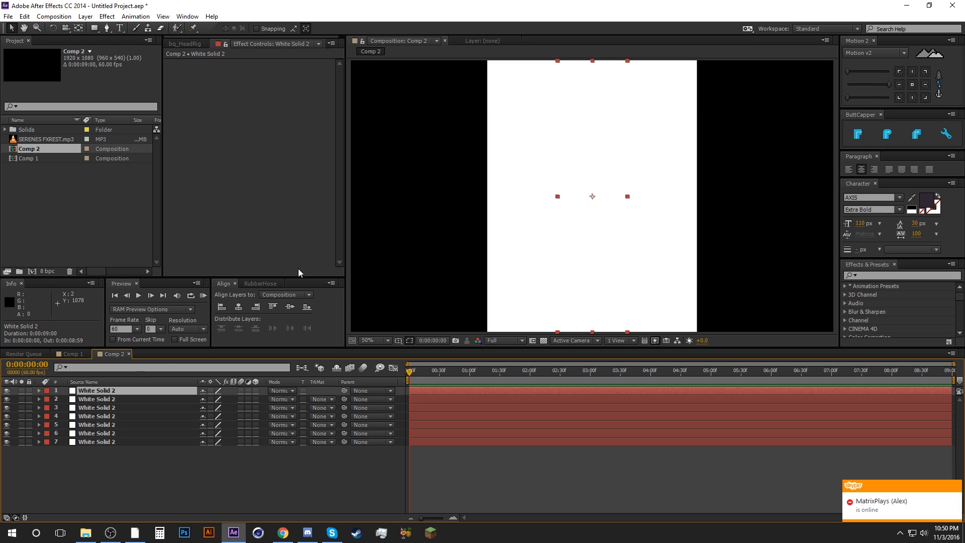
pyautogui.click(107, 399)
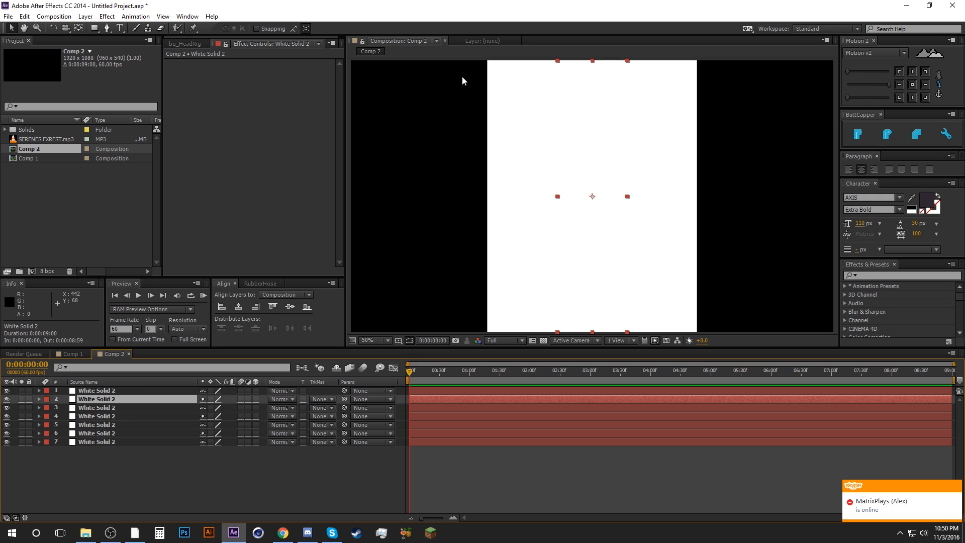
pyautogui.click(113, 416)
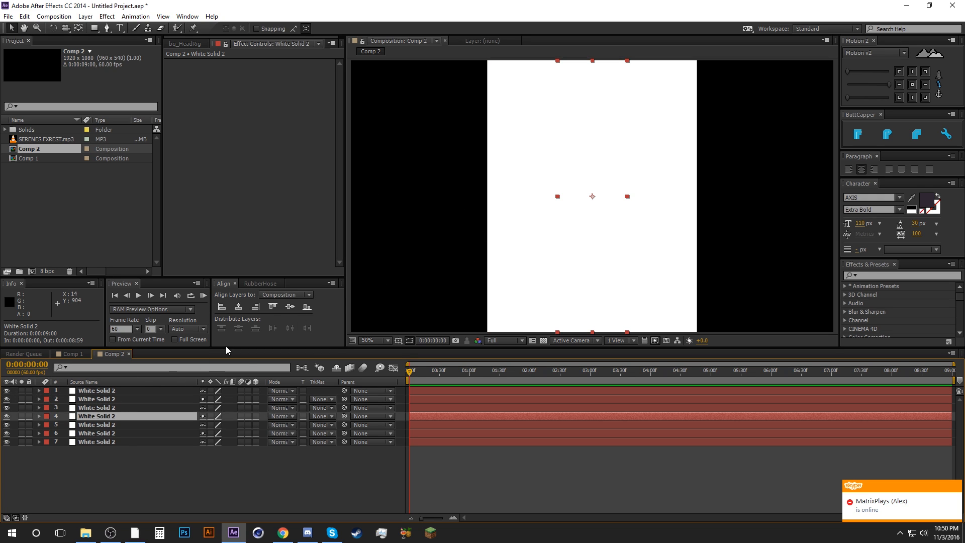
pyautogui.click(104, 409)
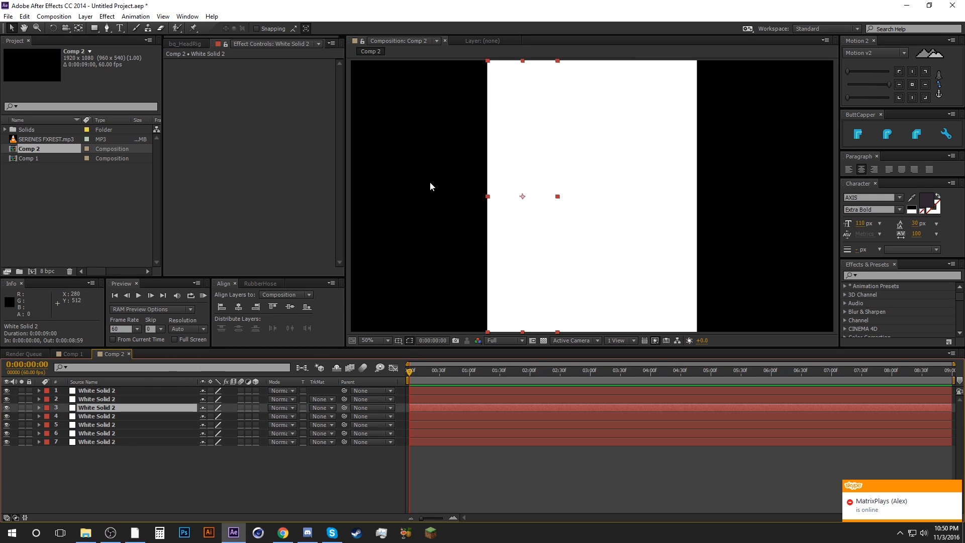
pyautogui.click(96, 416)
pyautogui.click(123, 424)
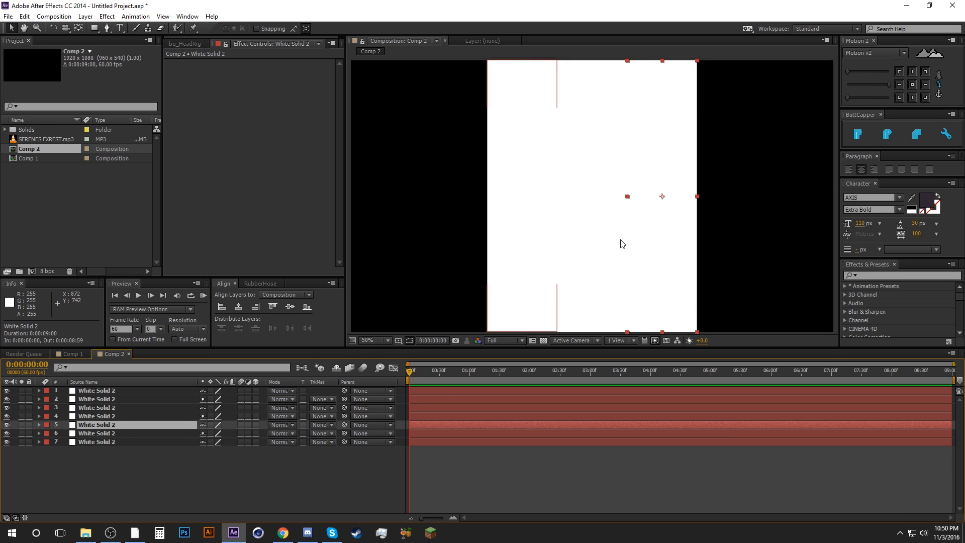
pyautogui.click(105, 417)
# Step: Align the layer 1 strip to the composition's left edge and the layer 7 strip to its right edge
pyautogui.click(103, 391)
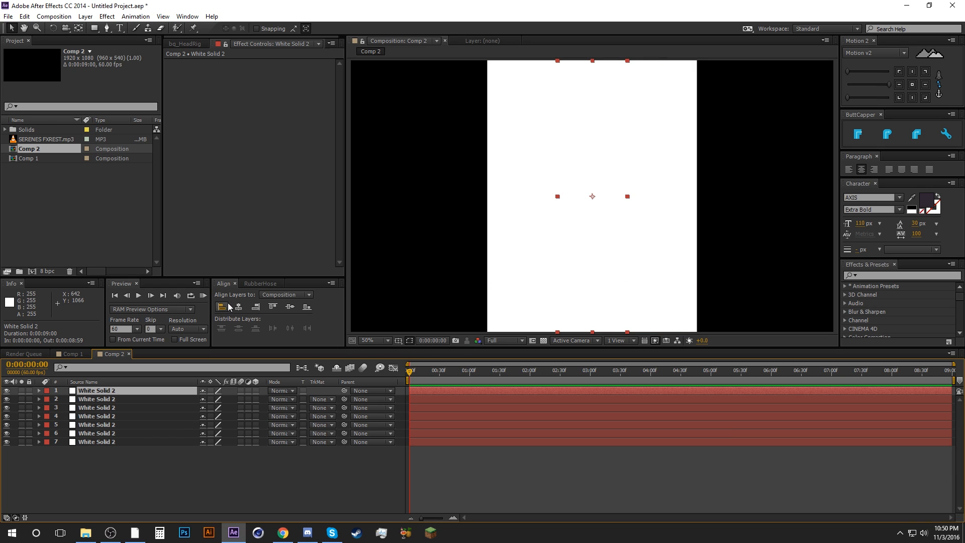
pyautogui.click(186, 16)
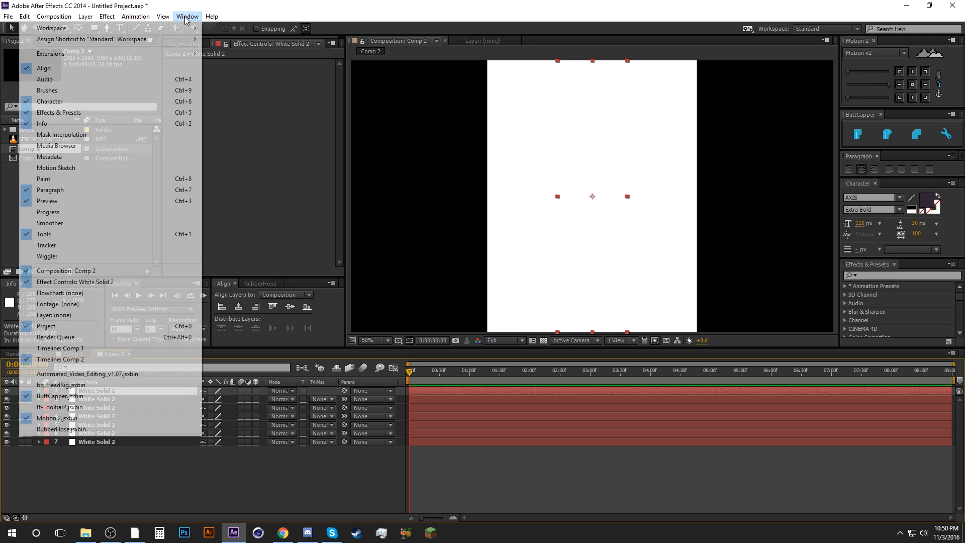
pyautogui.click(63, 74)
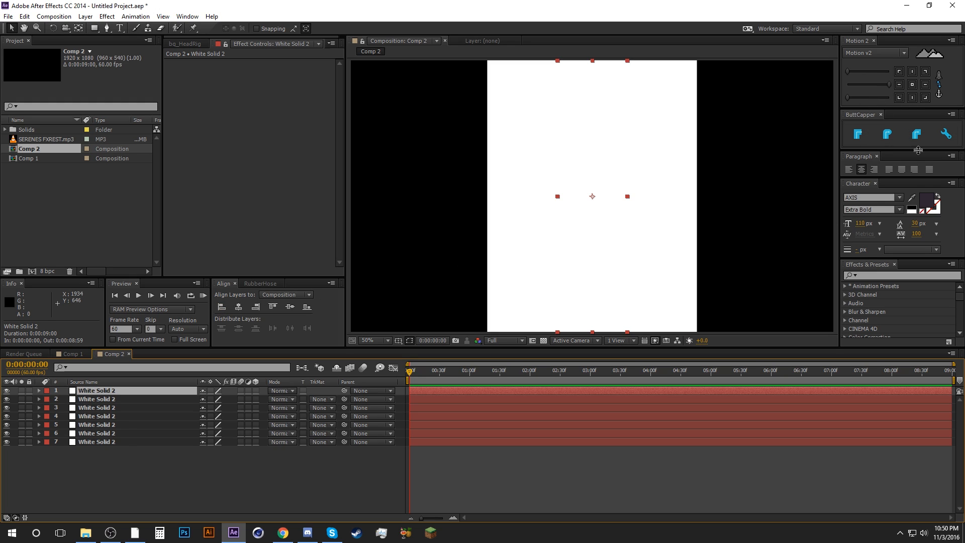
pyautogui.click(221, 307)
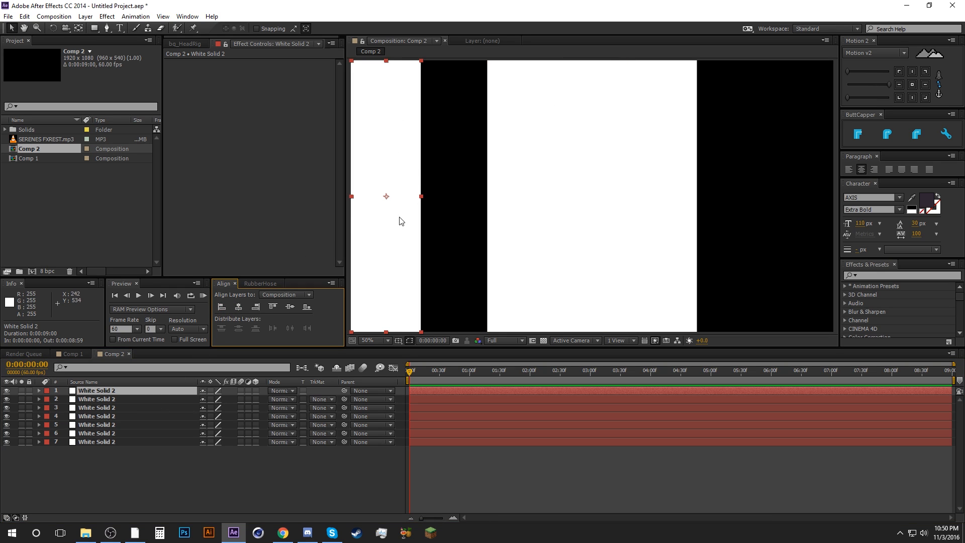
pyautogui.click(114, 441)
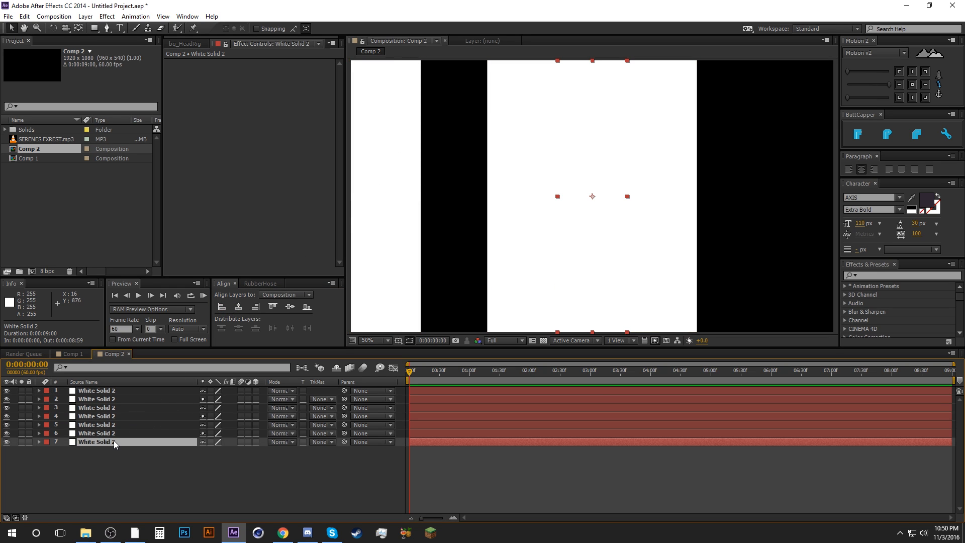
pyautogui.click(258, 307)
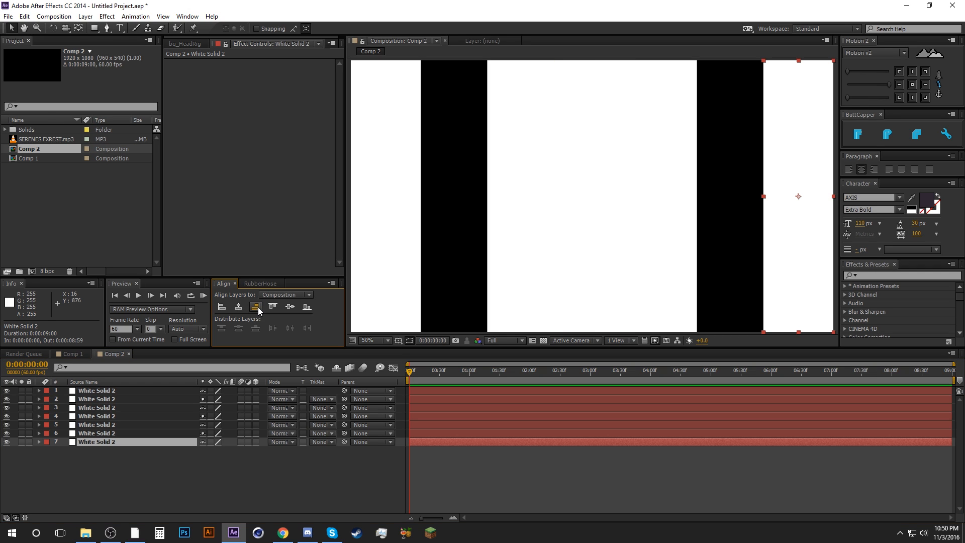
# Step: Move the layer 6 strip left to position 416, 540, filling the gap beside the leftmost strip
pyautogui.click(114, 433)
pyautogui.hotkey('shift', 'Left')
pyautogui.hotkey('shift', 'Left')
pyautogui.hotkey('shift', 'Left')
pyautogui.hotkey('shift', 'Left')
pyautogui.hotkey('shift', 'Left')
pyautogui.hotkey('shift', 'Left')
pyautogui.hotkey('shift', 'Left')
pyautogui.hotkey('shift', 'Left')
pyautogui.hotkey('shift', 'Left')
pyautogui.hotkey('shift', 'Left')
pyautogui.hotkey('shift', 'Left')
pyautogui.hotkey('shift', 'Left')
pyautogui.hotkey('shift', 'Left')
pyautogui.hotkey('shift', 'Left')
pyautogui.hotkey('shift', 'Left')
pyautogui.hotkey('shift', 'Left')
pyautogui.hotkey('shift', 'Left')
pyautogui.hotkey('shift', 'Left')
pyautogui.hotkey('shift', 'Left')
pyautogui.hotkey('shift', 'Left')
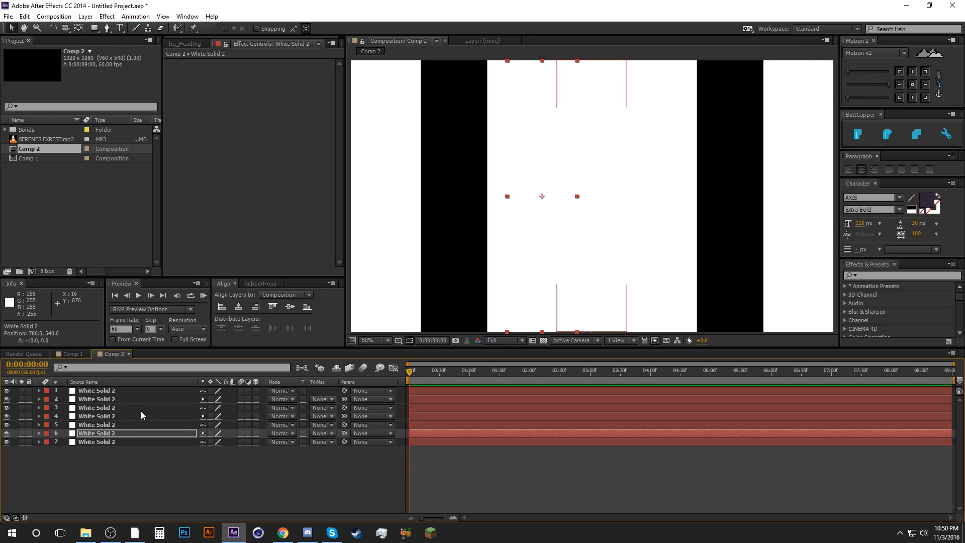
pyautogui.hotkey('shift', 'Left')
pyautogui.hotkey('shift', 'Left')
pyautogui.hotkey('shift', 'Left')
pyautogui.hotkey('shift', 'Left')
pyautogui.hotkey('shift', 'Left')
pyautogui.hotkey('shift', 'Left')
pyautogui.hotkey('shift', 'Left')
pyautogui.hotkey('shift', 'Left')
pyautogui.hotkey('shift', 'Left')
pyautogui.hotkey('shift', 'Left')
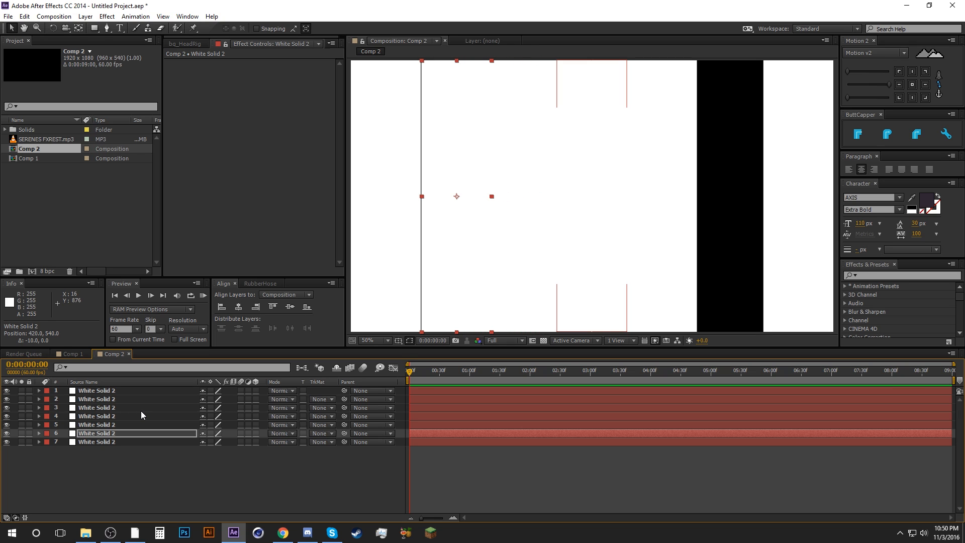
pyautogui.press('Left')
pyautogui.press('Left')
pyautogui.press('Left')
pyautogui.press('Left')
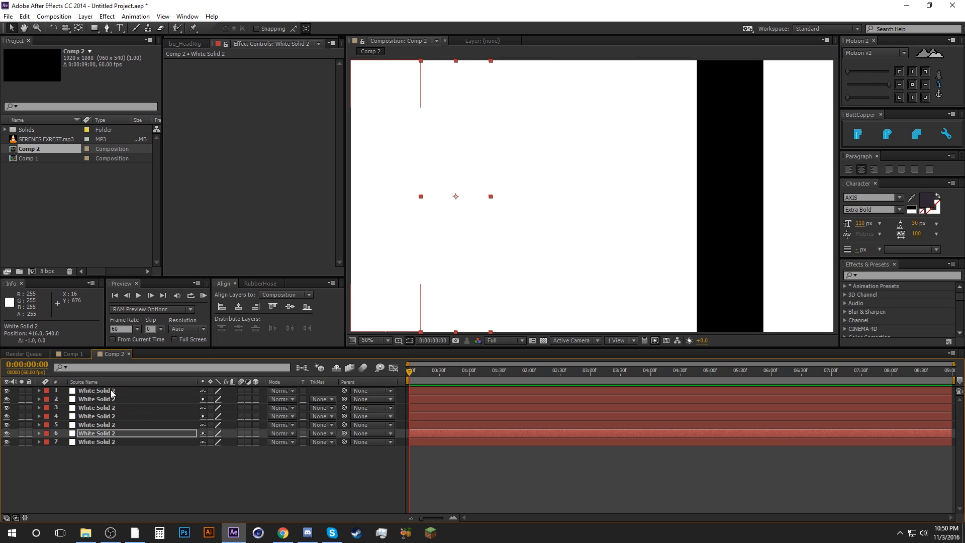
# Step: Move the layer 2 strip right until it fills the remaining gap beside the rightmost strip
pyautogui.click(113, 398)
pyautogui.hotkey('shift', 'Right')
pyautogui.hotkey('shift', 'Right')
pyautogui.hotkey('shift', 'Right')
pyautogui.hotkey('shift', 'Right')
pyautogui.hotkey('shift', 'Right')
pyautogui.hotkey('shift', 'Right')
pyautogui.hotkey('shift', 'Right')
pyautogui.hotkey('shift', 'Right')
pyautogui.hotkey('shift', 'Right')
pyautogui.hotkey('shift', 'Right')
pyautogui.hotkey('shift', 'Right')
pyautogui.hotkey('shift', 'Right')
pyautogui.hotkey('shift', 'Right')
pyautogui.hotkey('shift', 'Right')
pyautogui.hotkey('shift', 'Right')
pyautogui.hotkey('shift', 'Right')
pyautogui.hotkey('shift', 'Right')
pyautogui.hotkey('shift', 'Right')
pyautogui.hotkey('shift', 'Right')
pyautogui.hotkey('shift', 'Right')
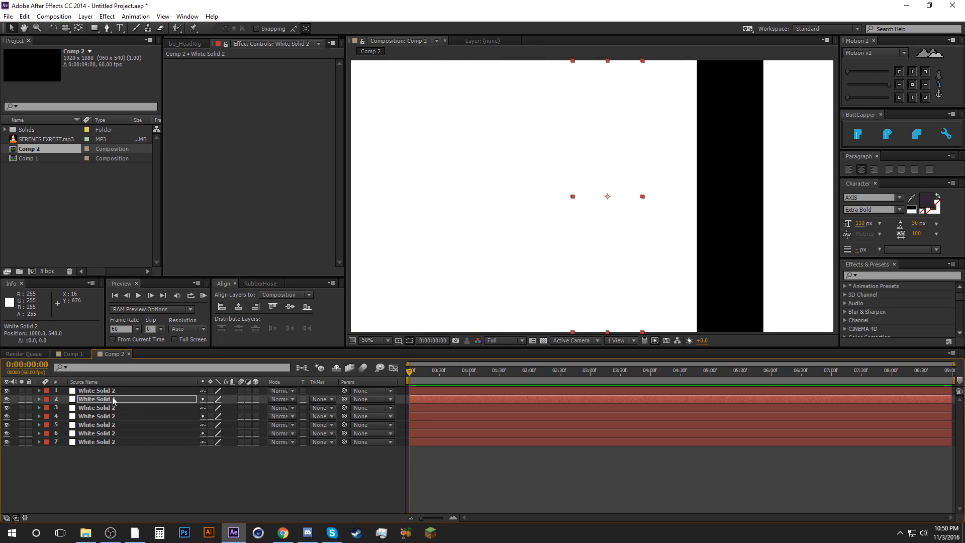
pyautogui.hotkey('shift', 'Right')
pyautogui.hotkey('shift', 'Right')
pyautogui.hotkey('shift', 'Right')
pyautogui.hotkey('shift', 'Right')
pyautogui.hotkey('shift', 'Right')
pyautogui.hotkey('shift', 'Right')
pyautogui.hotkey('shift', 'Right')
pyautogui.hotkey('shift', 'Right')
pyautogui.hotkey('shift', 'Right')
pyautogui.hotkey('shift', 'Right')
pyautogui.hotkey('shift', 'Right')
pyautogui.hotkey('shift', 'Right')
pyautogui.hotkey('shift', 'Right')
pyautogui.hotkey('shift', 'Right')
pyautogui.hotkey('shift', 'Right')
pyautogui.hotkey('shift', 'Right')
pyautogui.hotkey('shift', 'Right')
pyautogui.hotkey('shift', 'Right')
pyautogui.hotkey('shift', 'Right')
pyautogui.hotkey('shift', 'Right')
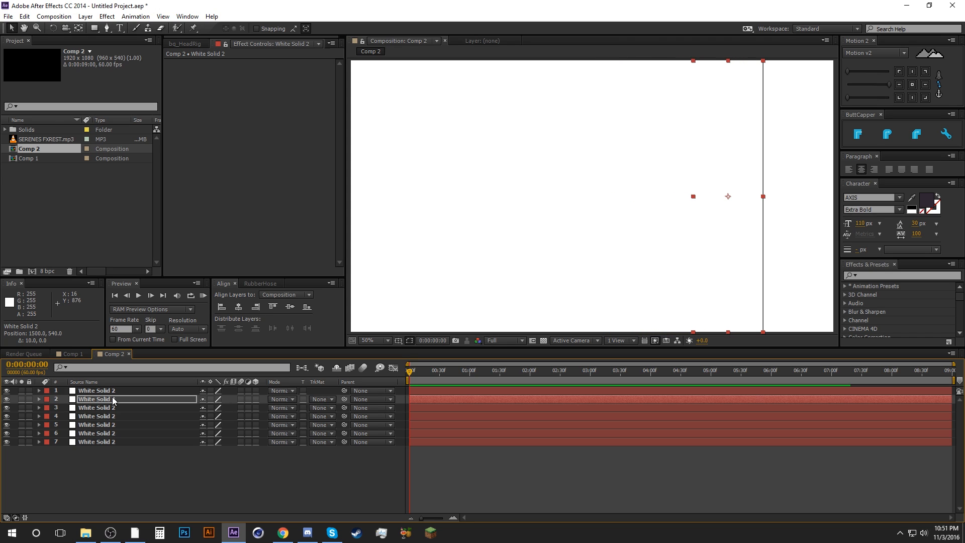
pyautogui.press('Right')
pyautogui.press('Right')
pyautogui.press('Right')
pyautogui.press('Right')
pyautogui.click(157, 446)
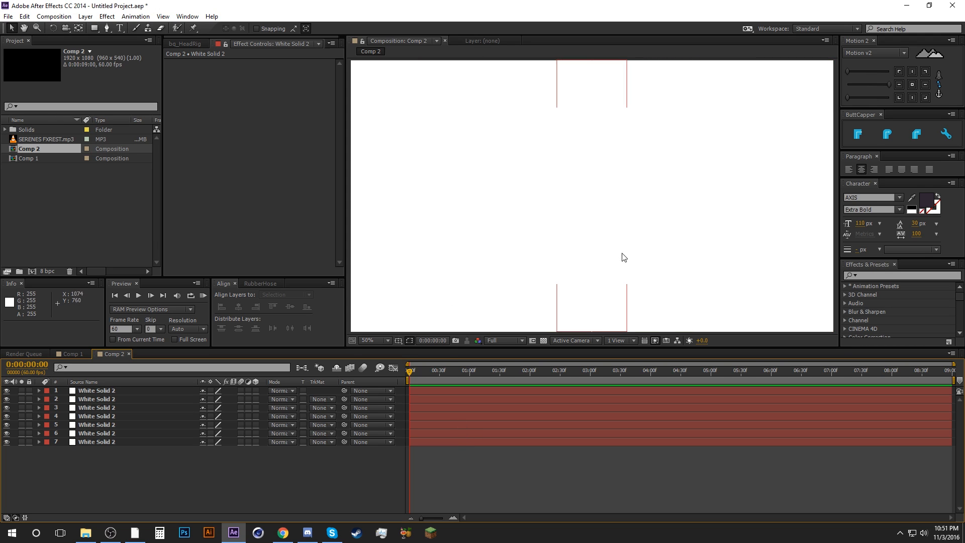
# Step: Add a Scale keyframe to the centre strip on layer 4 and move it to 0:00:00:59
pyautogui.click(110, 417)
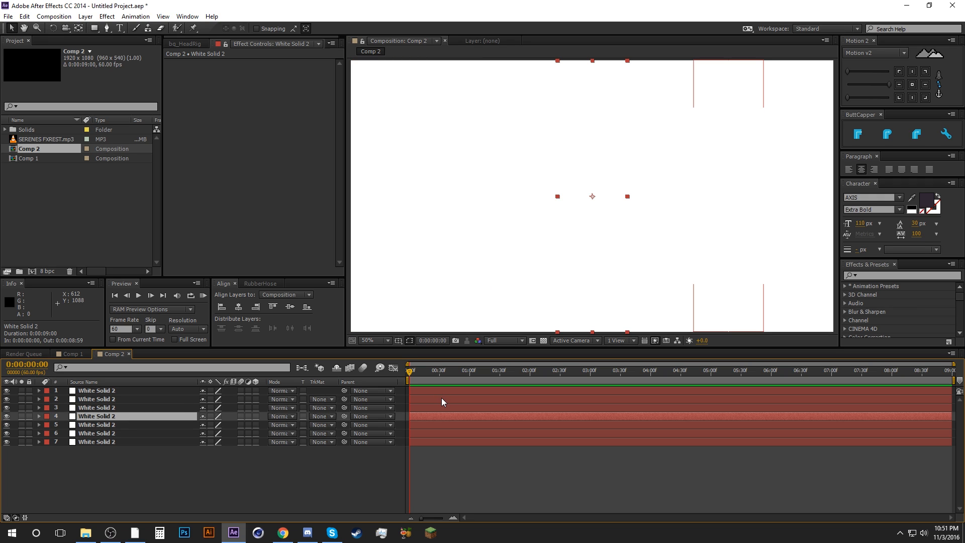
pyautogui.press('s')
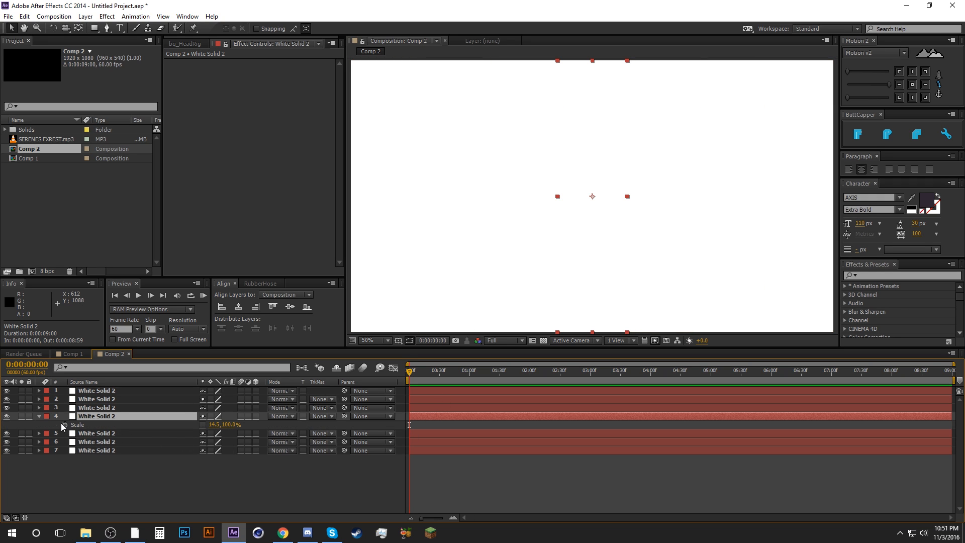
pyautogui.click(63, 425)
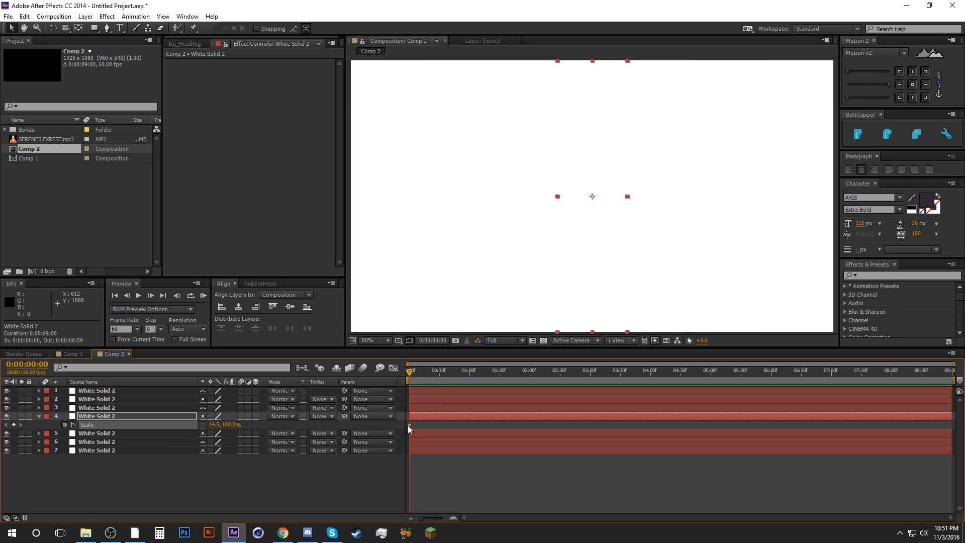
pyautogui.moveTo(408, 425); pyautogui.dragTo(468, 425)
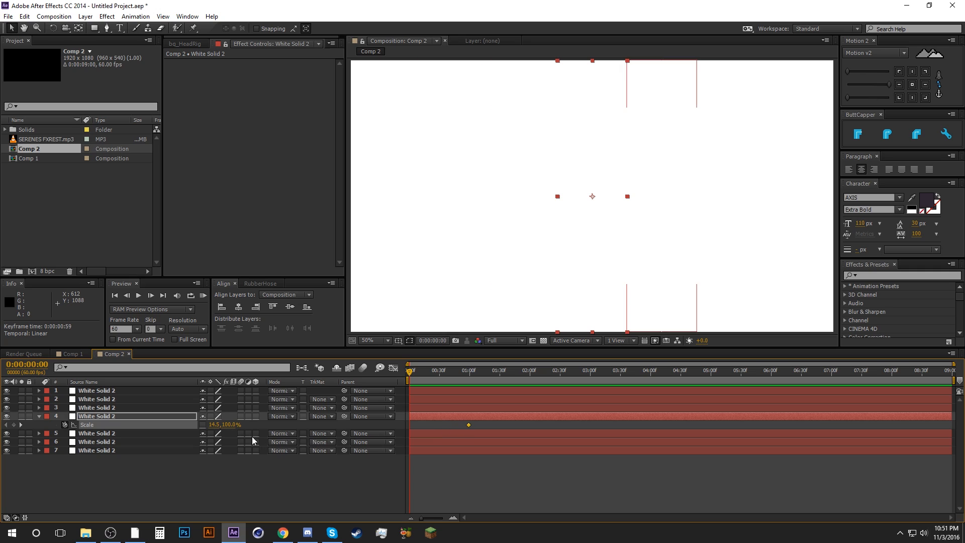
# Step: Set the centre strip's vertical scale to 0% at 0:00:00:00 and scrub through its growth to 0:00:00:48
pyautogui.click(229, 425)
pyautogui.write('0')
pyautogui.press('Return')
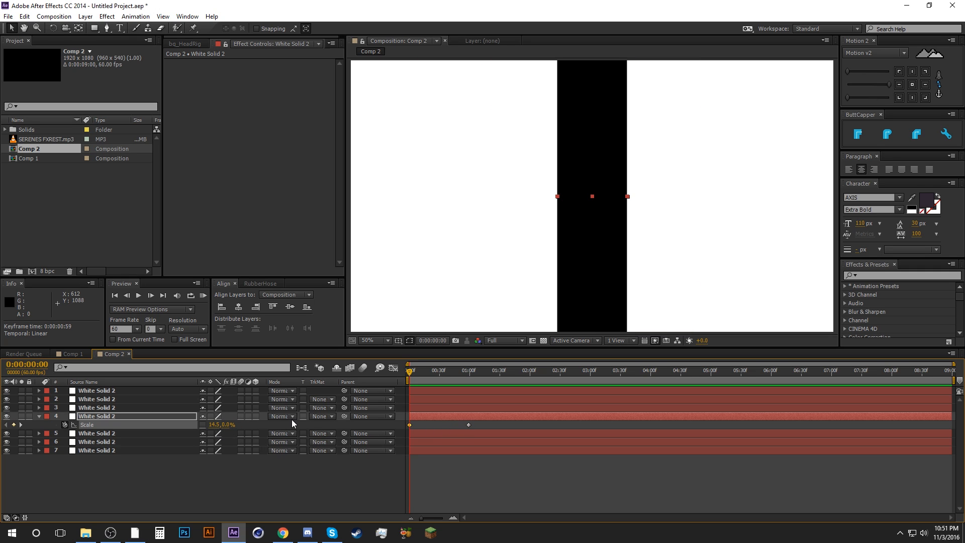
pyautogui.click(417, 458)
pyautogui.moveTo(409, 373); pyautogui.dragTo(457, 373)
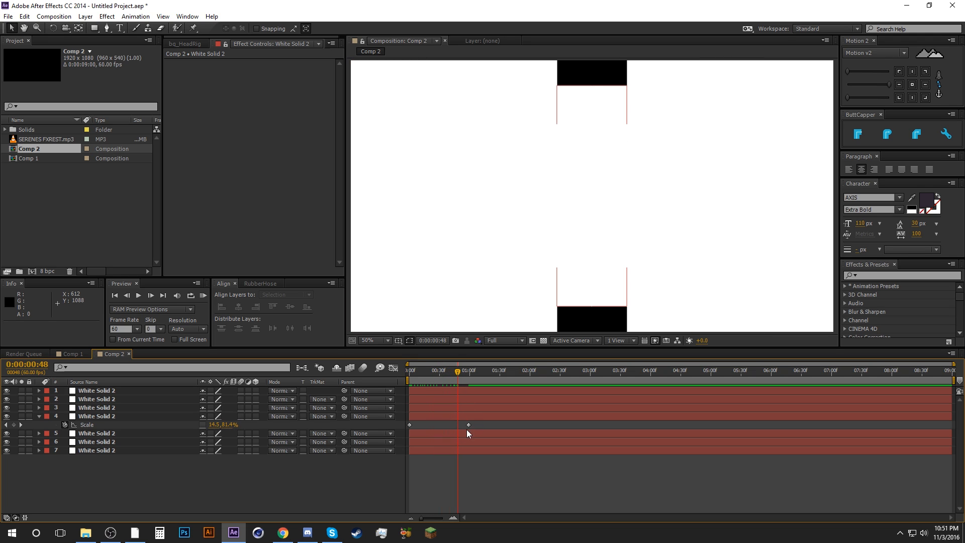
# Step: Ease both Scale keyframes of the centre strip with the Motion script, undoing the extra easing adjustment made to both
pyautogui.moveTo(473, 423); pyautogui.dragTo(406, 434)
pyautogui.click(923, 98)
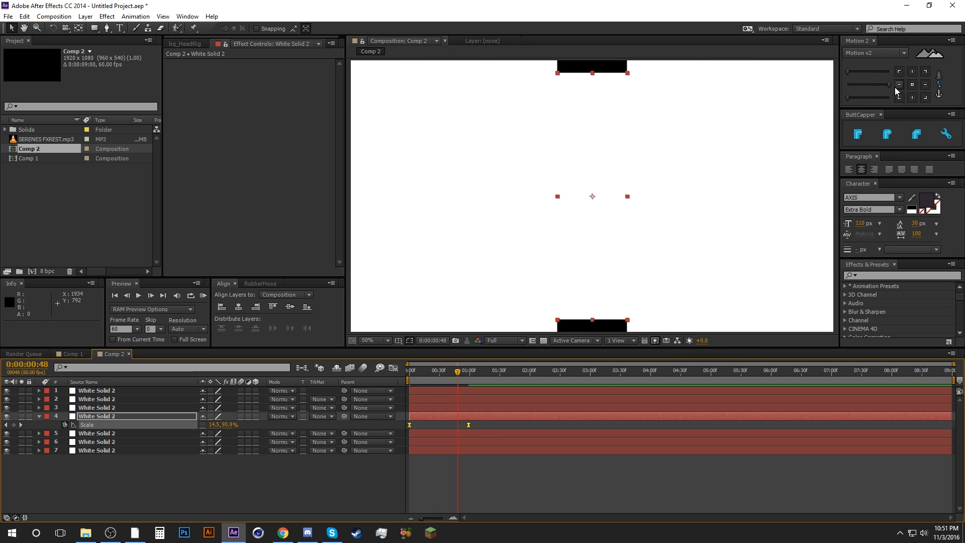
pyautogui.click(910, 84)
pyautogui.moveTo(912, 83); pyautogui.dragTo(881, 83)
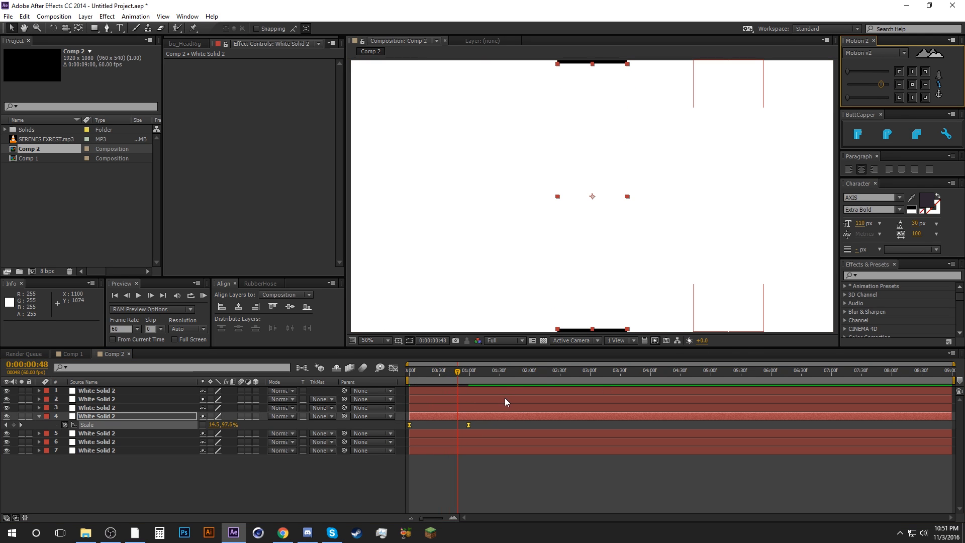
pyautogui.hotkey('ctrl', 'z')
# Step: Strengthen the easing on the centre strip's final Scale keyframe and check its speed graph and motion
pyautogui.click(469, 425)
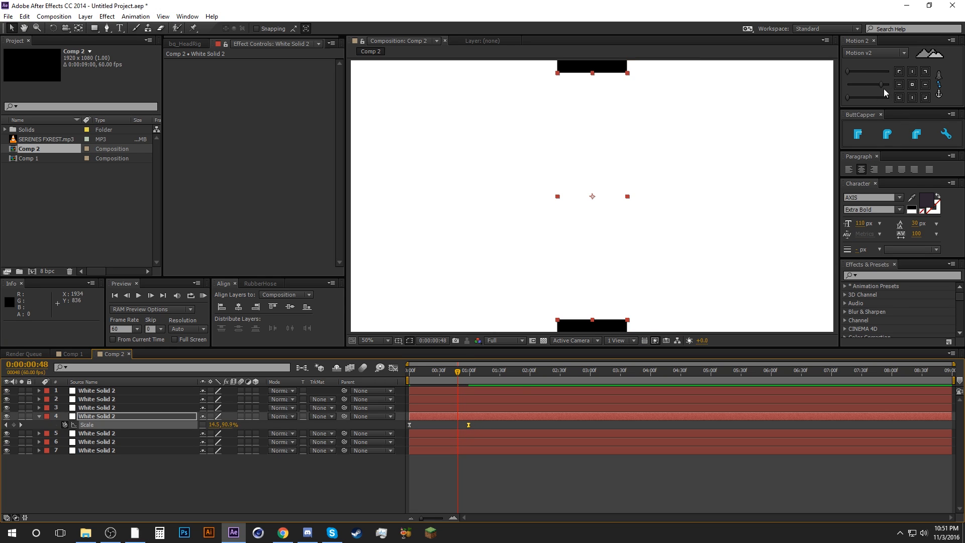
pyautogui.moveTo(882, 85); pyautogui.dragTo(889, 85)
pyautogui.click(394, 368)
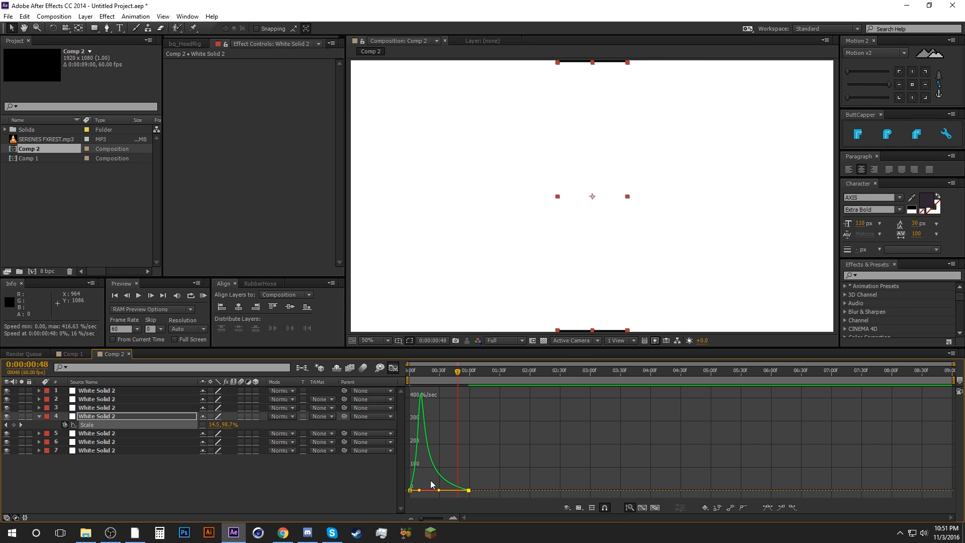
pyautogui.click(394, 368)
pyautogui.click(449, 475)
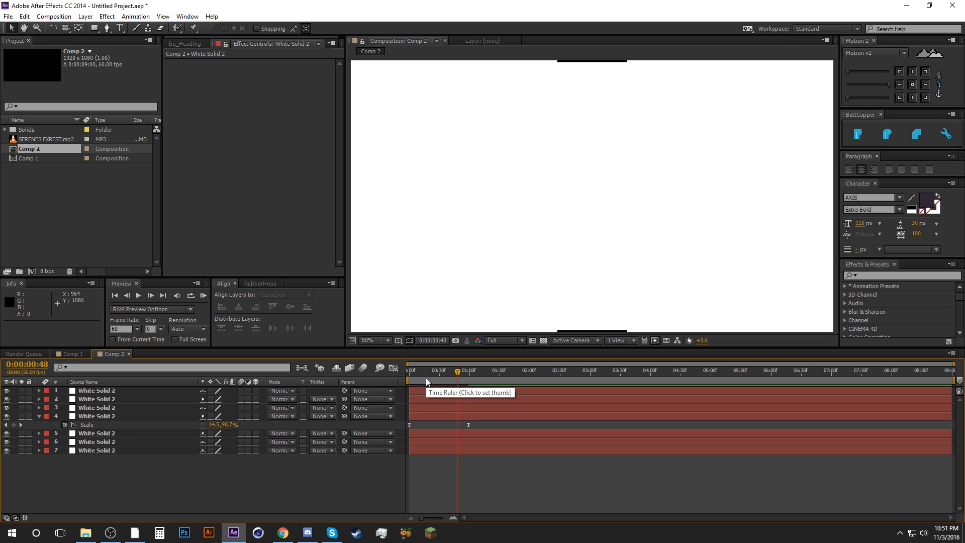
pyautogui.moveTo(420, 369); pyautogui.dragTo(450, 373)
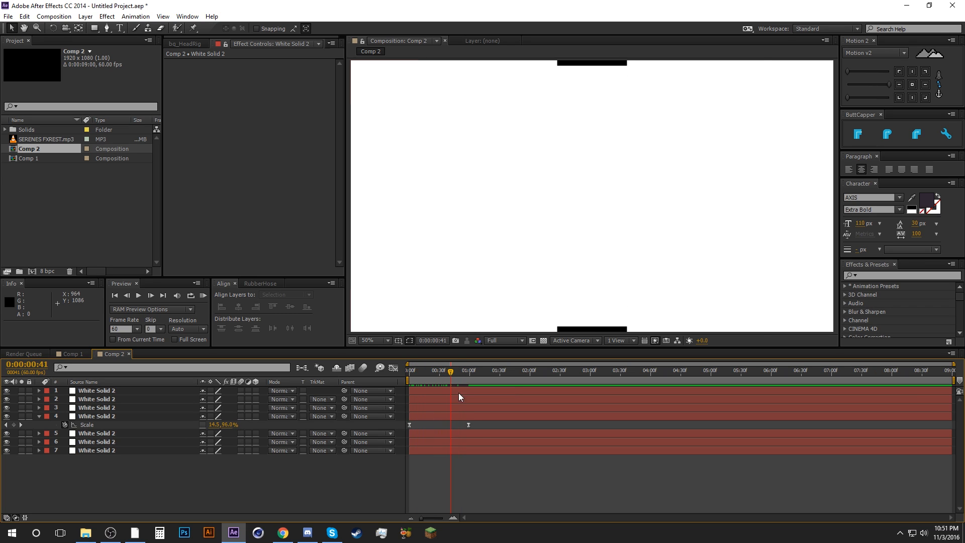
# Step: Copy the centre strip's two Scale keyframes and paste them onto the layer 2 and layer 6 strips at 0:00:00:10
pyautogui.moveTo(480, 426); pyautogui.dragTo(406, 427)
pyautogui.hotkey('ctrl', 'c')
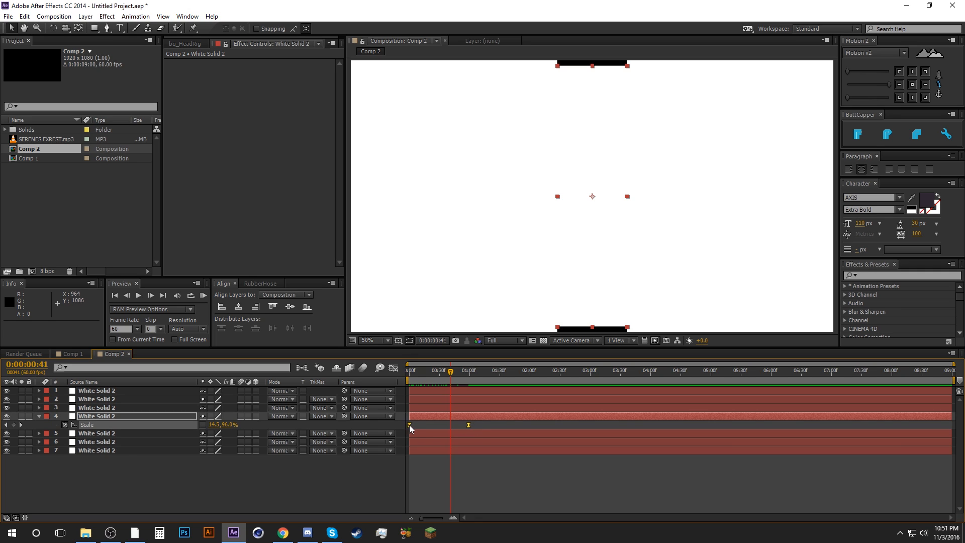
pyautogui.moveTo(415, 373); pyautogui.dragTo(408, 375)
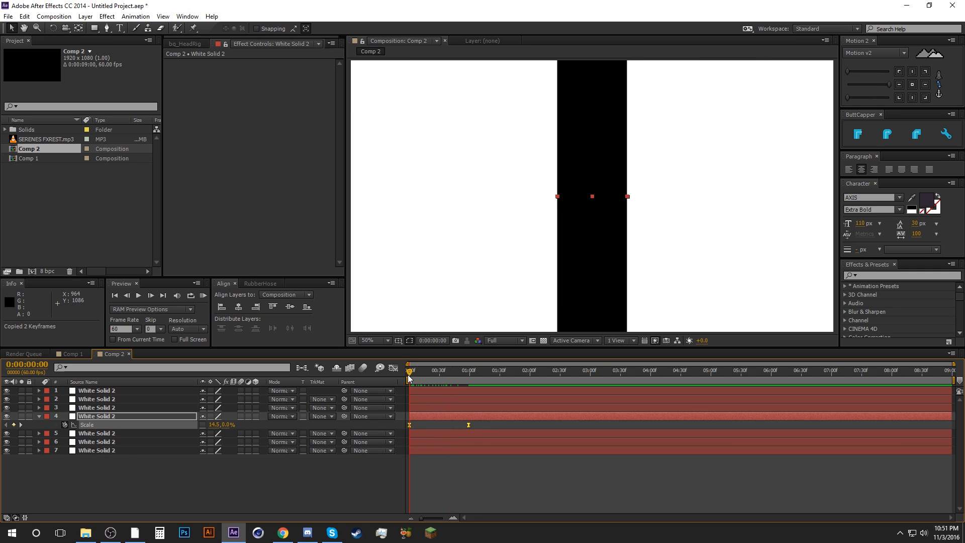
pyautogui.click(216, 466)
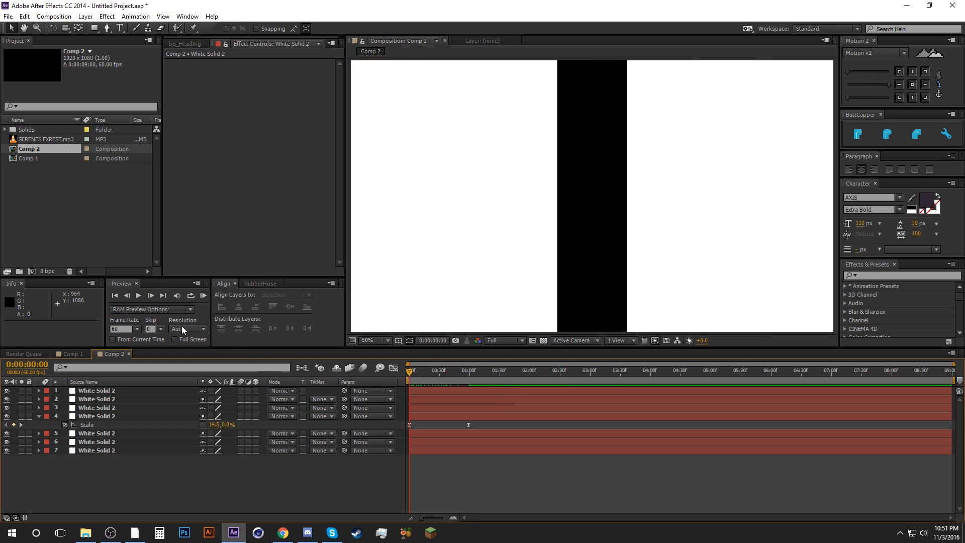
pyautogui.keyDown('shift'); pyautogui.click(150, 295); pyautogui.keyUp('shift')
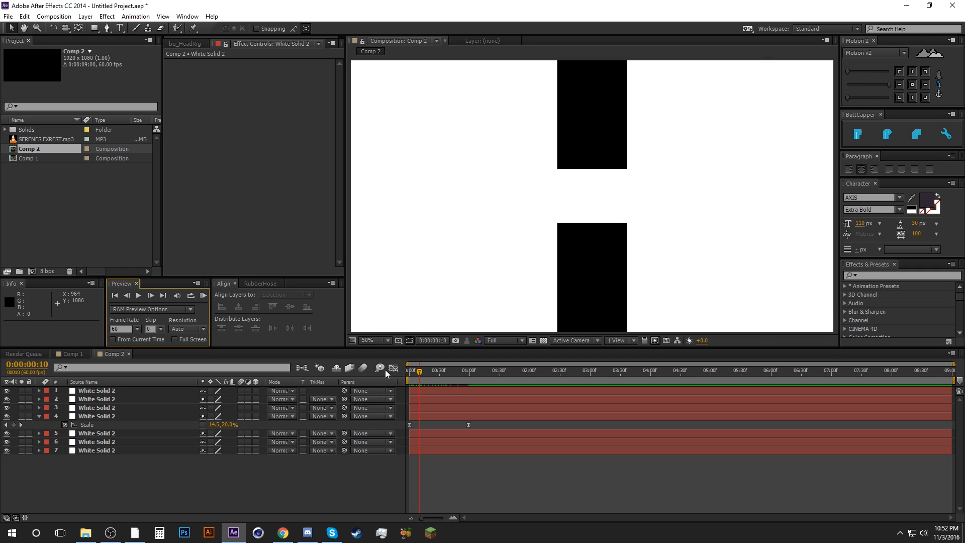
pyautogui.click(99, 399)
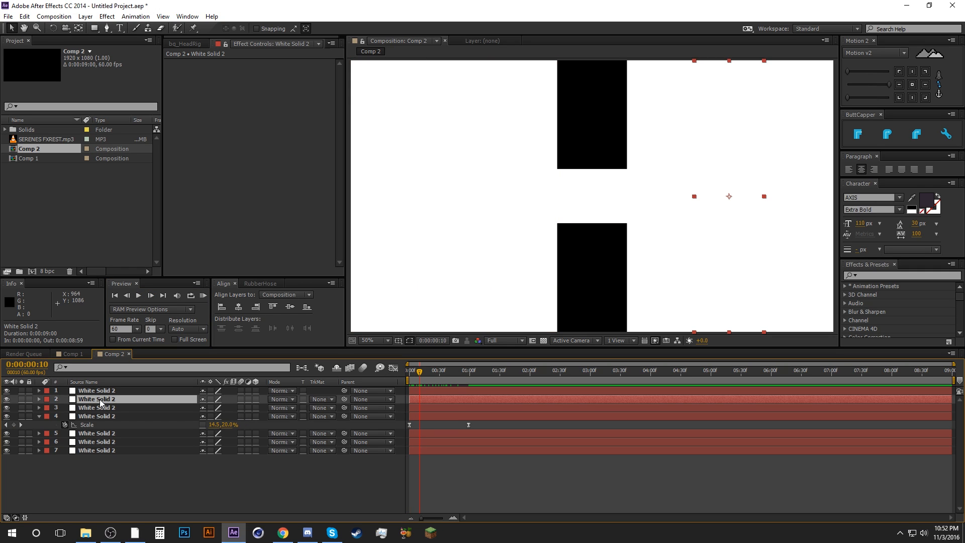
pyautogui.keyDown('ctrl'); pyautogui.click(95, 442); pyautogui.keyUp('ctrl')
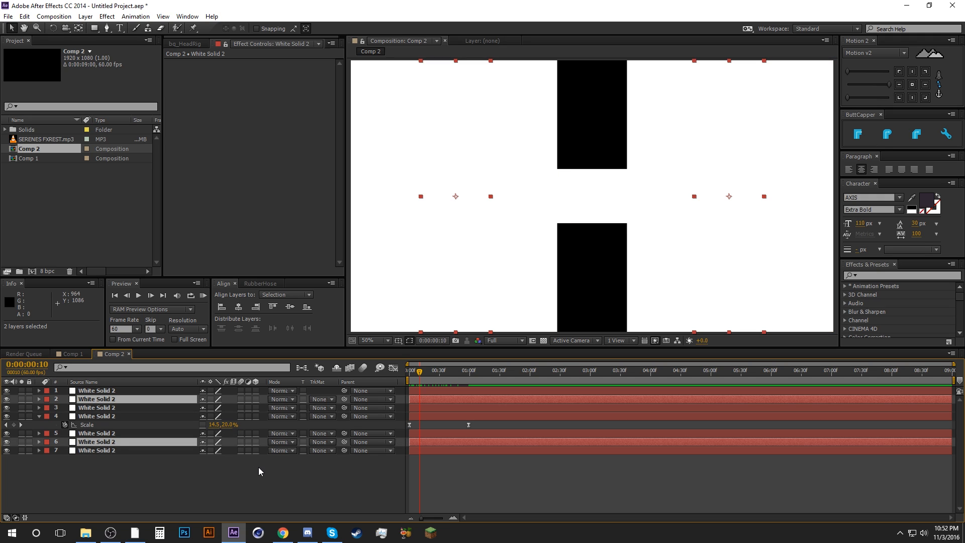
pyautogui.hotkey('ctrl', 'v')
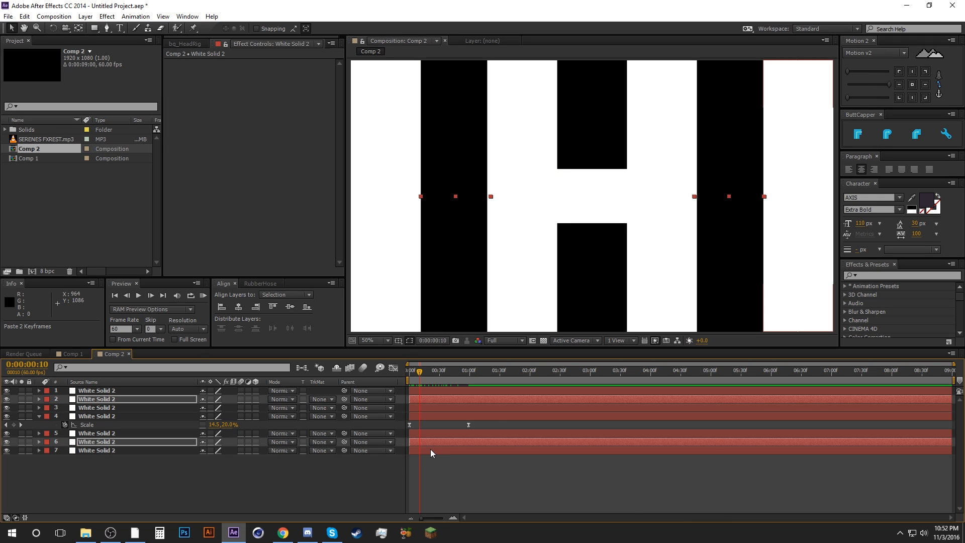
# Step: Paste the copied Scale keyframes onto the outermost strips, layers 1 and 7, at 0:00:00:15
pyautogui.click(152, 295)
pyautogui.click(153, 295)
pyautogui.click(152, 295)
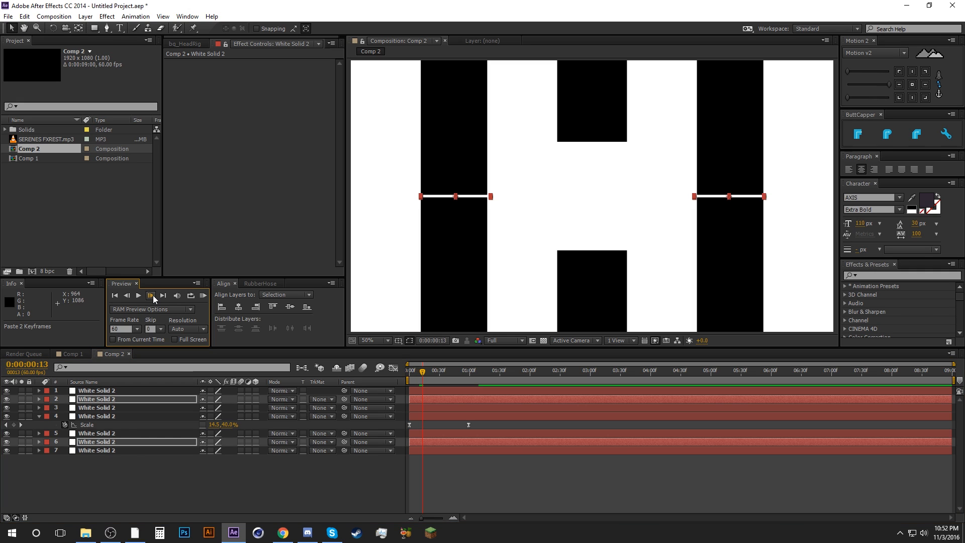
pyautogui.click(153, 295)
pyautogui.click(152, 295)
pyautogui.click(109, 391)
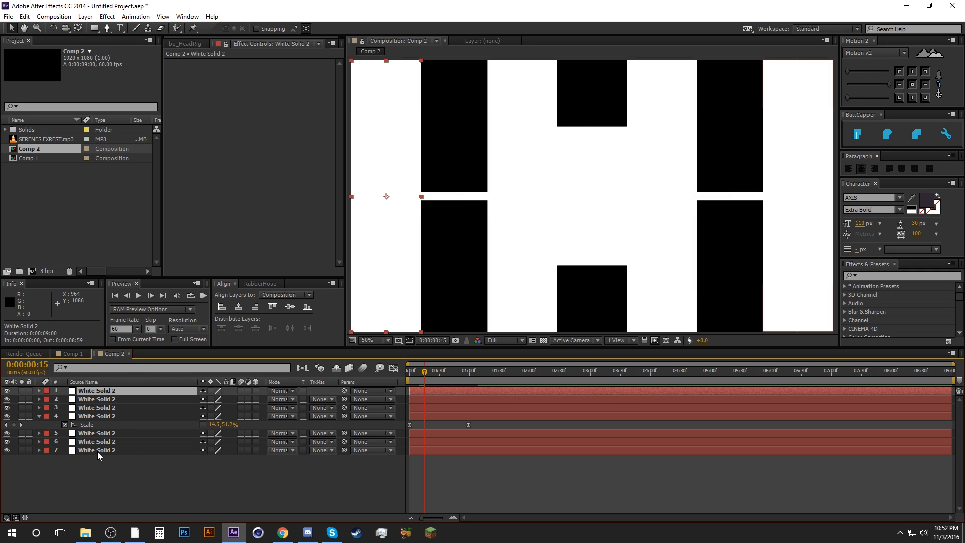
pyautogui.keyDown('ctrl'); pyautogui.click(97, 450); pyautogui.keyUp('ctrl')
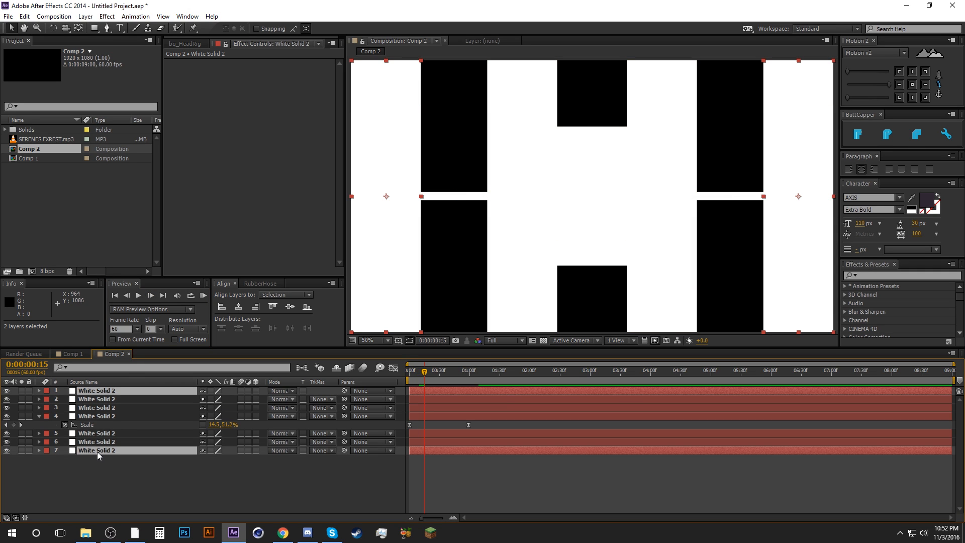
pyautogui.hotkey('ctrl', 'v')
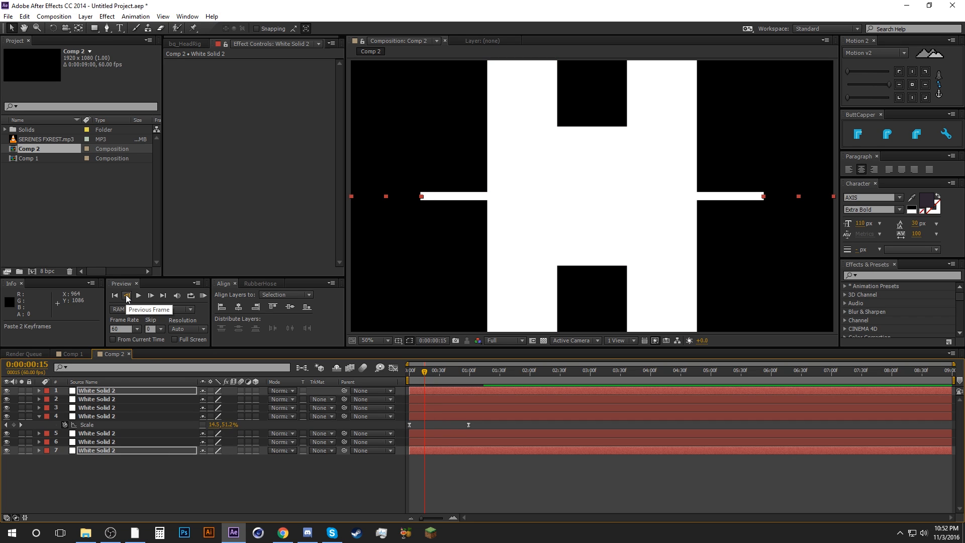
# Step: Paste the copied Scale keyframes onto the strips flanking the centre, layers 3 and 5, at 0:00:00:05
pyautogui.click(126, 295)
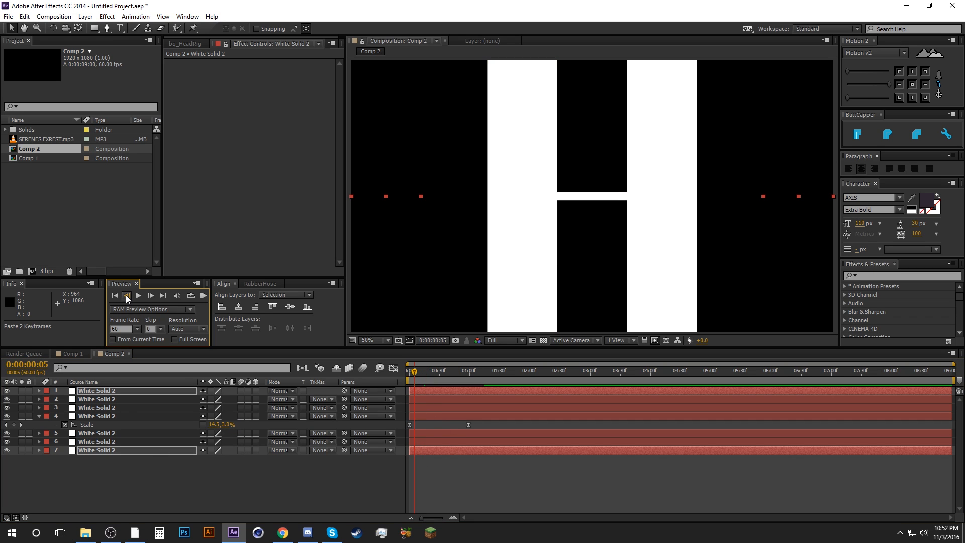
pyautogui.click(100, 406)
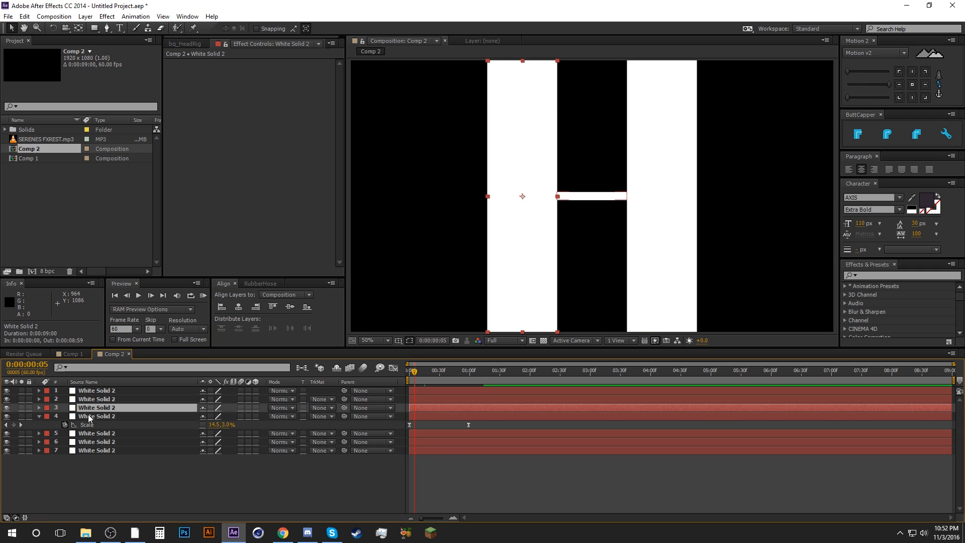
pyautogui.keyDown('ctrl'); pyautogui.click(85, 433); pyautogui.keyUp('ctrl')
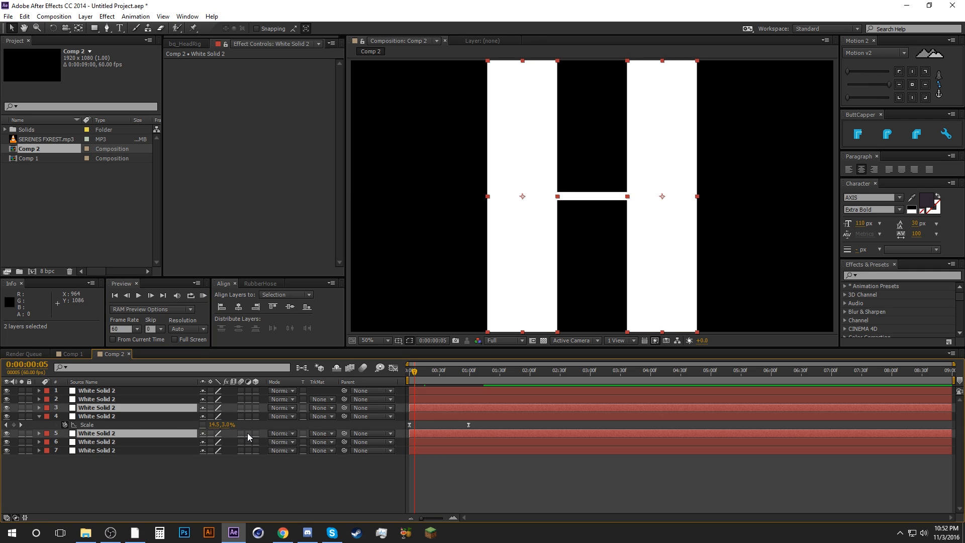
pyautogui.hotkey('ctrl', 'v')
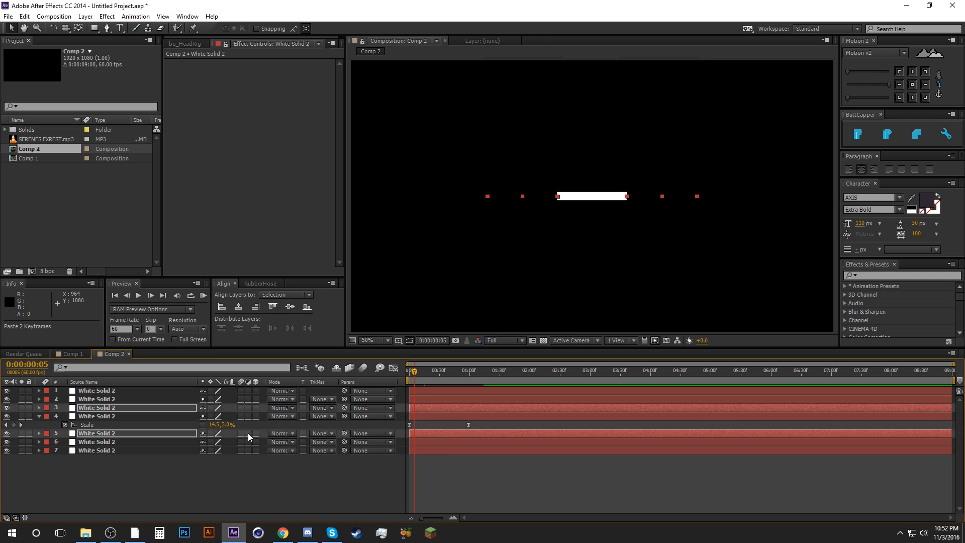
pyautogui.click(447, 475)
# Step: Reveal the keyframes of all seven strips and scrub through the transition to check the staggered growth
pyautogui.click(439, 389)
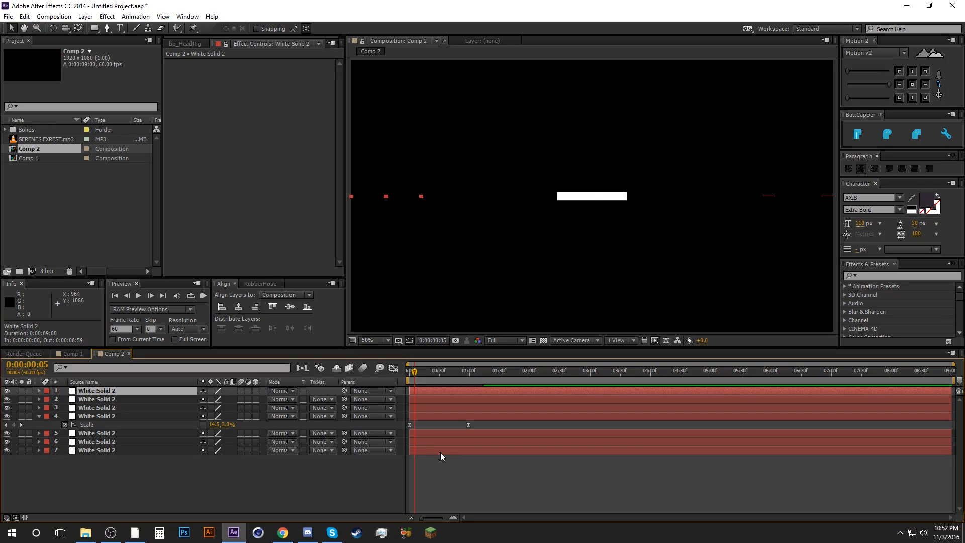
pyautogui.keyDown('shift'); pyautogui.click(440, 452); pyautogui.keyUp('shift')
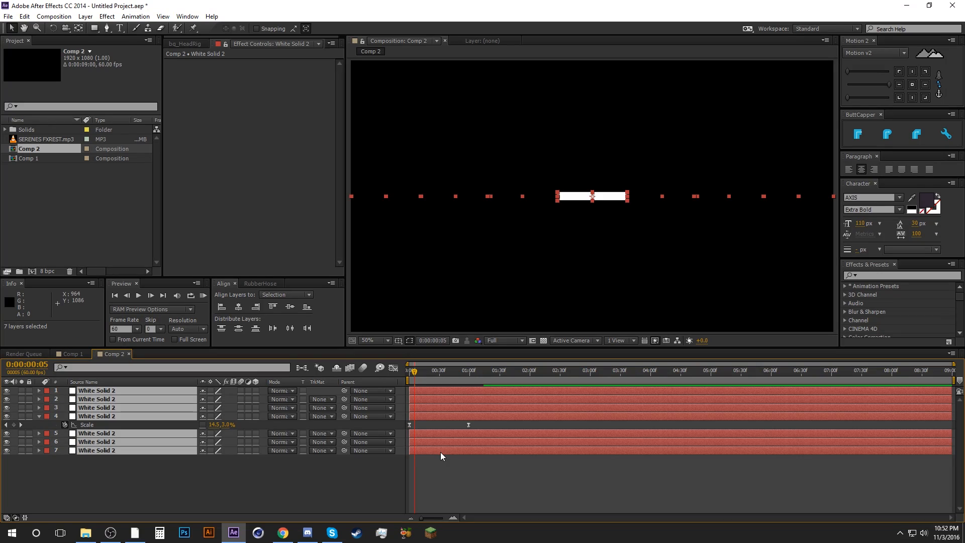
pyautogui.press('u')
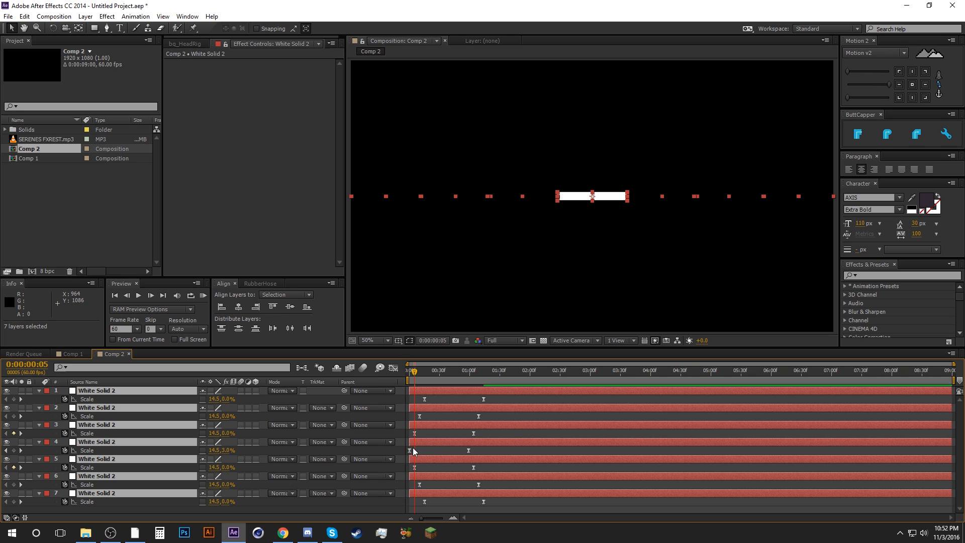
pyautogui.click(423, 435)
pyautogui.click(410, 372)
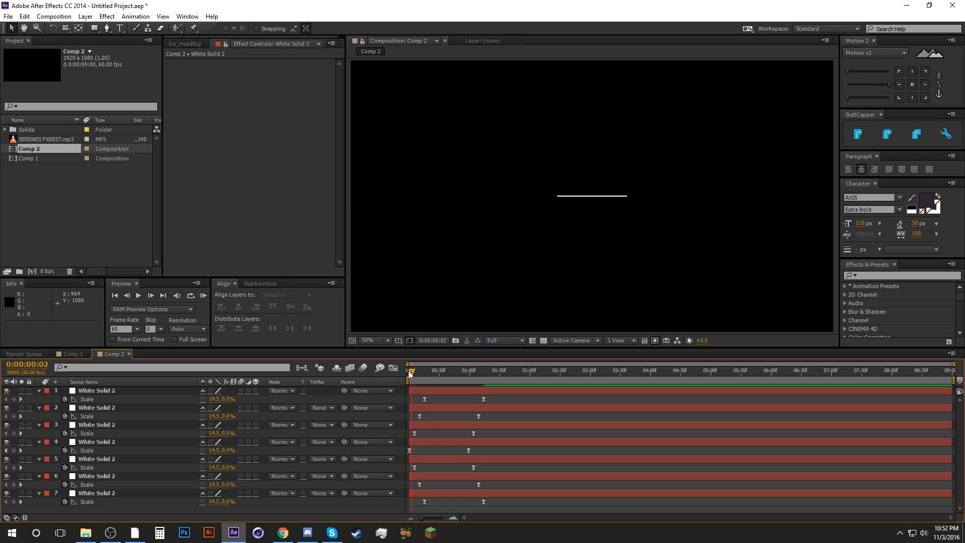
pyautogui.moveTo(410, 372); pyautogui.dragTo(452, 359)
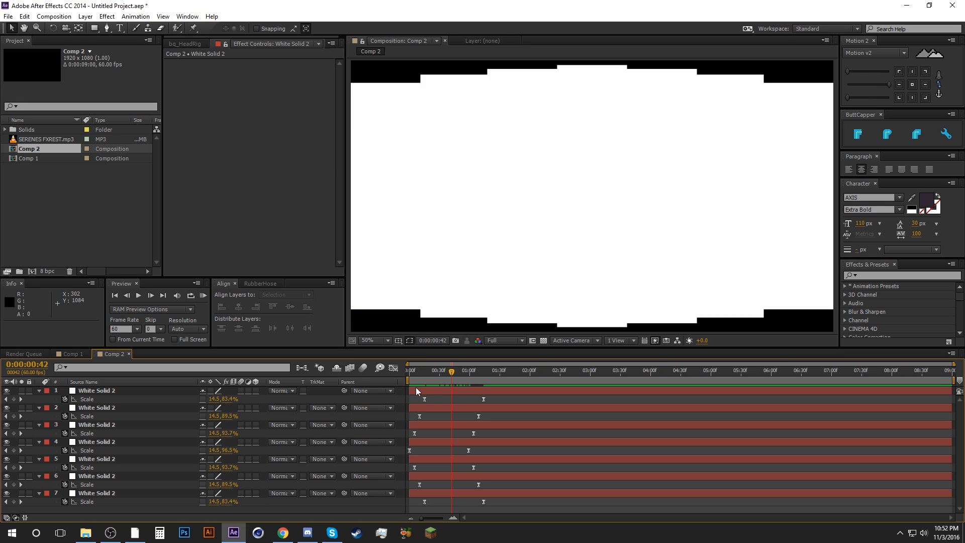
pyautogui.moveTo(421, 373); pyautogui.dragTo(504, 375)
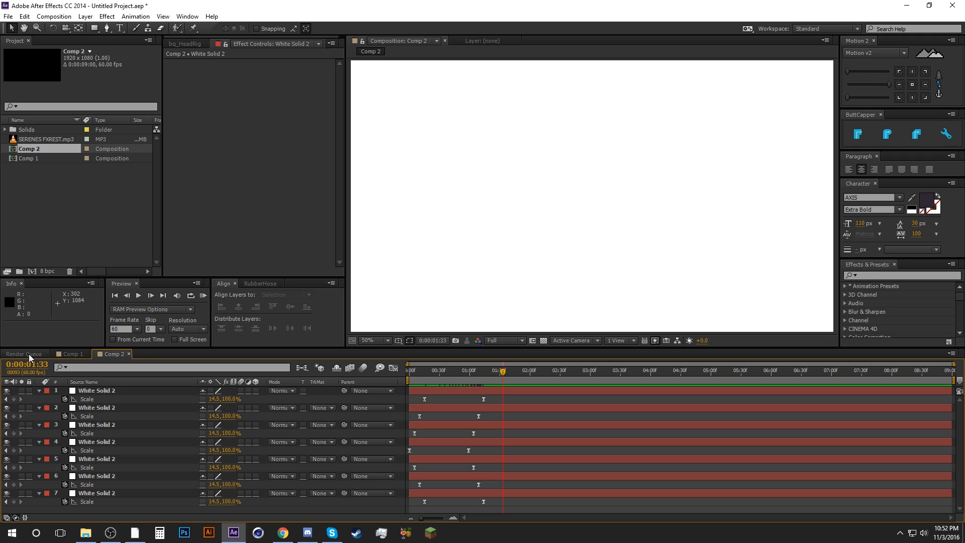
# Step: Return to Comp 1, place its timeline before Comp 2's, and add Comp 2 above Shape Layer 16
pyautogui.click(76, 355)
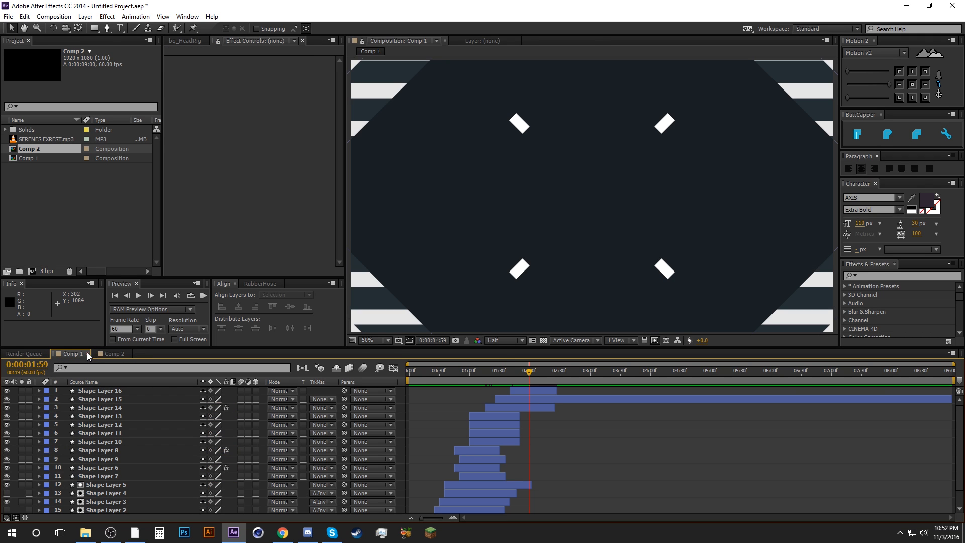
pyautogui.click(86, 353)
pyautogui.doubleClick(32, 157)
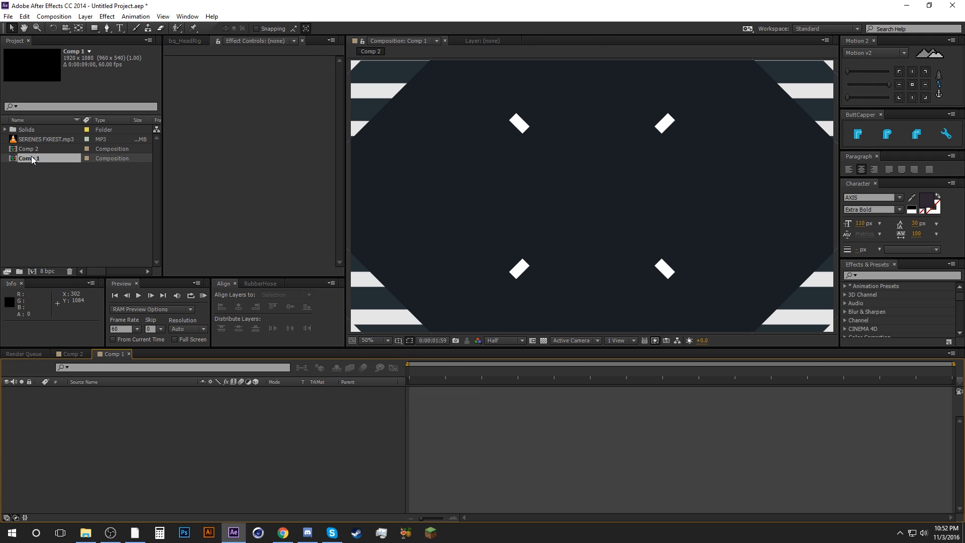
pyautogui.moveTo(95, 355); pyautogui.dragTo(71, 355)
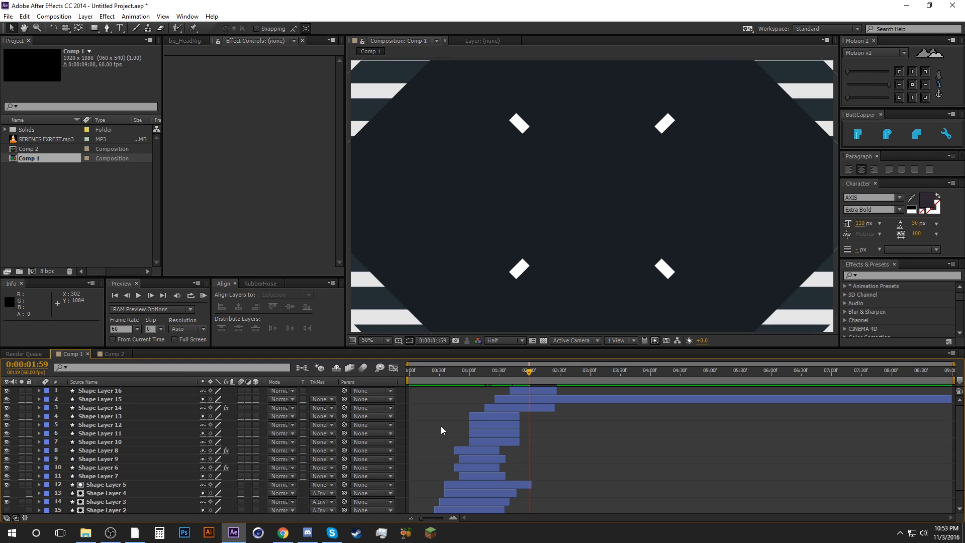
pyautogui.moveTo(30, 149); pyautogui.dragTo(105, 388)
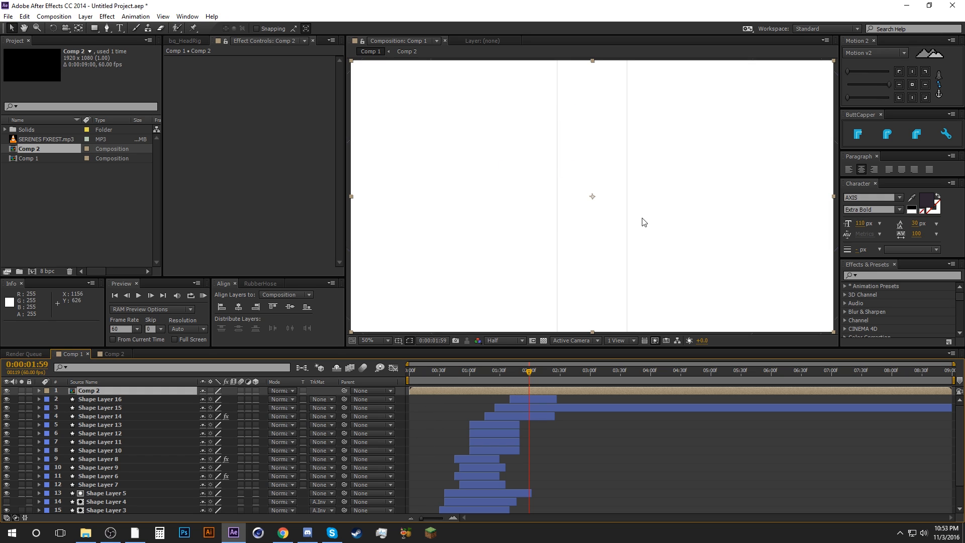
# Step: Open Comp 2, nudge strip layers 3 and 5 one pixel towards the centre strip, and return to Comp 1
pyautogui.doubleClick(462, 392)
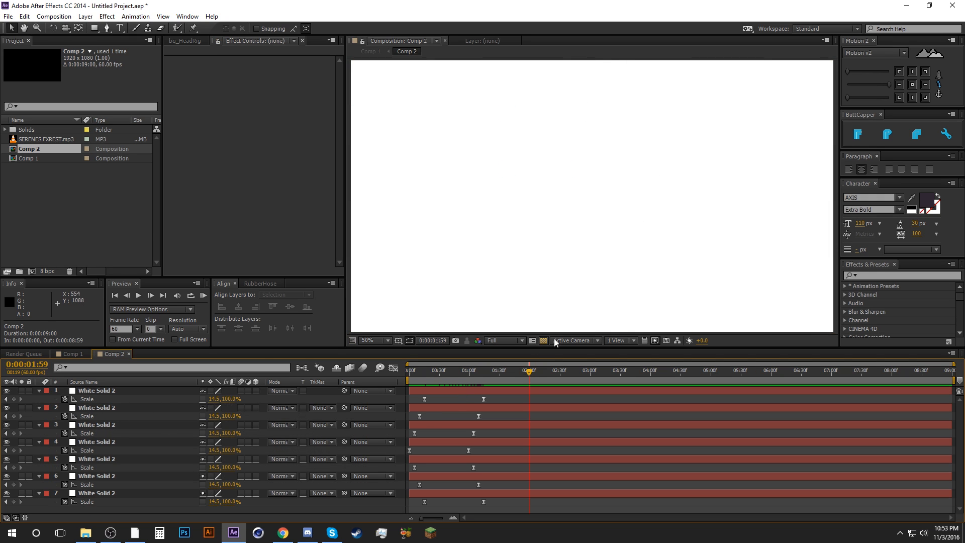
pyautogui.click(99, 426)
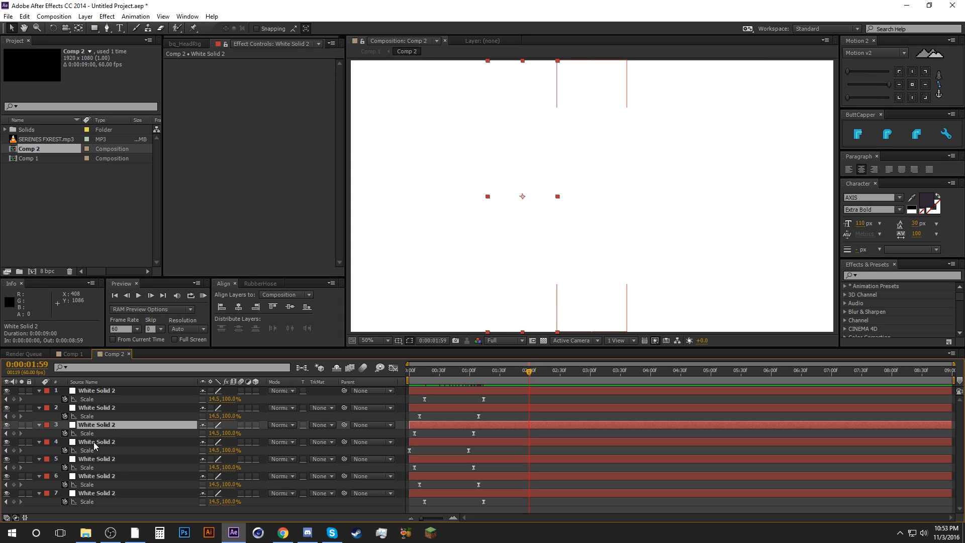
pyautogui.press('Right')
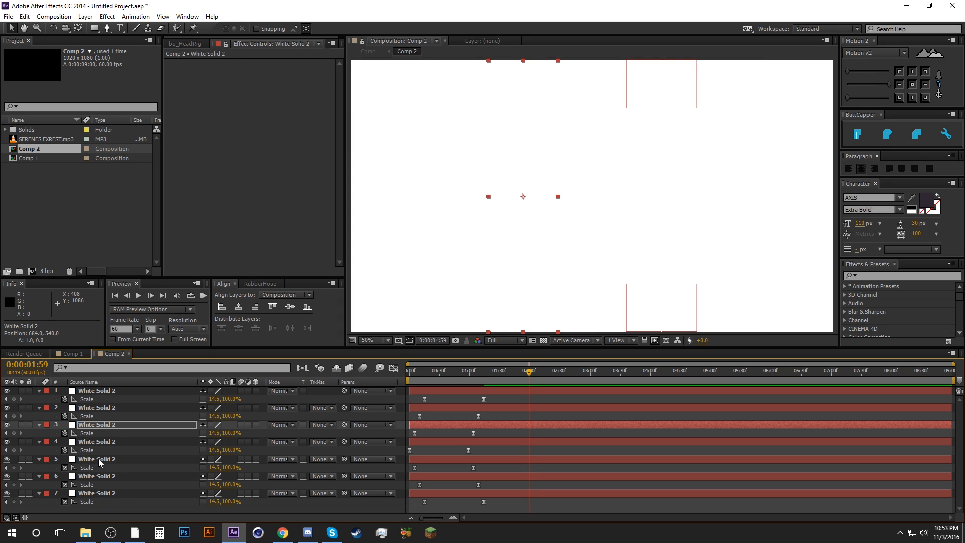
pyautogui.click(98, 460)
pyautogui.press('Left')
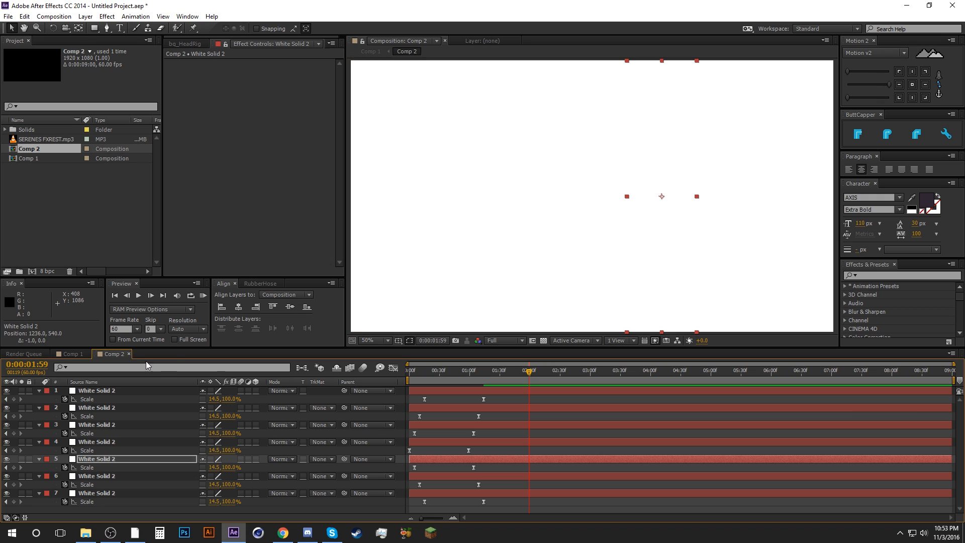
pyautogui.click(75, 353)
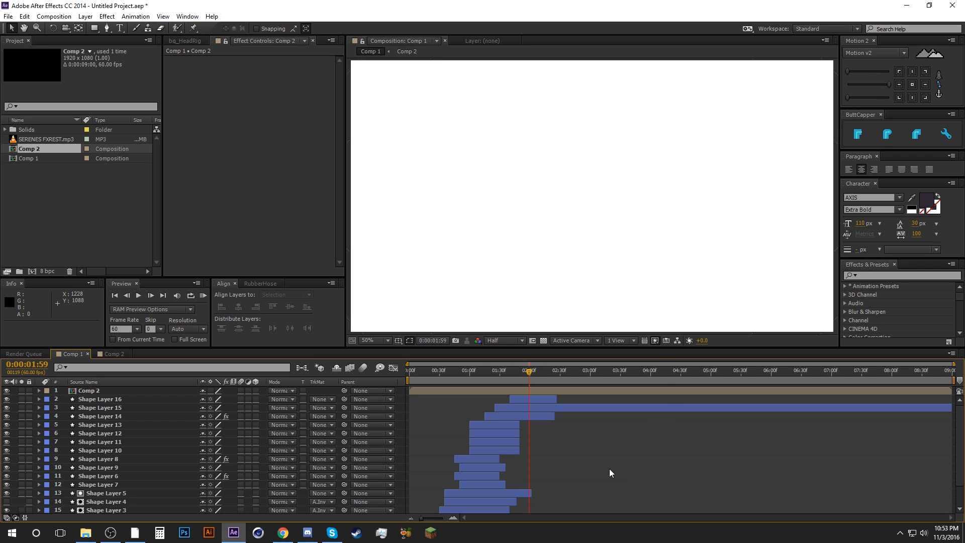
# Step: Align the start of the Comp 2 layer with the start of Shape Layer 16 at 0:00:01:40
pyautogui.click(519, 399)
pyautogui.press('u')
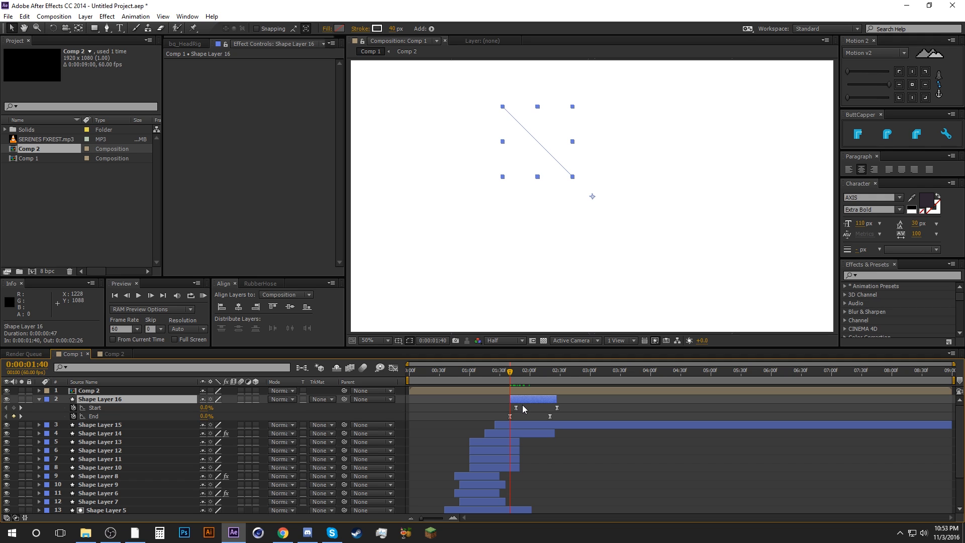
pyautogui.press('u')
pyautogui.moveTo(417, 390); pyautogui.dragTo(510, 371)
# Step: Advance five frames and delay the Comp 2 layer so it starts at 0:00:01:45
pyautogui.click(155, 295)
pyautogui.click(155, 294)
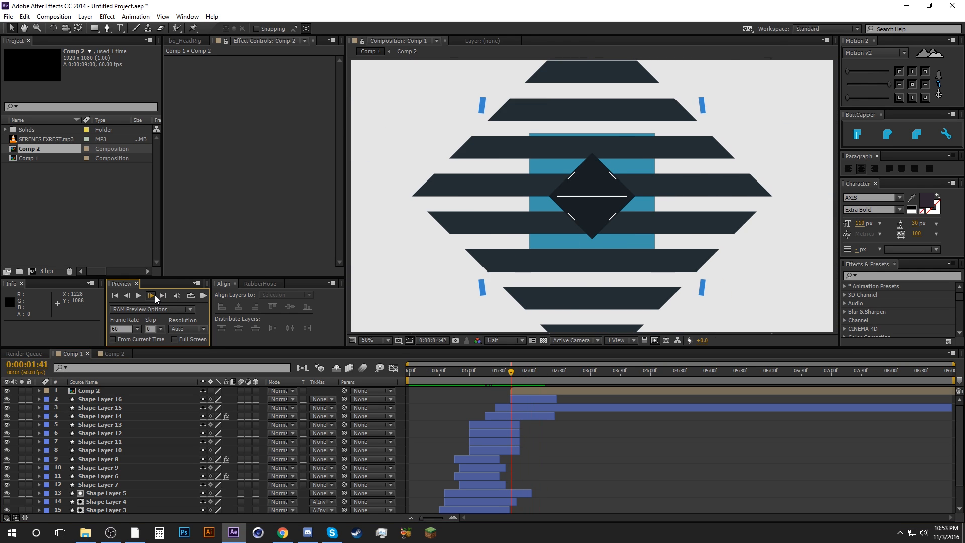
pyautogui.click(155, 295)
pyautogui.click(155, 295)
pyautogui.click(155, 295)
pyautogui.click(154, 295)
pyautogui.click(129, 296)
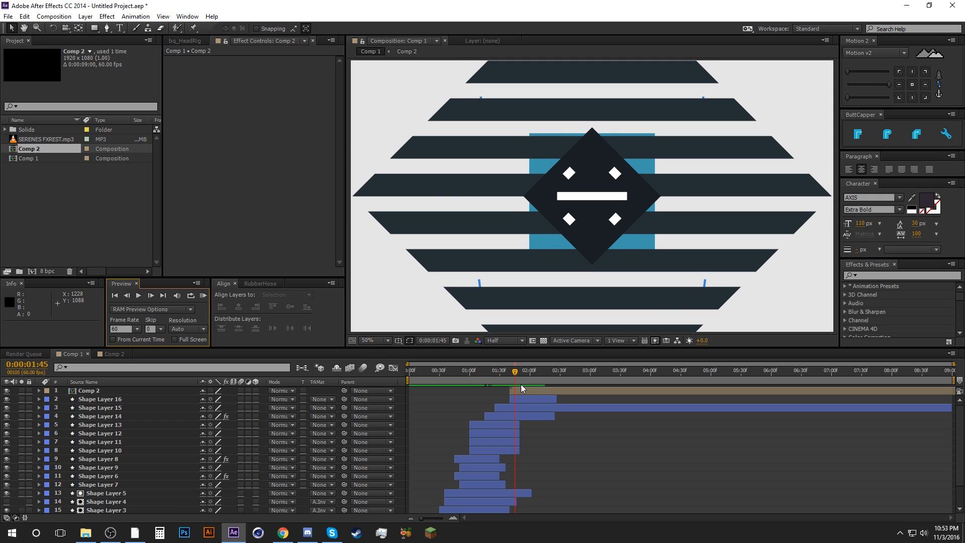
pyautogui.moveTo(519, 391); pyautogui.dragTo(526, 391)
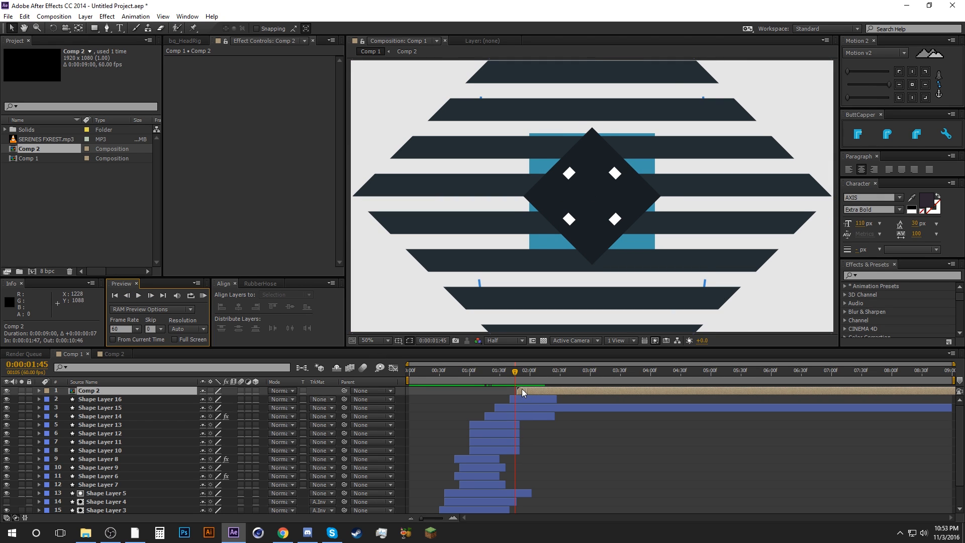
pyautogui.click(490, 387)
# Step: Scrub through the transition in Comp 1 and compare it with the reference YouTube video in the browser
pyautogui.click(519, 372)
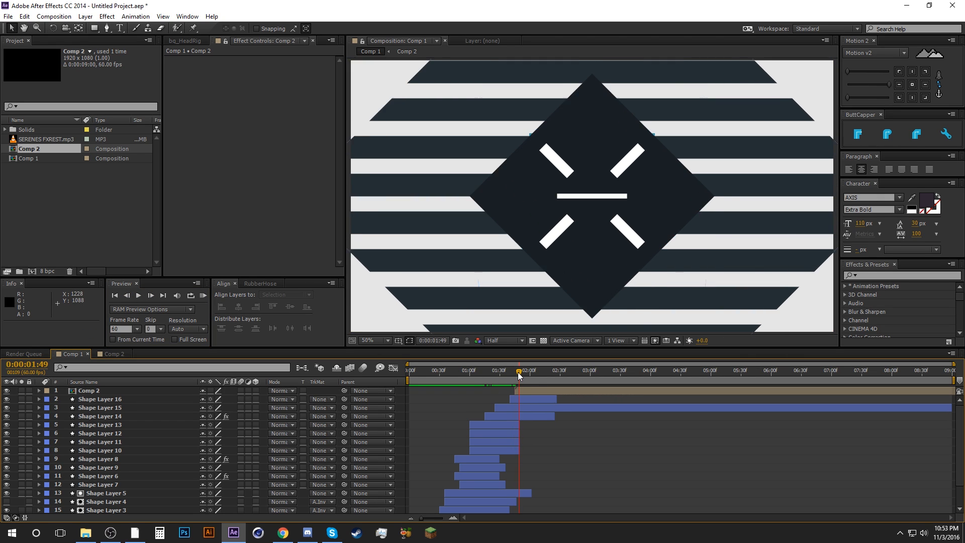
pyautogui.moveTo(519, 374); pyautogui.dragTo(564, 372)
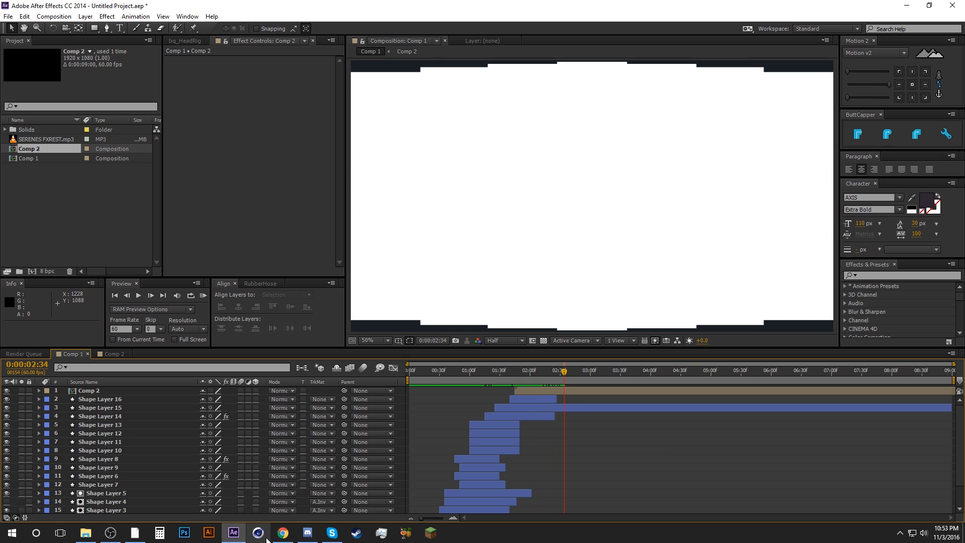
pyautogui.click(283, 532)
pyautogui.click(174, 423)
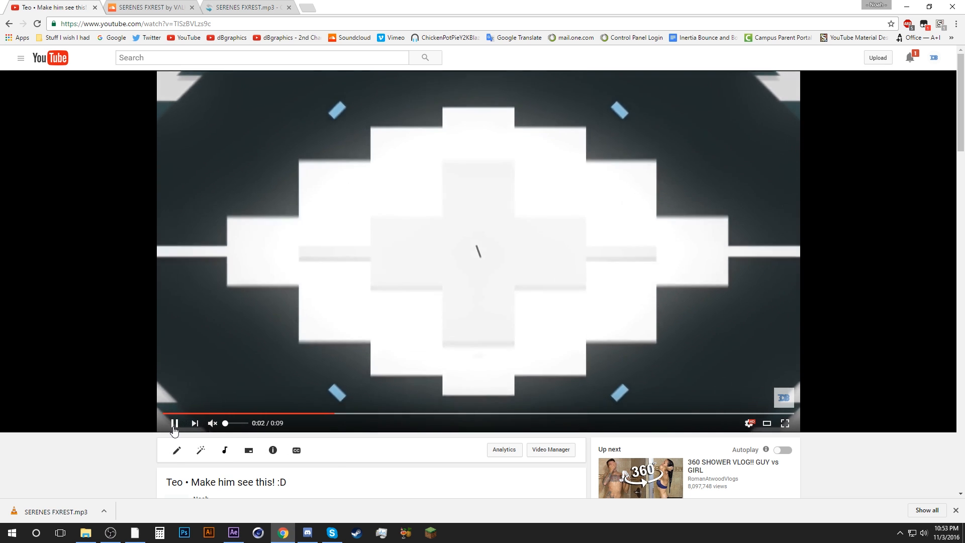
pyautogui.click(174, 423)
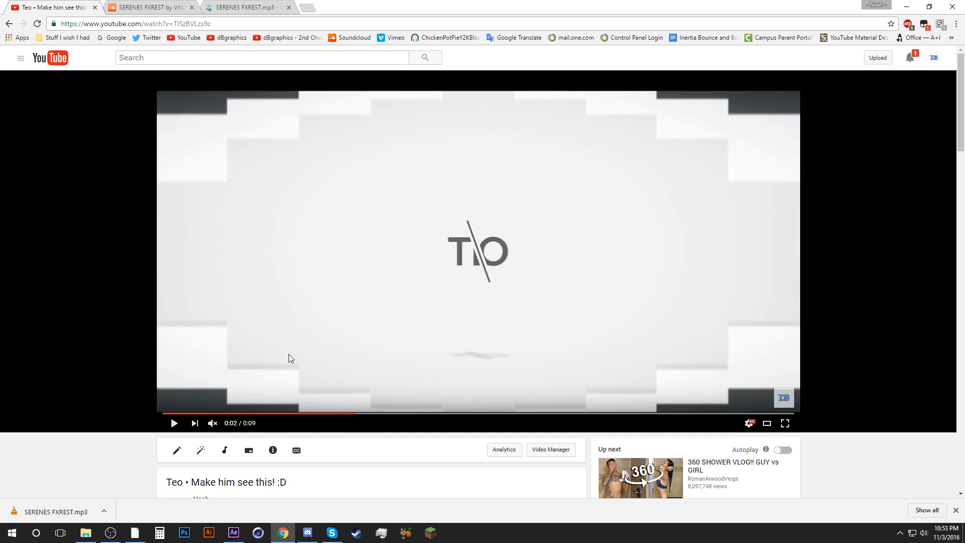
# Step: Switch back to After Effects, duplicate the Comp 2 layer, and start the upper copy at 0:00:01:50
pyautogui.click(234, 531)
pyautogui.click(527, 391)
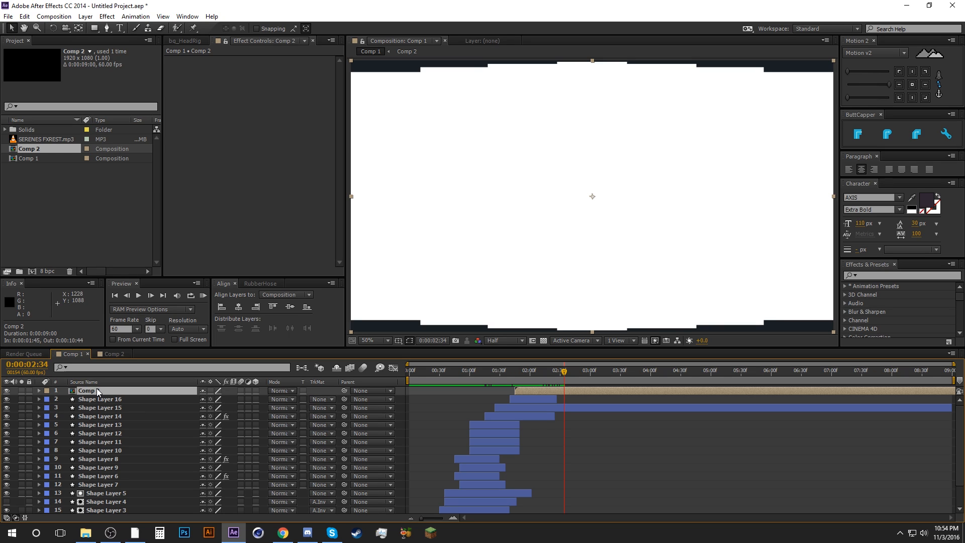
pyautogui.hotkey('ctrl', 'd')
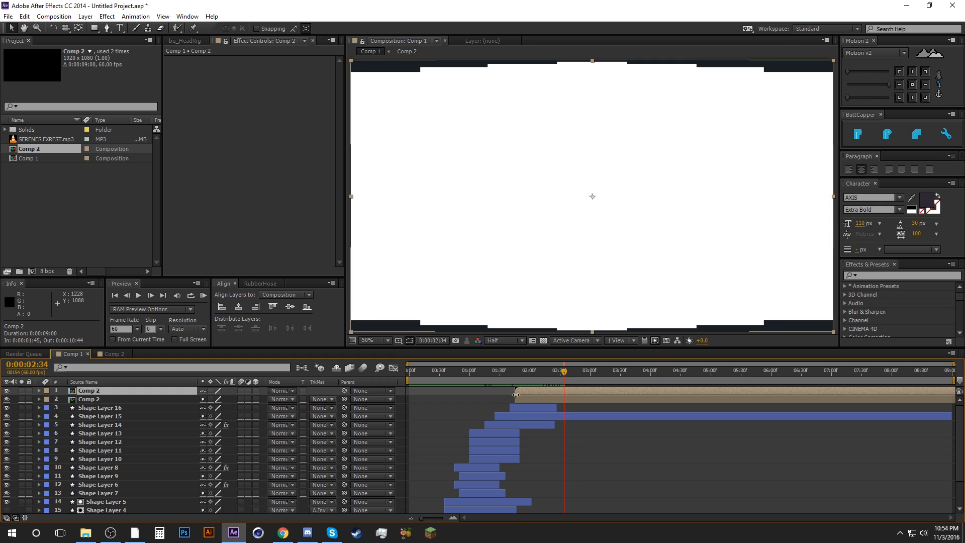
pyautogui.click(511, 375)
pyautogui.click(150, 296)
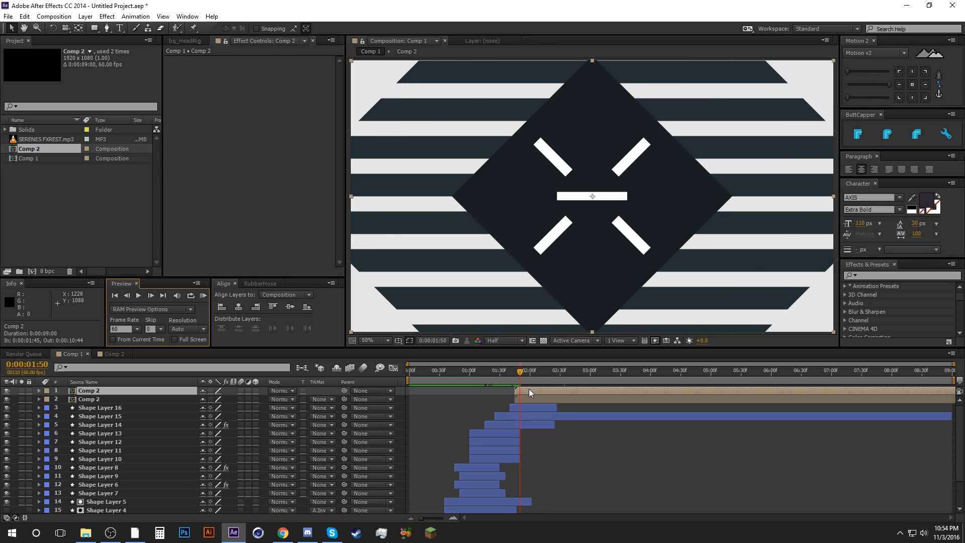
pyautogui.moveTo(536, 388)
pyautogui.mouseDown()
pyautogui.moveTo(526, 377)
pyautogui.moveTo(536, 377)
pyautogui.mouseUp()
pyautogui.click(490, 394)
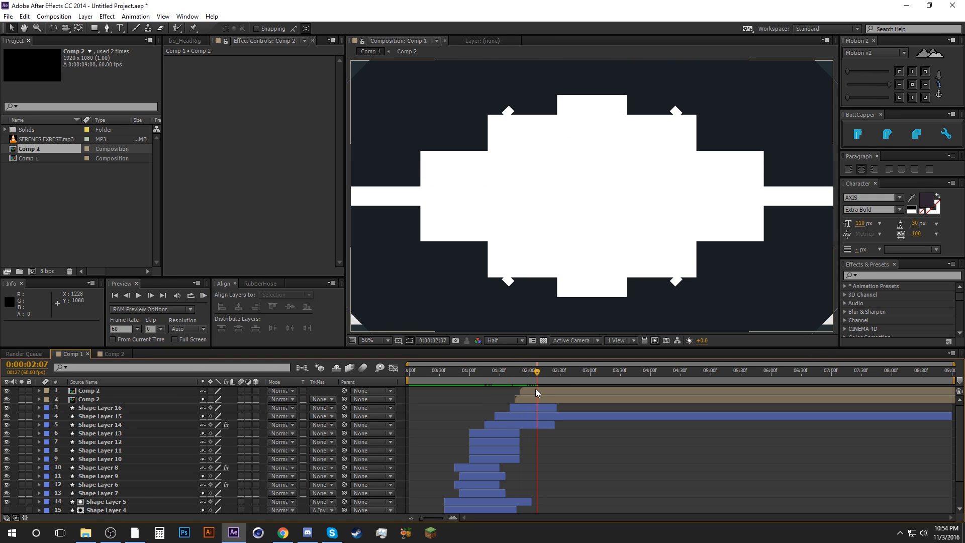
# Step: Try recolouring the first strip inside Comp 2 with a red solid, and undo it after viewing Comp 1
pyautogui.doubleClick(90, 392)
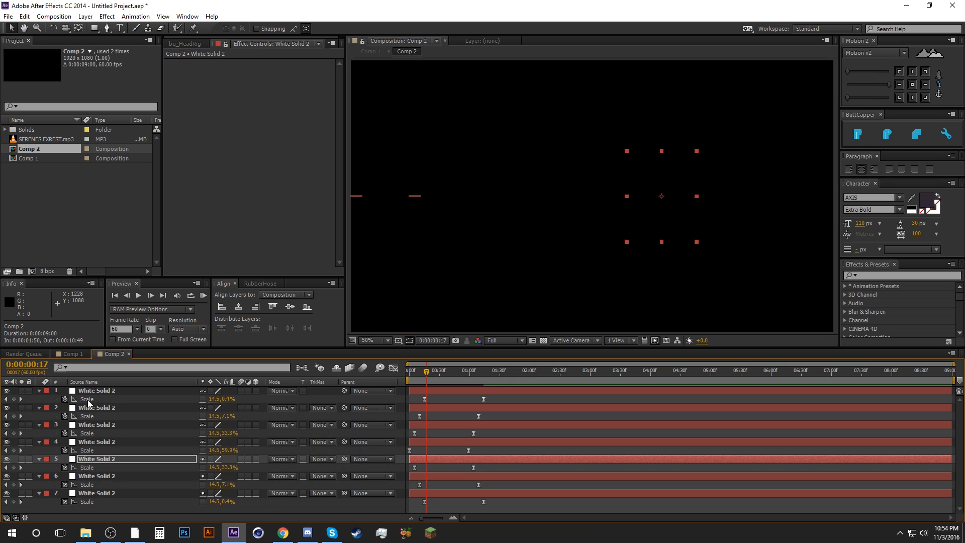
pyautogui.click(106, 392)
pyautogui.hotkey('ctrl', 'shift', 'y')
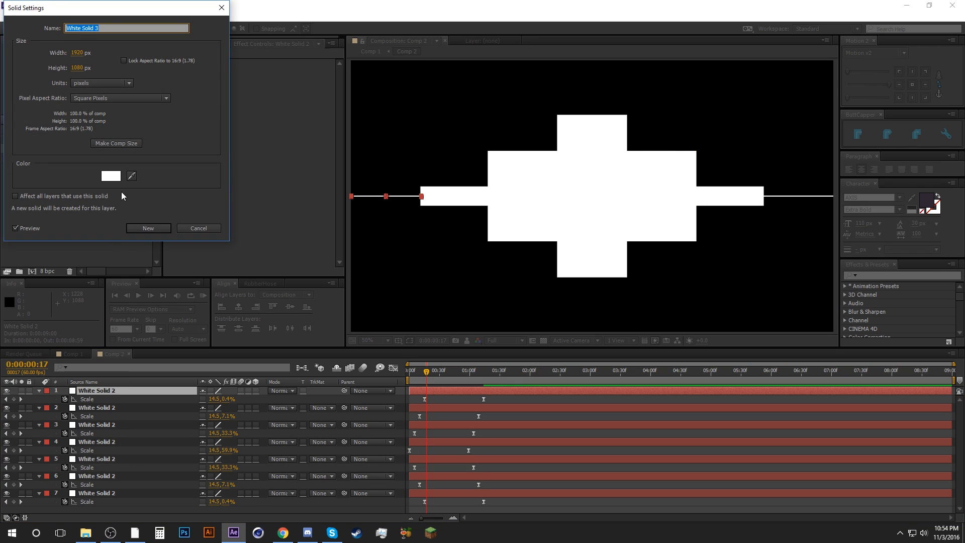
pyautogui.click(118, 176)
pyautogui.click(368, 166)
pyautogui.click(488, 126)
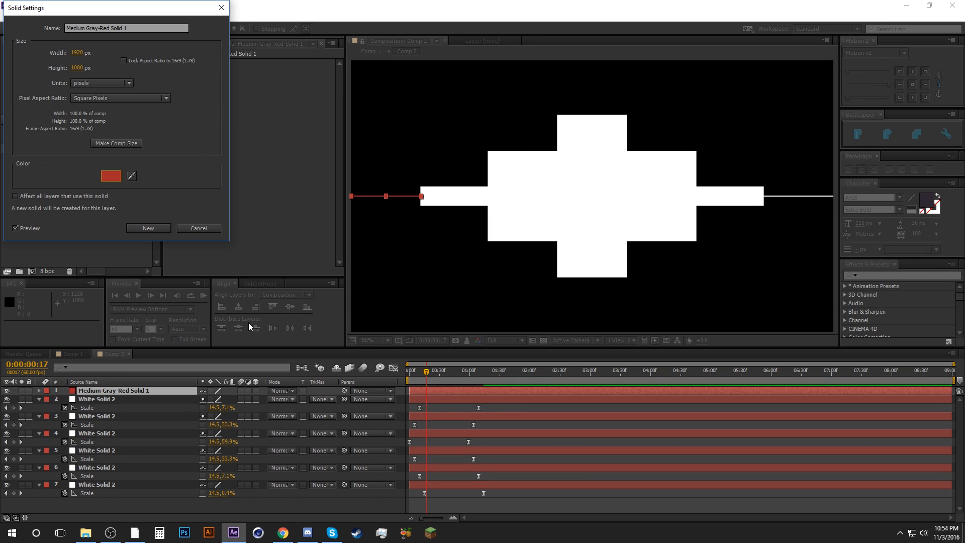
pyautogui.click(151, 229)
pyautogui.click(70, 354)
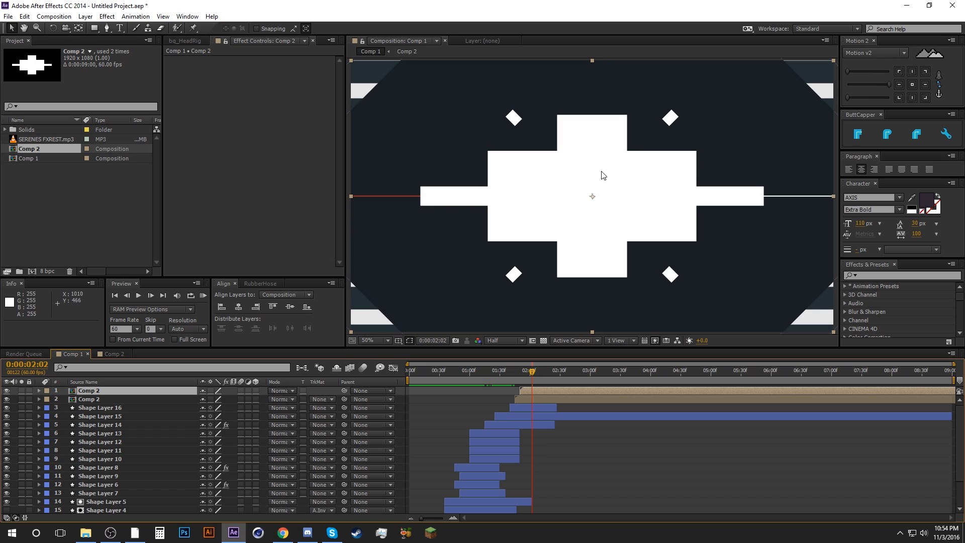
pyautogui.press('space')
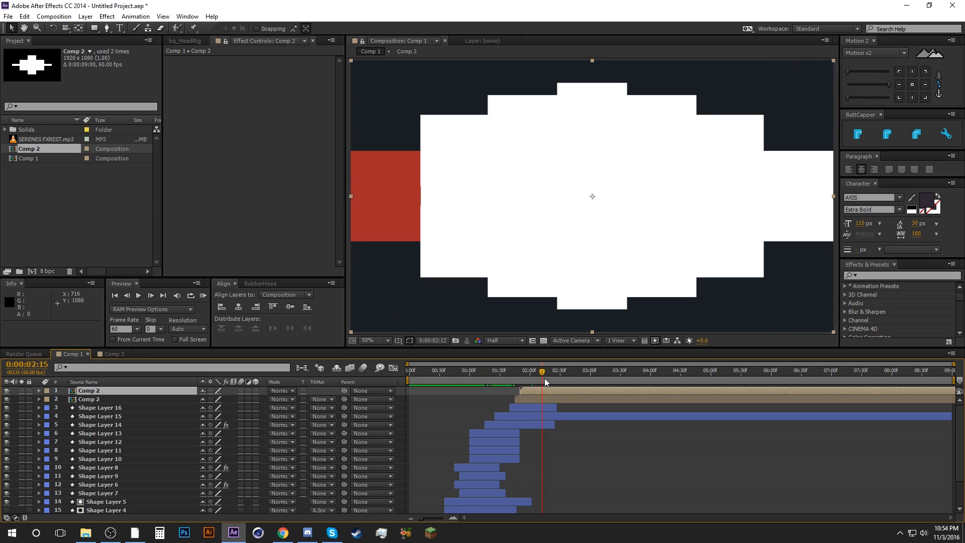
pyautogui.doubleClick(89, 394)
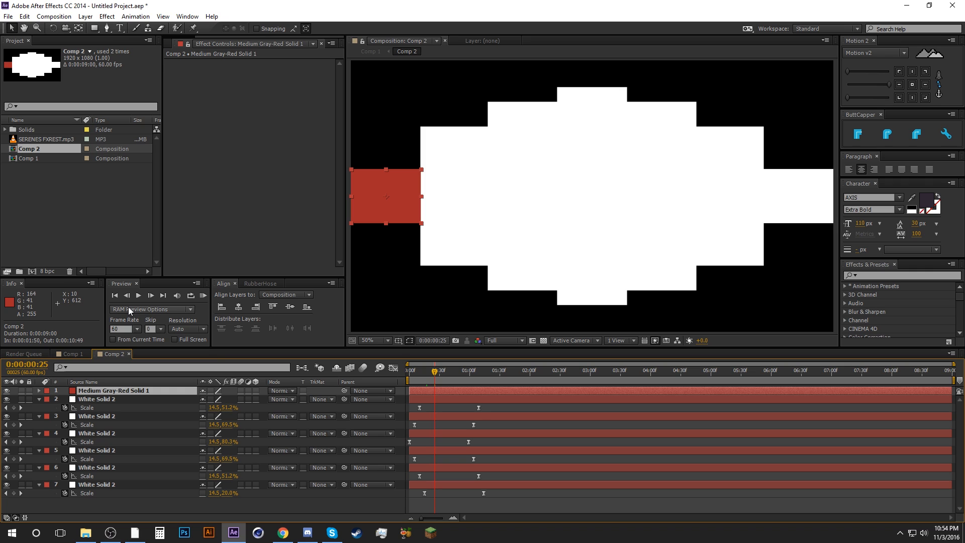
pyautogui.click(67, 353)
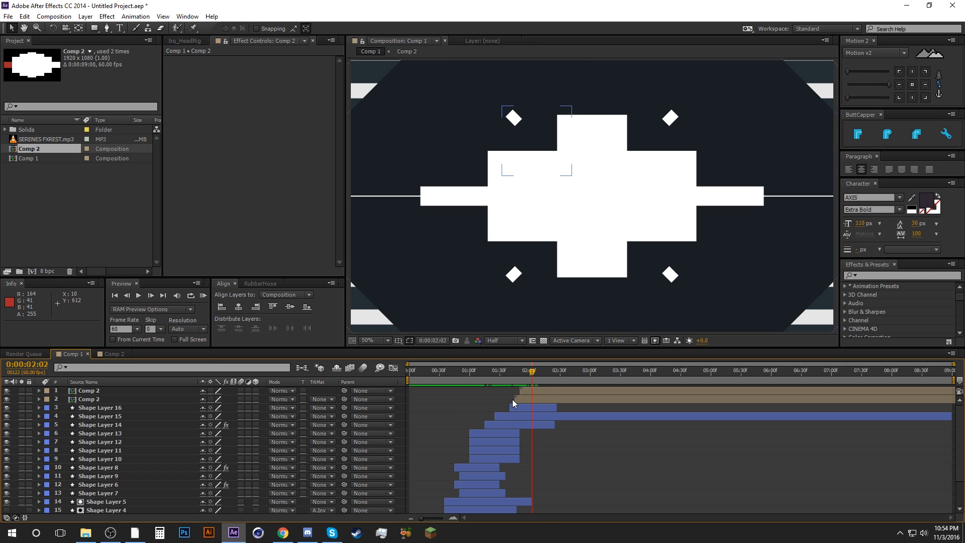
# Step: Apply the Generate effect Fill to the upper Comp 2 layer in Comp 1
pyautogui.moveTo(537, 378); pyautogui.dragTo(553, 381)
pyautogui.click(556, 391)
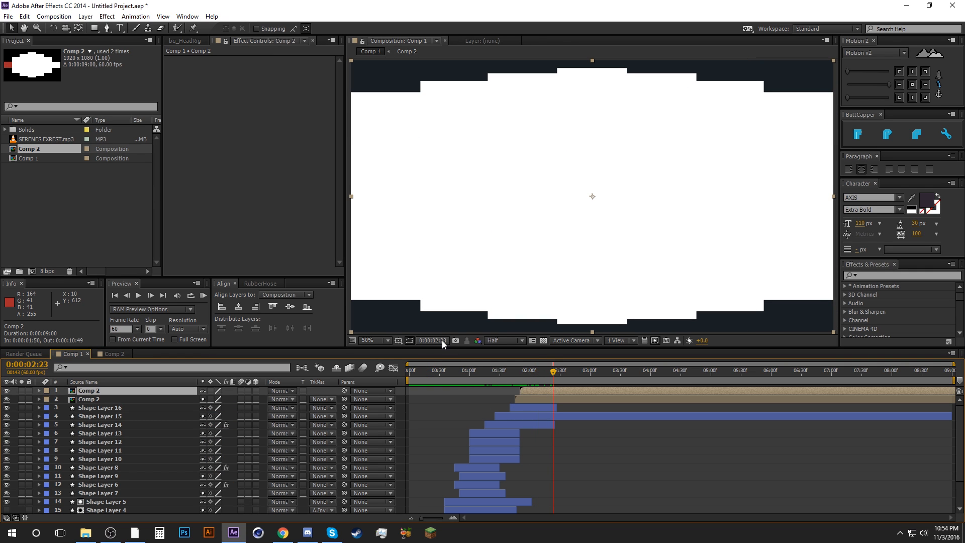
pyautogui.rightClick(202, 171)
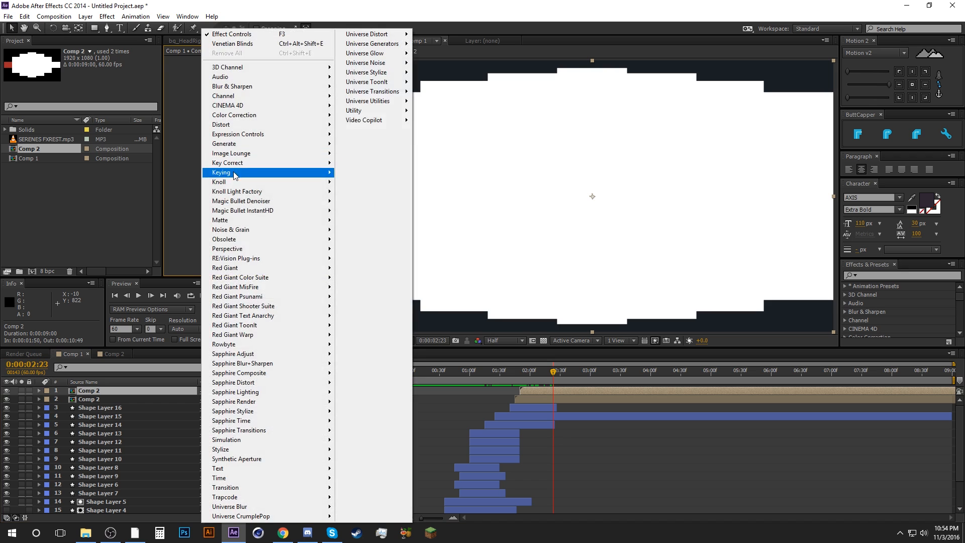
pyautogui.moveTo(236, 144)
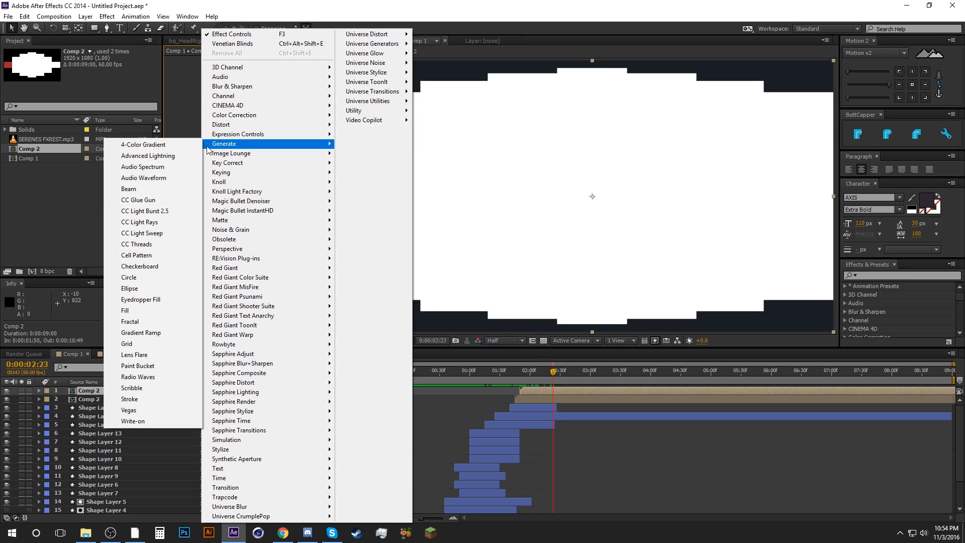
pyautogui.click(137, 310)
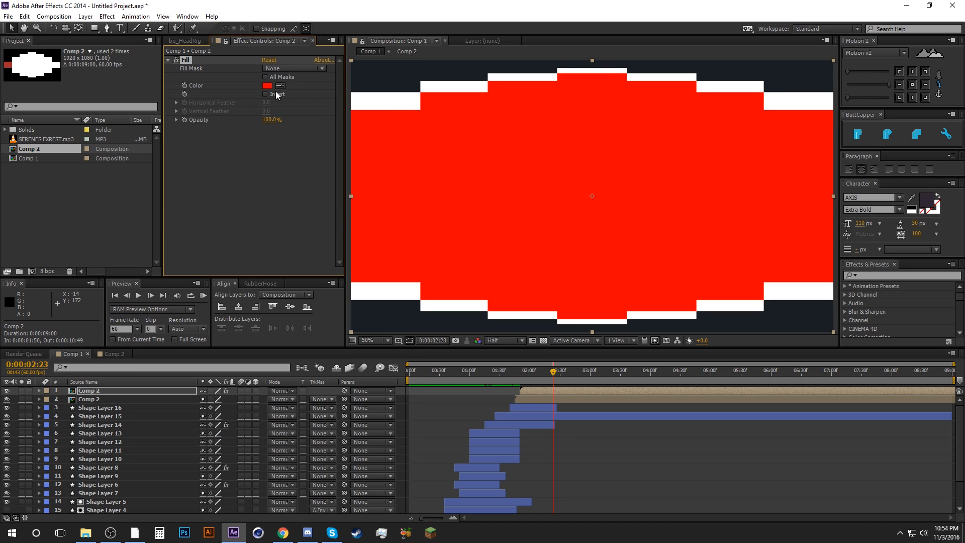
# Step: Set the Fill effect's colour to light blue, 82CBF1
pyautogui.click(263, 86)
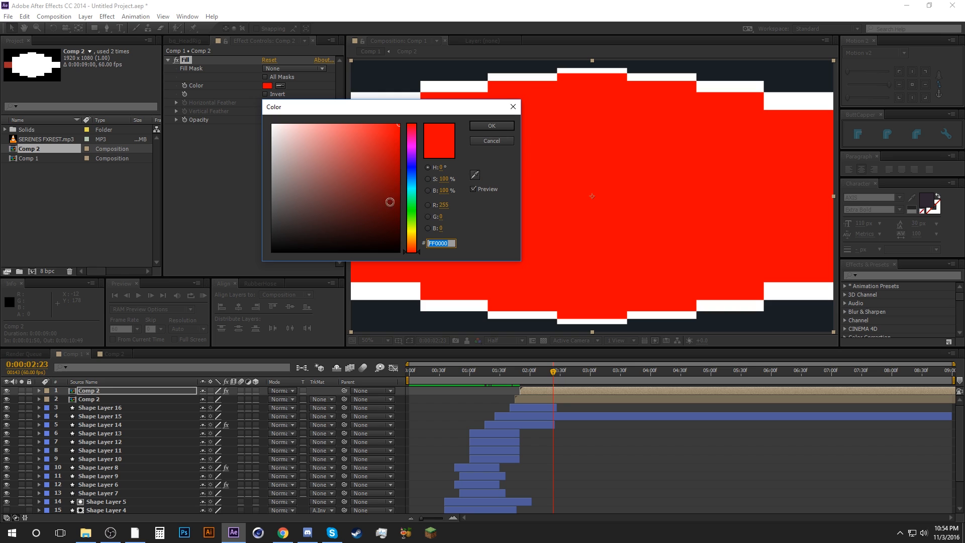
pyautogui.click(415, 181)
pyautogui.click(331, 132)
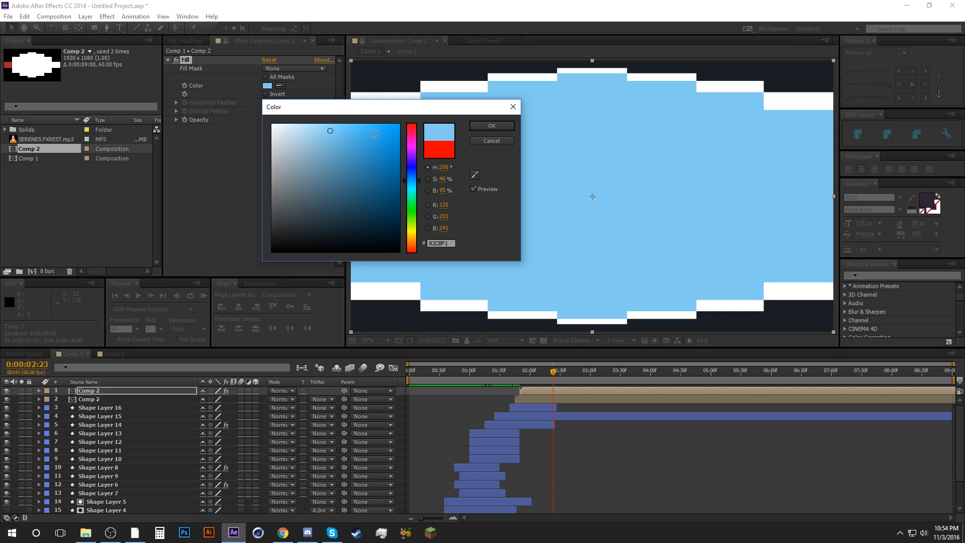
pyautogui.click(491, 126)
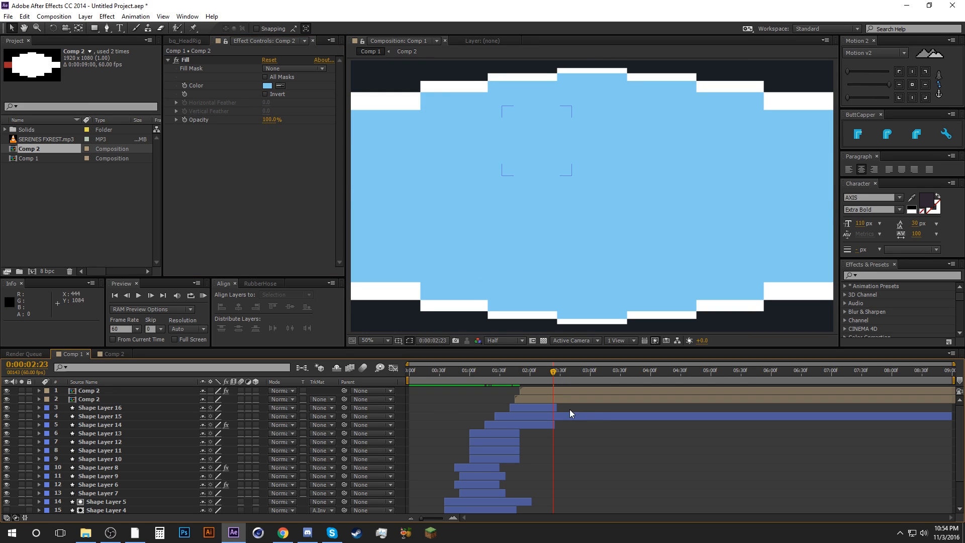
# Step: Delay the blue Comp 2 layer to start at 0:00:01:55 and scrub to 0:00:03:04 to check the transition
pyautogui.moveTo(502, 375)
pyautogui.mouseDown()
pyautogui.moveTo(551, 372)
pyautogui.moveTo(519, 372)
pyautogui.mouseUp()
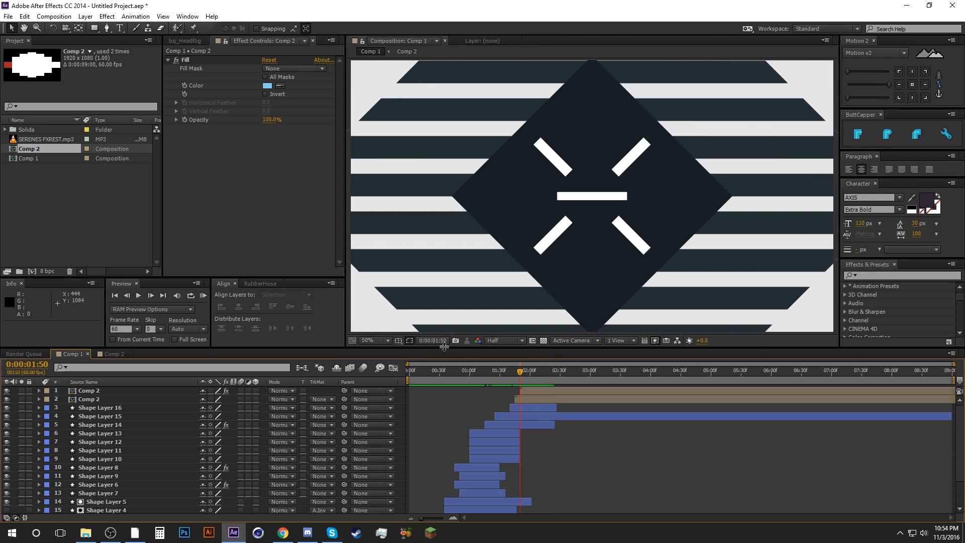
pyautogui.click(152, 296)
pyautogui.click(152, 297)
pyautogui.click(152, 296)
pyautogui.click(152, 296)
pyautogui.click(151, 297)
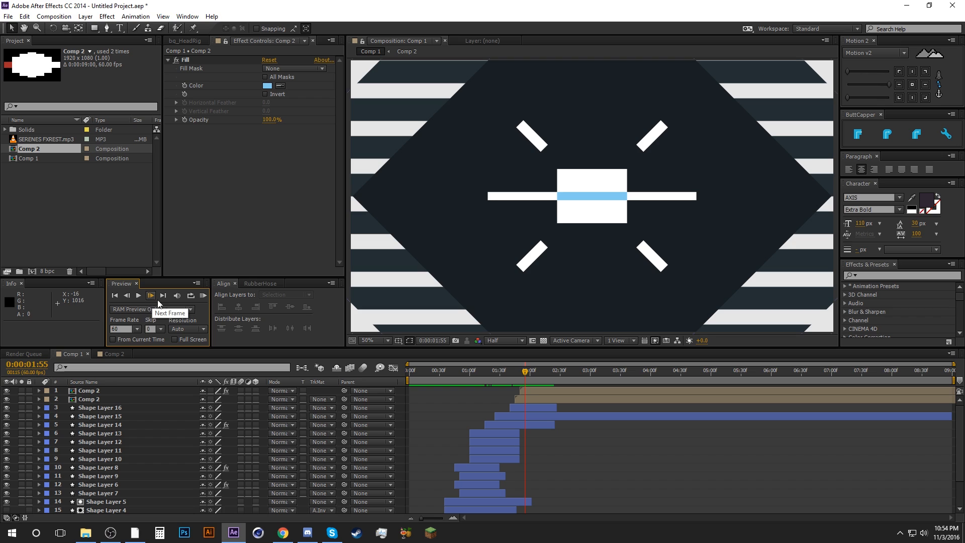
pyautogui.moveTo(532, 391); pyautogui.dragTo(596, 374)
pyautogui.click(487, 395)
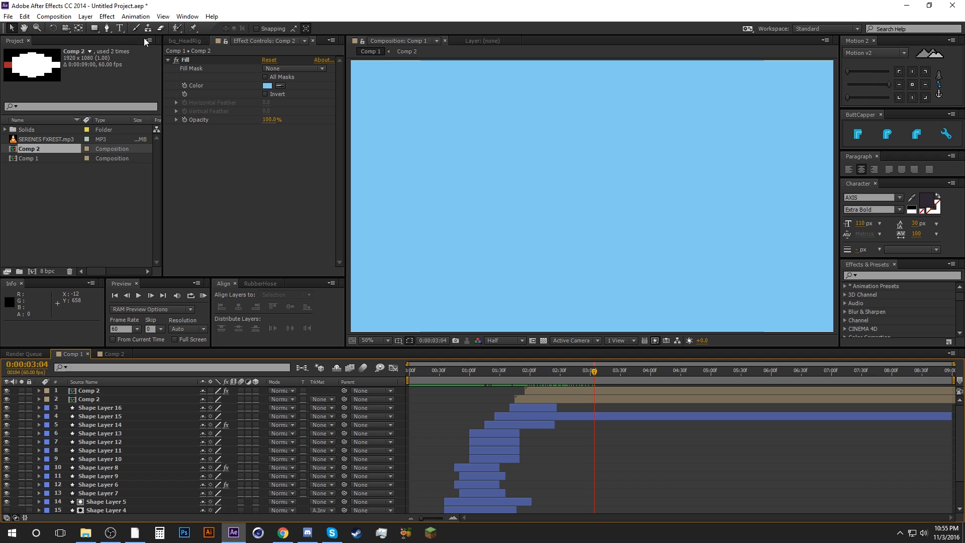
# Step: Add a text layer reading TEXT in Comp 1 and select all its characters
pyautogui.click(117, 28)
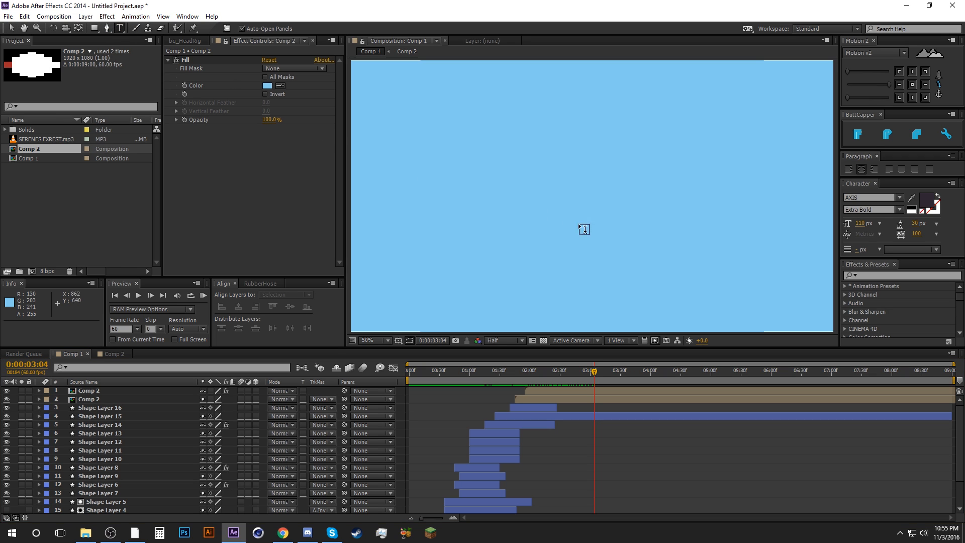
pyautogui.click(502, 204)
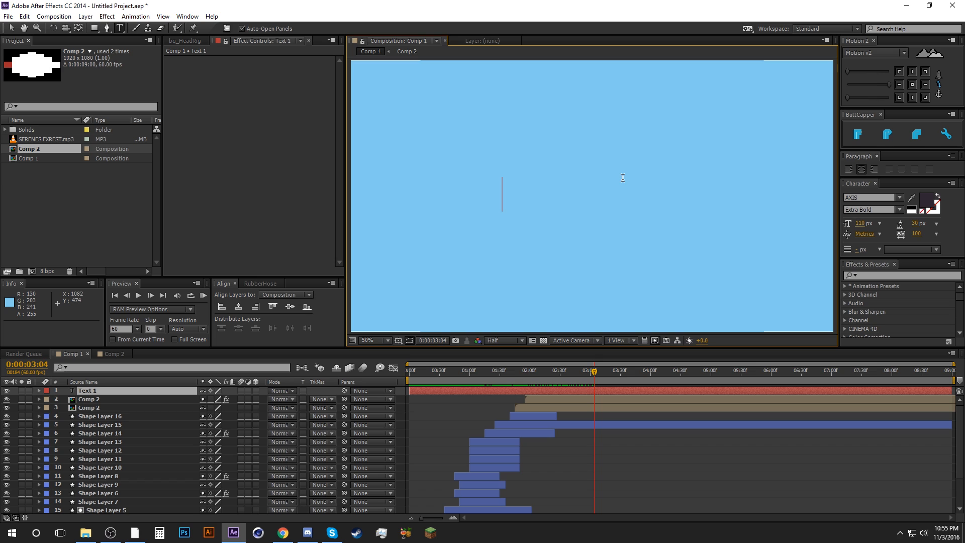
pyautogui.write('TEXT')
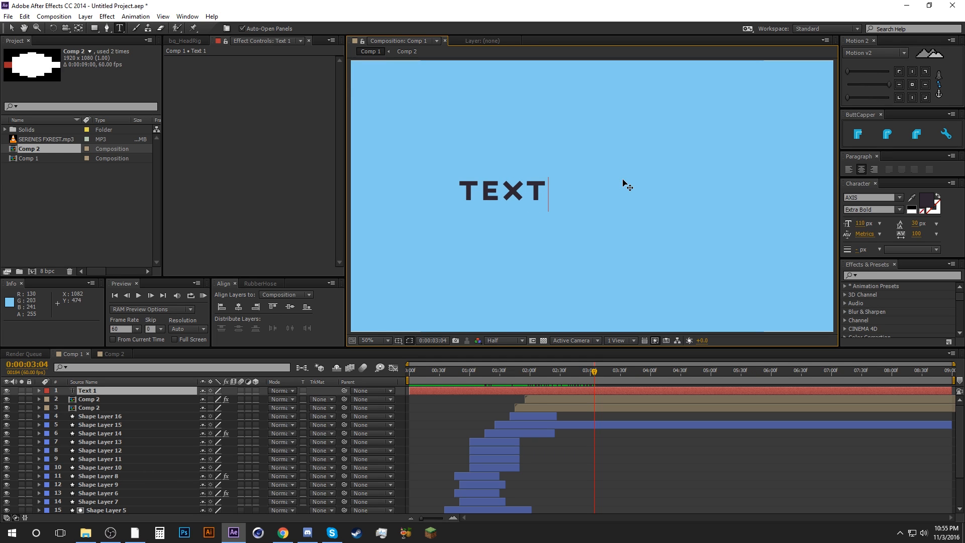
pyautogui.hotkey('ctrl', 'a')
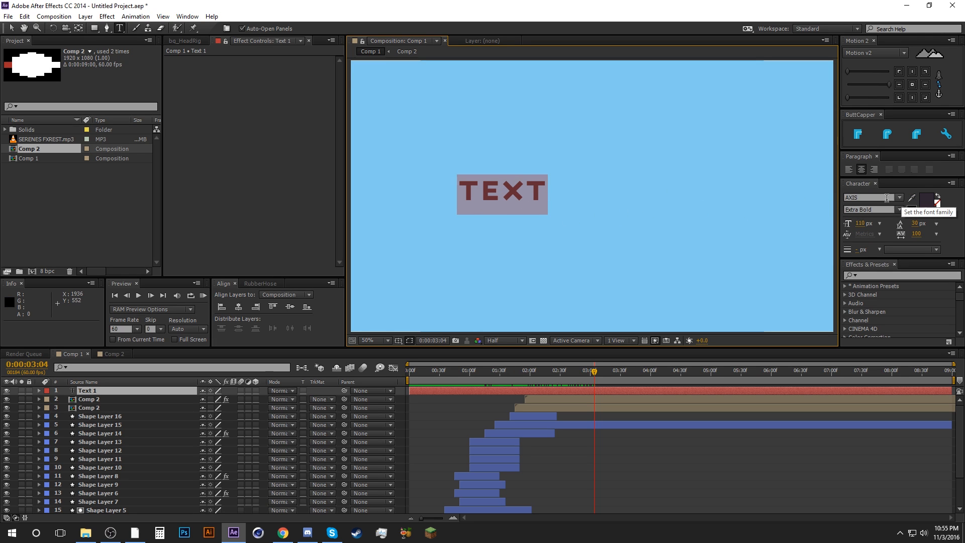
# Step: Try the Campton, Nexa Bold and Gotham fonts on the text and return it to AXIS Extra Bold
pyautogui.click(861, 197)
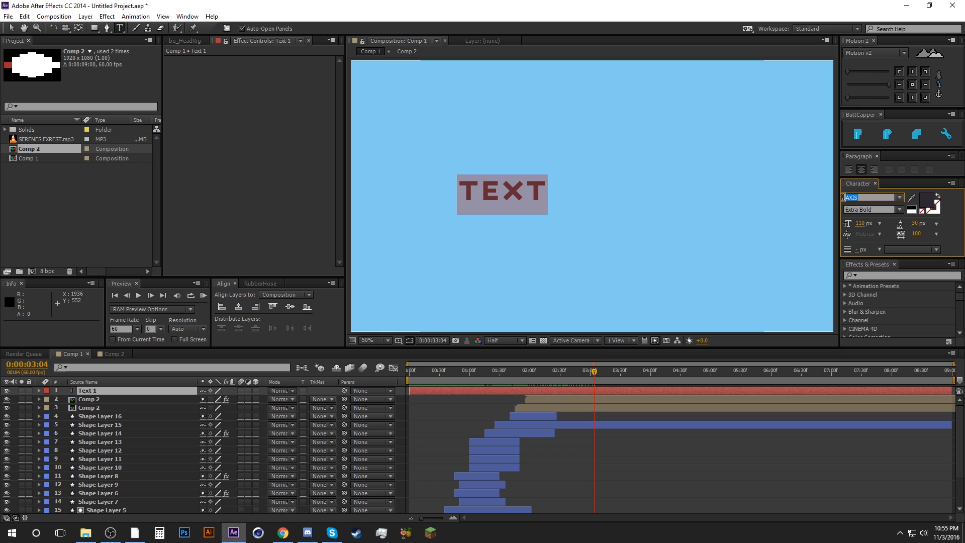
pyautogui.write('Campton')
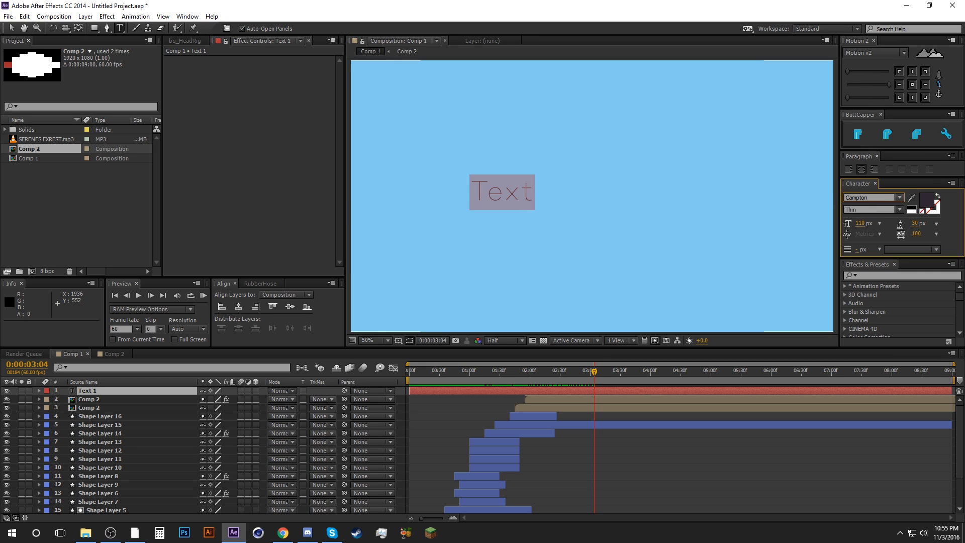
pyautogui.click(852, 196)
pyautogui.write('Nexa Bold')
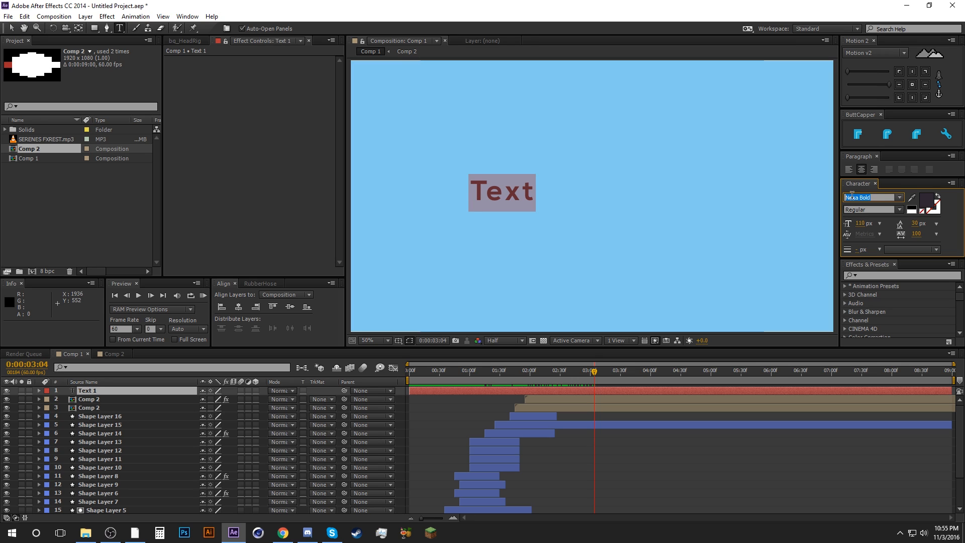
pyautogui.write('Gotham')
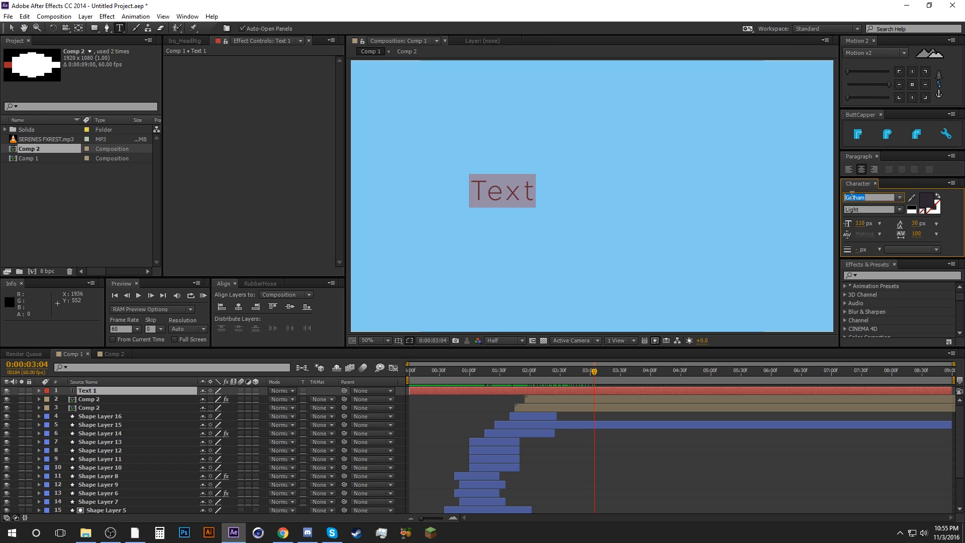
pyautogui.write('AXIS')
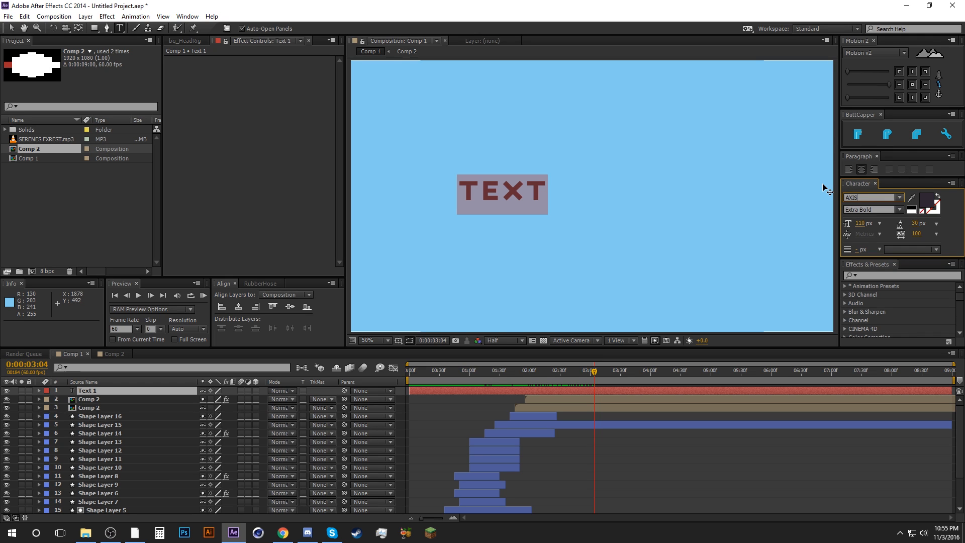
pyautogui.click(899, 210)
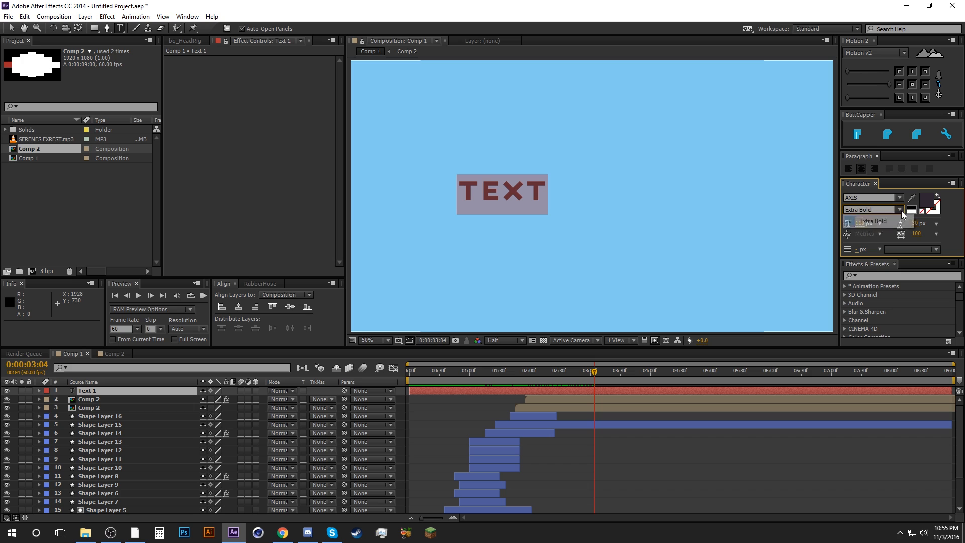
pyautogui.click(892, 211)
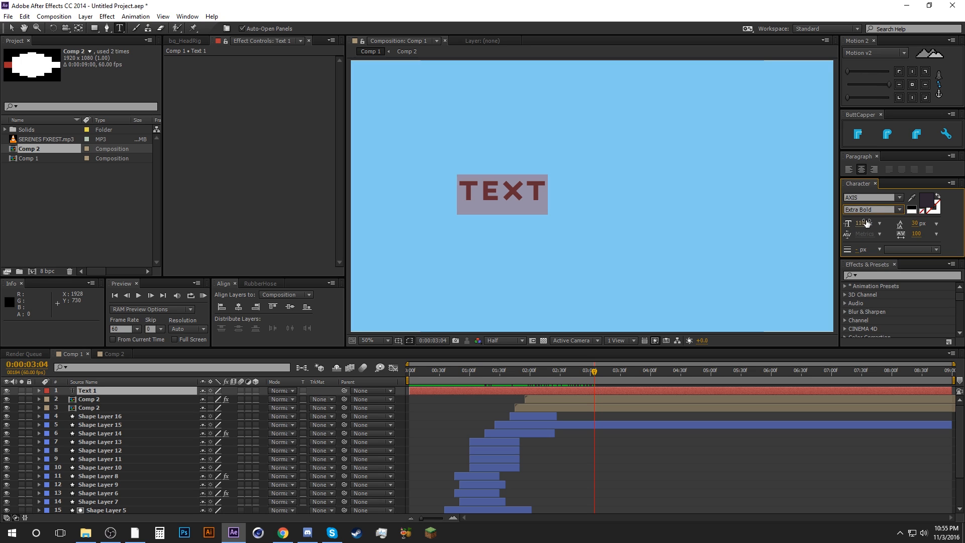
# Step: Set the text's font size to 120 px and tracking to -20, accepting 2E2632 as its colour
pyautogui.moveTo(870, 227); pyautogui.dragTo(867, 226)
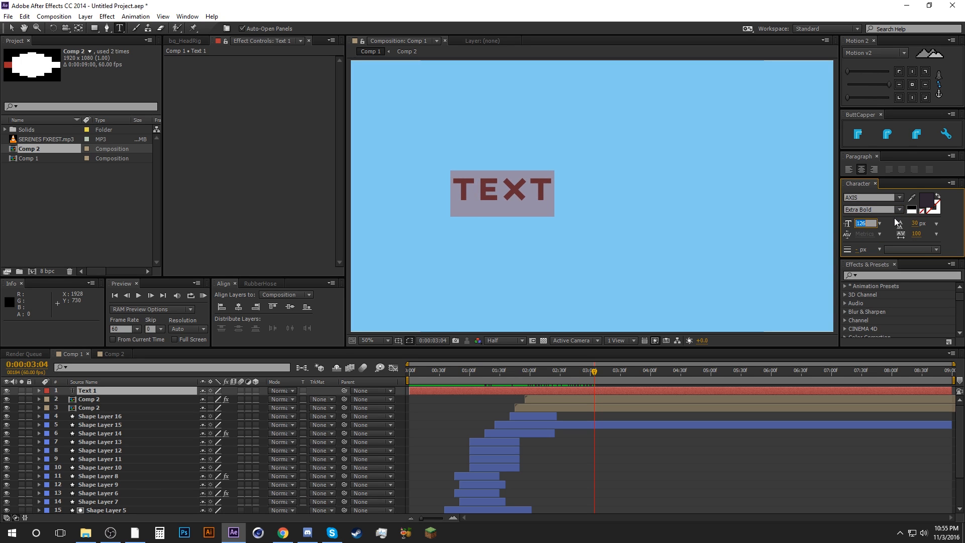
pyautogui.write('120')
pyautogui.press('Return')
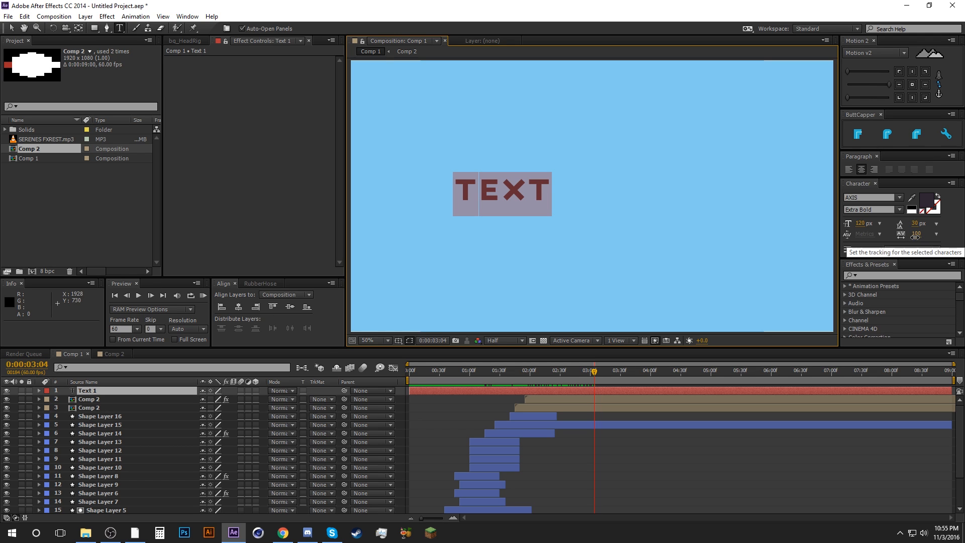
pyautogui.moveTo(916, 234); pyautogui.dragTo(874, 253)
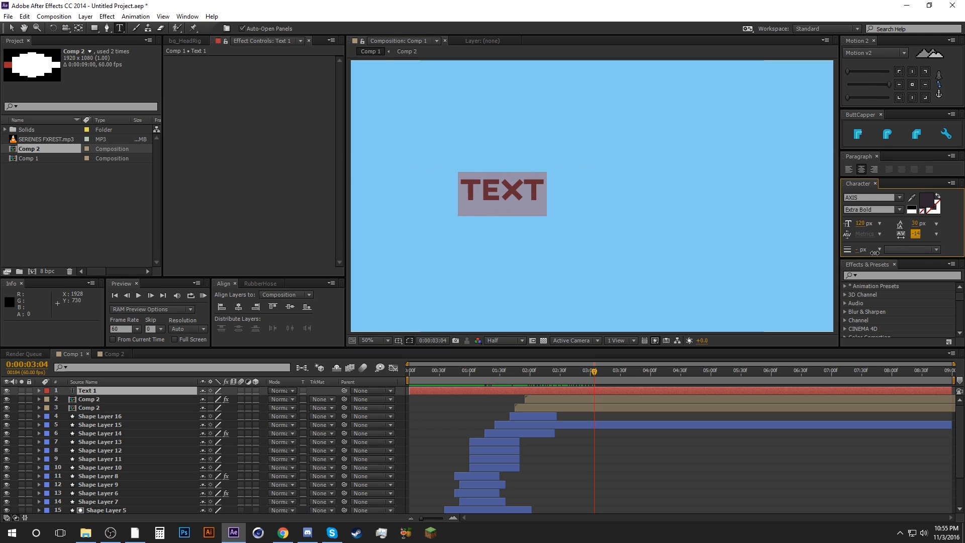
pyautogui.click(915, 234)
pyautogui.press('Return')
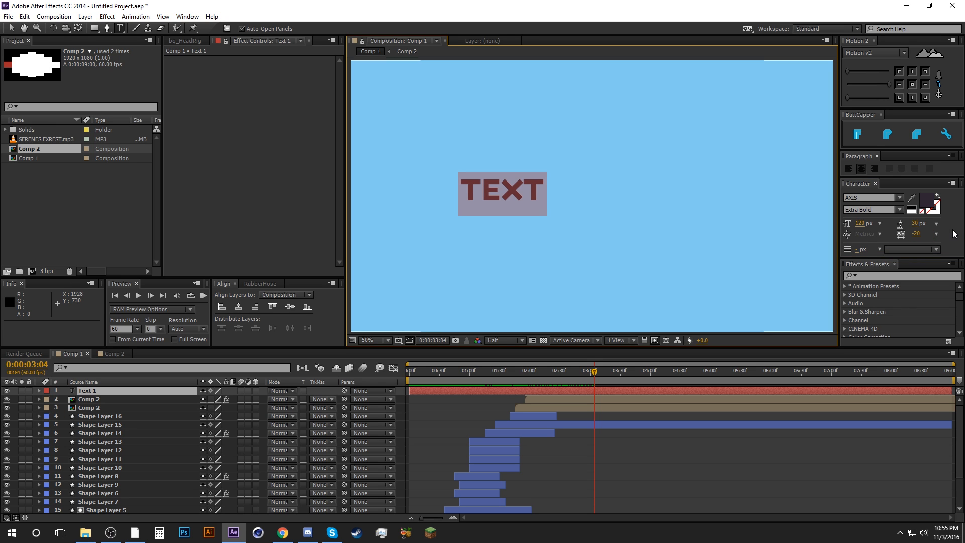
pyautogui.click(926, 207)
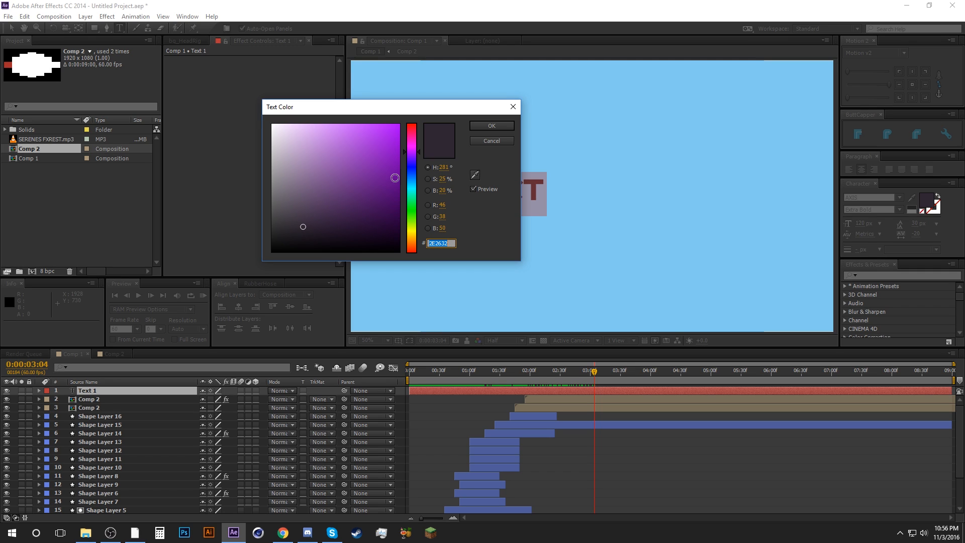
pyautogui.click(491, 126)
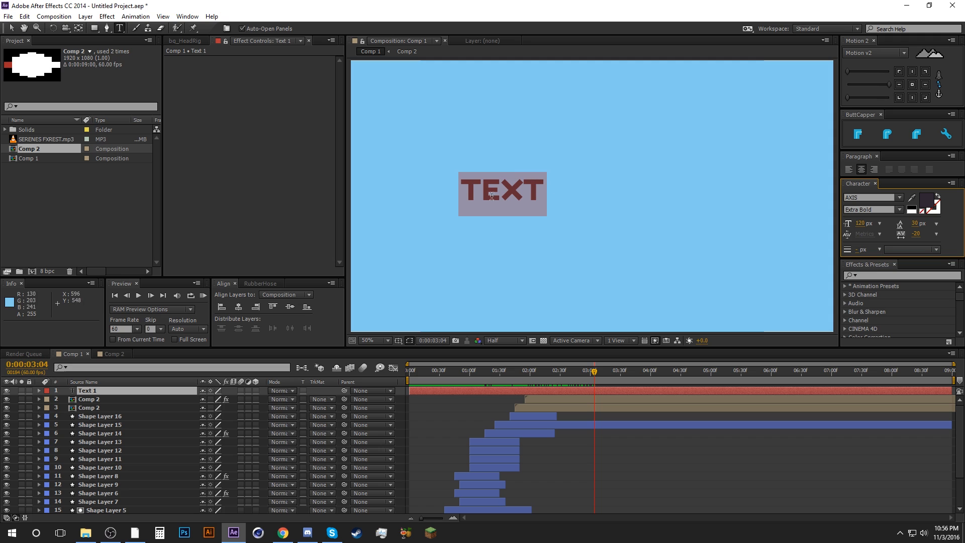
# Step: Move the text layer's anchor point to the middle of the word
pyautogui.click(589, 391)
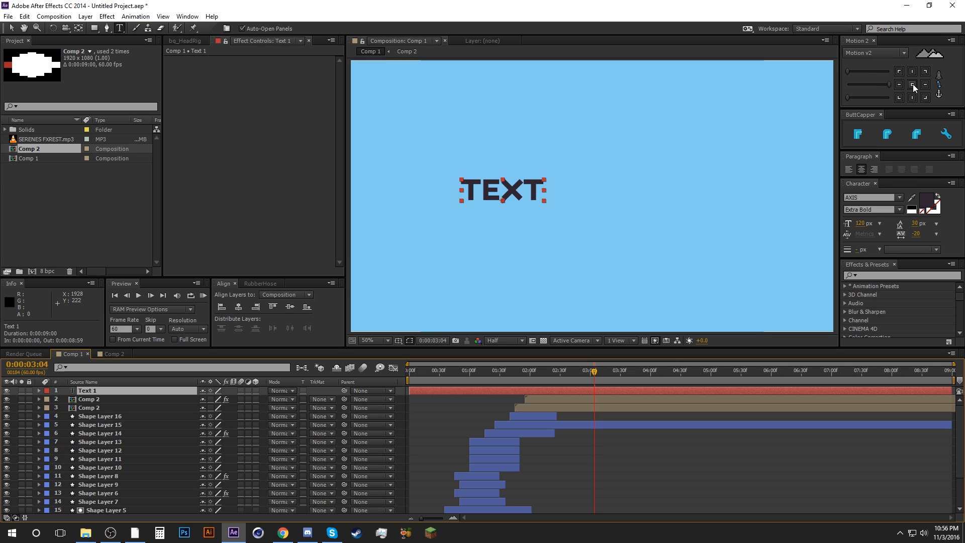
pyautogui.press('y')
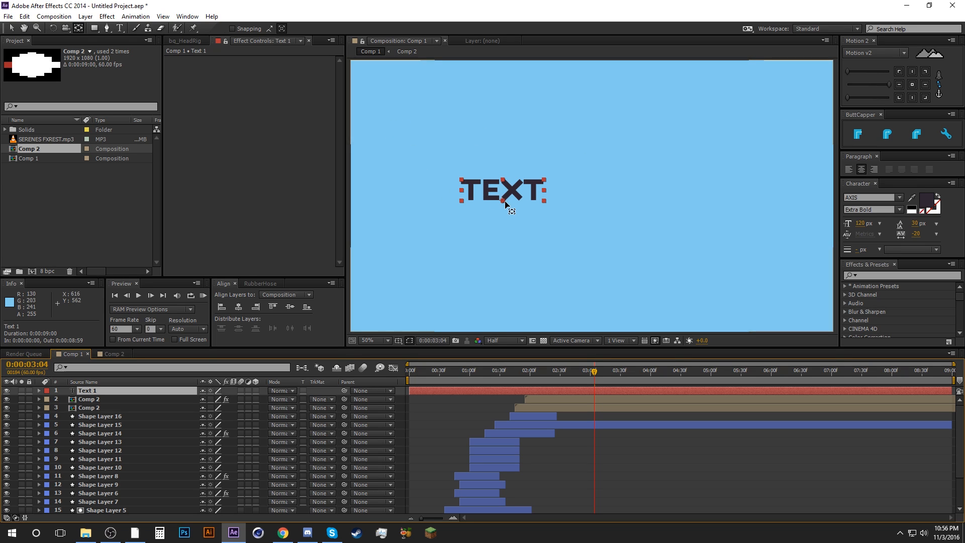
pyautogui.moveTo(503, 201); pyautogui.dragTo(505, 194)
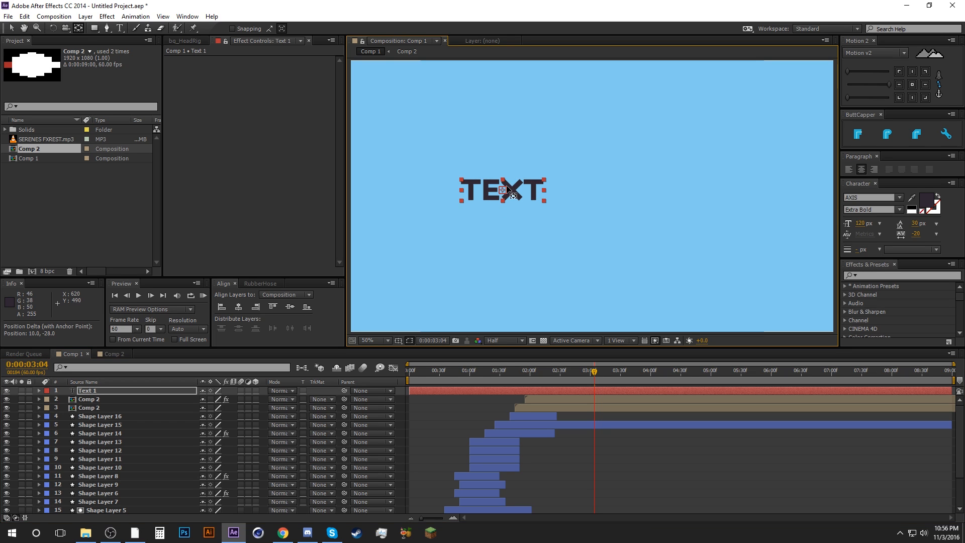
pyautogui.click(456, 401)
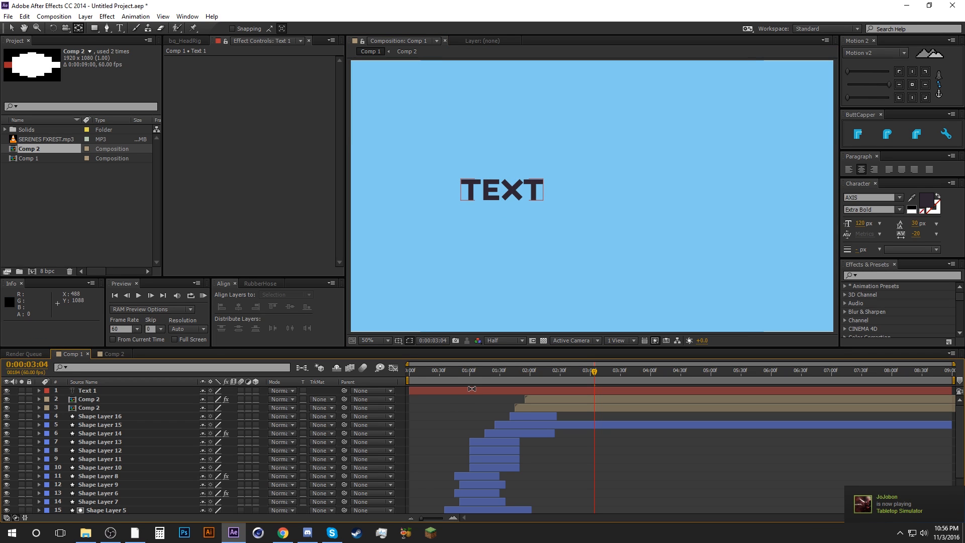
# Step: Centre the text layer horizontally and vertically in the composition
pyautogui.press('v')
pyautogui.click(472, 388)
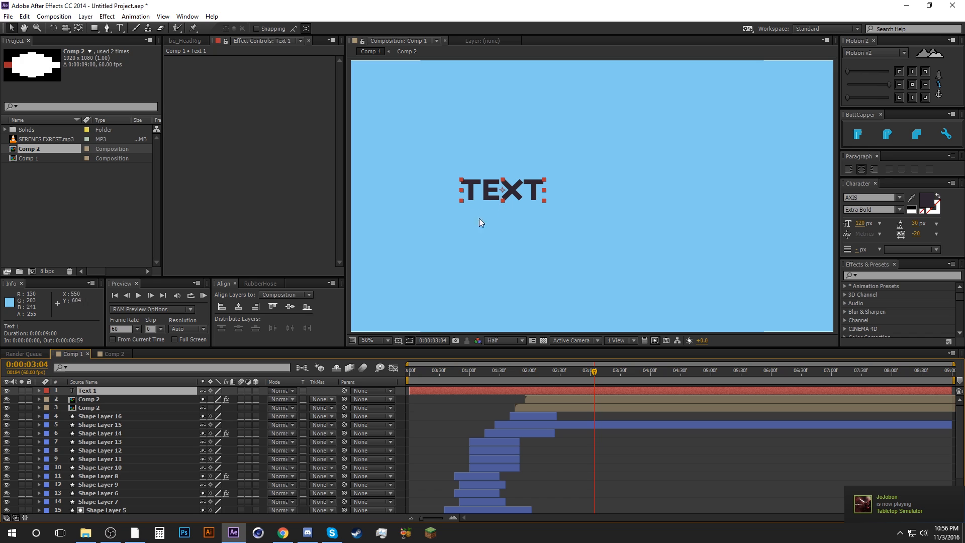
pyautogui.click(239, 306)
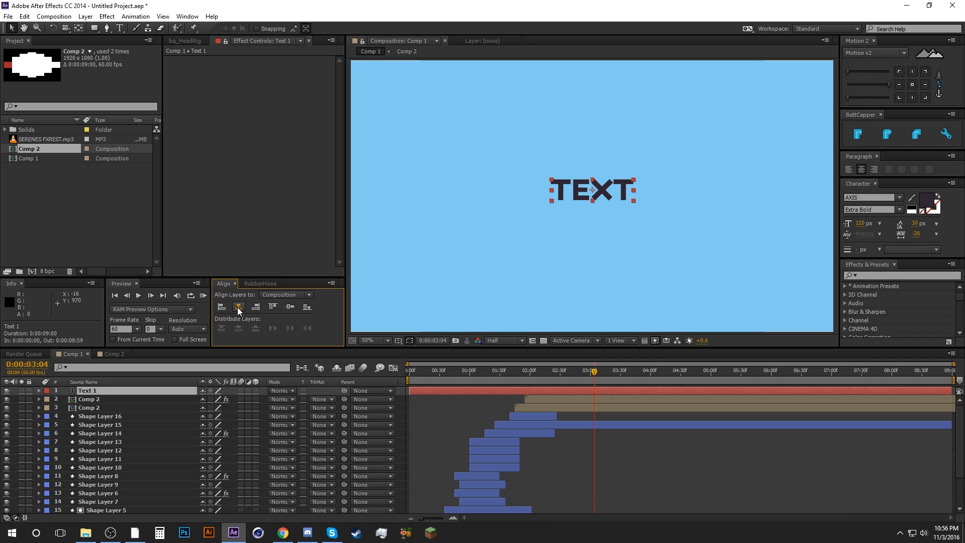
pyautogui.click(291, 307)
pyautogui.click(427, 419)
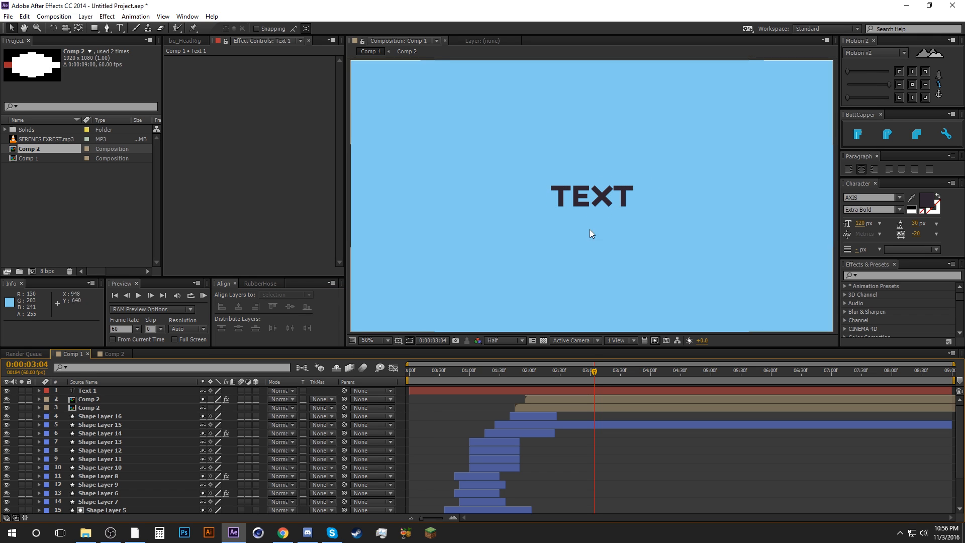
# Step: Trim the start of the text layer to 0:00:02:10 and scrub on to 0:00:02:39
pyautogui.moveTo(590, 372); pyautogui.dragTo(540, 373)
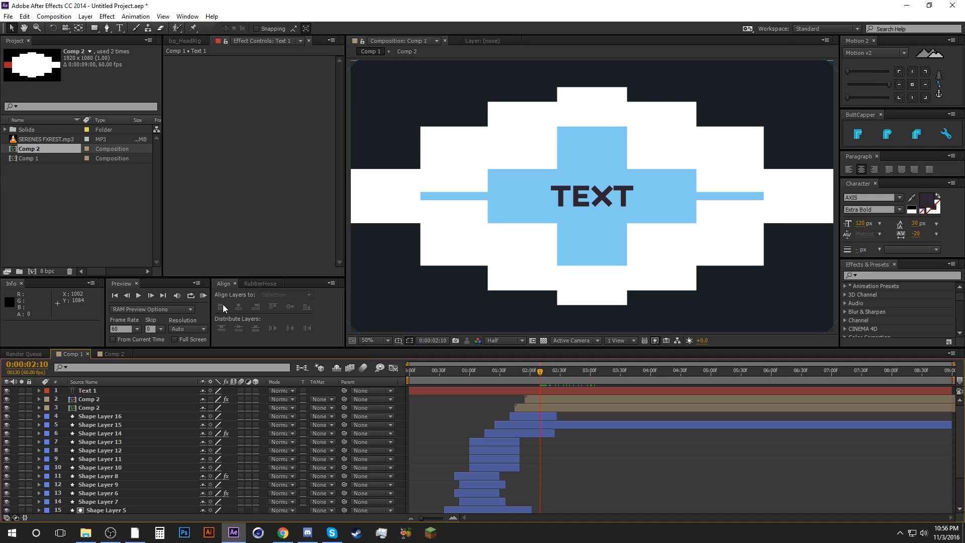
pyautogui.moveTo(410, 391); pyautogui.dragTo(539, 391)
pyautogui.press('F2')
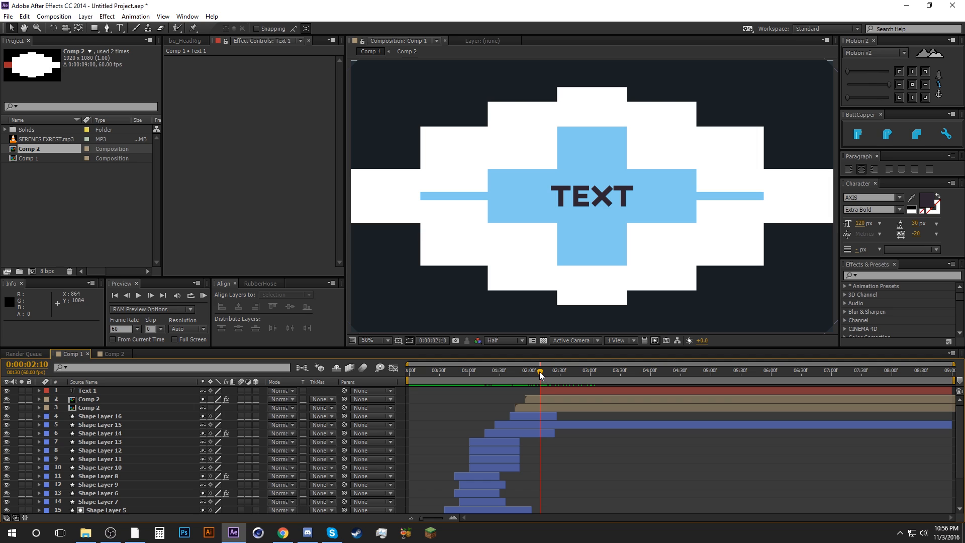
pyautogui.moveTo(540, 375); pyautogui.dragTo(569, 372)
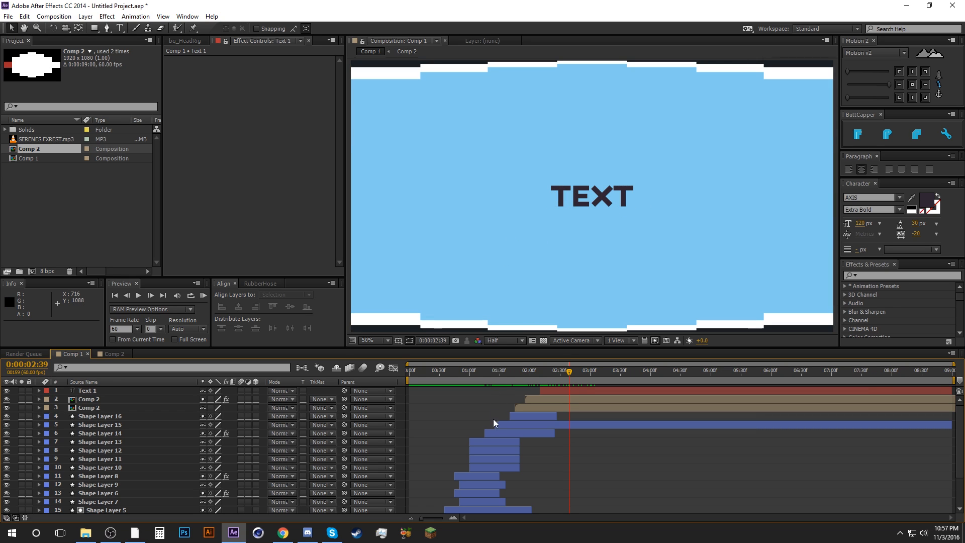
# Step: Apply the Amortype-2.0.3 text animation preset to the text layer
pyautogui.click(564, 392)
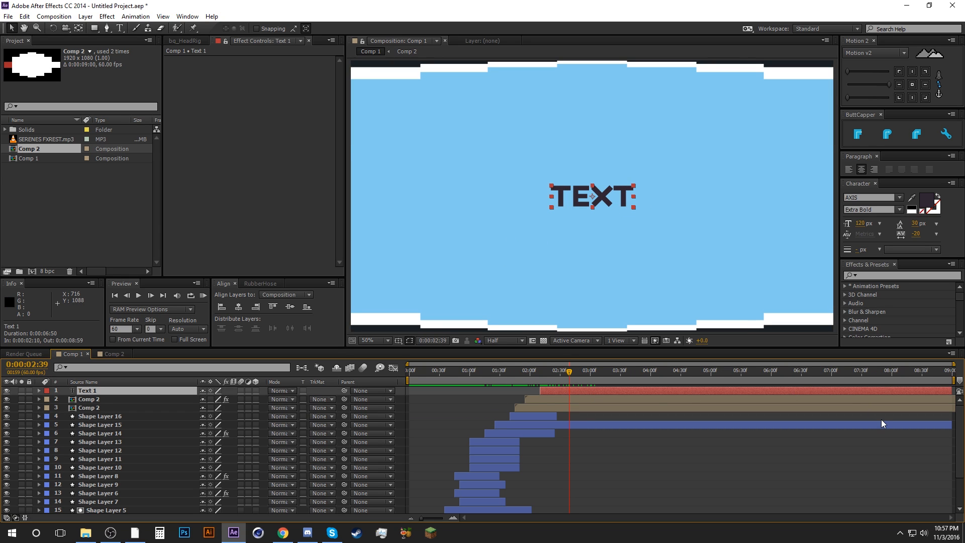
pyautogui.click(845, 286)
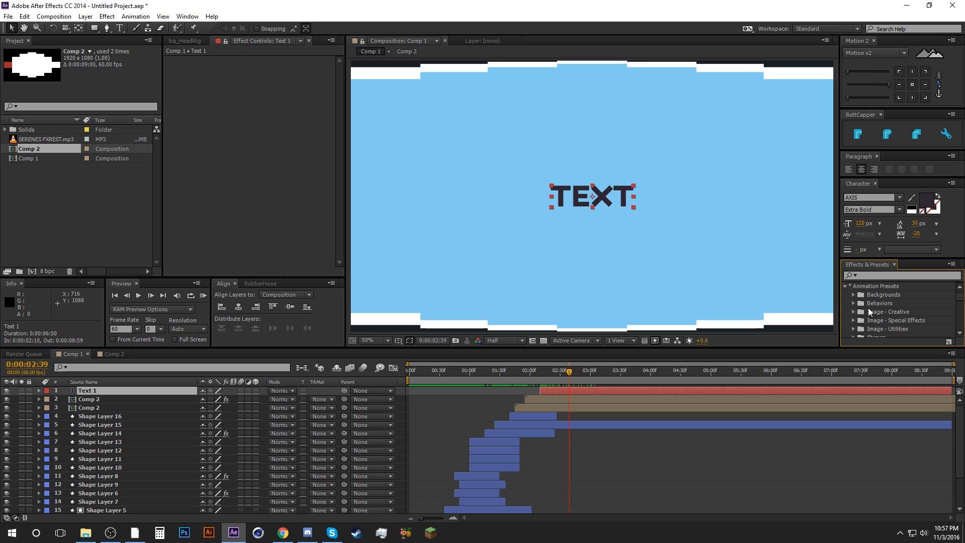
pyautogui.scroll(-2, 869, 292)
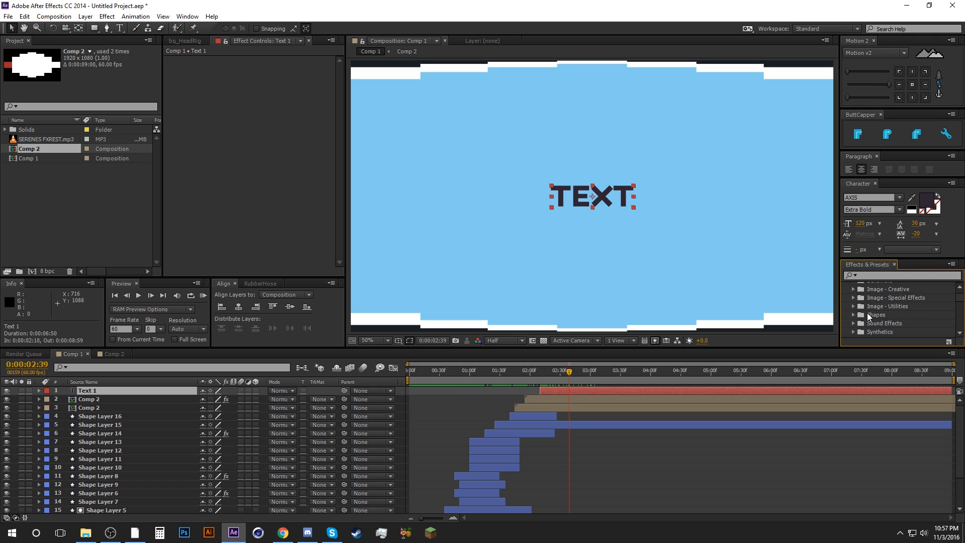
pyautogui.scroll(-2, 867, 315)
pyautogui.click(854, 296)
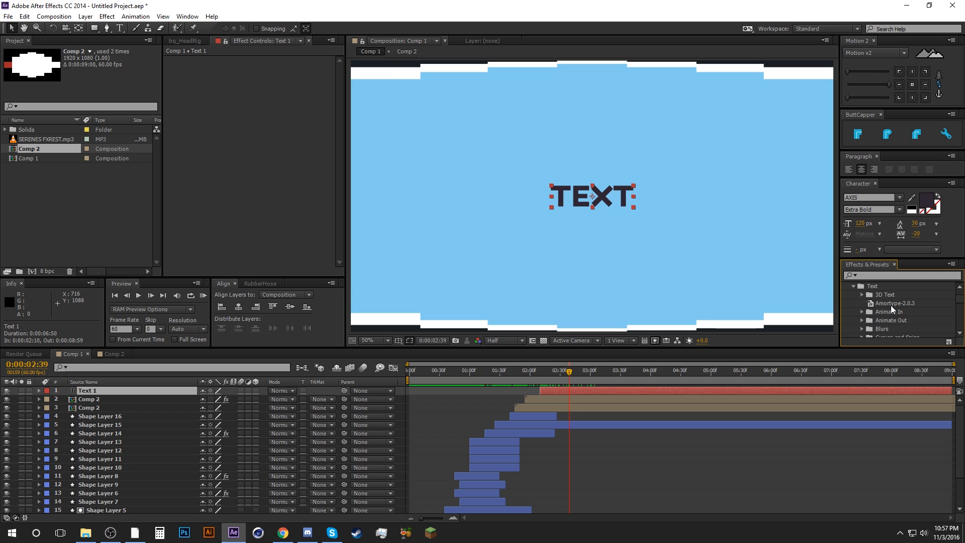
pyautogui.moveTo(890, 305); pyautogui.dragTo(637, 391)
pyautogui.click(623, 469)
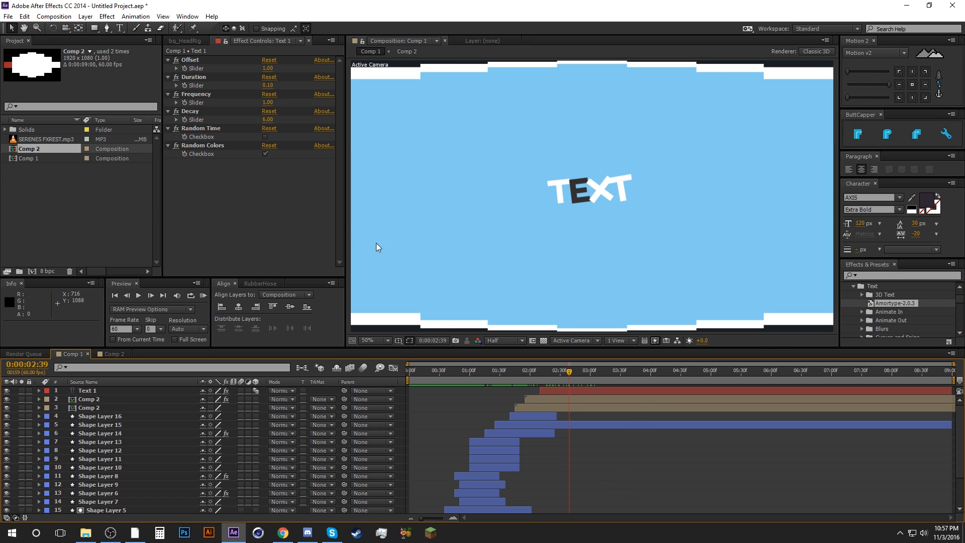
# Step: Turn off the preset's Random Colors option and scrub to 0:00:02:54 to check the text animation
pyautogui.click(264, 154)
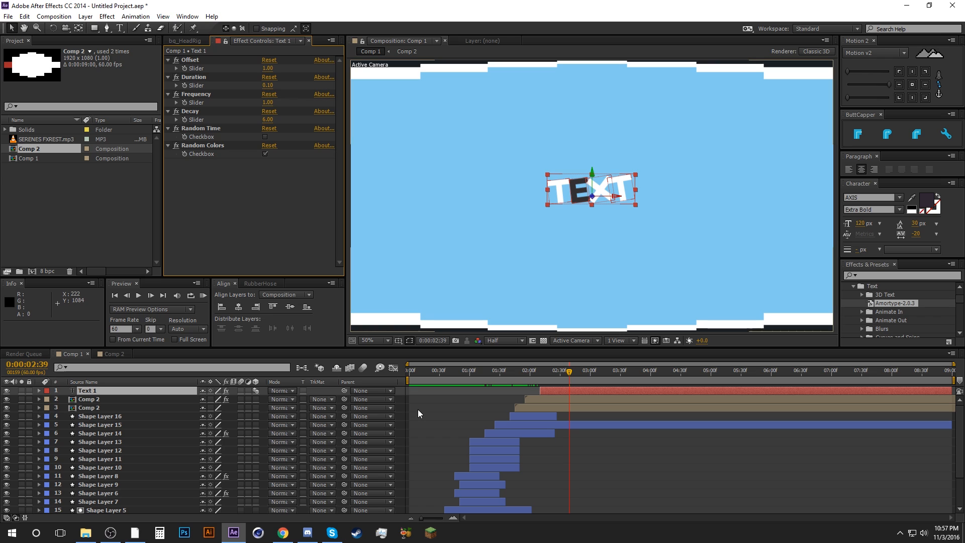
pyautogui.click(264, 154)
pyautogui.click(438, 414)
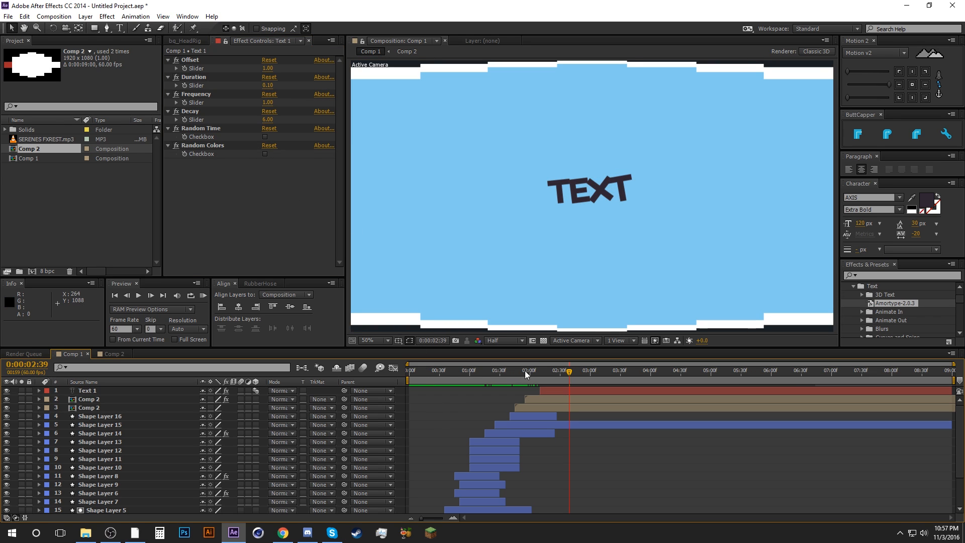
pyautogui.moveTo(537, 379); pyautogui.dragTo(583, 382)
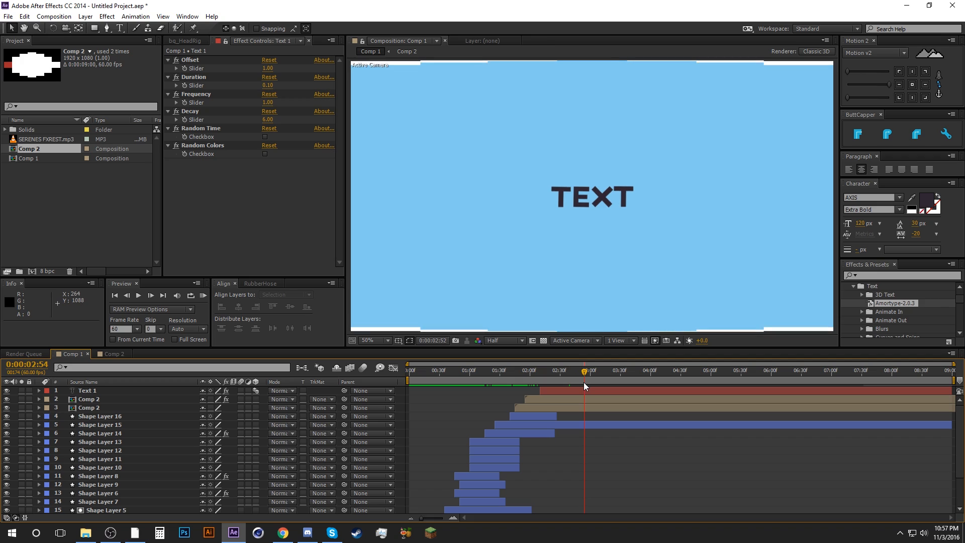
# Step: Set the text preset's Offset slider to 2 and scrub to about 0:00:03:51 to check the letter timing
pyautogui.click(270, 69)
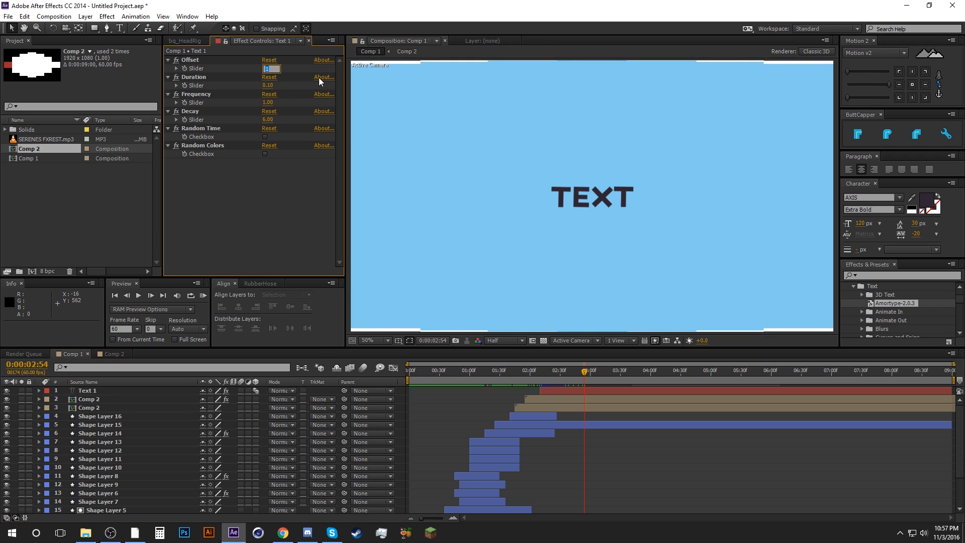
pyautogui.press('Return')
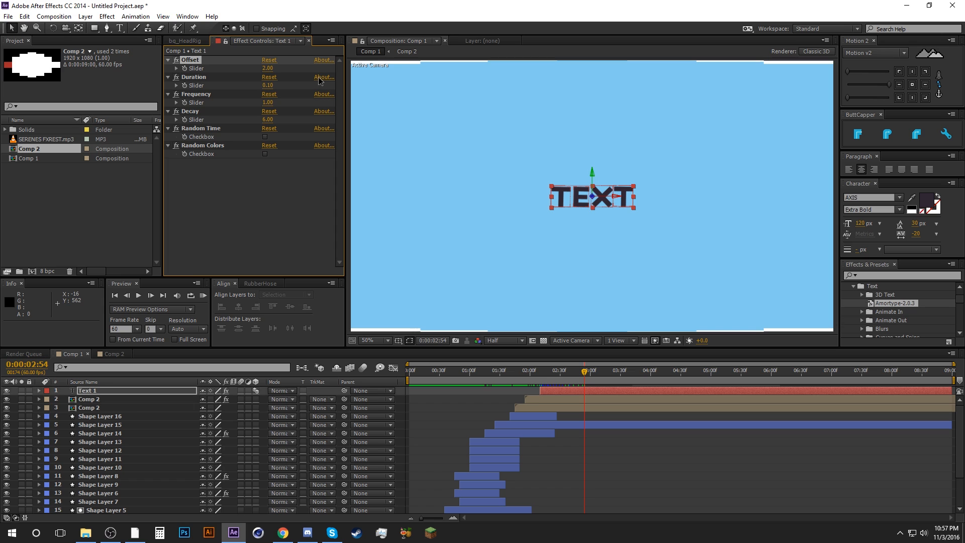
pyautogui.click(474, 397)
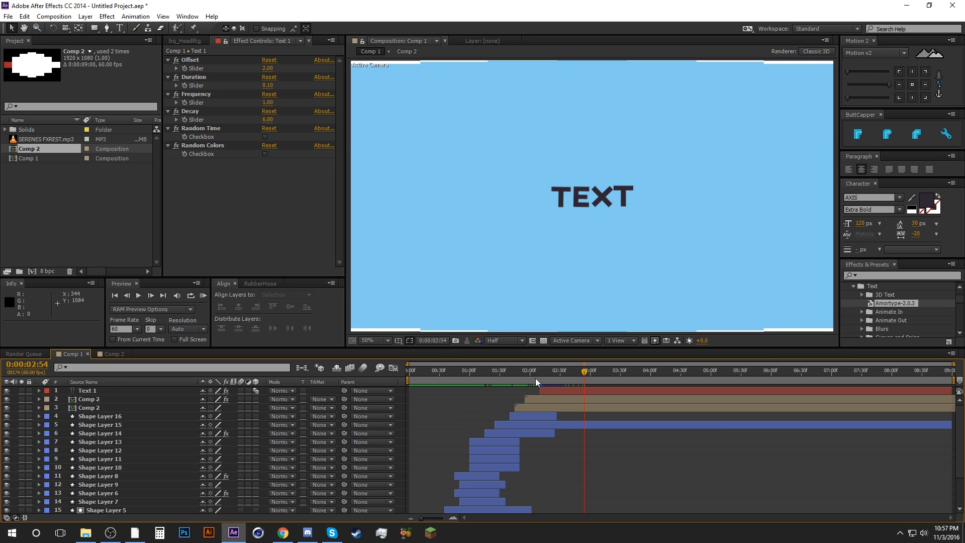
pyautogui.moveTo(535, 378); pyautogui.dragTo(612, 381)
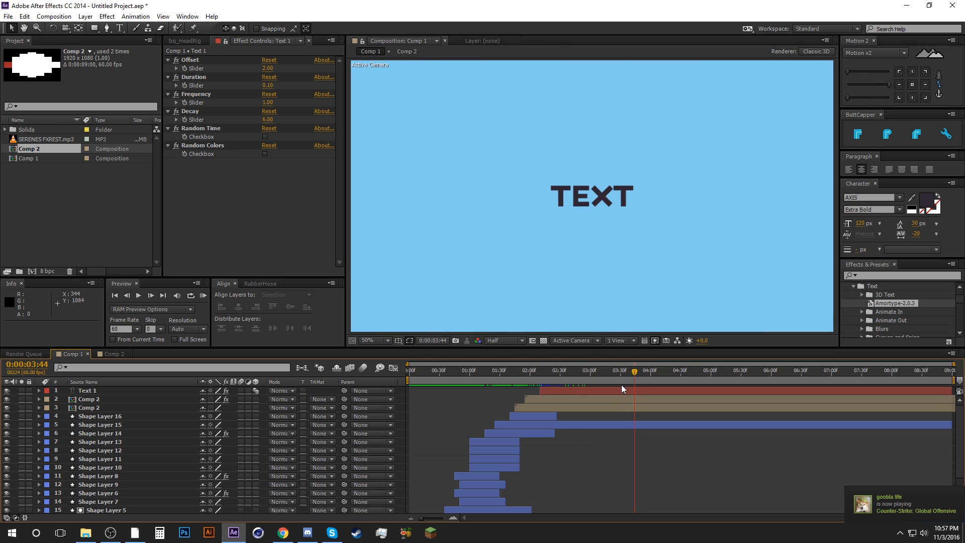
pyautogui.click(641, 390)
# Step: Switch to the browser to check the reference YouTube video, and return to After Effects
pyautogui.click(293, 537)
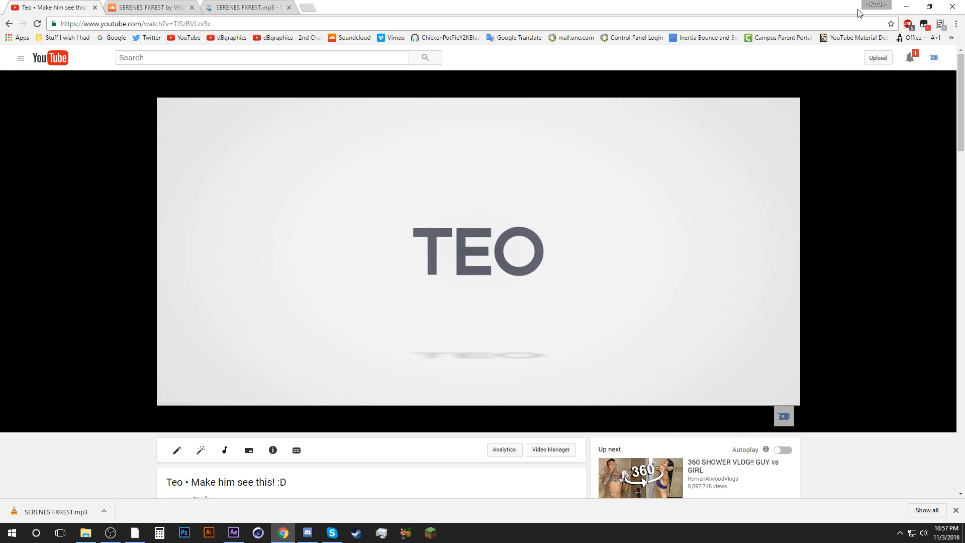
pyautogui.click(394, 368)
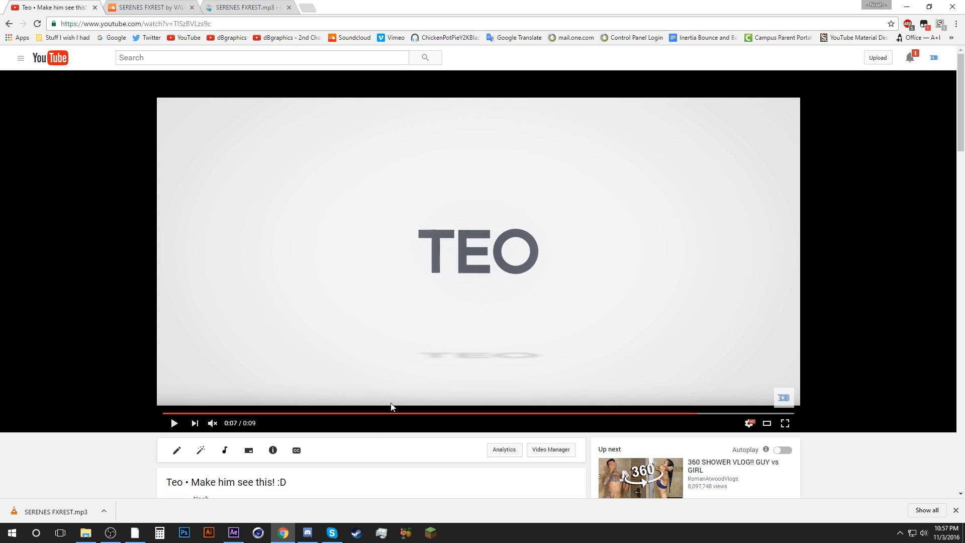
pyautogui.click(276, 536)
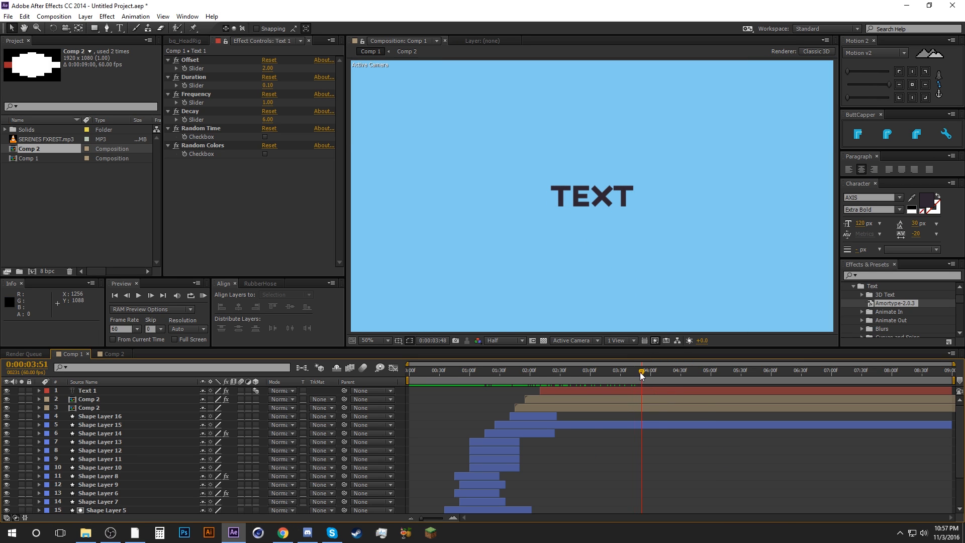
# Step: Move the Fill effect from the upper Comp 2 layer to the lower one and scrub to 0:00:03:23 to check the colours
pyautogui.moveTo(596, 370); pyautogui.dragTo(538, 375)
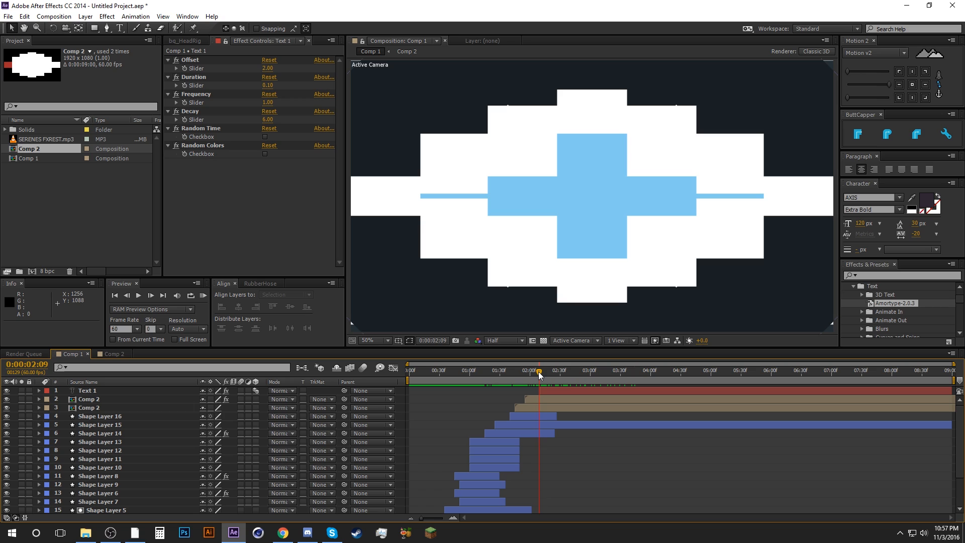
pyautogui.click(90, 399)
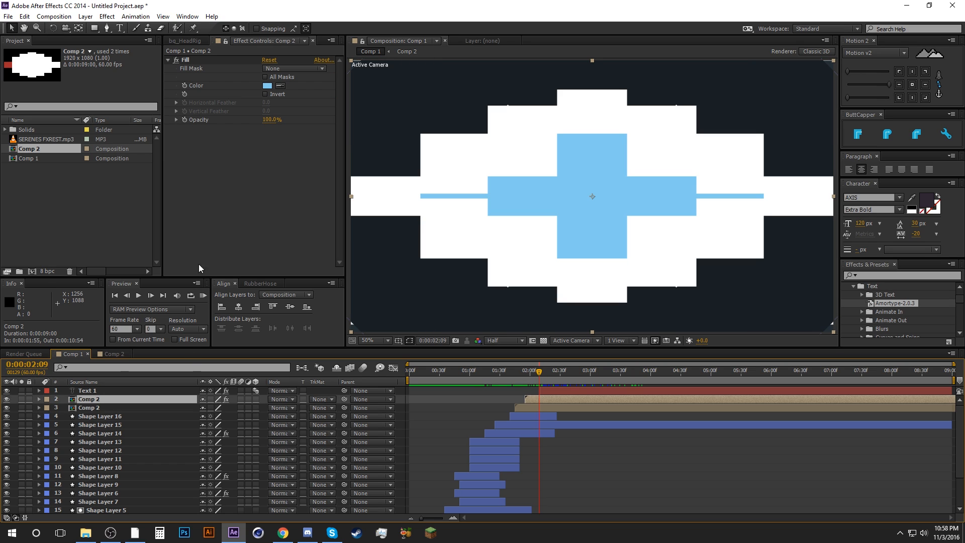
pyautogui.click(185, 60)
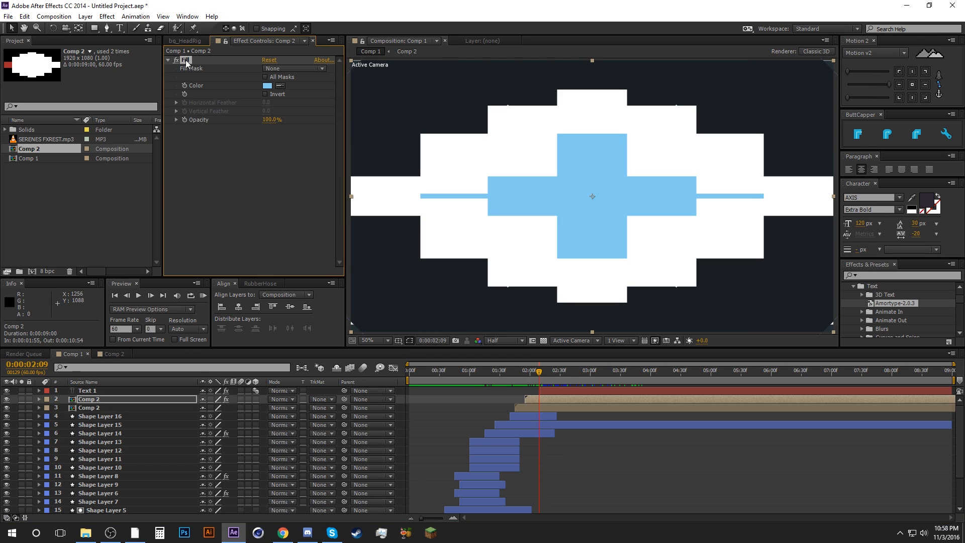
pyautogui.hotkey('ctrl', 'x')
pyautogui.click(91, 408)
pyautogui.hotkey('ctrl', 'v')
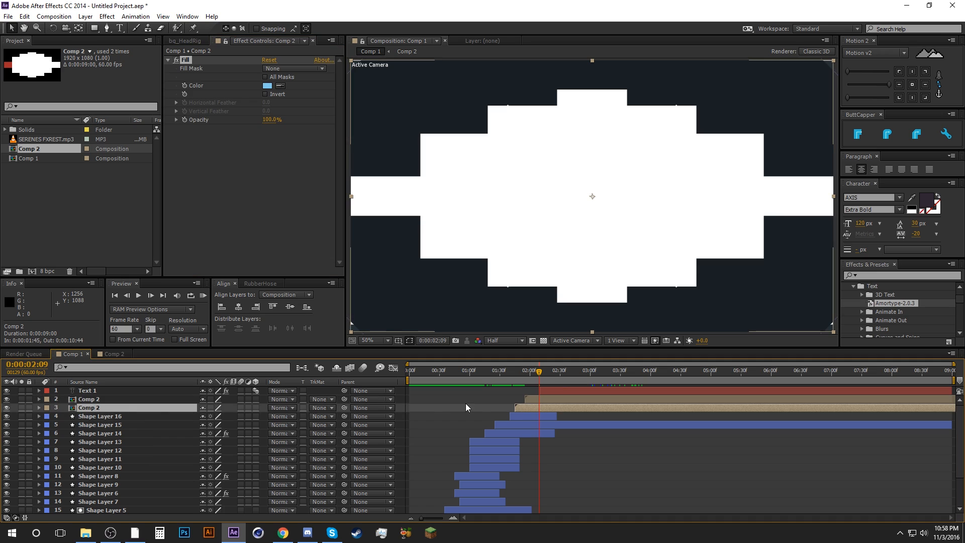
pyautogui.click(575, 417)
pyautogui.moveTo(544, 372); pyautogui.dragTo(614, 375)
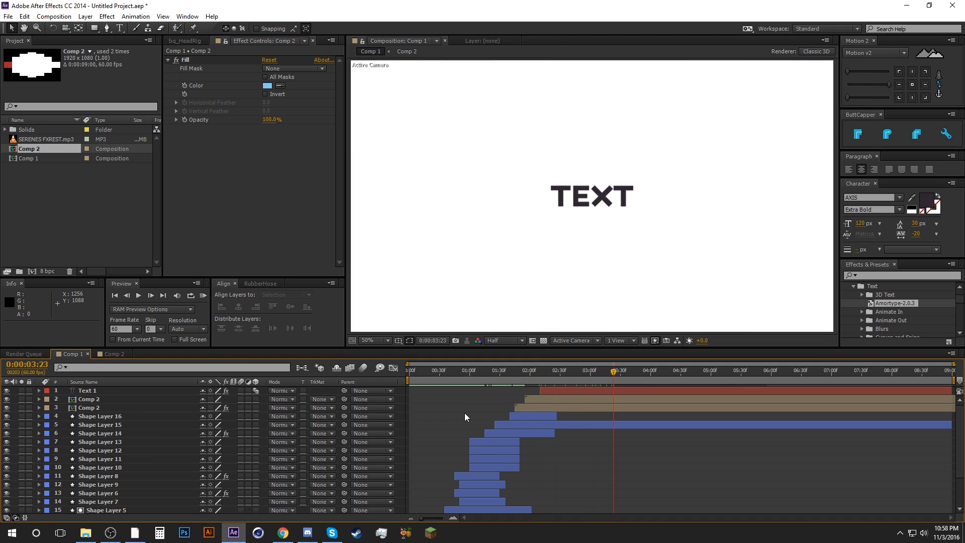
# Step: Add a black 1920 x 1080 px solid above the text layer and trim its start to 0:00:07:30
pyautogui.click(545, 393)
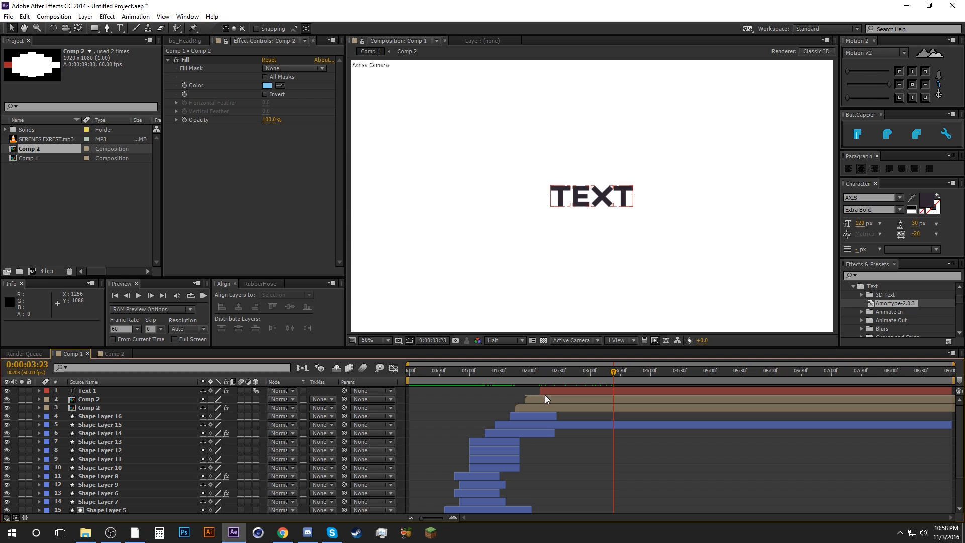
pyautogui.click(542, 400)
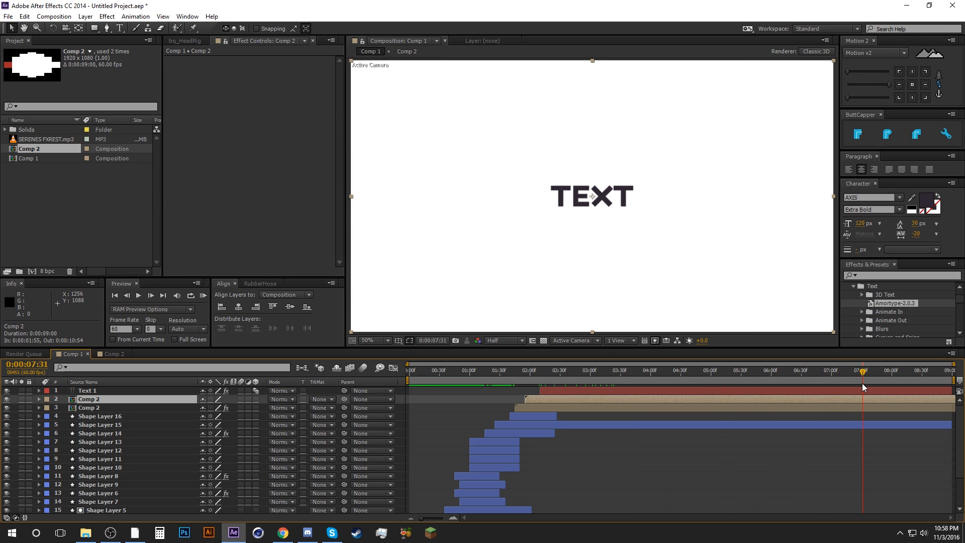
pyautogui.click(87, 392)
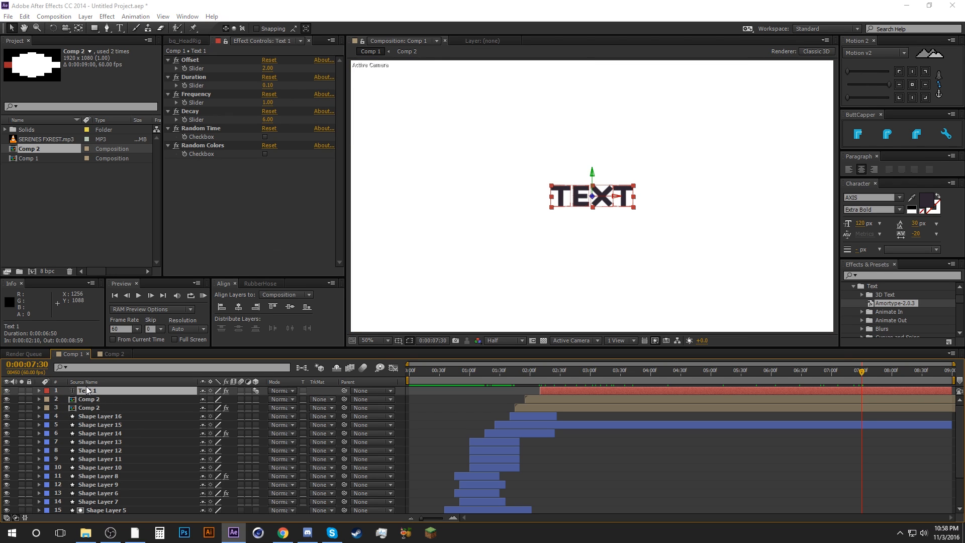
pyautogui.hotkey('ctrl', 'y')
pyautogui.click(200, 228)
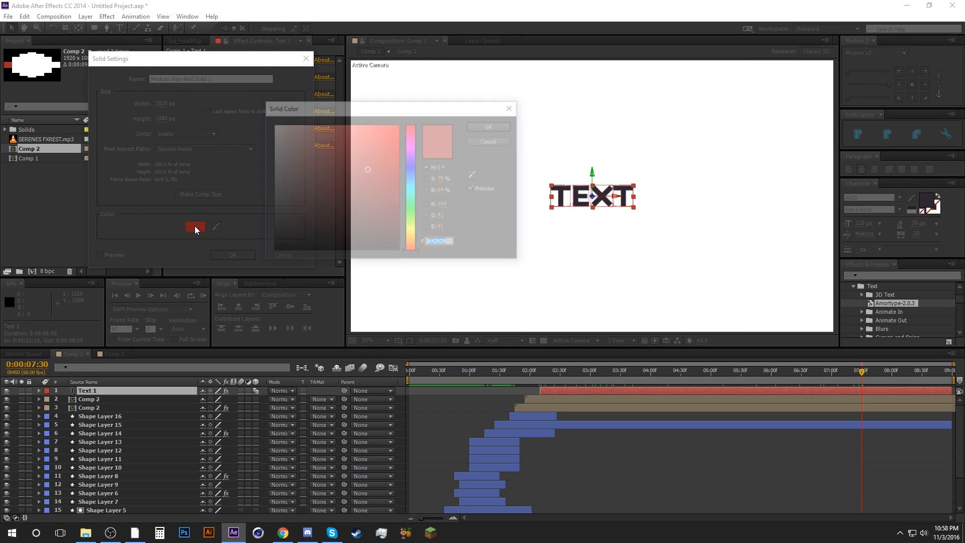
pyautogui.moveTo(364, 219); pyautogui.dragTo(356, 267)
pyautogui.click(480, 128)
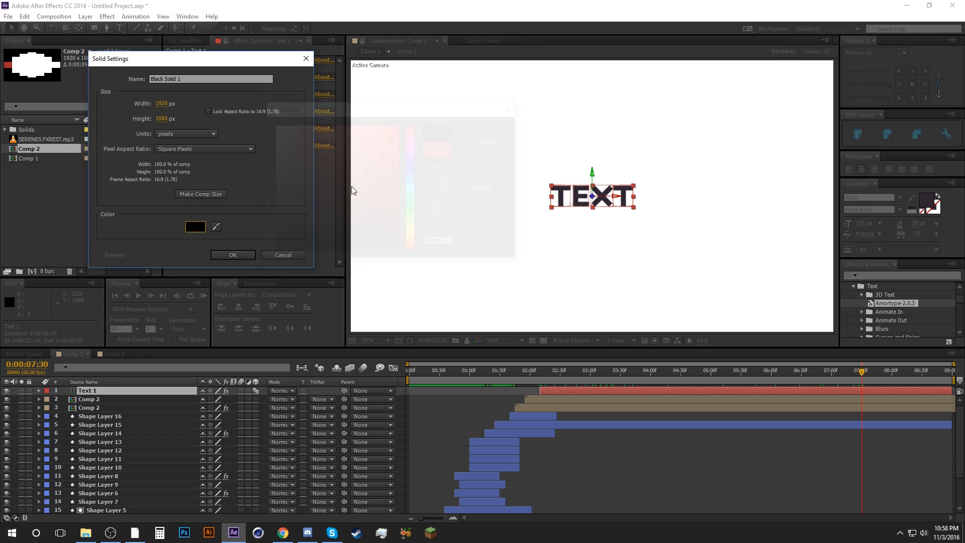
pyautogui.click(246, 255)
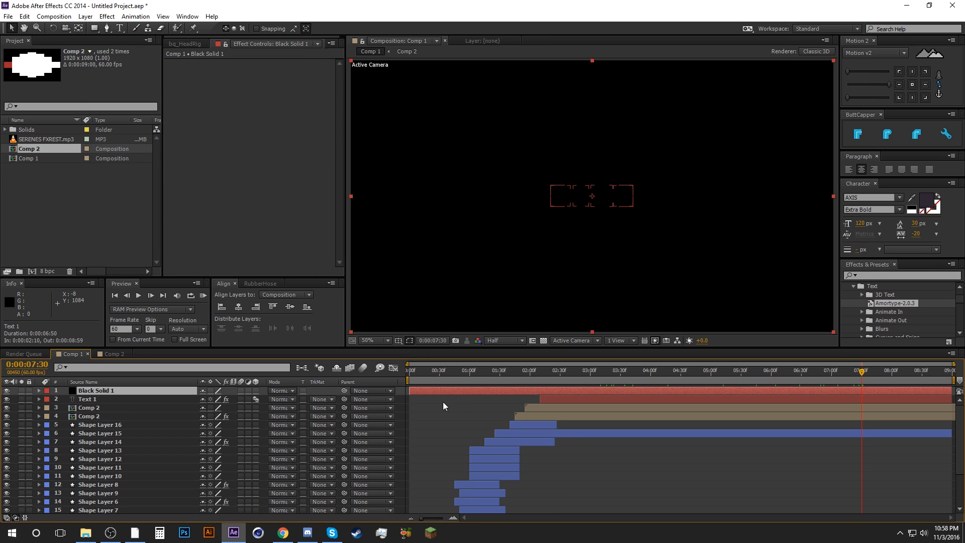
pyautogui.moveTo(410, 390); pyautogui.dragTo(861, 395)
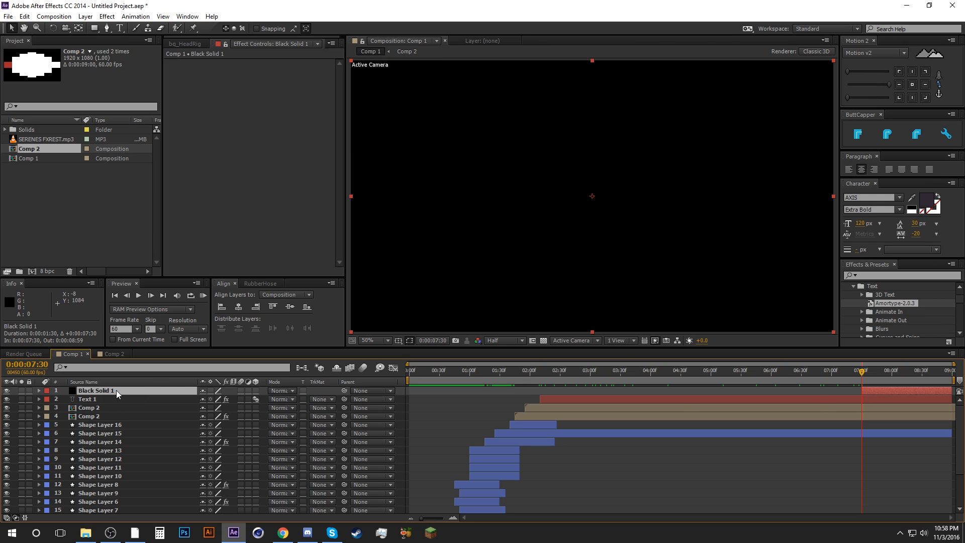
# Step: Keyframe the black solid's opacity at 0% at 0:00:07:30 and 100% at 0:00:08:45, and scrub through the fade
pyautogui.press('t')
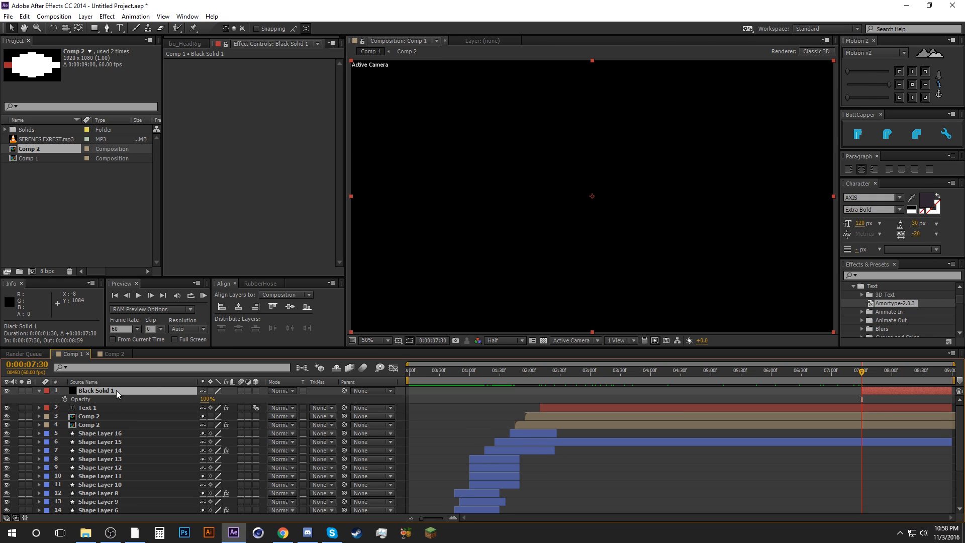
pyautogui.click(938, 378)
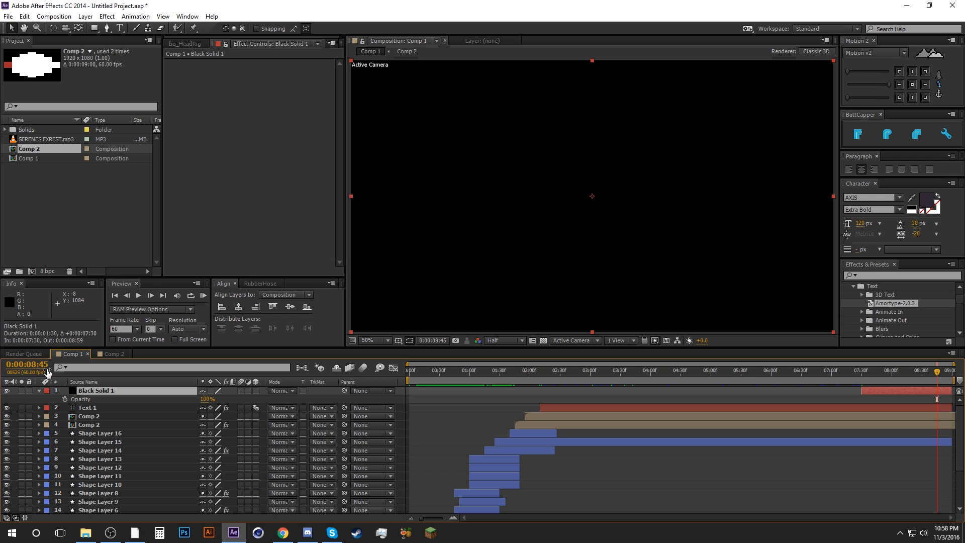
pyautogui.click(65, 398)
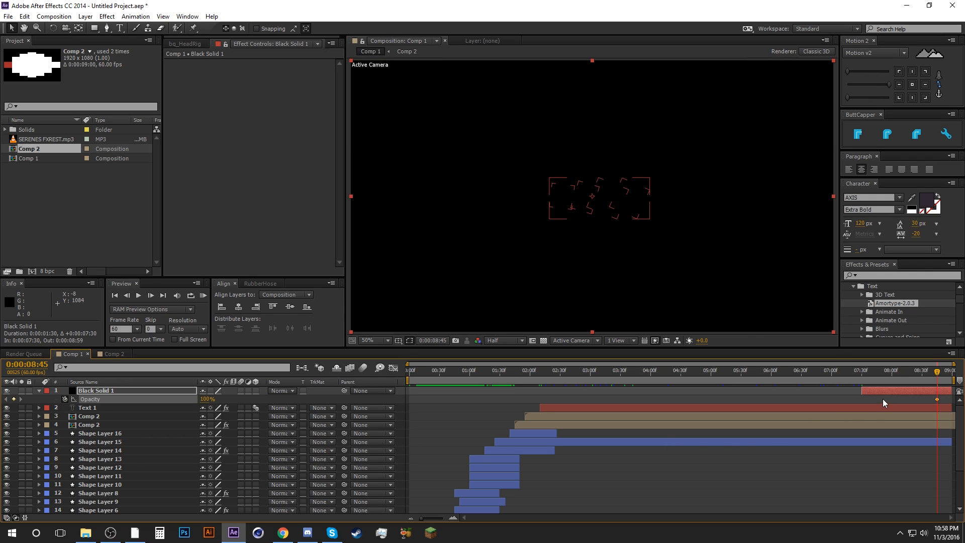
pyautogui.click(862, 378)
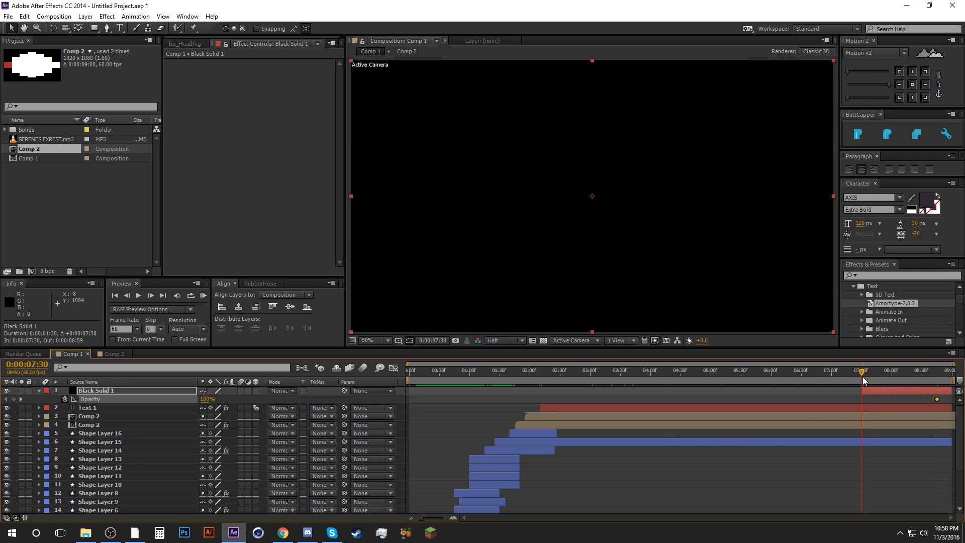
pyautogui.click(206, 399)
pyautogui.write('0')
pyautogui.press('Return')
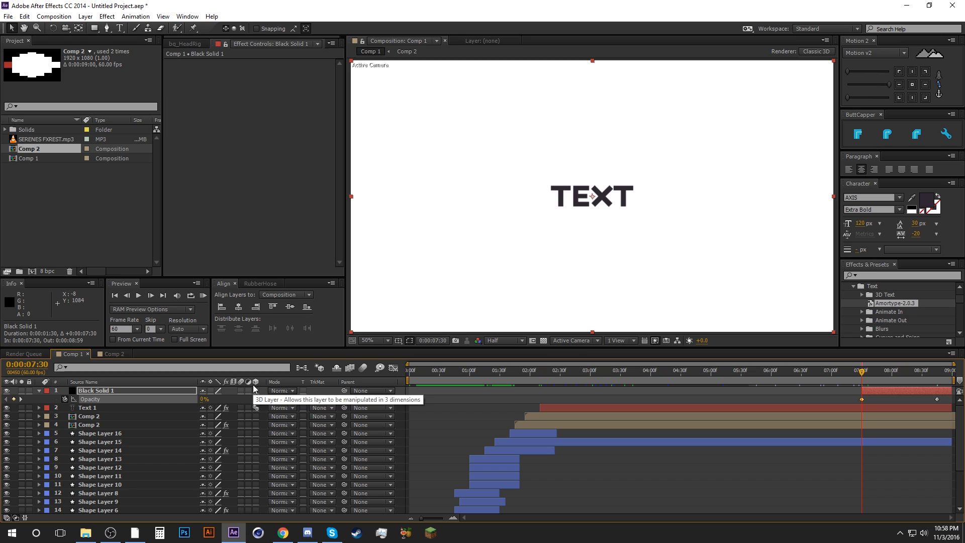
pyautogui.click(872, 373)
pyautogui.moveTo(874, 373); pyautogui.dragTo(930, 372)
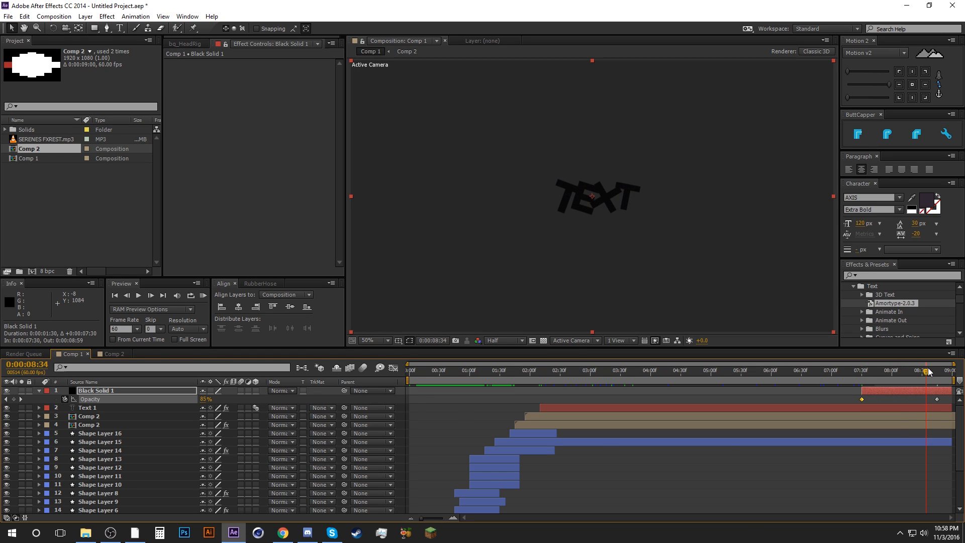
# Step: Trim the end of the text layer to 0:00:08:45
pyautogui.hotkey('ctrl', 'Down')
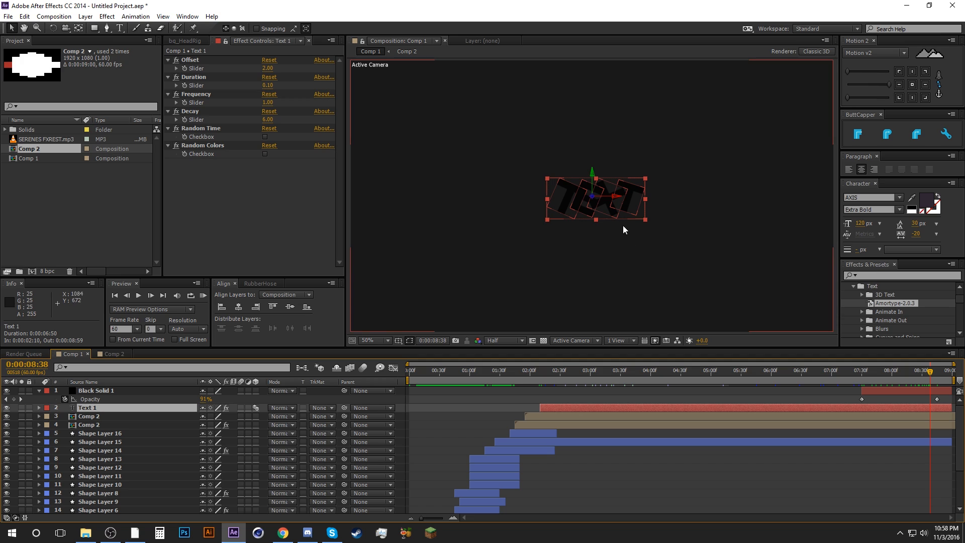
pyautogui.click(938, 373)
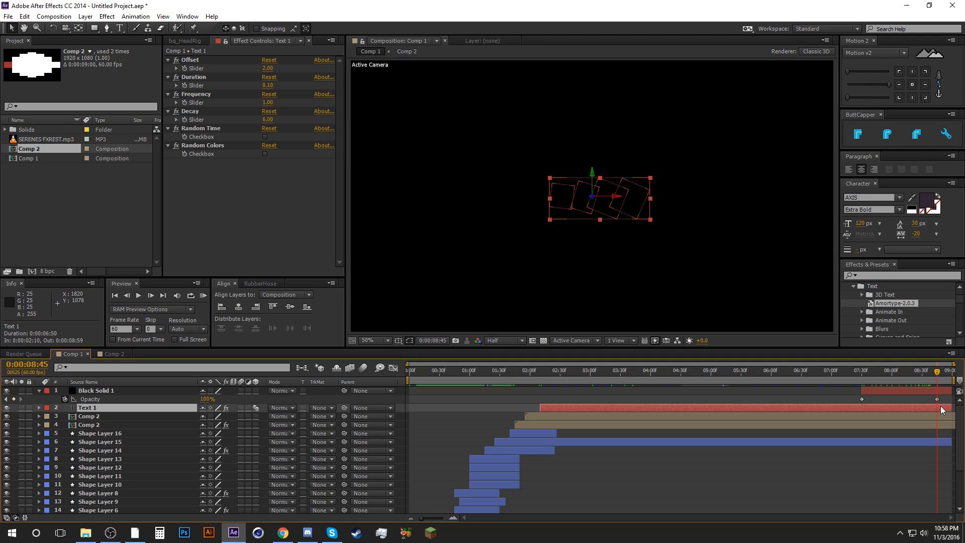
pyautogui.moveTo(949, 408); pyautogui.dragTo(939, 408)
pyautogui.click(923, 400)
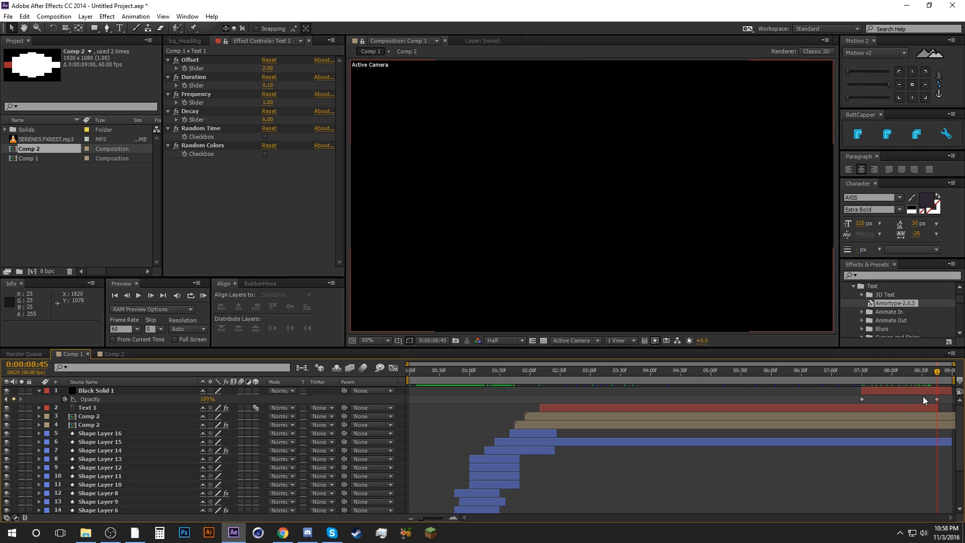
# Step: Apply Easy Ease to both opacity keyframes of the black solid, check their speed graph, and collapse the layer
pyautogui.moveTo(844, 394); pyautogui.dragTo(945, 412)
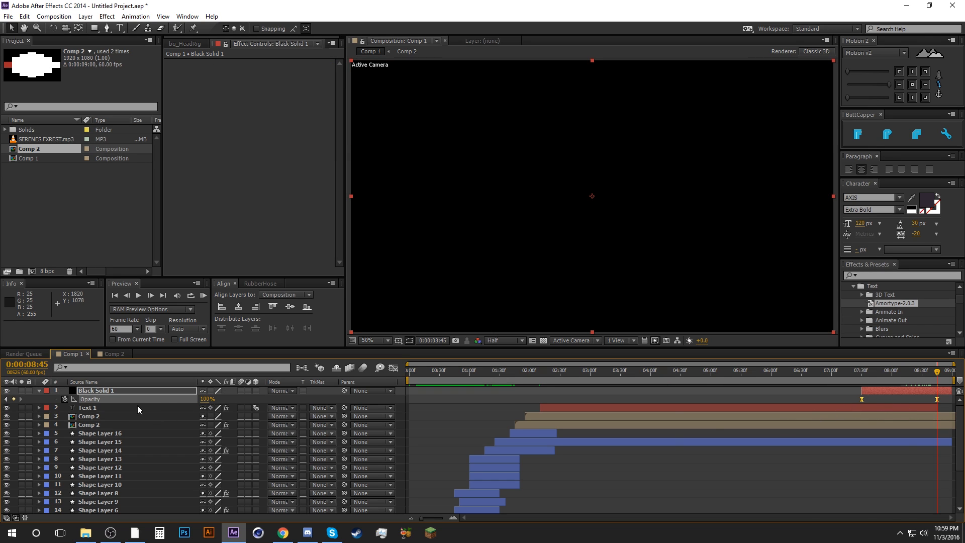
pyautogui.click(393, 367)
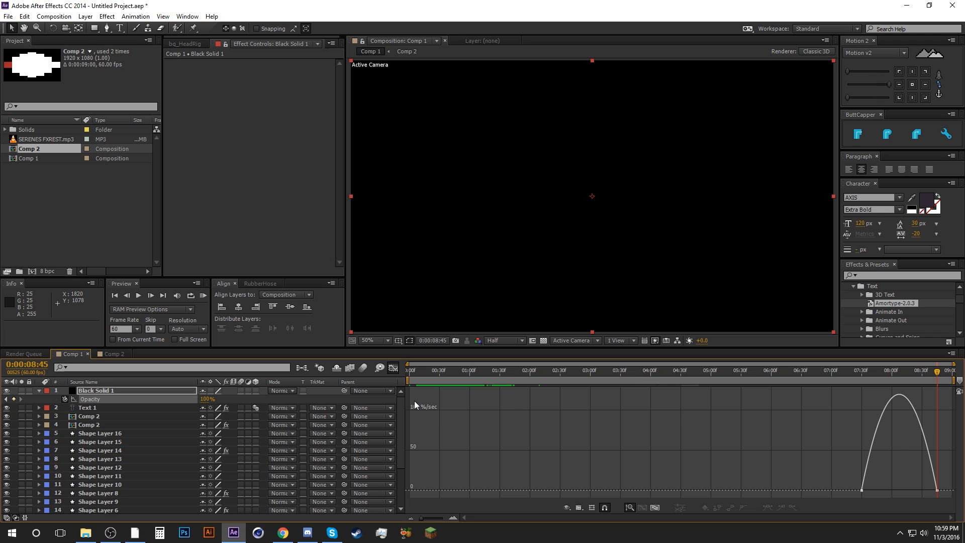
pyautogui.hotkey('shift', 'F3')
pyautogui.click(798, 393)
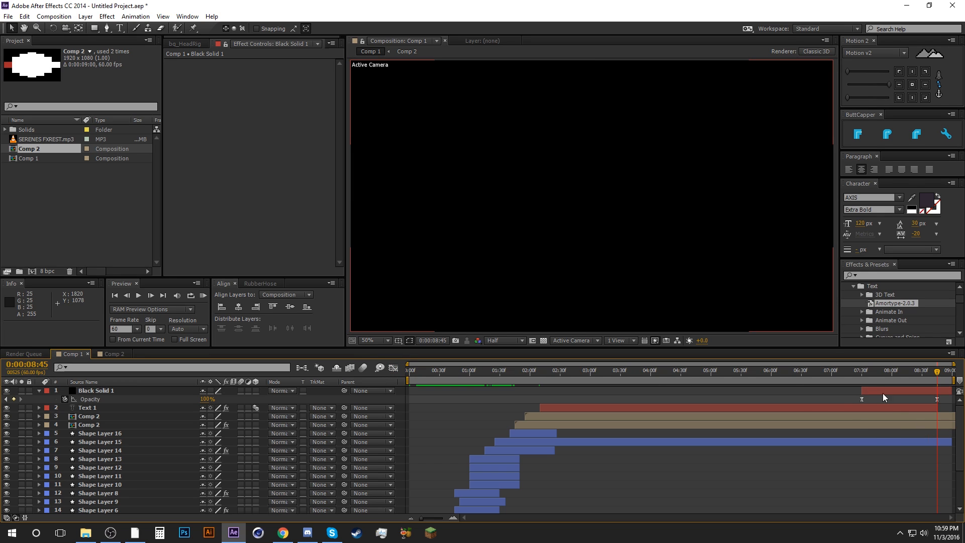
pyautogui.click(38, 390)
# Step: Reveal the Size keyframes of Shape Layer 15 and scrub to 0:00:03:07 to examine its animation against the strip transition
pyautogui.click(544, 432)
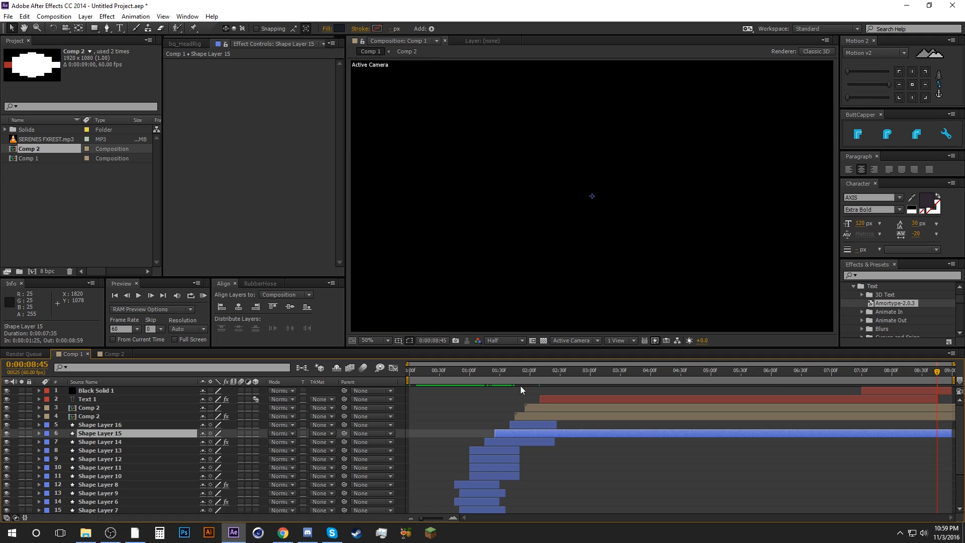
pyautogui.moveTo(529, 373); pyautogui.dragTo(561, 374)
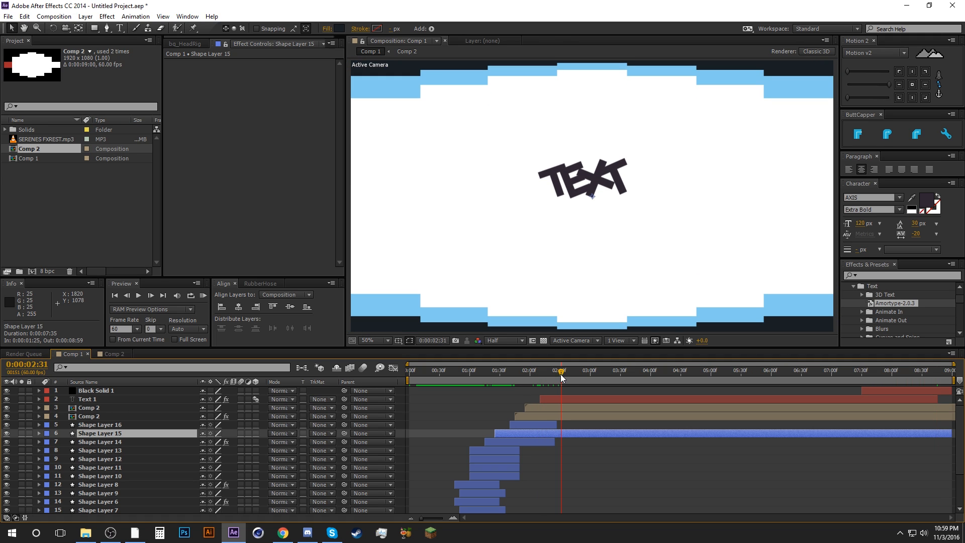
pyautogui.press('u')
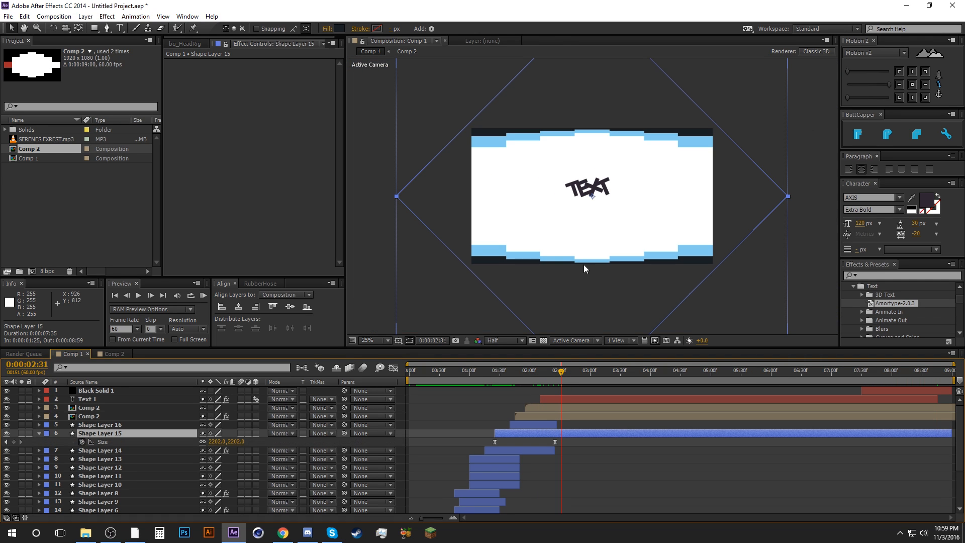
pyautogui.press(',')
pyautogui.moveTo(561, 374); pyautogui.dragTo(597, 373)
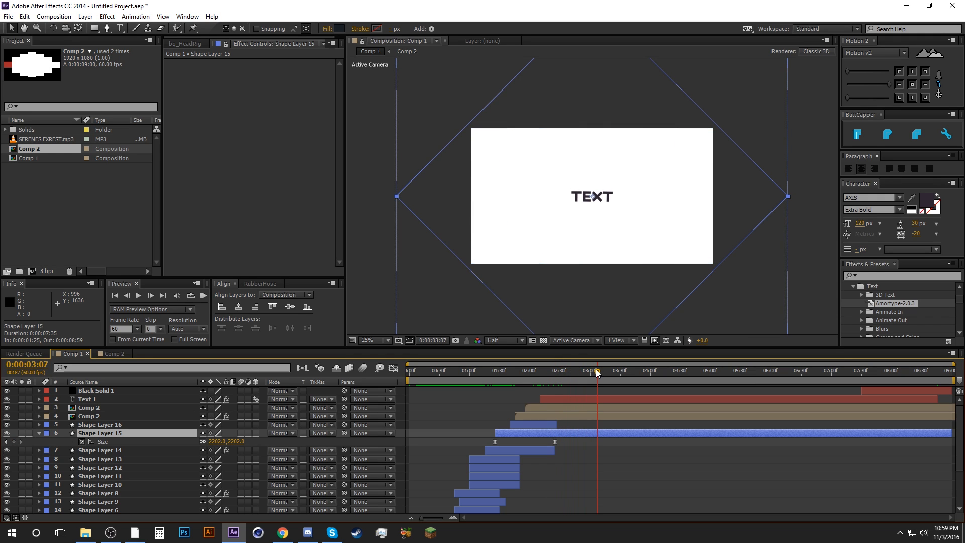
# Step: Split Shape Layer 15 at 0:00:03:11, delete the part after the split, and collapse the layer's properties
pyautogui.click(150, 295)
pyautogui.click(151, 295)
pyautogui.click(151, 295)
pyautogui.hotkey('ctrl', 'shift', 'd')
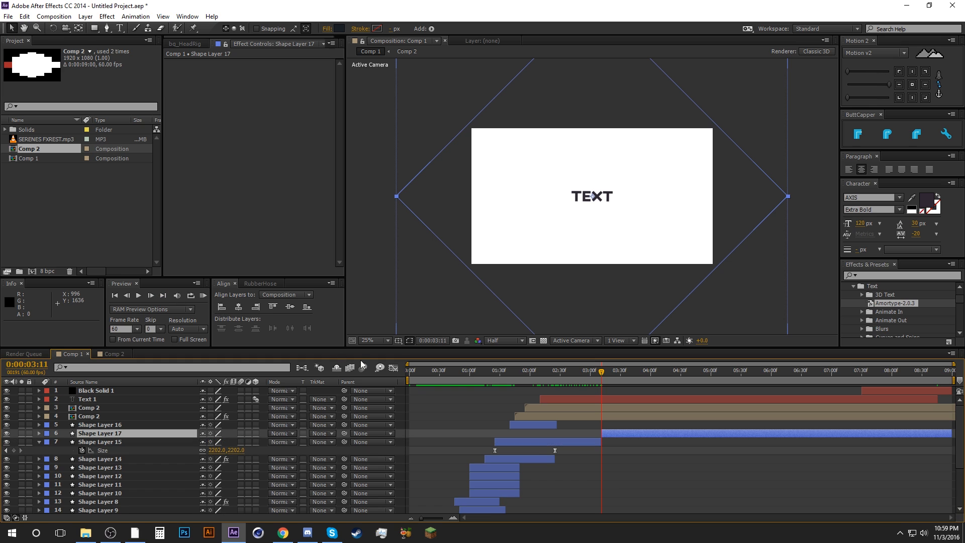
pyautogui.press('Delete')
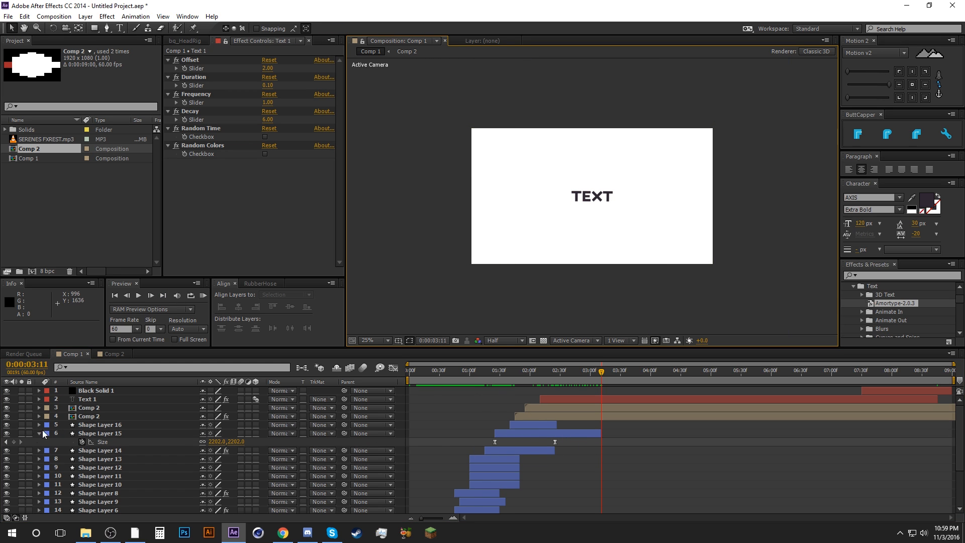
pyautogui.click(40, 433)
# Step: Fit the composition in the viewer, check the title's floor shadow in the browser's reference video, and return to After Effects
pyautogui.click(370, 340)
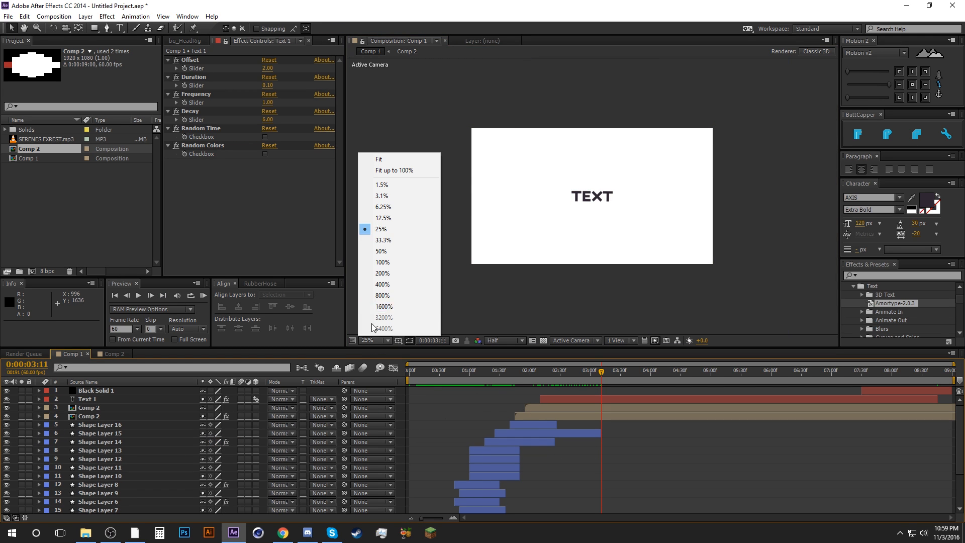
pyautogui.click(401, 163)
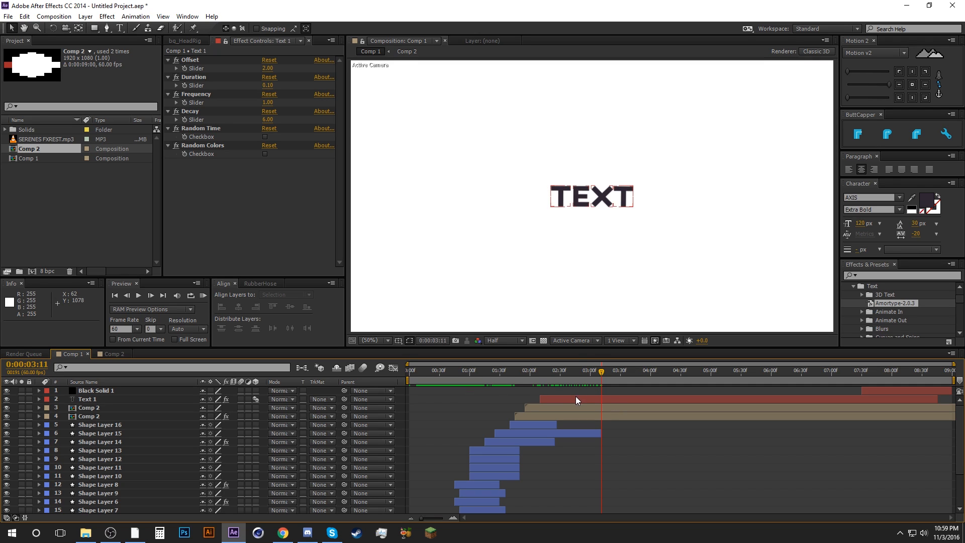
pyautogui.click(284, 532)
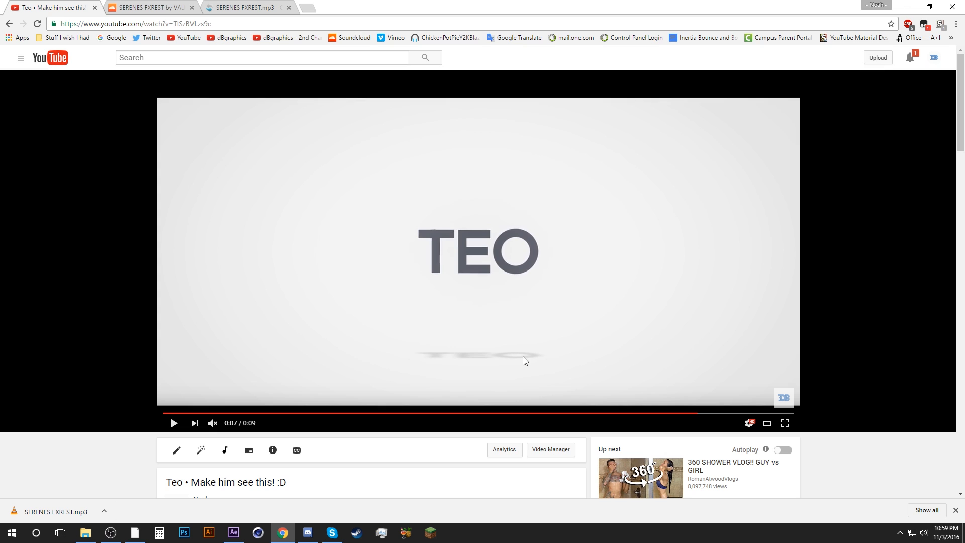
pyautogui.click(290, 532)
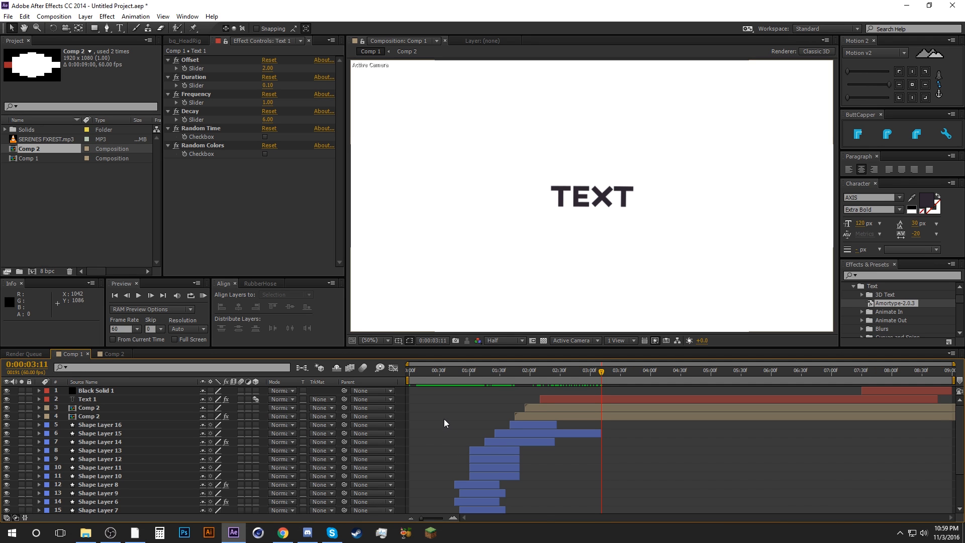
# Step: Pre-compose the Text 1 layer into a new composition named "text", moving all attributes into it
pyautogui.click(88, 398)
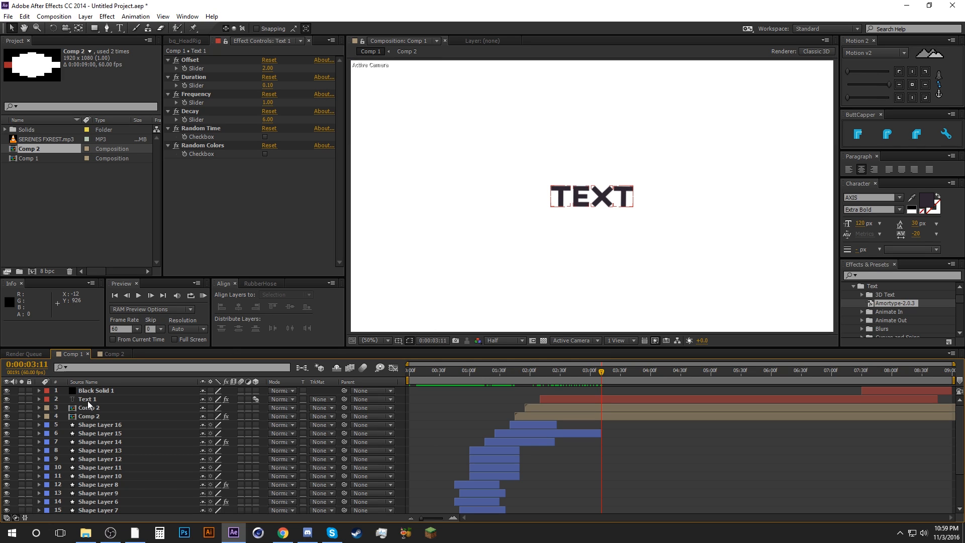
pyautogui.click(593, 197)
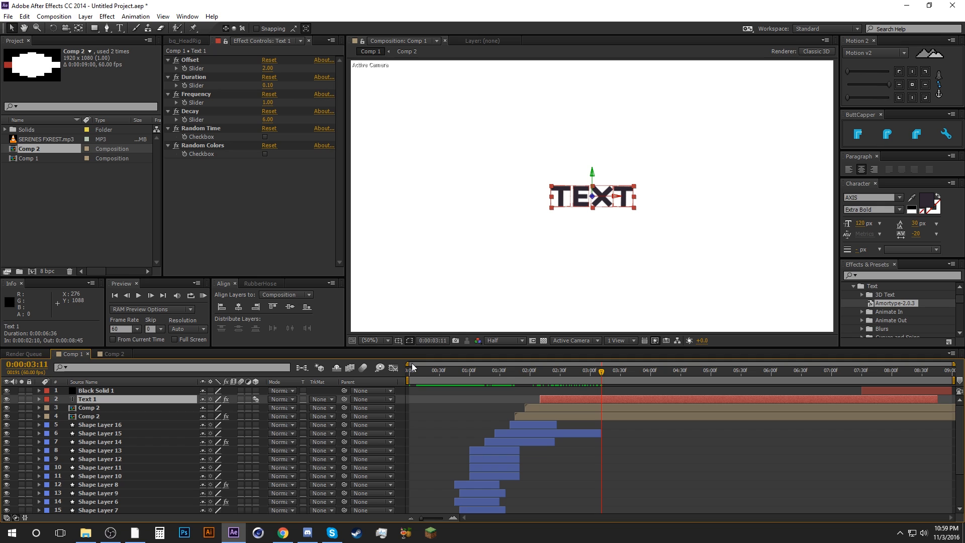
pyautogui.rightClick(99, 402)
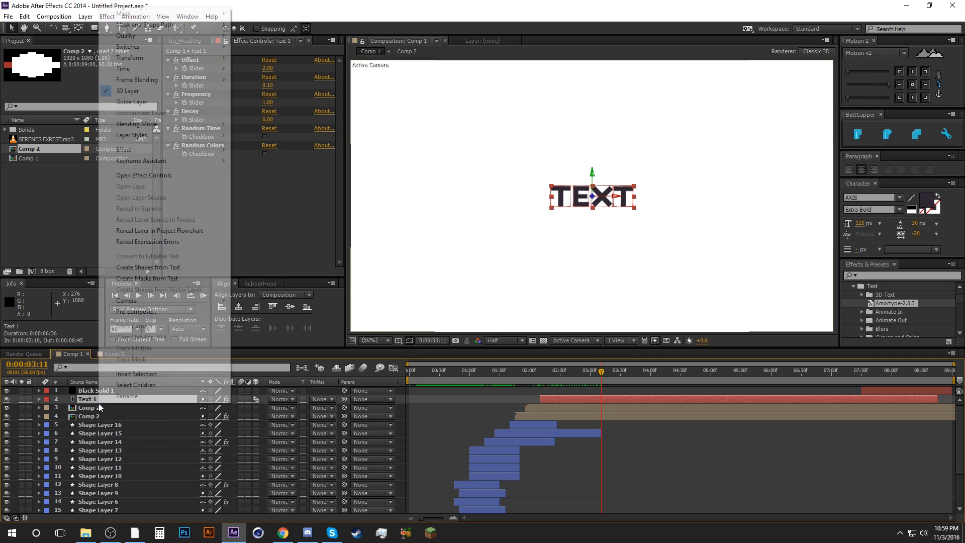
pyautogui.click(129, 311)
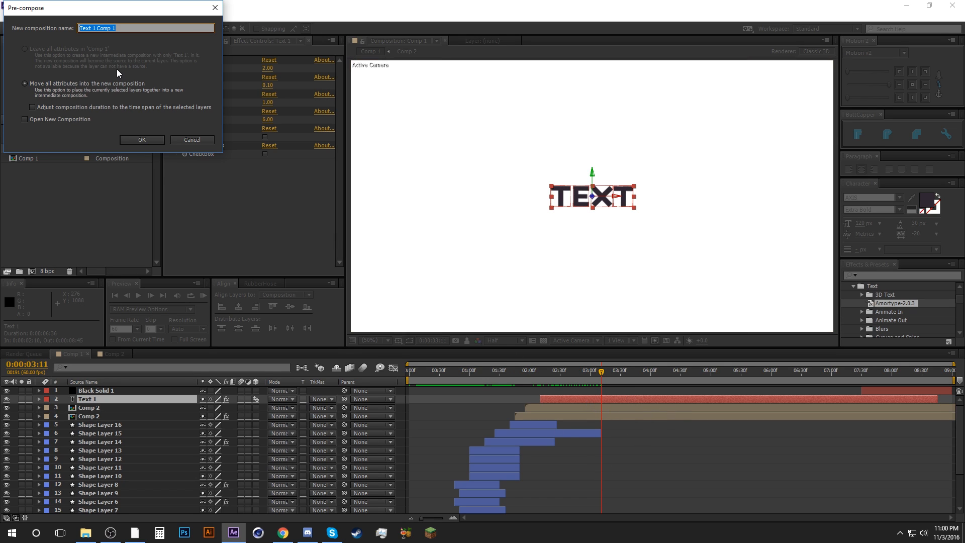
pyautogui.write('text')
pyautogui.click(131, 139)
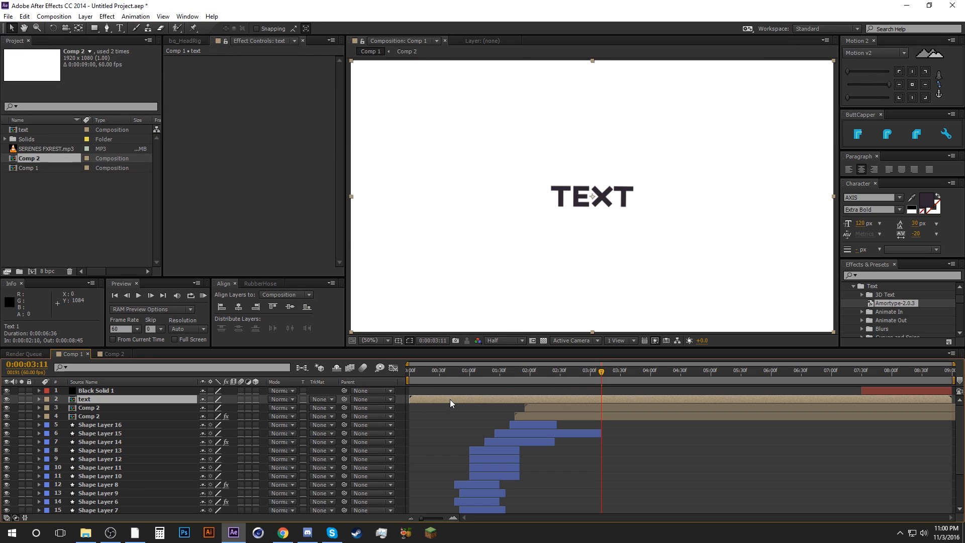
# Step: Open the text composition, start its work area at 0:00:02:10 where the text layer begins, and trim the comp to the work area
pyautogui.doubleClick(463, 396)
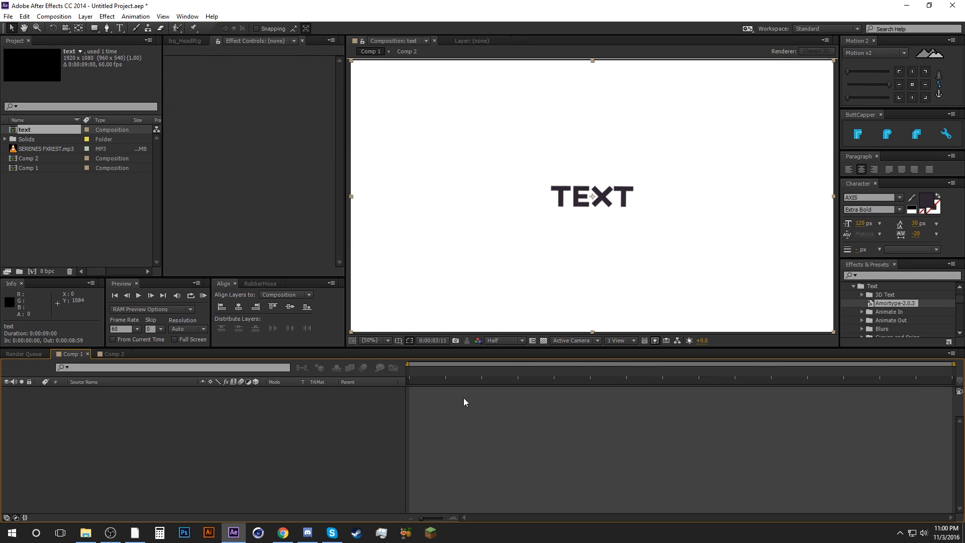
pyautogui.click(529, 376)
pyautogui.moveTo(529, 377); pyautogui.dragTo(536, 377)
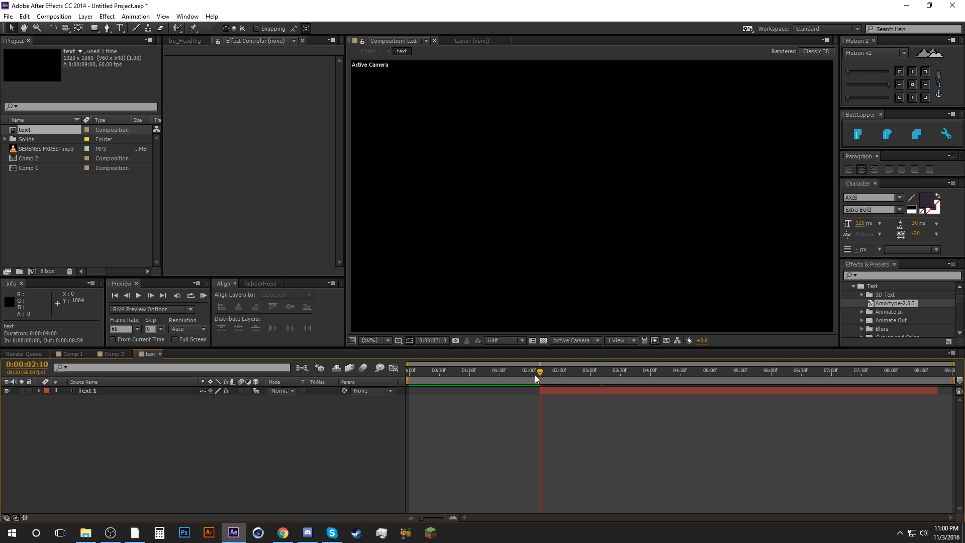
pyautogui.moveTo(406, 381); pyautogui.dragTo(534, 387)
pyautogui.rightClick(551, 380)
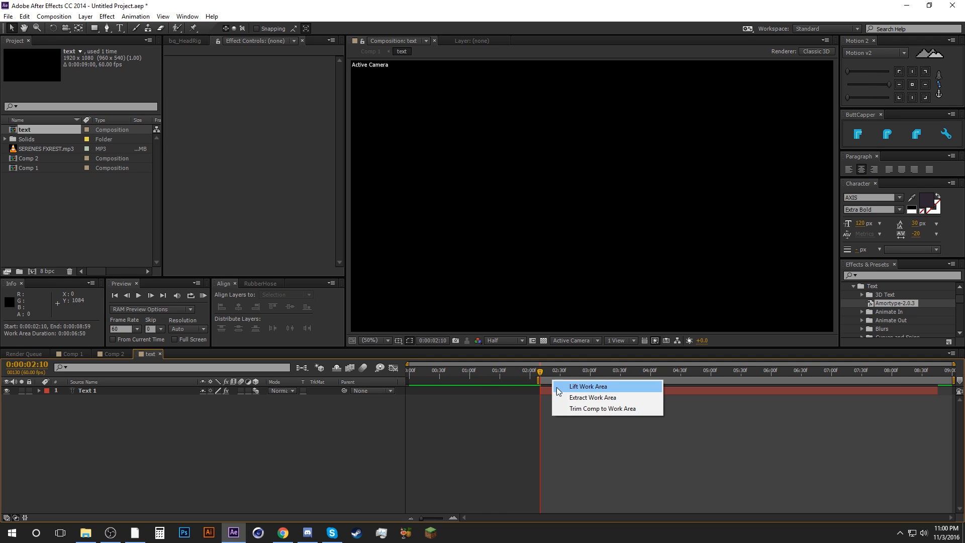
pyautogui.click(572, 408)
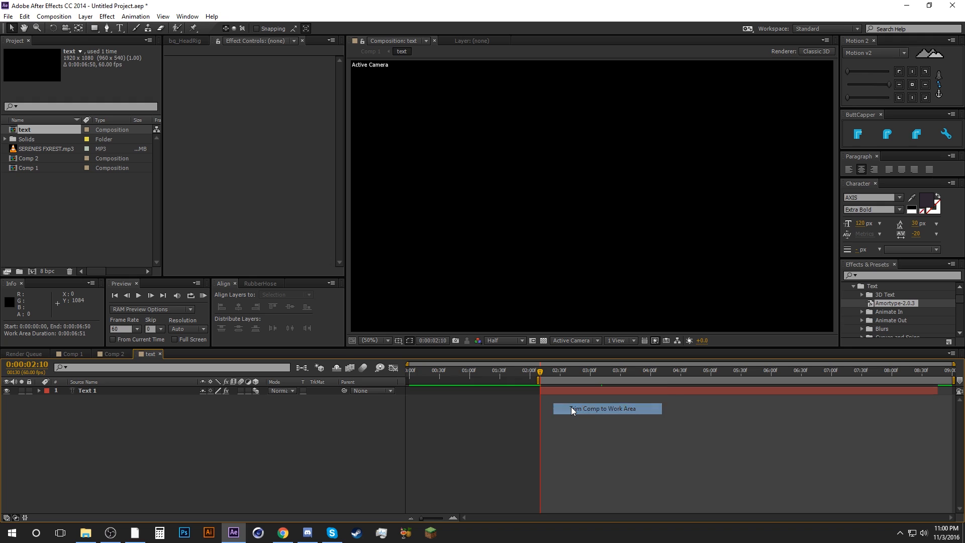
# Step: Back in Comp 1, shift the text precomp to start at 0:00:02:10 and scrub its animation to 0:00:02:52
pyautogui.click(74, 355)
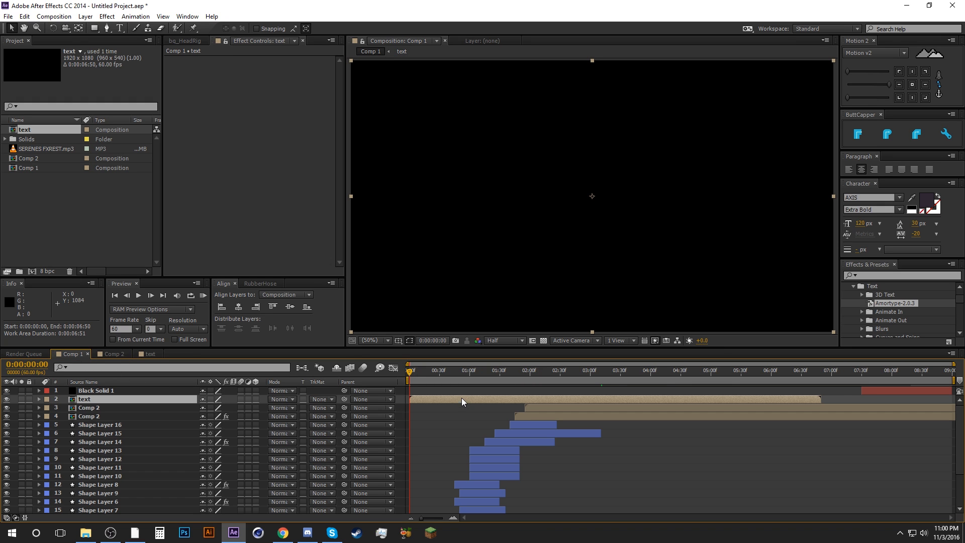
pyautogui.moveTo(461, 397); pyautogui.dragTo(597, 392)
pyautogui.moveTo(533, 370); pyautogui.dragTo(563, 372)
pyautogui.click(560, 399)
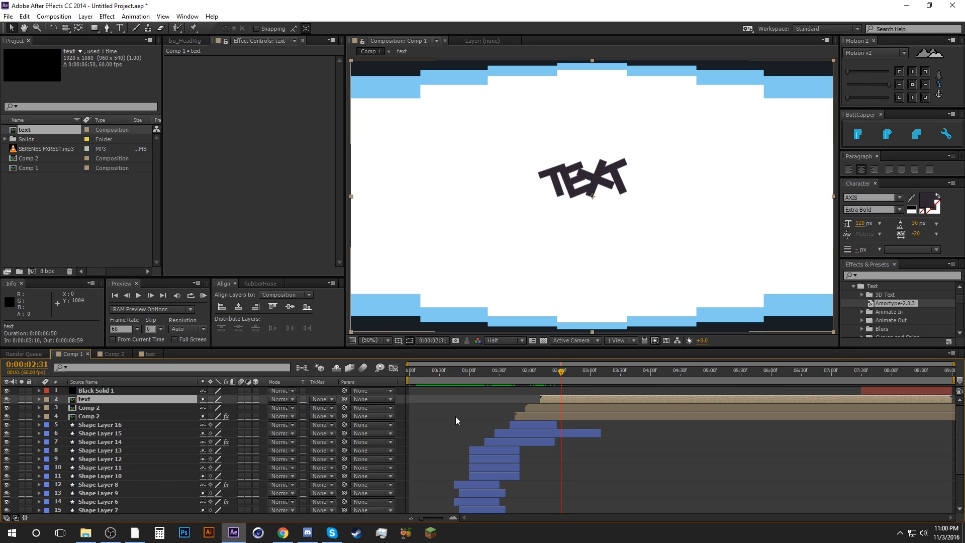
pyautogui.click(579, 373)
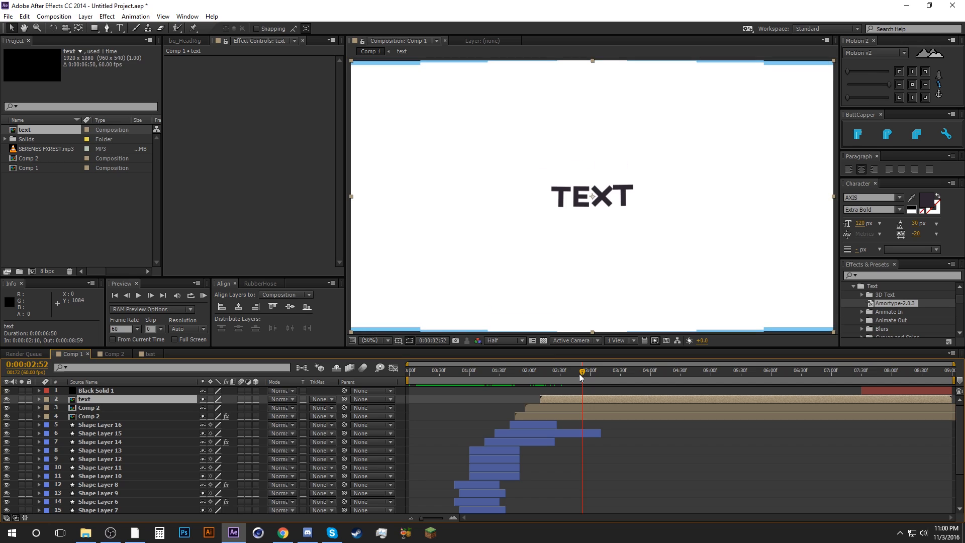
# Step: Duplicate the text precomp and make the lower copy a 3D layer, showing the layer switches as needed
pyautogui.hotkey('ctrl', 'd')
pyautogui.click(554, 408)
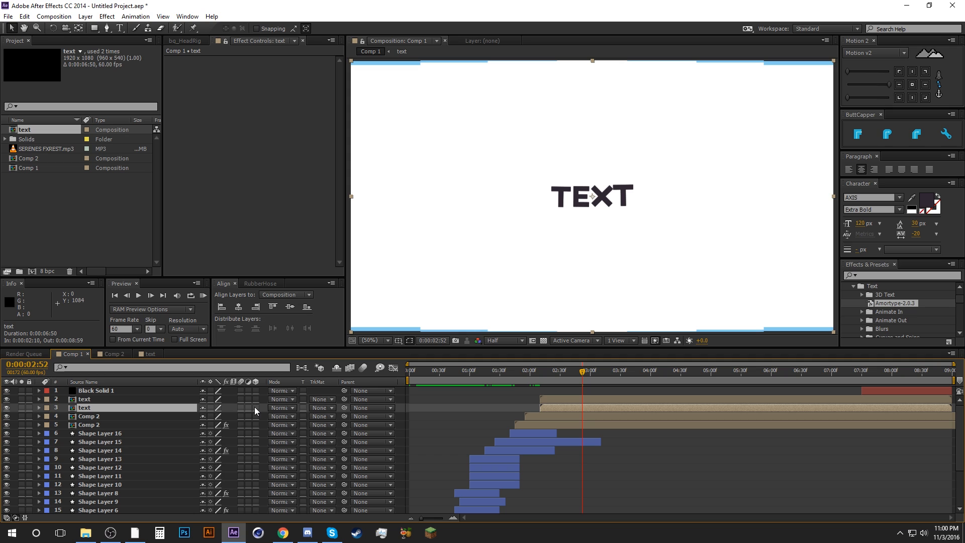
pyautogui.click(16, 520)
pyautogui.click(17, 520)
pyautogui.click(7, 520)
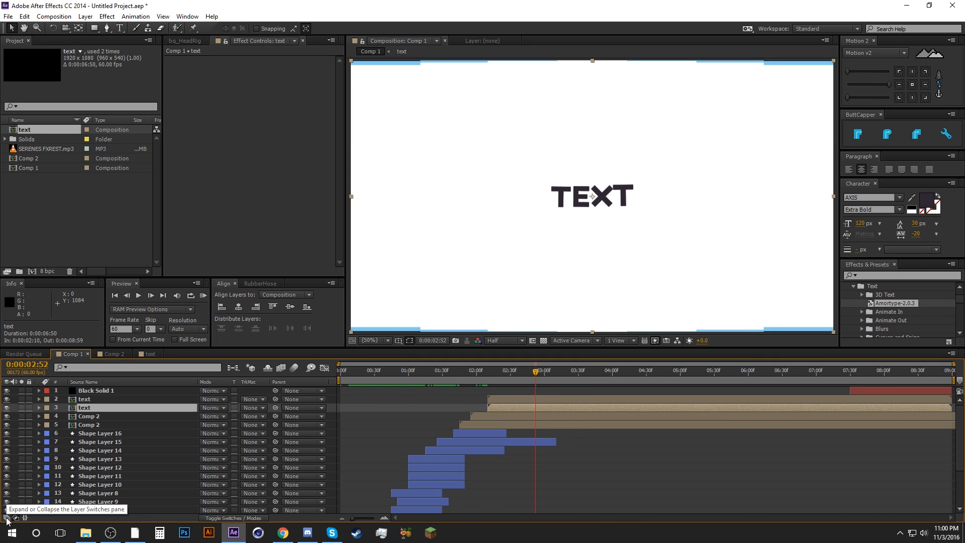
pyautogui.click(7, 520)
pyautogui.click(7, 520)
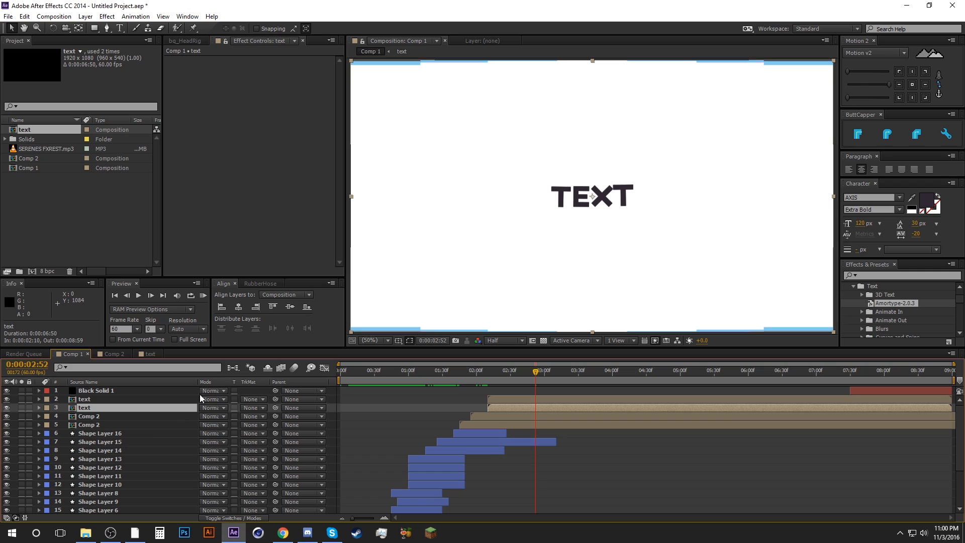
pyautogui.click(12, 514)
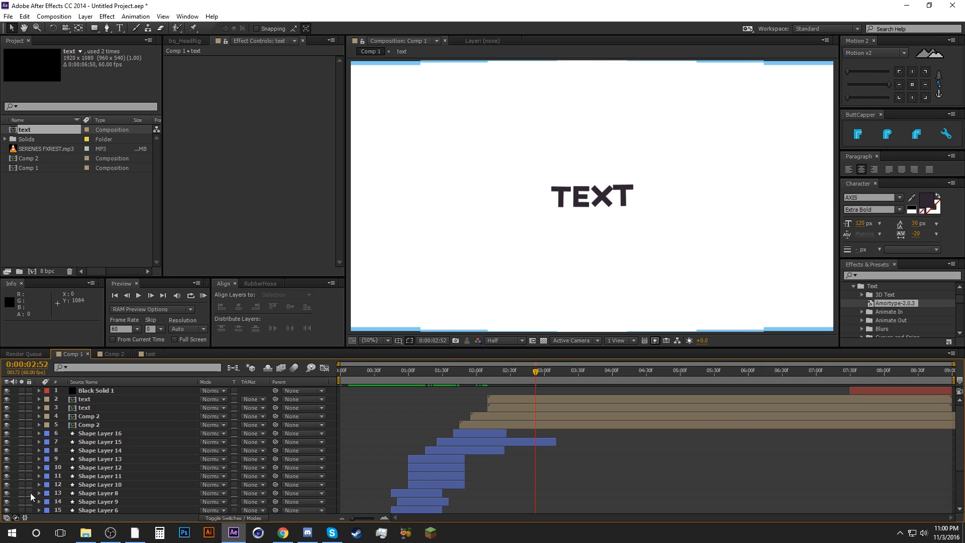
pyautogui.click(7, 519)
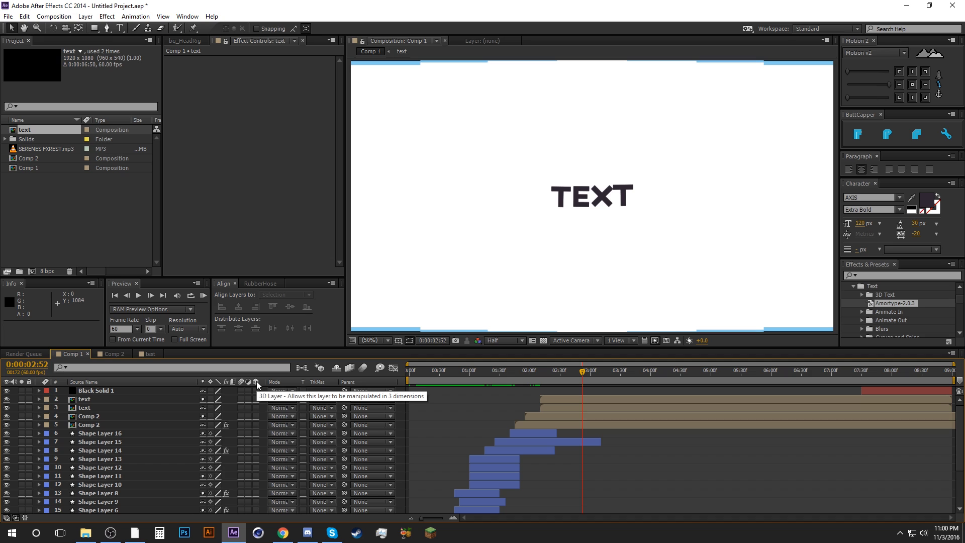
pyautogui.click(256, 407)
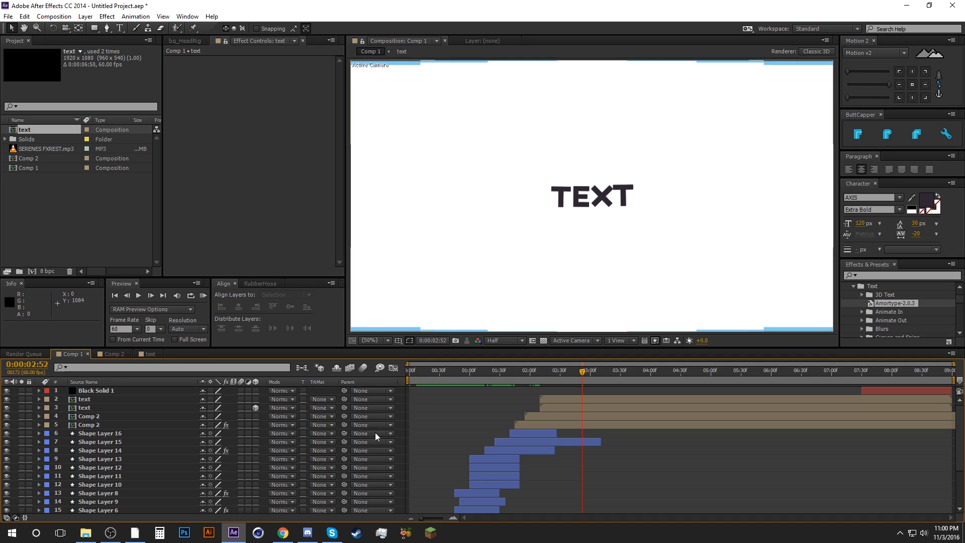
# Step: Set the X Rotation of the lower text layer to -88.5° so it lies almost flat
pyautogui.click(552, 408)
pyautogui.press('r')
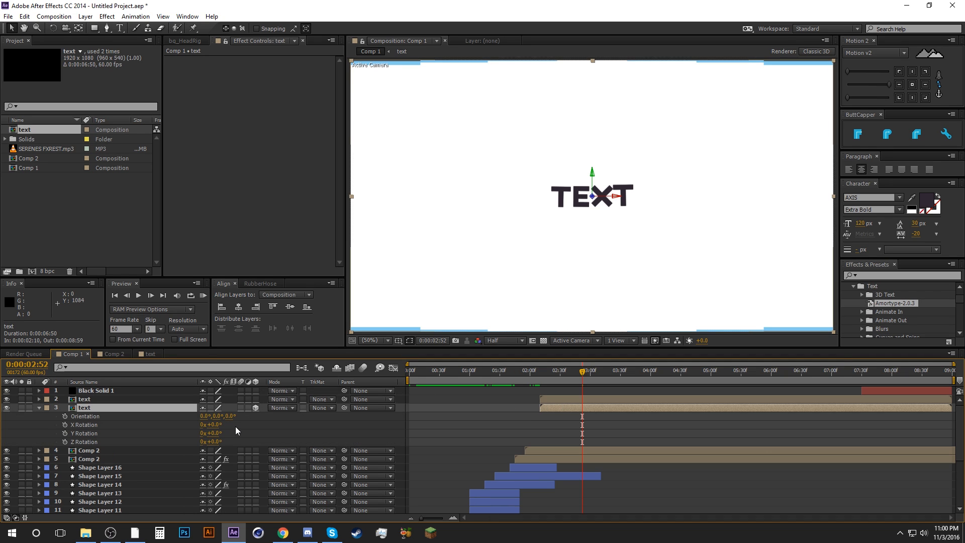
pyautogui.click(216, 425)
pyautogui.write('-88.5')
pyautogui.press('Return')
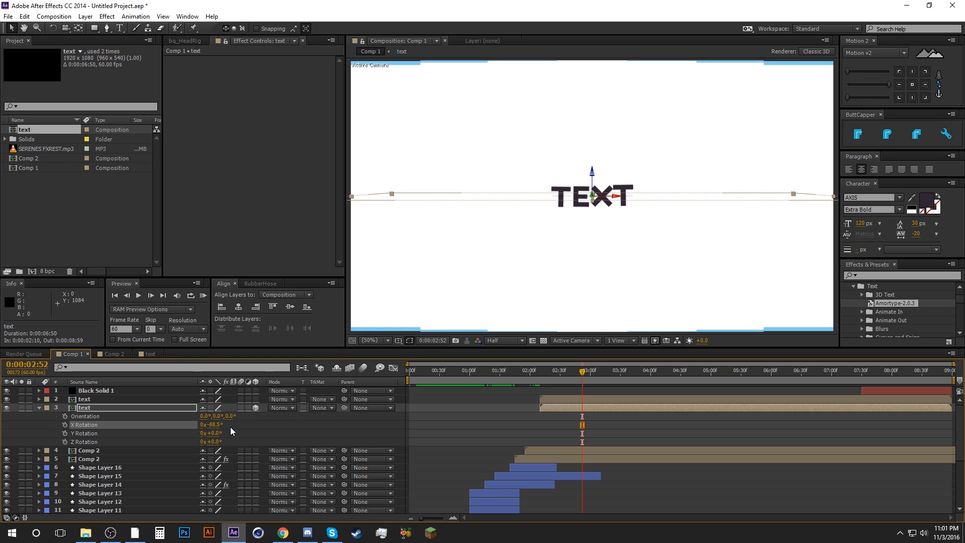
# Step: Set the Y position of the flattened text layer to 800 and deselect it to view the shadow
pyautogui.press('p')
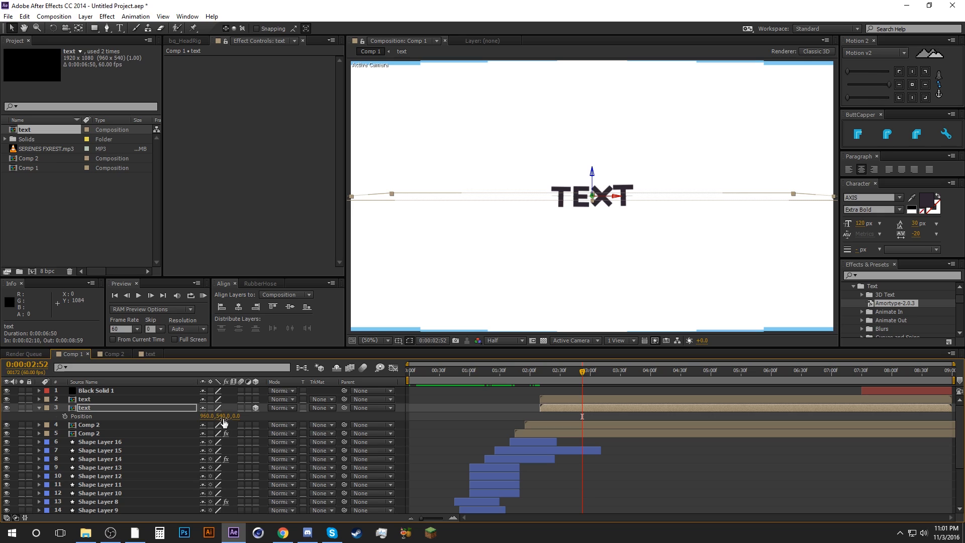
pyautogui.click(221, 416)
pyautogui.write('800')
pyautogui.press('Return')
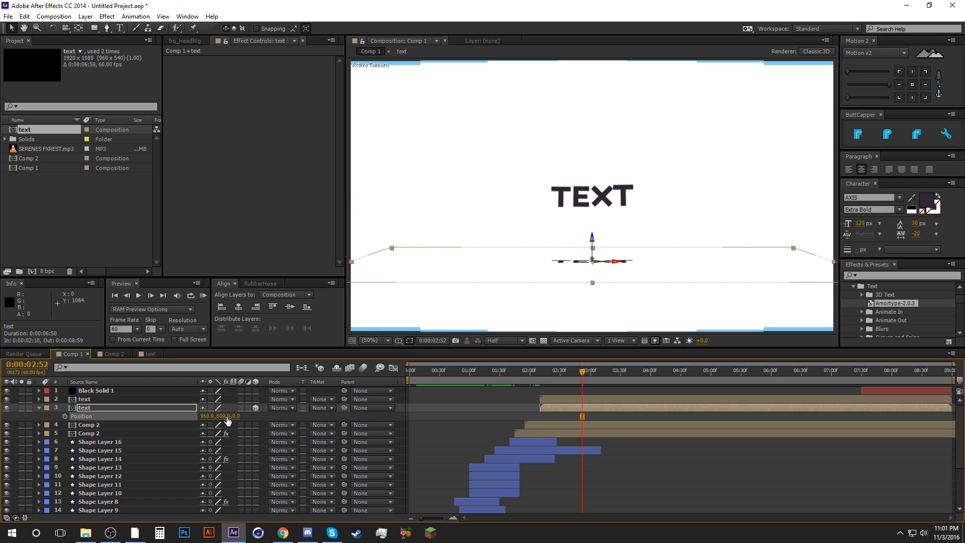
pyautogui.click(541, 315)
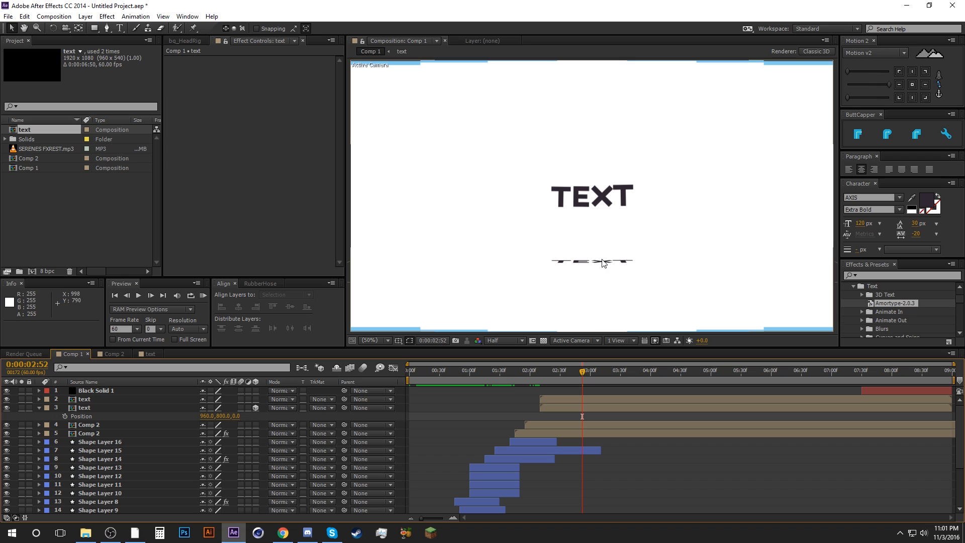
# Step: Apply Gaussian Blur to the flattened text layer with a Blurriness of 15
pyautogui.click(572, 407)
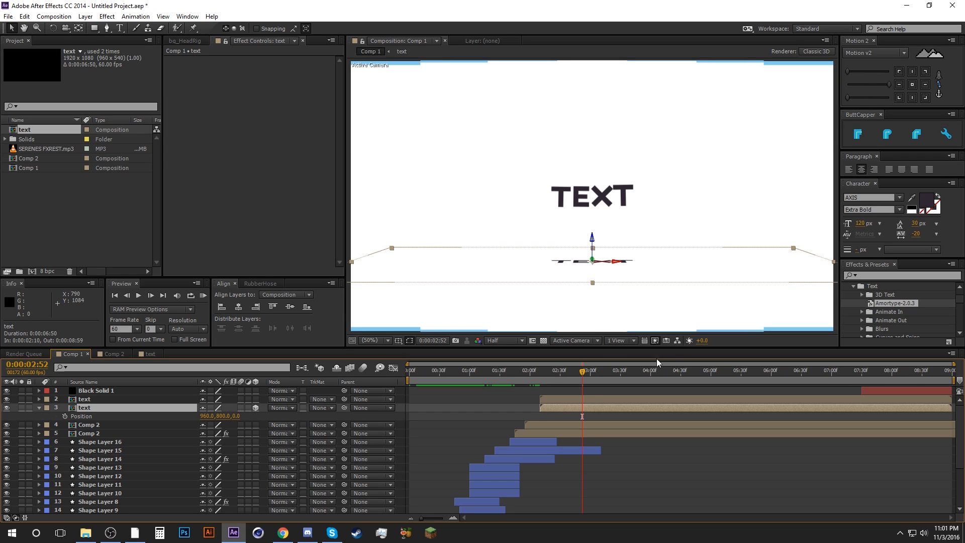
pyautogui.rightClick(239, 158)
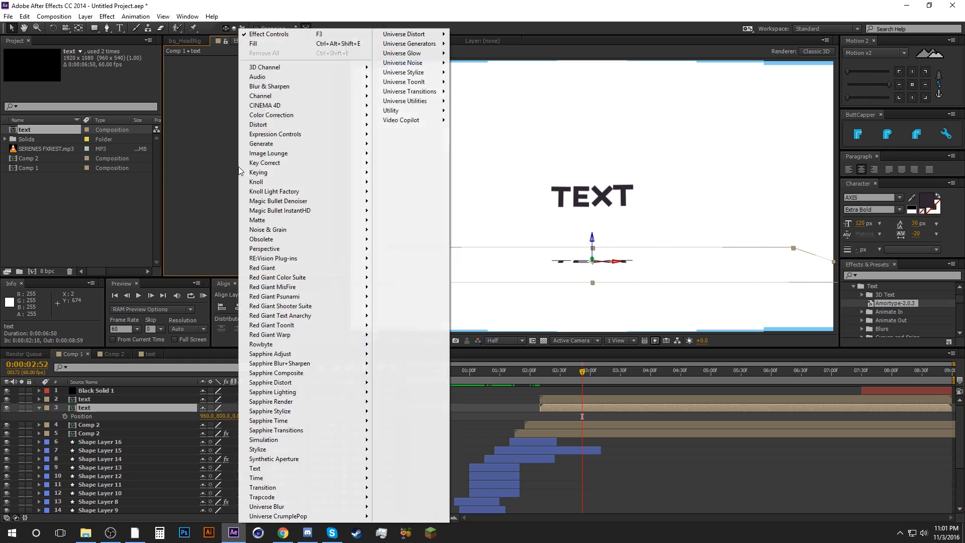
pyautogui.moveTo(245, 90)
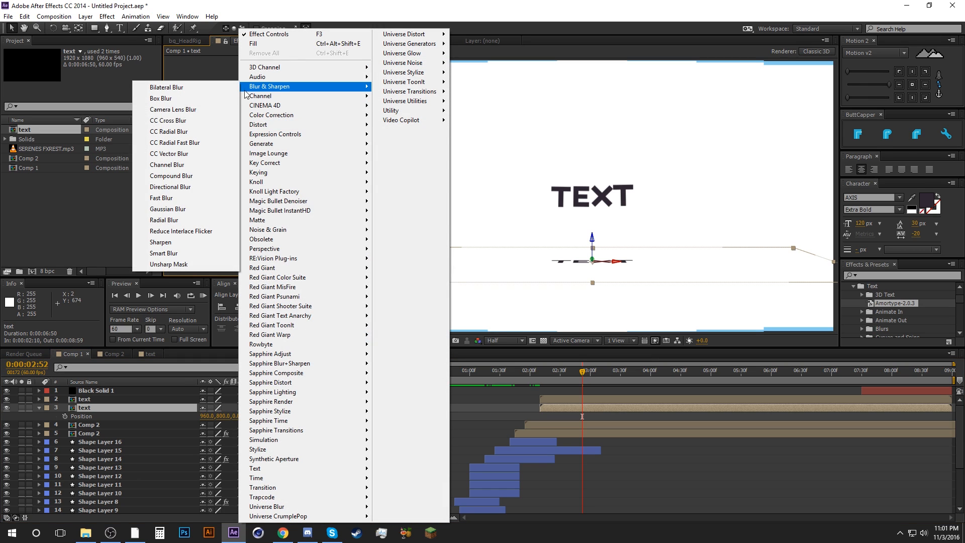
pyautogui.click(168, 208)
pyautogui.click(266, 69)
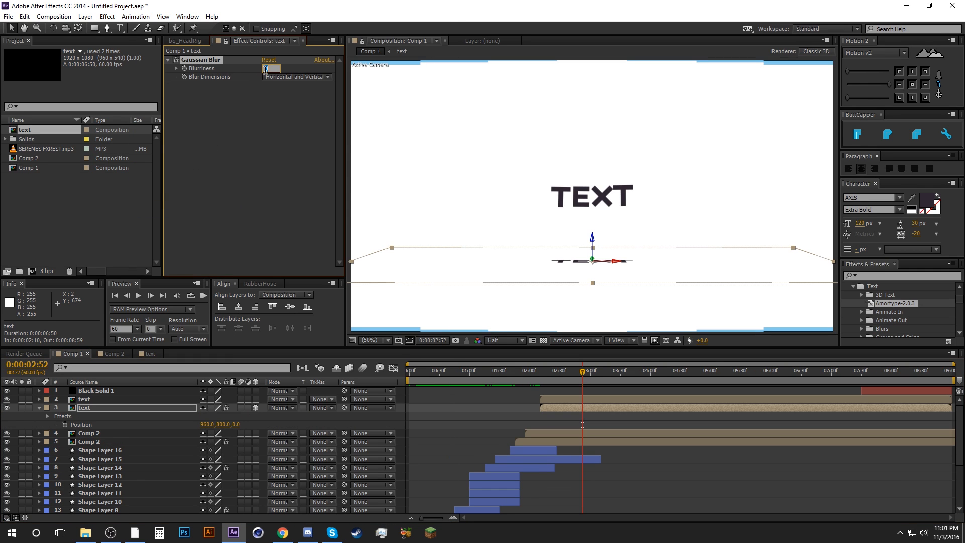
pyautogui.press('Return')
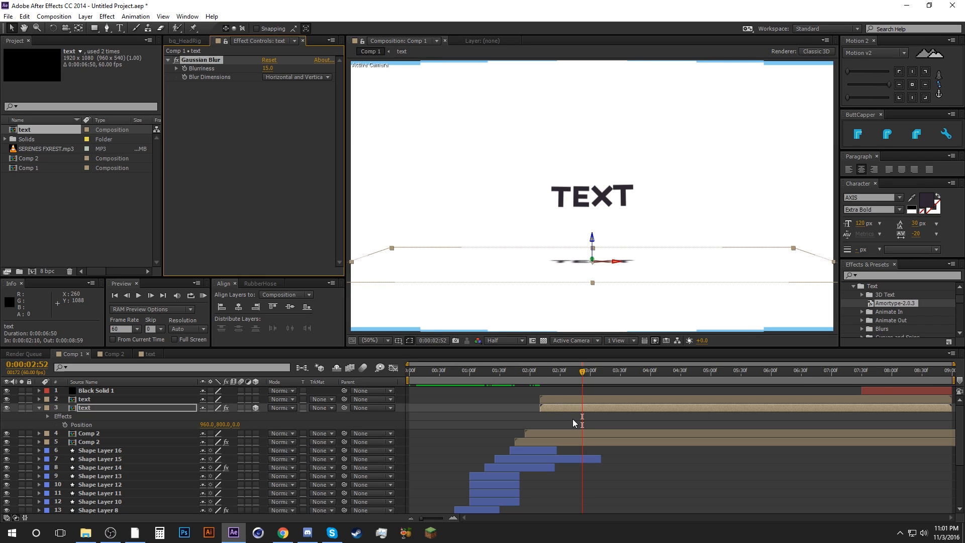
# Step: Reveal the flattened text layer's Opacity, try 30%, settle on 15%, and collapse the layer's properties
pyautogui.press('t')
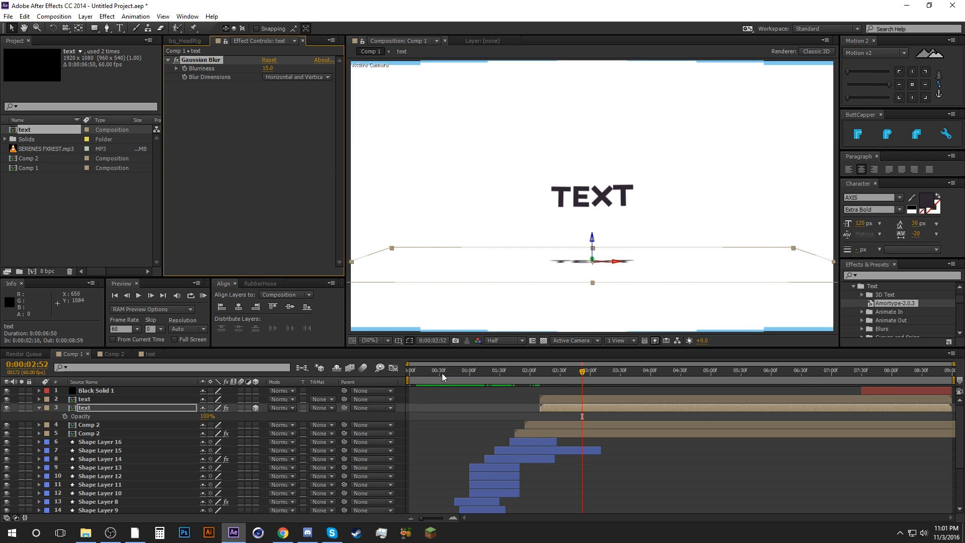
pyautogui.click(213, 418)
pyautogui.write('30')
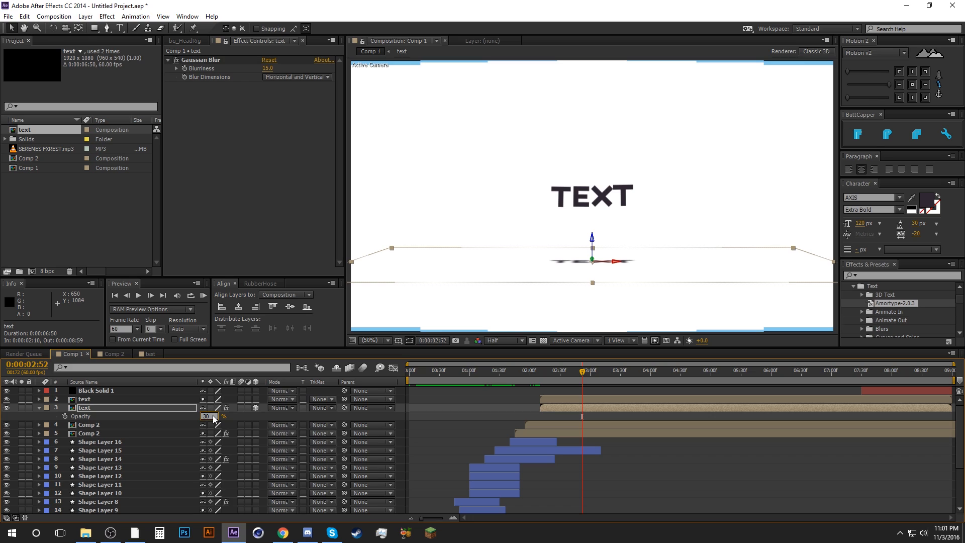
pyautogui.press('Return')
pyautogui.click(454, 405)
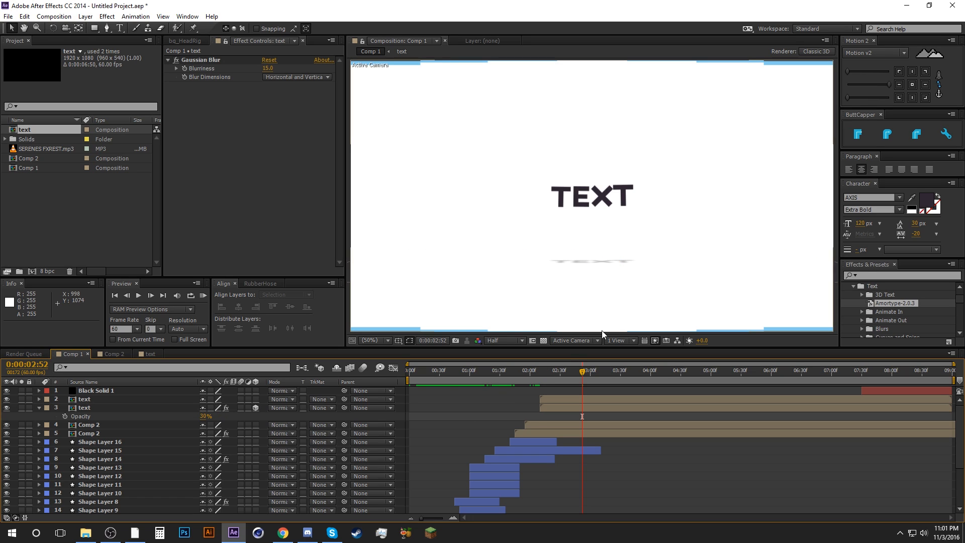
pyautogui.click(207, 416)
pyautogui.write('15')
pyautogui.press('Return')
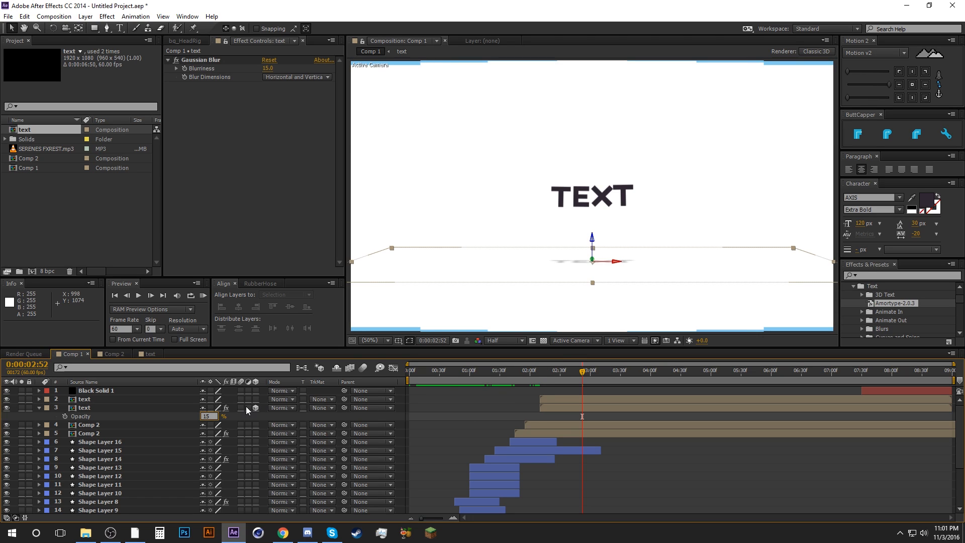
pyautogui.click(422, 399)
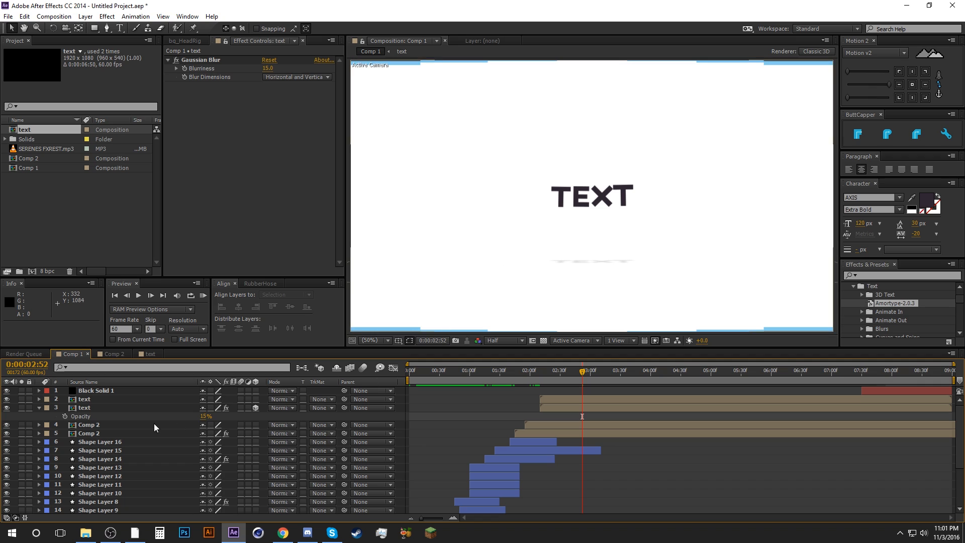
pyautogui.click(88, 408)
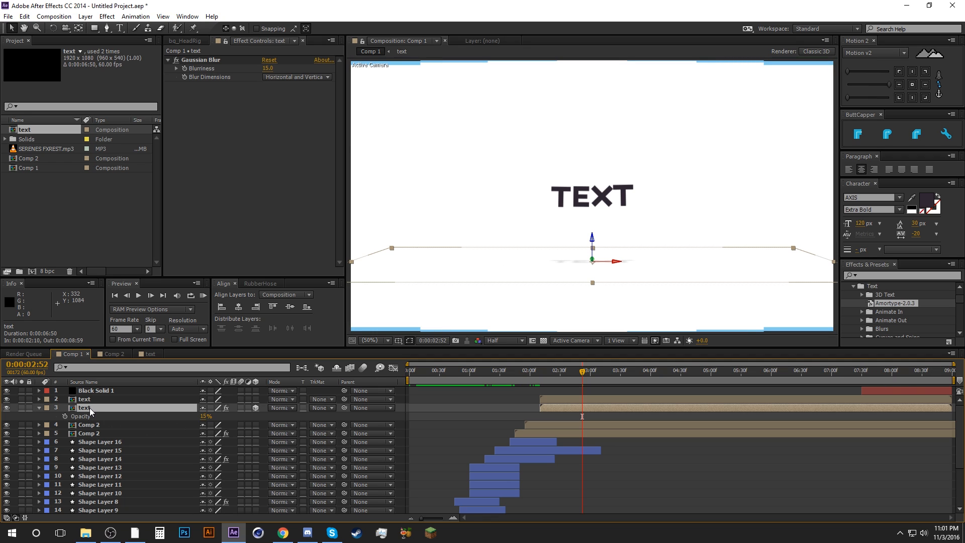
pyautogui.click(39, 408)
pyautogui.click(531, 408)
# Step: Enable motion blur for the composition and switch it on for every layer in Comp 1
pyautogui.click(602, 372)
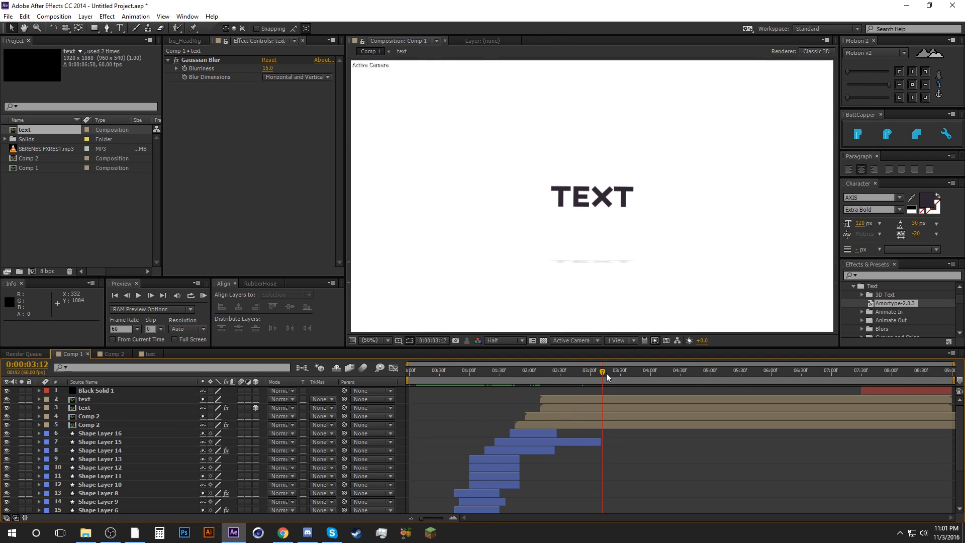
pyautogui.moveTo(606, 373); pyautogui.dragTo(622, 372)
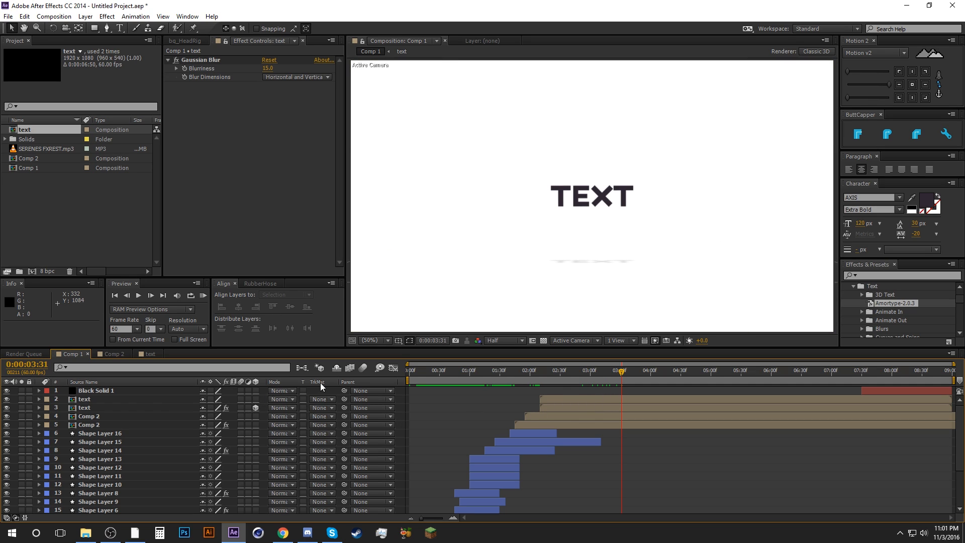
pyautogui.click(364, 368)
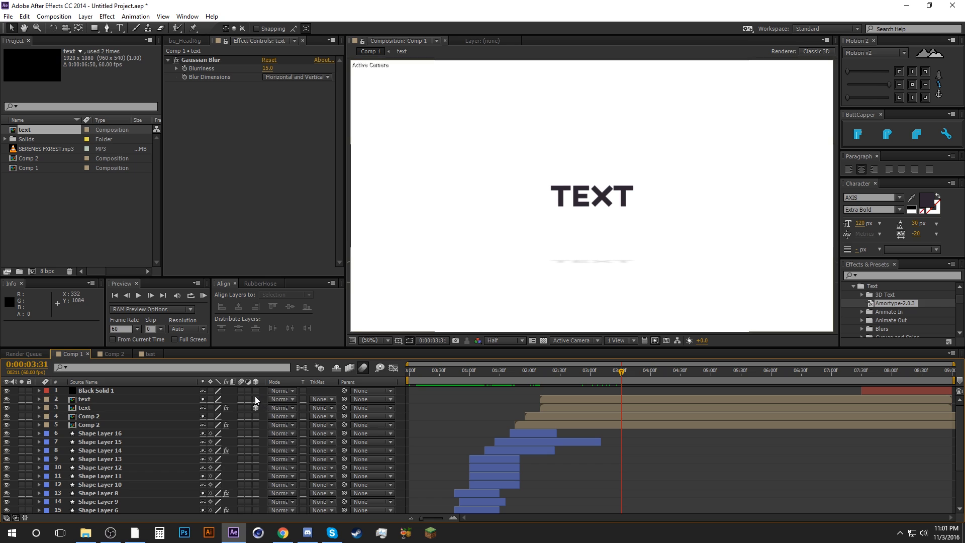
pyautogui.hotkey('ctrl', 'a')
pyautogui.click(242, 390)
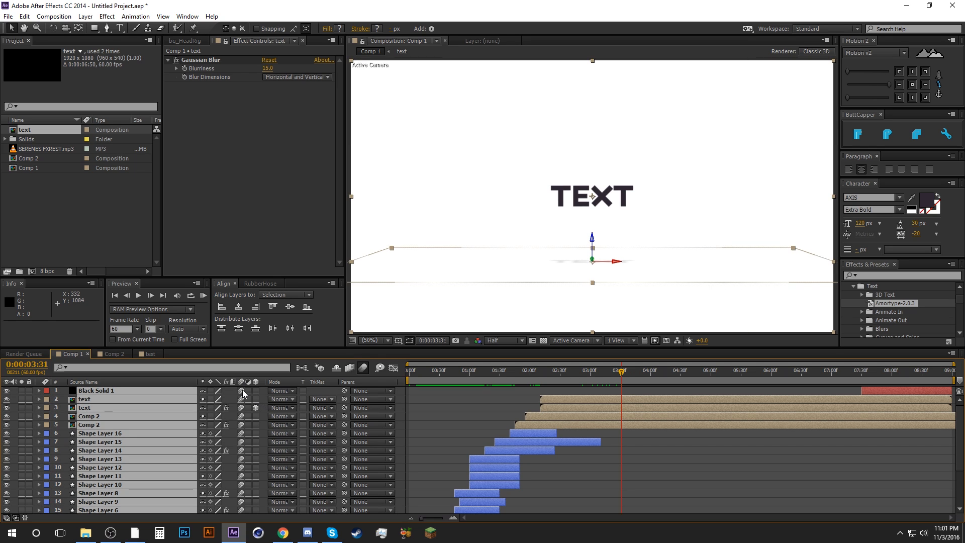
pyautogui.click(424, 399)
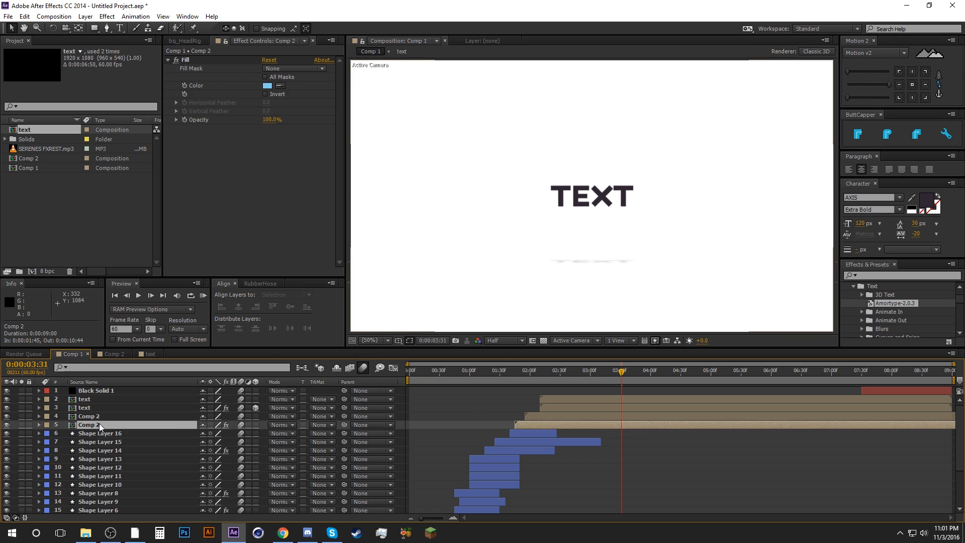
# Step: Check the layer switches inside Comp 2 and the text precomp, and return to Comp 1
pyautogui.doubleClick(99, 423)
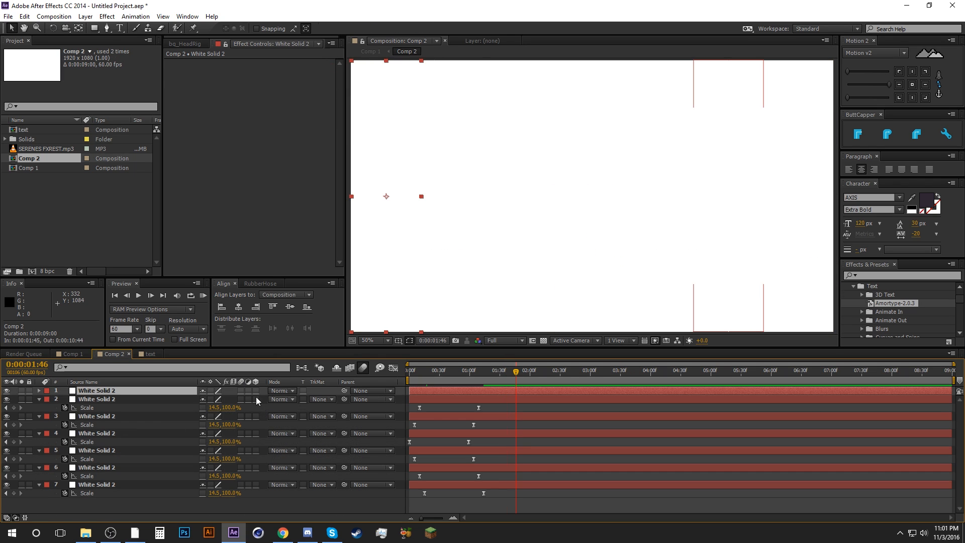
pyautogui.click(141, 355)
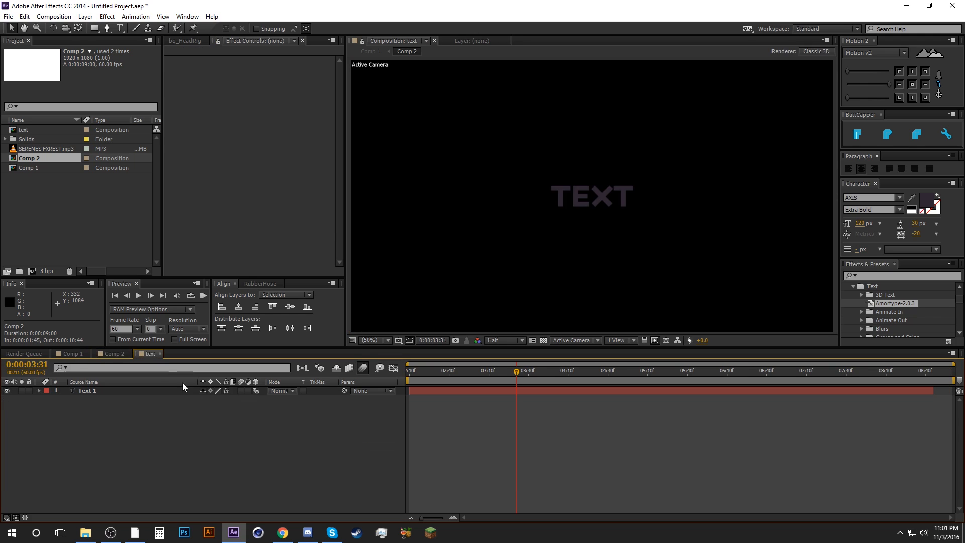
pyautogui.click(77, 354)
pyautogui.click(457, 398)
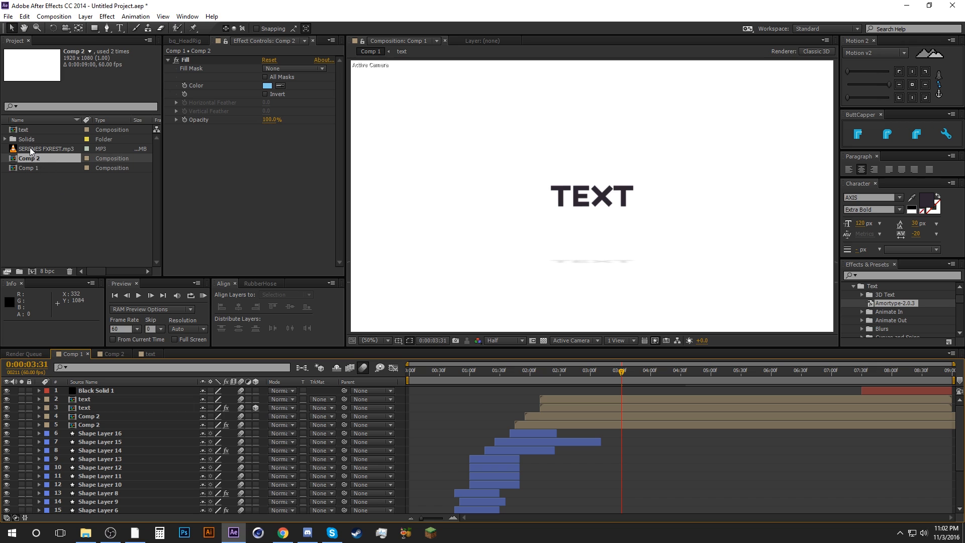
# Step: Add SERENES FXREST.mp3 beneath all layers in Comp 1 and set the current time to 0:00:02:15
pyautogui.moveTo(45, 149); pyautogui.dragTo(92, 511)
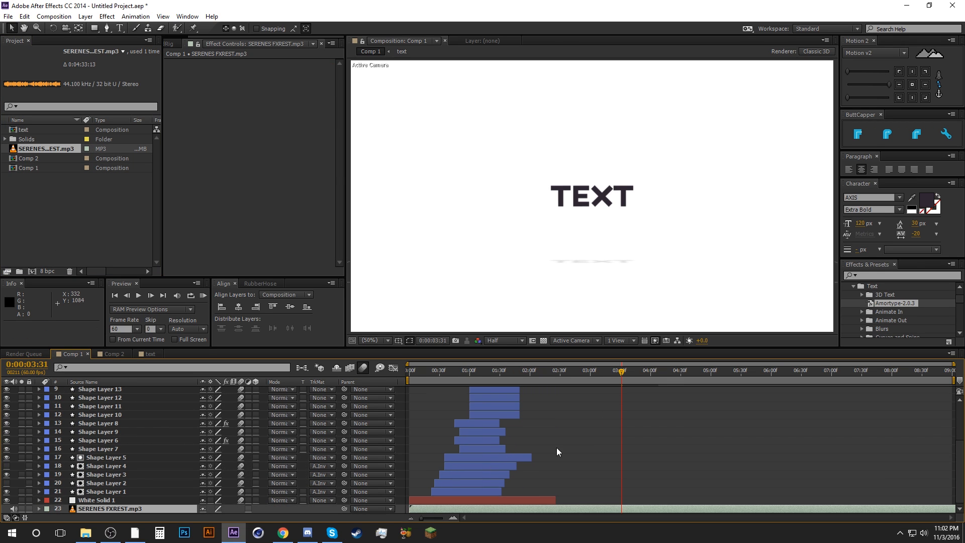
pyautogui.click(589, 372)
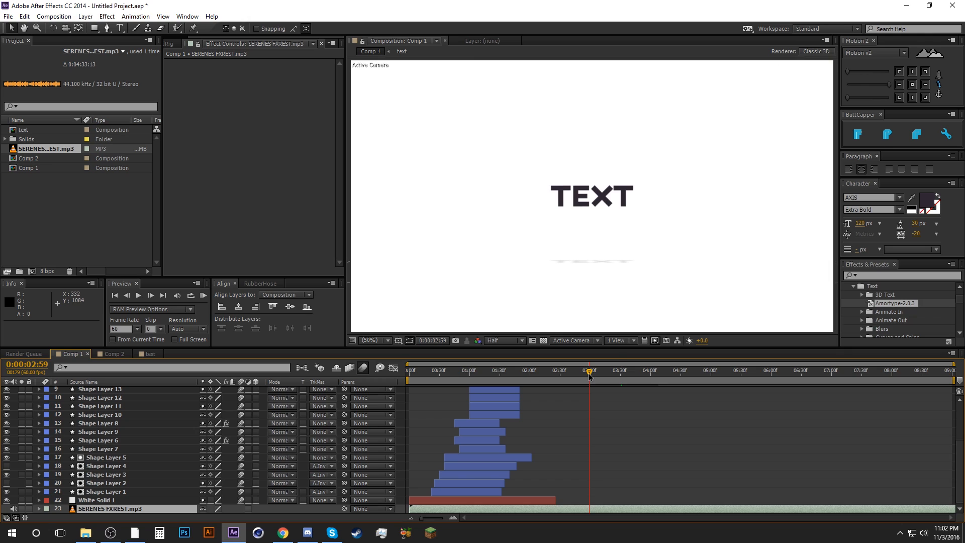
pyautogui.click(553, 375)
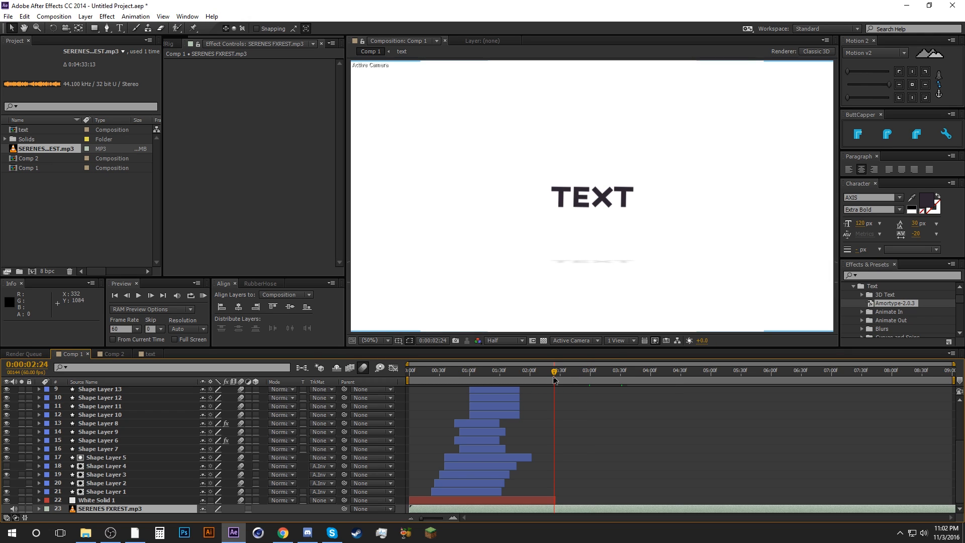
pyautogui.click(542, 377)
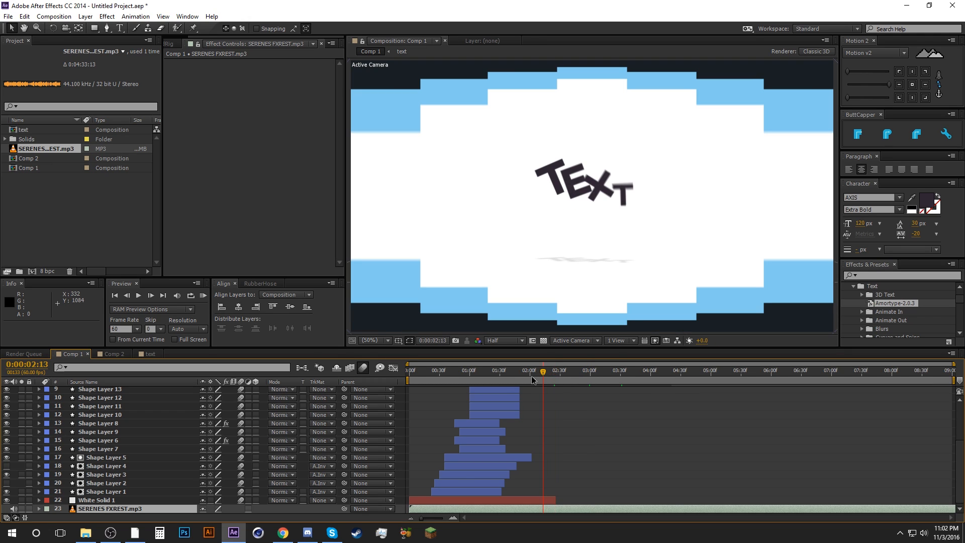
pyautogui.click(149, 295)
pyautogui.click(149, 295)
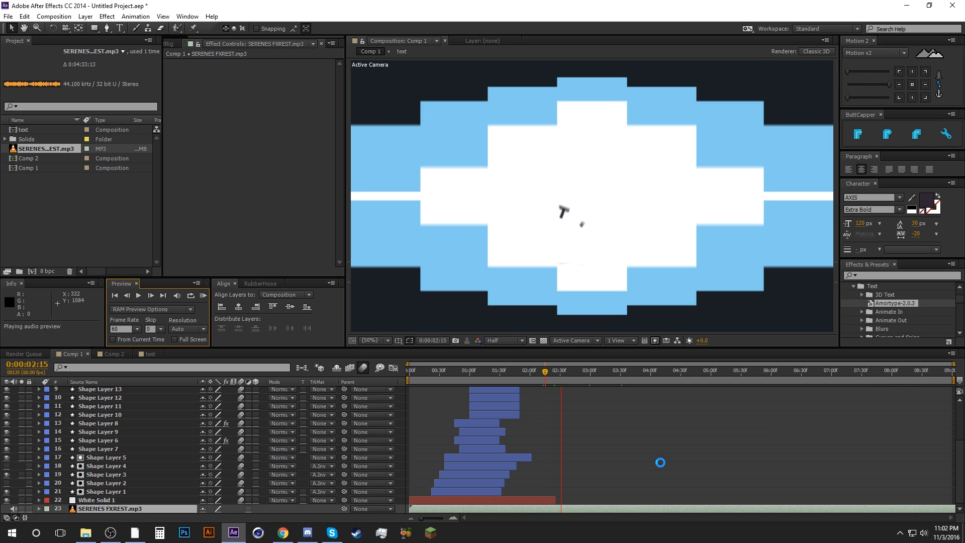
# Step: Slide the music layer earlier so it starts at about -0:00:37:44, previewing the audio from 0:00:02:15 to match the text's entrance
pyautogui.click(588, 421)
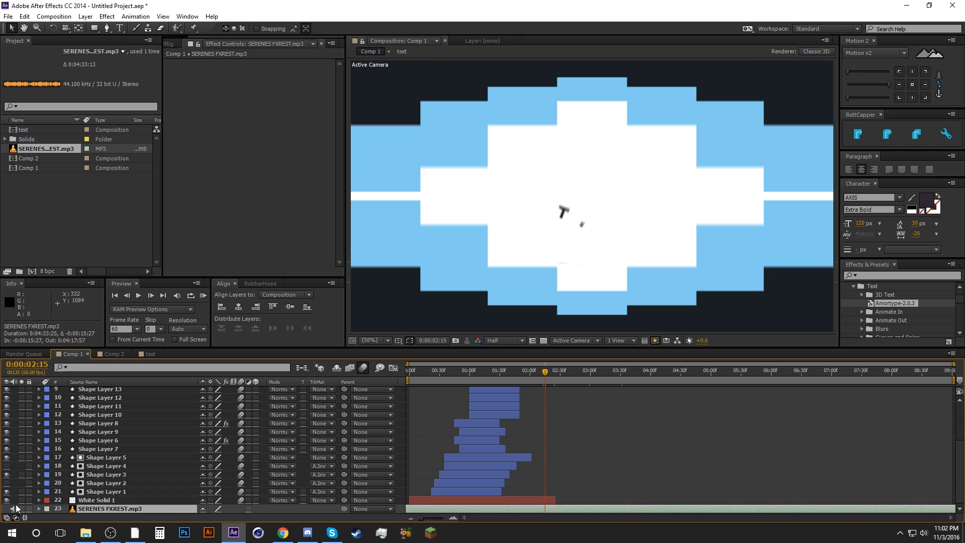
pyautogui.press('KP_Decimal')
pyautogui.press('KP_Decimal')
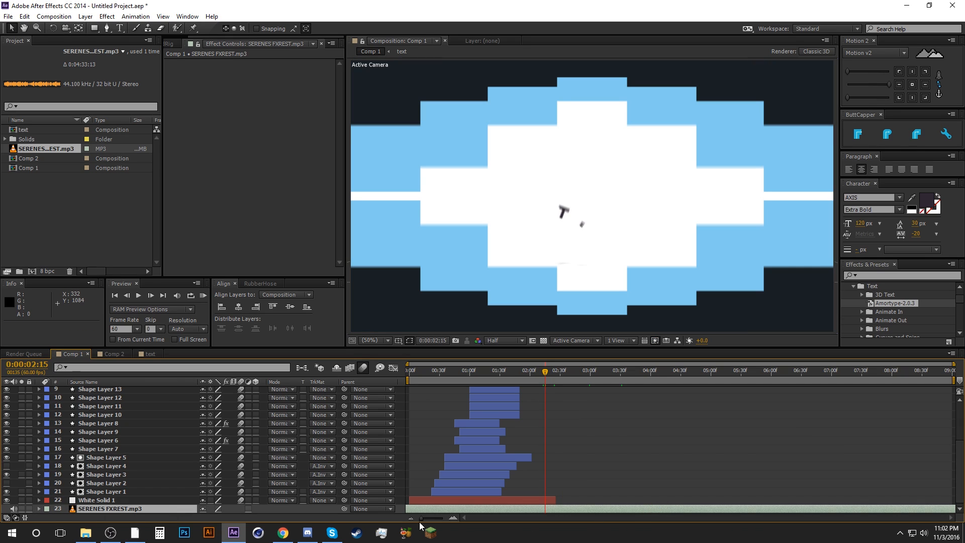
pyautogui.press('KP_Decimal')
pyautogui.press('KP_Decimal')
pyautogui.press('KP_Decimal')
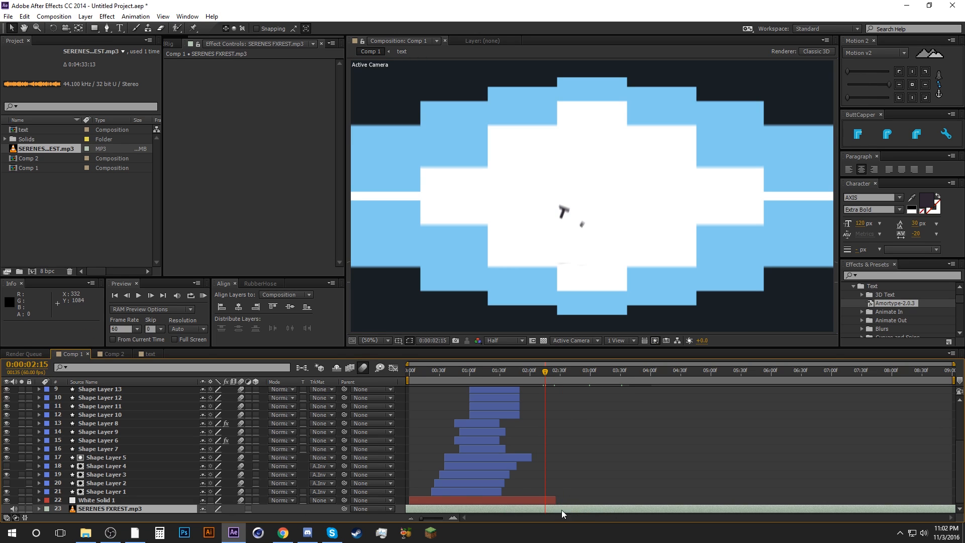
pyautogui.press('KP_Decimal')
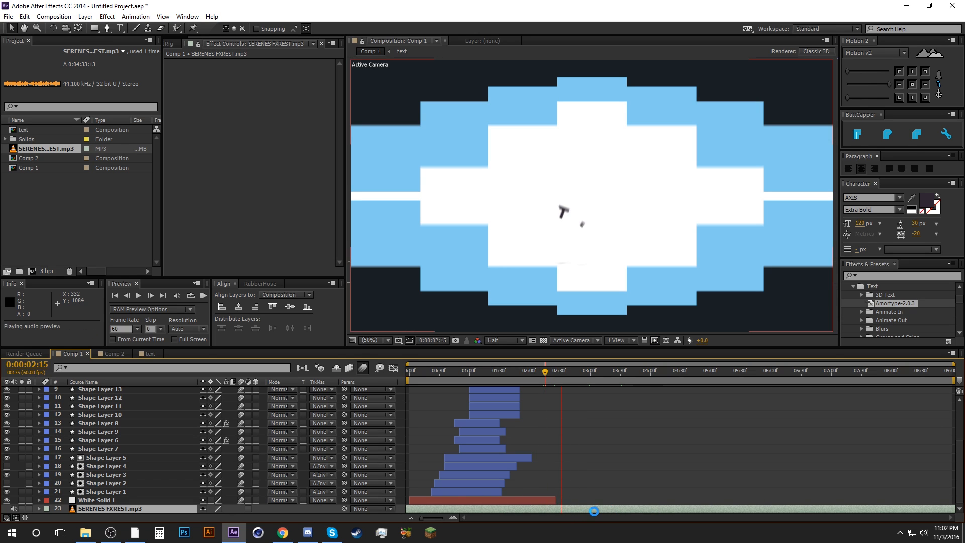
pyautogui.moveTo(562, 509); pyautogui.dragTo(652, 507)
pyautogui.press('KP_Decimal')
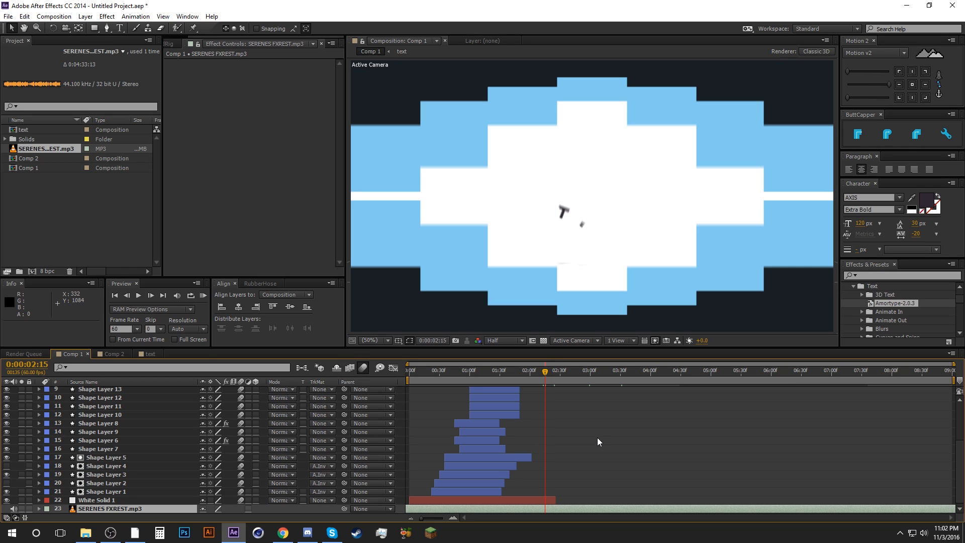
# Step: Keep the preview resolution at Half and RAM preview the whole composition with the music
pyautogui.click(503, 341)
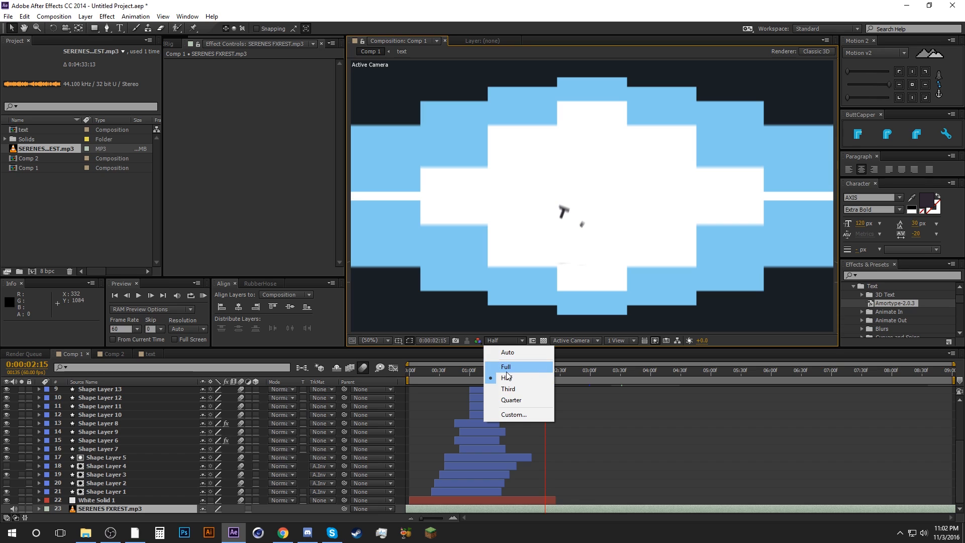
pyautogui.click(508, 340)
pyautogui.click(587, 430)
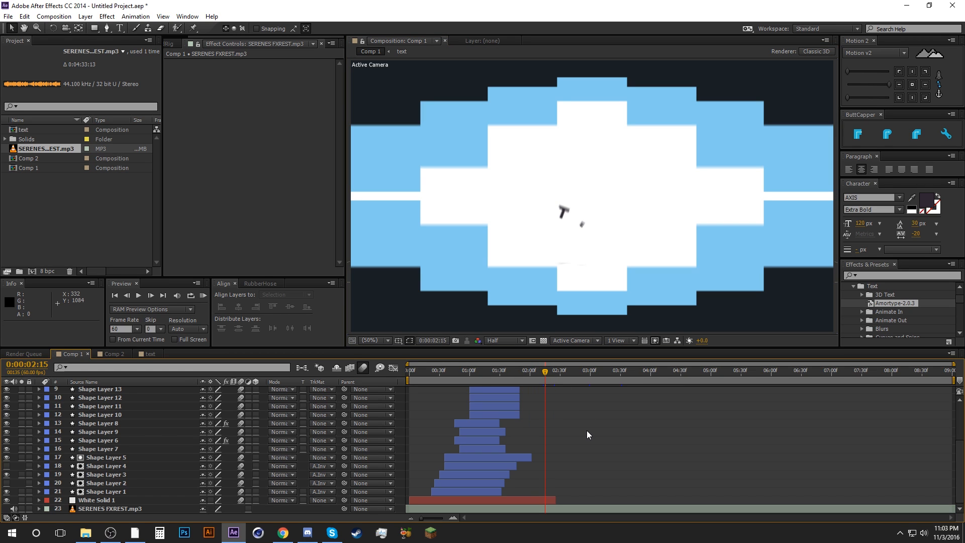
pyautogui.press('KP_0')
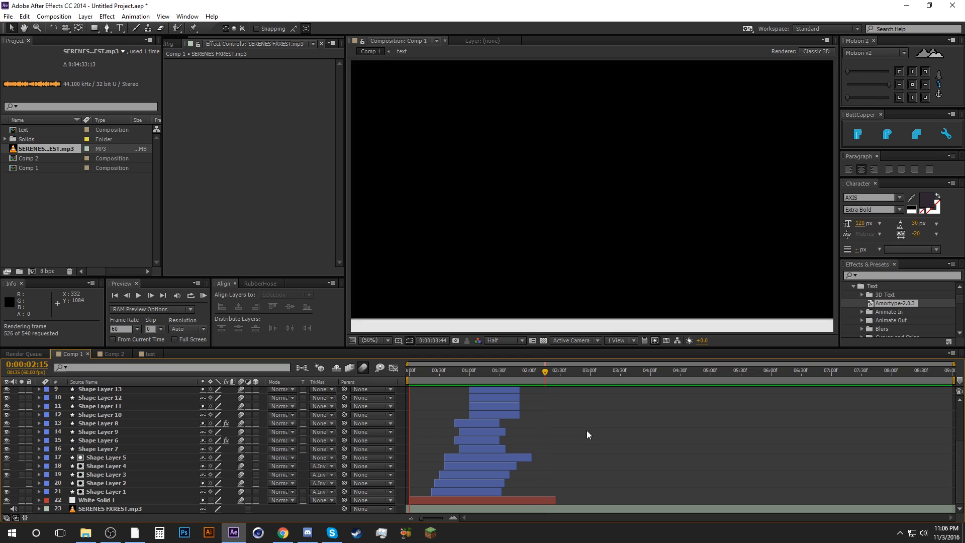
# Step: Fade the music in by keyframing its Audio Levels at 0:00:02:15 and setting -40 dB at the composition's start
pyautogui.click(474, 509)
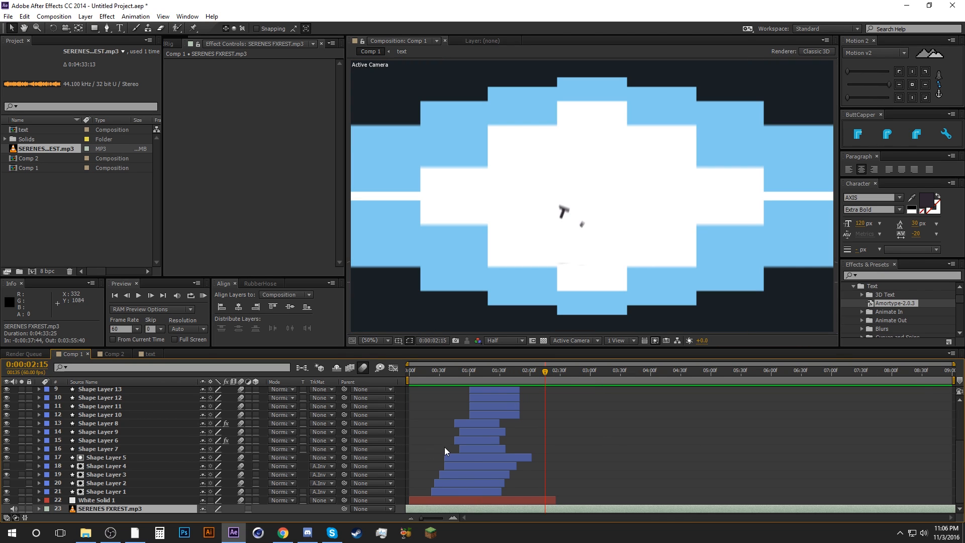
pyautogui.press('l')
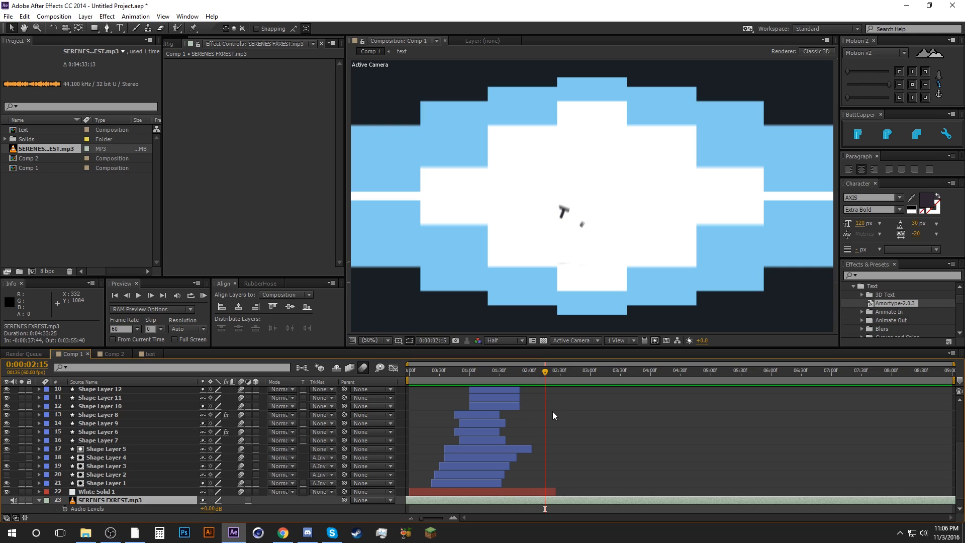
pyautogui.press('l')
pyautogui.press('l')
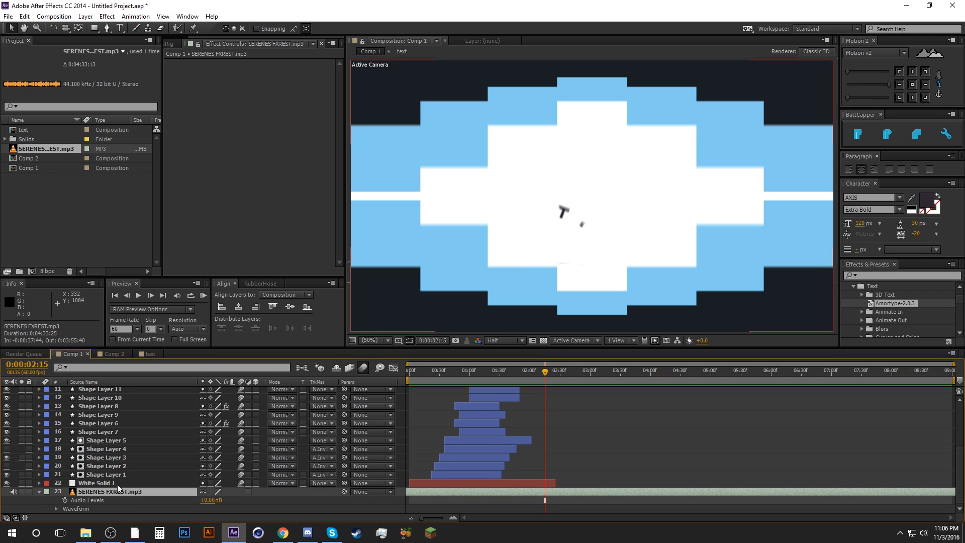
pyautogui.click(65, 500)
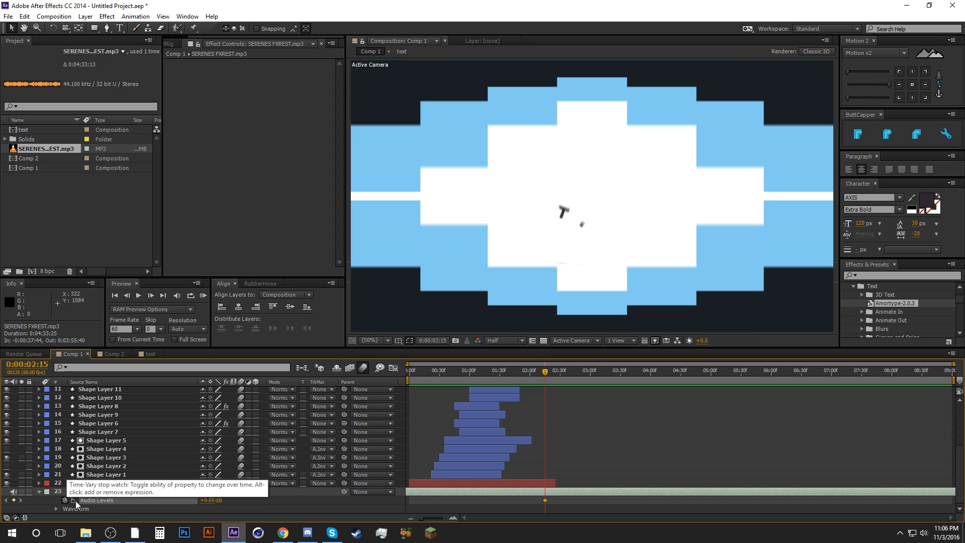
pyautogui.press('Home')
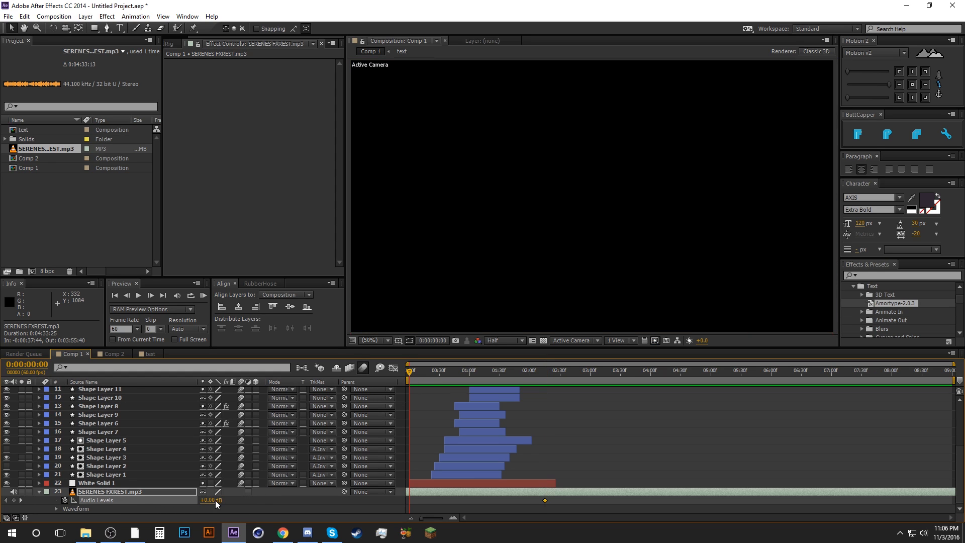
pyautogui.click(211, 500)
pyautogui.write('-40')
pyautogui.press('Return')
# Step: Fade the music out with an Audio Levels keyframe at 0:00:07:30 and a value of -55 dB at 0:00:08:59
pyautogui.click(862, 373)
pyautogui.click(131, 297)
pyautogui.click(131, 297)
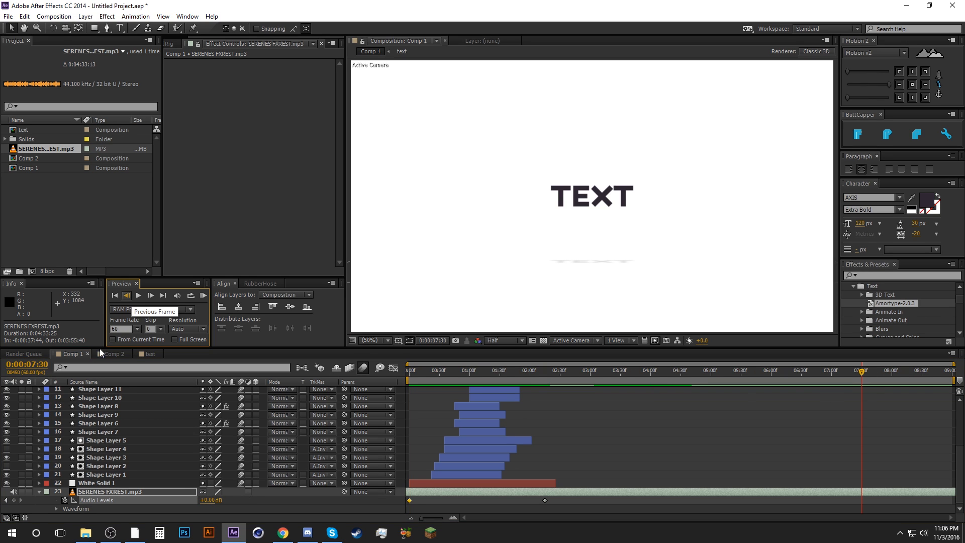
pyautogui.click(14, 500)
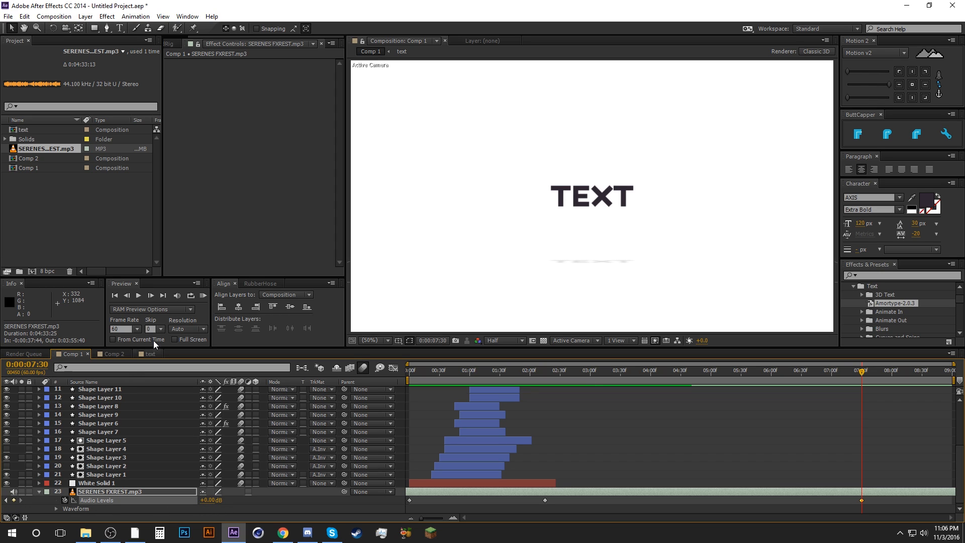
pyautogui.click(161, 296)
pyautogui.click(208, 500)
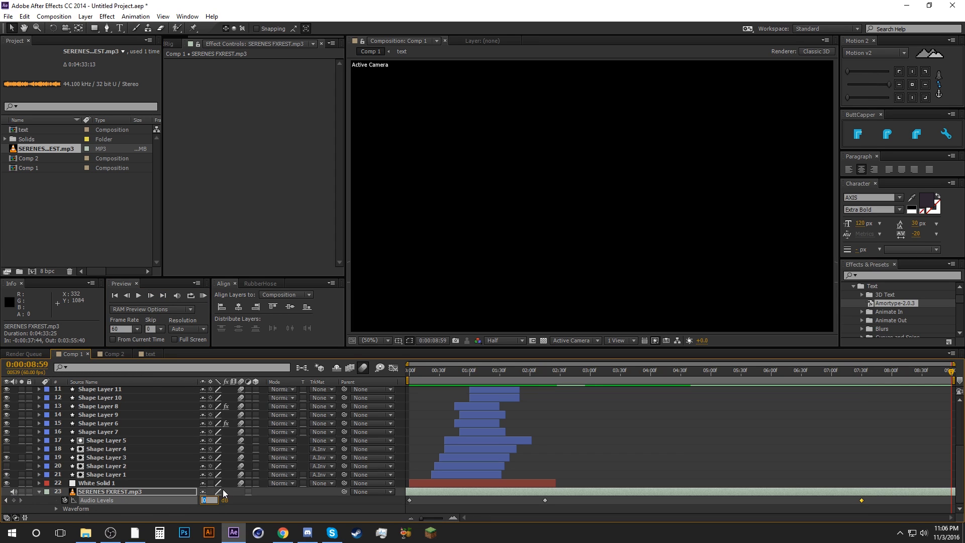
pyautogui.write('-55.00 dB')
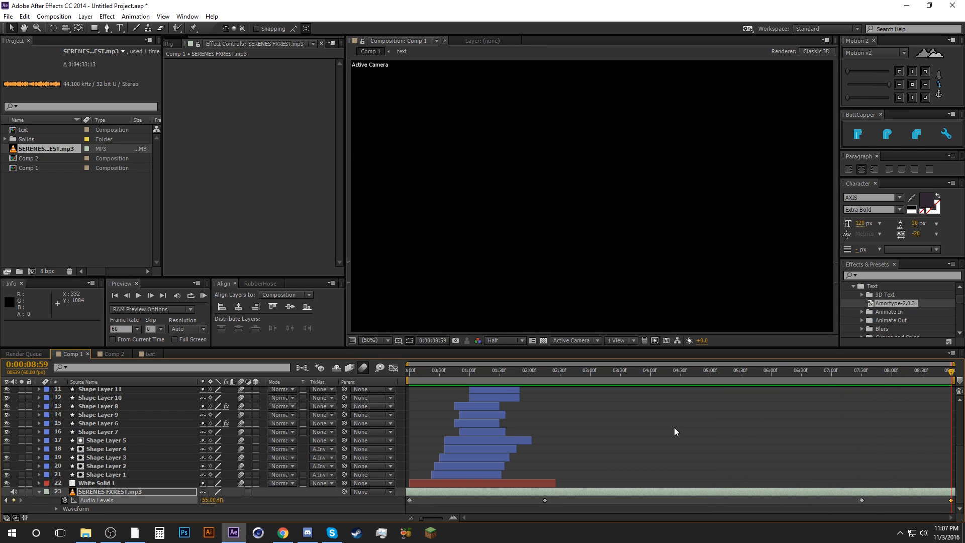
# Step: Deselect the music layer and scrub the composition to 0:00:05:00 to review the text and its shadow
pyautogui.click(714, 453)
pyautogui.scroll(4, 656, 463)
pyautogui.moveTo(572, 371); pyautogui.dragTo(610, 350)
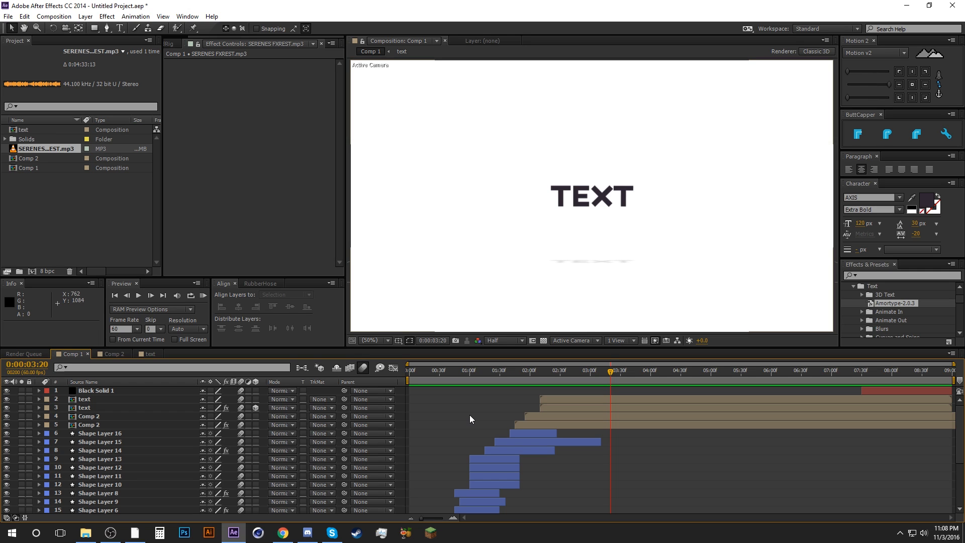
pyautogui.moveTo(617, 372); pyautogui.dragTo(711, 376)
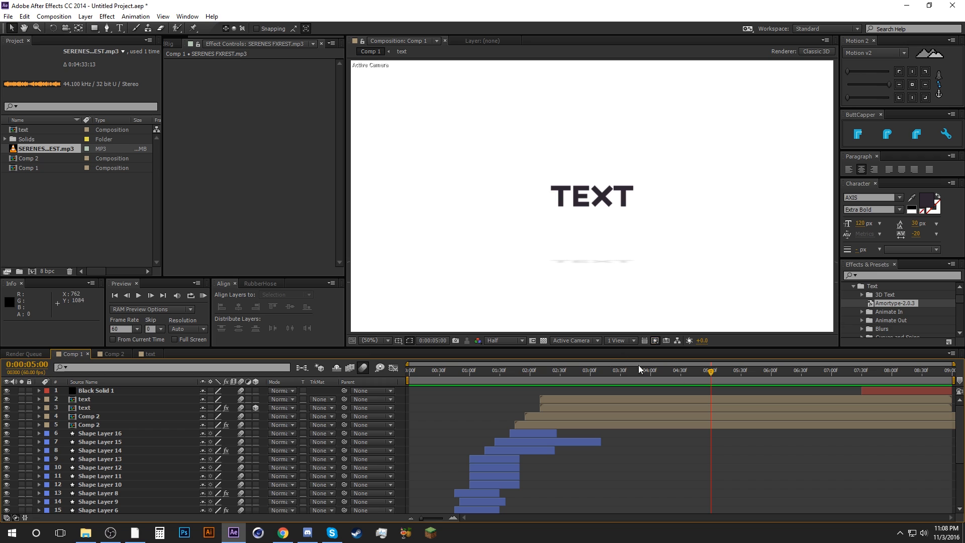